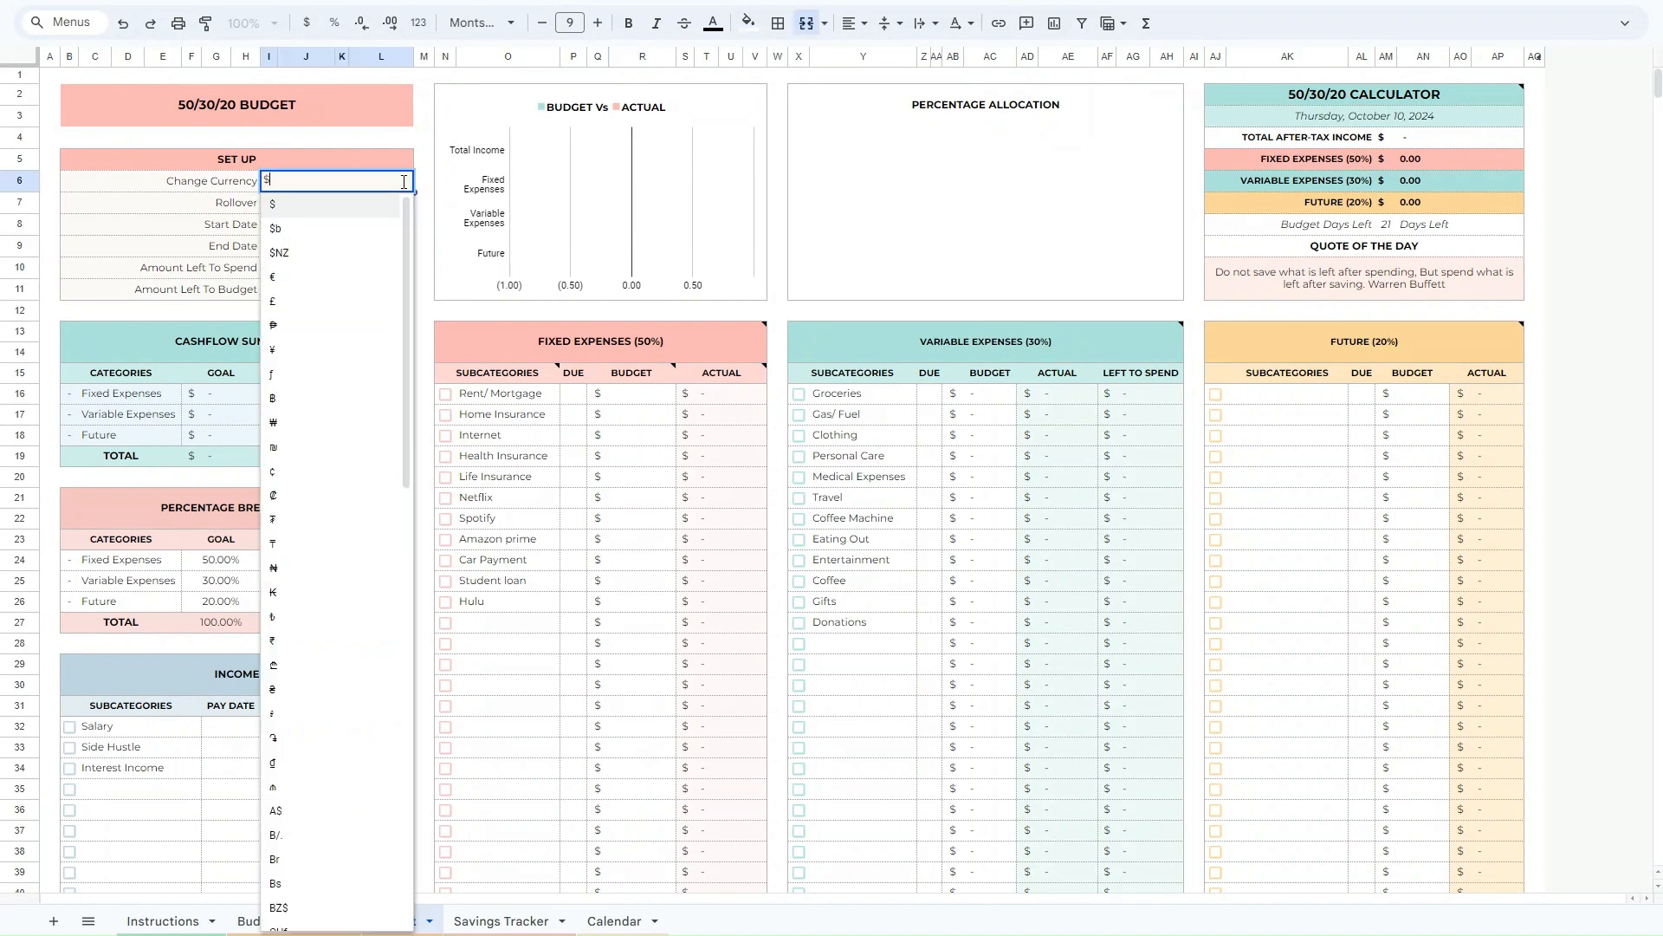
Try ₺ as the budget currency in the setup section and undo the change.
{"action": "left_click", "coordinate": [404, 182]}
{"action": "left_click", "coordinate": [290, 623]}
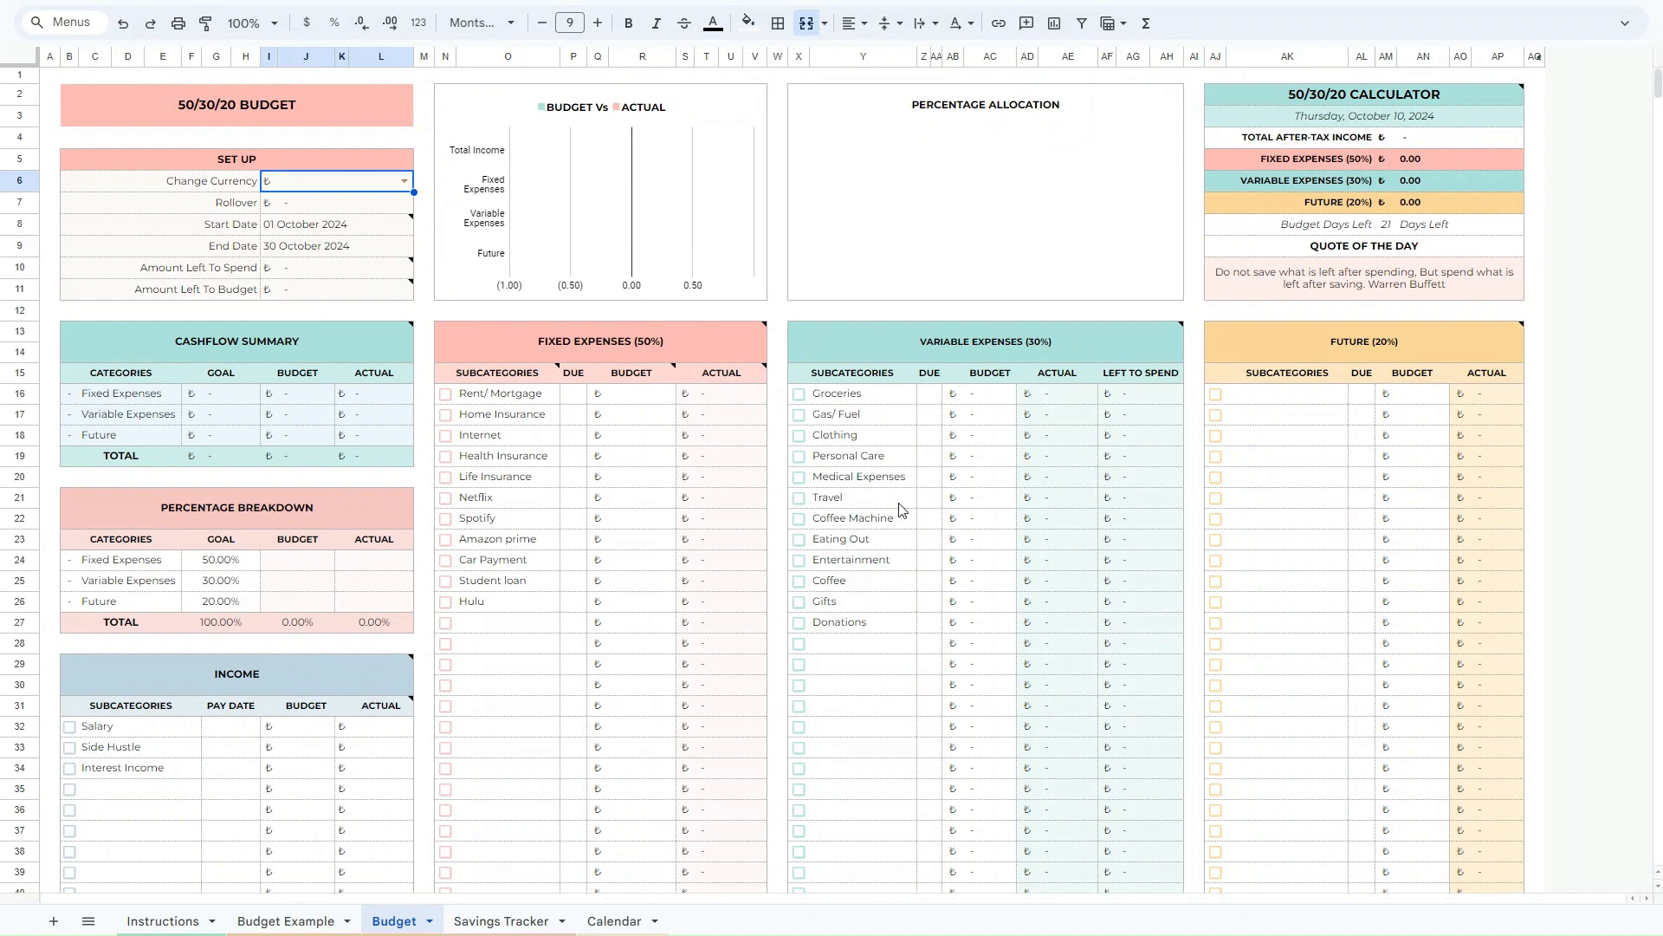
{"action": "key", "text": "ctrl+z"}
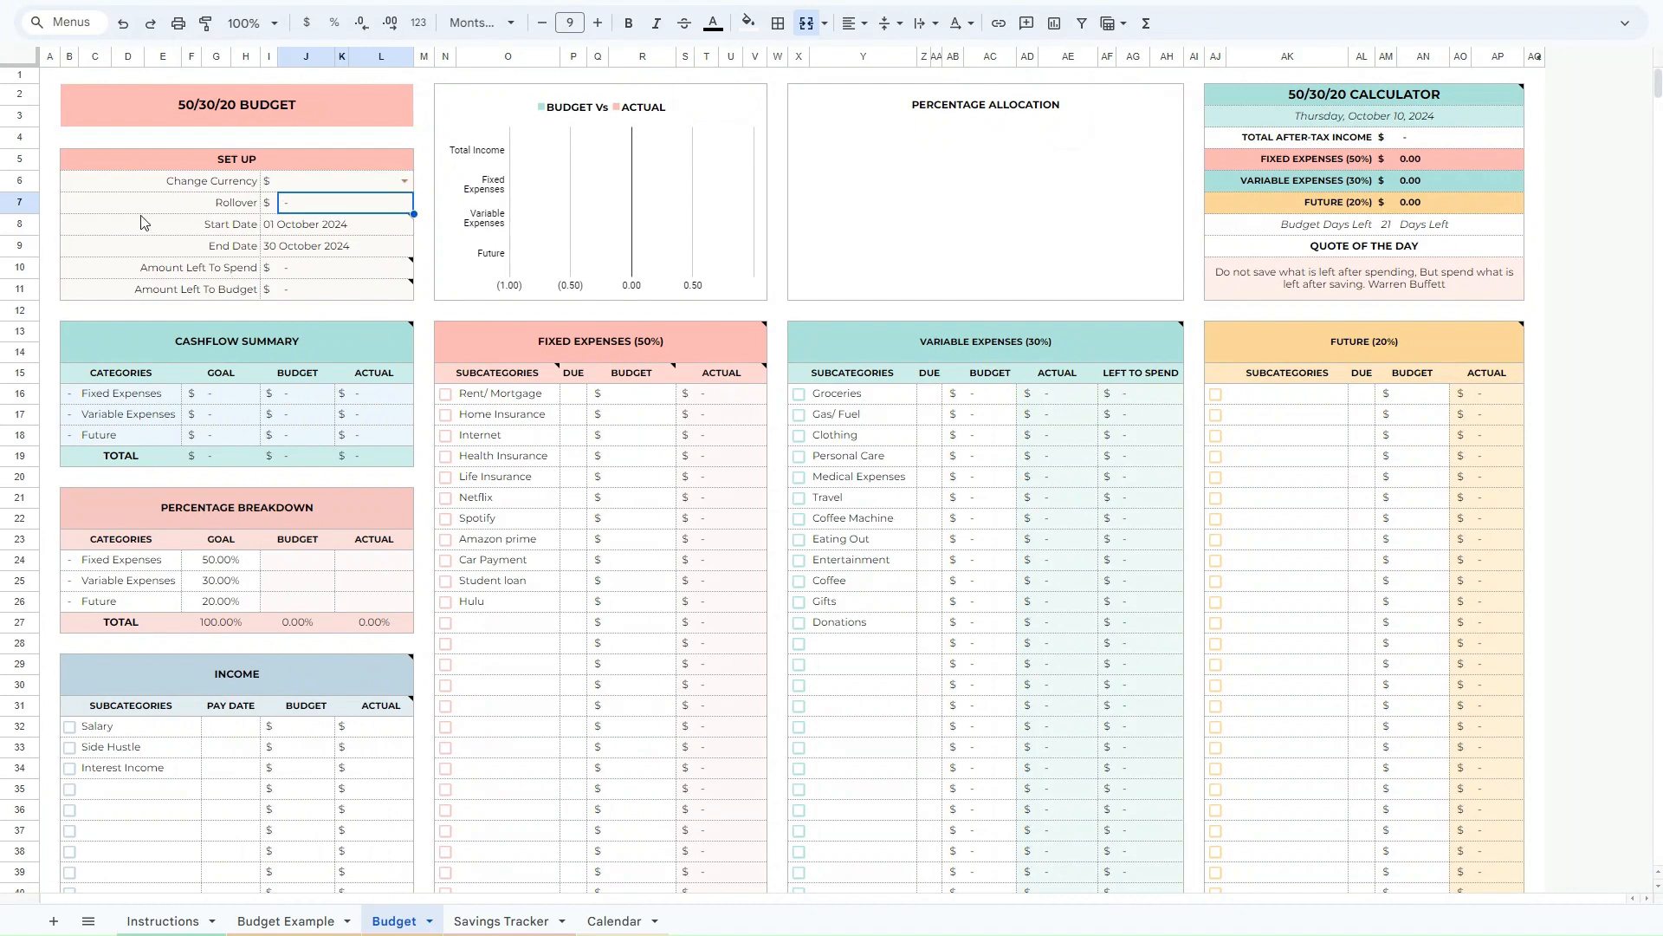
Set the Rollover amount in the setup section to 100.
{"action": "left_click_drag", "start_coordinate": [151, 208], "coordinate": [336, 204]}
{"action": "left_click", "coordinate": [336, 204]}
{"action": "type", "text": "100"}
{"action": "key", "text": "Return"}
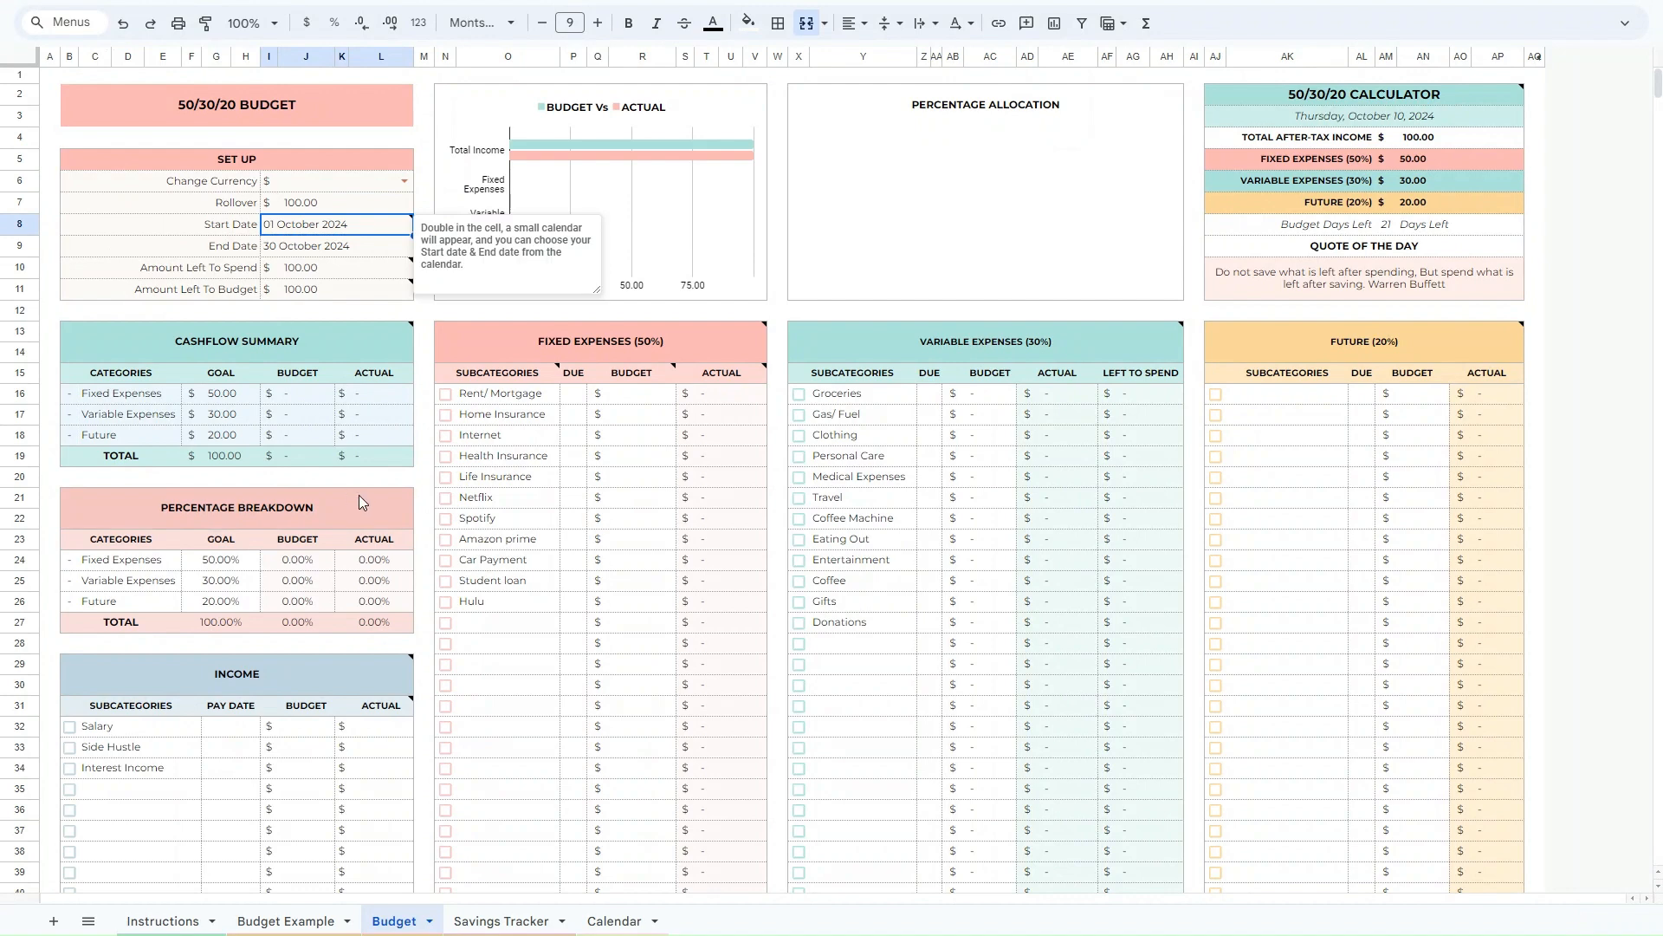
{"action": "left_click", "coordinate": [556, 648]}
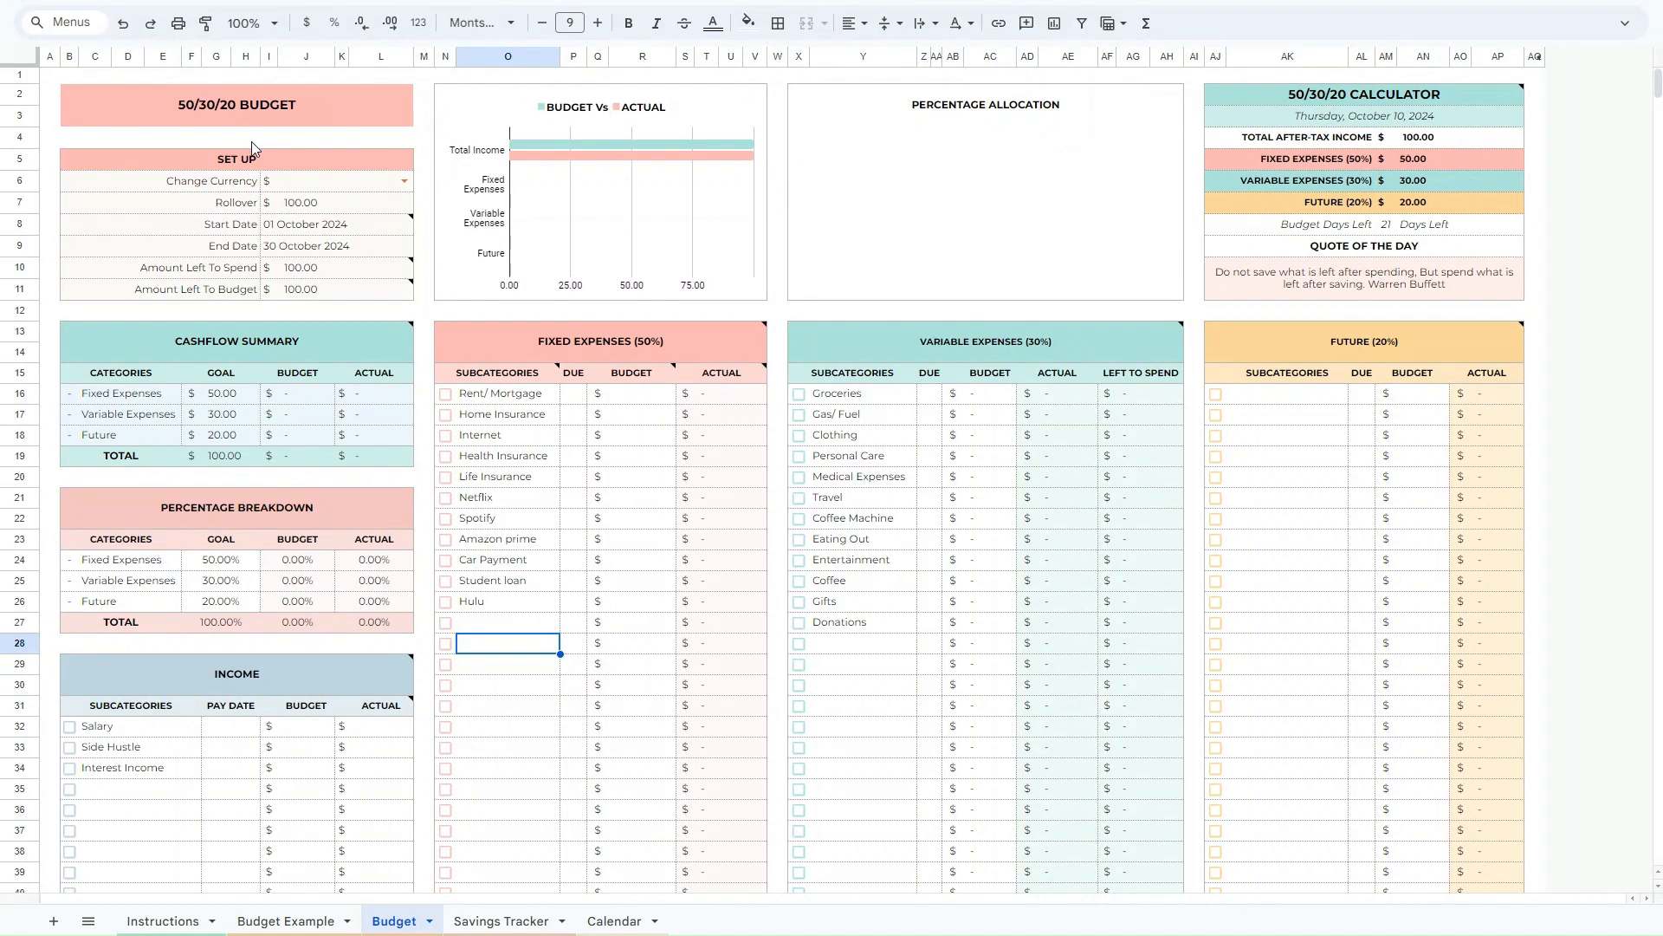
Reset the Rollover amount in the setup section to 0.
{"action": "left_click", "coordinate": [293, 212]}
{"action": "key", "text": "BackSpace"}
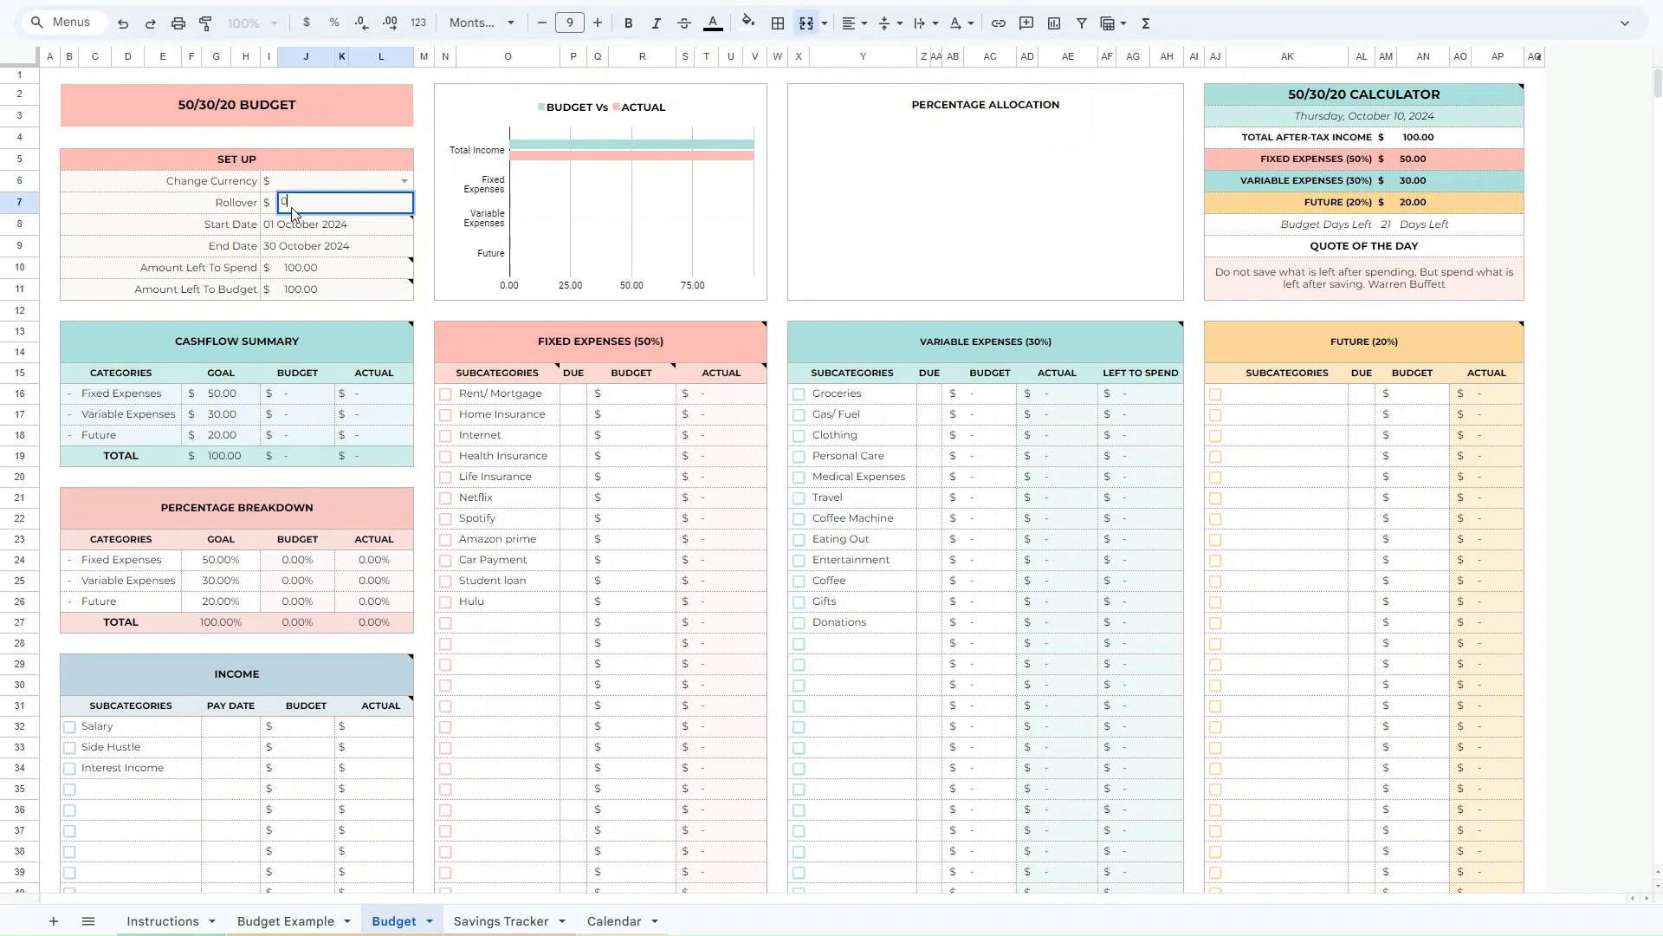
{"action": "key", "text": "Return"}
Set the budget period's Start Date to 1 October 2024 and its End Date to 30 October 2024.
{"action": "left_click_drag", "start_coordinate": [163, 230], "coordinate": [277, 233]}
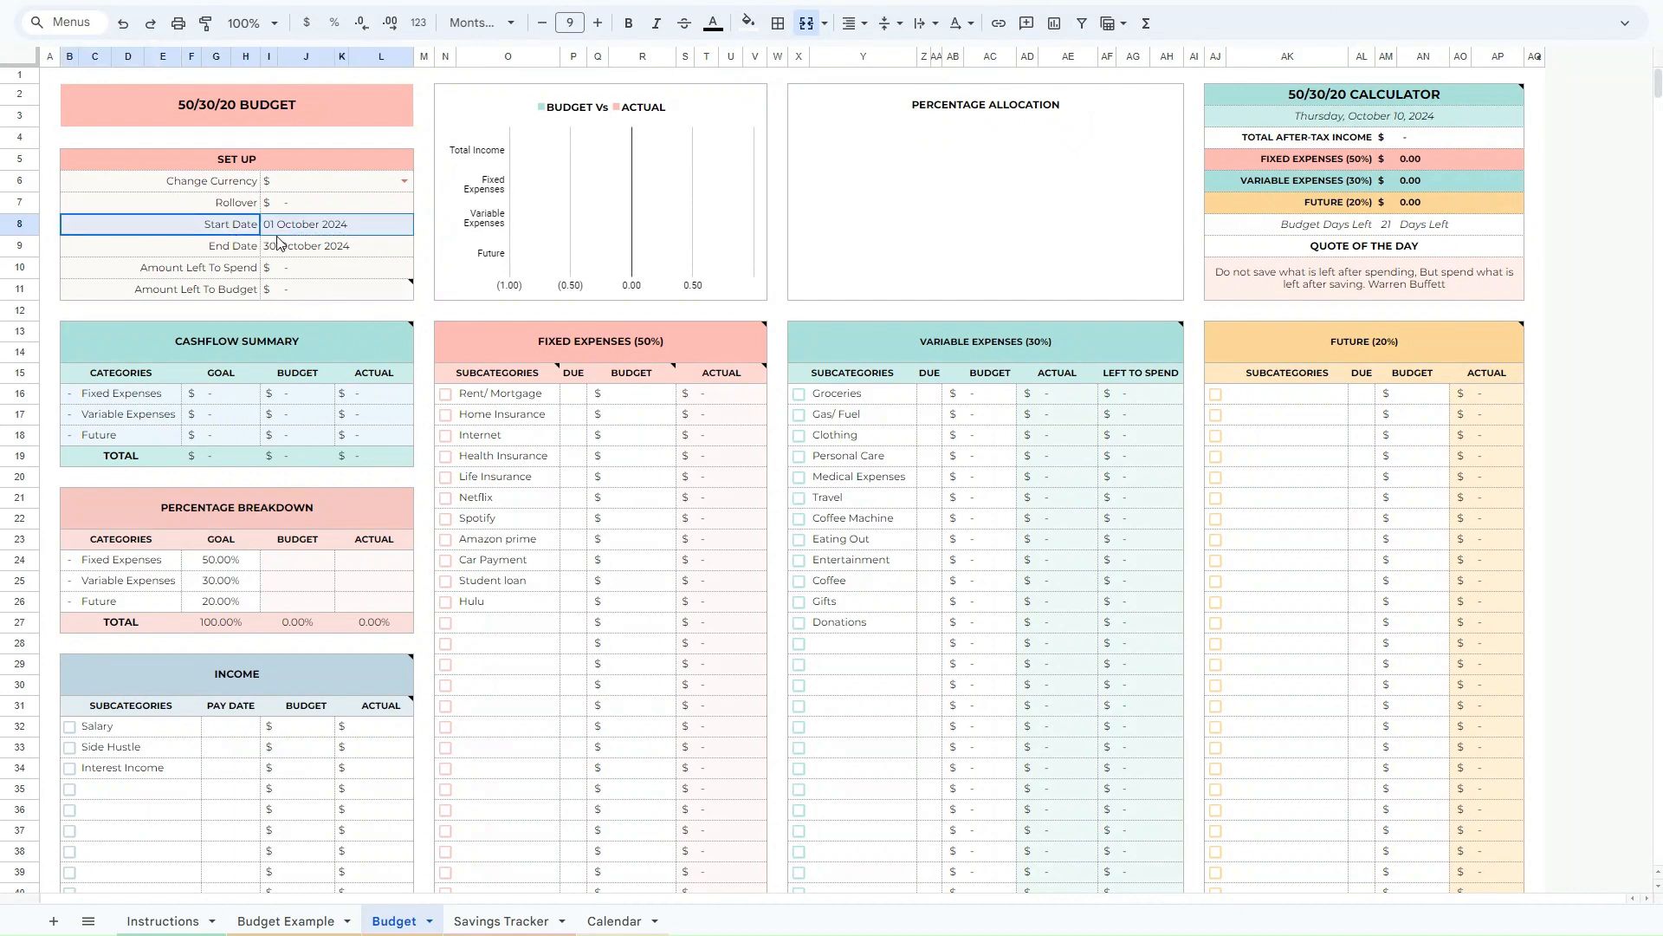
{"action": "left_click", "coordinate": [295, 227]}
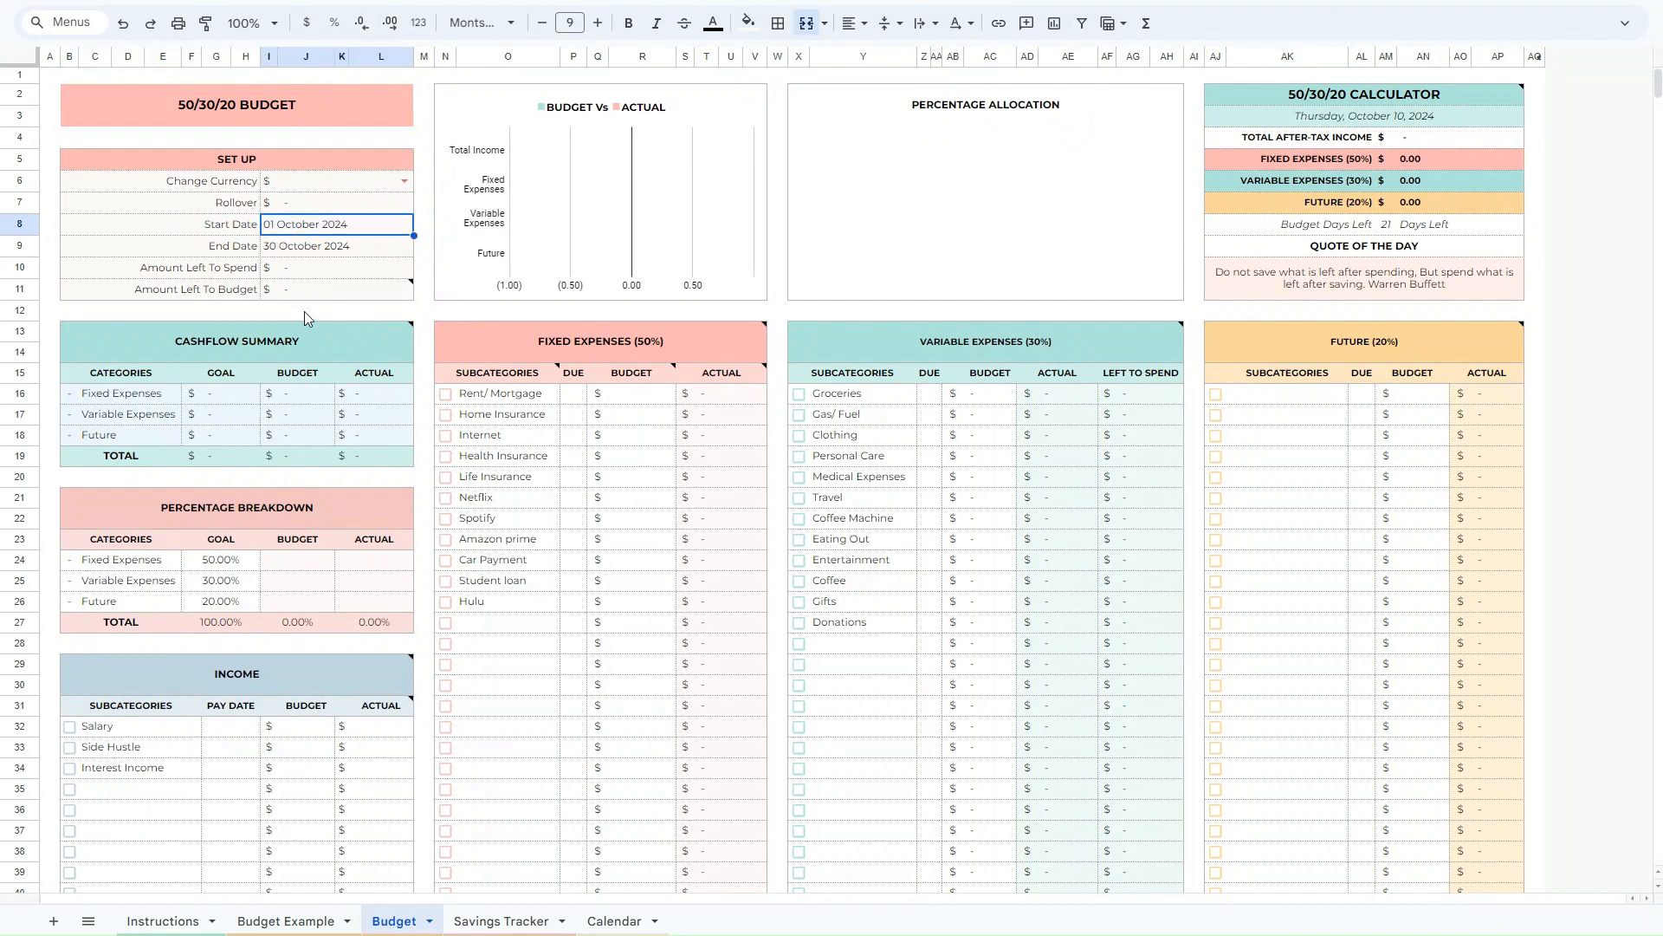
{"action": "double_click", "coordinate": [297, 229]}
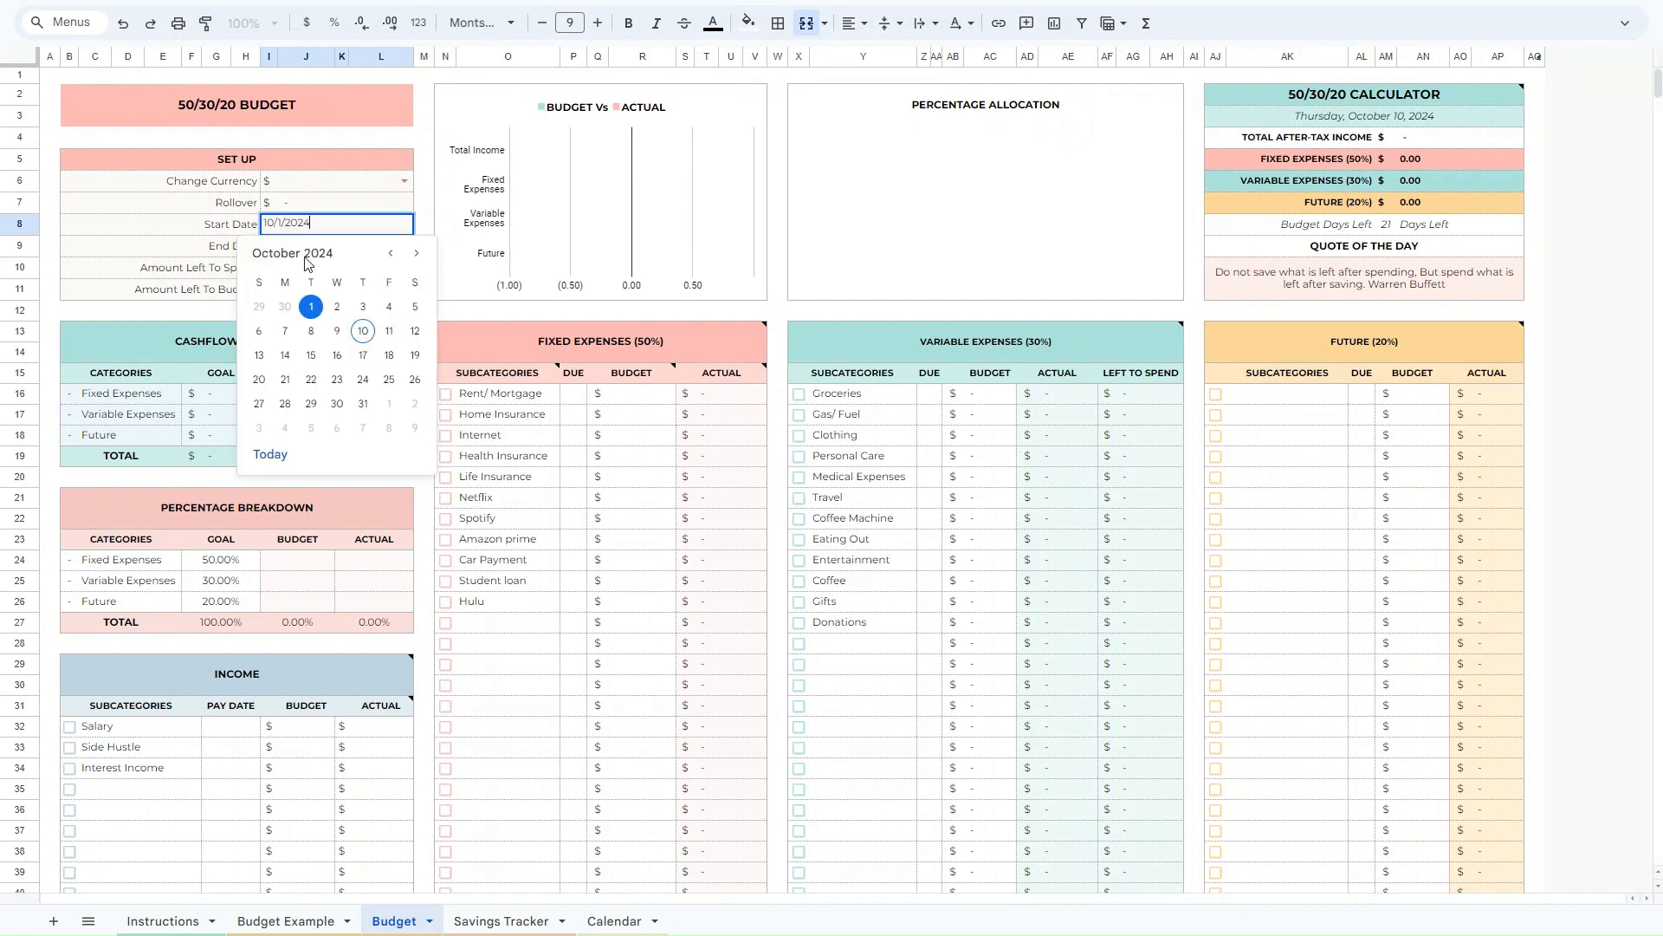
{"action": "left_click", "coordinate": [313, 310]}
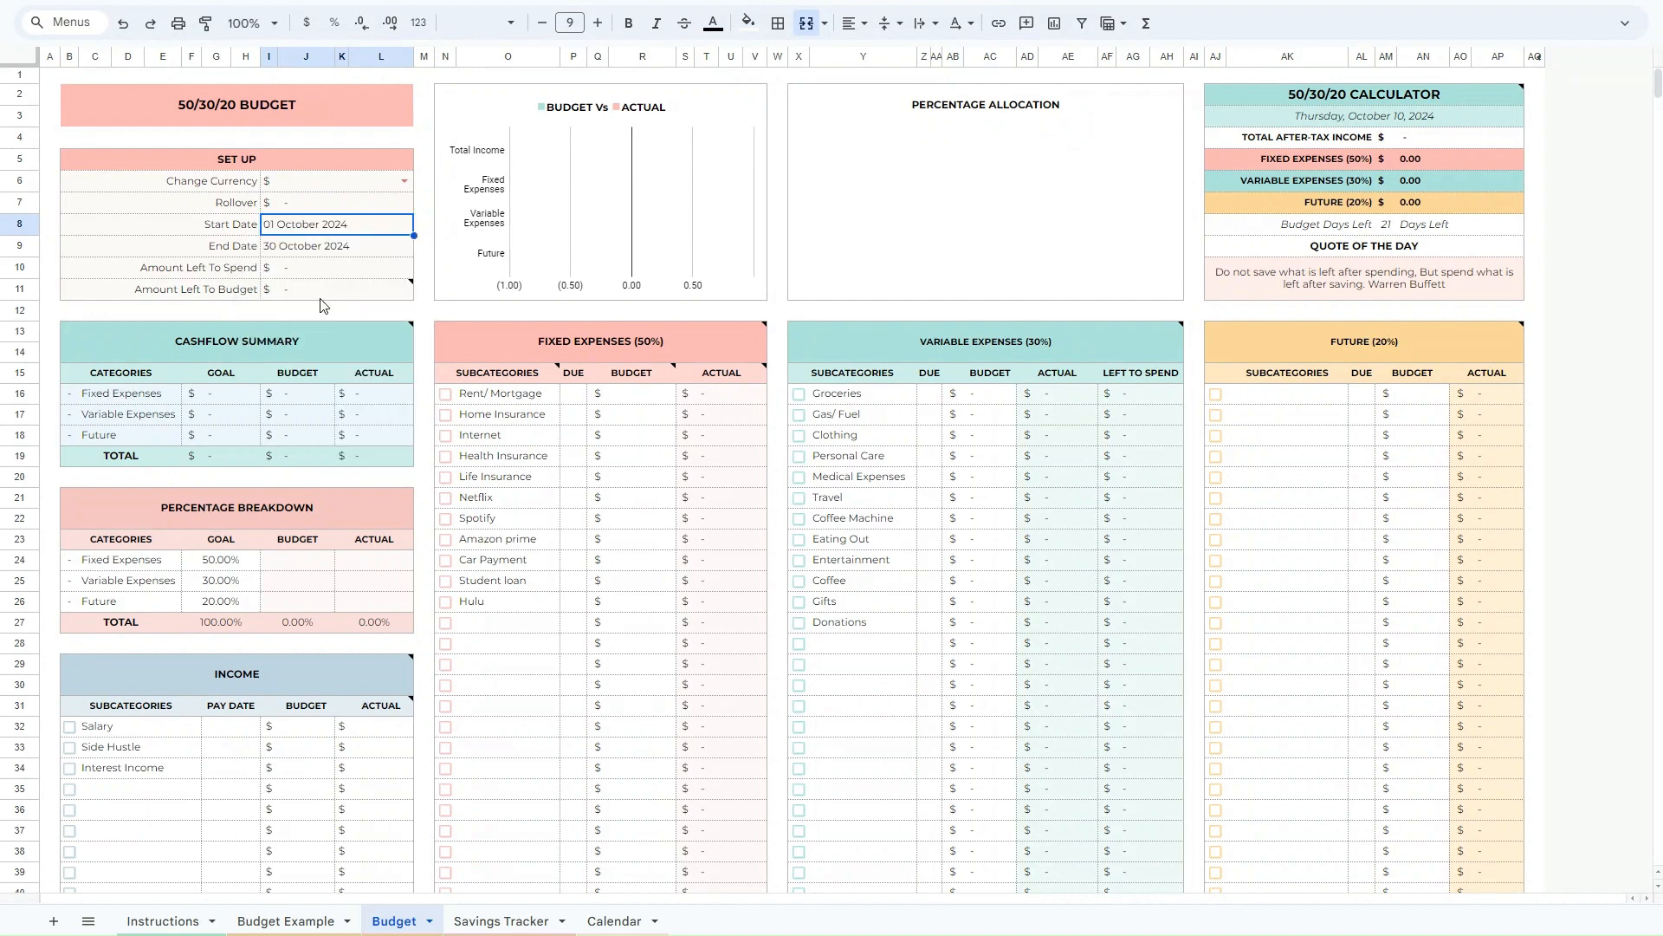
{"action": "double_click", "coordinate": [279, 248]}
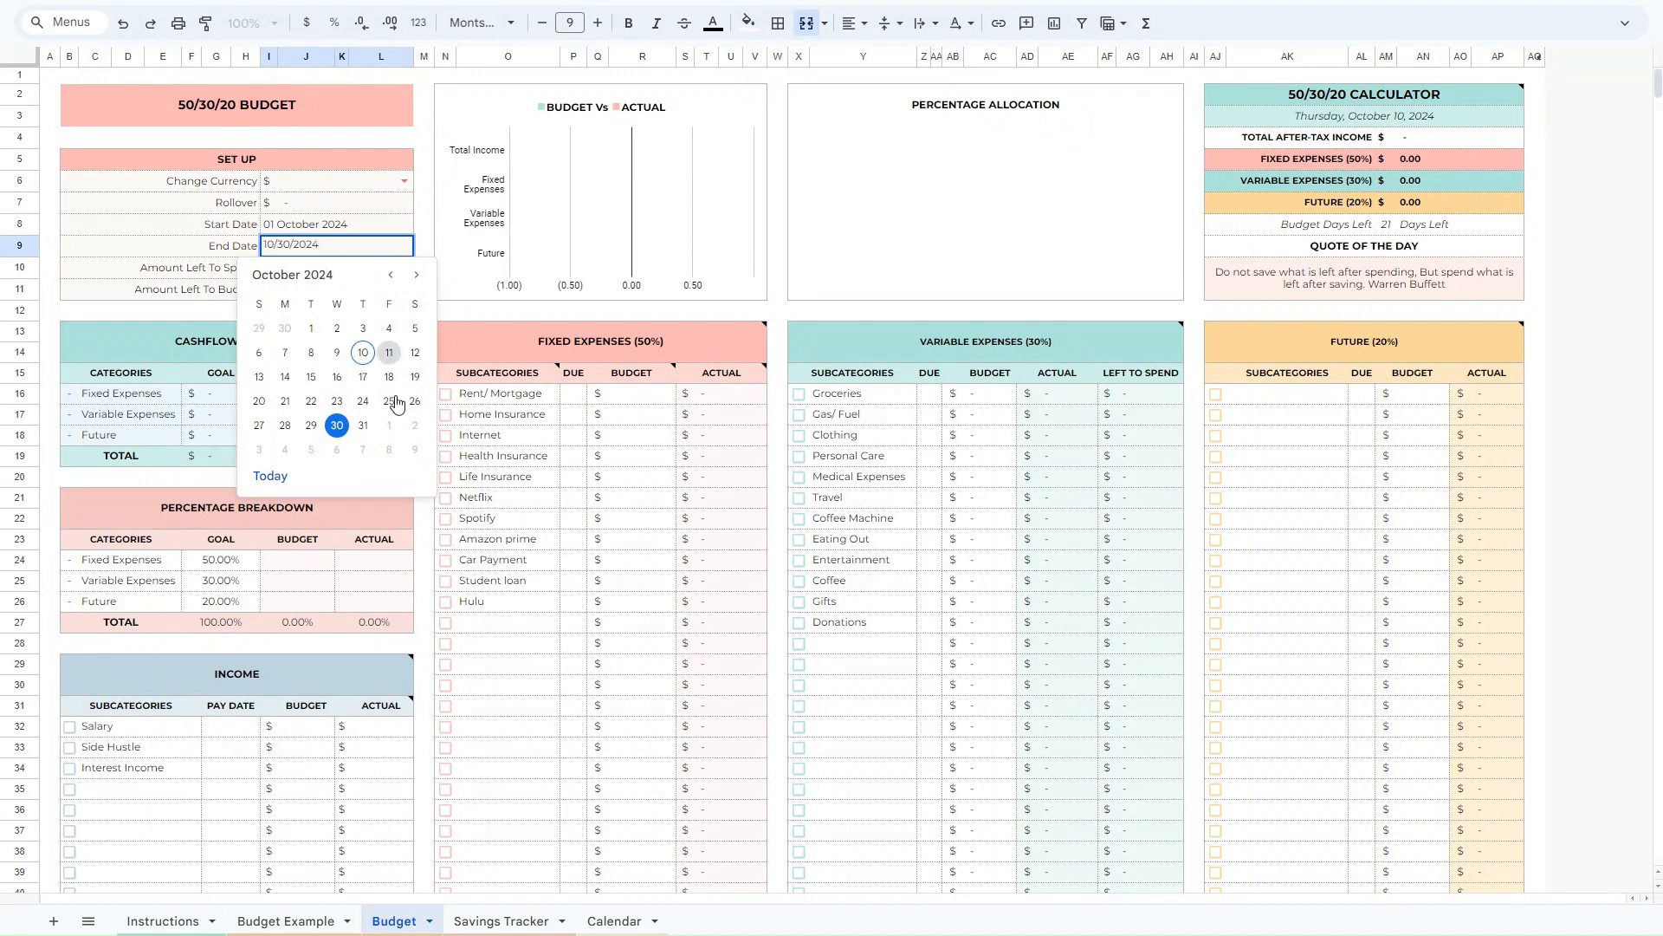
{"action": "left_click", "coordinate": [339, 429]}
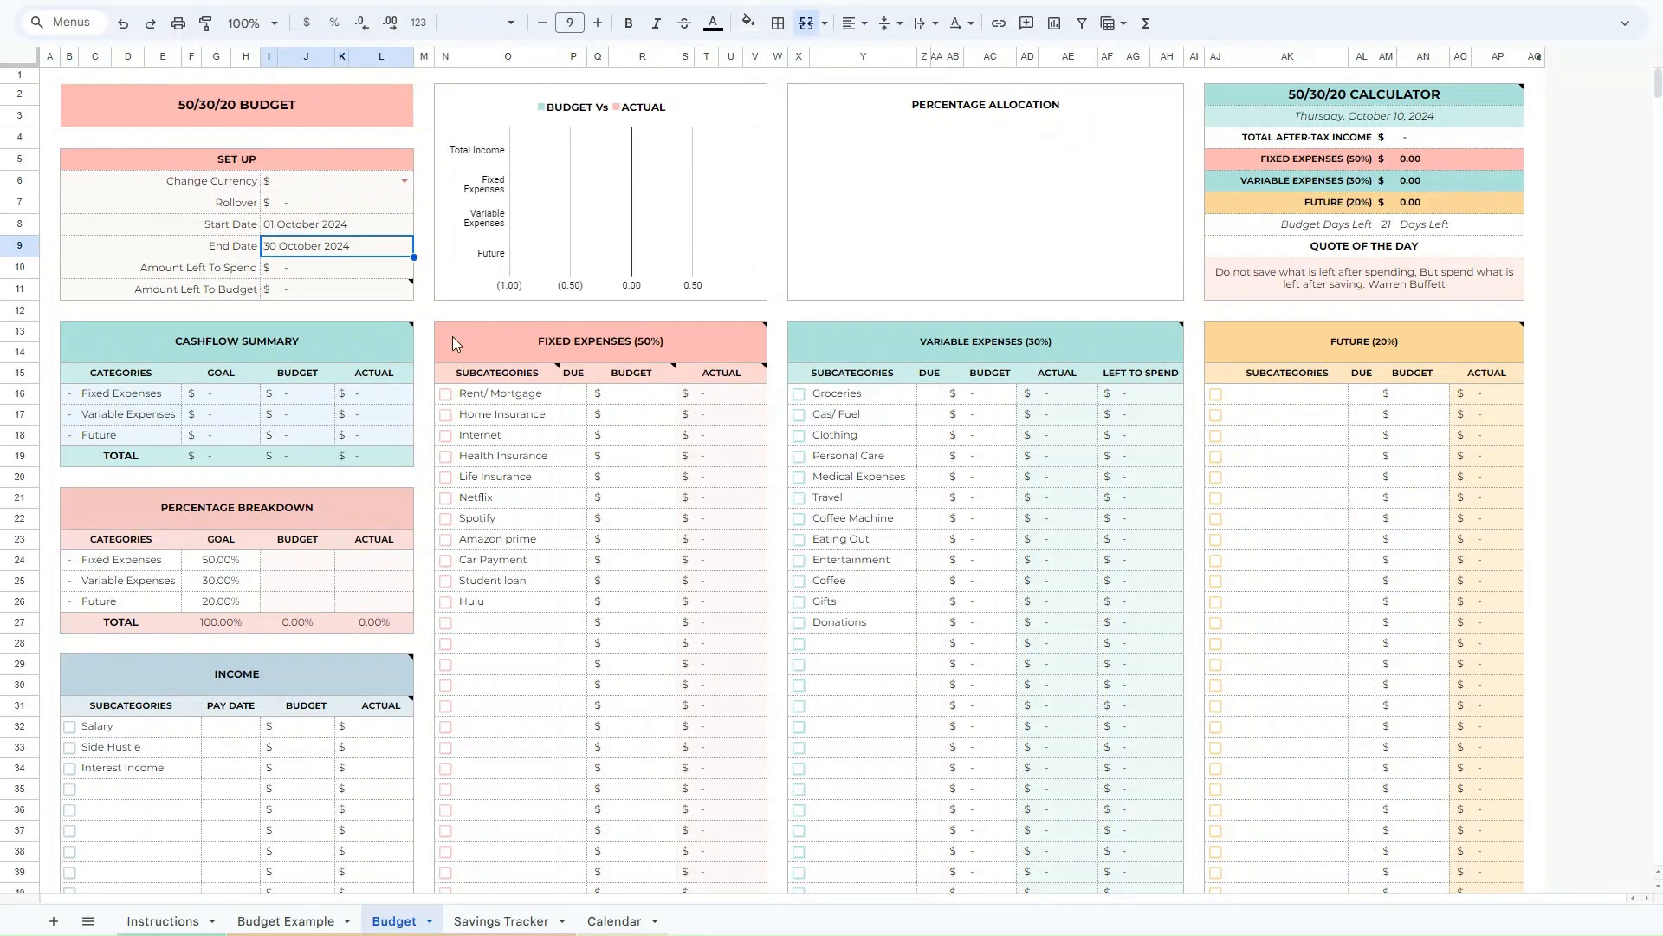
Review the Amount Left To Spend and Amount Left To Budget rows in the setup section.
{"action": "left_click", "coordinate": [96, 273]}
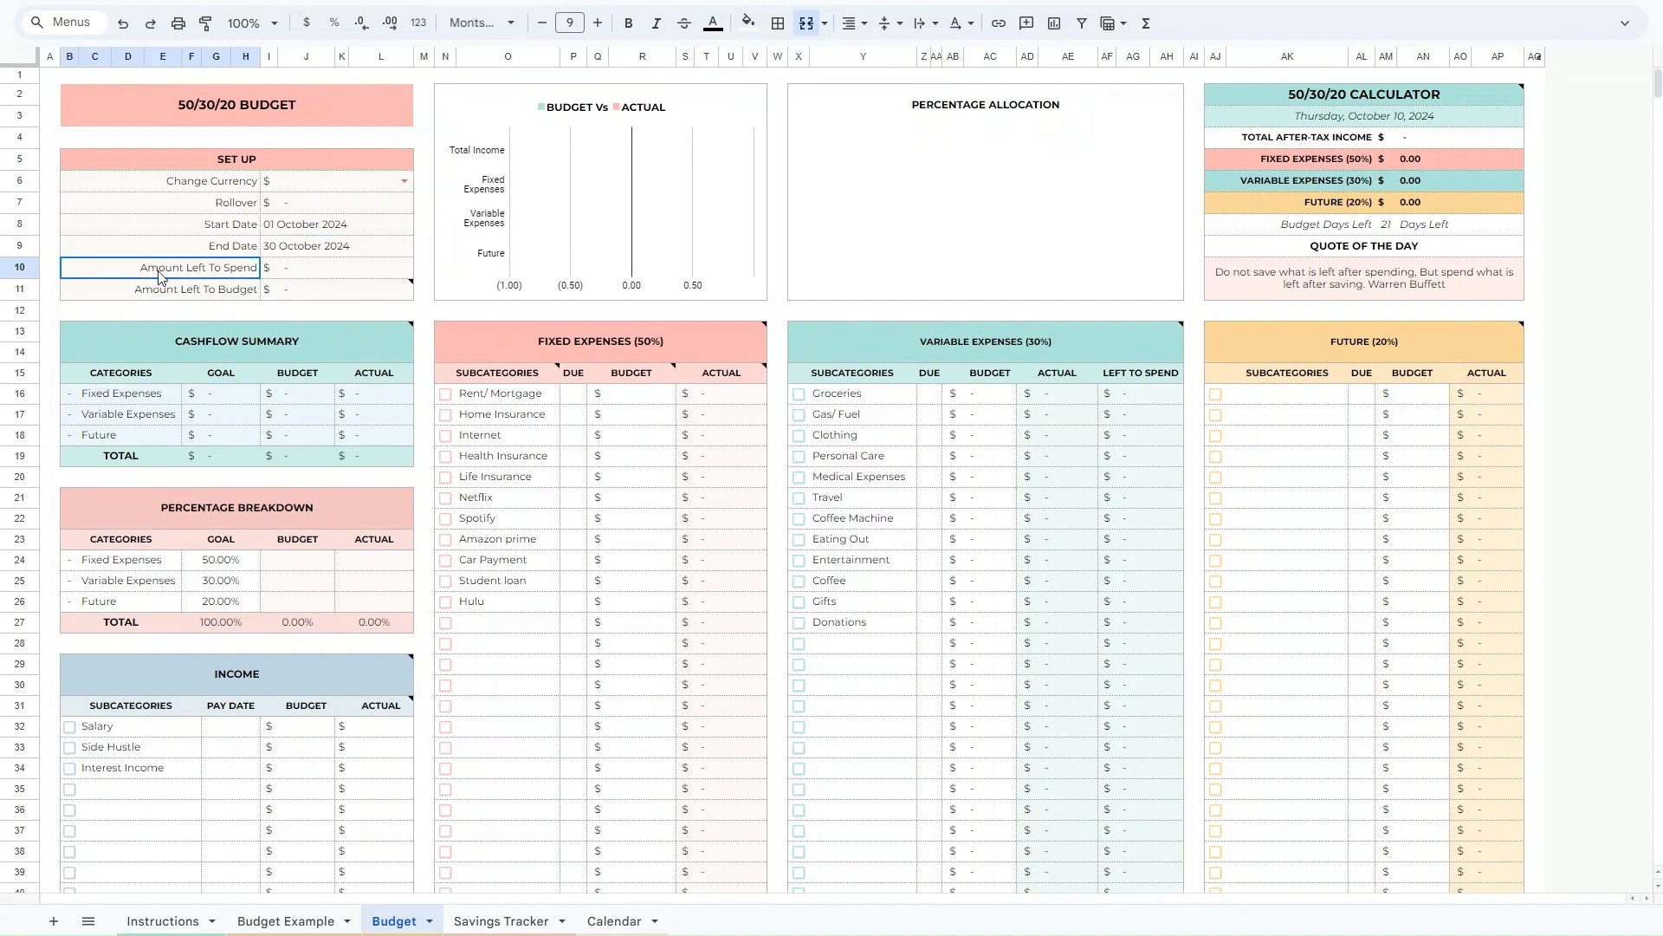
{"action": "left_click_drag", "start_coordinate": [160, 276], "coordinate": [344, 302]}
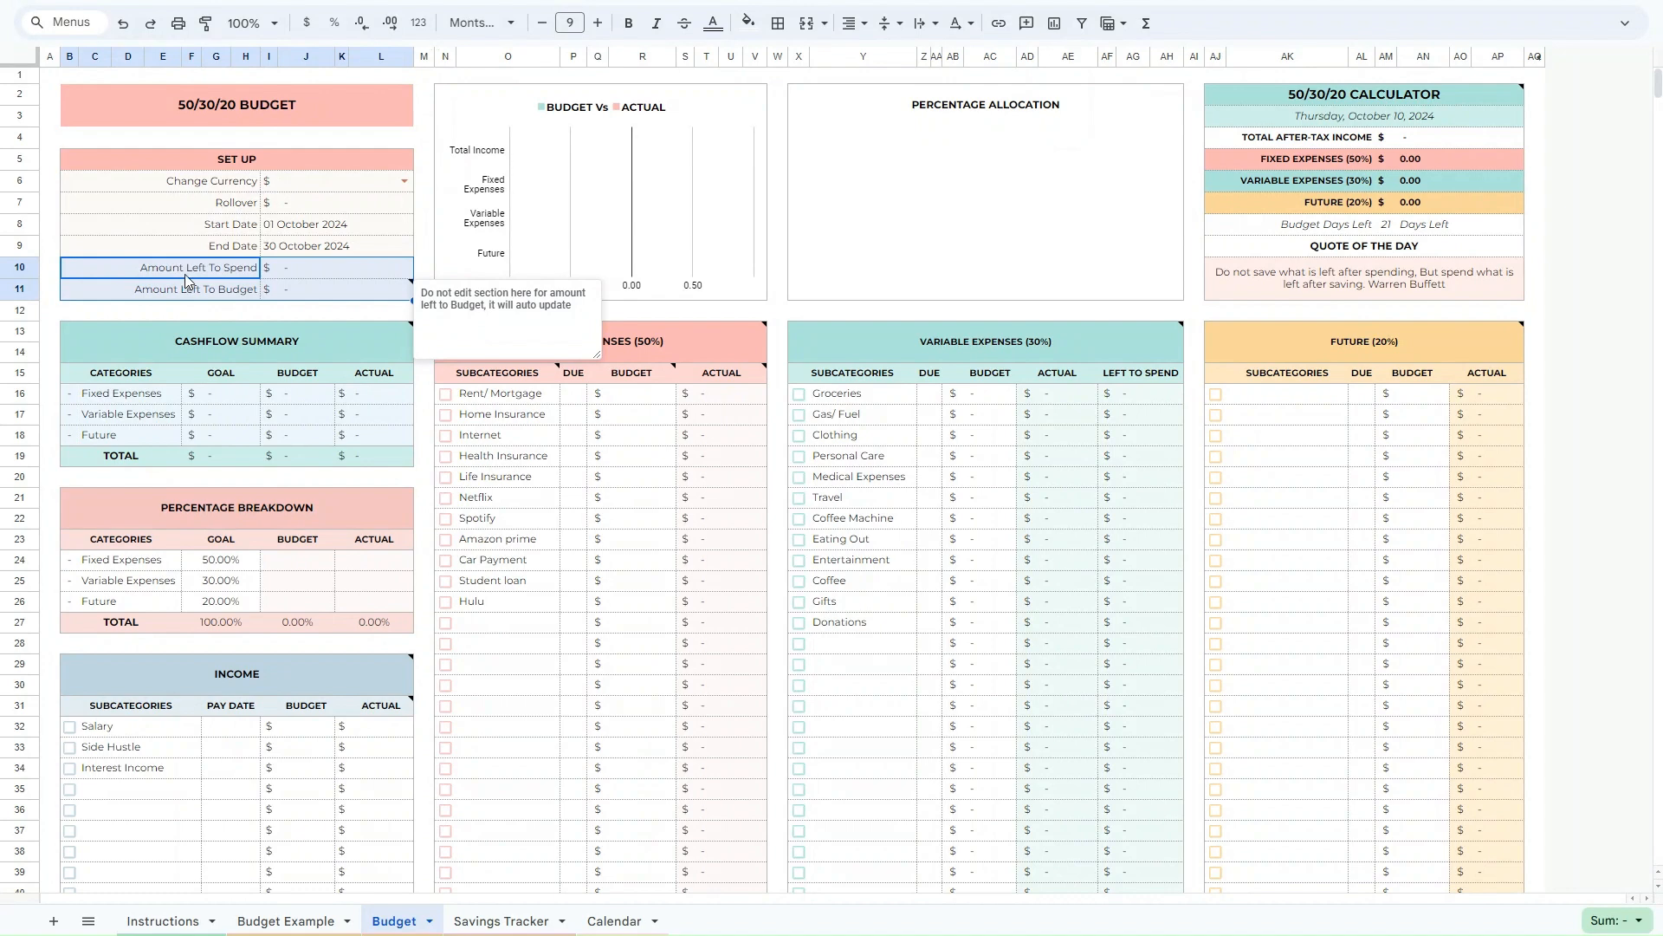
{"action": "left_click_drag", "start_coordinate": [185, 274], "coordinate": [388, 281]}
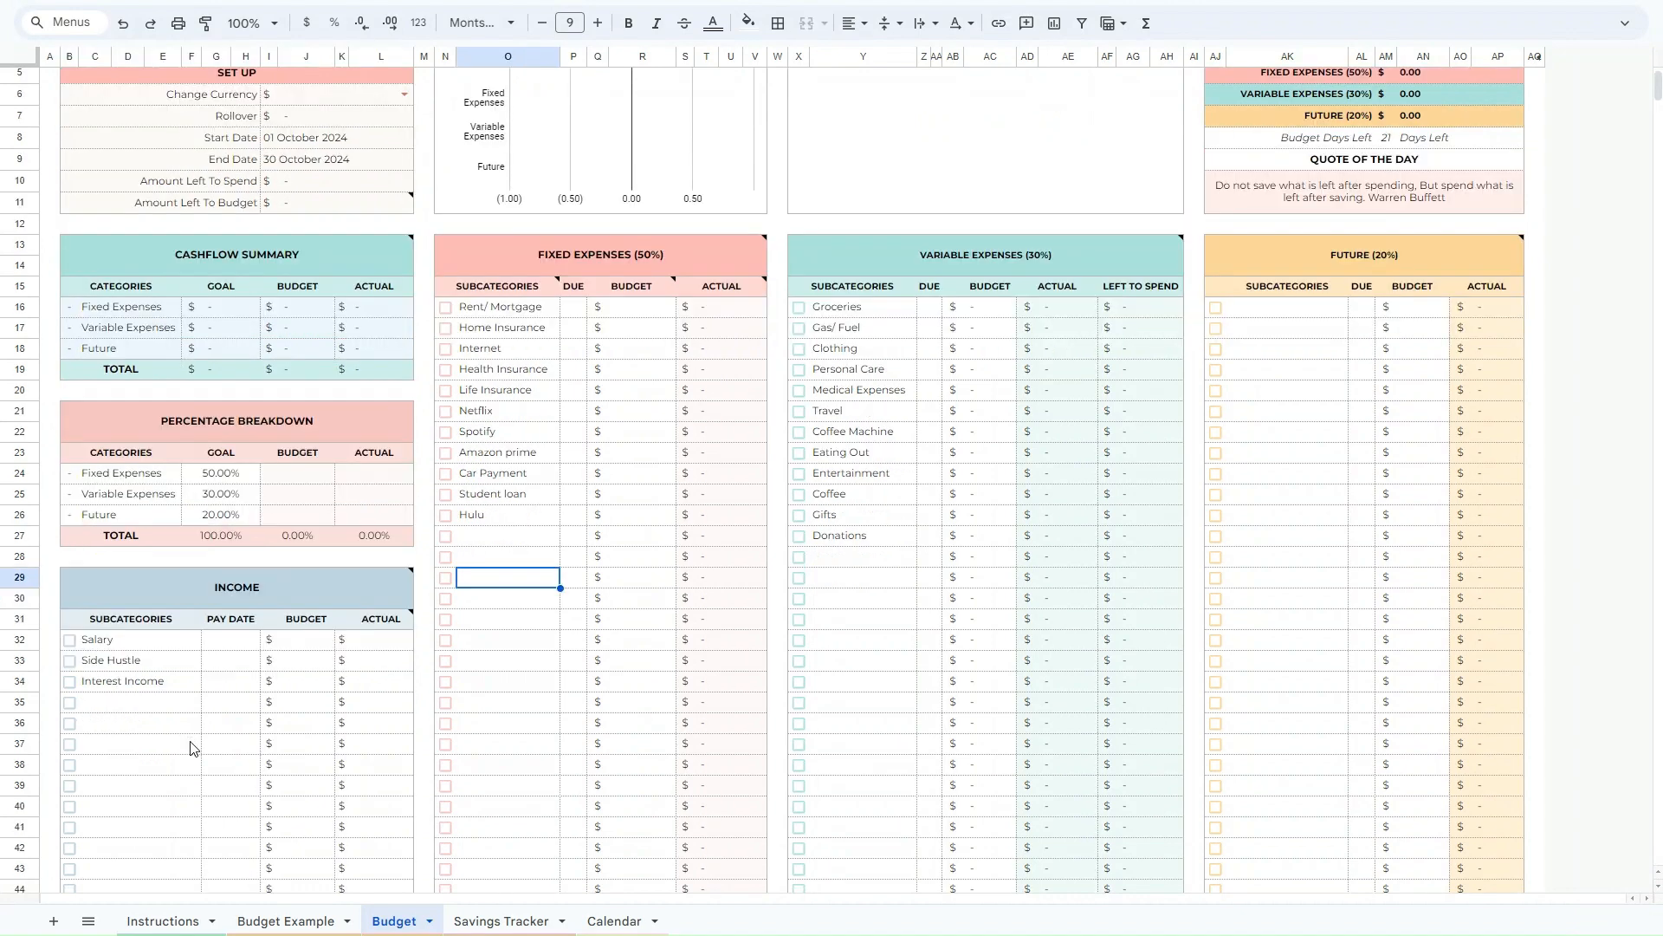
Look through the Instructions, Budget Example, Savings Tracker and Calendar sheets, and return to the Budget sheet.
{"action": "left_click", "coordinate": [170, 922]}
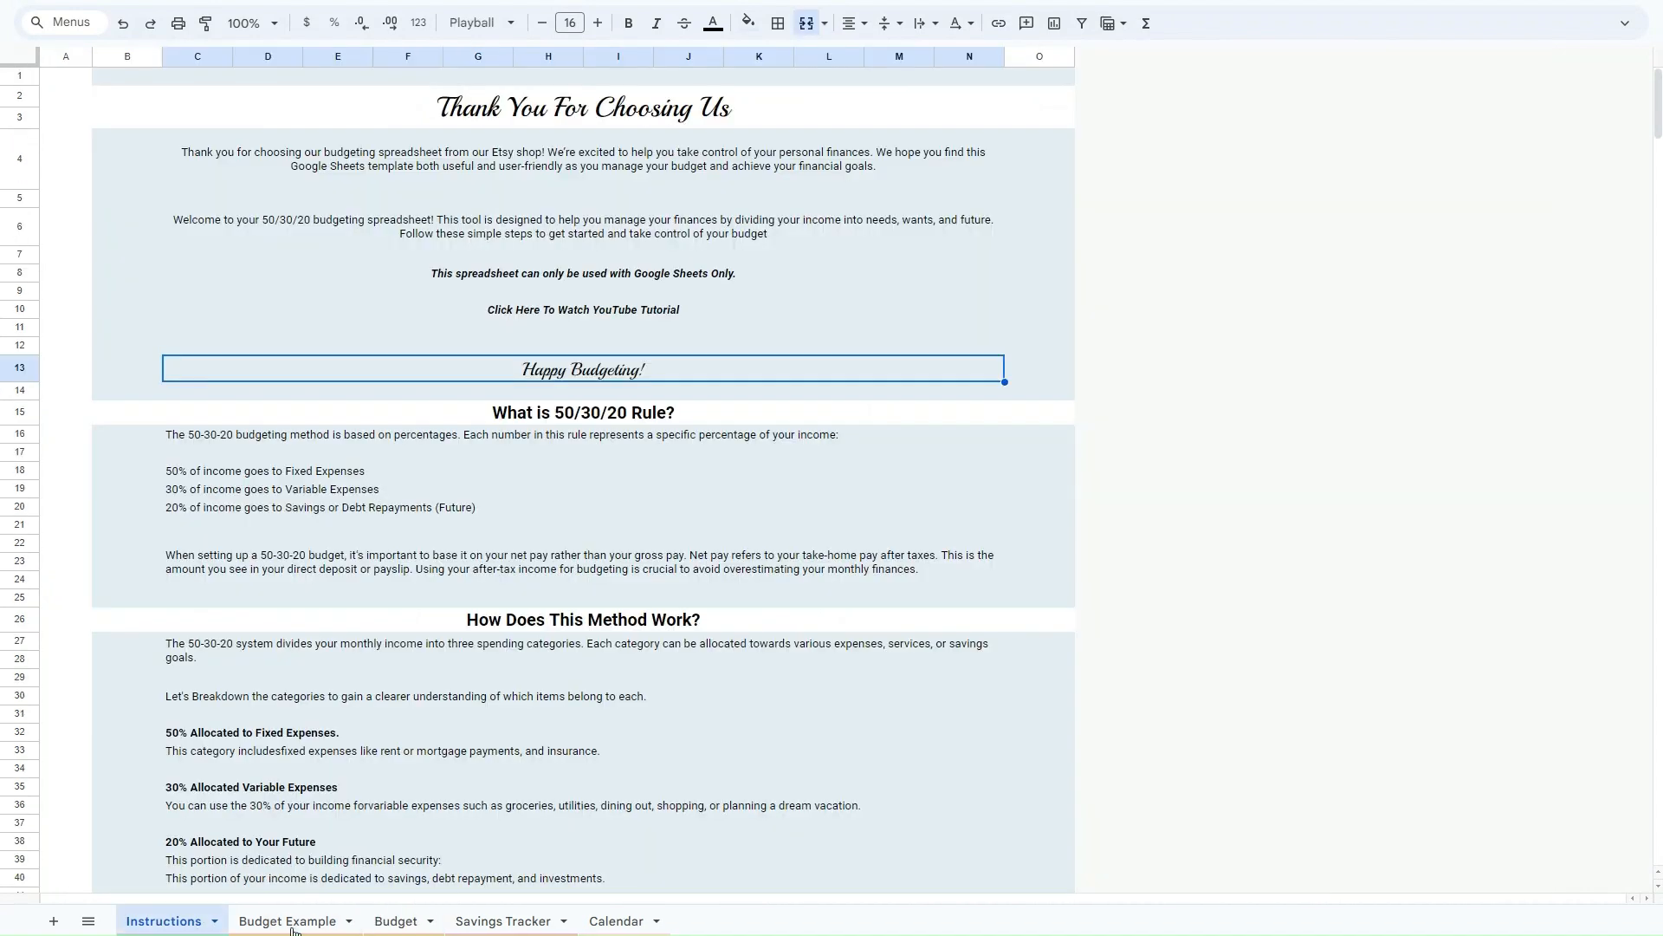
{"action": "left_click", "coordinate": [291, 923]}
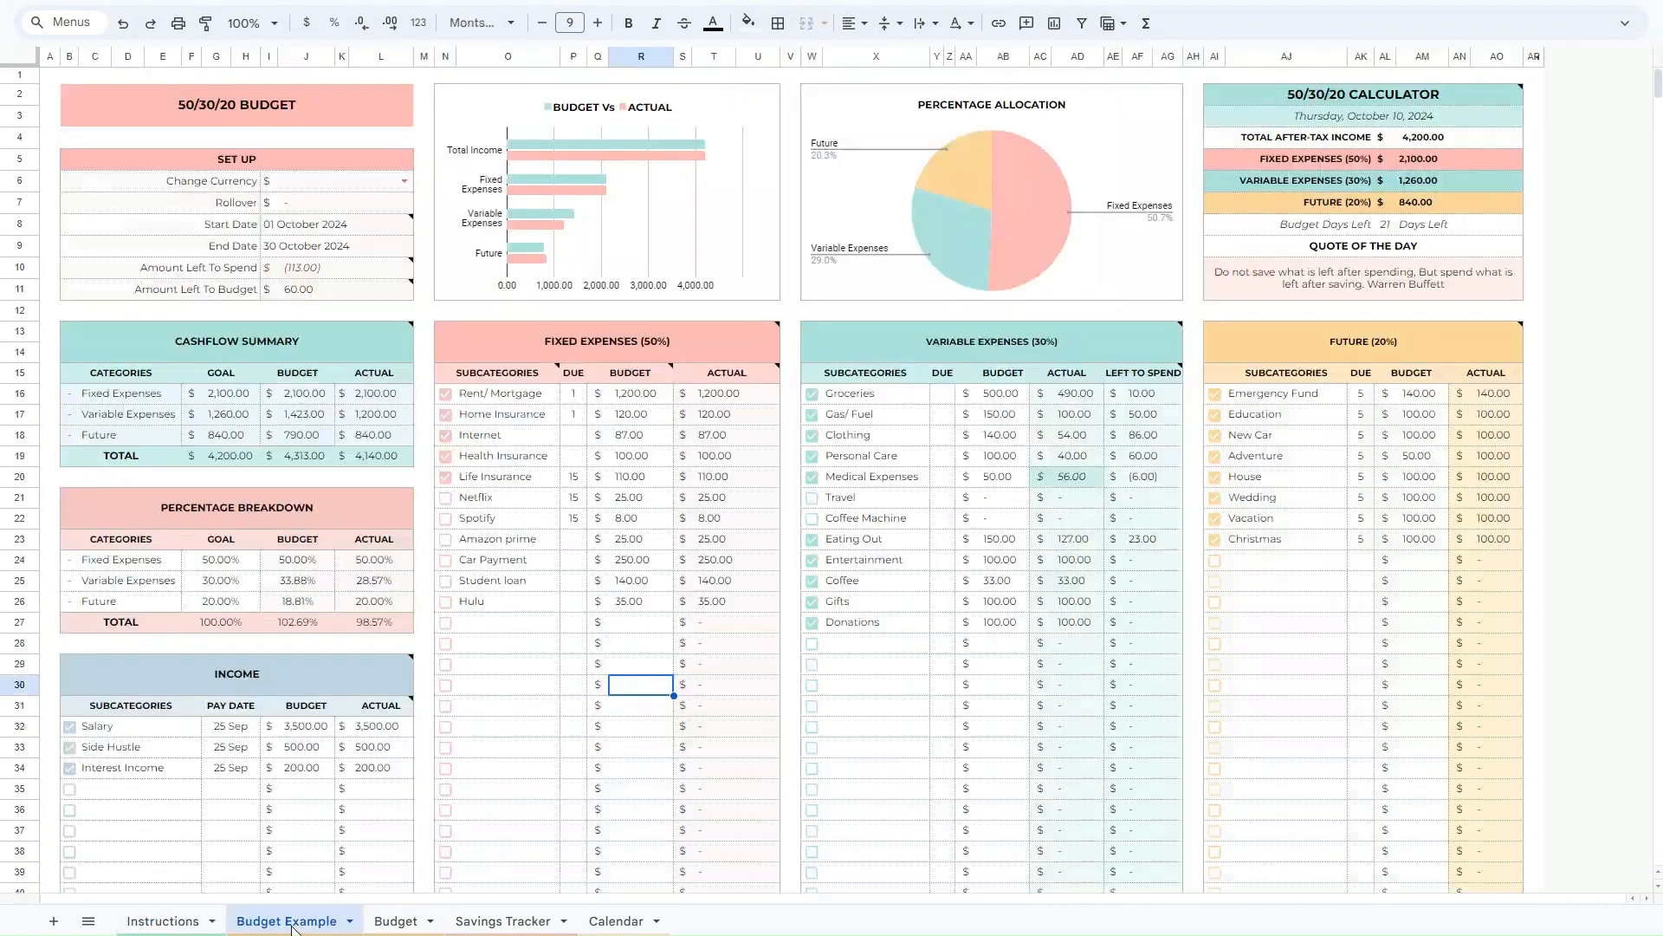
{"action": "left_click", "coordinate": [389, 925]}
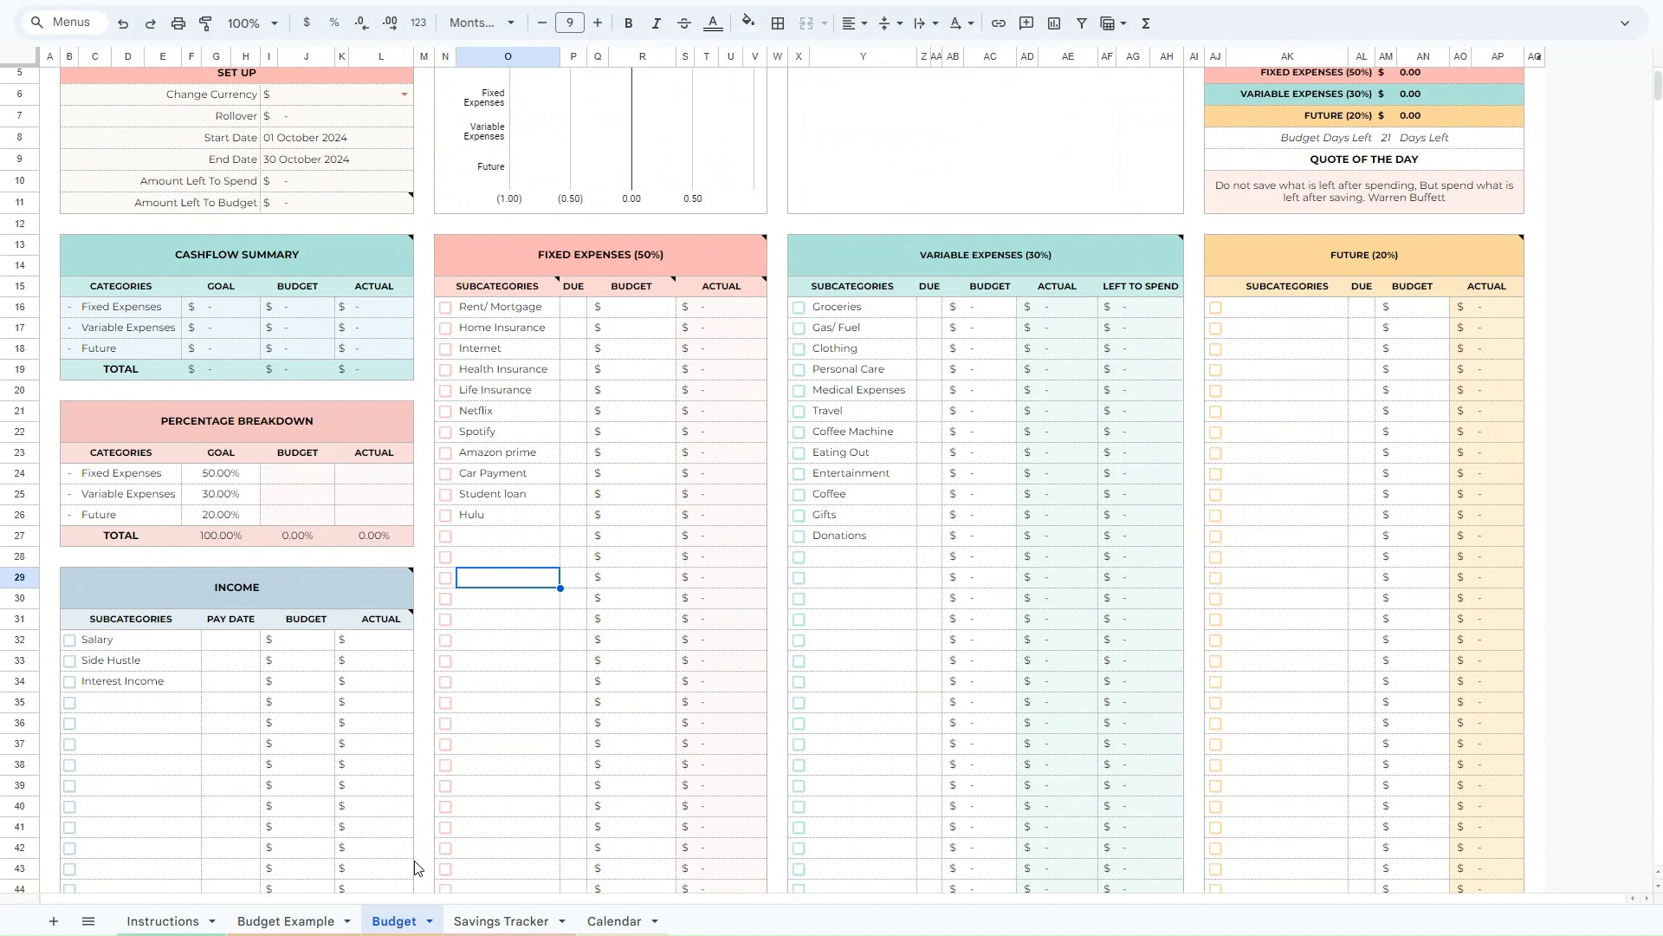
{"action": "left_click", "coordinate": [473, 926]}
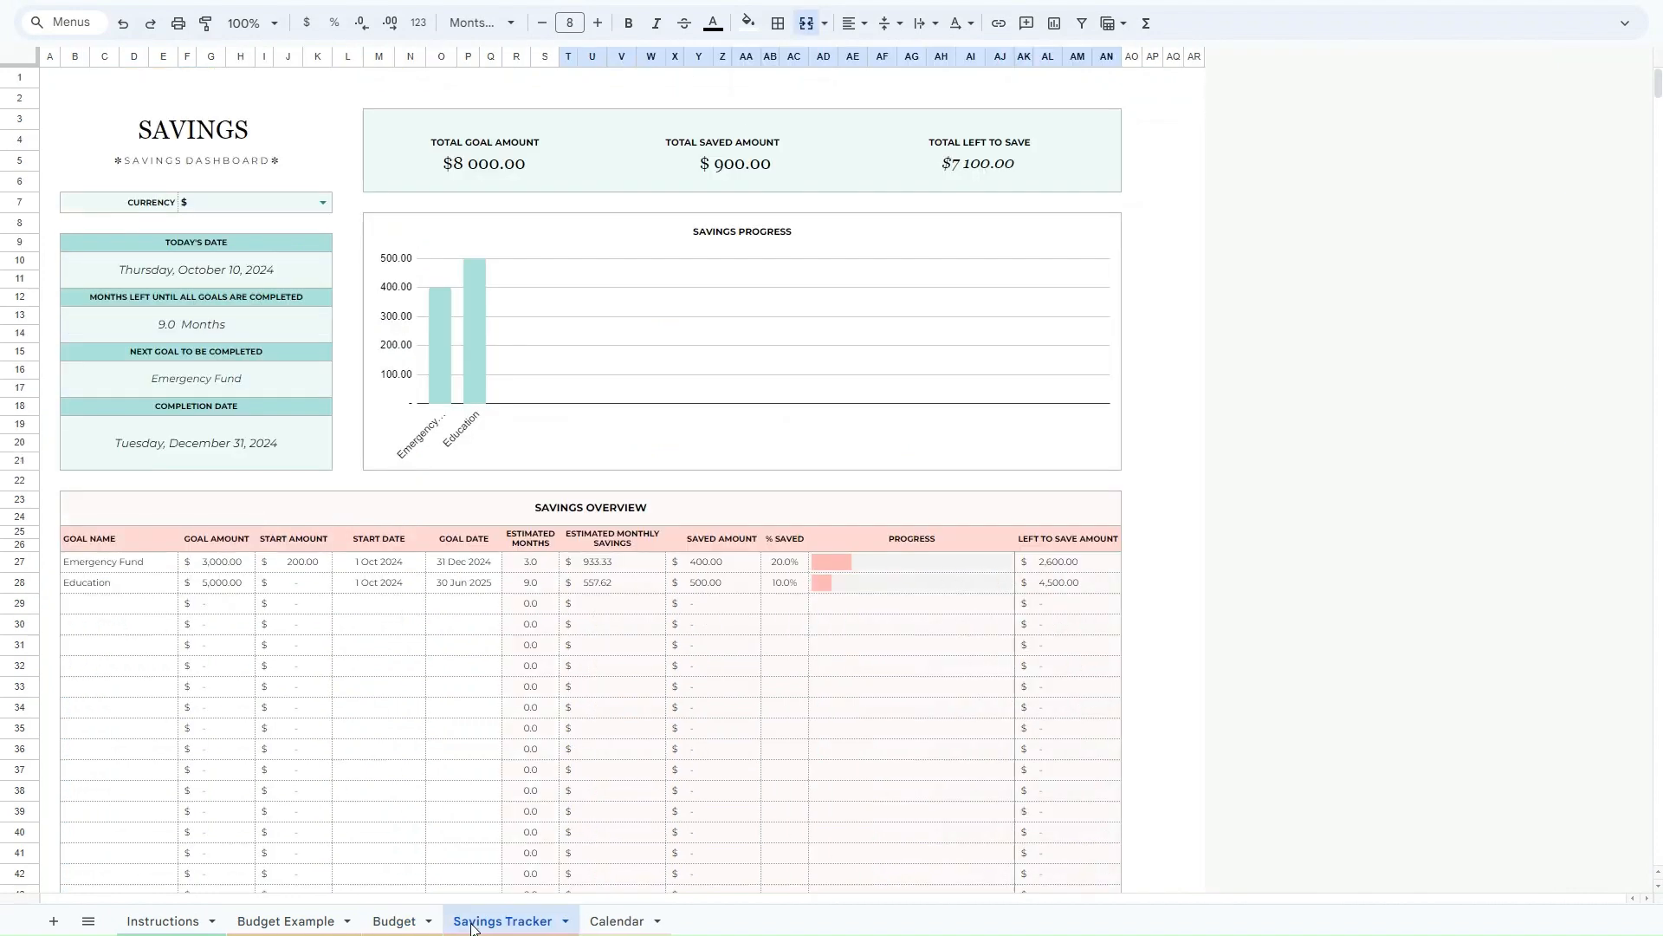
{"action": "left_click", "coordinate": [604, 925]}
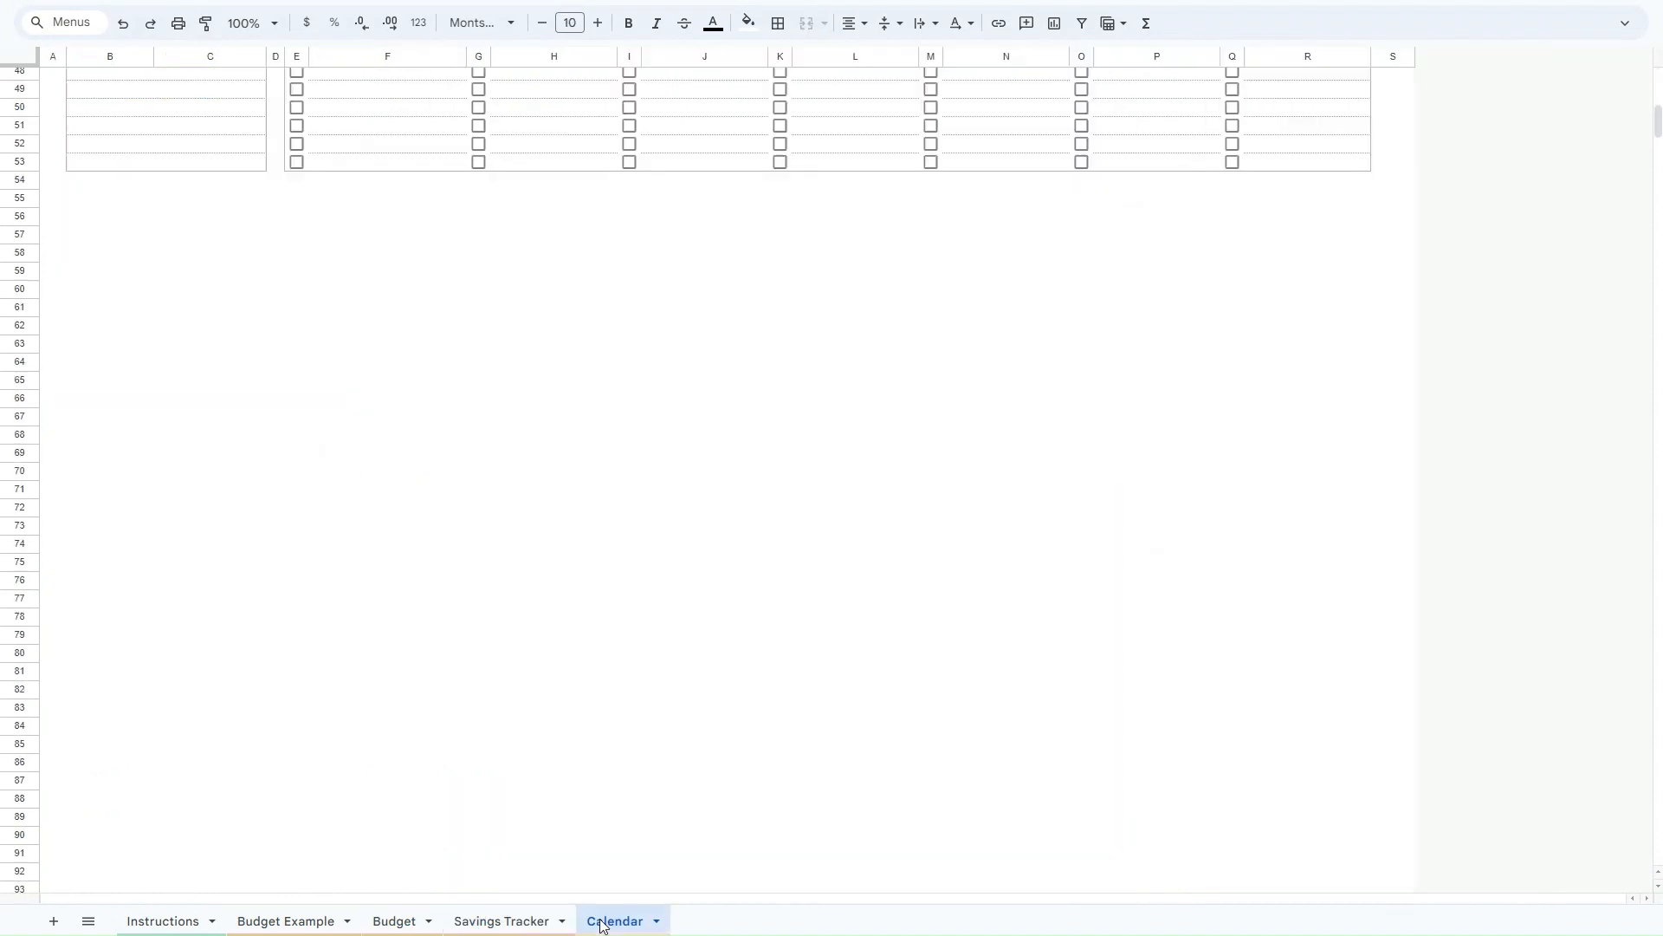
{"action": "scroll", "coordinate": [754, 598], "scroll_direction": "up", "scroll_amount": 10}
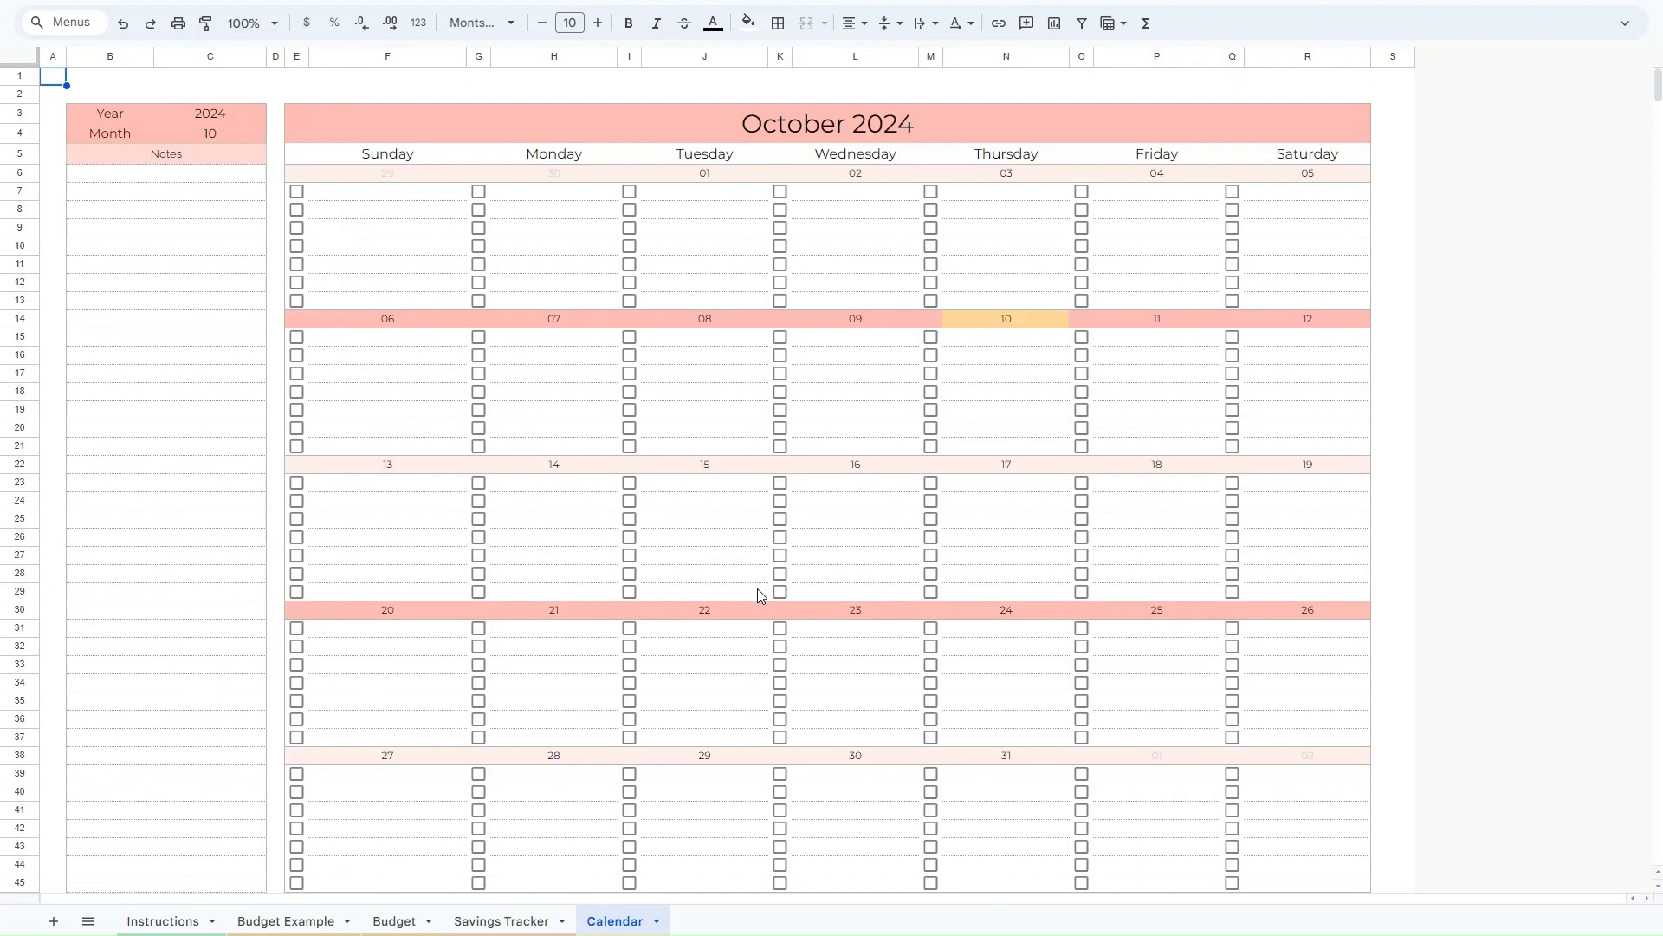
{"action": "left_click", "coordinate": [293, 924]}
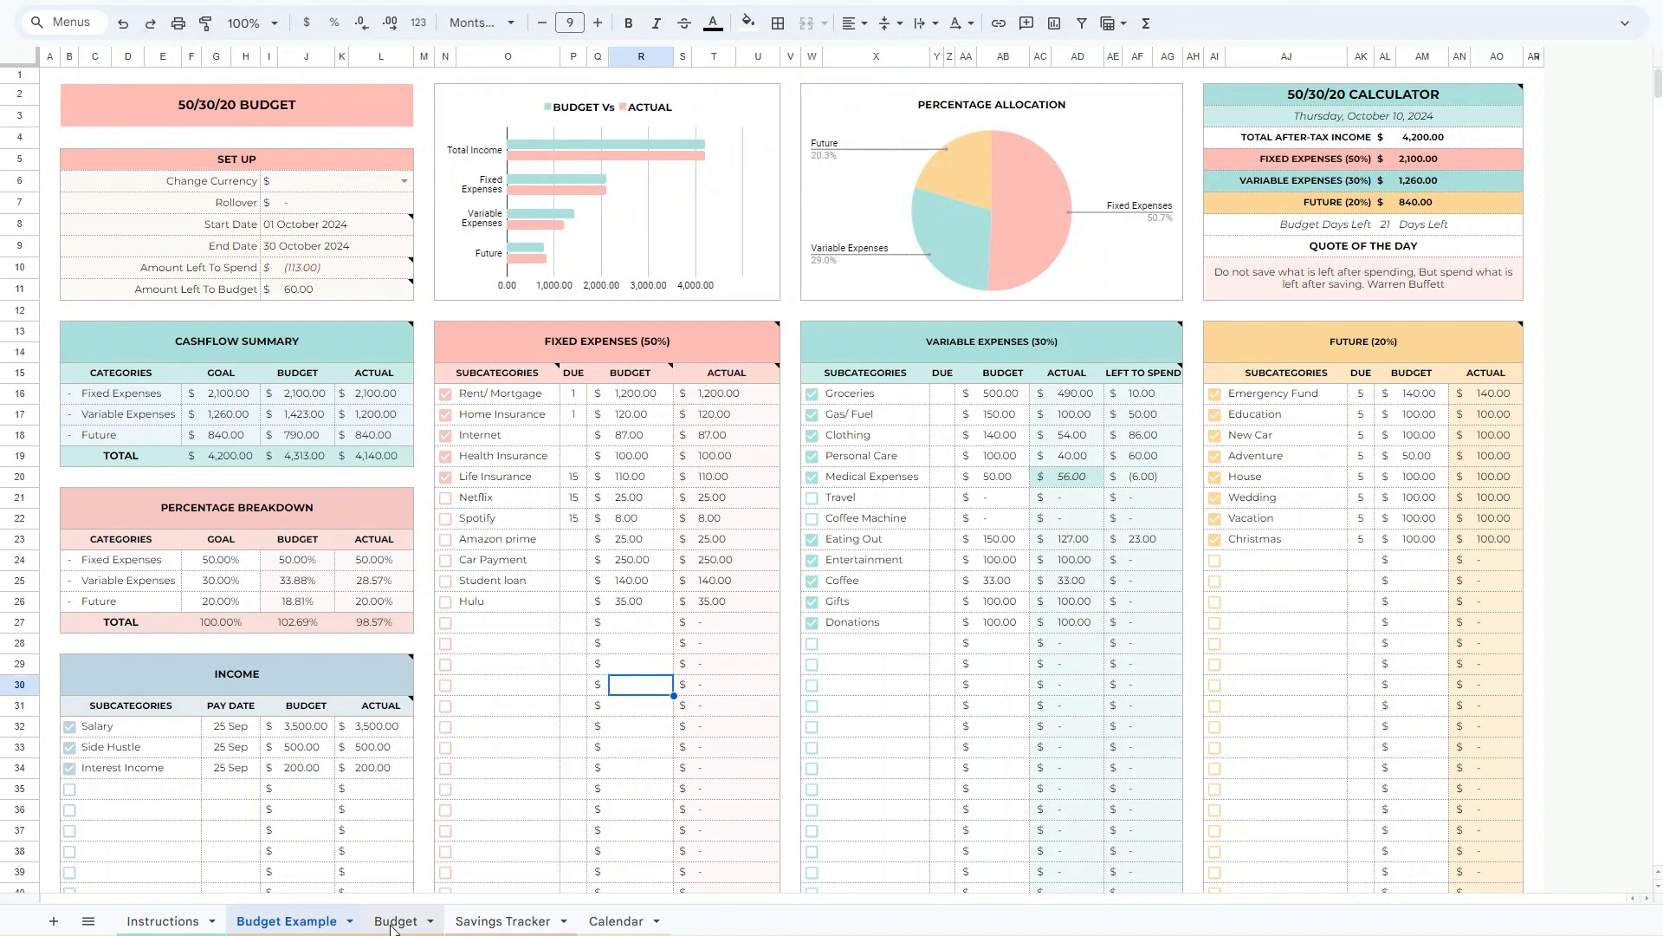
{"action": "left_click", "coordinate": [391, 924]}
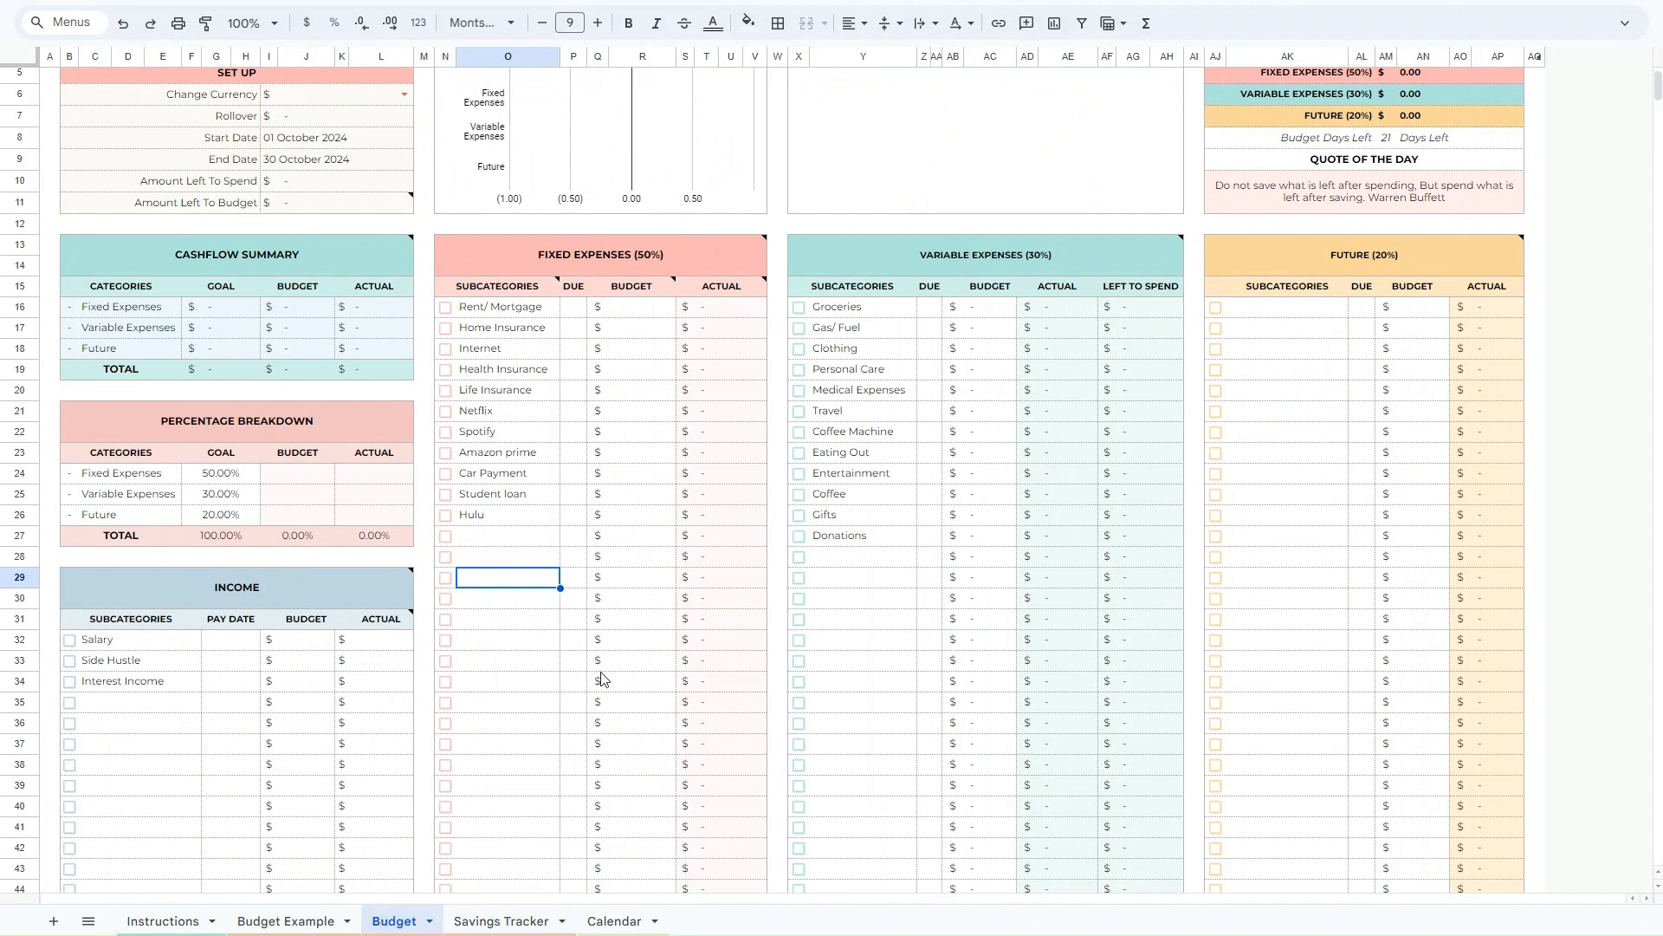
{"action": "scroll", "coordinate": [603, 679], "scroll_direction": "up", "scroll_amount": 2}
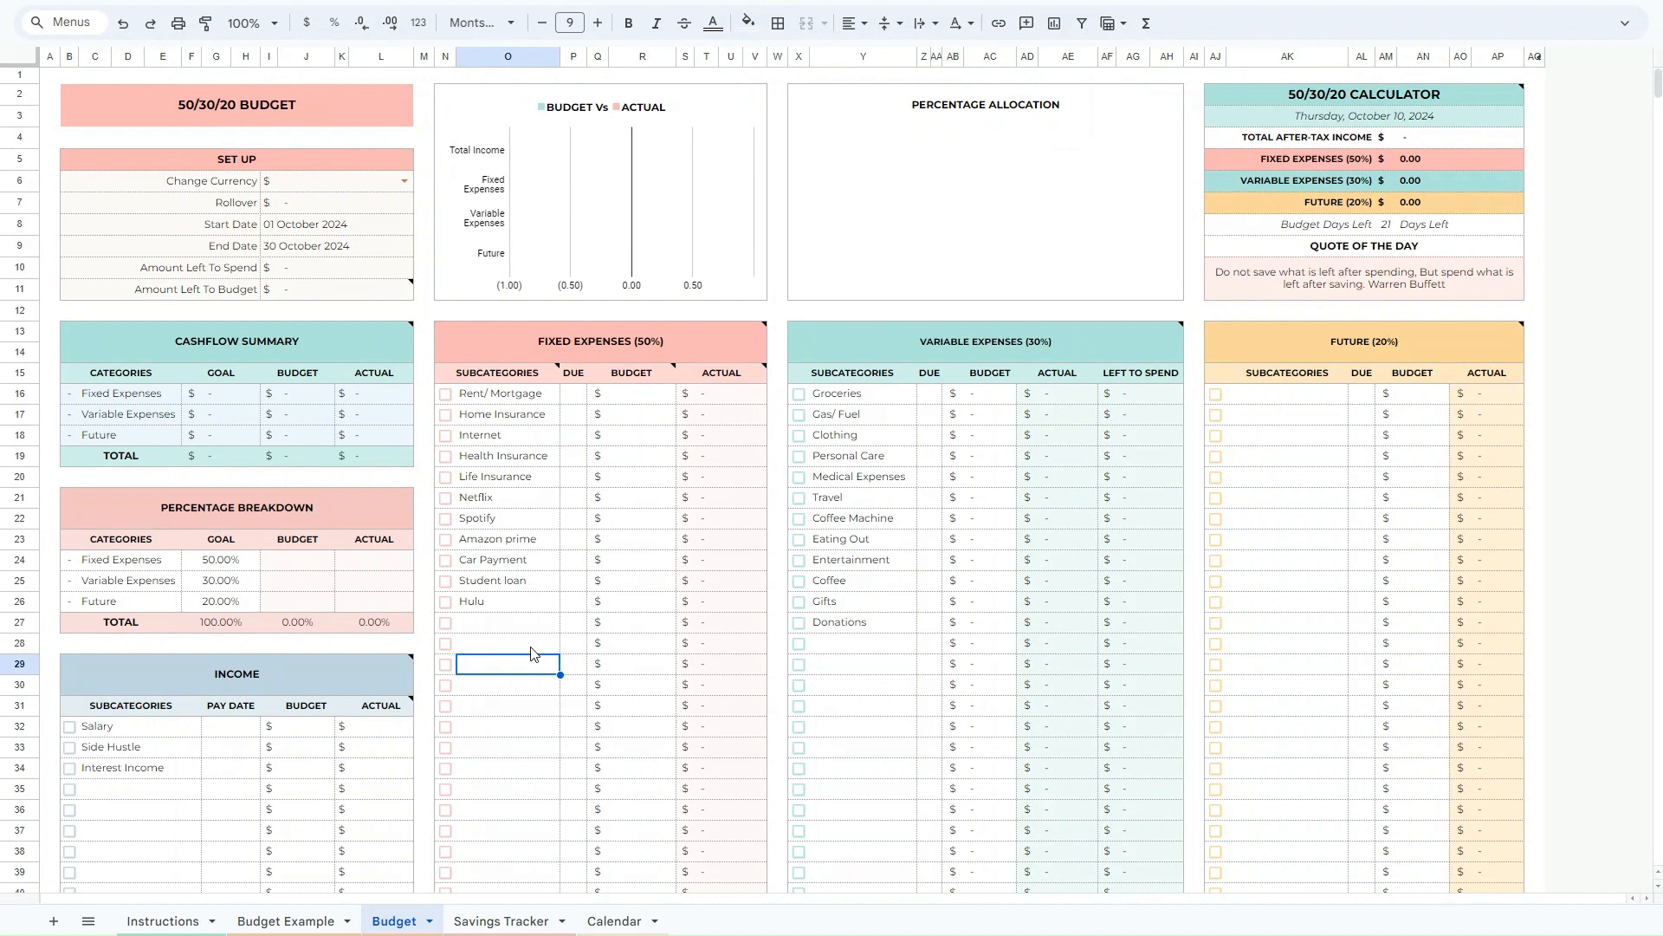
Examine the Cashflow Summary, Percentage Breakdown and Income tables on the Budget sheet.
{"action": "scroll", "coordinate": [537, 546], "scroll_direction": "down", "scroll_amount": 2}
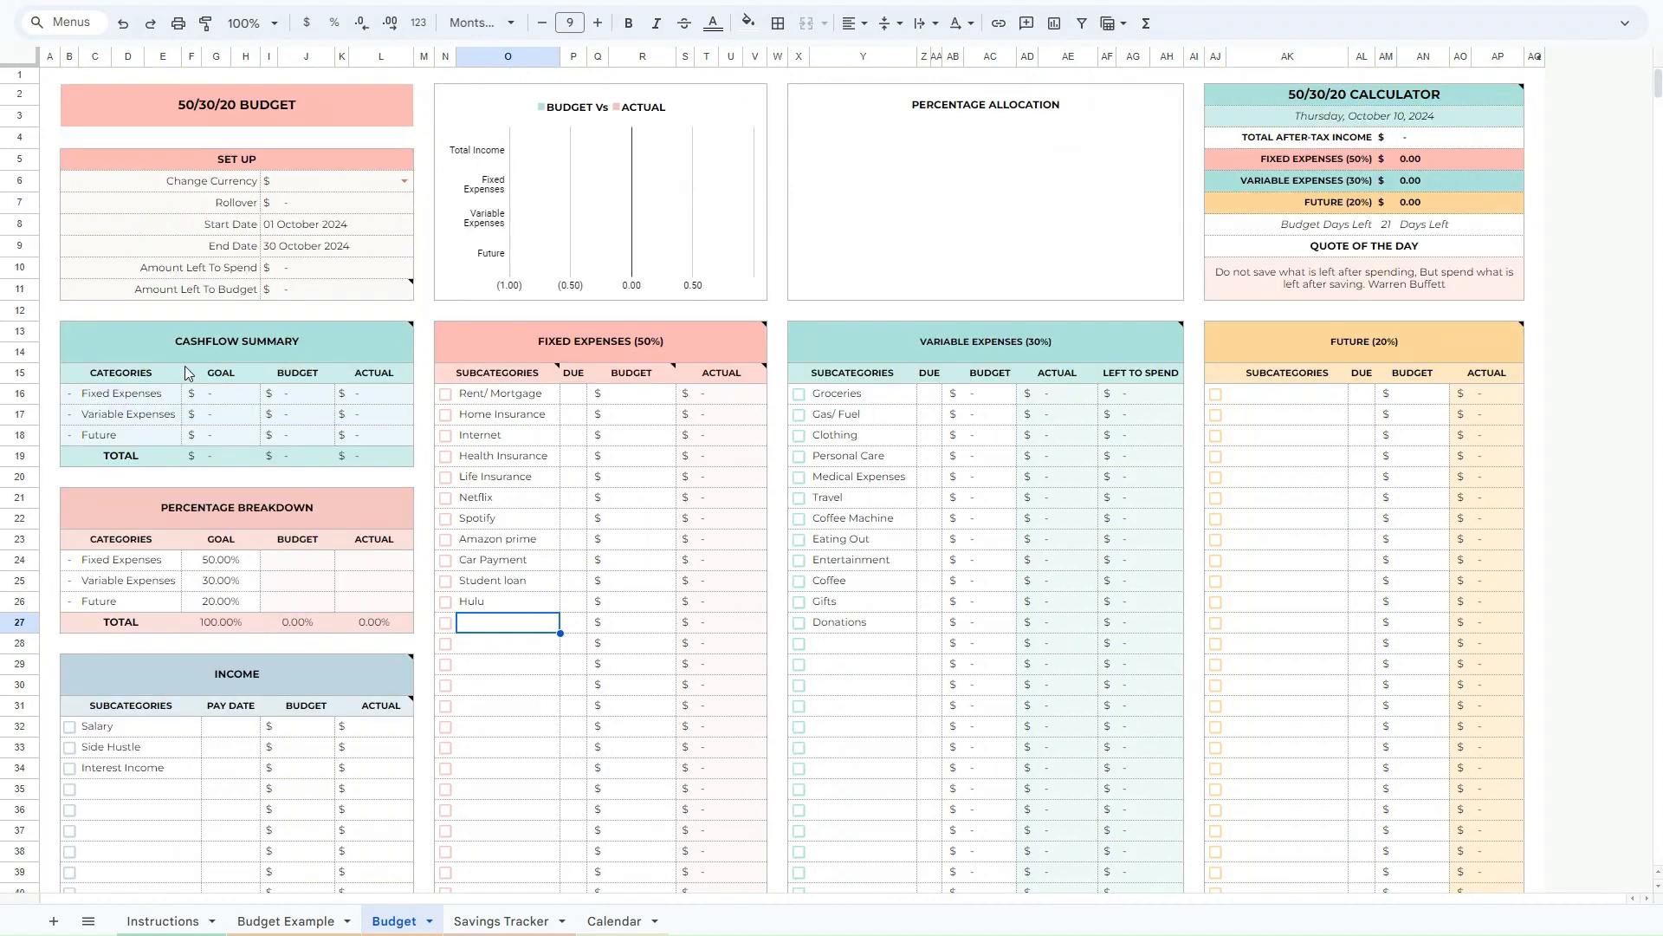
{"action": "mouse_move", "coordinate": [352, 336]}
{"action": "left_click_drag", "start_coordinate": [237, 511], "coordinate": [220, 619]}
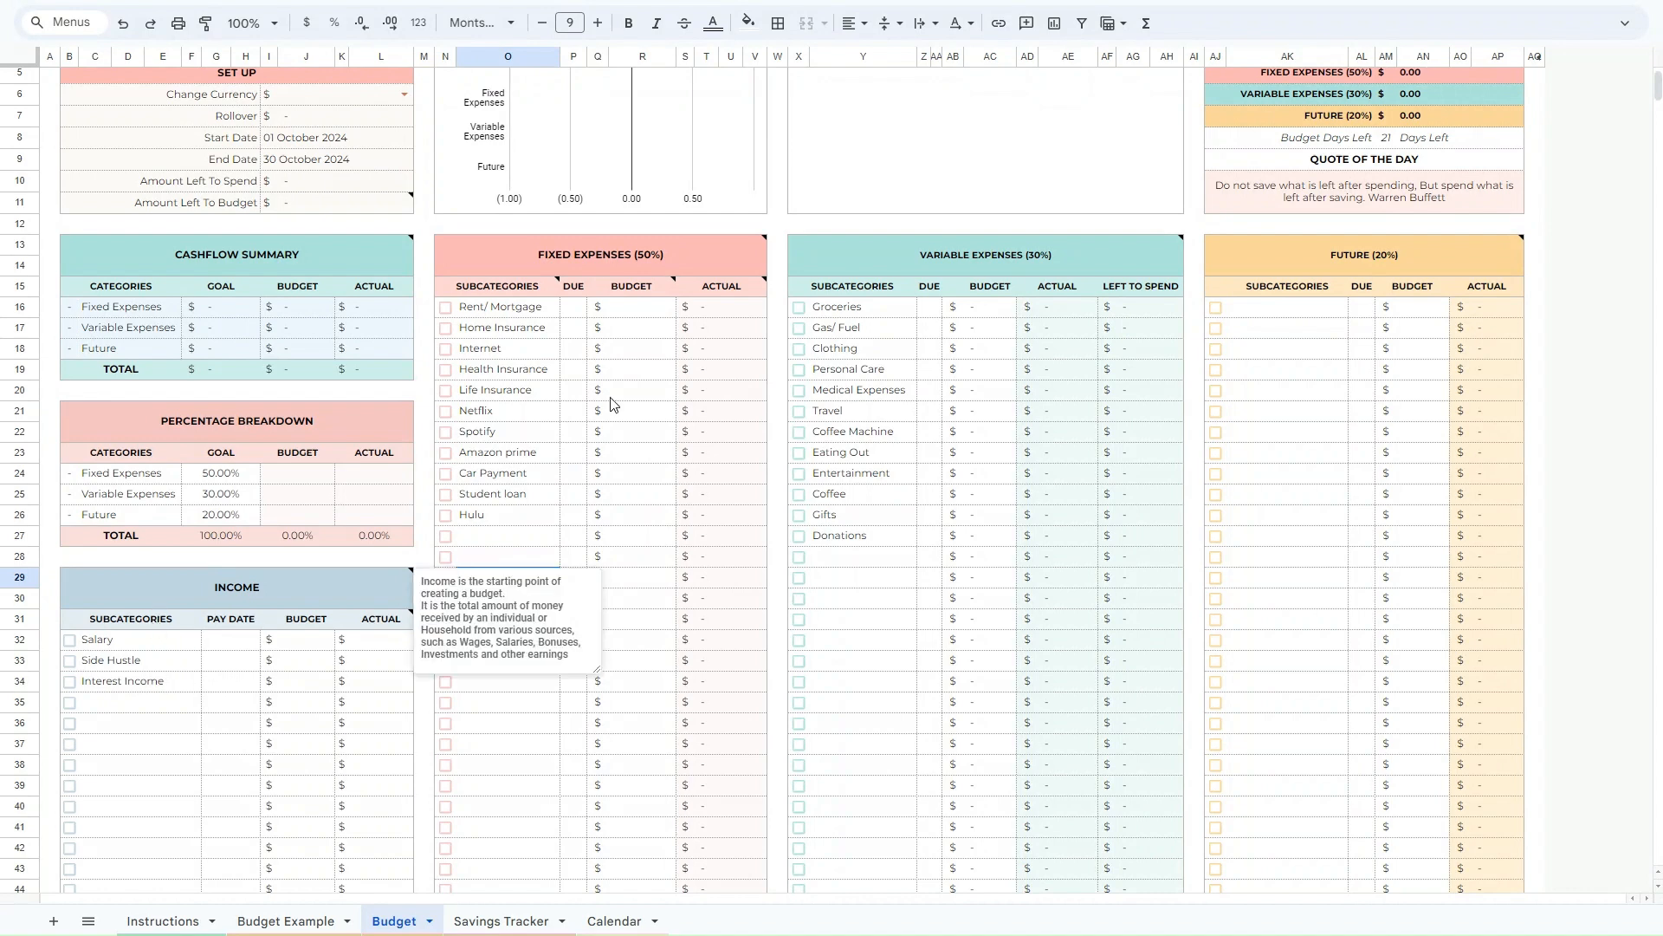
{"action": "mouse_move", "coordinate": [663, 274]}
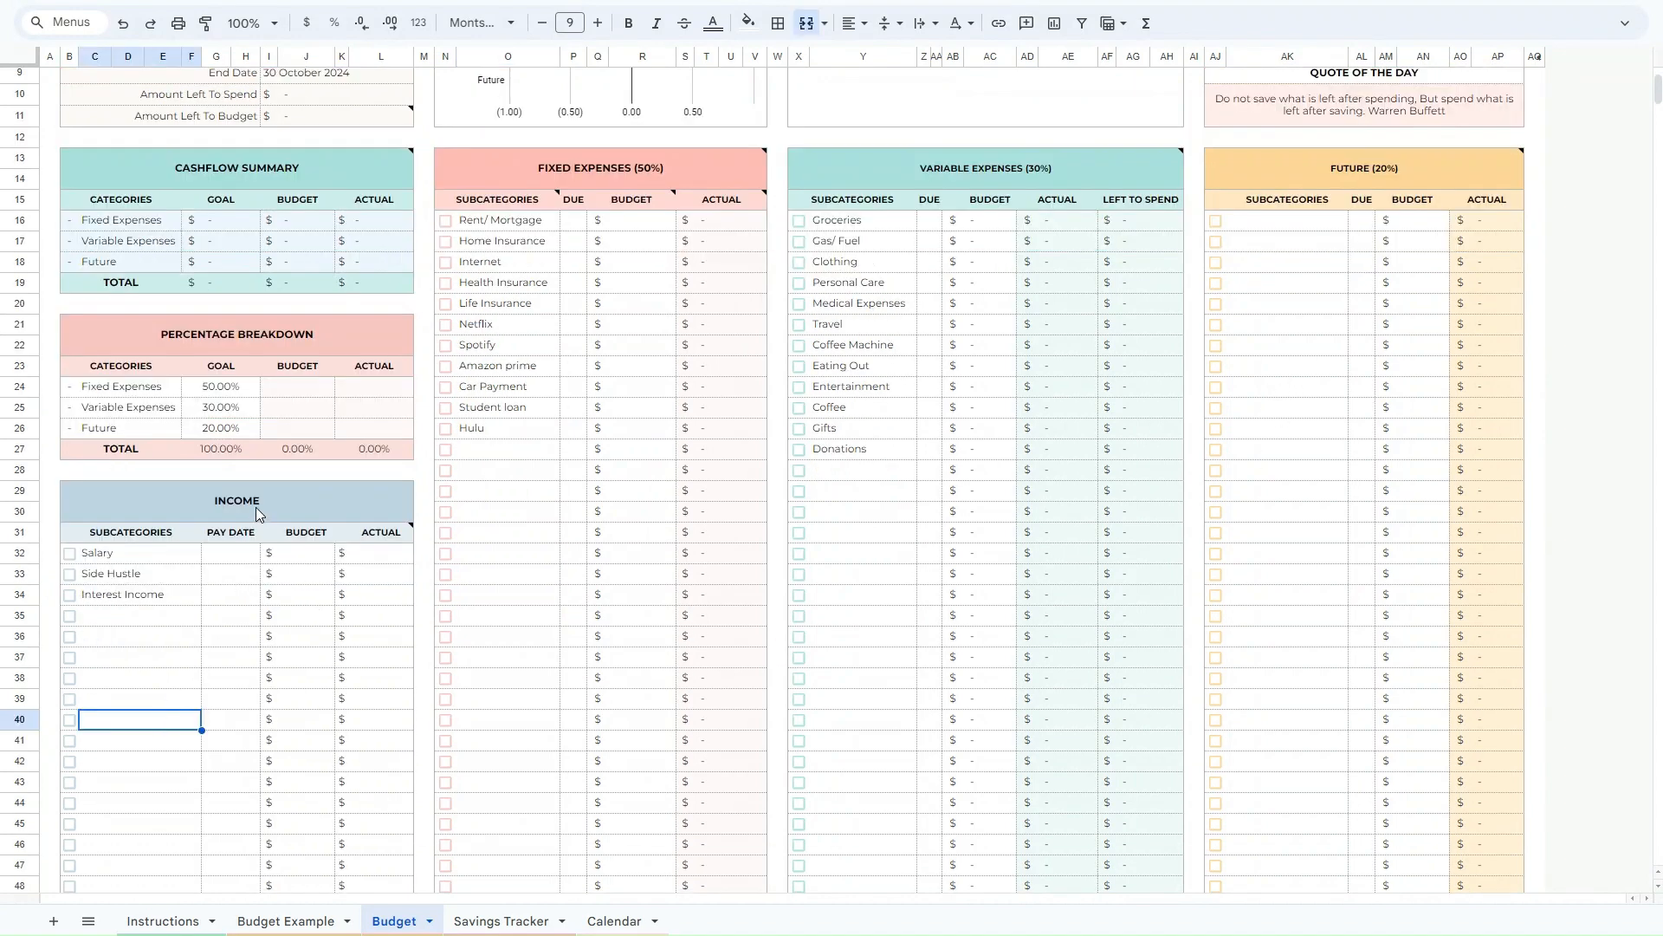
{"action": "left_click_drag", "start_coordinate": [256, 506], "coordinate": [170, 673]}
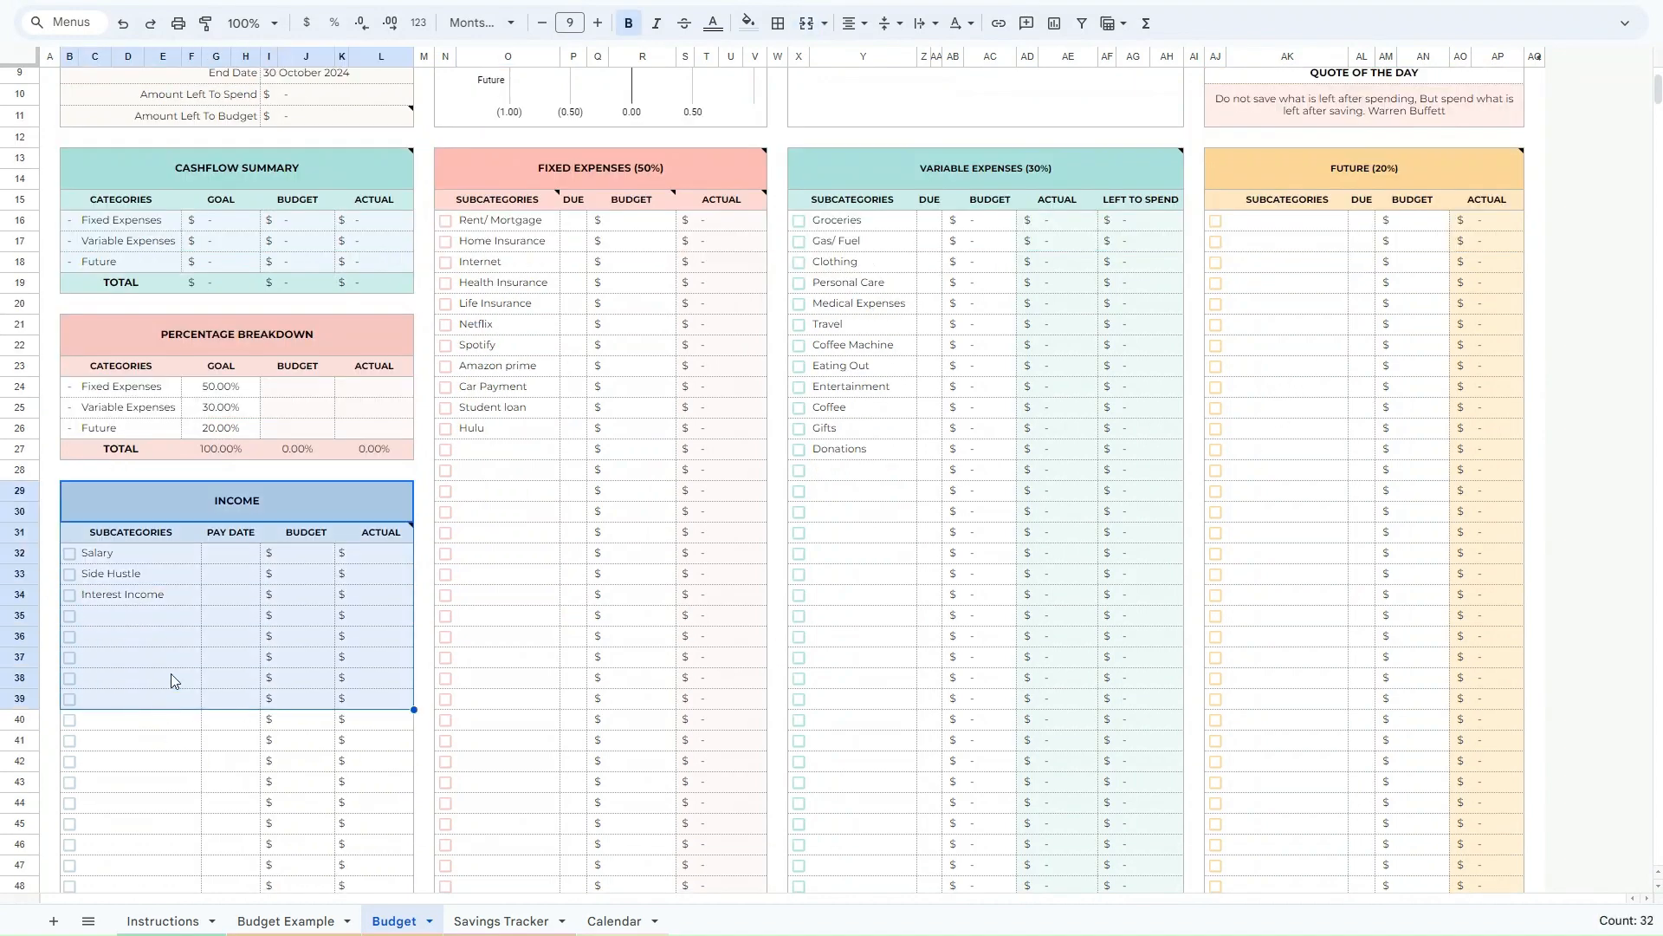
{"action": "left_click_drag", "start_coordinate": [124, 540], "coordinate": [114, 672]}
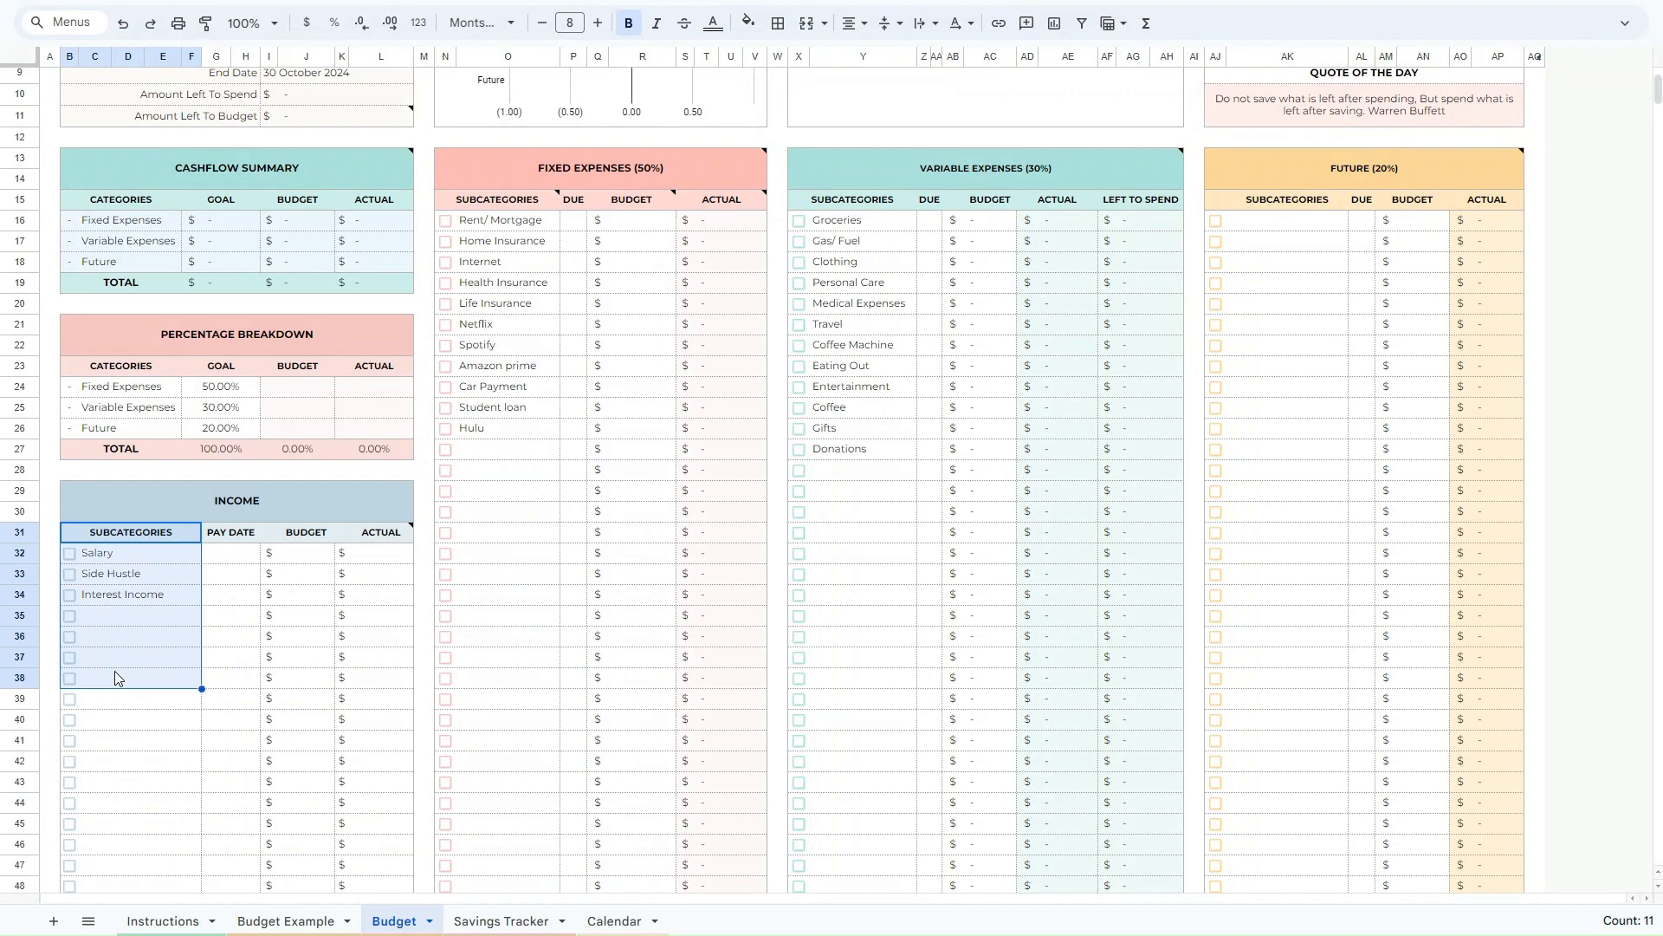
Add "Rent Income" as a new income subcategory in the row below Interest Income.
{"action": "left_click", "coordinate": [115, 555]}
{"action": "left_click", "coordinate": [112, 579]}
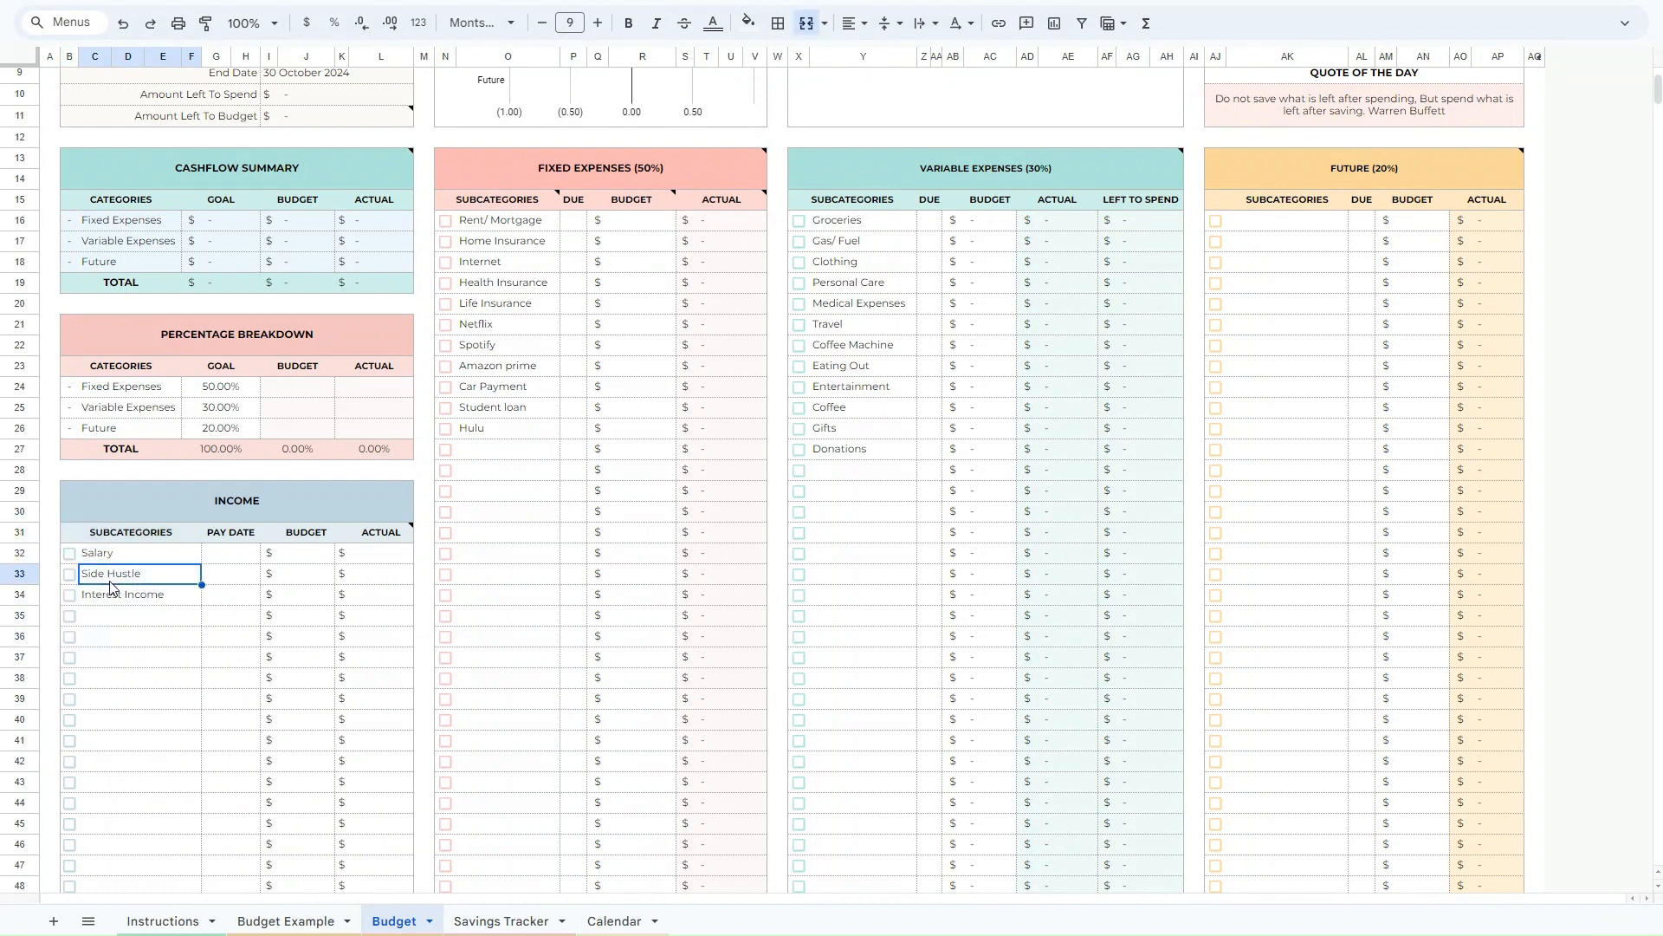
{"action": "left_click", "coordinate": [107, 597]}
{"action": "left_click", "coordinate": [107, 619]}
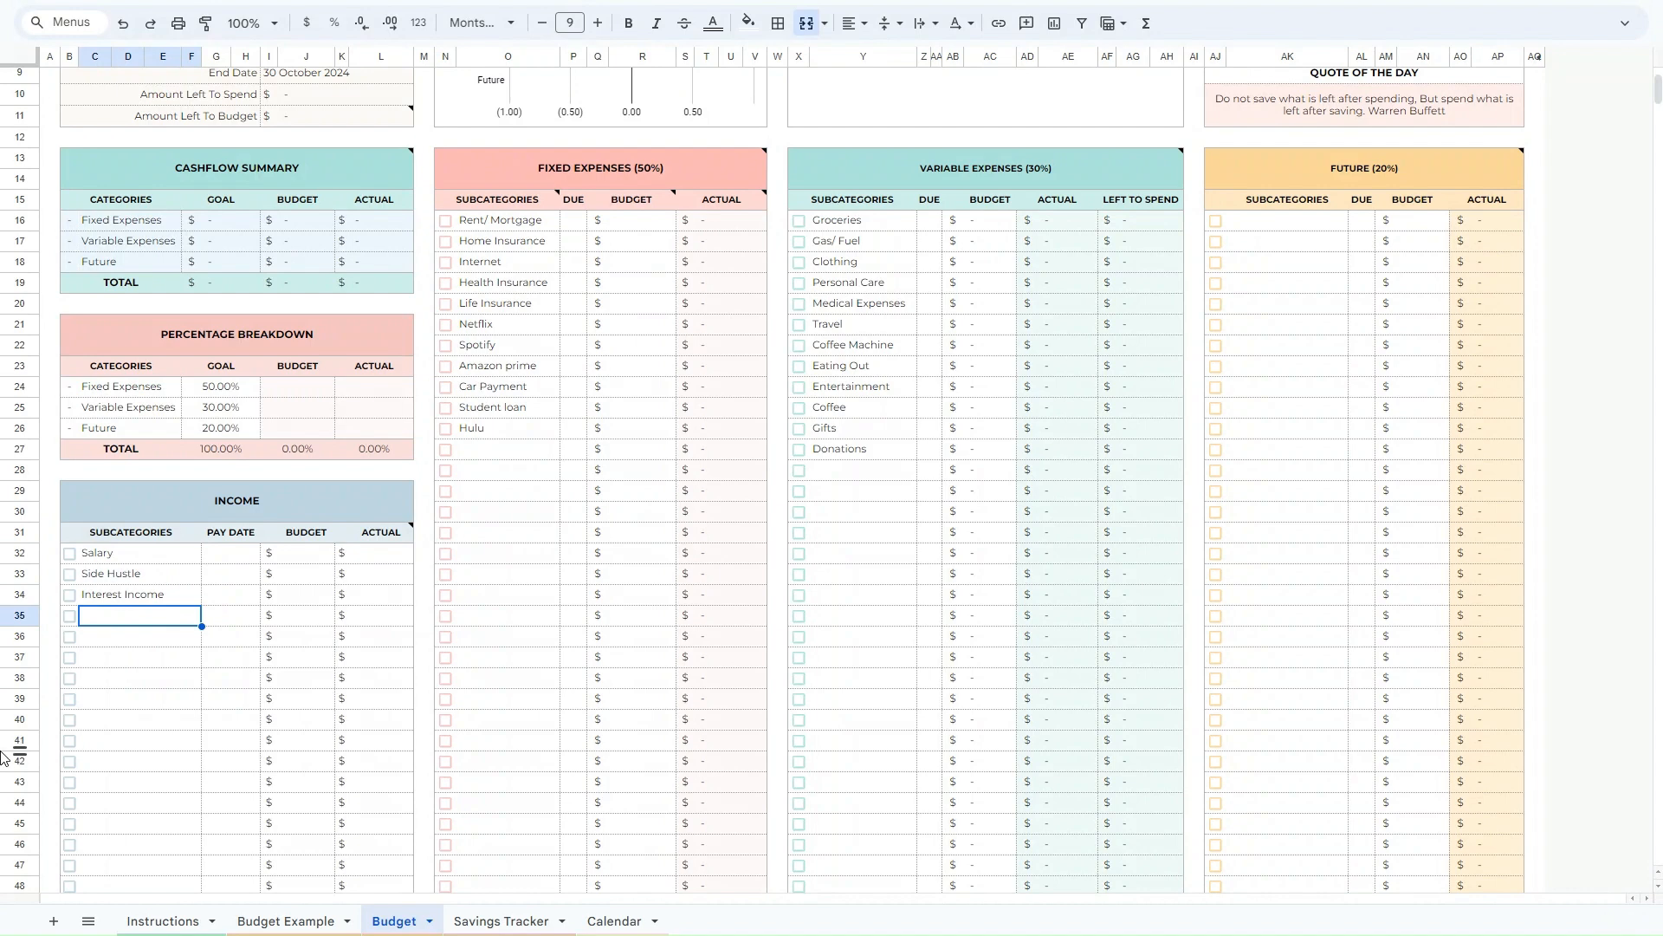
{"action": "type", "text": "Rent Income"}
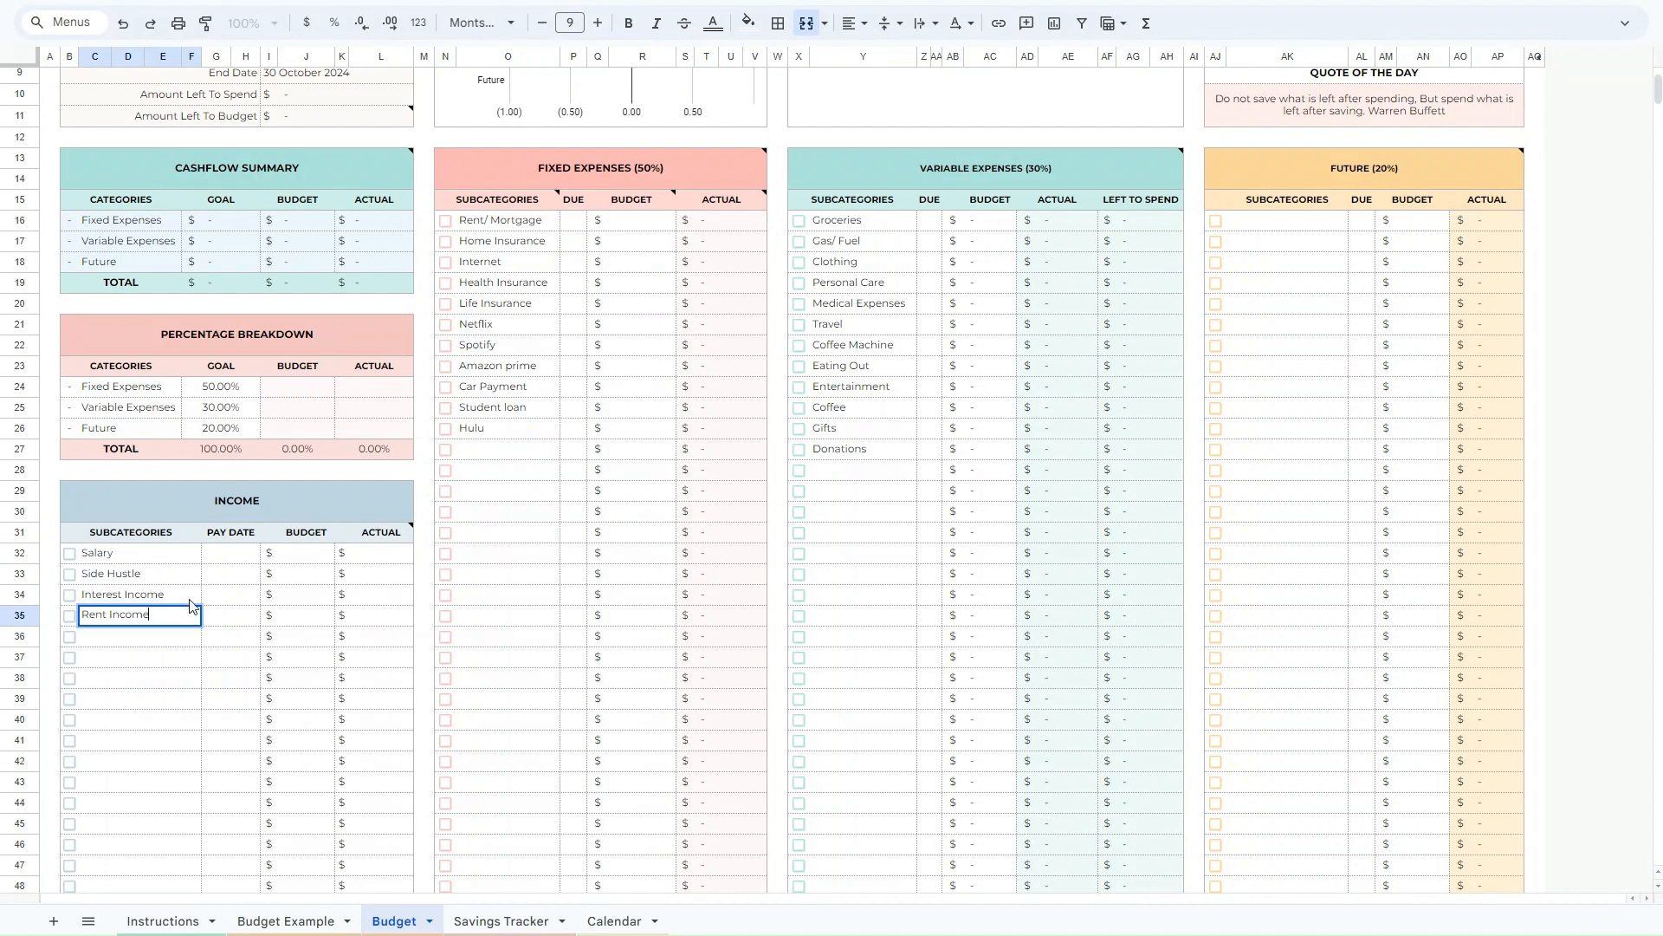
{"action": "key", "text": "Return"}
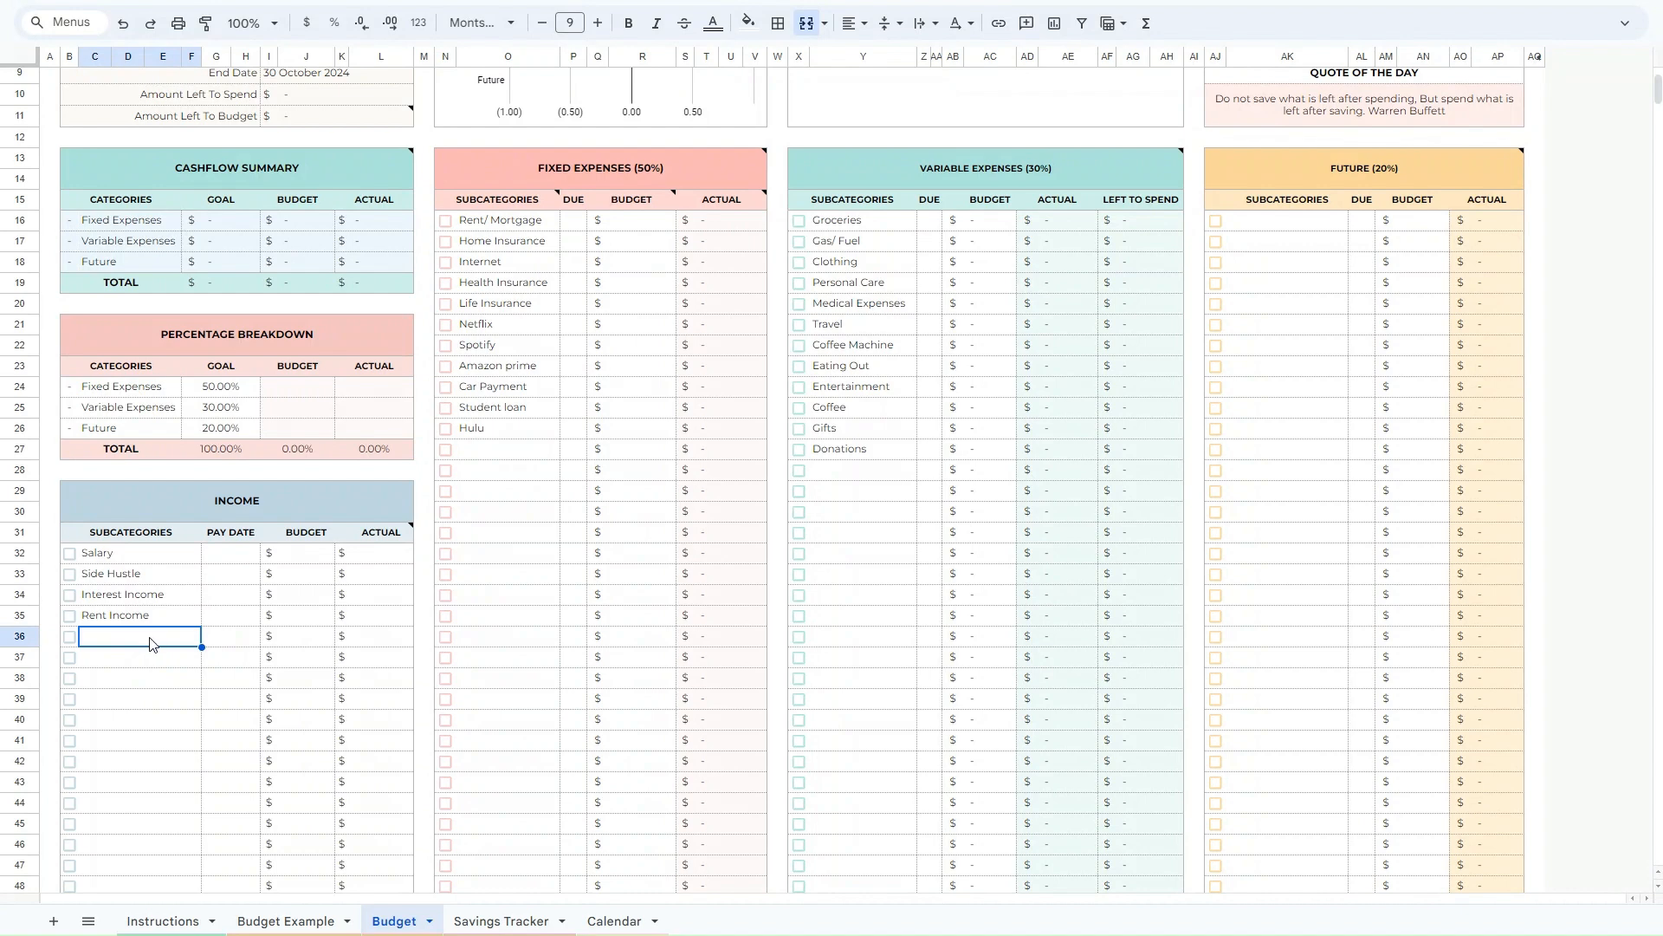
Set the pay date of the Salary income row to 1 October 2024.
{"action": "double_click", "coordinate": [227, 555]}
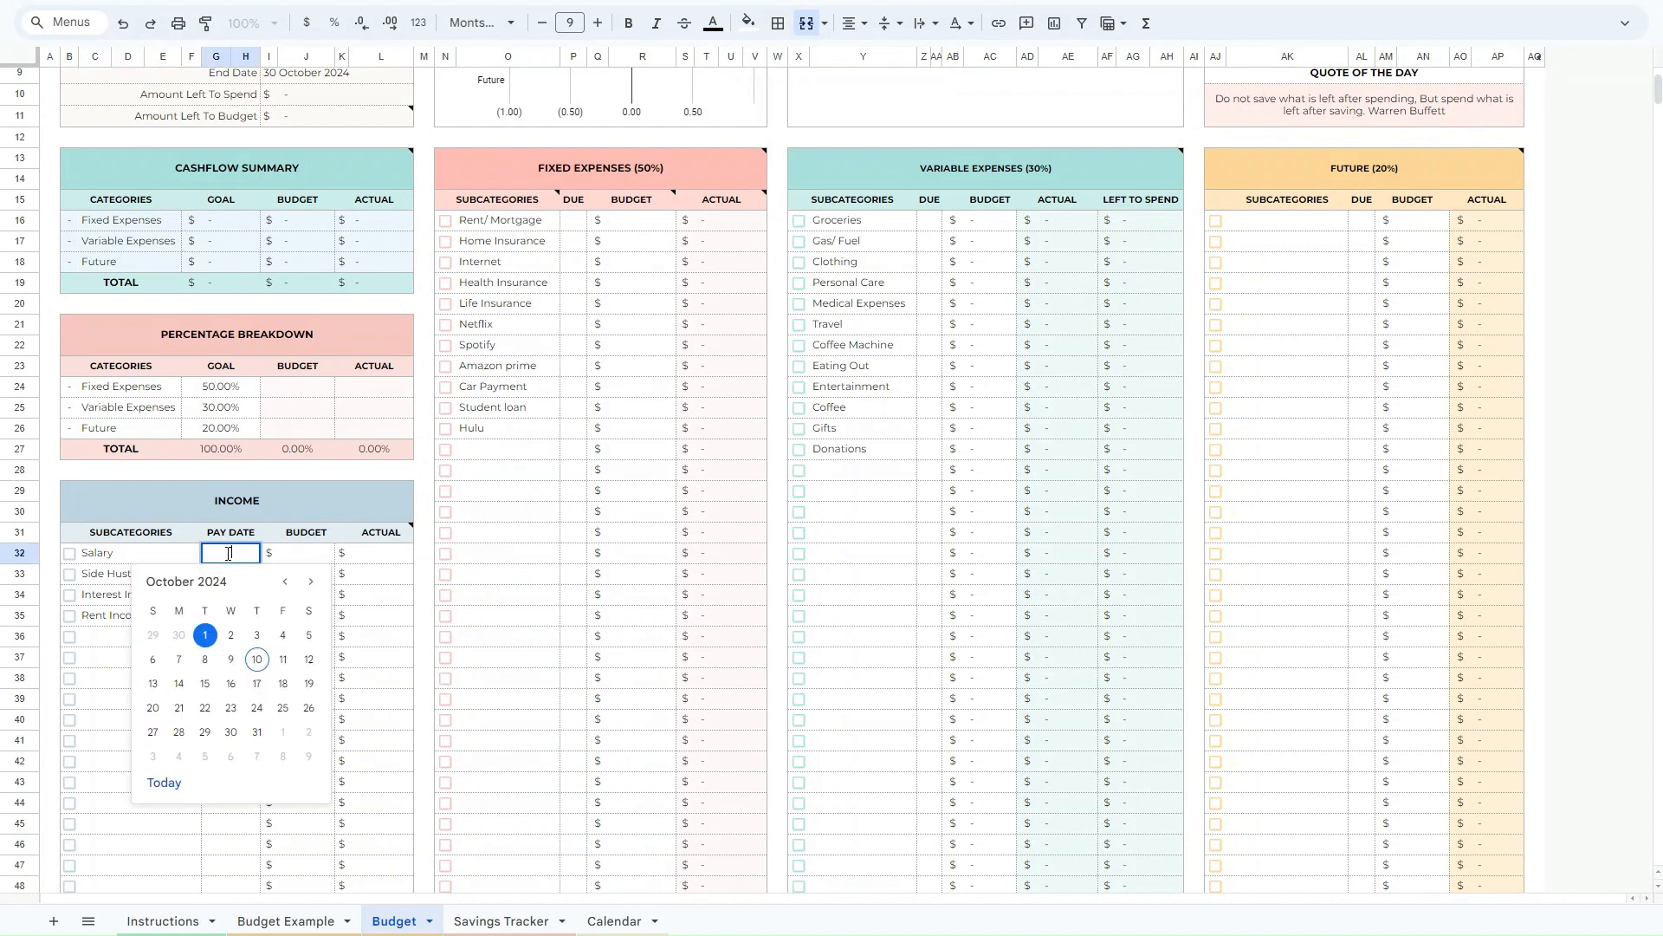
{"action": "left_click", "coordinate": [204, 638]}
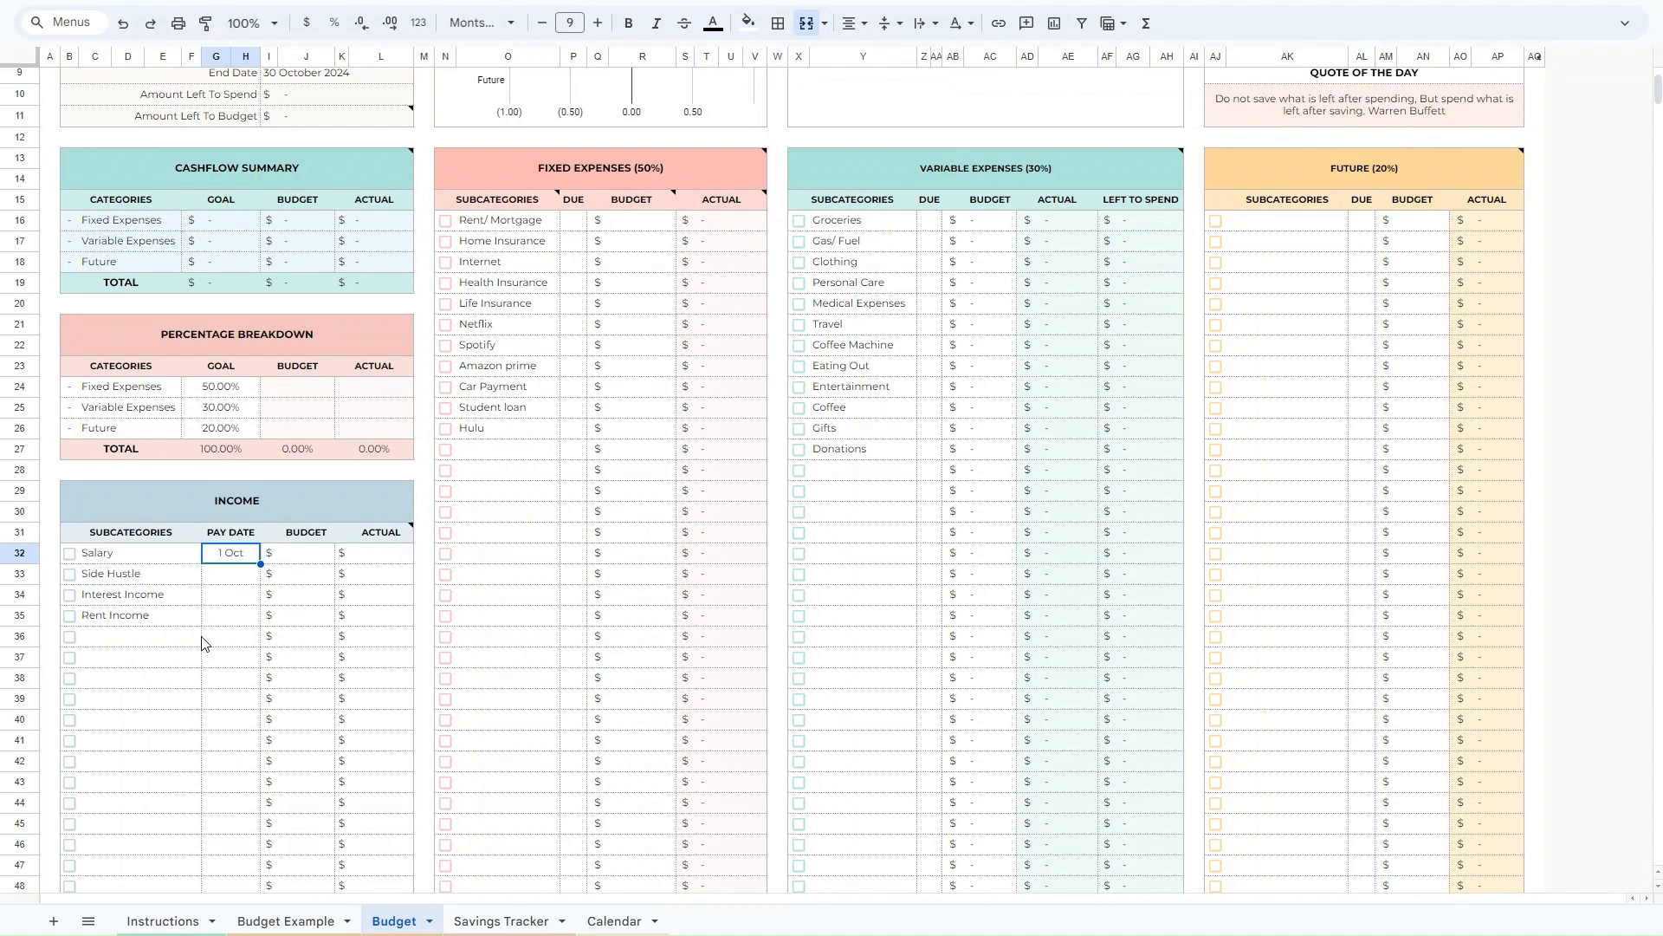
{"action": "left_click", "coordinate": [224, 579]}
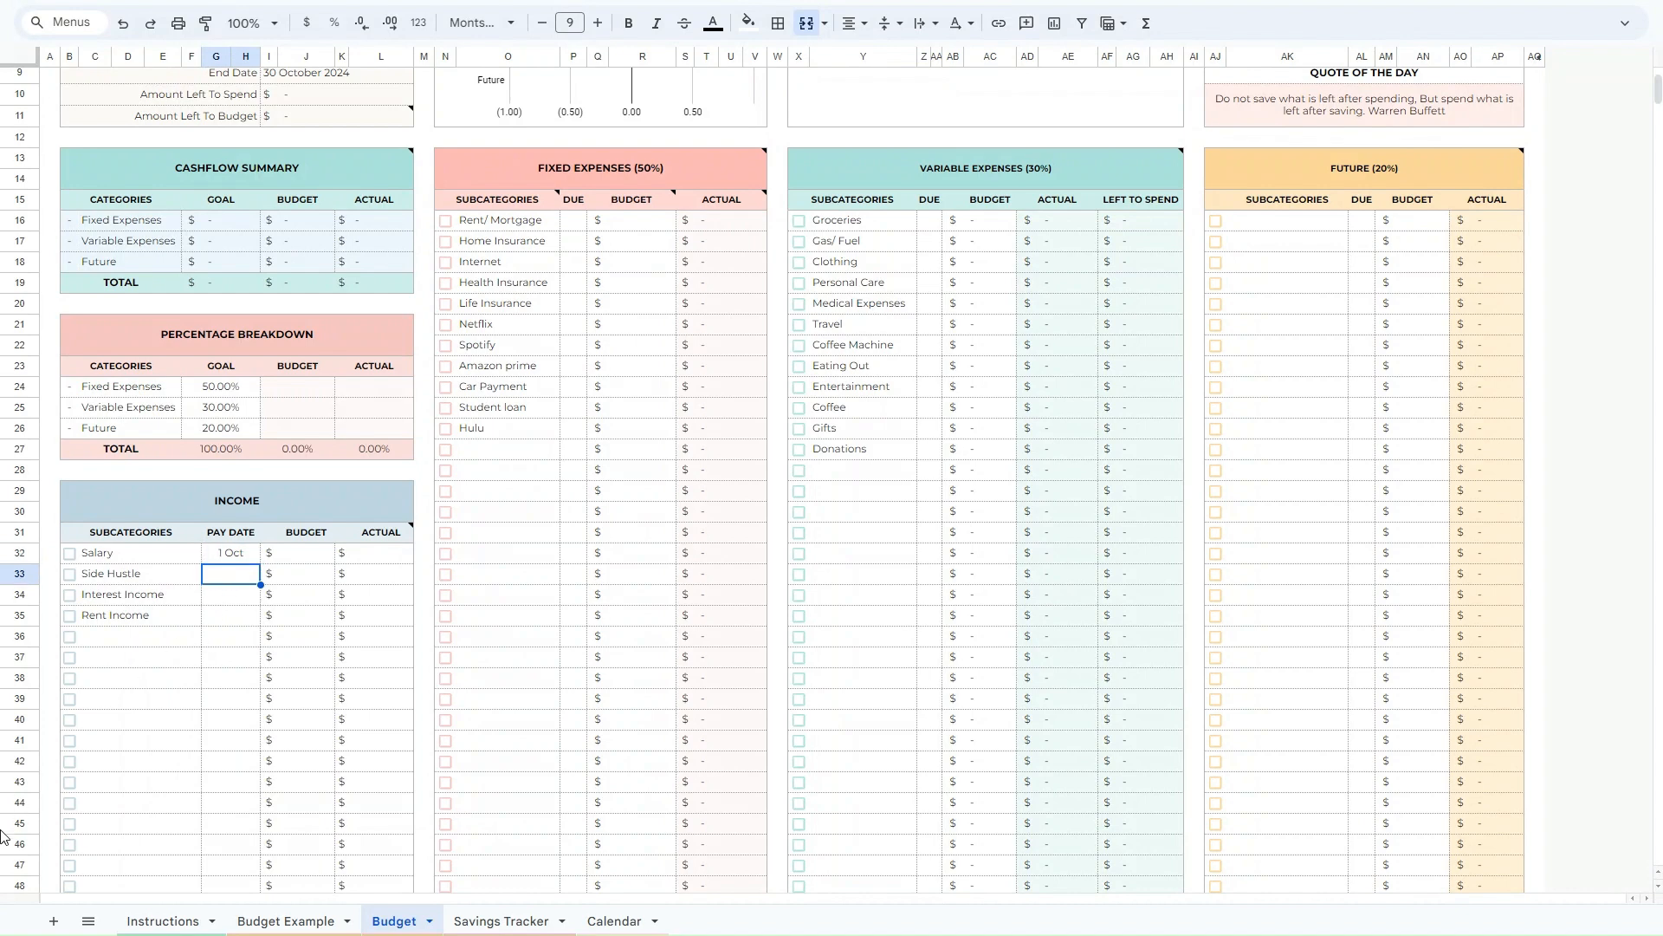
Set the pay dates of the Side Hustle and Interest Income rows to 1 October.
{"action": "key", "text": "Return"}
{"action": "type", "text": "10/1"}
{"action": "key", "text": "Return"}
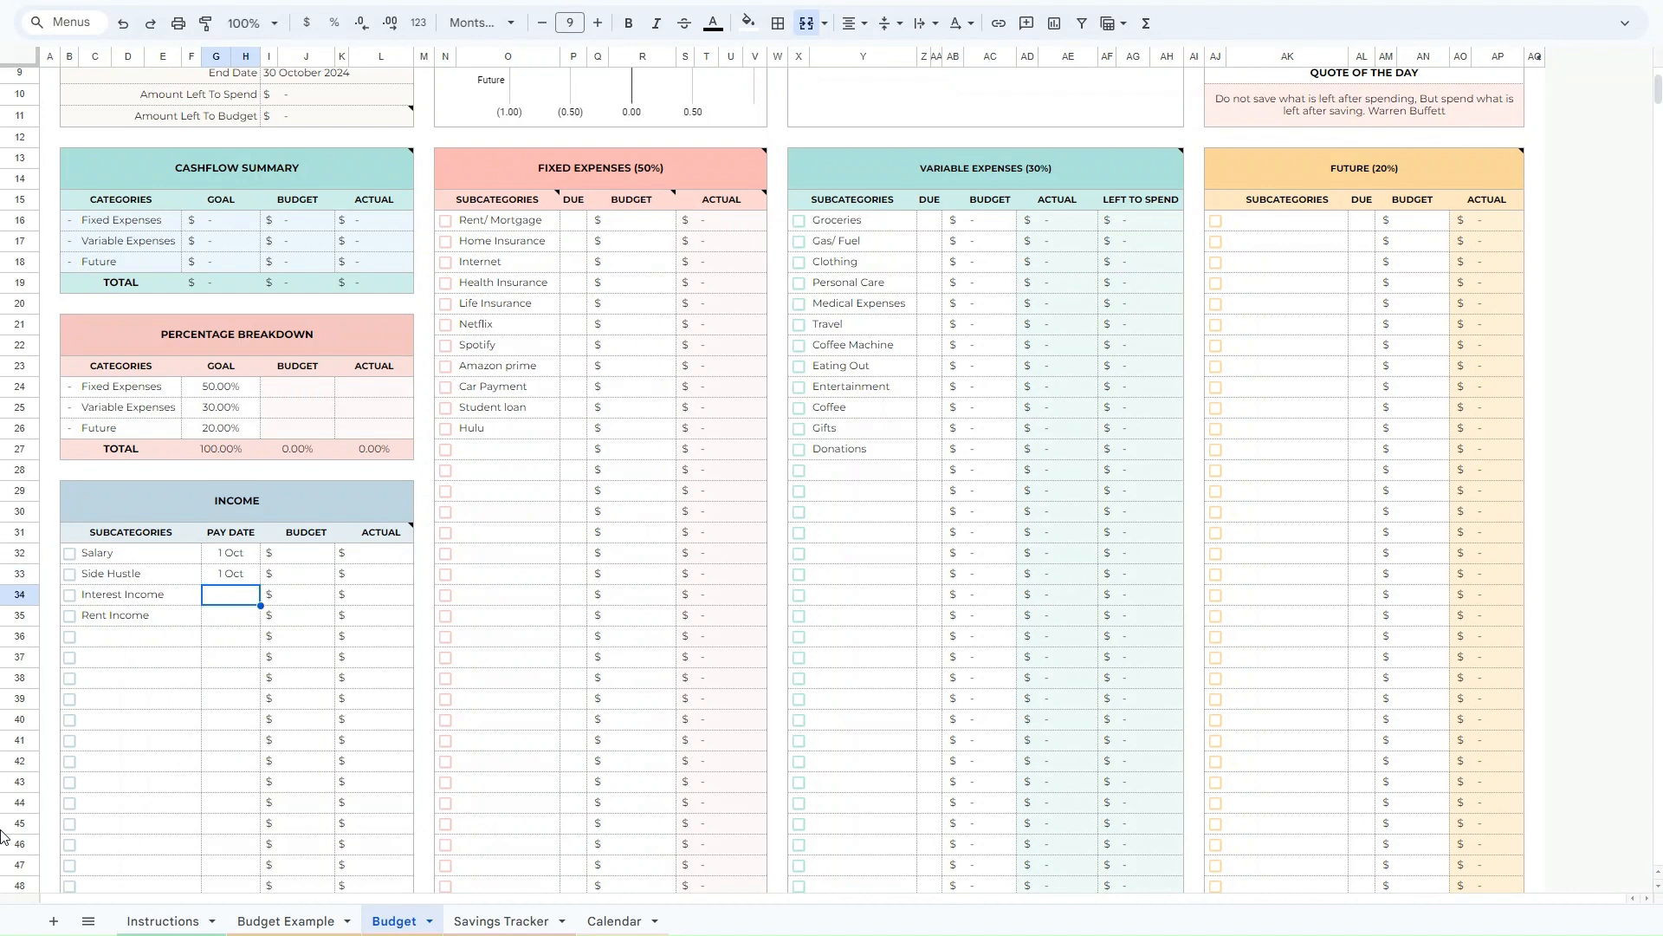
{"action": "type", "text": "10-01"}
{"action": "key", "text": "Return"}
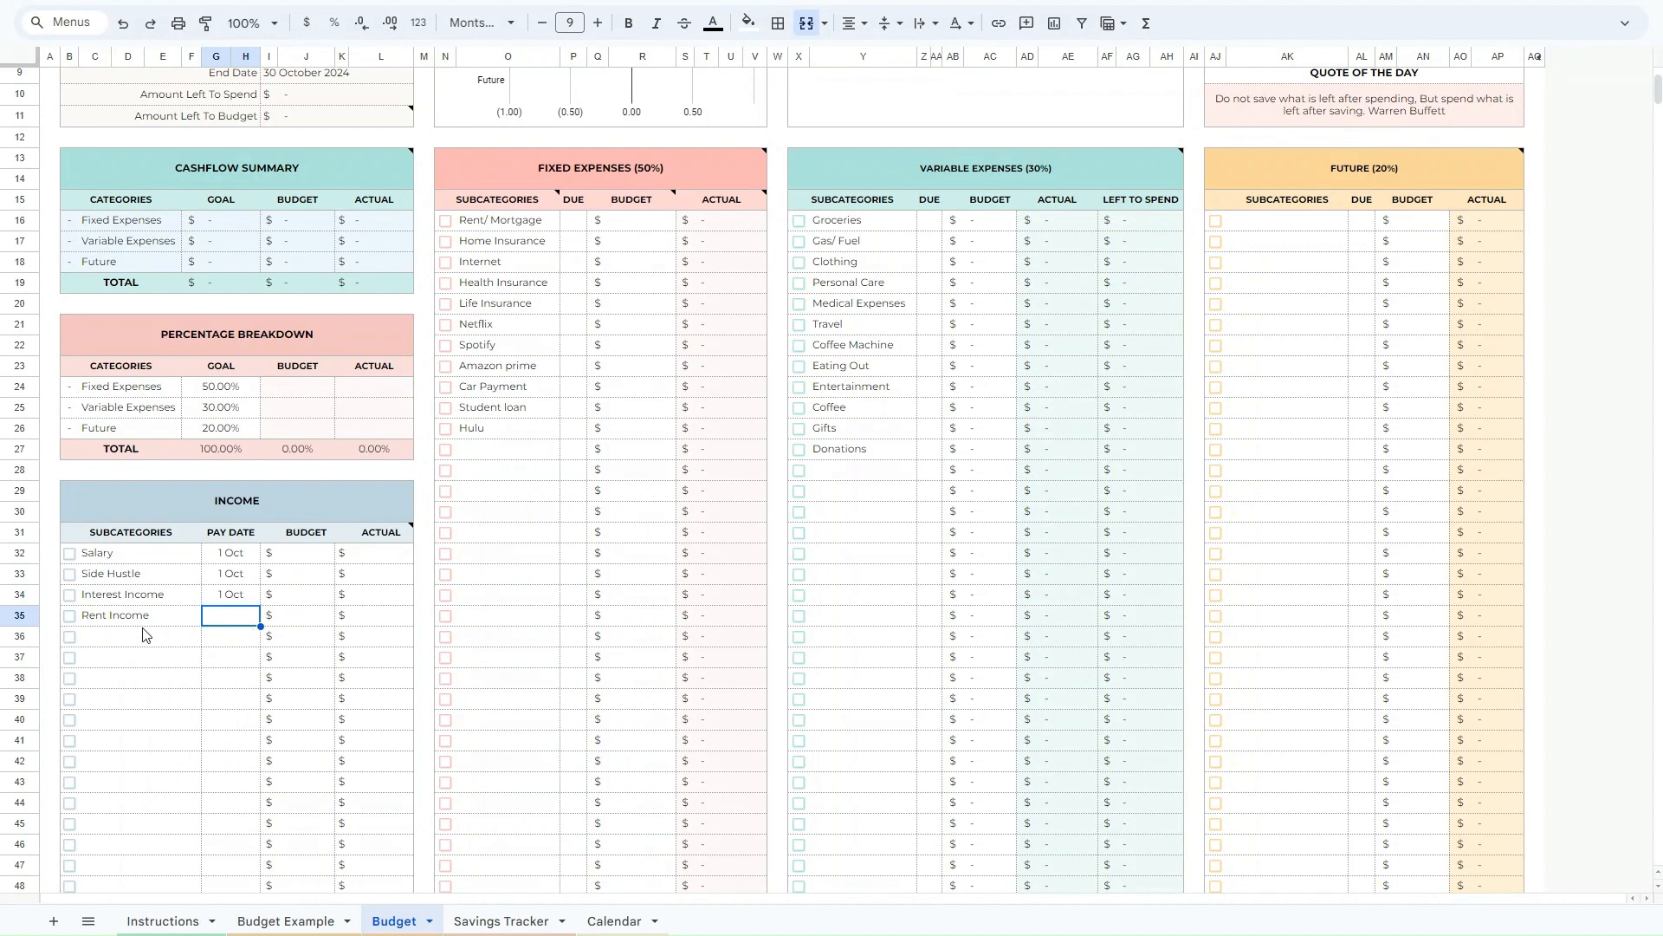
Enter the income budget amounts: 3500 for Salary, 500 for Side Hustle and 100 for Interest Income.
{"action": "scroll", "coordinate": [106, 603], "scroll_direction": "up", "scroll_amount": 2}
{"action": "left_click", "coordinate": [299, 783]}
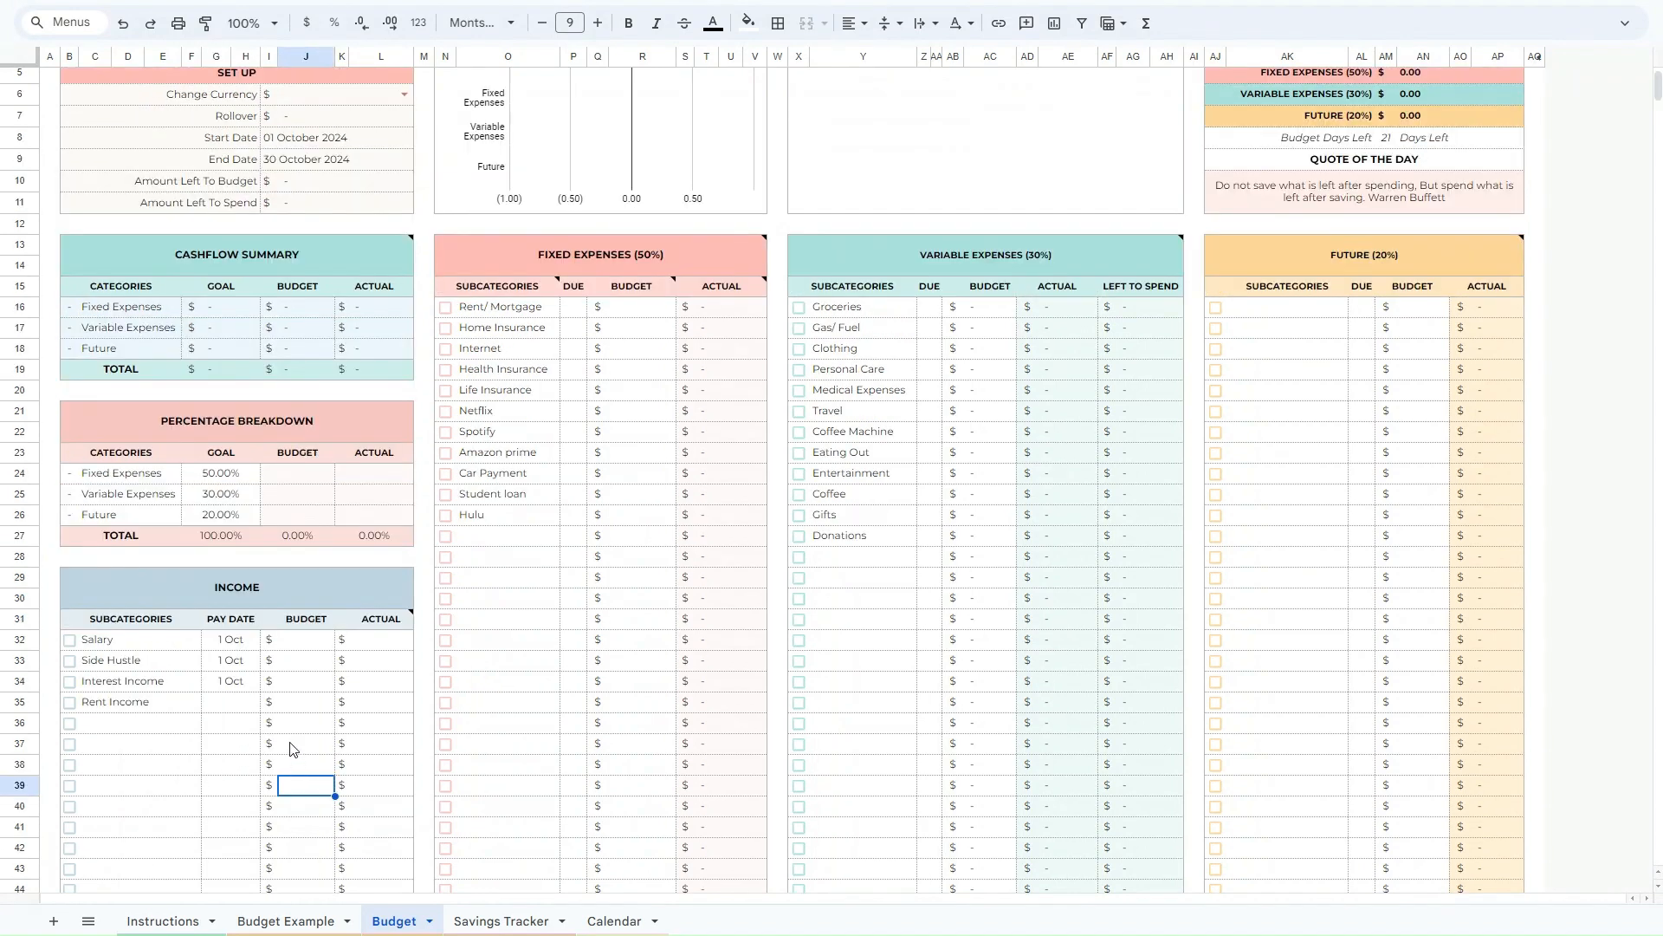
{"action": "left_click_drag", "start_coordinate": [286, 621], "coordinate": [297, 701]}
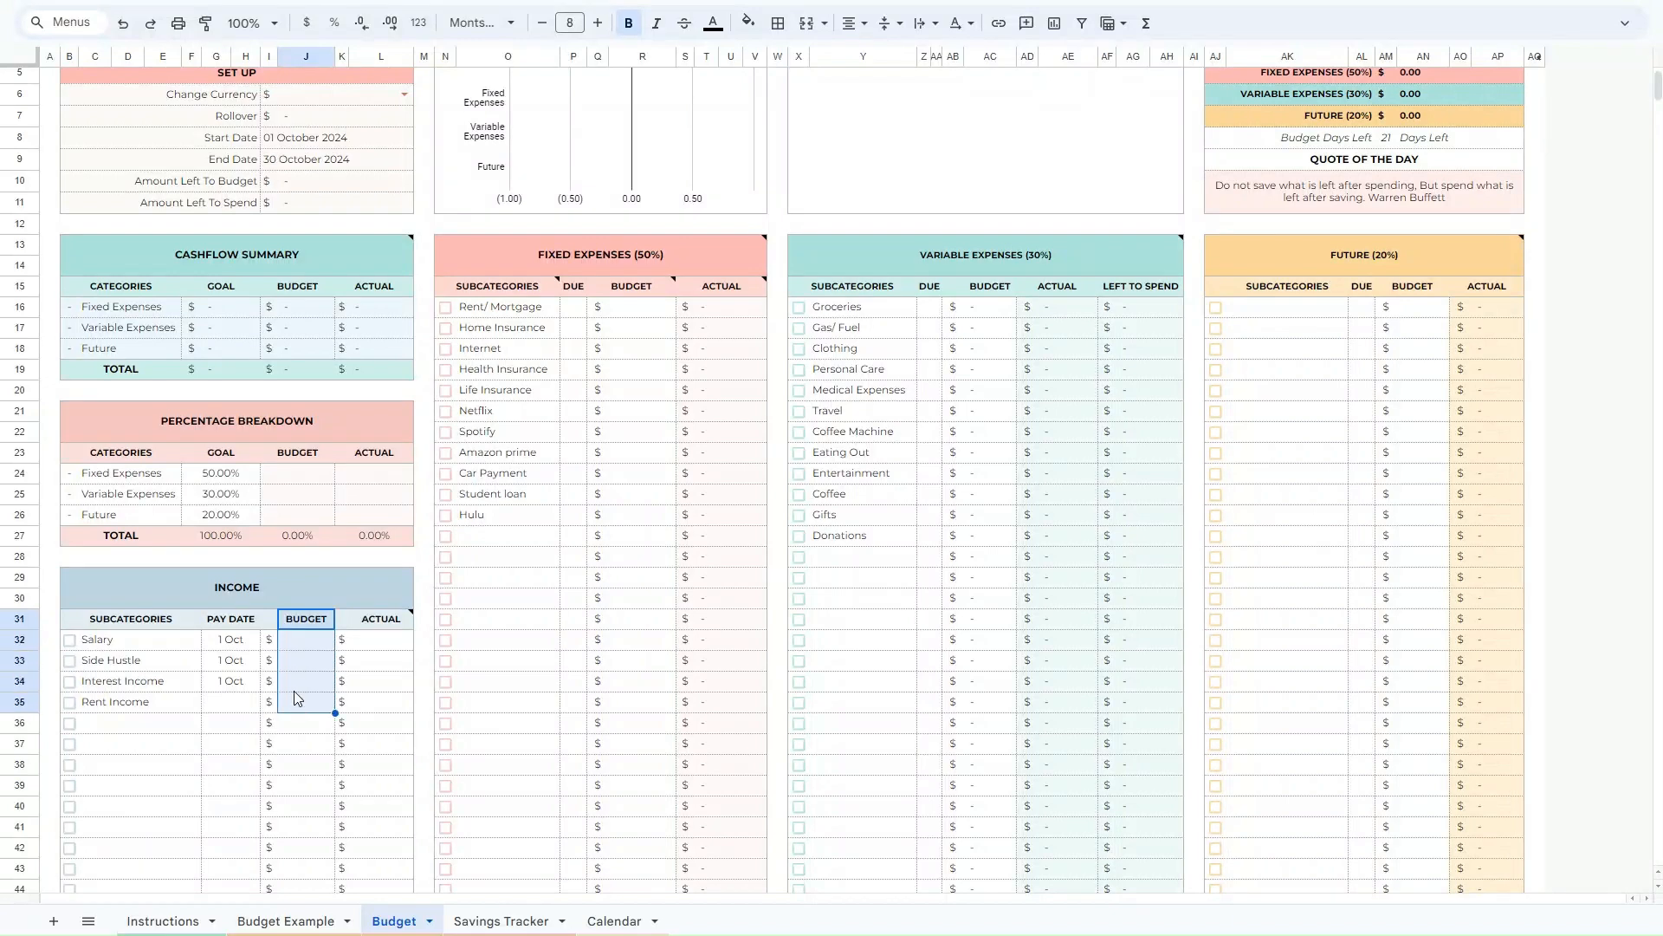
{"action": "left_click", "coordinate": [299, 646]}
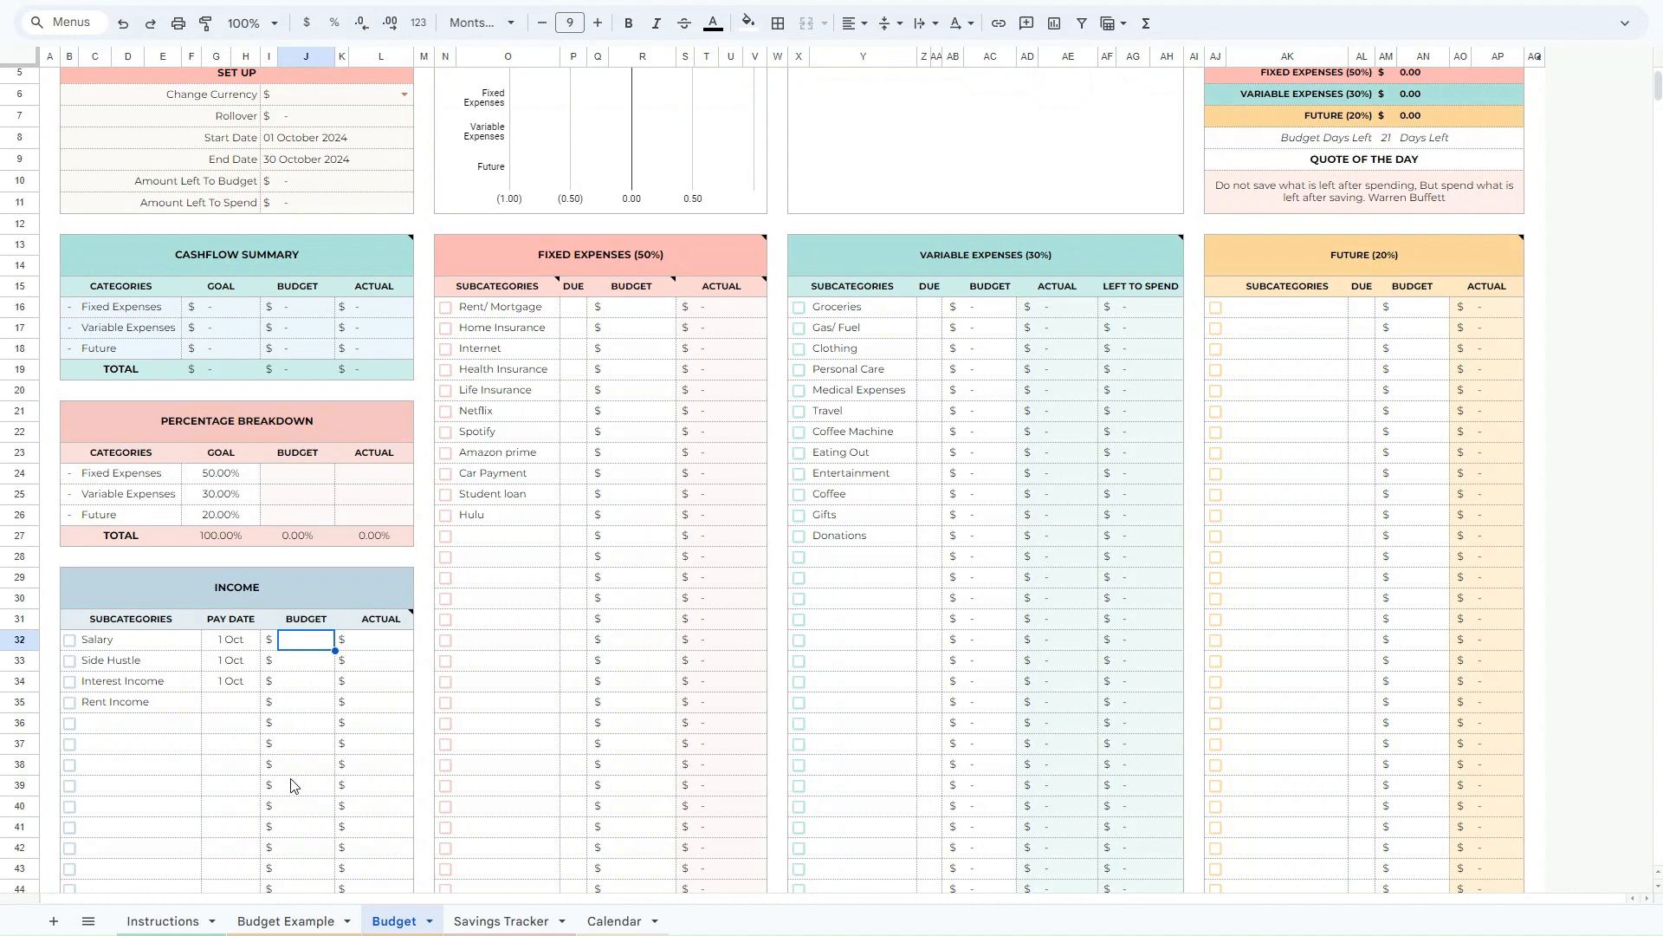
{"action": "type", "text": "3500"}
{"action": "key", "text": "Return"}
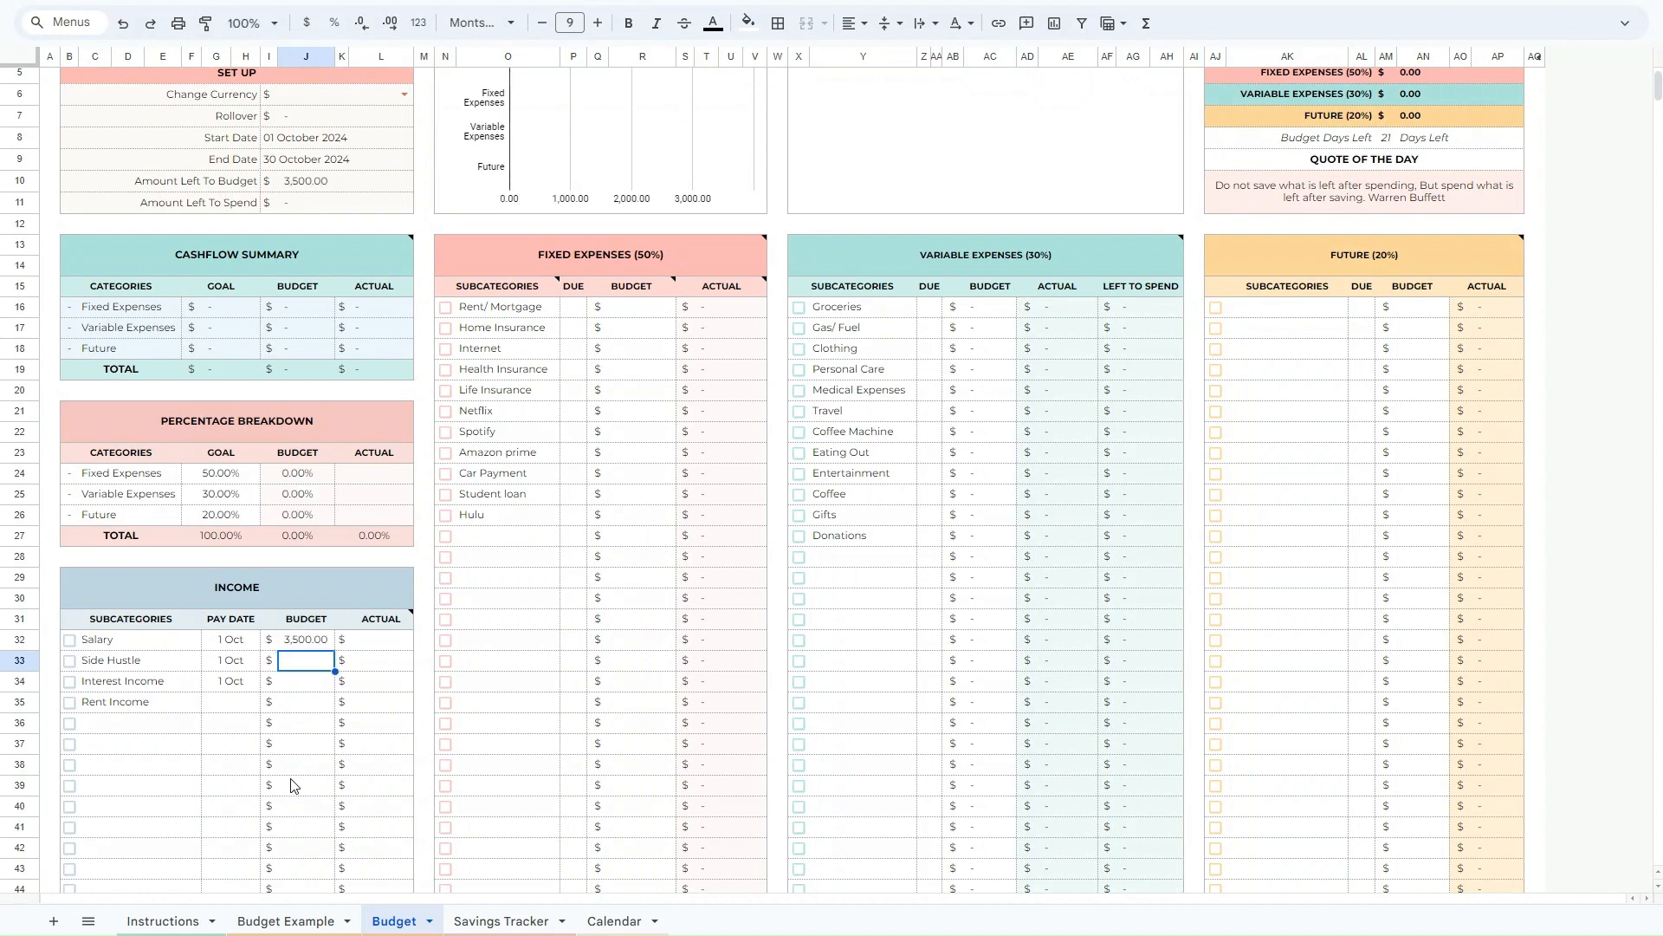
{"action": "type", "text": "500"}
{"action": "key", "text": "Return"}
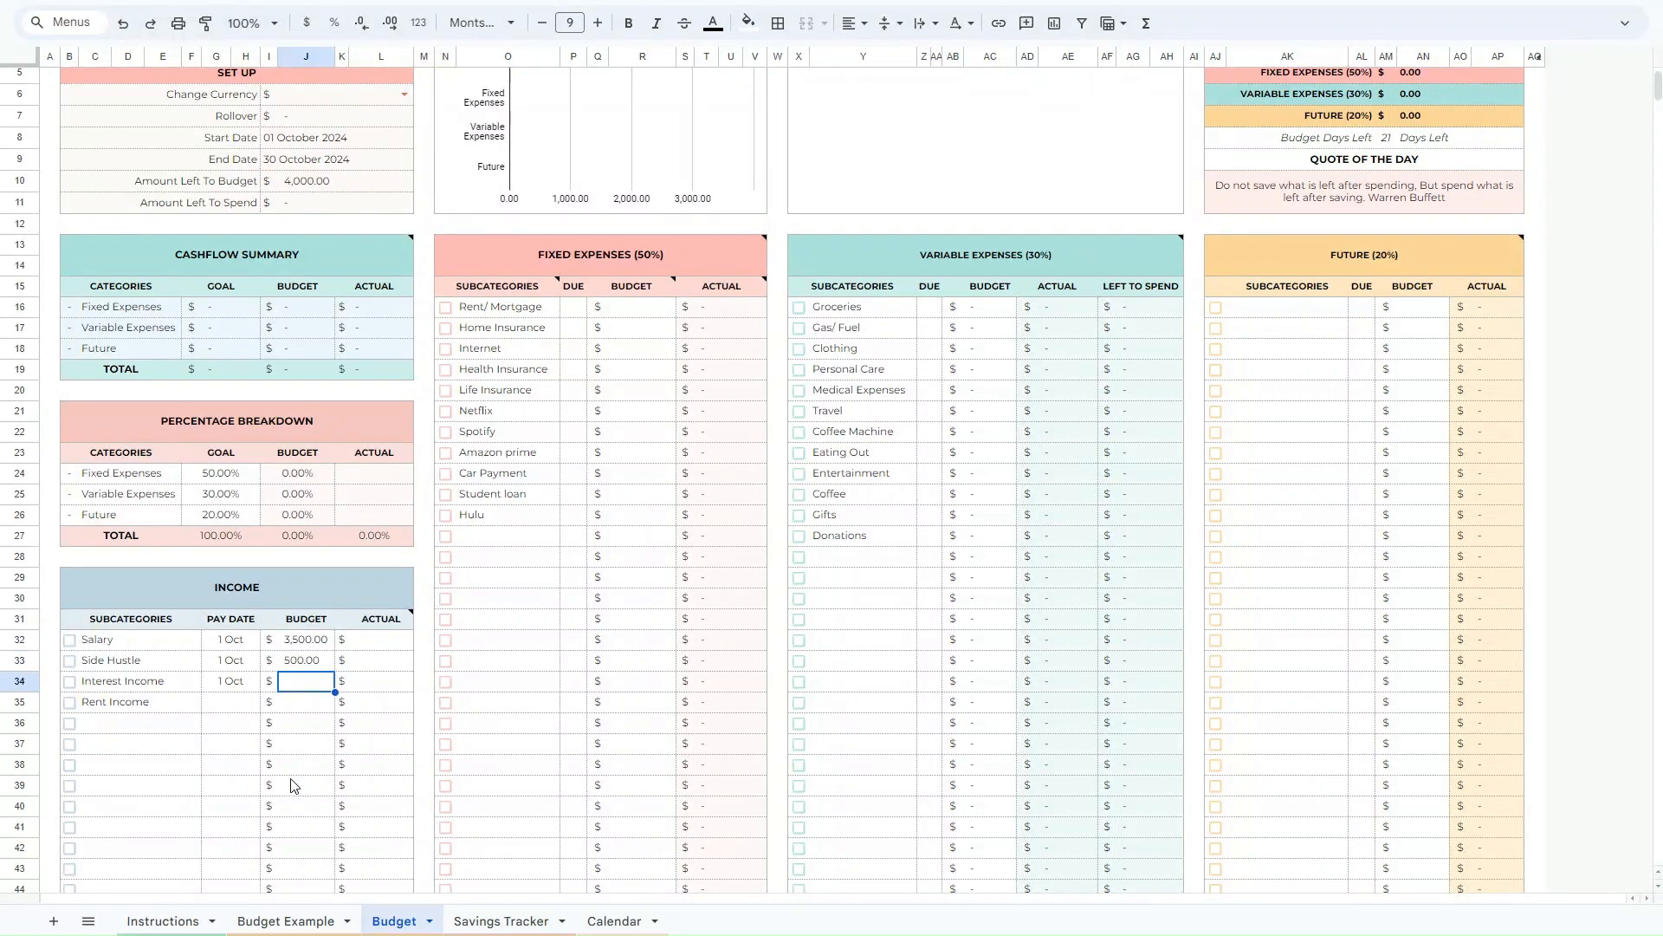
{"action": "type", "text": "100"}
{"action": "key", "text": "Return"}
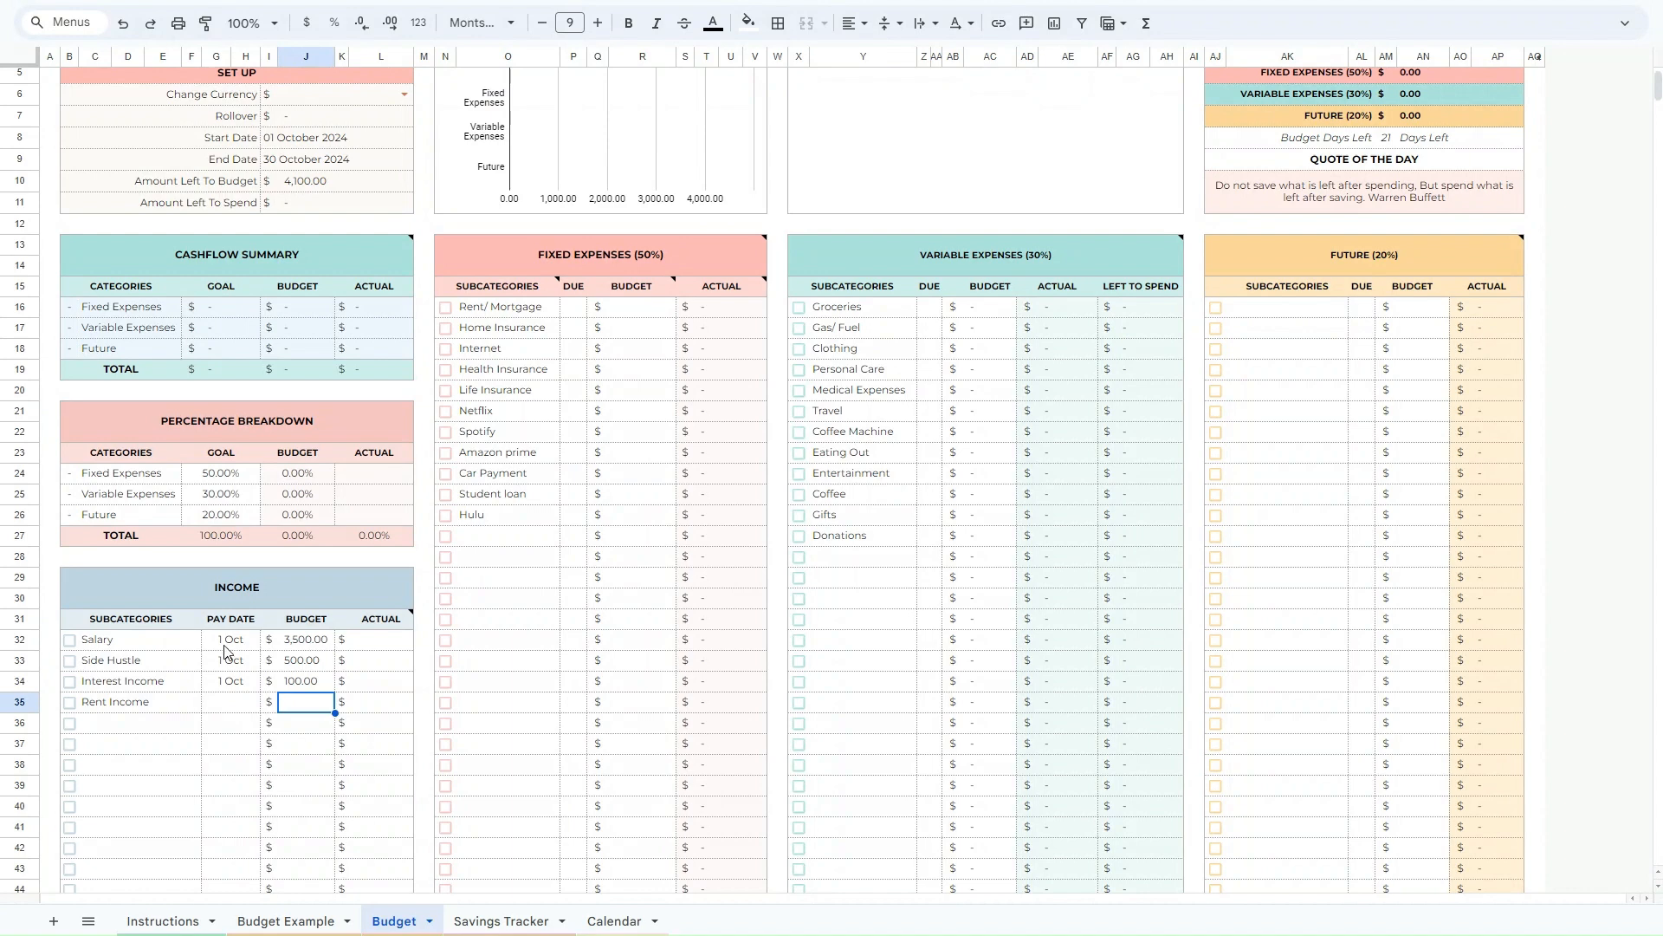
{"action": "key", "text": "Down"}
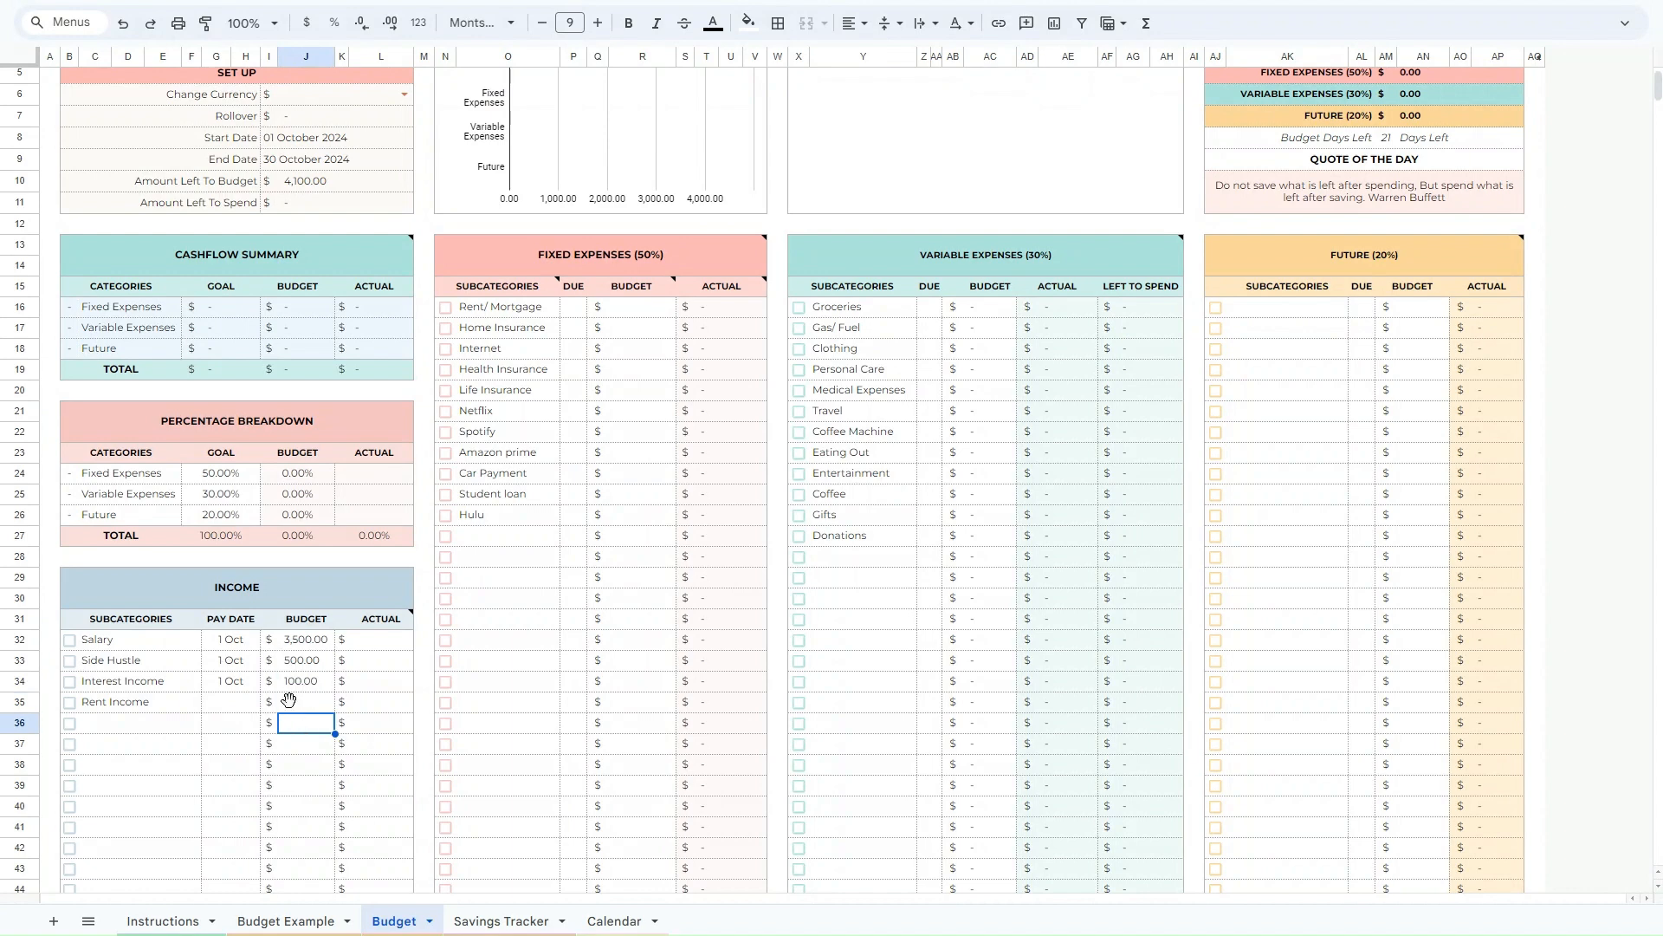
Check the Amount Left To Budget in the setup section, then return to the Rent Income budget cell.
{"action": "left_click_drag", "start_coordinate": [107, 178], "coordinate": [376, 188]}
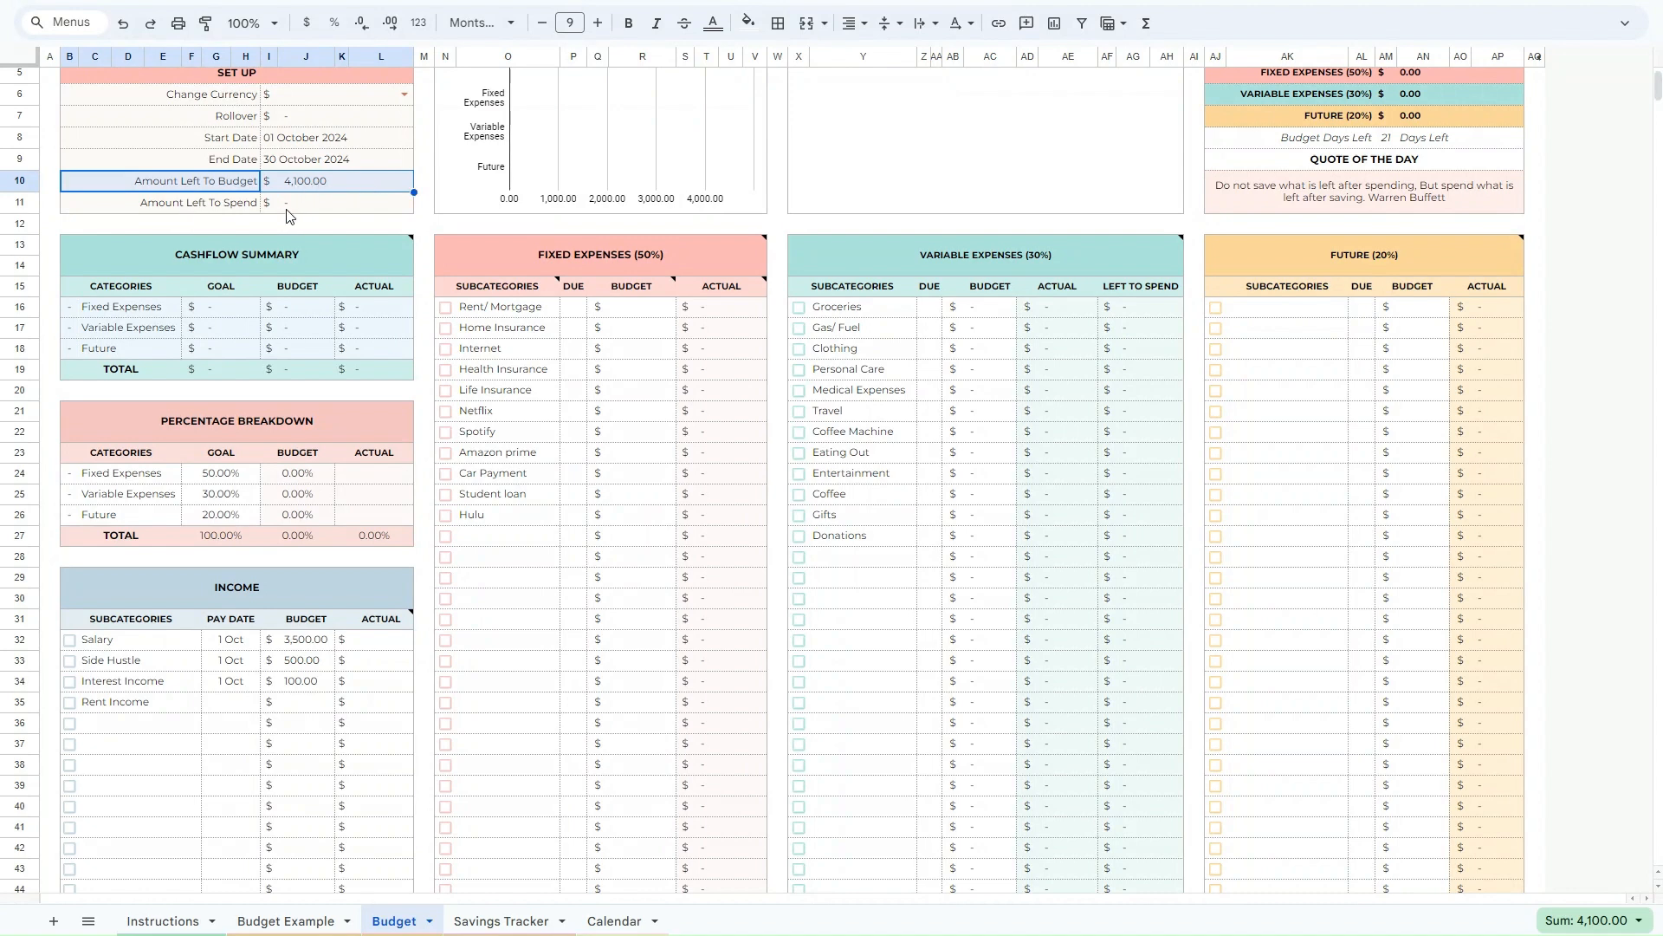
{"action": "left_click", "coordinate": [375, 185]}
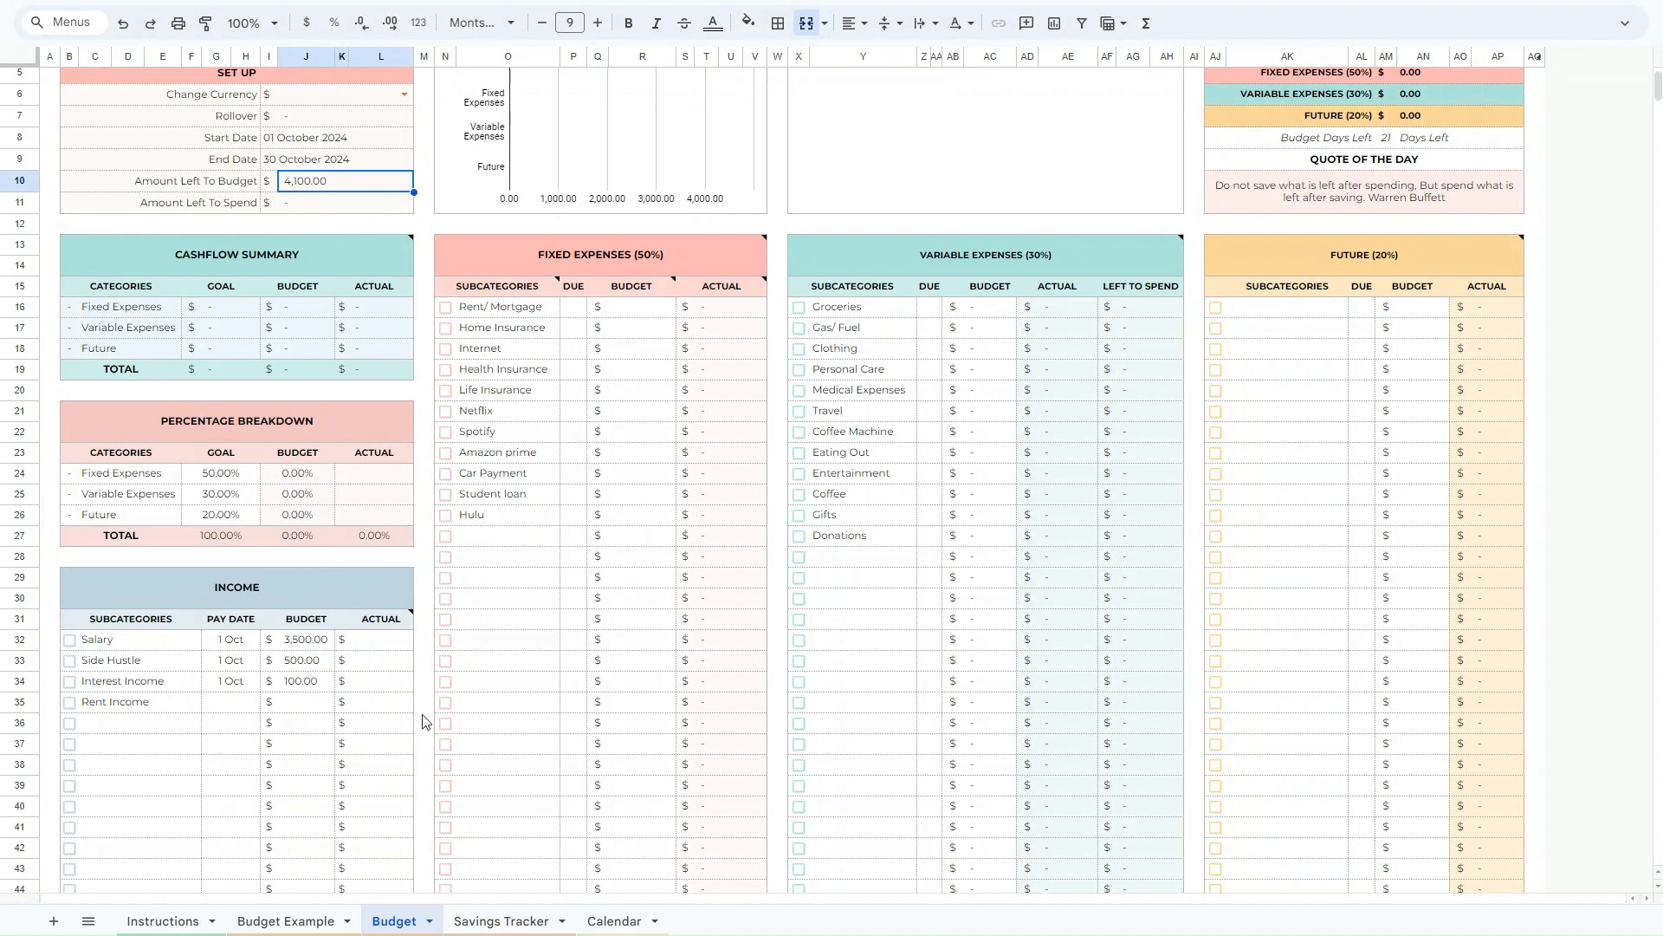
{"action": "left_click", "coordinate": [306, 701]}
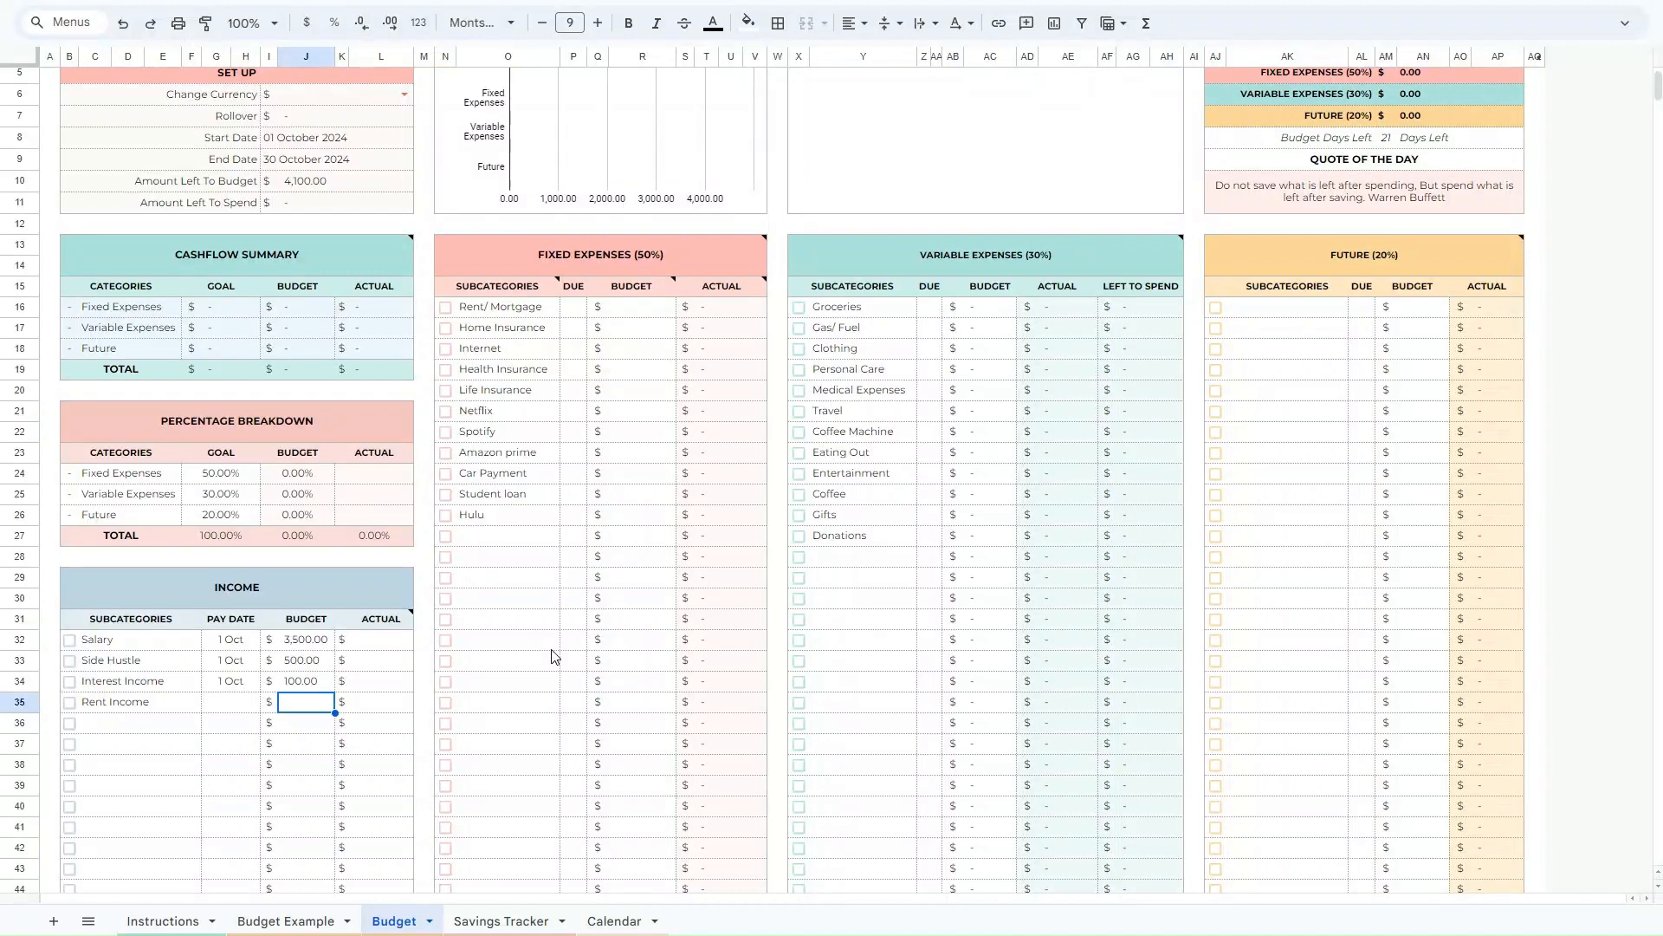
Add "Gym" as a new fixed expense subcategory in the row below Hulu.
{"action": "left_click", "coordinate": [528, 575]}
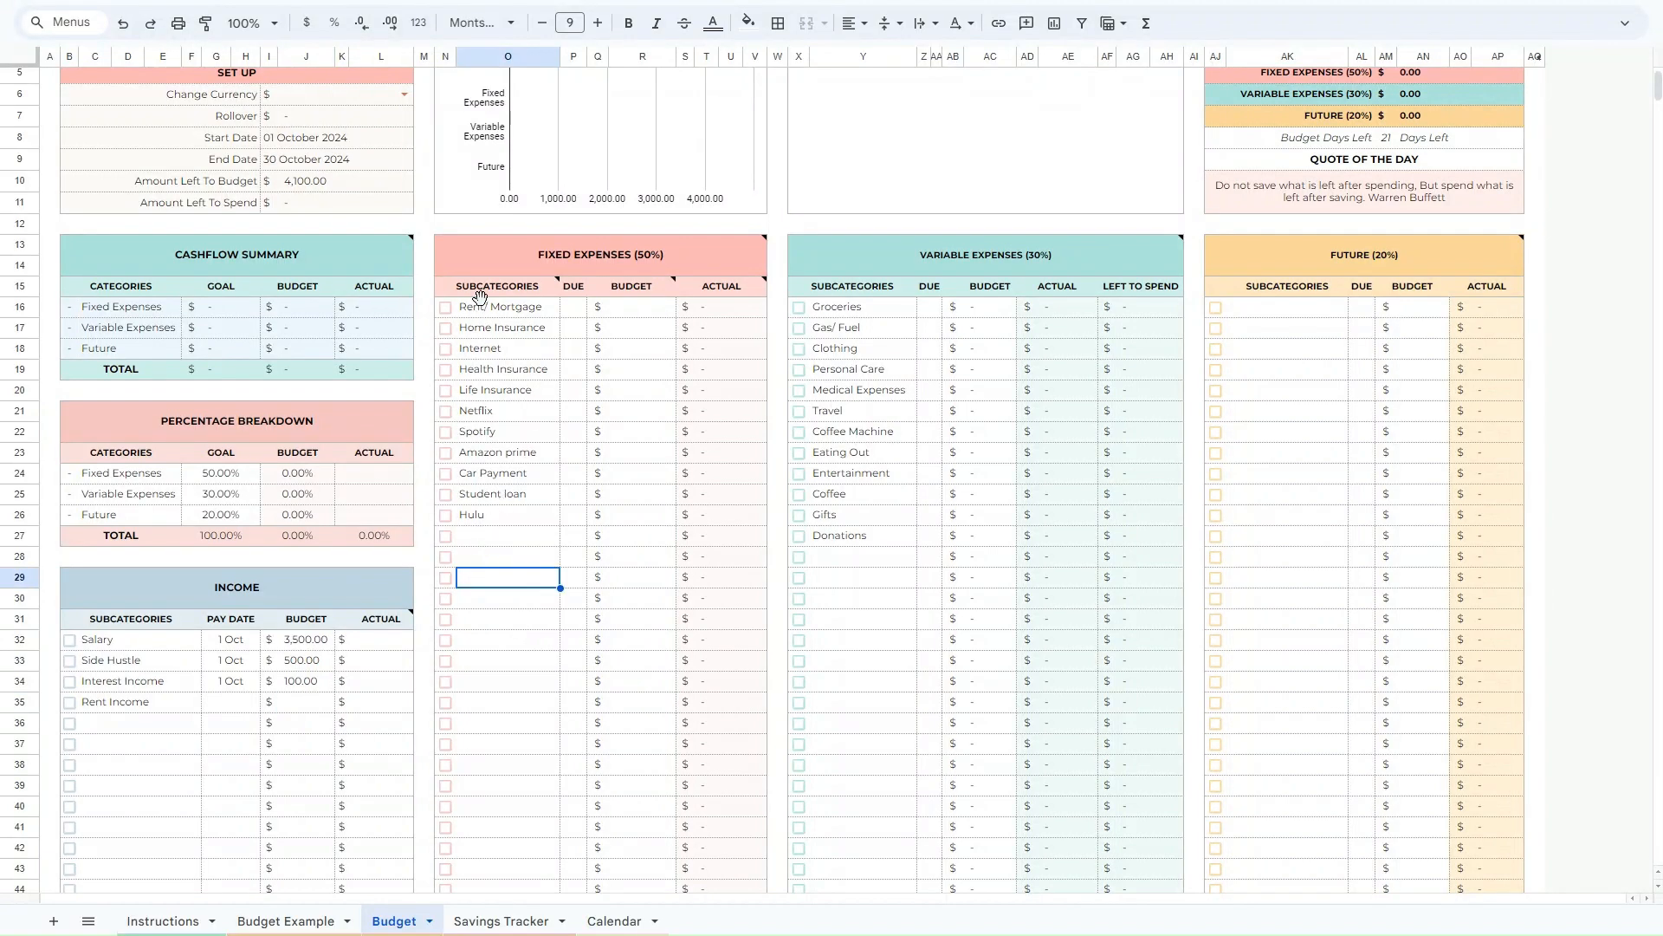
{"action": "left_click_drag", "start_coordinate": [485, 307], "coordinate": [493, 575]}
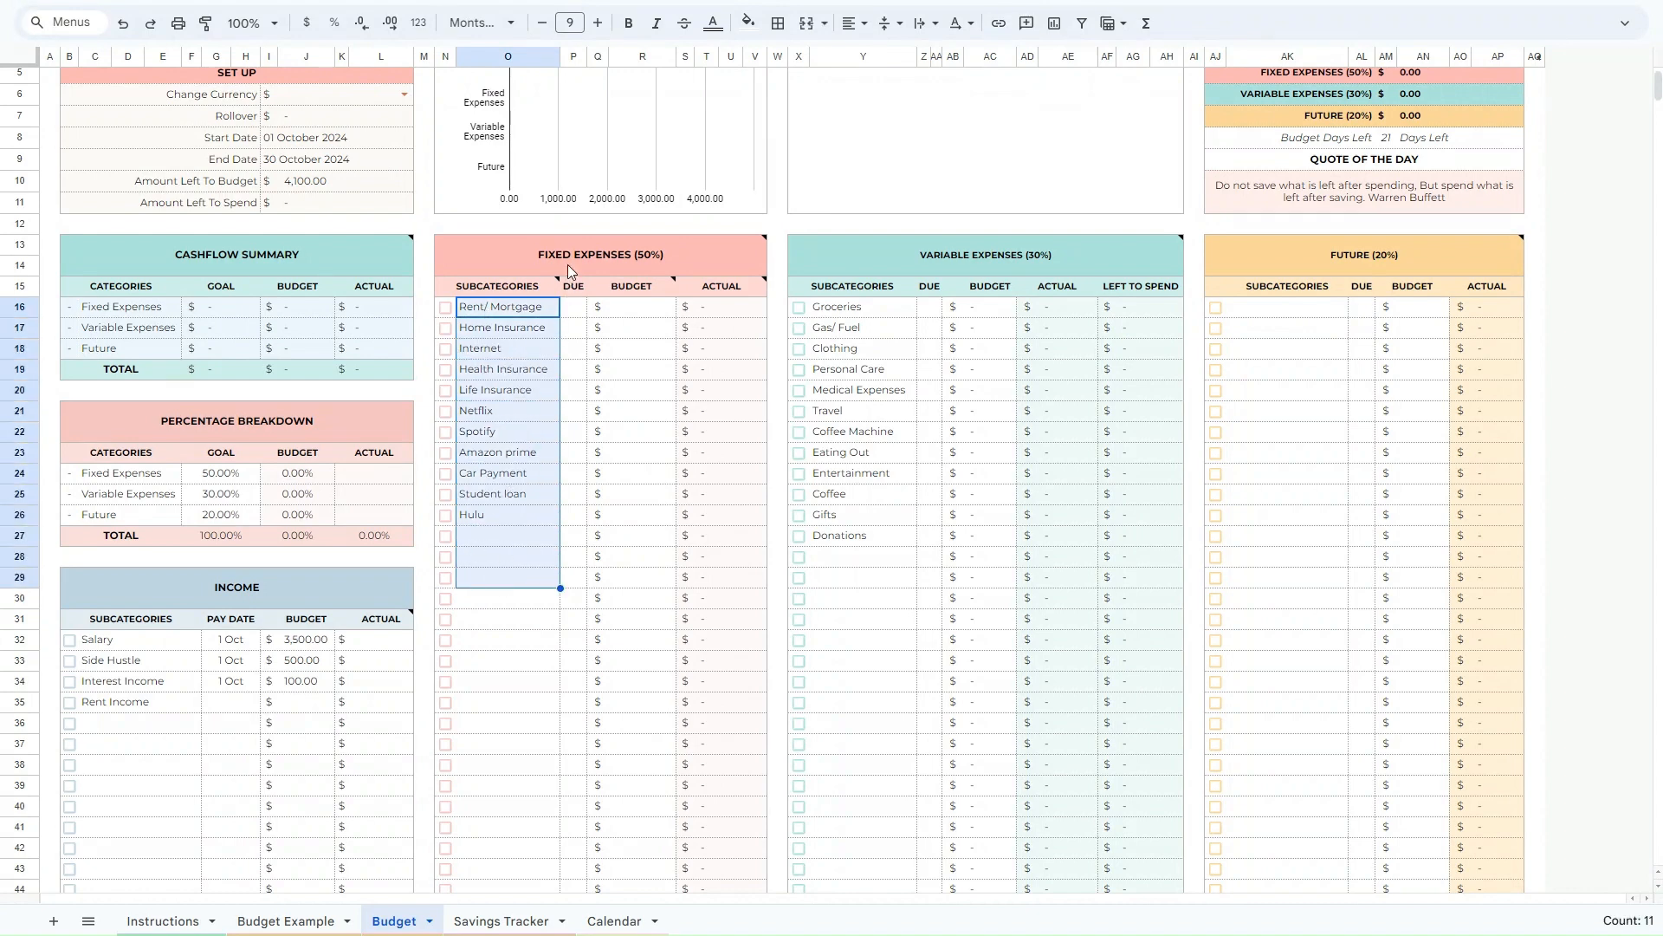
{"action": "left_click", "coordinate": [568, 264]}
{"action": "left_click", "coordinate": [485, 536]}
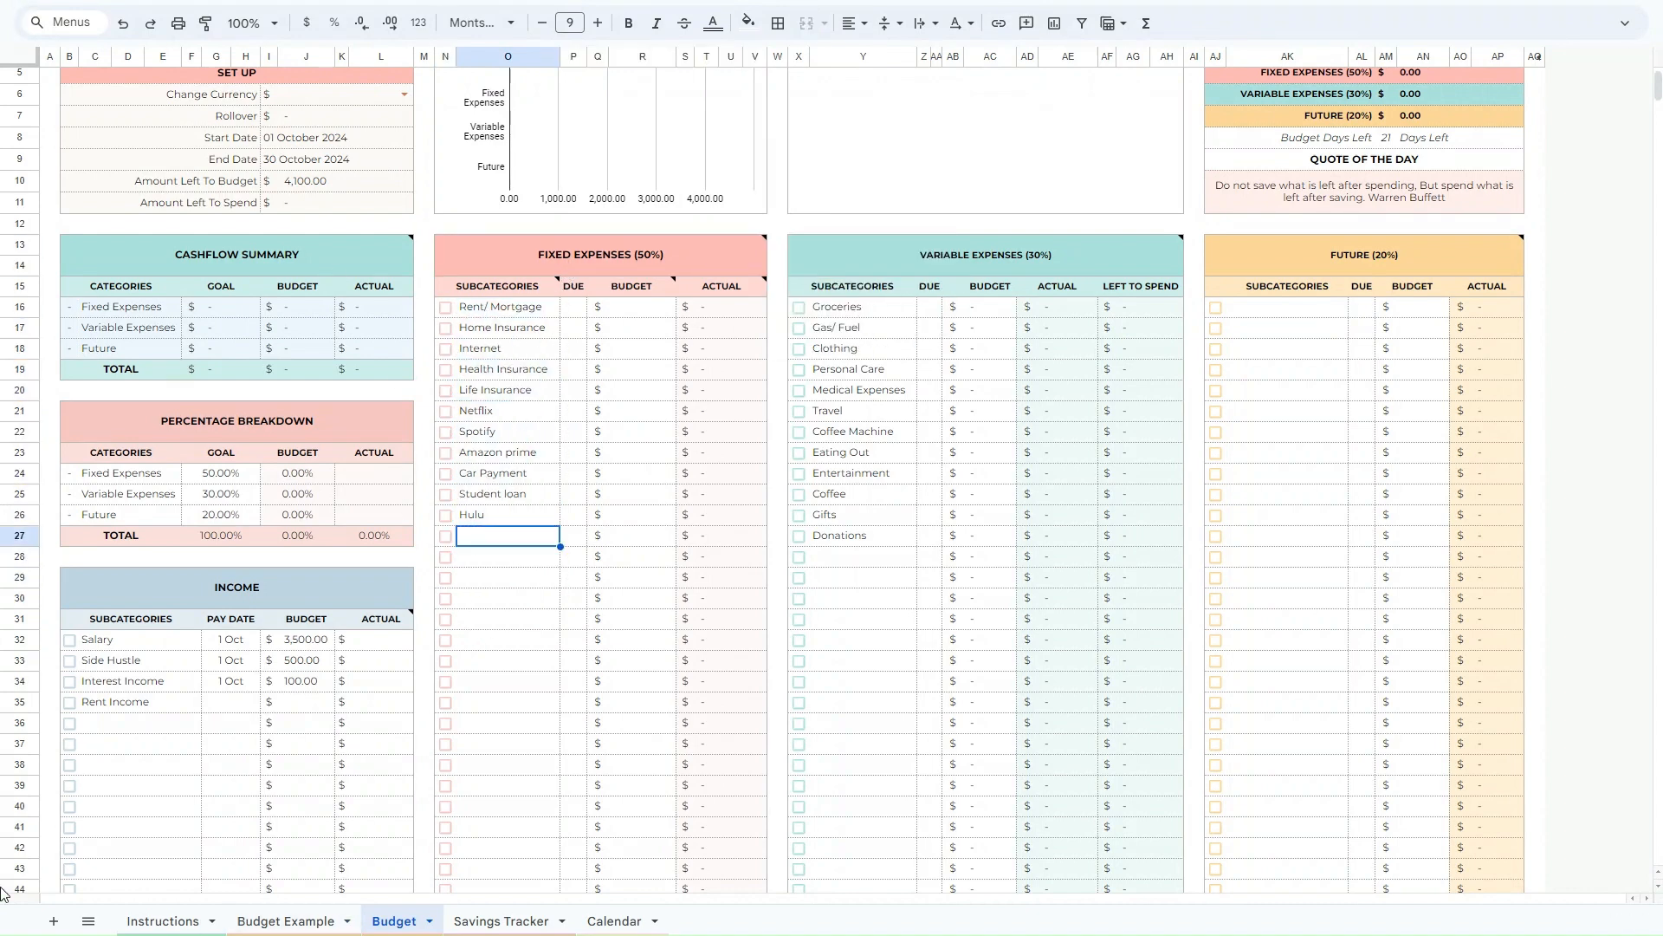
{"action": "type", "text": "Gym"}
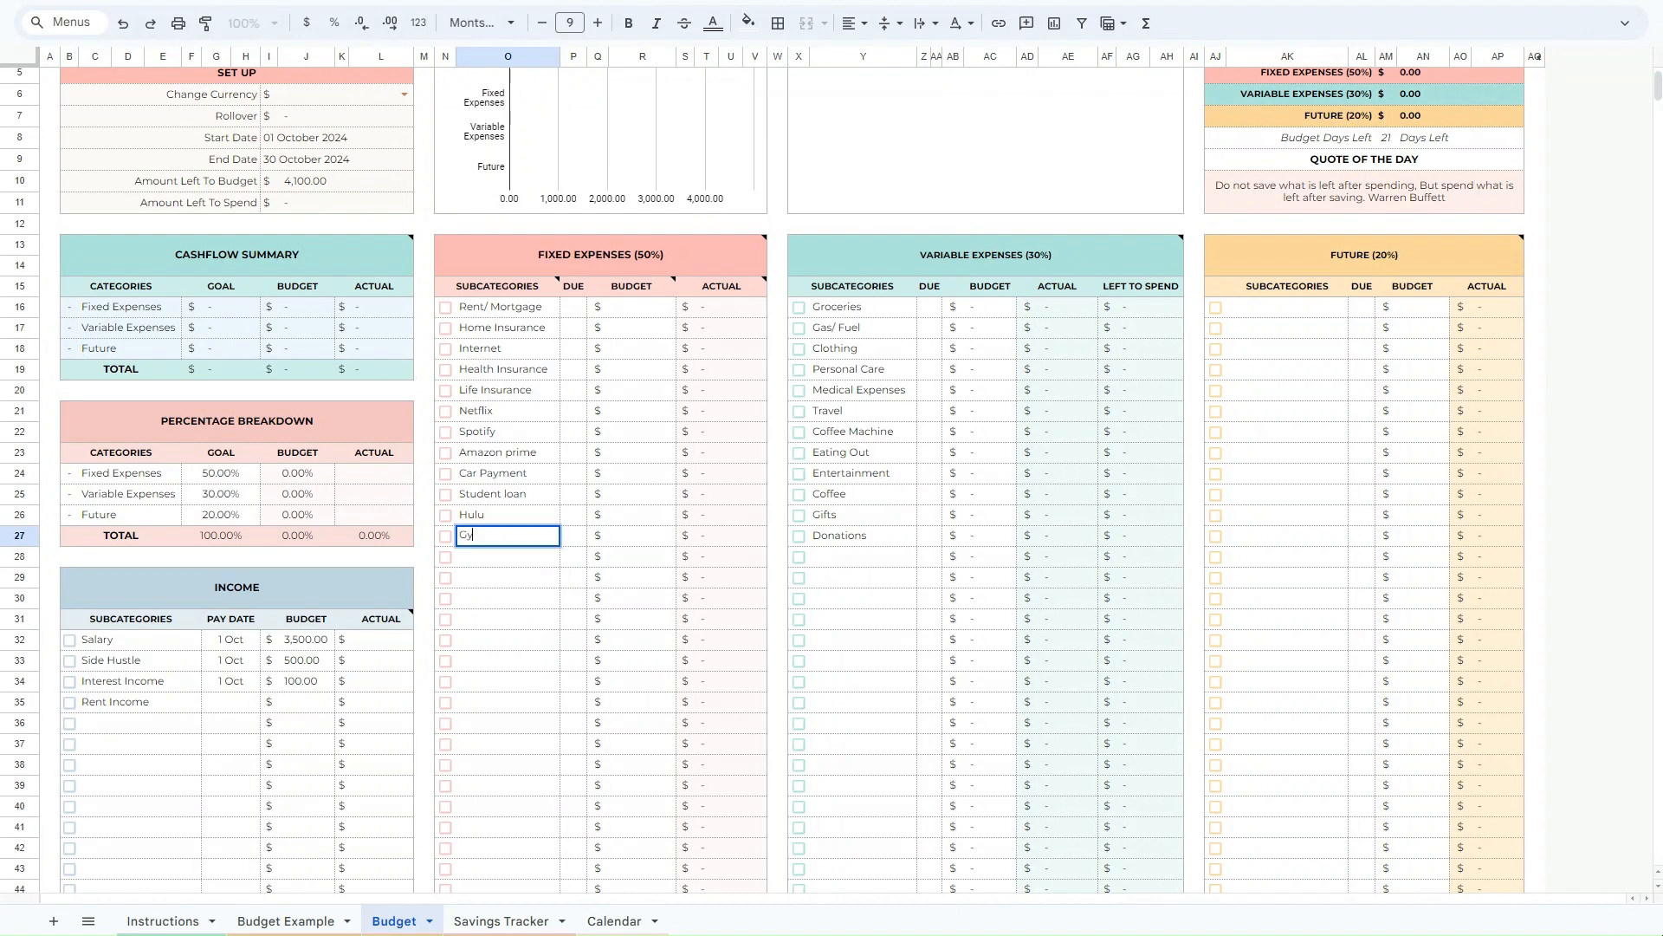
{"action": "left_click", "coordinate": [509, 575]}
{"action": "scroll", "coordinate": [482, 544], "scroll_direction": "up", "scroll_amount": 1}
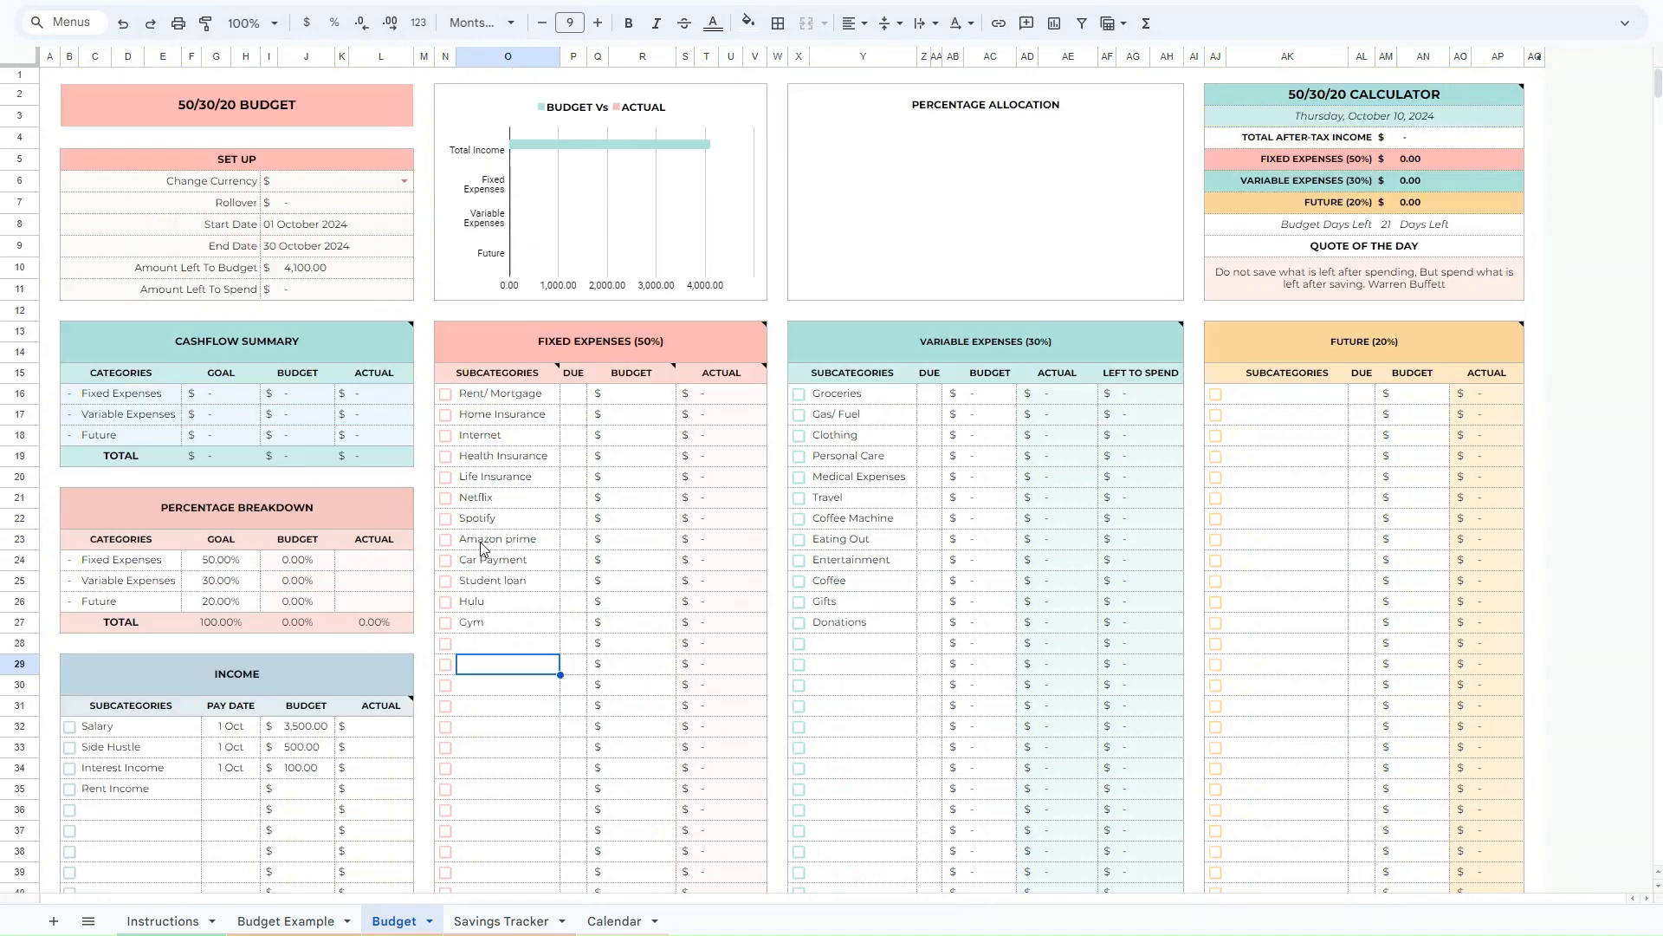
Set the due day to 1 for the Rent/Mortgage, Home Insurance and Internet fixed expenses.
{"action": "scroll", "coordinate": [481, 545], "scroll_direction": "down", "scroll_amount": 2}
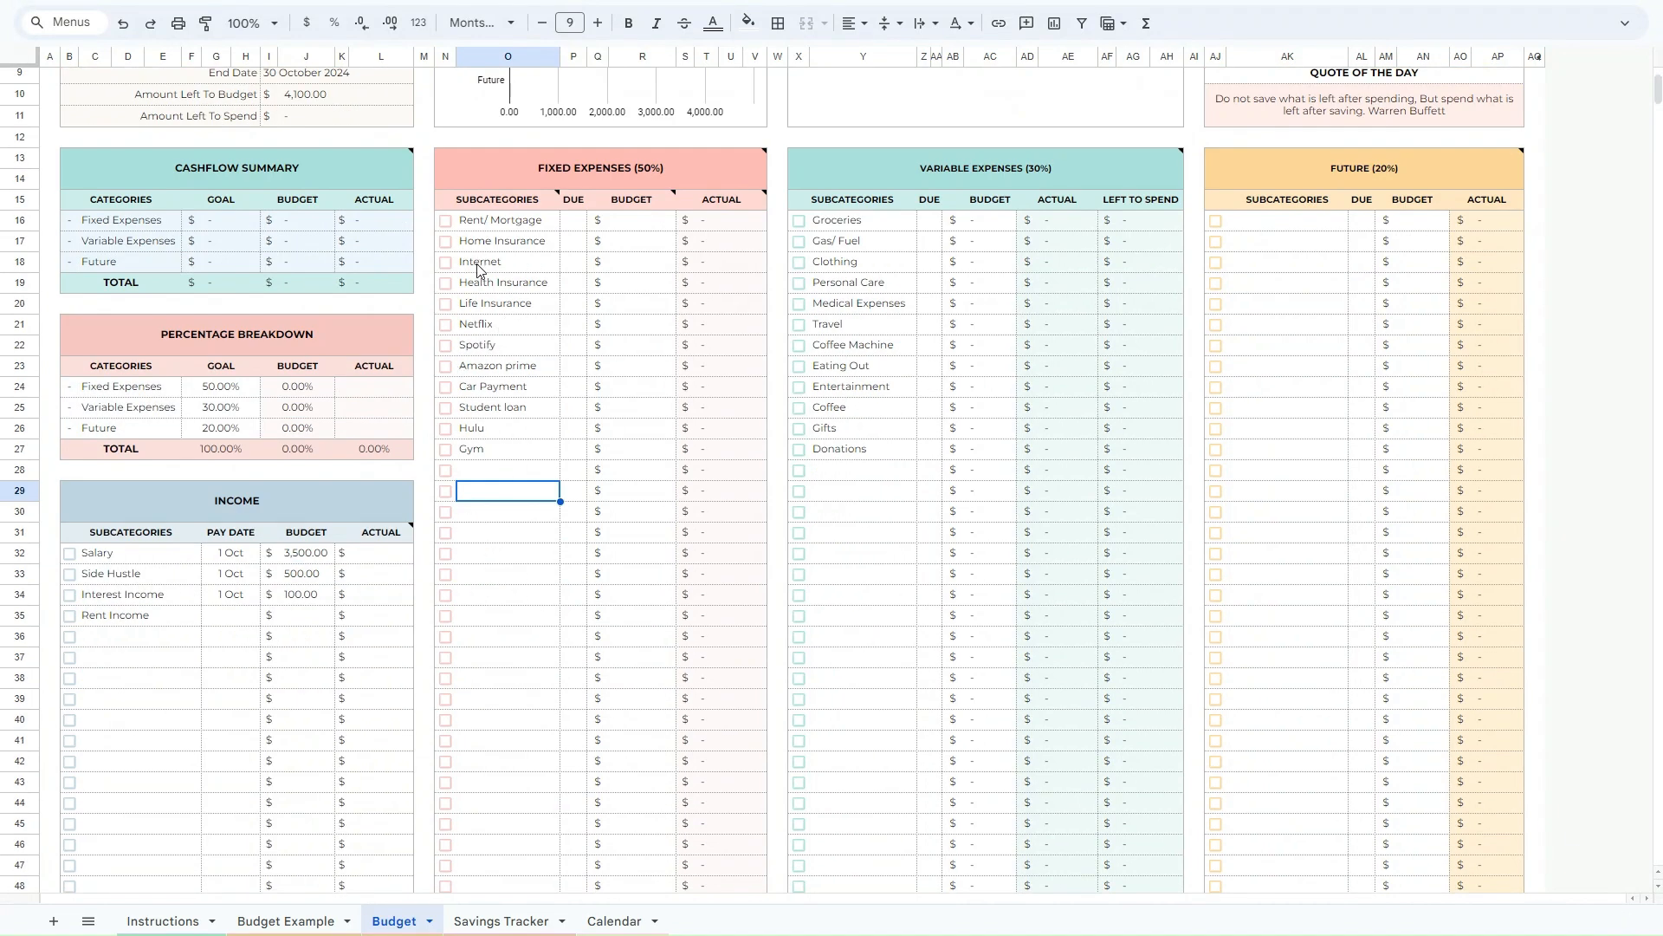
{"action": "left_click", "coordinate": [574, 220]}
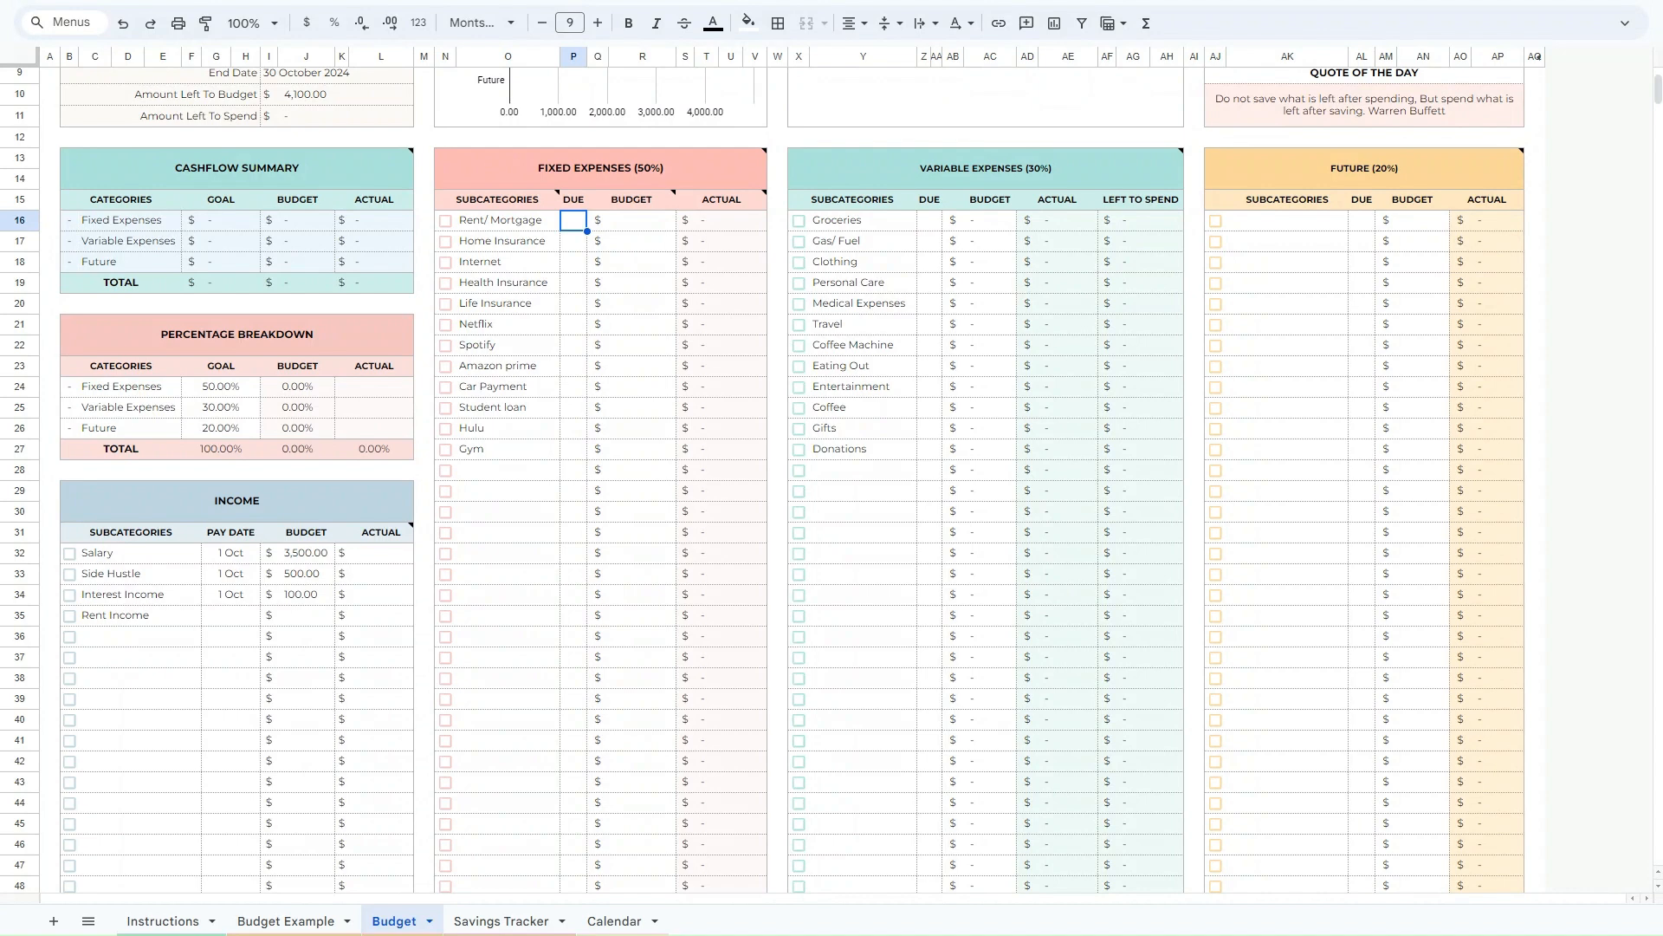
{"action": "type", "text": "1"}
{"action": "key", "text": "Return"}
{"action": "type", "text": "1"}
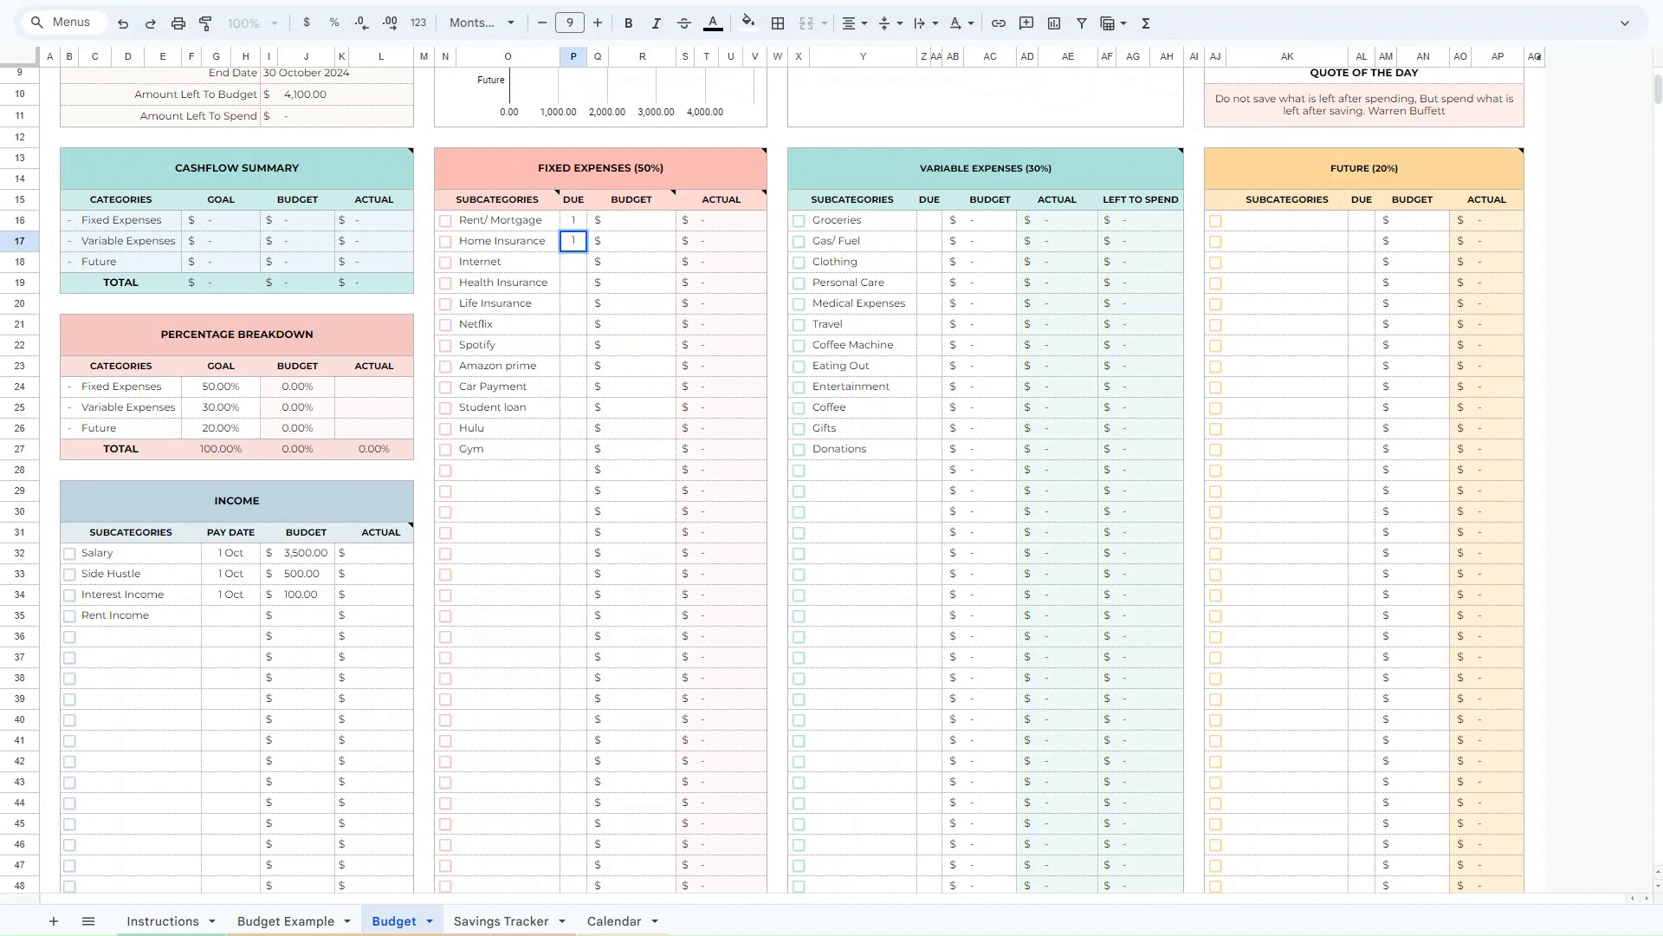
{"action": "key", "text": "Return"}
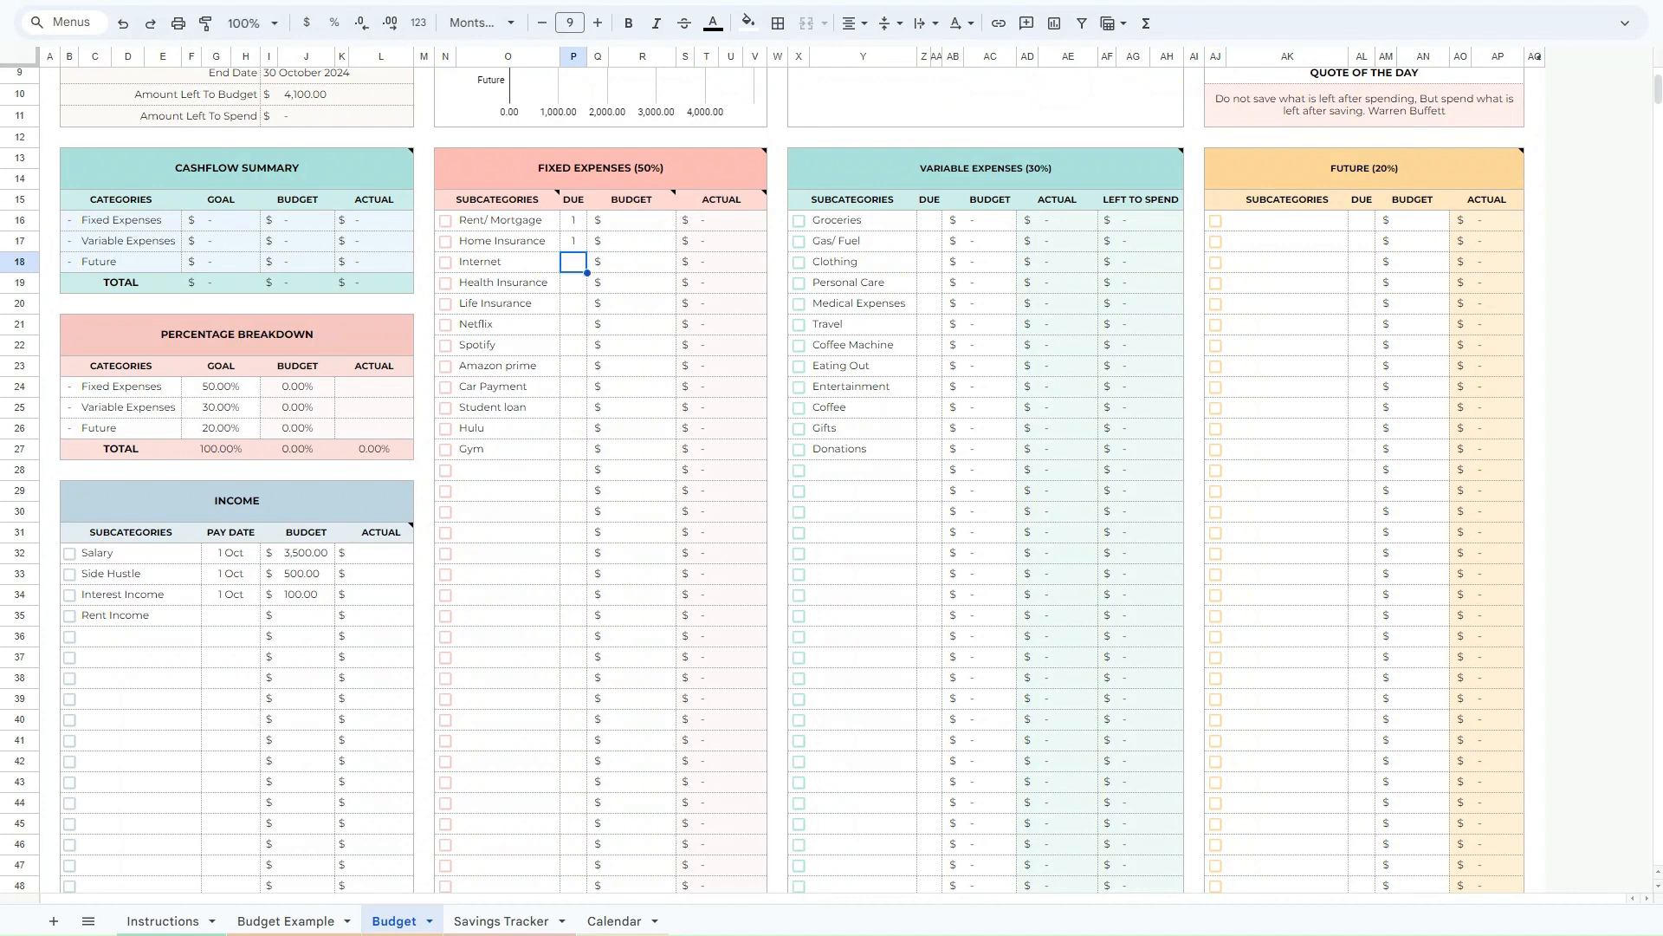
{"action": "type", "text": "1"}
{"action": "key", "text": "Return"}
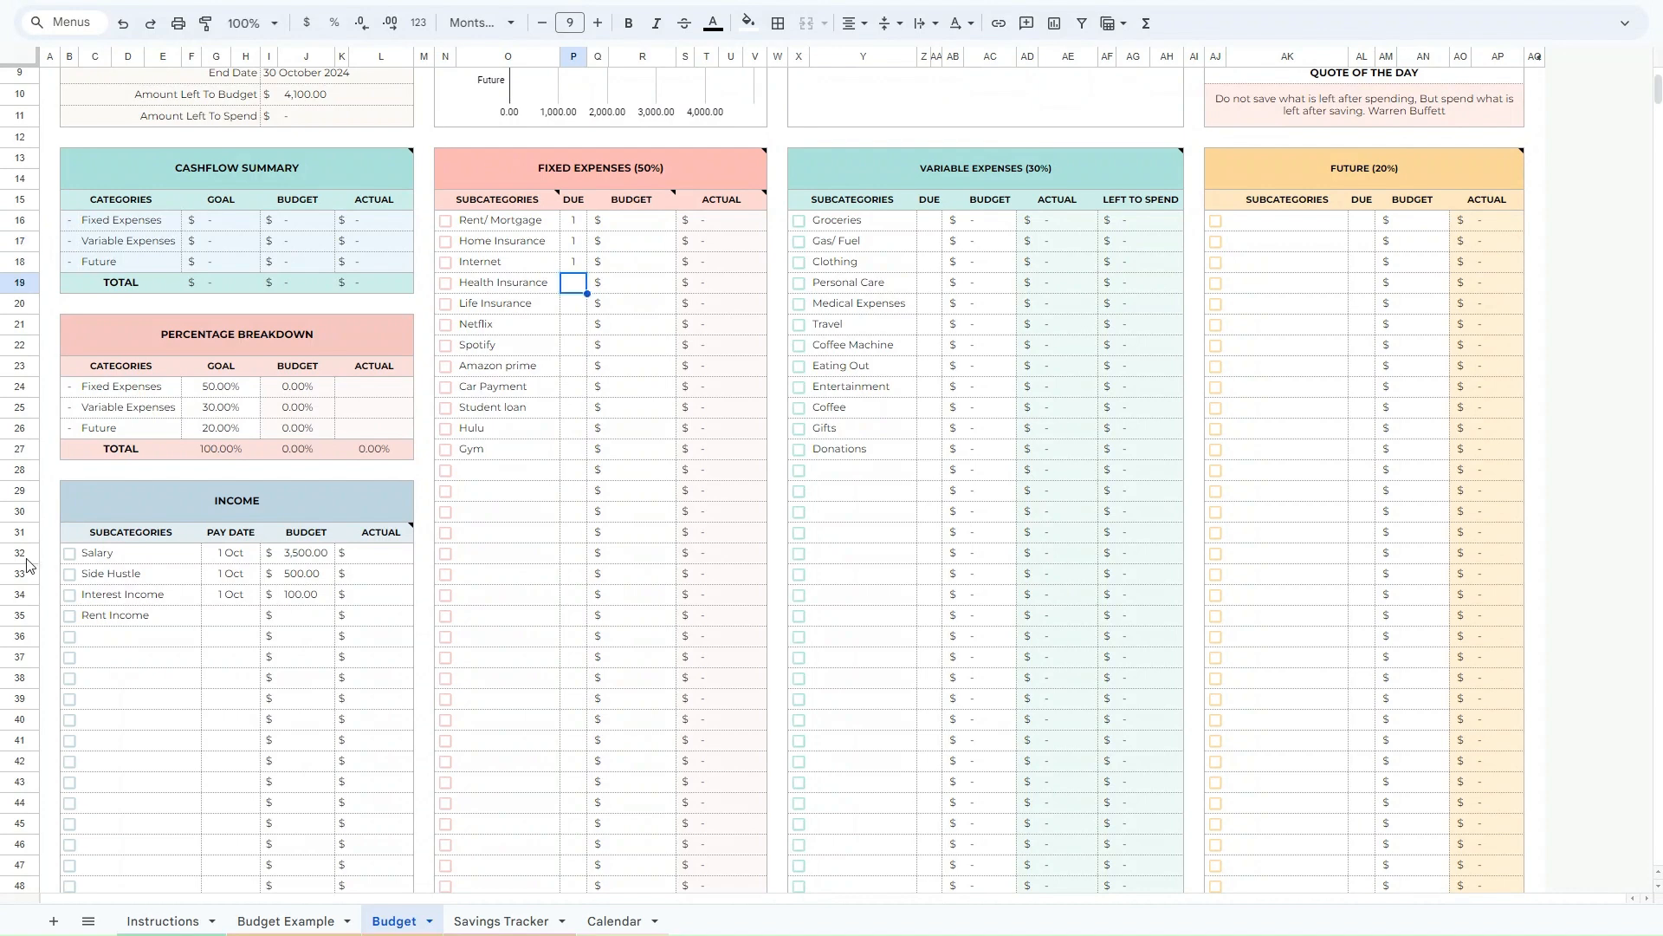
Set the due day to 15 for the Netflix and Spotify fixed expenses.
{"action": "key", "text": "Down"}
{"action": "key", "text": "Down"}
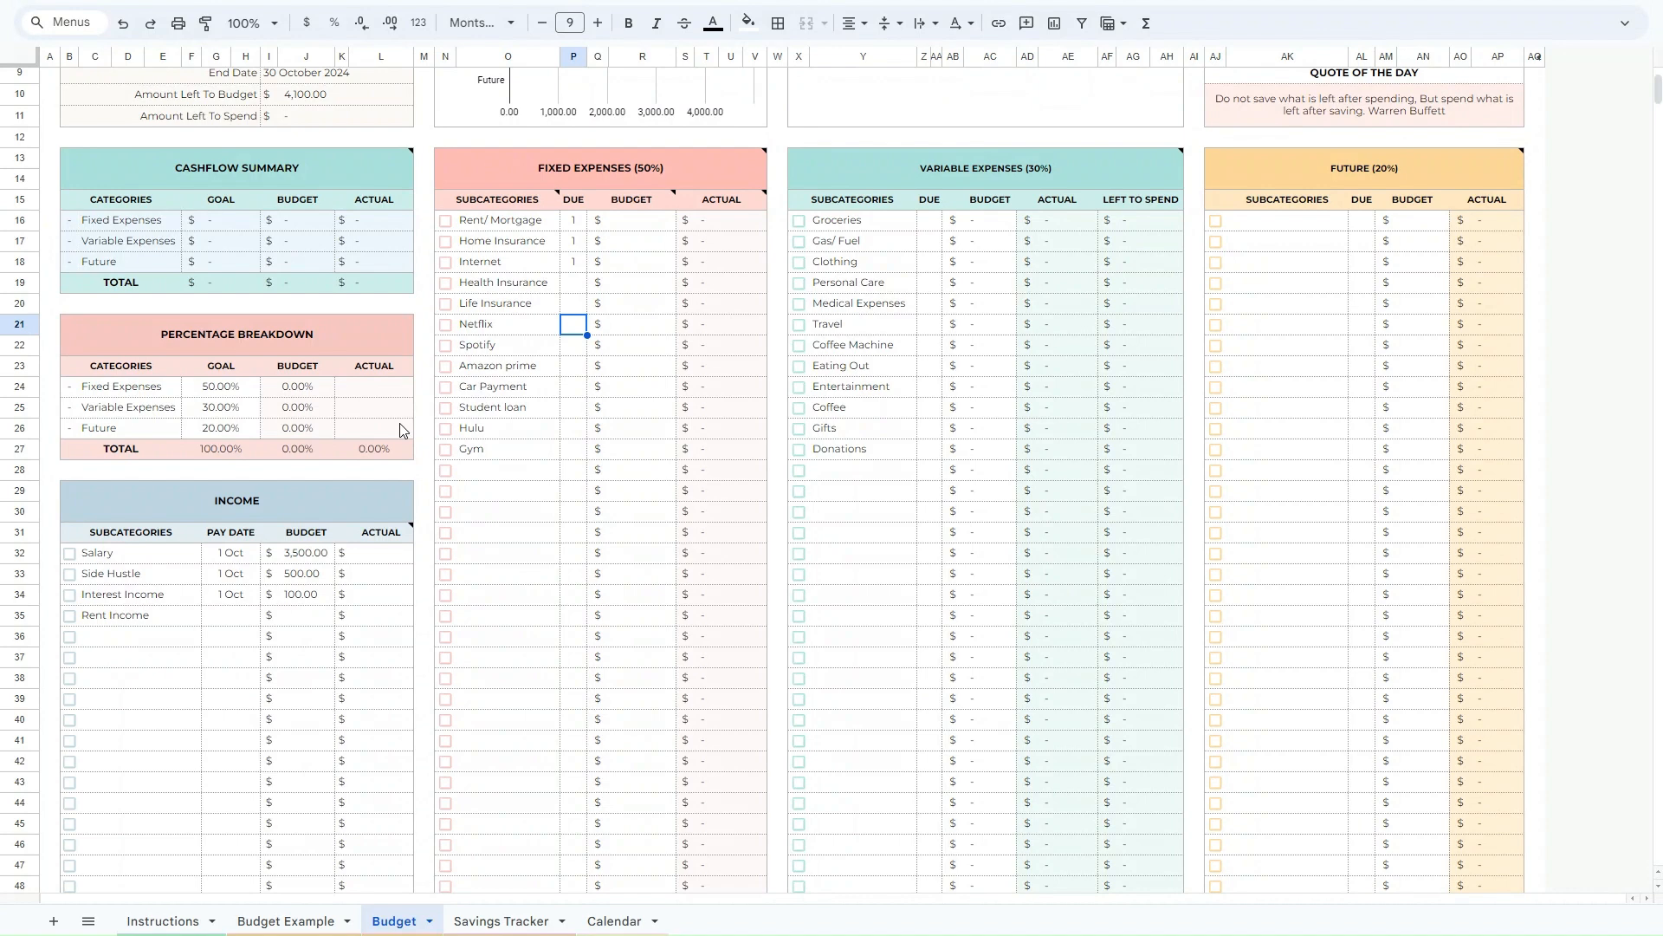
{"action": "type", "text": "15"}
{"action": "key", "text": "Return"}
{"action": "type", "text": "15"}
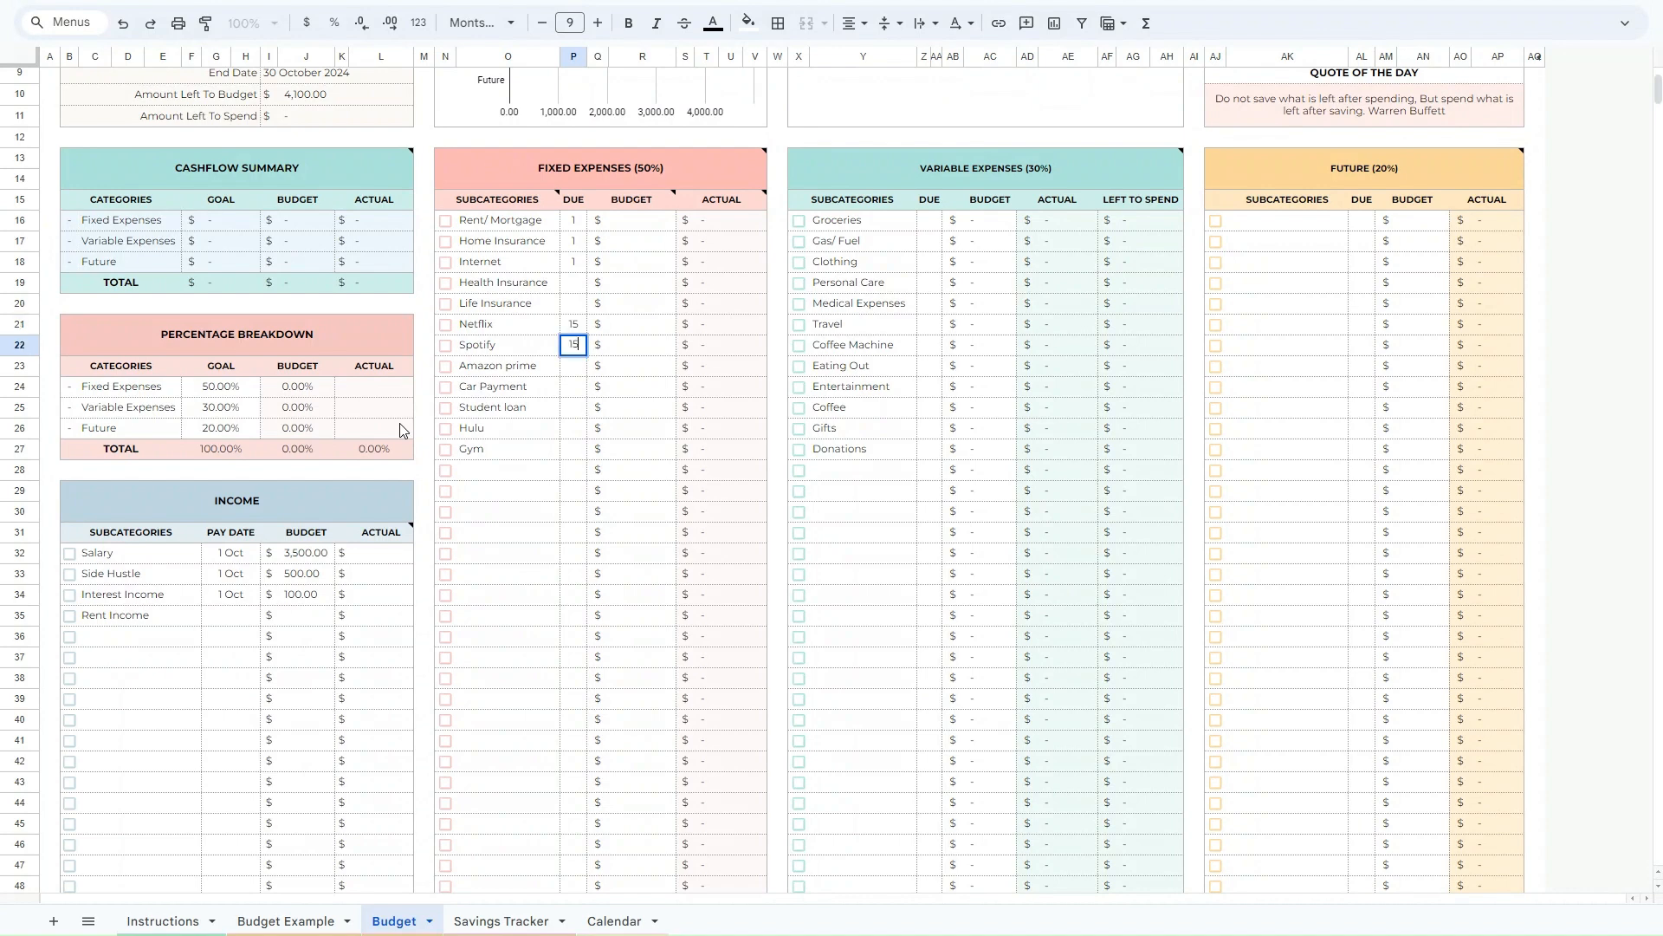
{"action": "key", "text": "Return"}
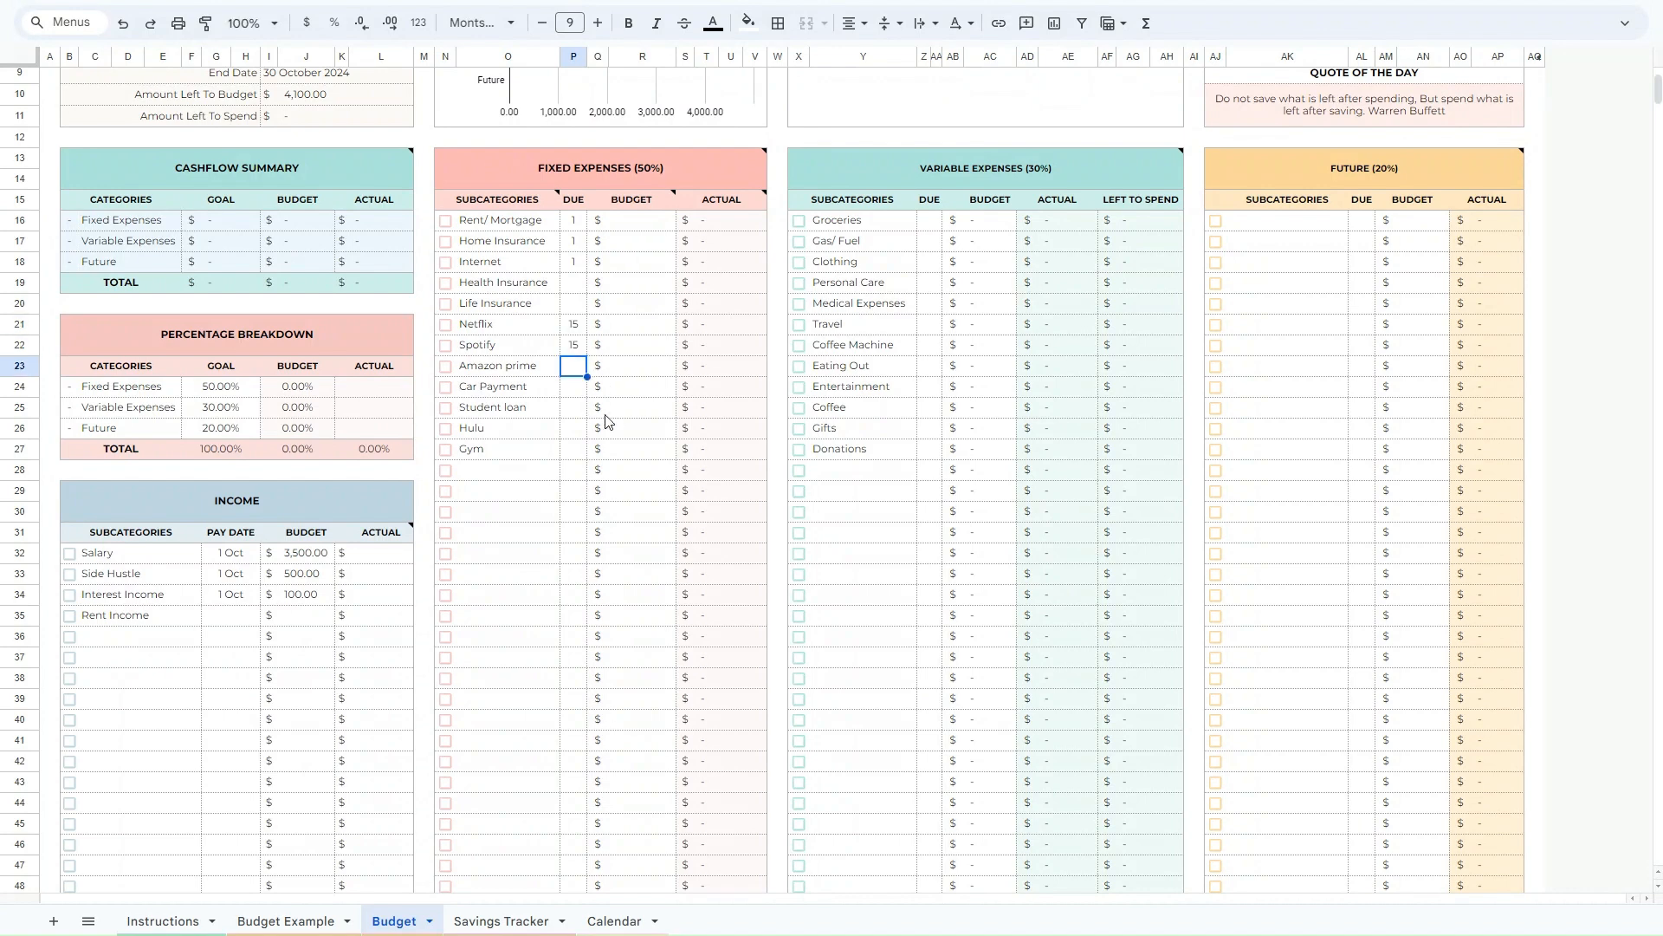
Enter the fixed expense budgets: 1200 for Rent/Mortgage, 100 for Home Insurance and 80 for Internet.
{"action": "key", "text": "Down"}
{"action": "key", "text": "Right"}
{"action": "key", "text": "Right"}
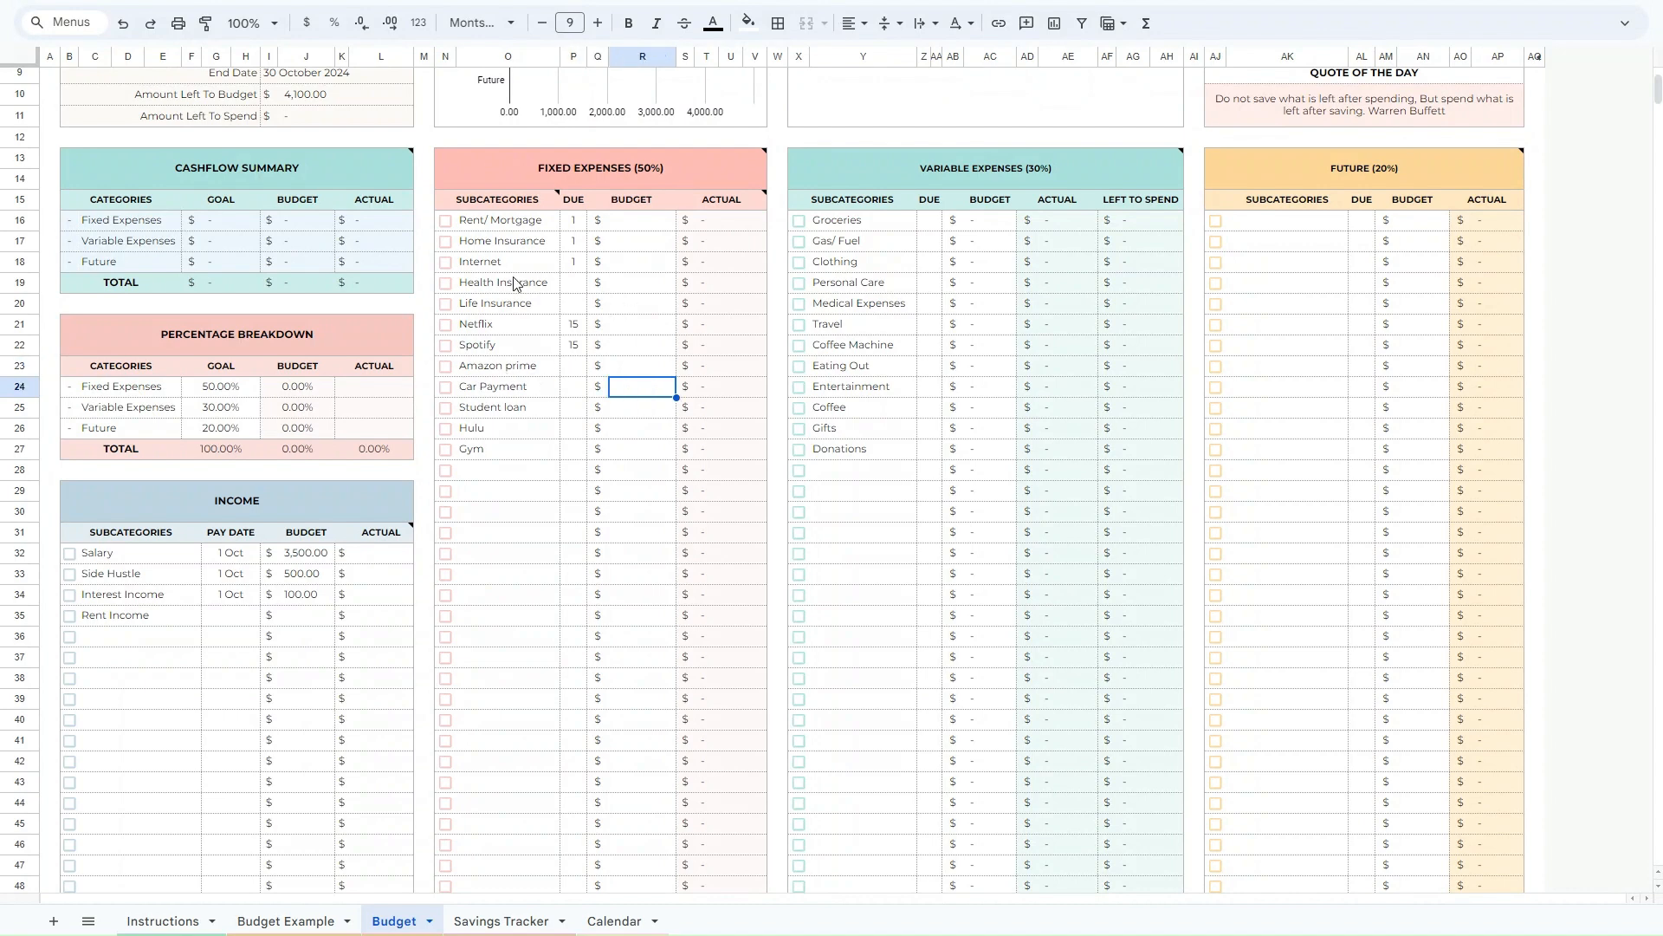
{"action": "left_click", "coordinate": [641, 224]}
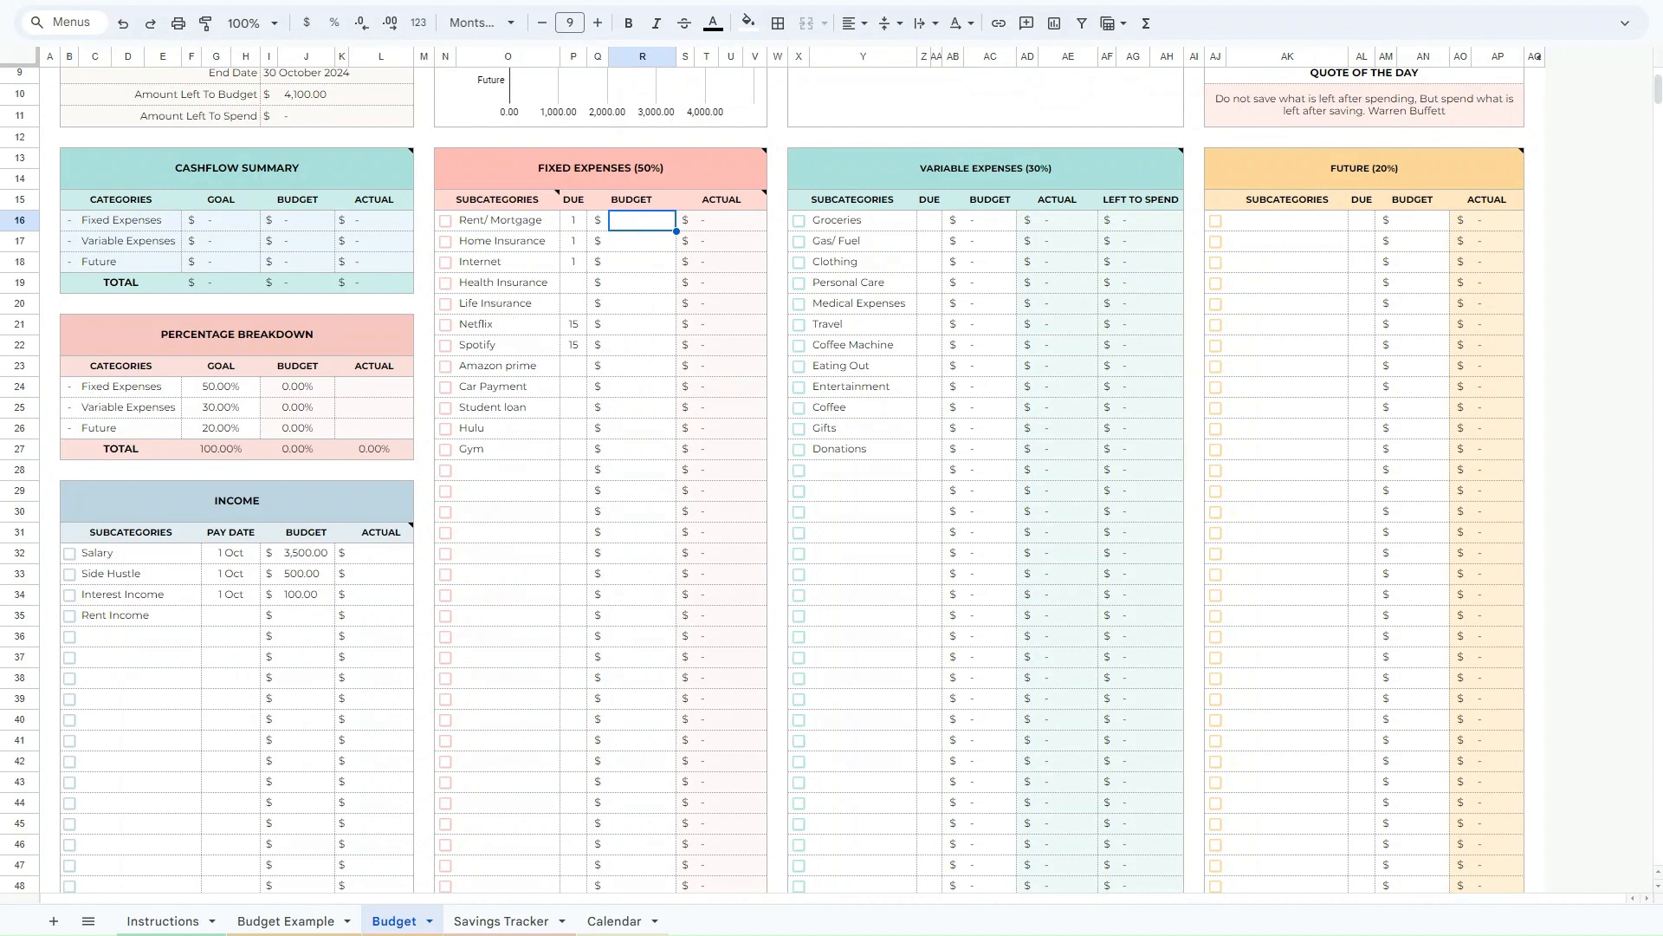
{"action": "type", "text": "1200"}
{"action": "key", "text": "Return"}
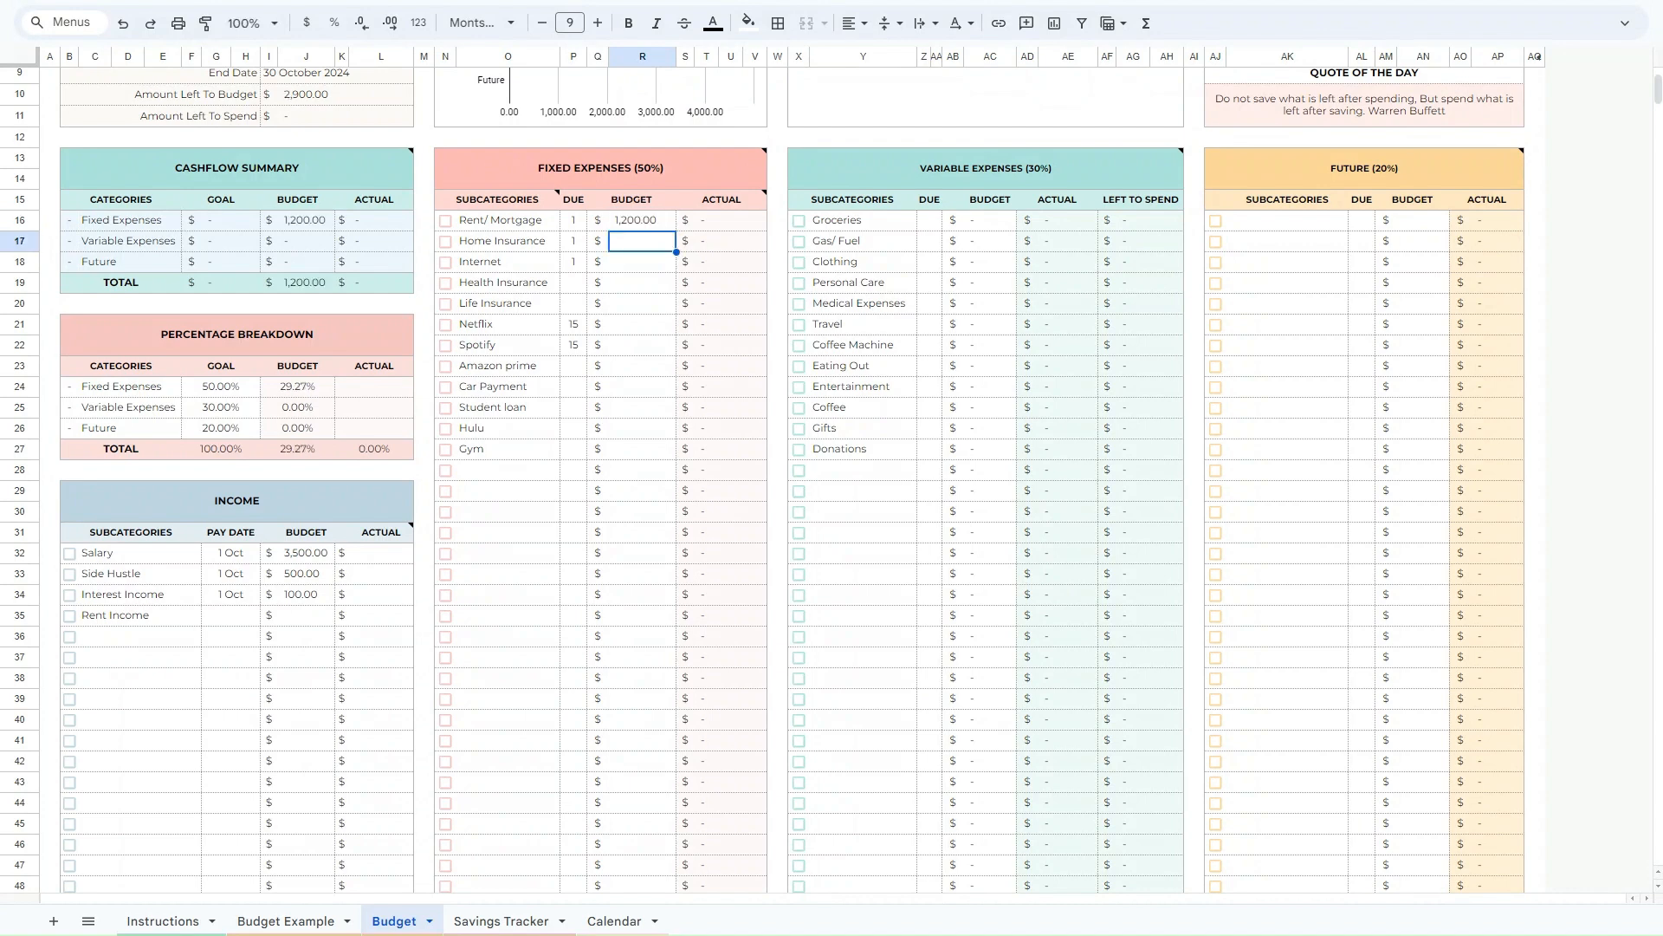
{"action": "type", "text": "100"}
{"action": "key", "text": "Return"}
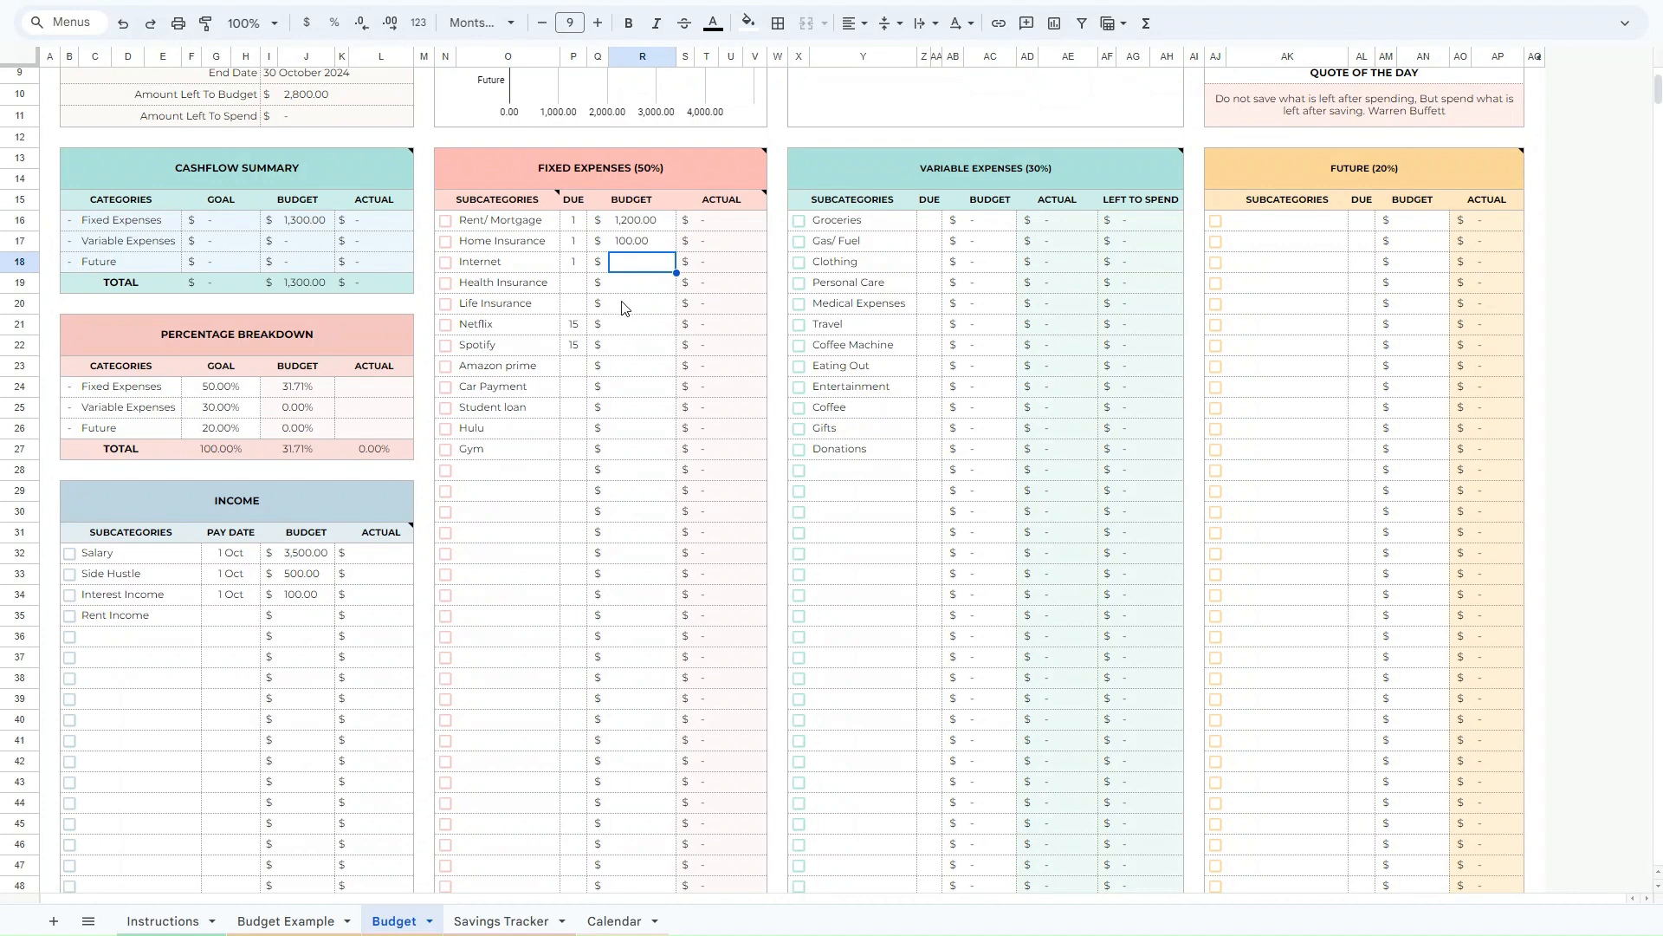
{"action": "type", "text": "80"}
{"action": "key", "text": "Return"}
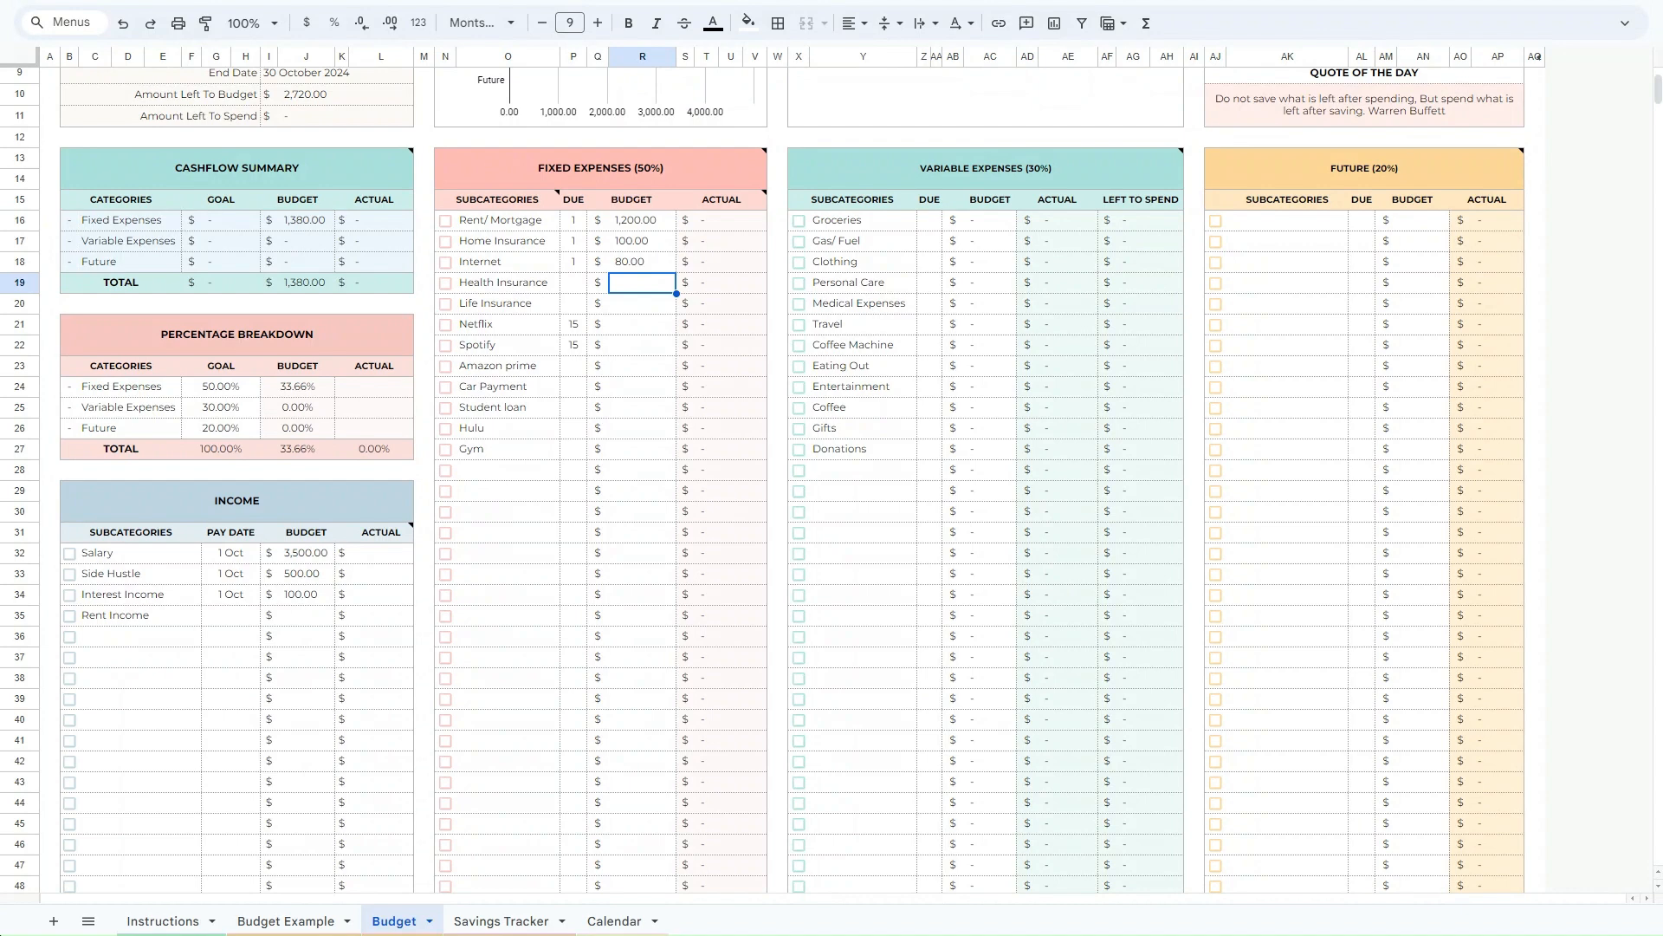
Enter the fixed expense budgets: 120 for Health Insurance, 100 for Life Insurance, 25 for Netflix and 8 for Spotify.
{"action": "type", "text": "120 100 25"}
{"action": "key", "text": "Return"}
{"action": "type", "text": "8"}
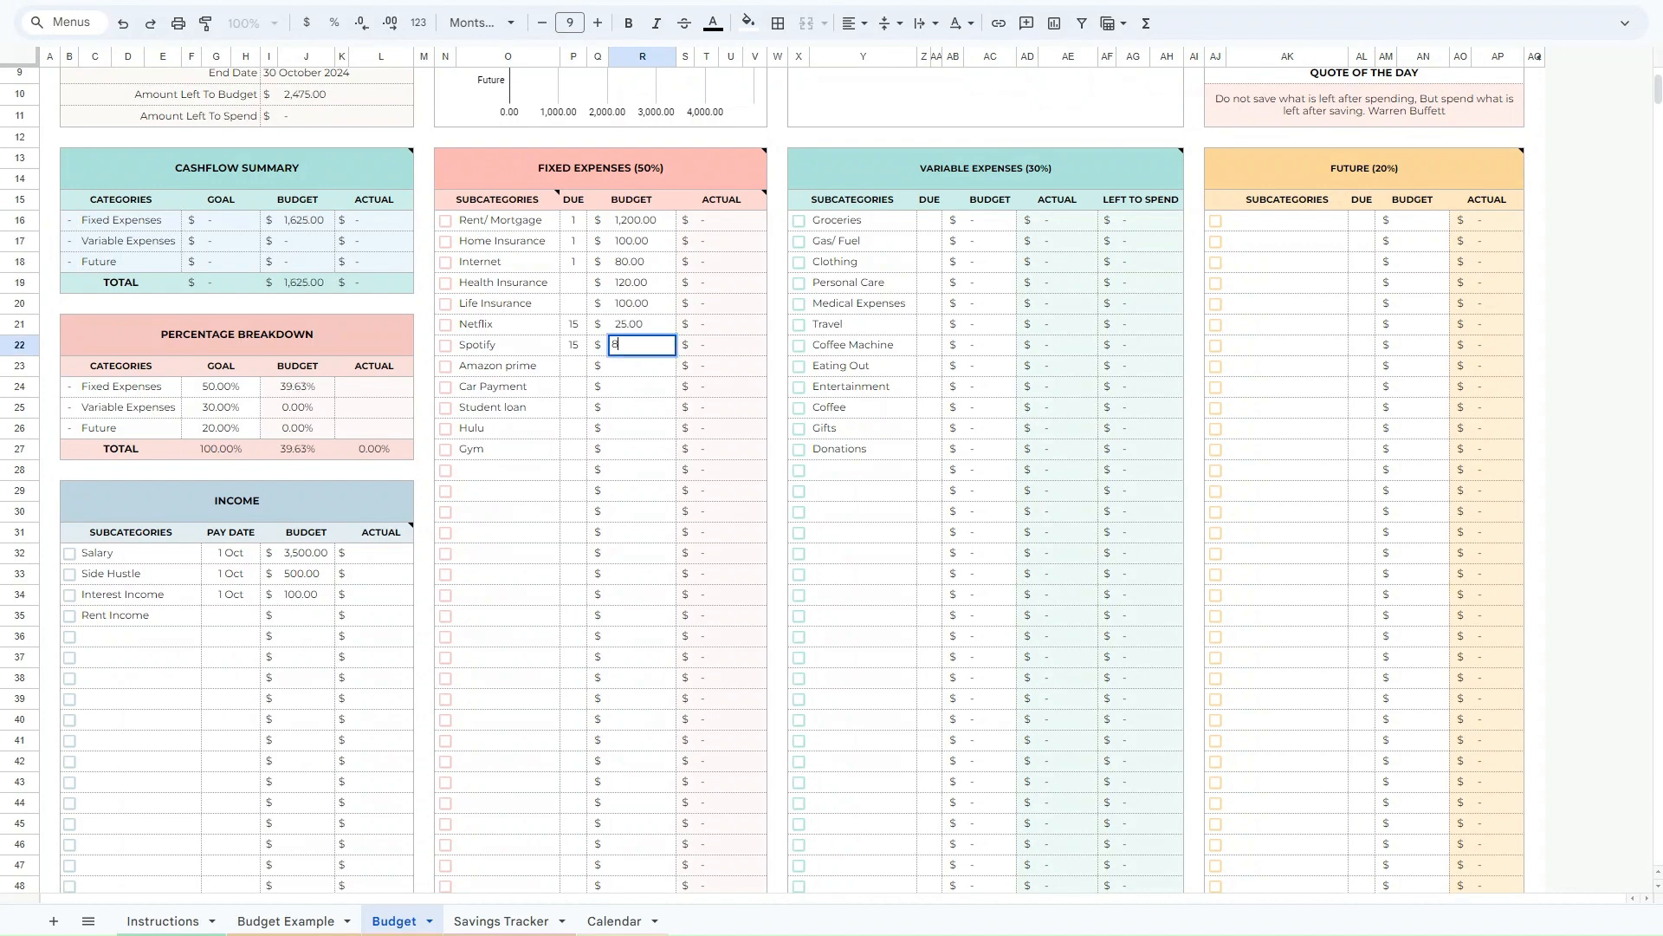
{"action": "key", "text": "Return"}
Enter the fixed expense budgets: 35 for Amazon prime, 250 for Car Payment, 100 for Student loan, 35 for Hulu and 40 for Gym.
{"action": "type", "text": "35"}
{"action": "key", "text": "Return"}
{"action": "type", "text": "250"}
{"action": "key", "text": "Return"}
{"action": "type", "text": "100"}
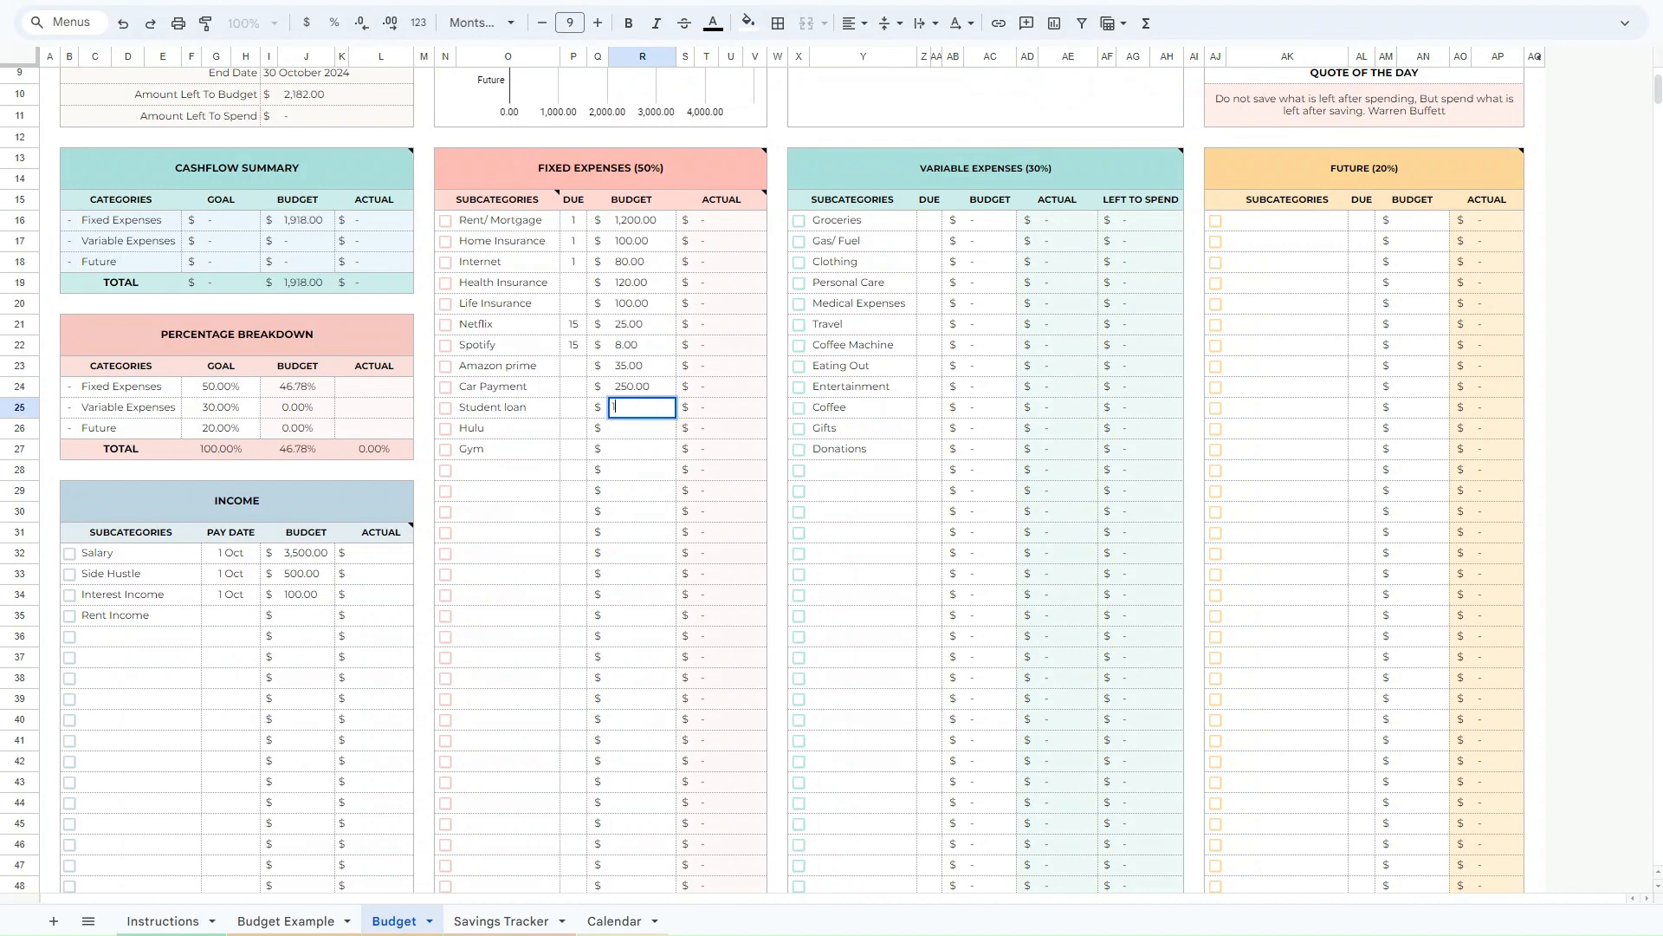
{"action": "key", "text": "Return"}
{"action": "type", "text": "35"}
{"action": "key", "text": "Return"}
{"action": "type", "text": "40"}
{"action": "key", "text": "Return"}
Examine the Variable Expenses table, including its header note and the subcategories from Groceries to Donations.
{"action": "scroll", "coordinate": [537, 598], "scroll_direction": "up", "scroll_amount": 2}
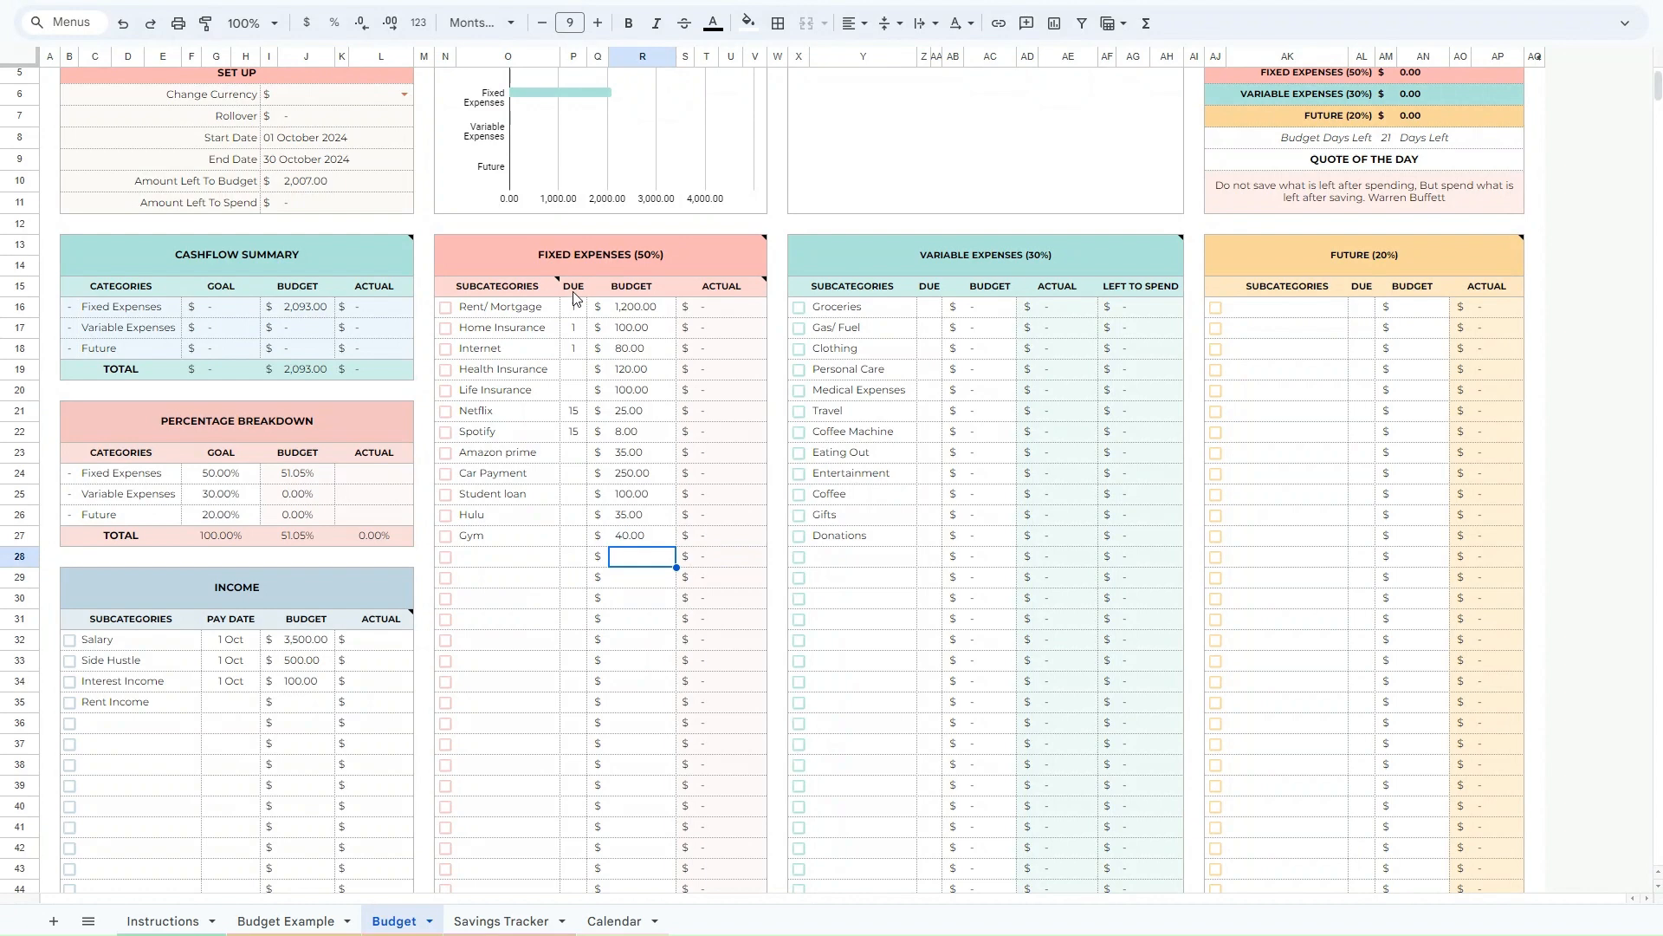
{"action": "scroll", "coordinate": [866, 590], "scroll_direction": "up", "scroll_amount": 1}
{"action": "left_click", "coordinate": [875, 609]}
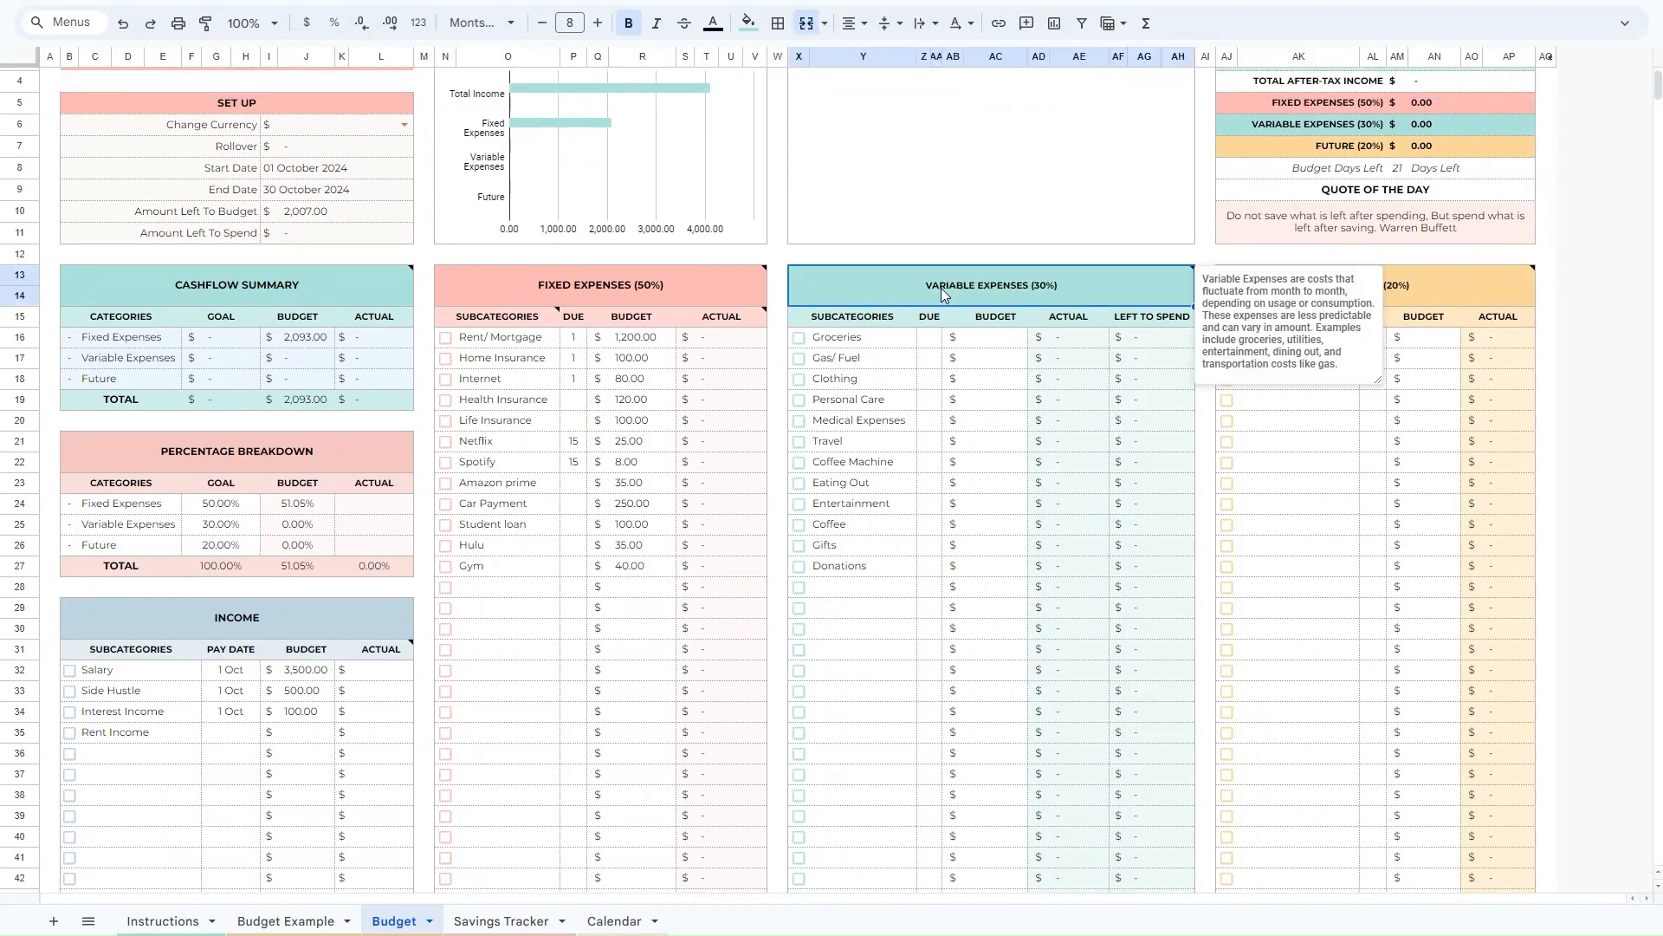
{"action": "left_click", "coordinate": [880, 343]}
{"action": "left_click_drag", "start_coordinate": [878, 381], "coordinate": [858, 567]}
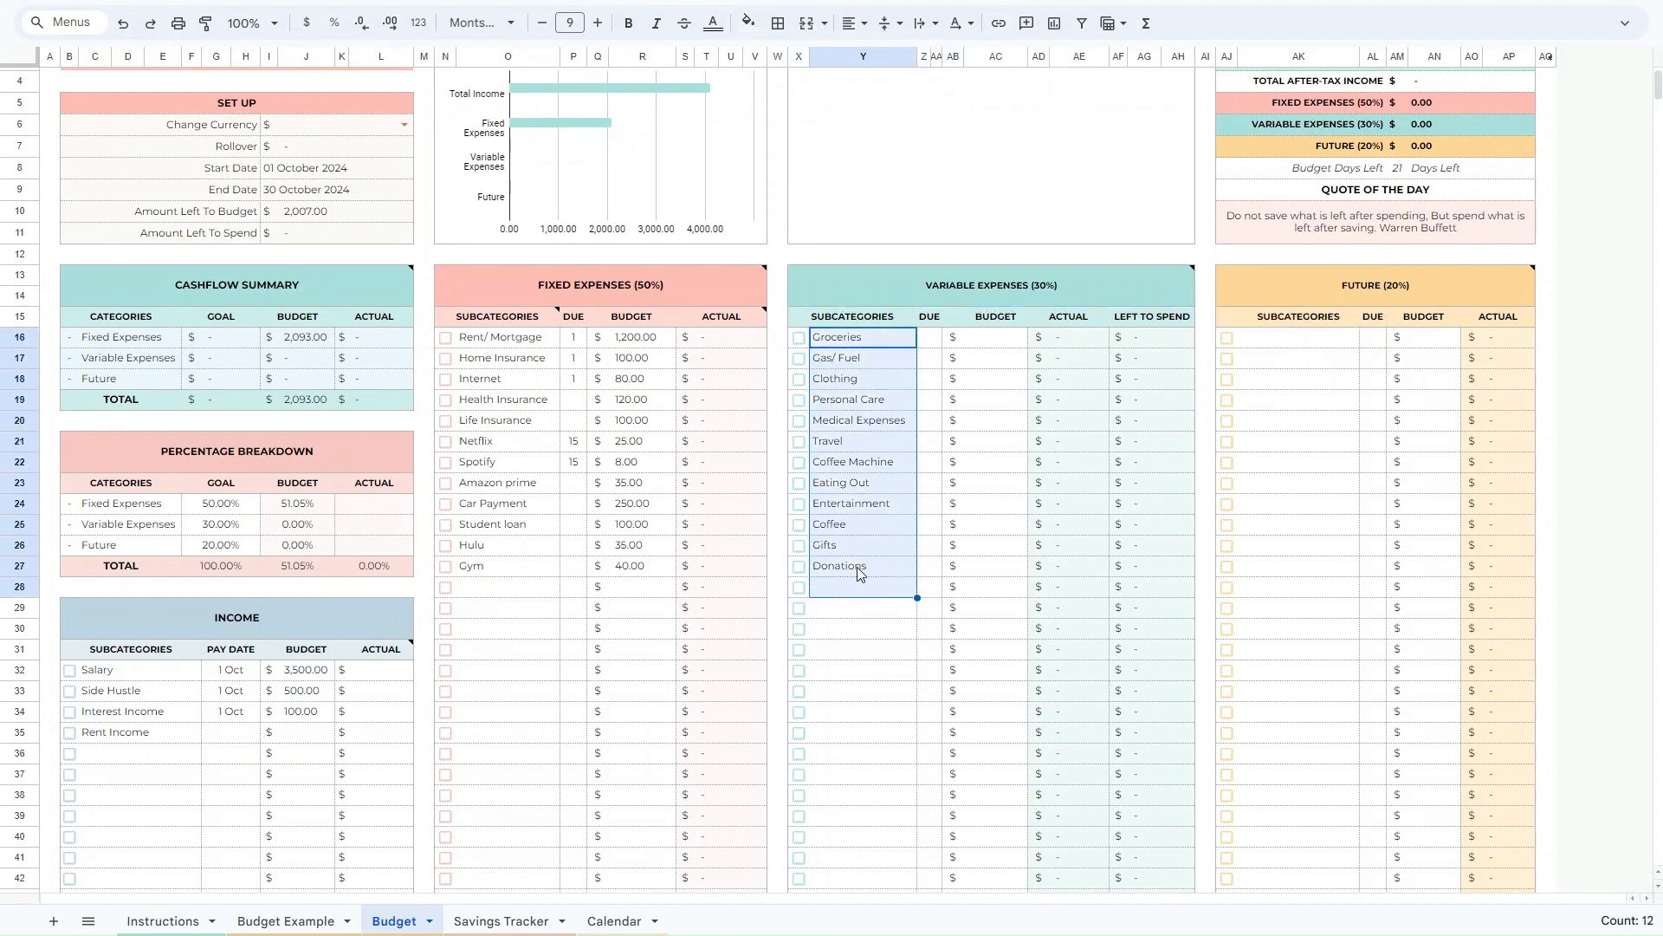
Add Utilities as a subcategory below Donations in the Variable Expenses table.
{"action": "left_click", "coordinate": [858, 605]}
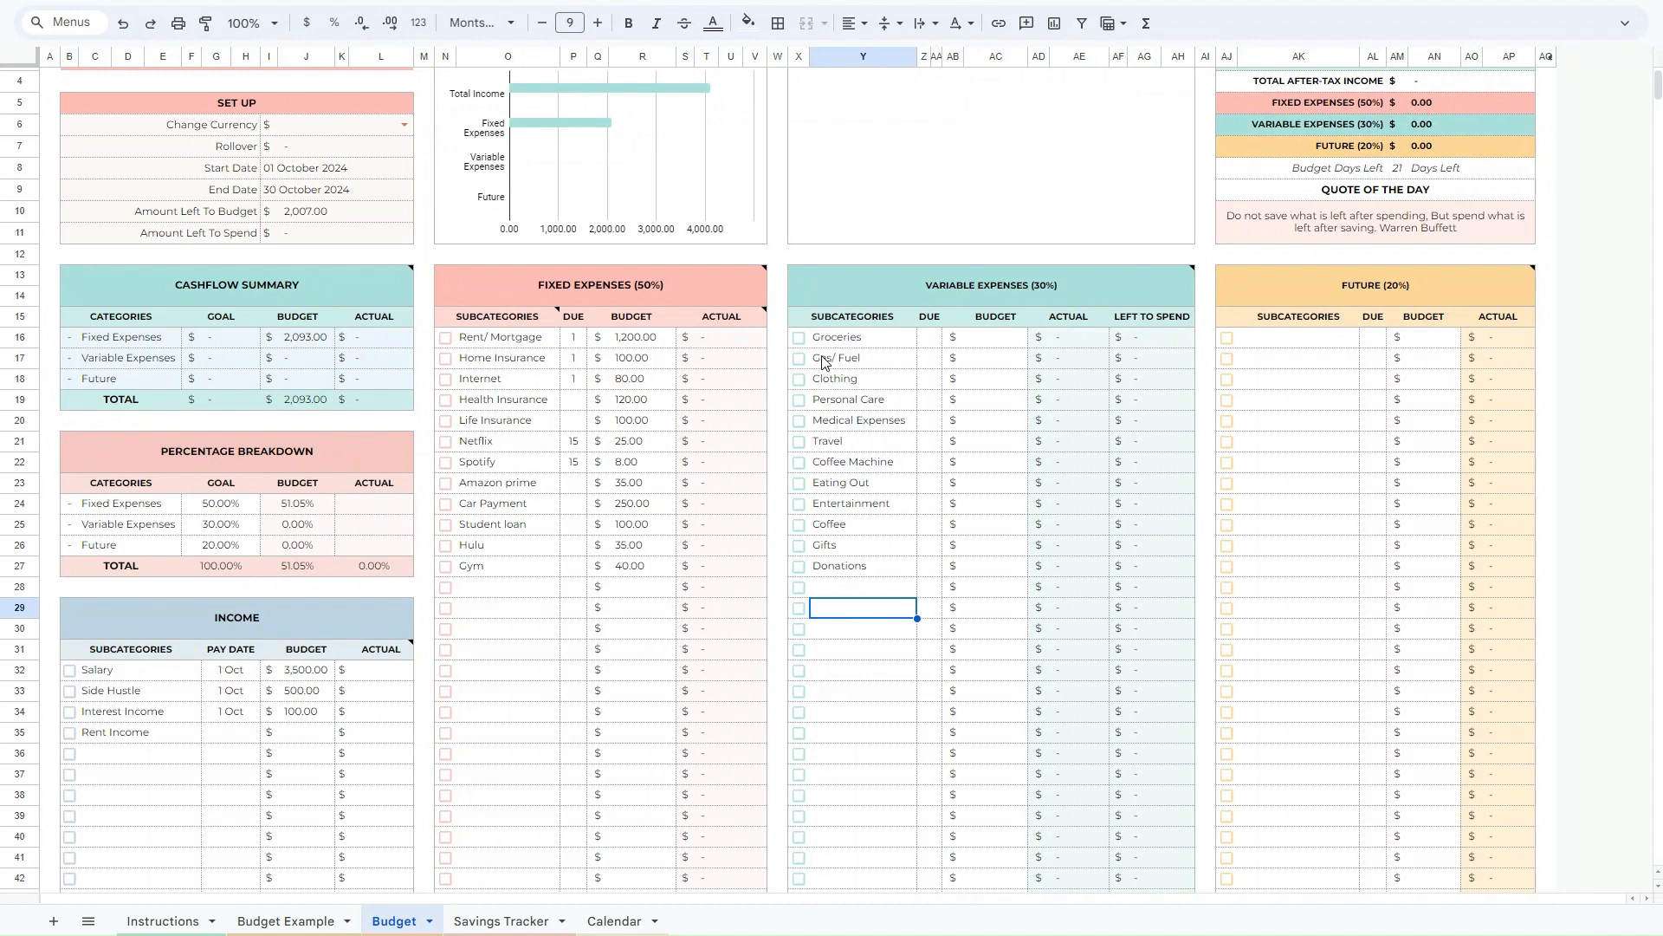
{"action": "left_click_drag", "start_coordinate": [836, 314], "coordinate": [839, 587]}
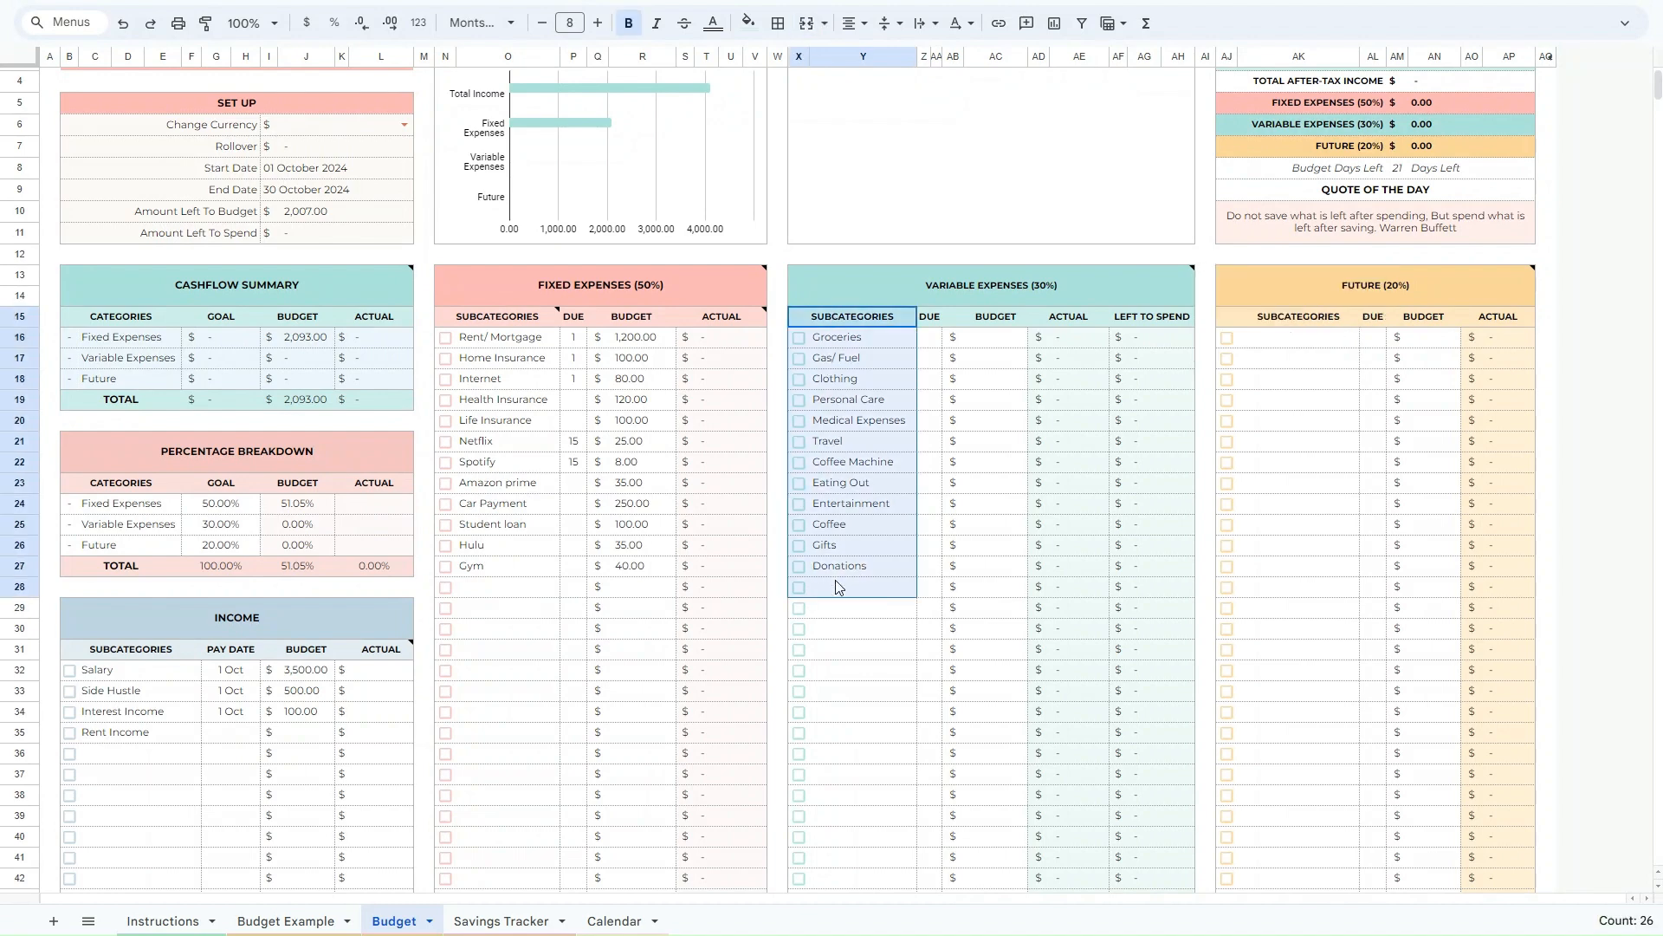
{"action": "left_click", "coordinate": [833, 587]}
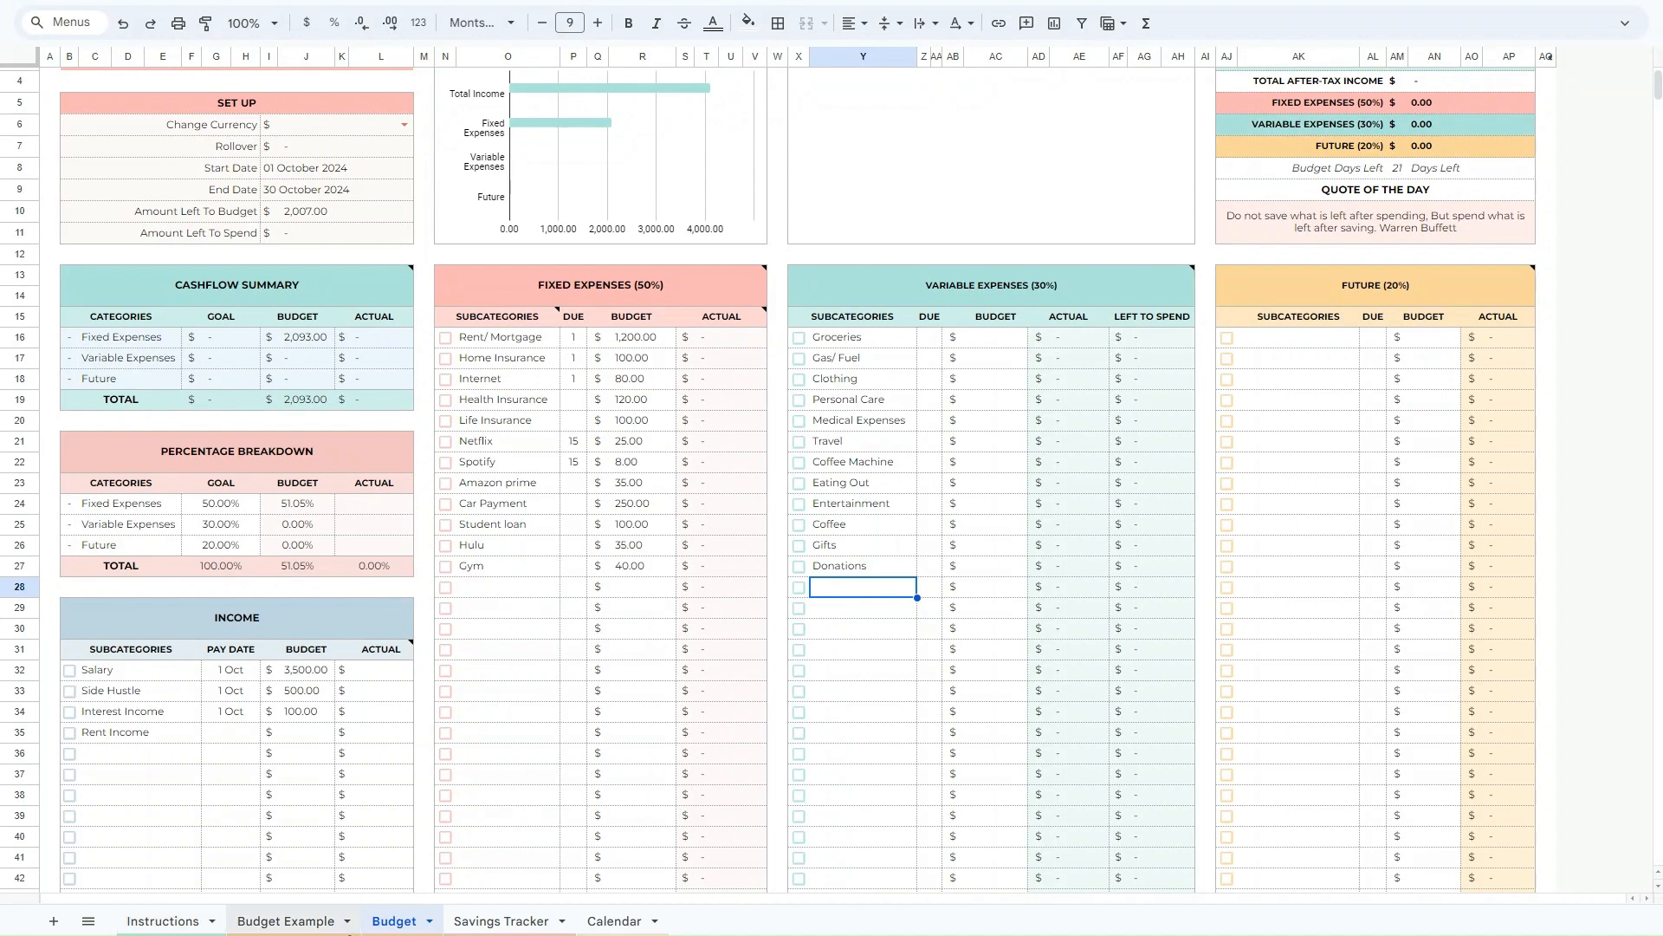
{"action": "type", "text": "Utilities"}
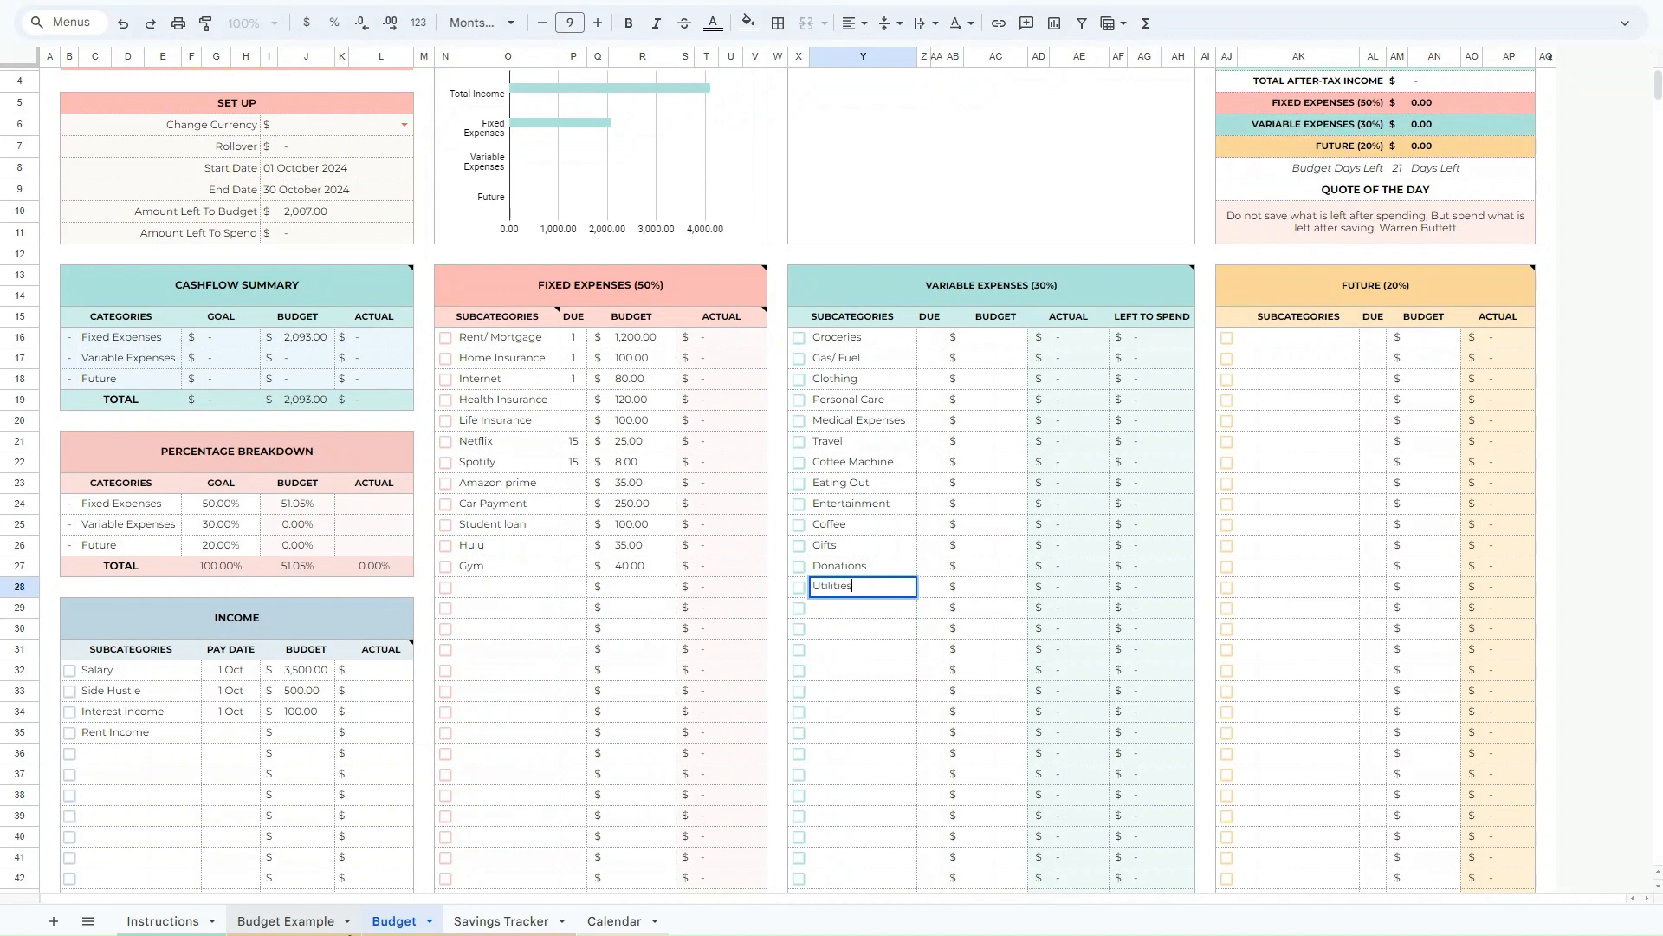
{"action": "key", "text": "Return"}
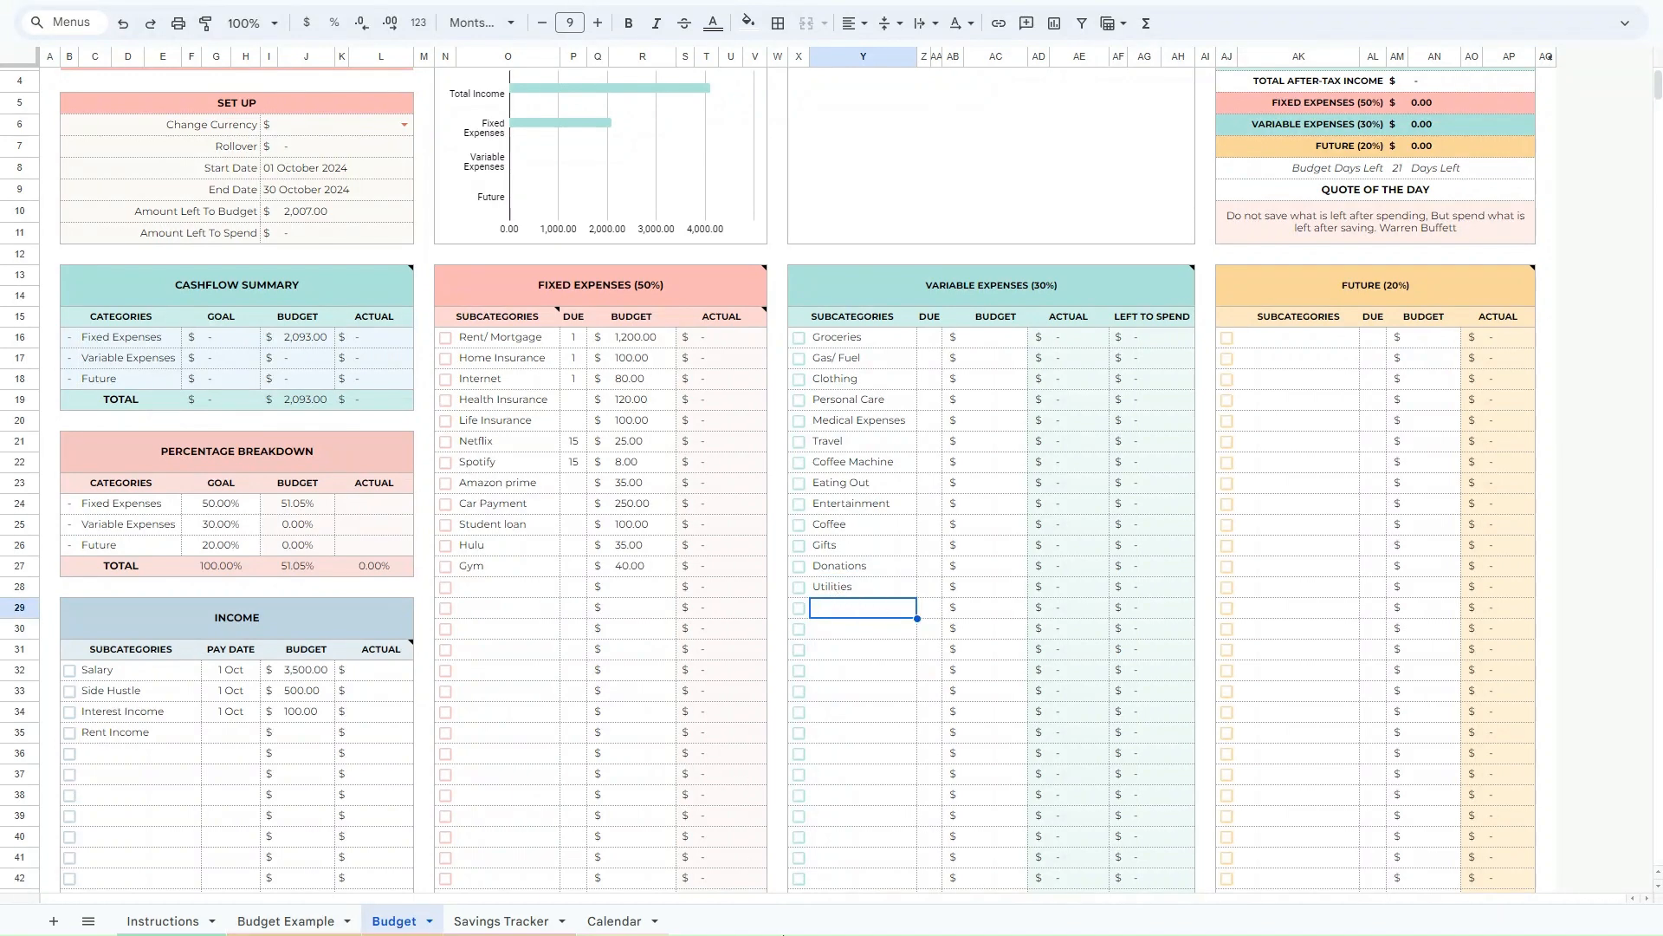
{"action": "type", "text": "Water"}
{"action": "key", "text": "Return"}
{"action": "type", "text": "Electr"}
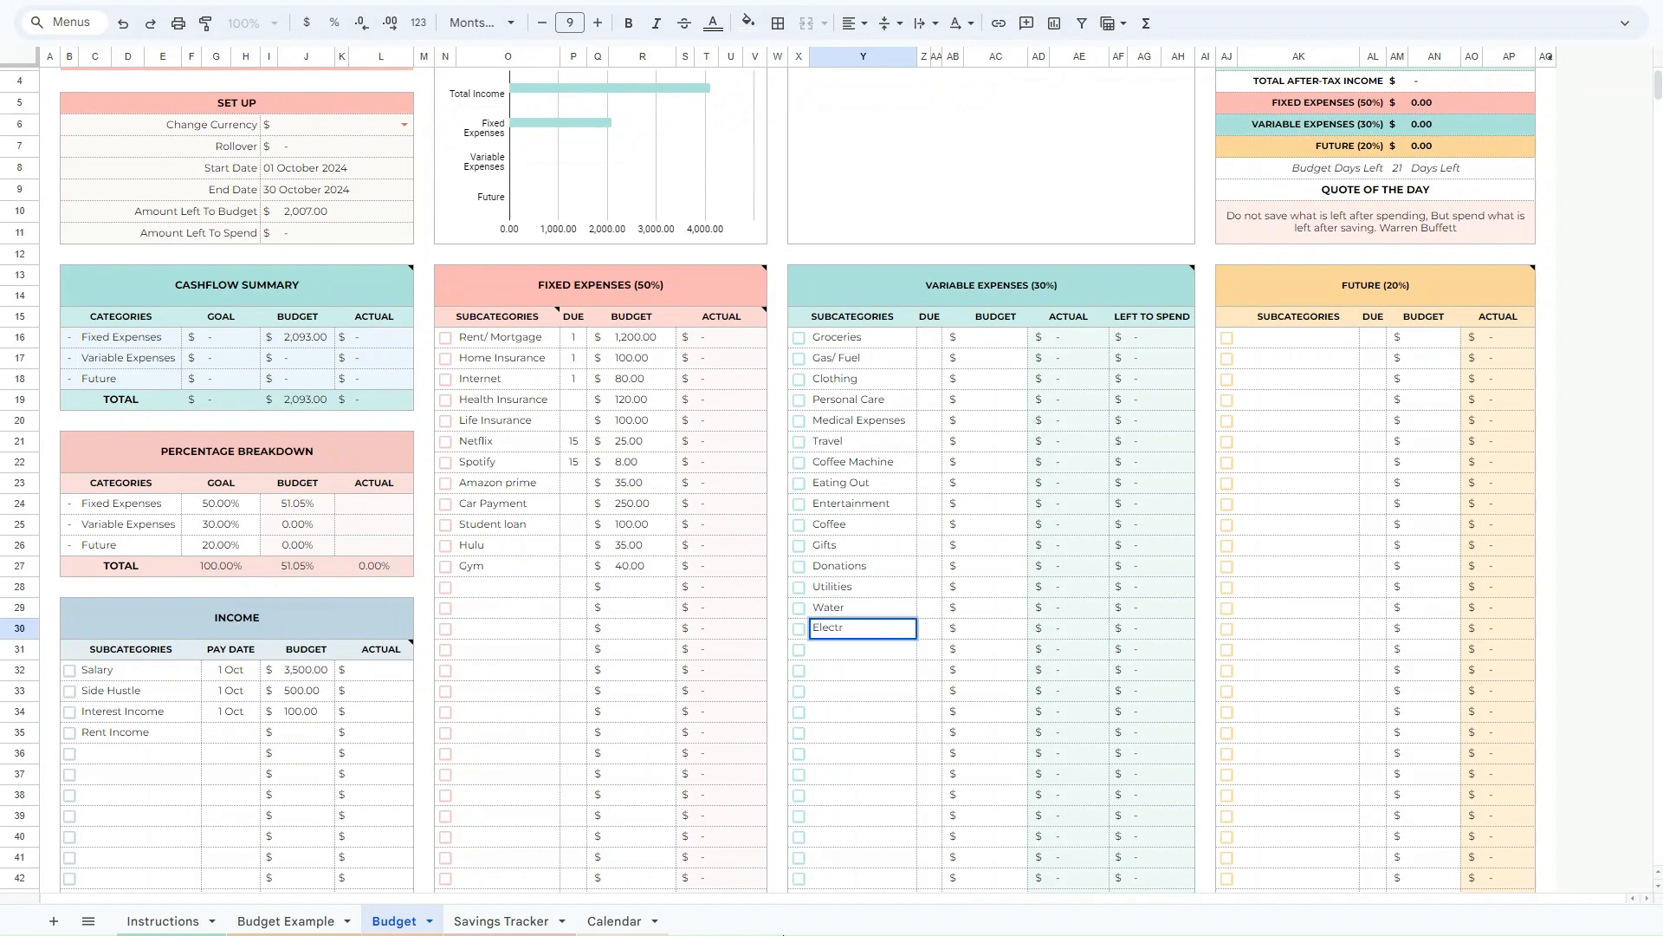
{"action": "type", "text": "icity"}
{"action": "key", "text": "Return"}
{"action": "key", "text": "ctrl+z"}
{"action": "key", "text": "ctrl+z"}
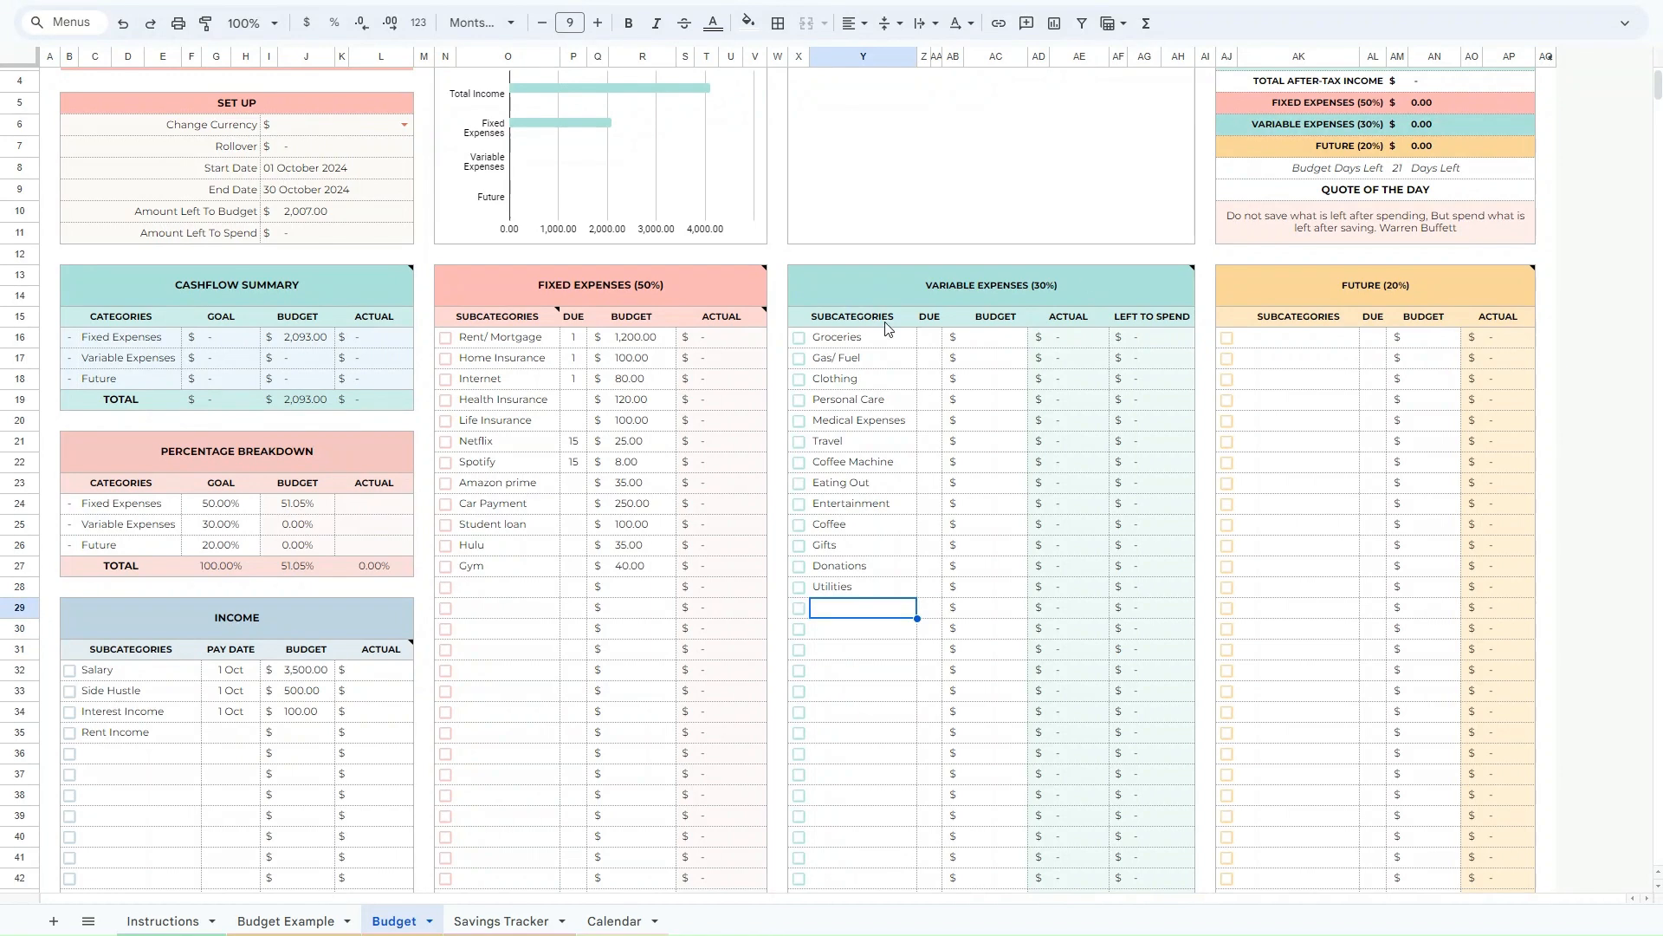
In the Variable Expenses table, set the due day of Utilities to 1 and the Groceries budget to 500.
{"action": "left_click", "coordinate": [922, 591]}
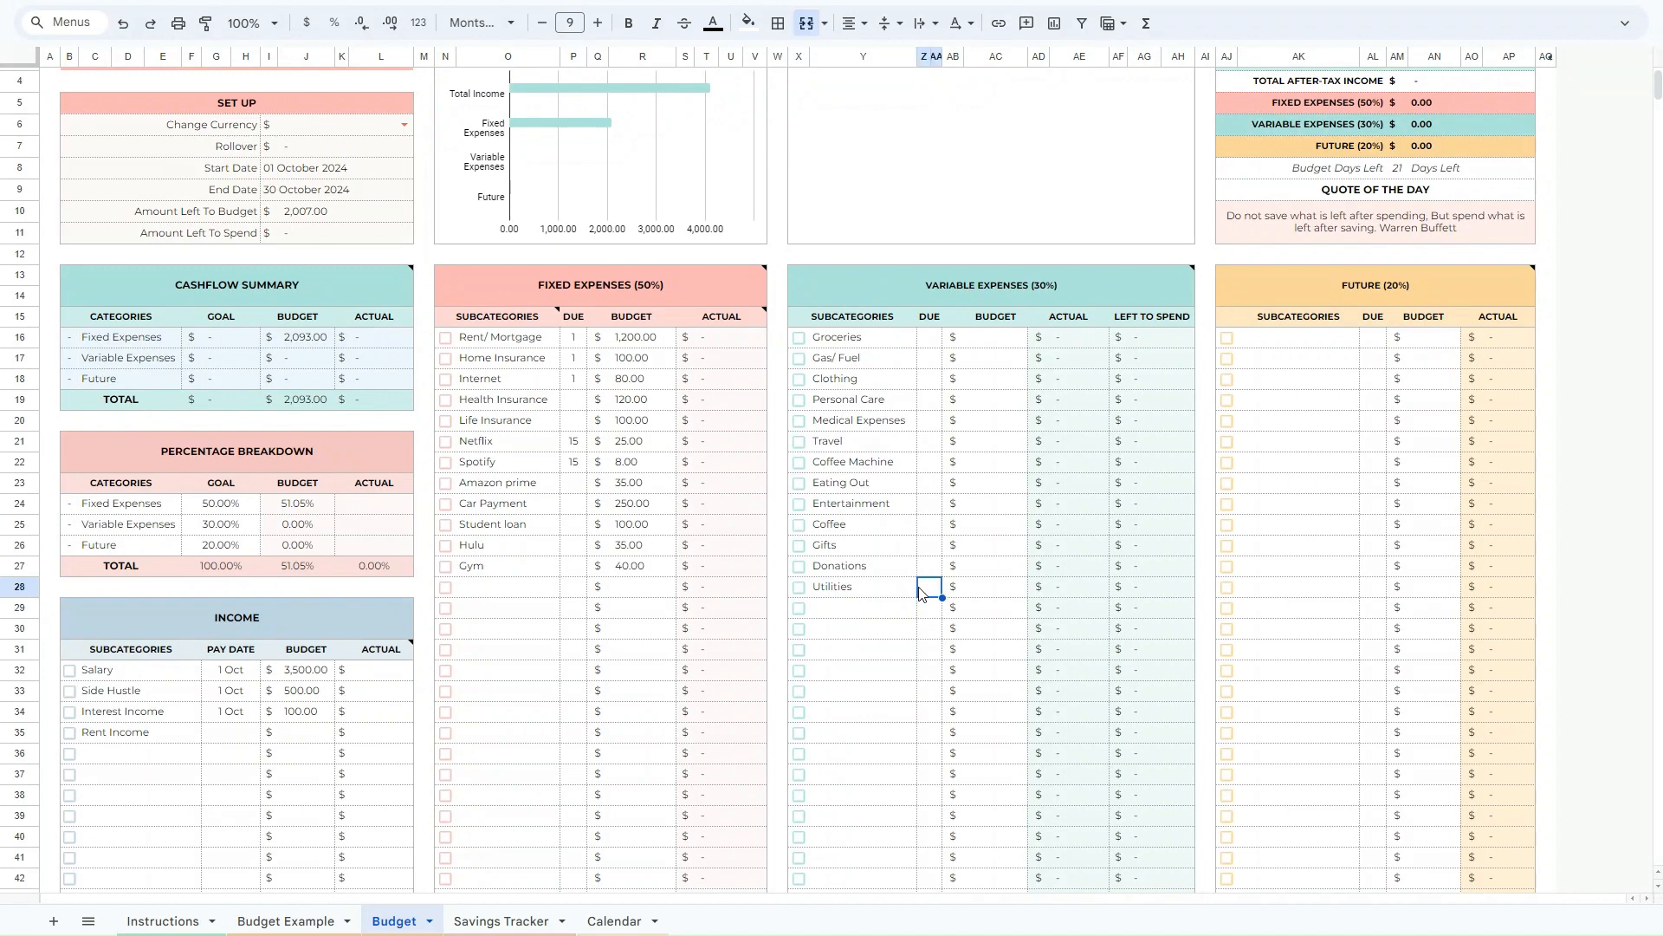
{"action": "type", "text": "1"}
{"action": "left_click", "coordinate": [996, 338]}
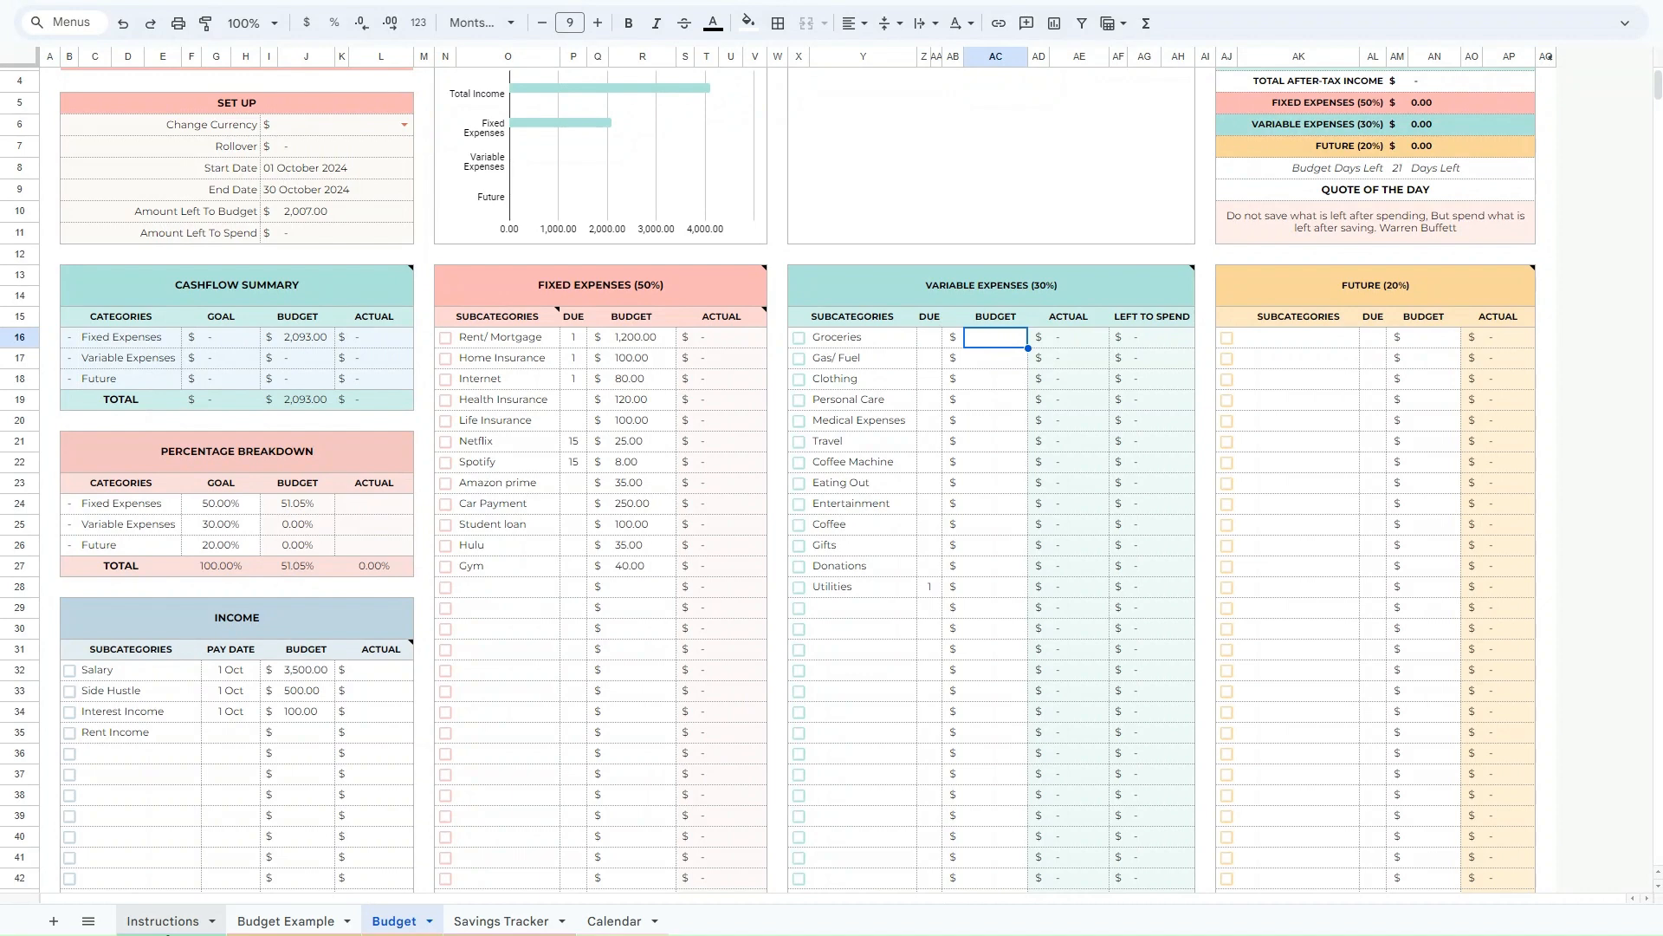
{"action": "type", "text": "500"}
{"action": "key", "text": "Return"}
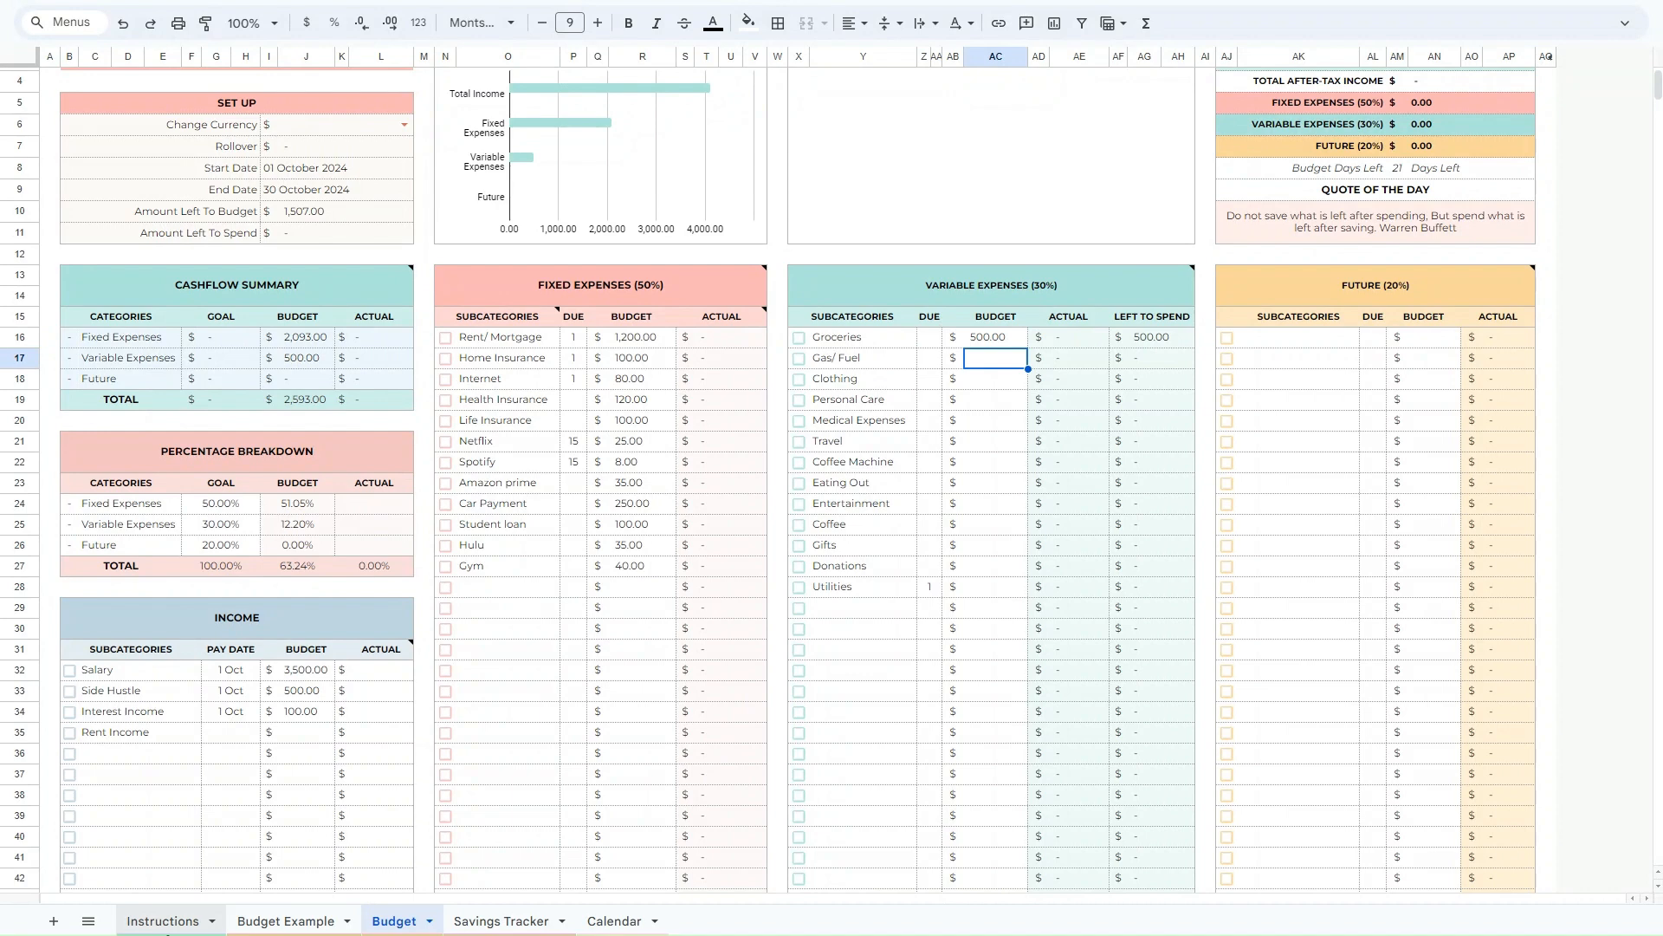
Enter the variable expense budgets: 120 for Gas/Fuel, 140 for Clothing and 100 for Personal Care.
{"action": "type", "text": "120"}
{"action": "key", "text": "Return"}
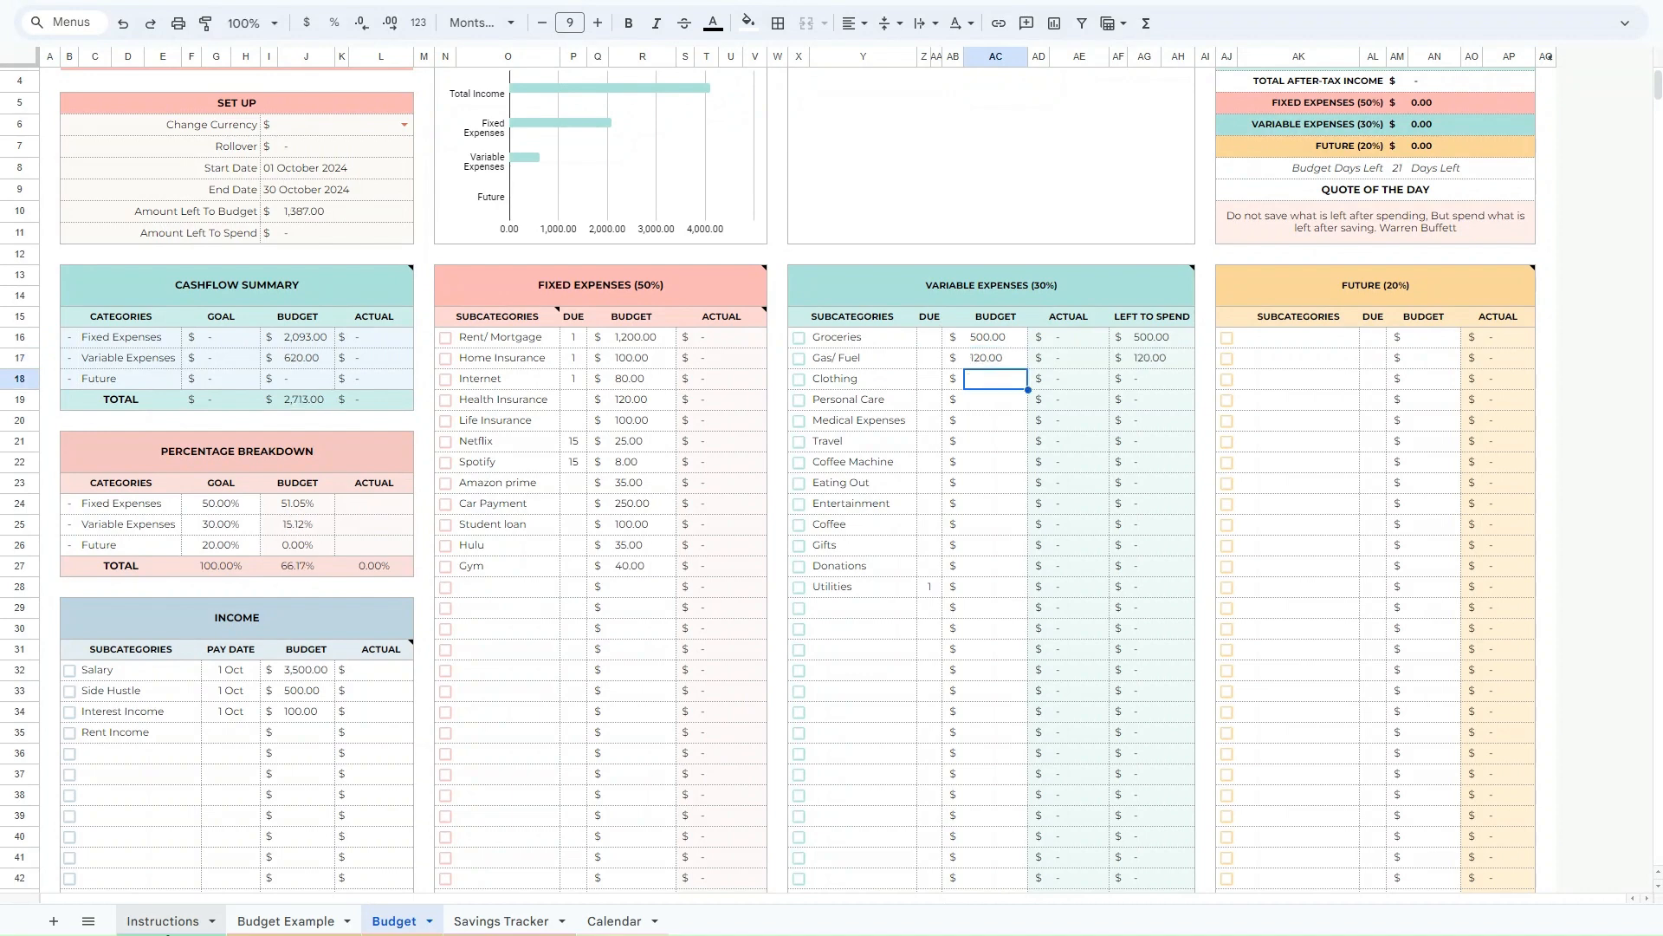
{"action": "type", "text": "140"}
{"action": "key", "text": "Return"}
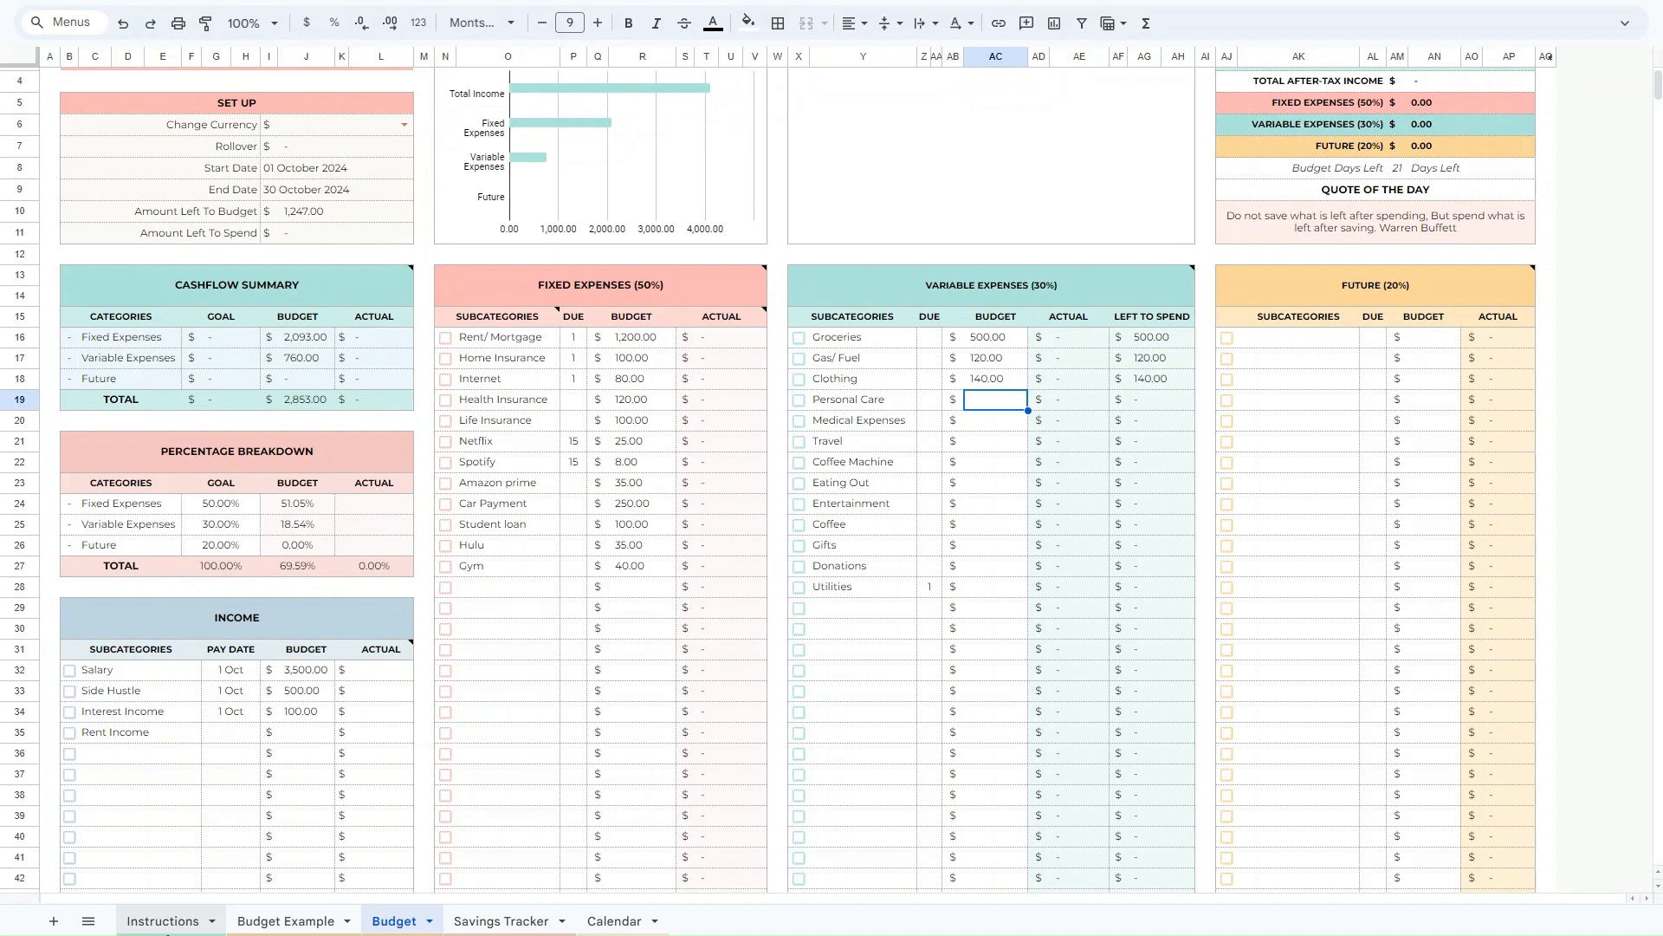
{"action": "type", "text": "100"}
{"action": "key", "text": "Return"}
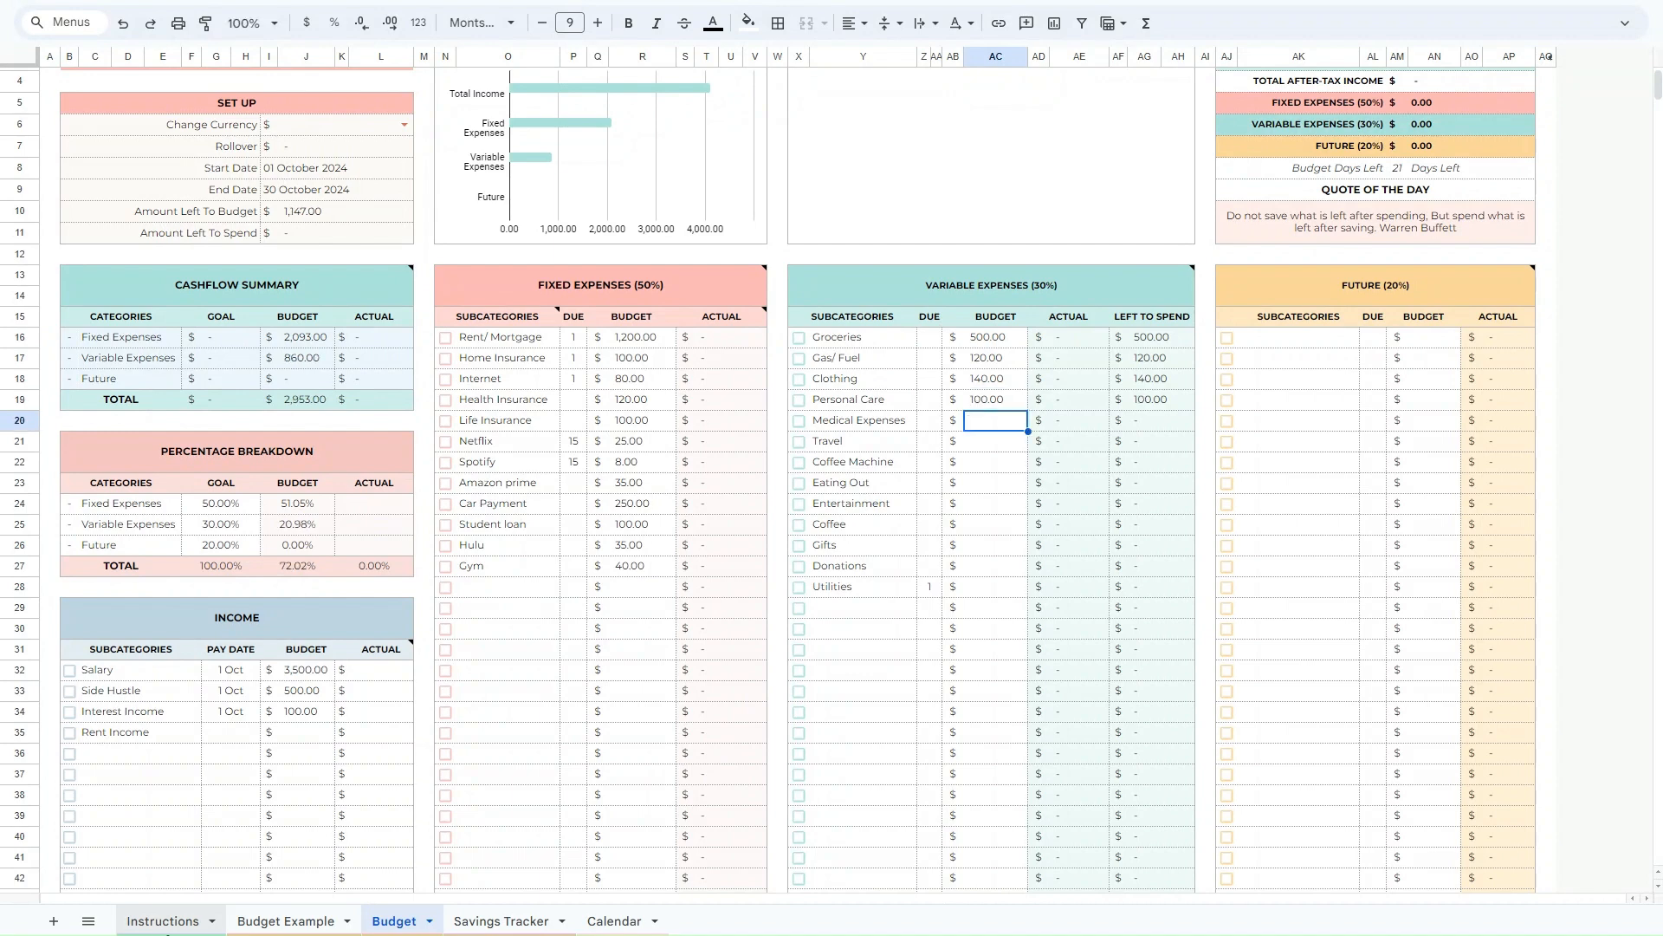
Enter the variable expense budgets: 25 for Medical Expenses, 0 for Travel, 0 for Coffee Machine and 120 for Eating Out.
{"action": "type", "text": "25"}
{"action": "key", "text": "Return"}
{"action": "type", "text": "0"}
{"action": "key", "text": "Return"}
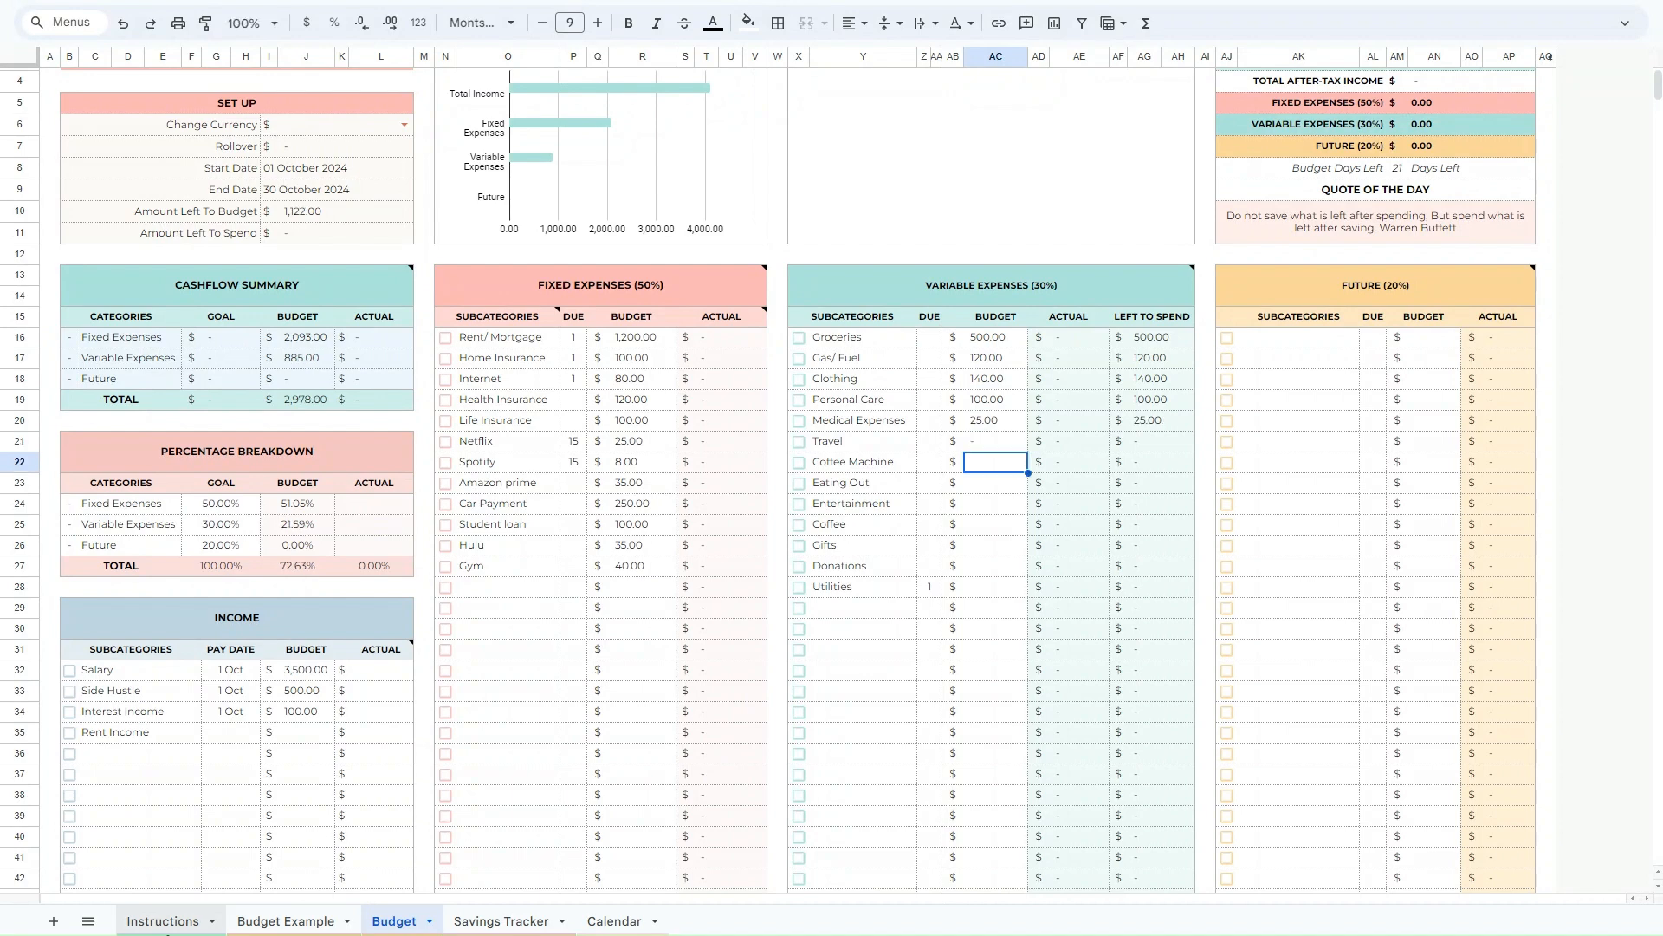
{"action": "type", "text": "0"}
{"action": "key", "text": "Return"}
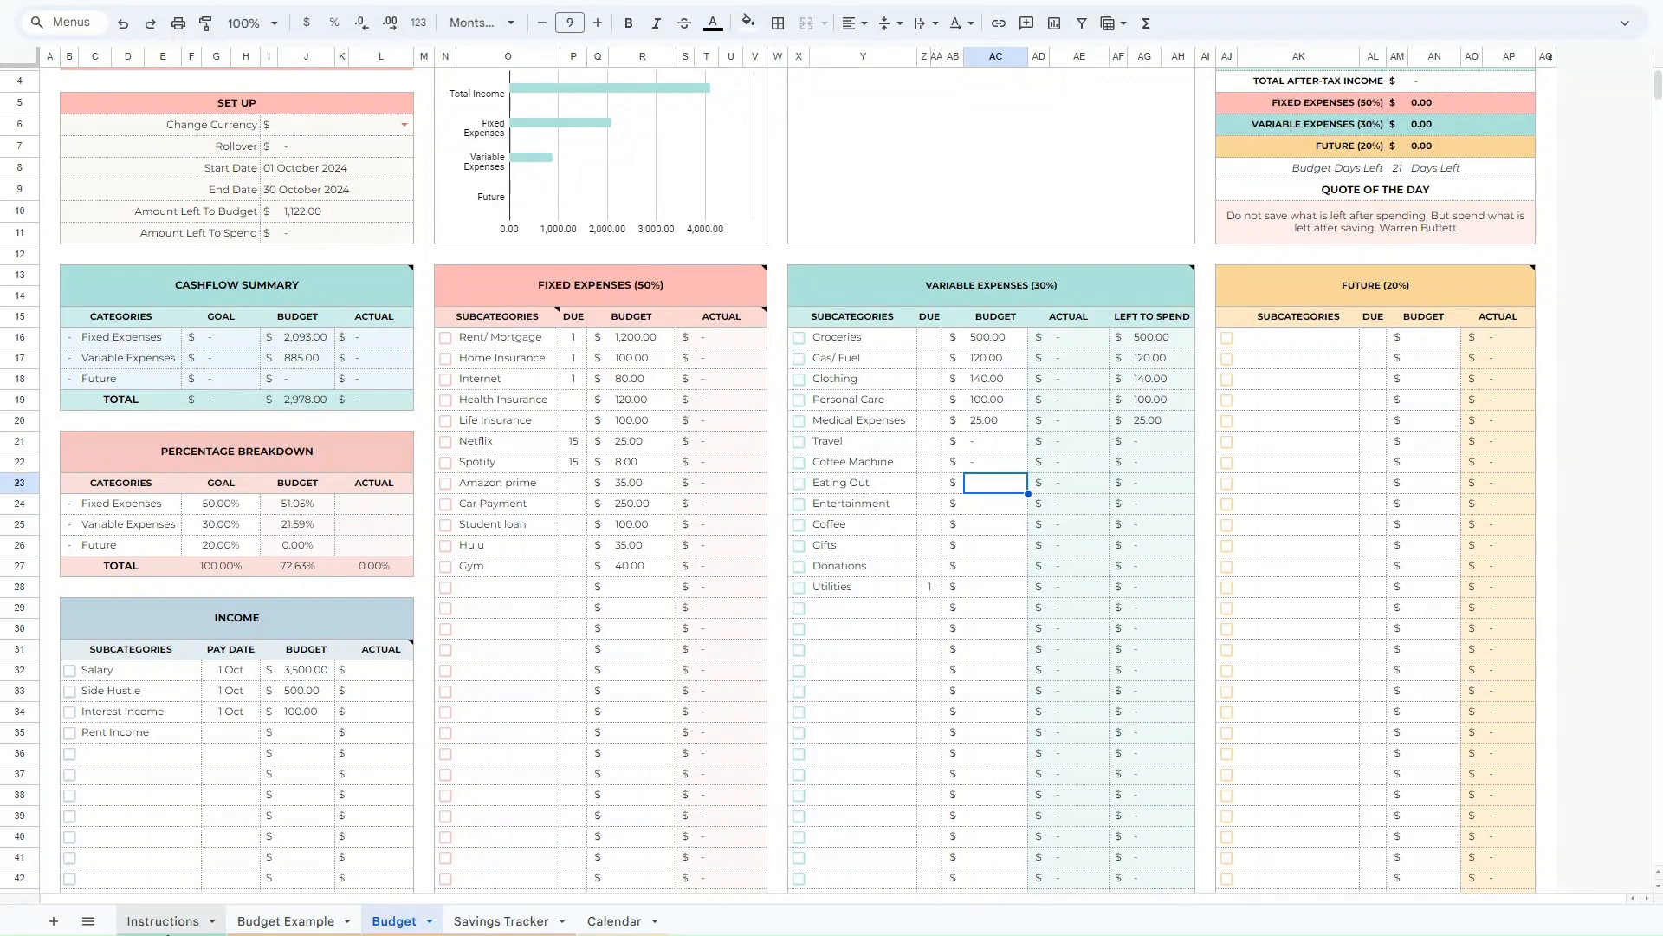
{"action": "type", "text": "120"}
{"action": "key", "text": "Return"}
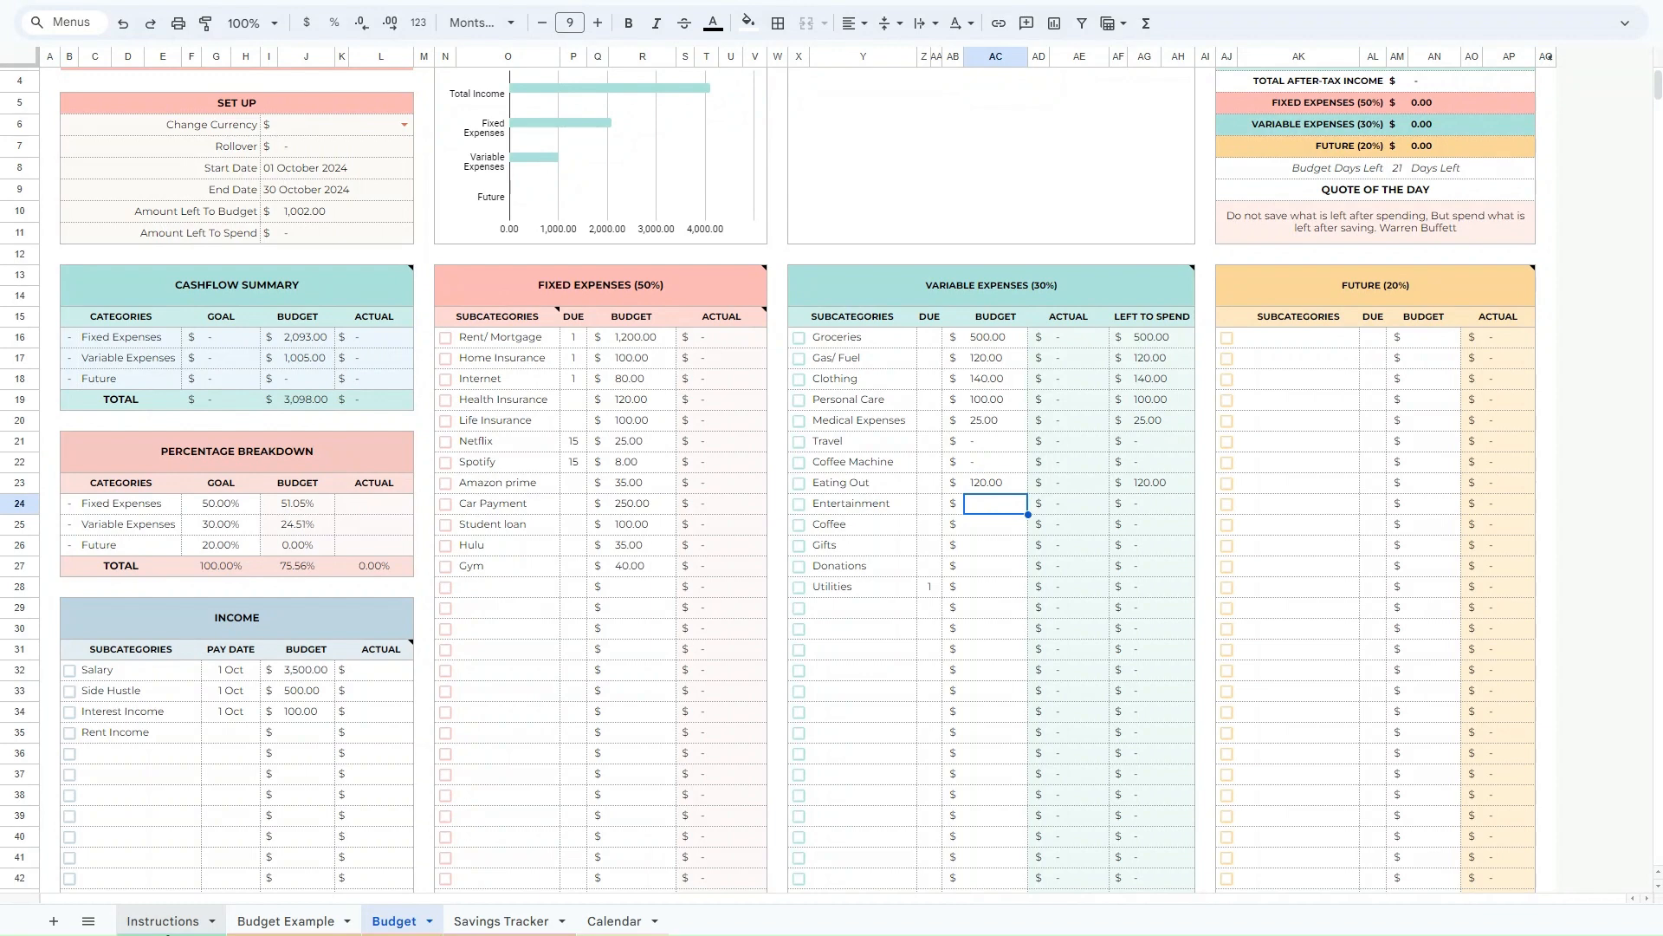
Enter the variable expense budgets: 0 for Entertainment, 25 for Coffee, 0 for Gifts, 0 for Donations and 100 for Utilities.
{"action": "type", "text": "0"}
{"action": "key", "text": "Return"}
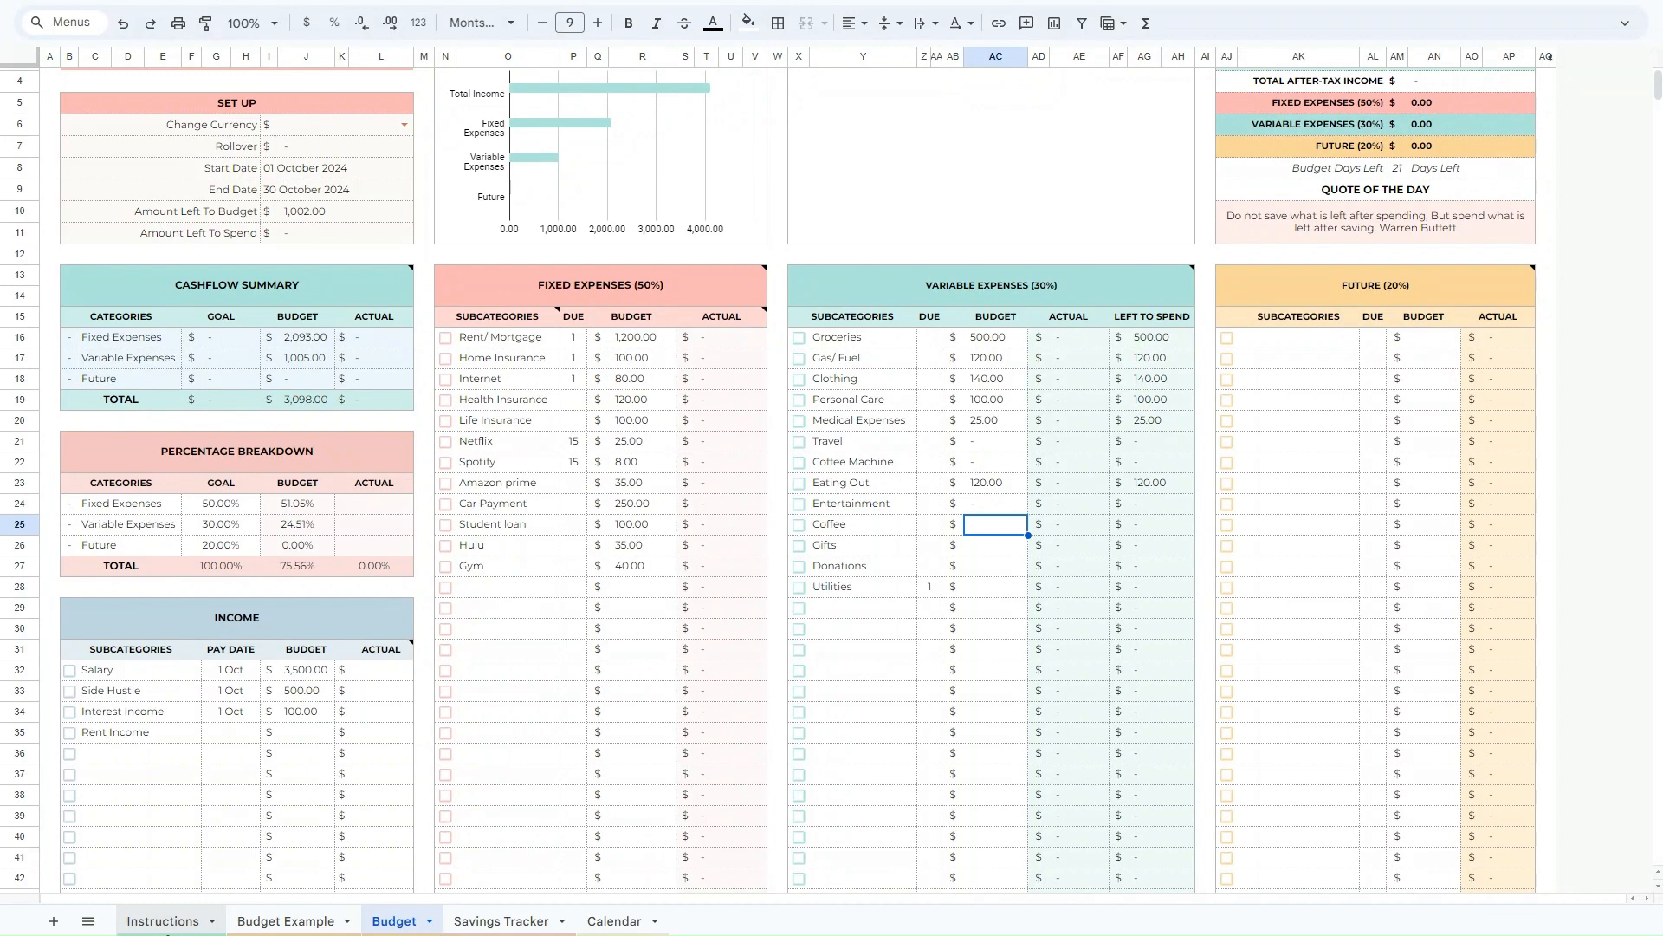
{"action": "type", "text": "25"}
{"action": "key", "text": "Return"}
{"action": "type", "text": "0"}
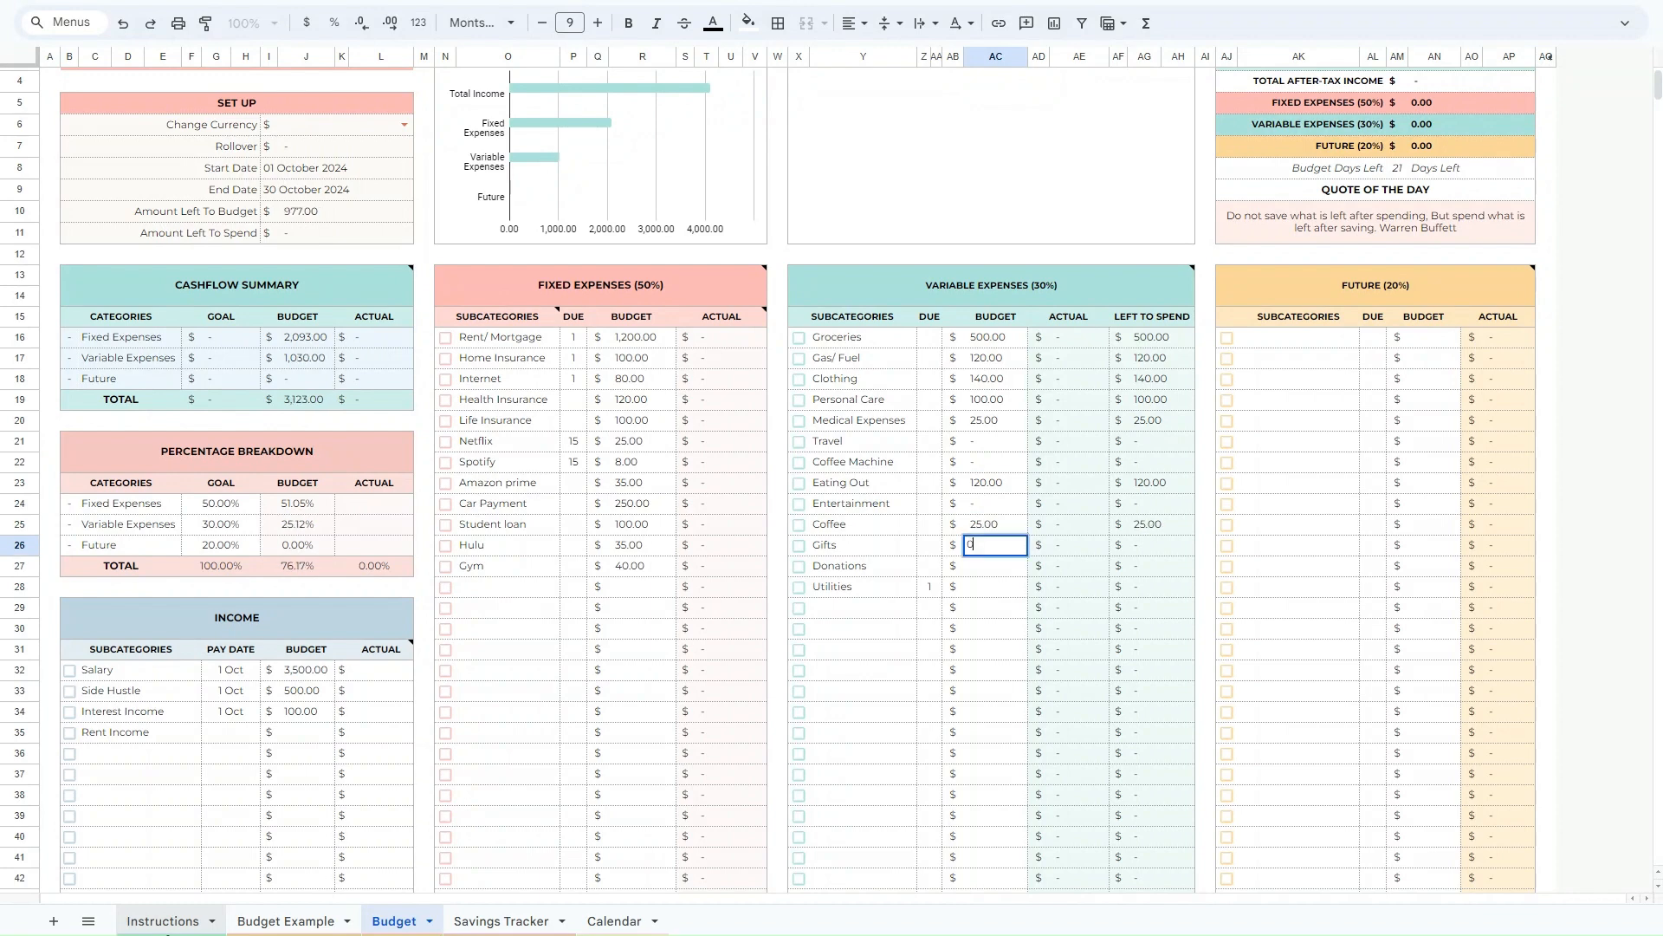
{"action": "key", "text": "Return"}
{"action": "type", "text": "0"}
{"action": "key", "text": "Return"}
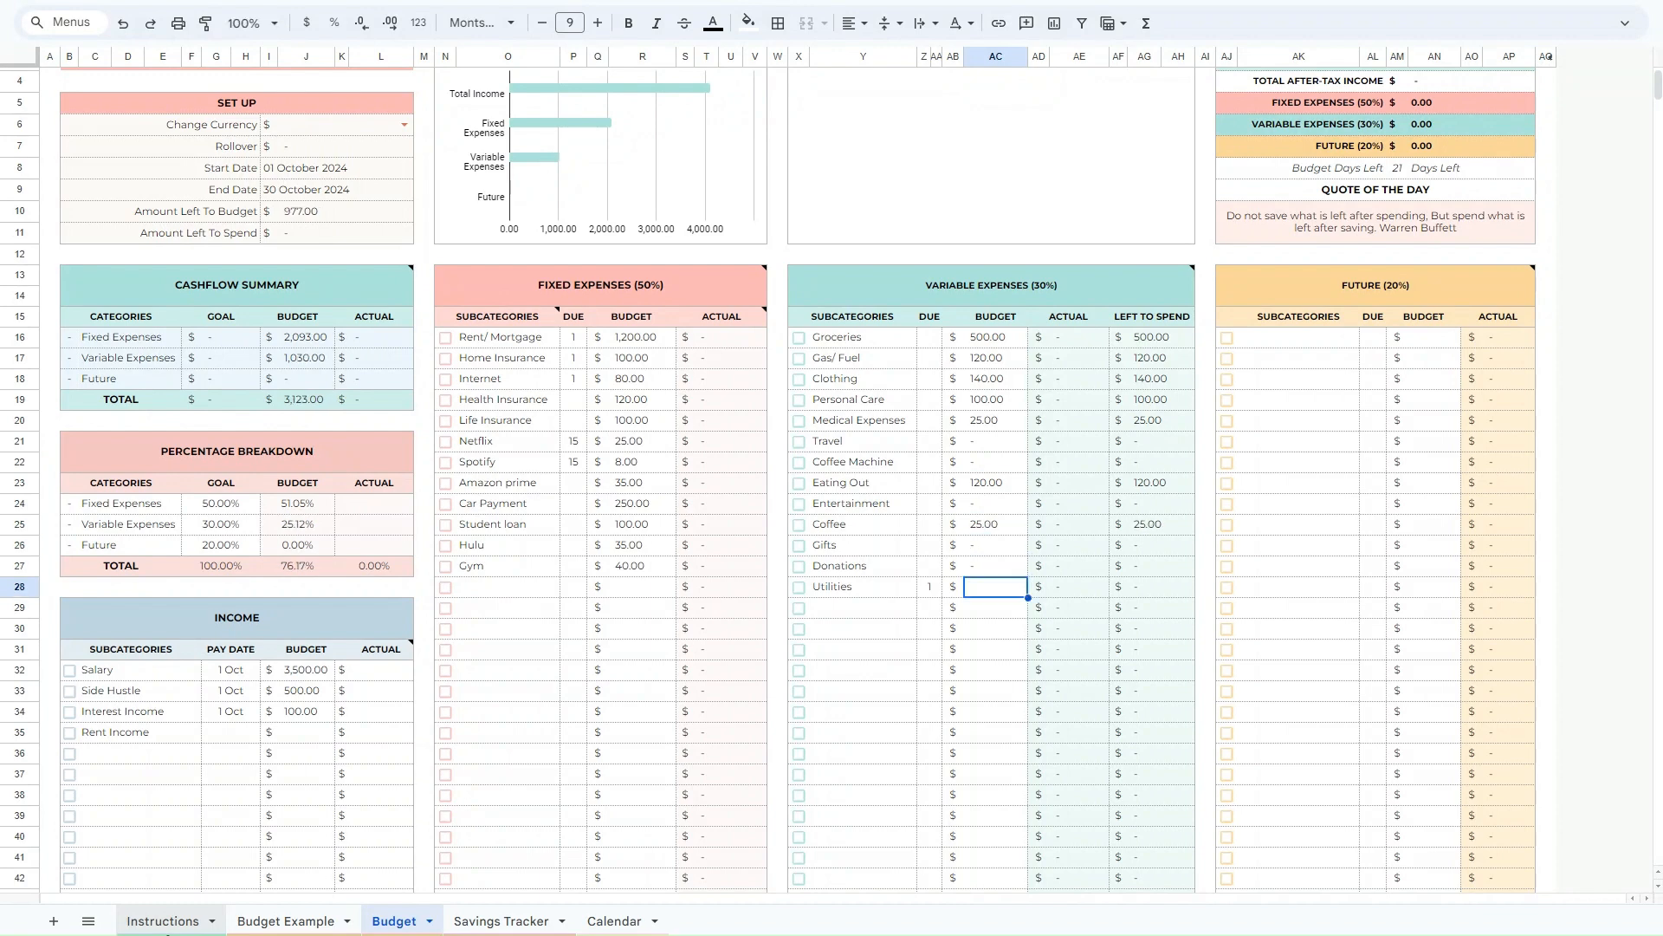
{"action": "type", "text": "100"}
{"action": "key", "text": "Return"}
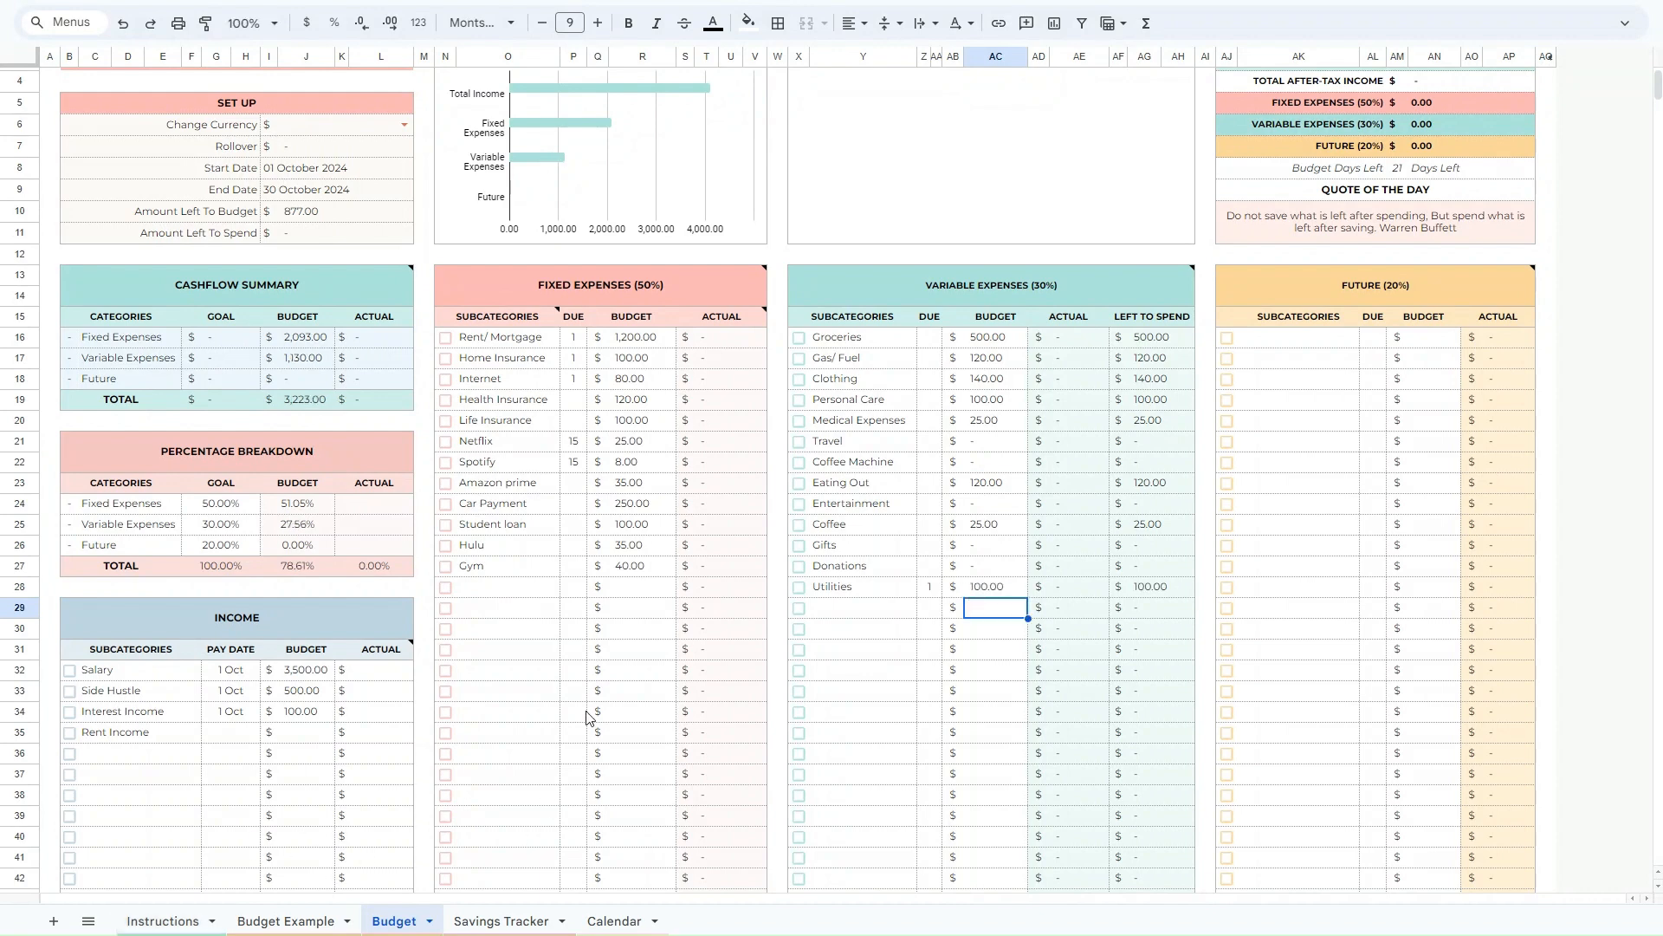
{"action": "left_click", "coordinate": [1298, 442]}
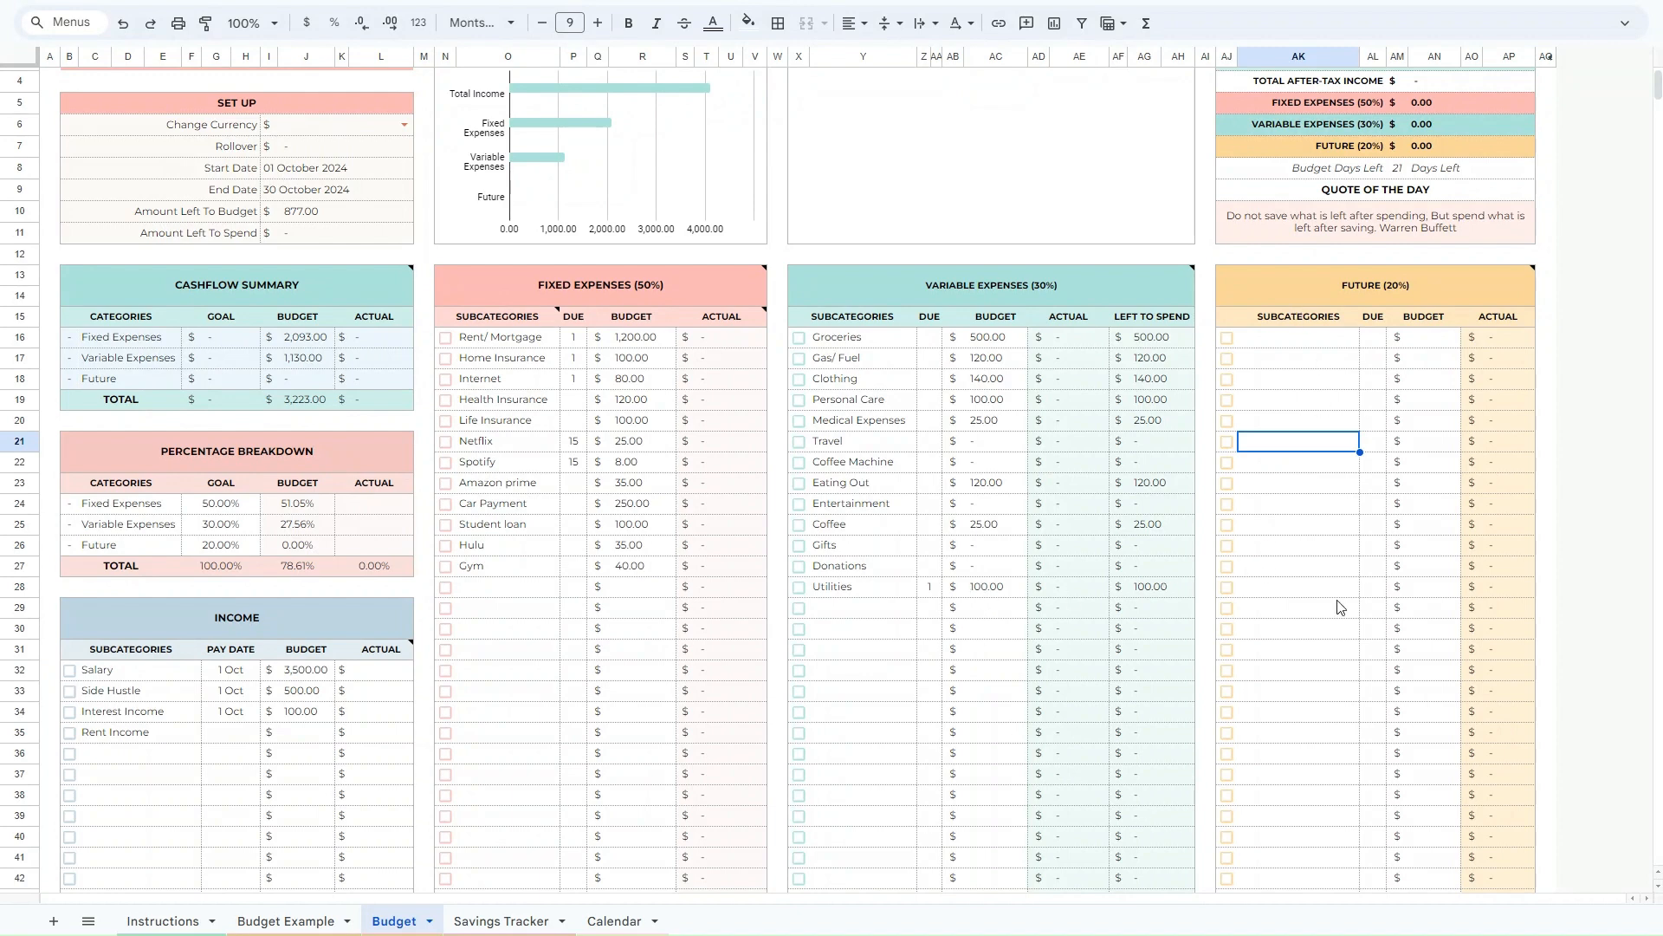
{"action": "mouse_move", "coordinate": [1294, 299]}
{"action": "left_click_drag", "start_coordinate": [1297, 483], "coordinate": [1288, 587]}
{"action": "left_click", "coordinate": [1294, 342]}
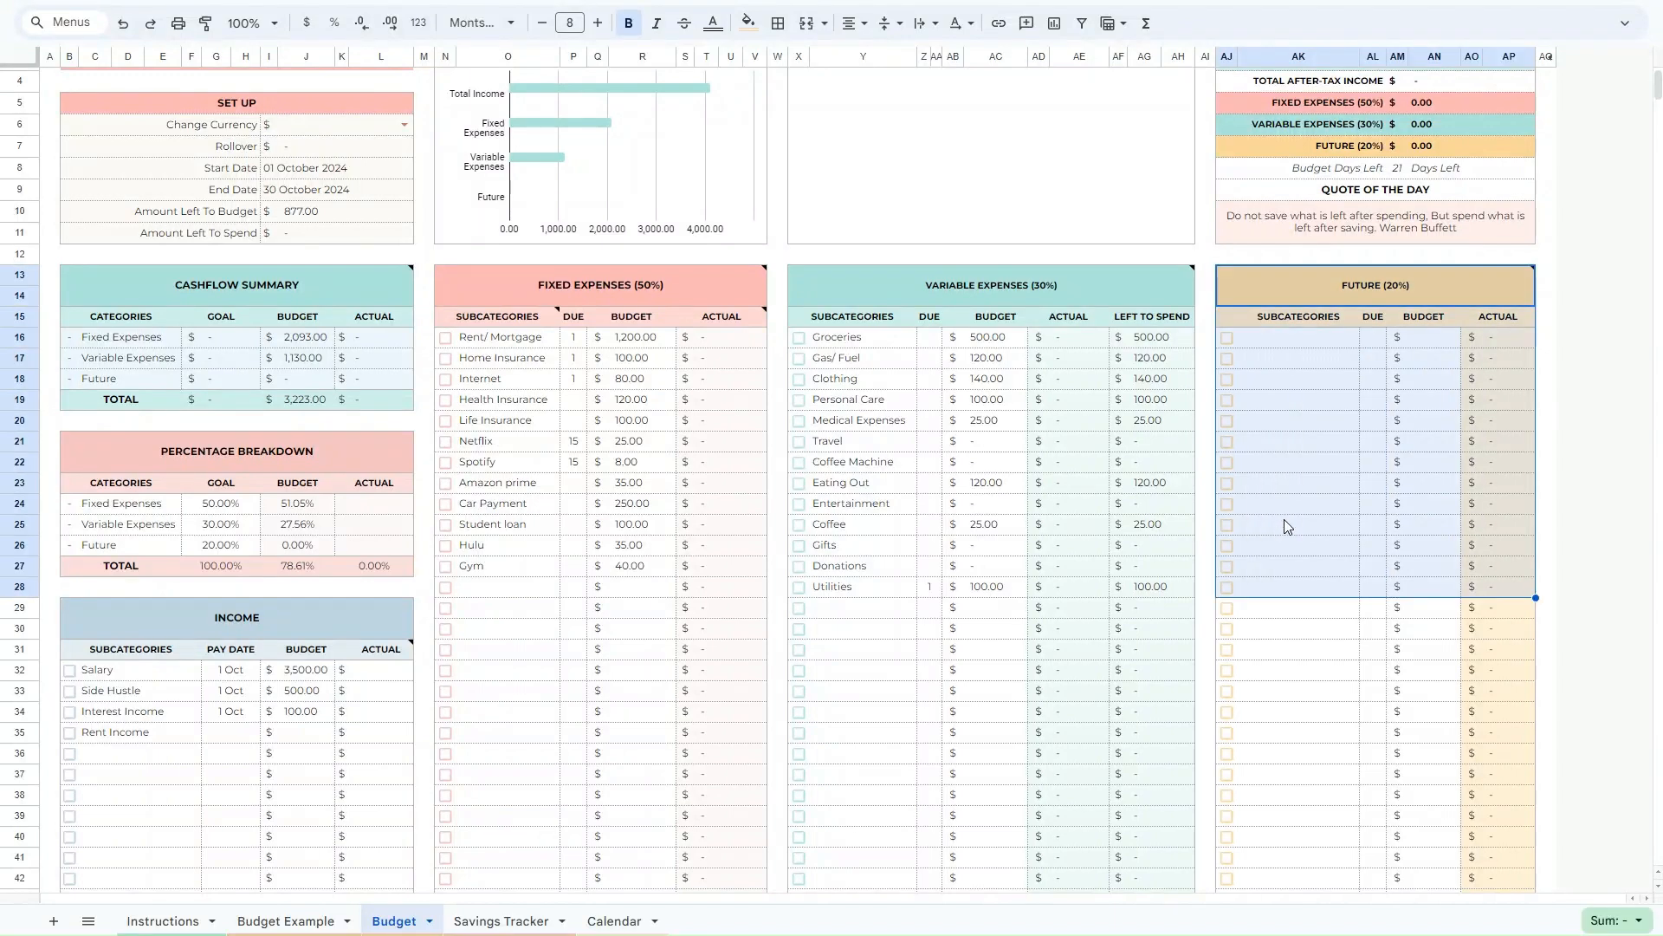
{"action": "left_click", "coordinate": [1285, 525]}
{"action": "left_click_drag", "start_coordinate": [1256, 294], "coordinate": [1263, 387]}
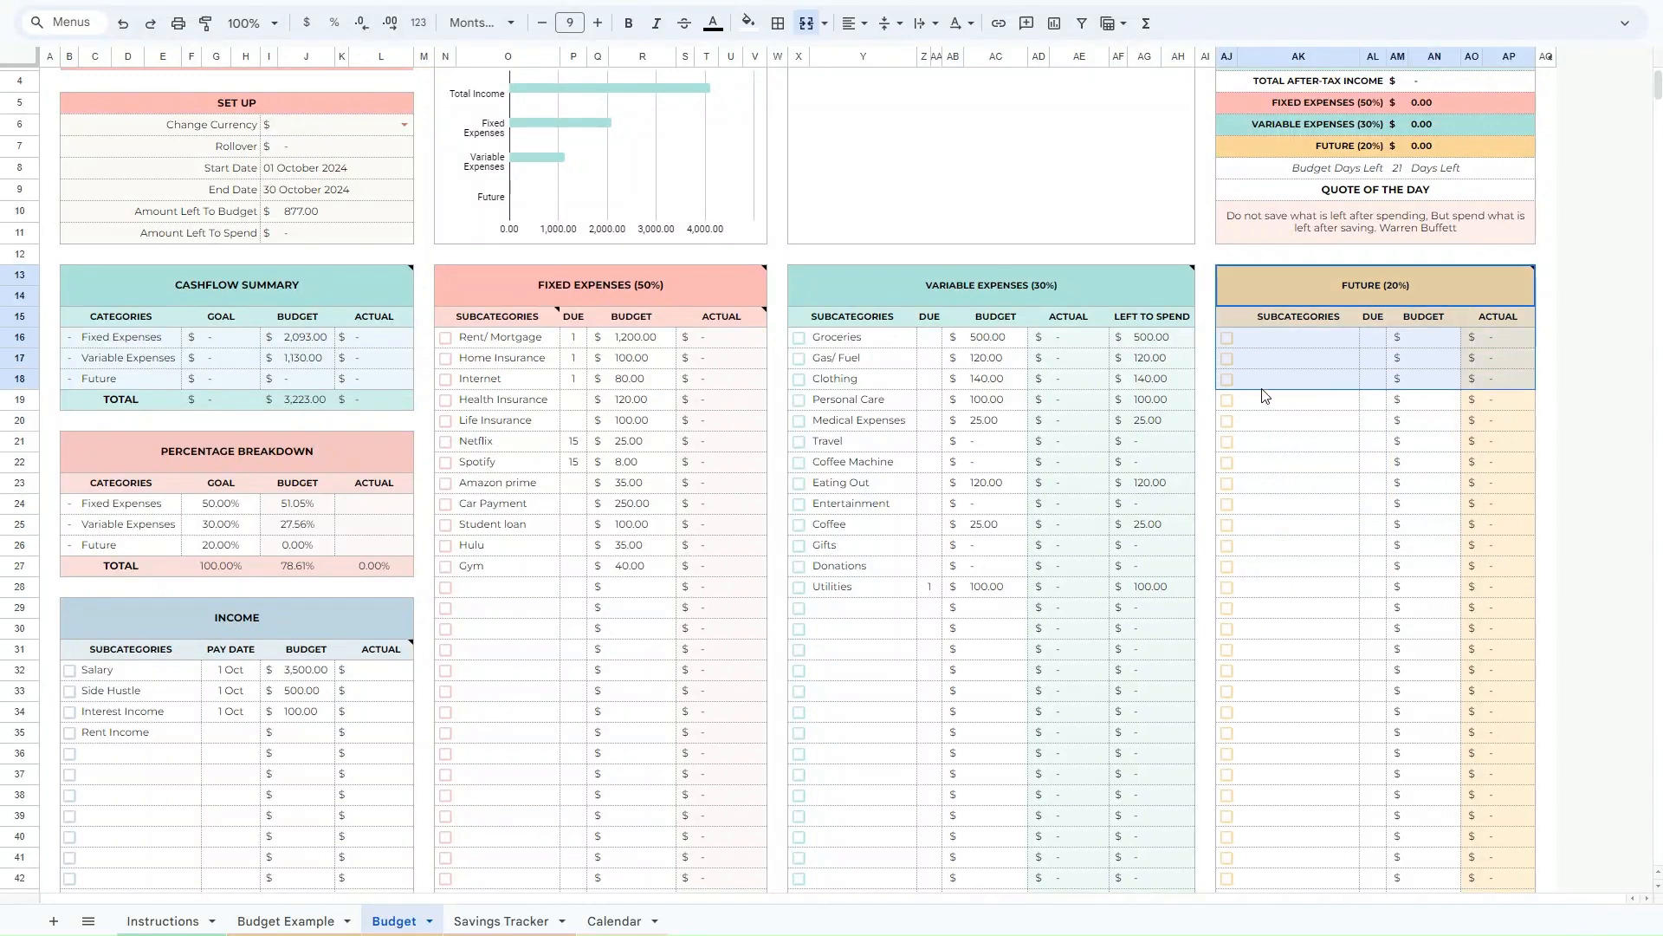
List Emergency Fund, Christmas and New Car as the first three subcategories of the Future table.
{"action": "left_click", "coordinate": [1276, 340]}
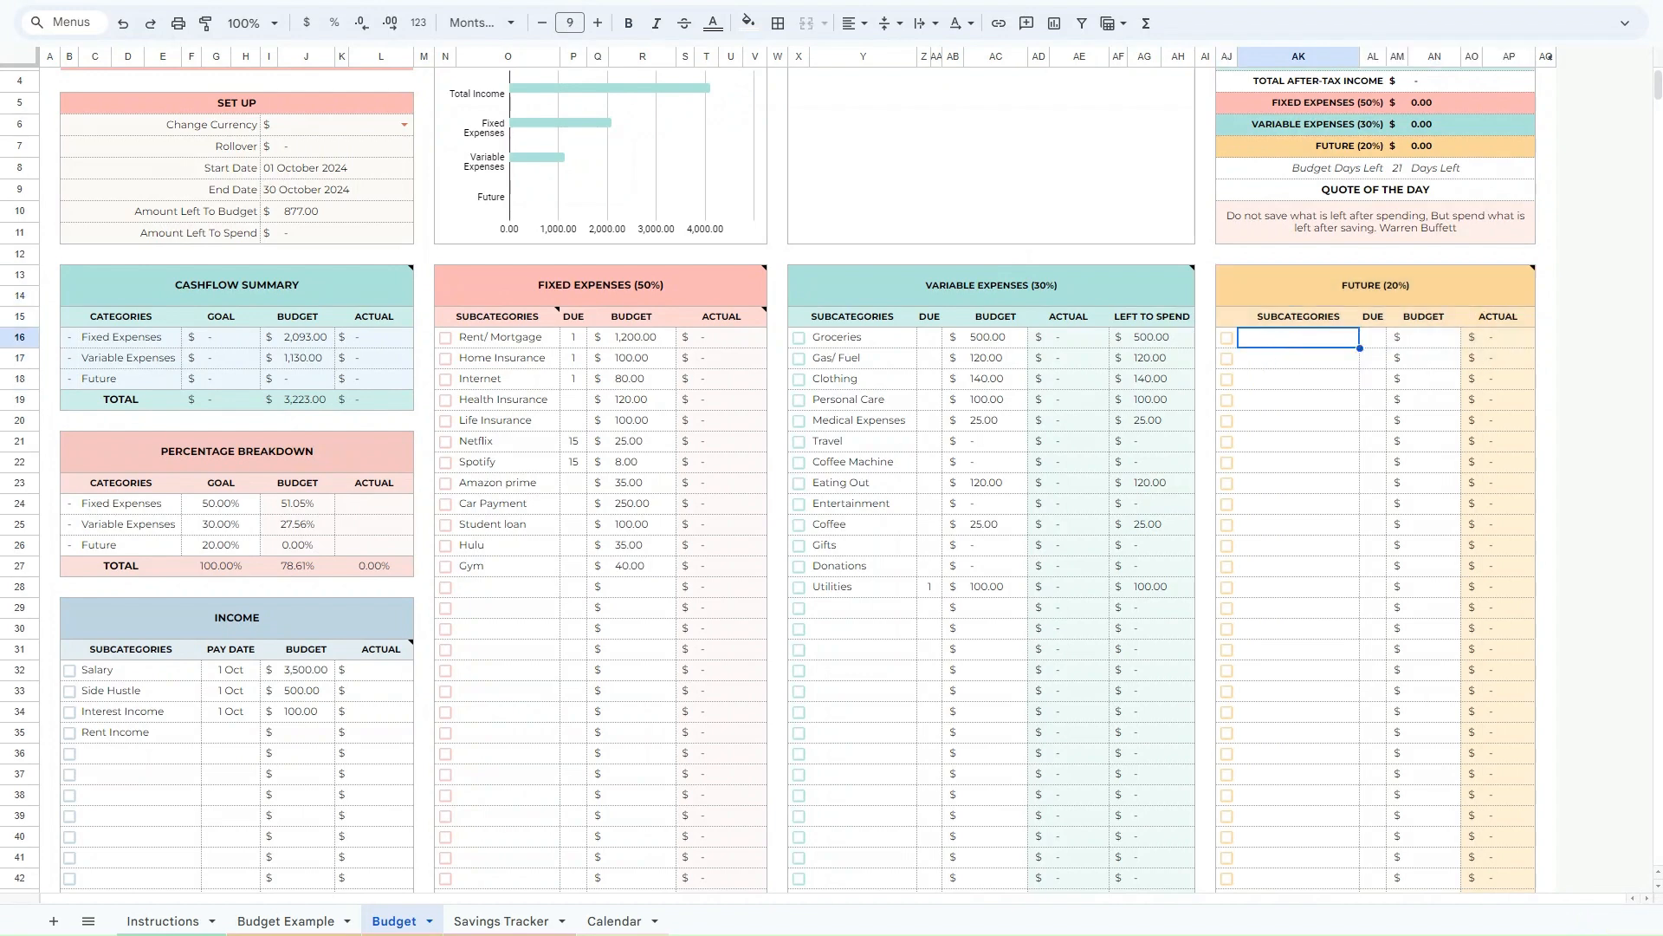
{"action": "type", "text": "Emergency Fund"}
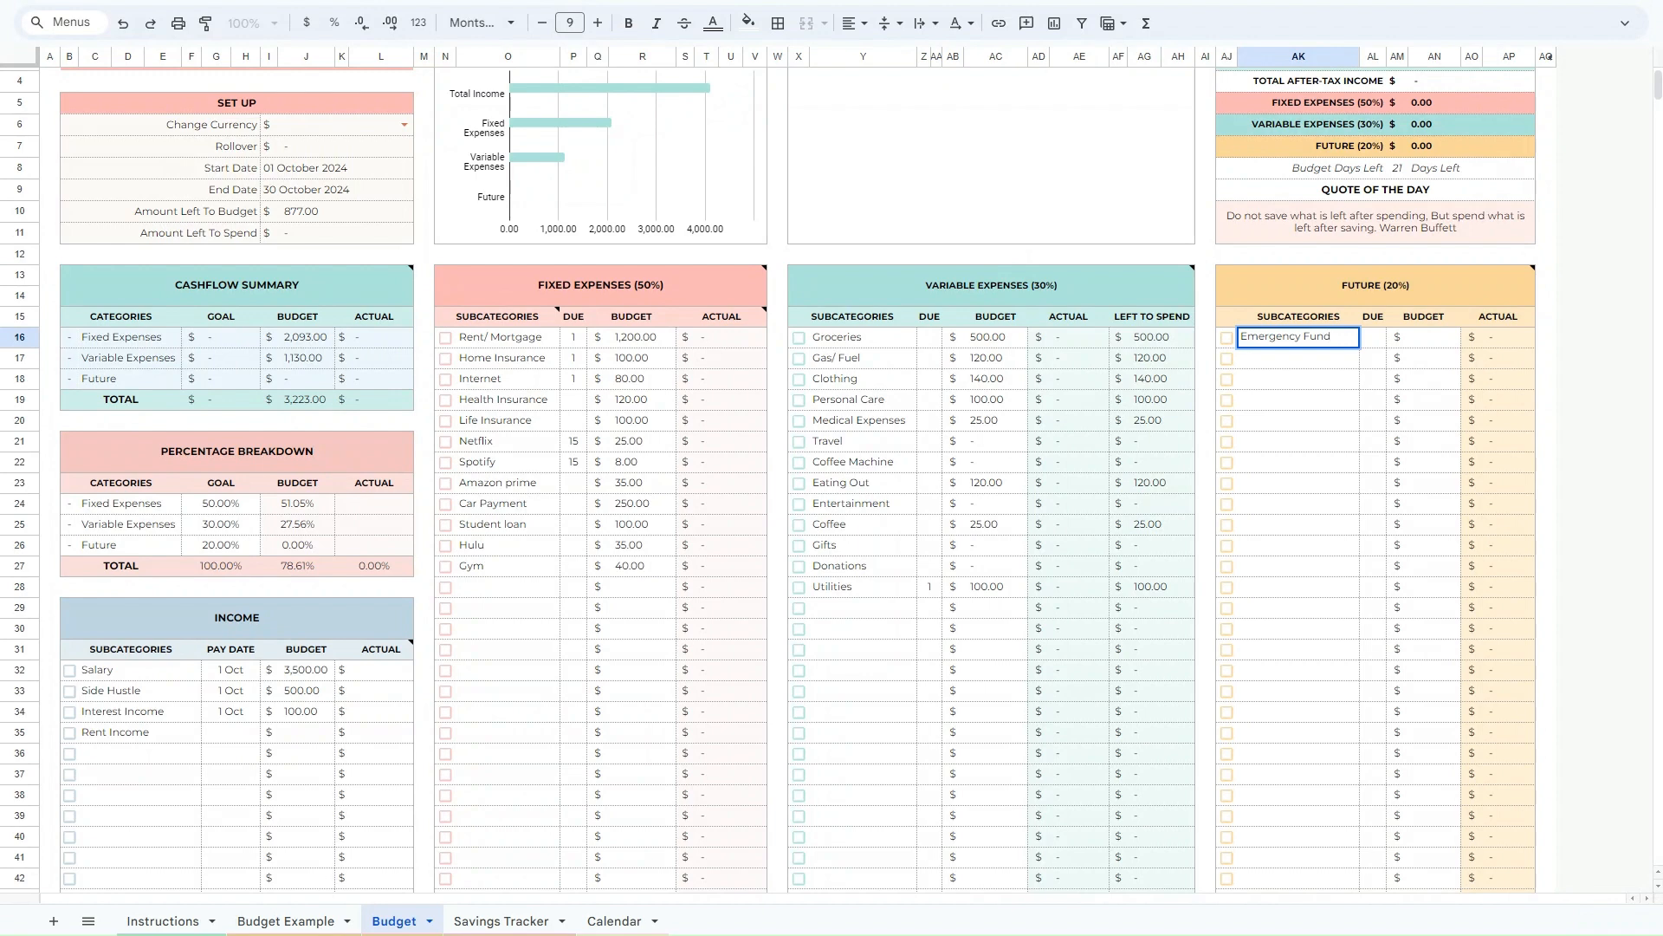
{"action": "key", "text": "Return"}
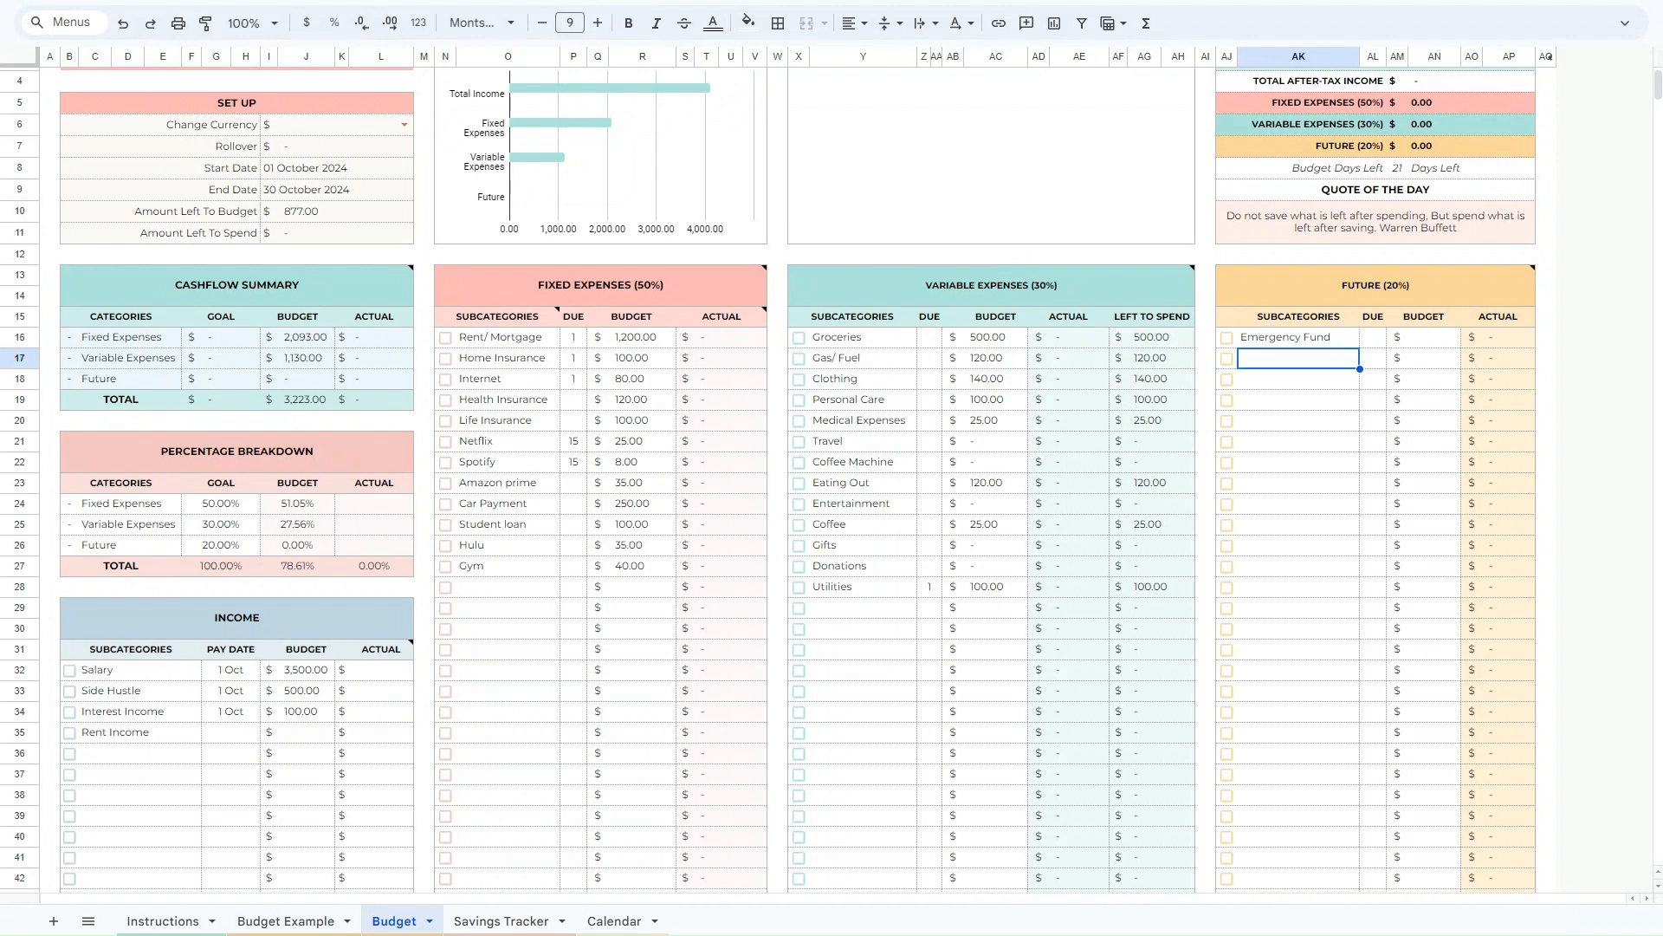
{"action": "type", "text": "Christmas"}
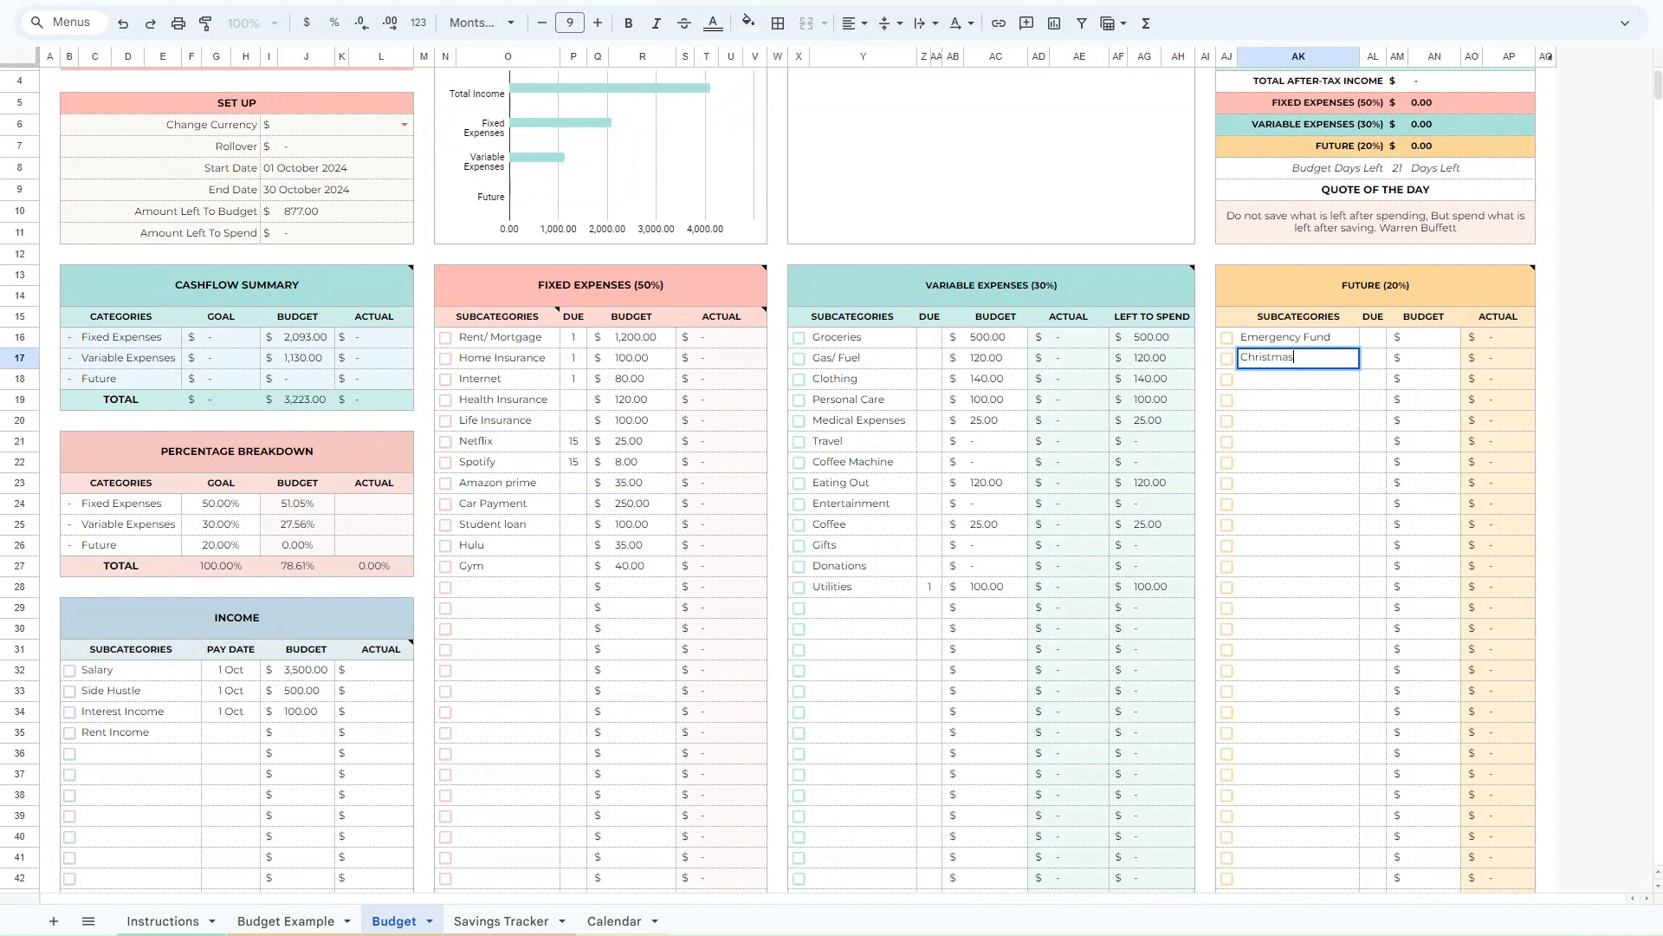
{"action": "key", "text": "Return"}
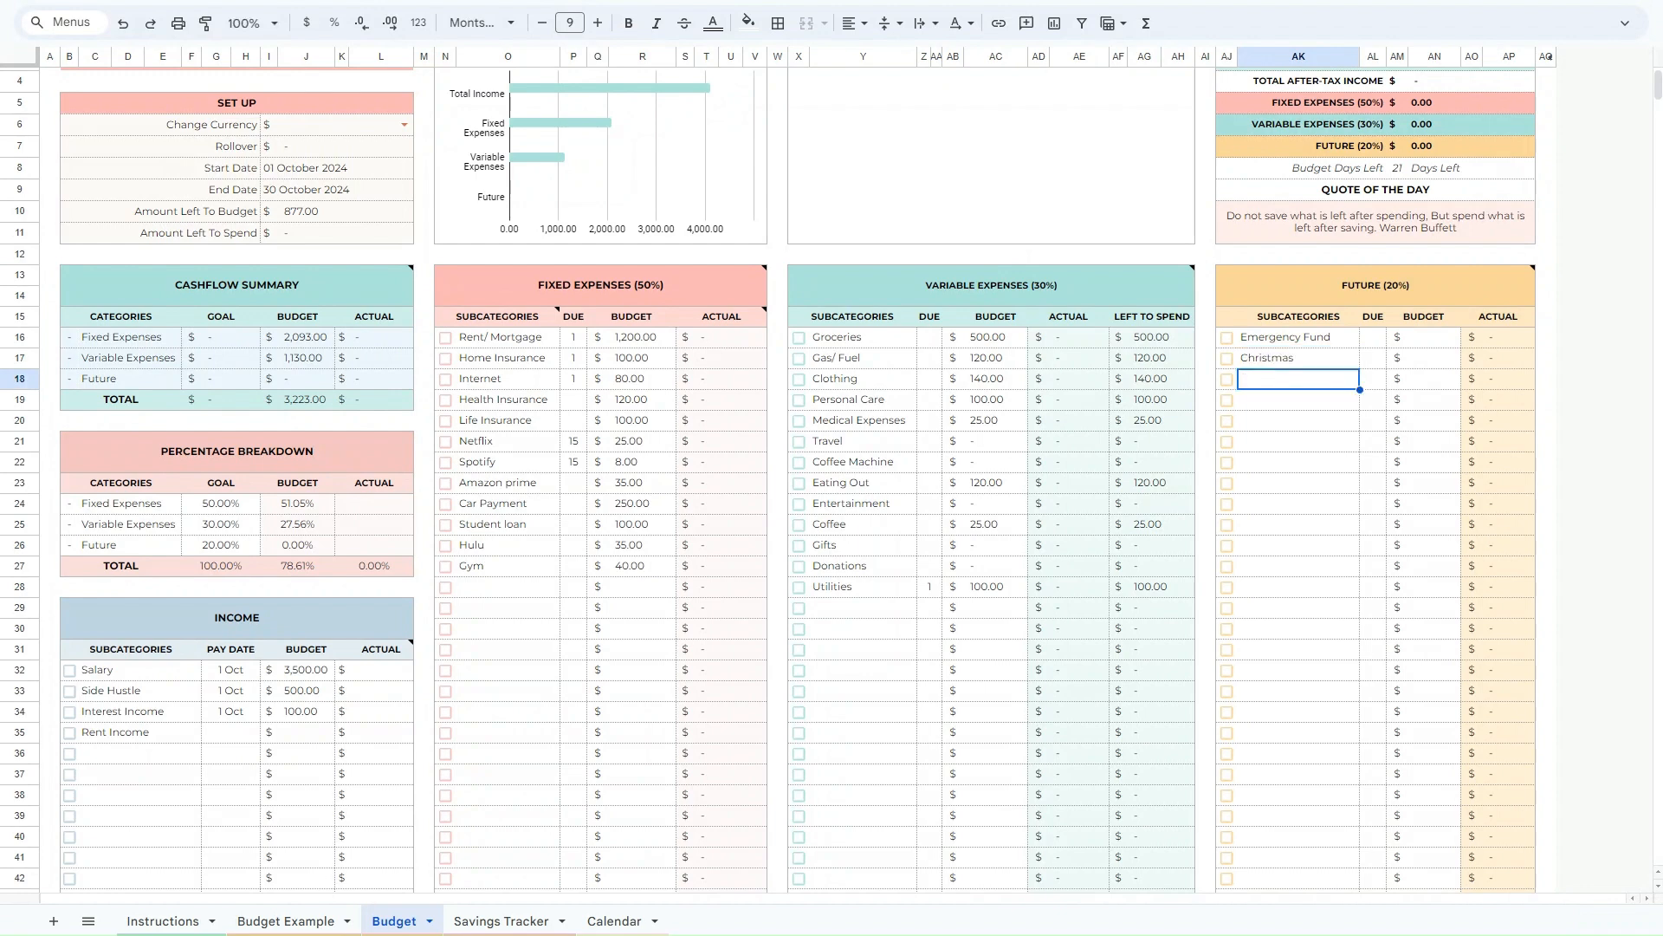
{"action": "type", "text": "New Car"}
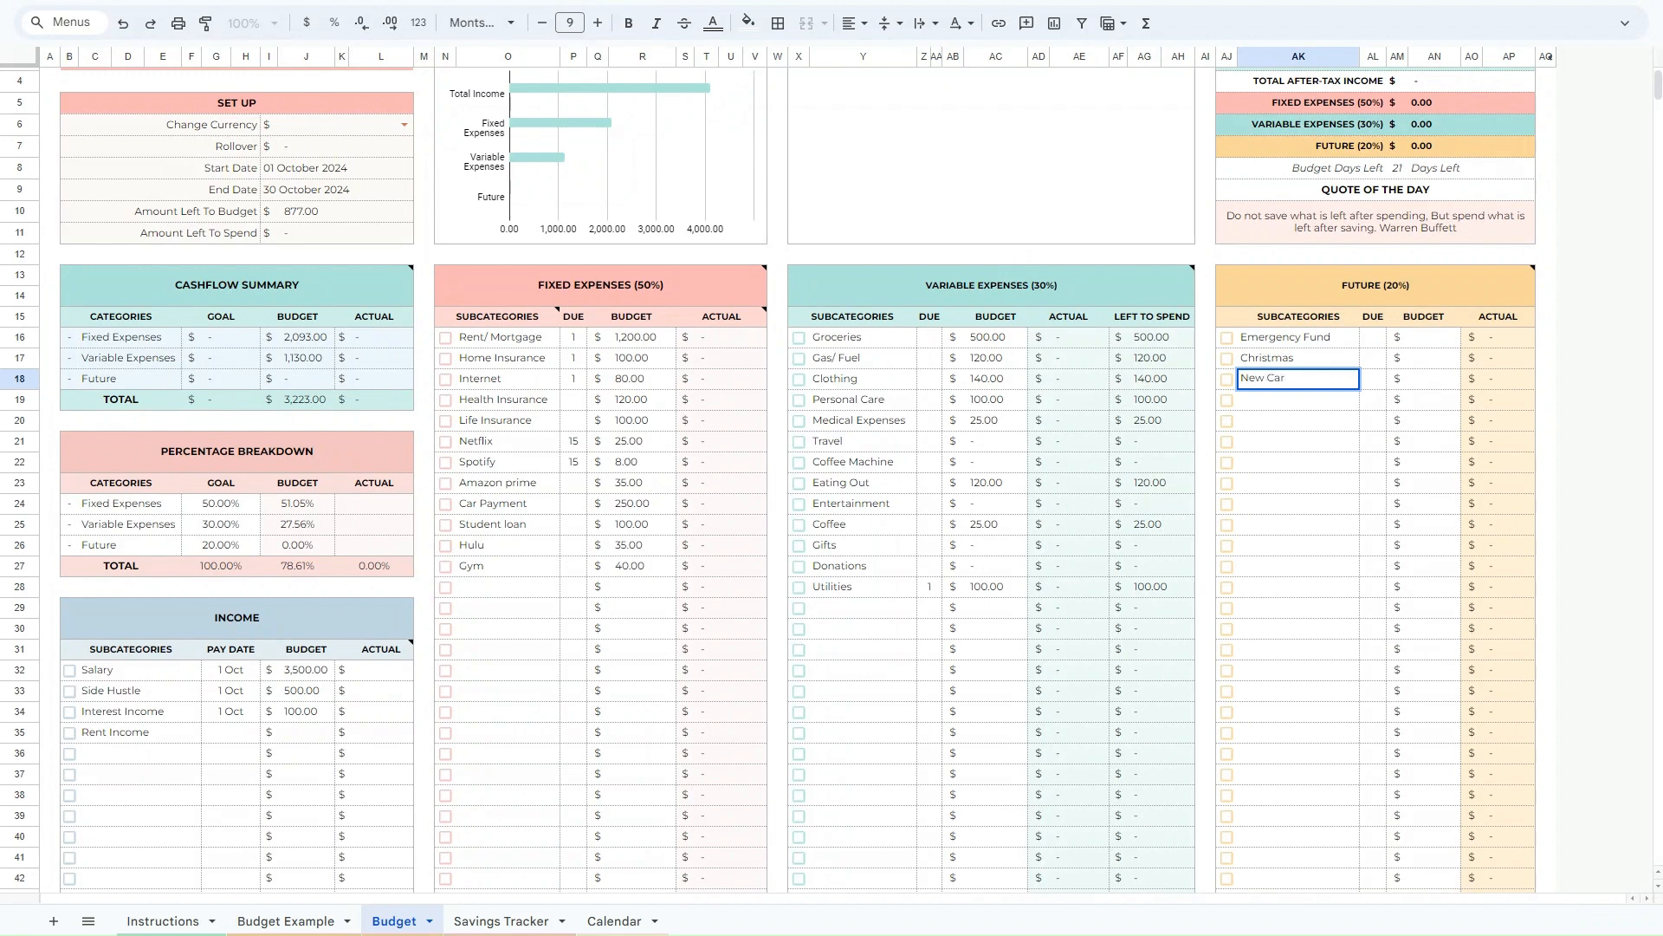
{"action": "key", "text": "Return"}
Add Index Fund and Student loan as subcategories below New Car in the Future table.
{"action": "type", "text": "Inde"}
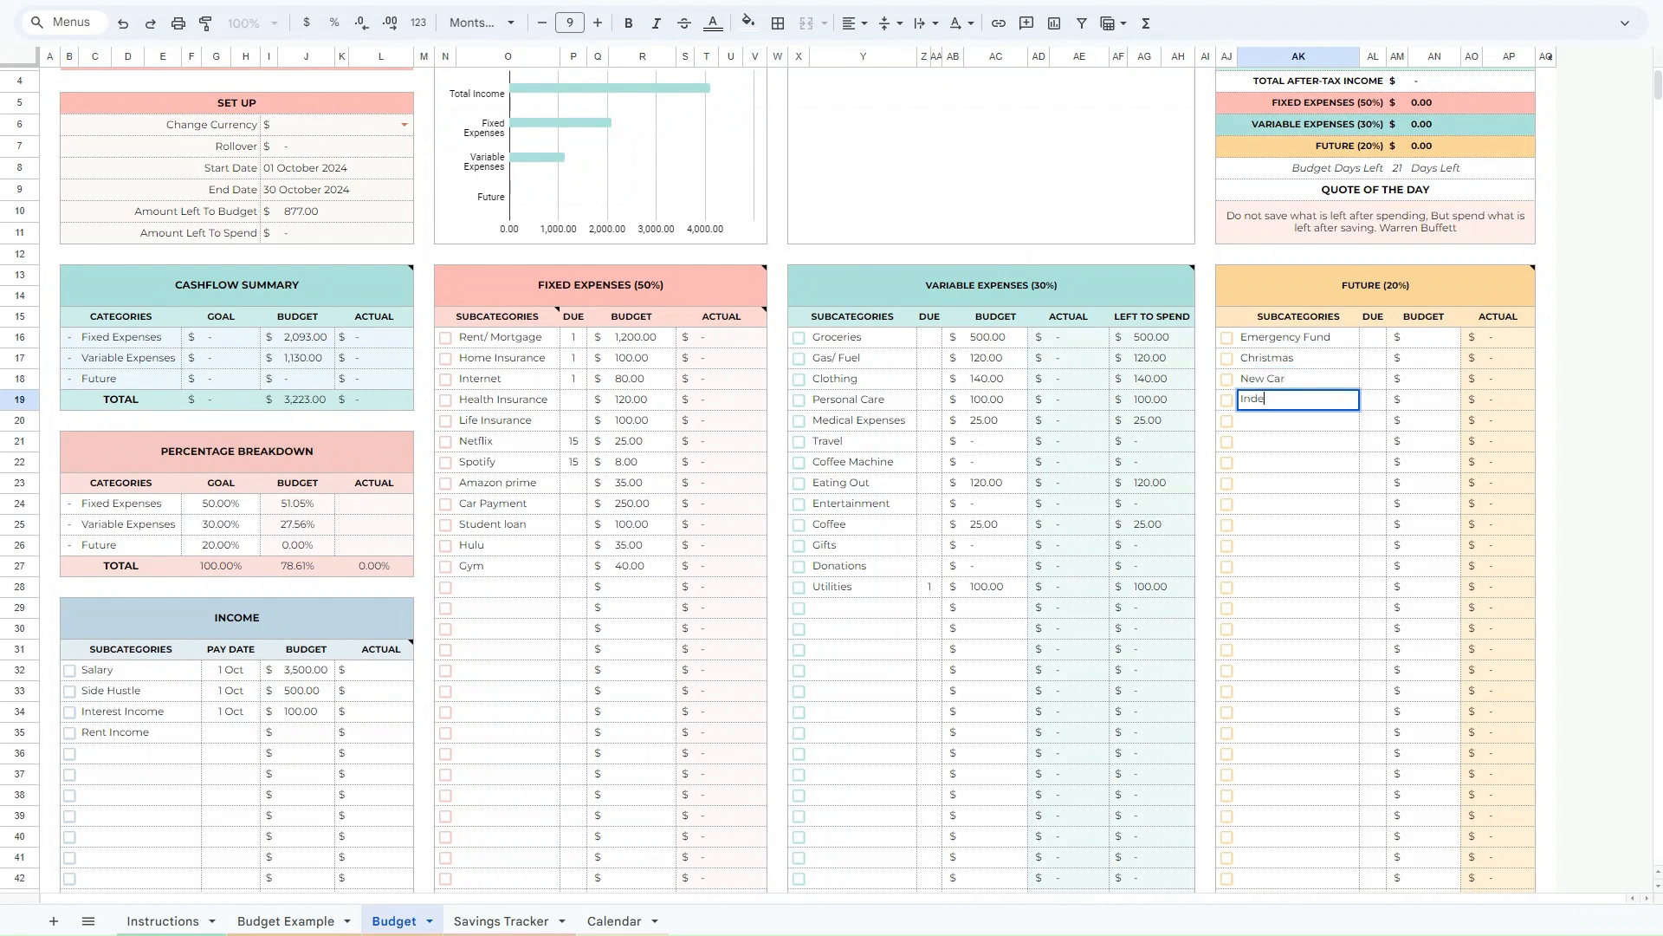
{"action": "type", "text": "x Fund"}
{"action": "key", "text": "Return"}
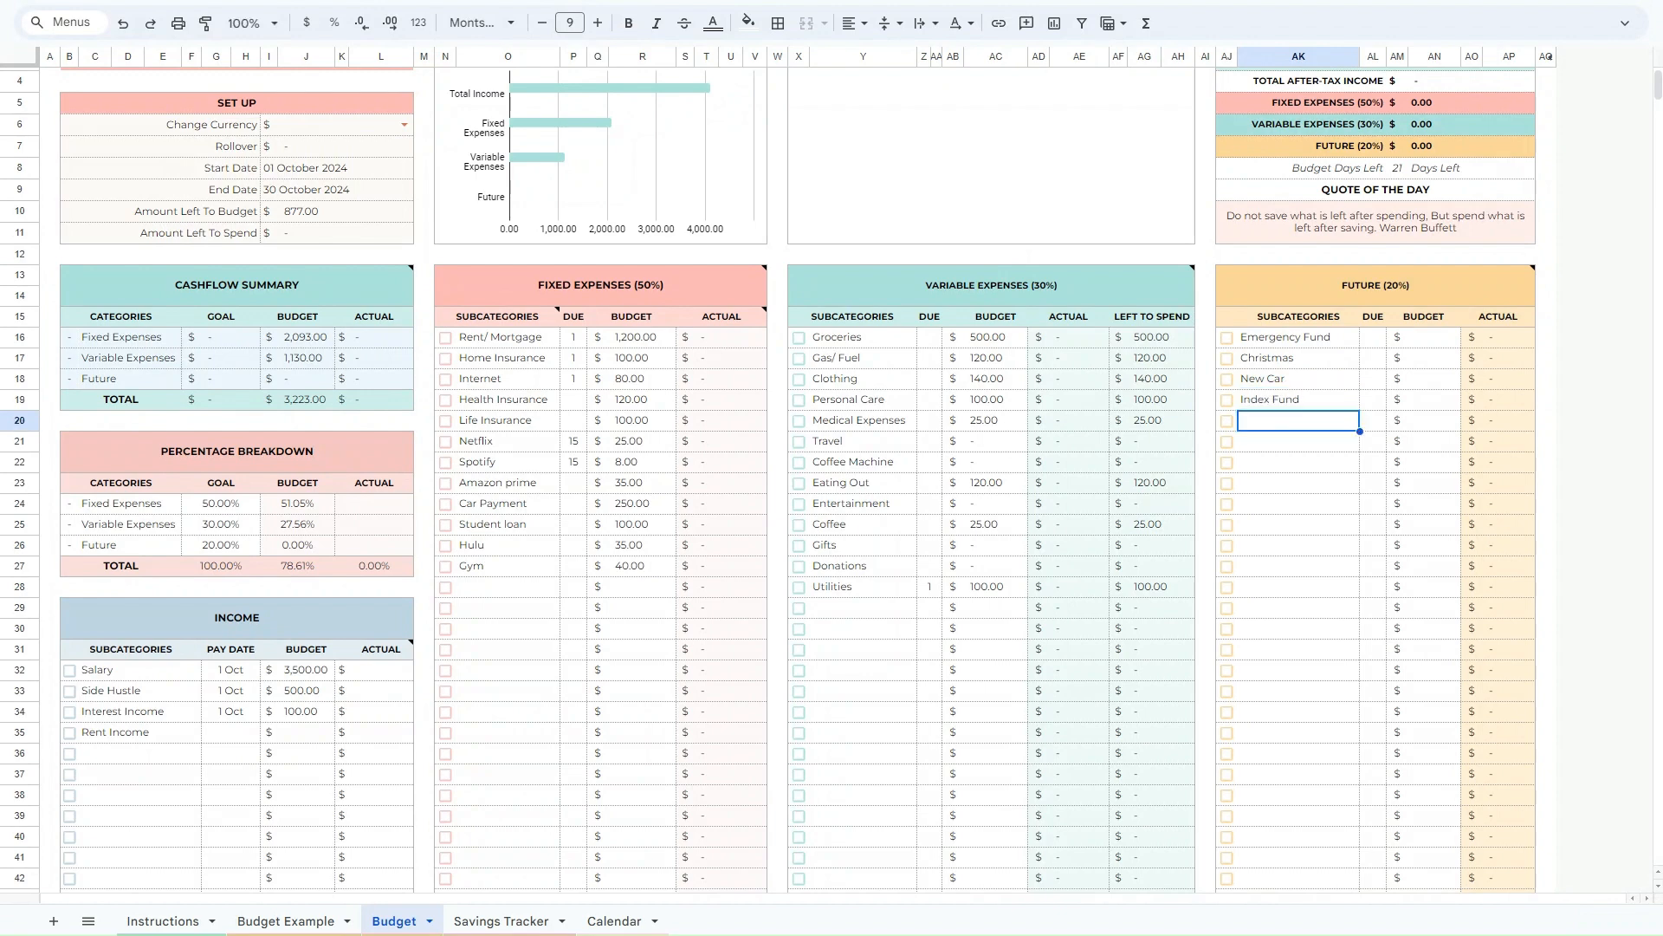
{"action": "type", "text": "Student"}
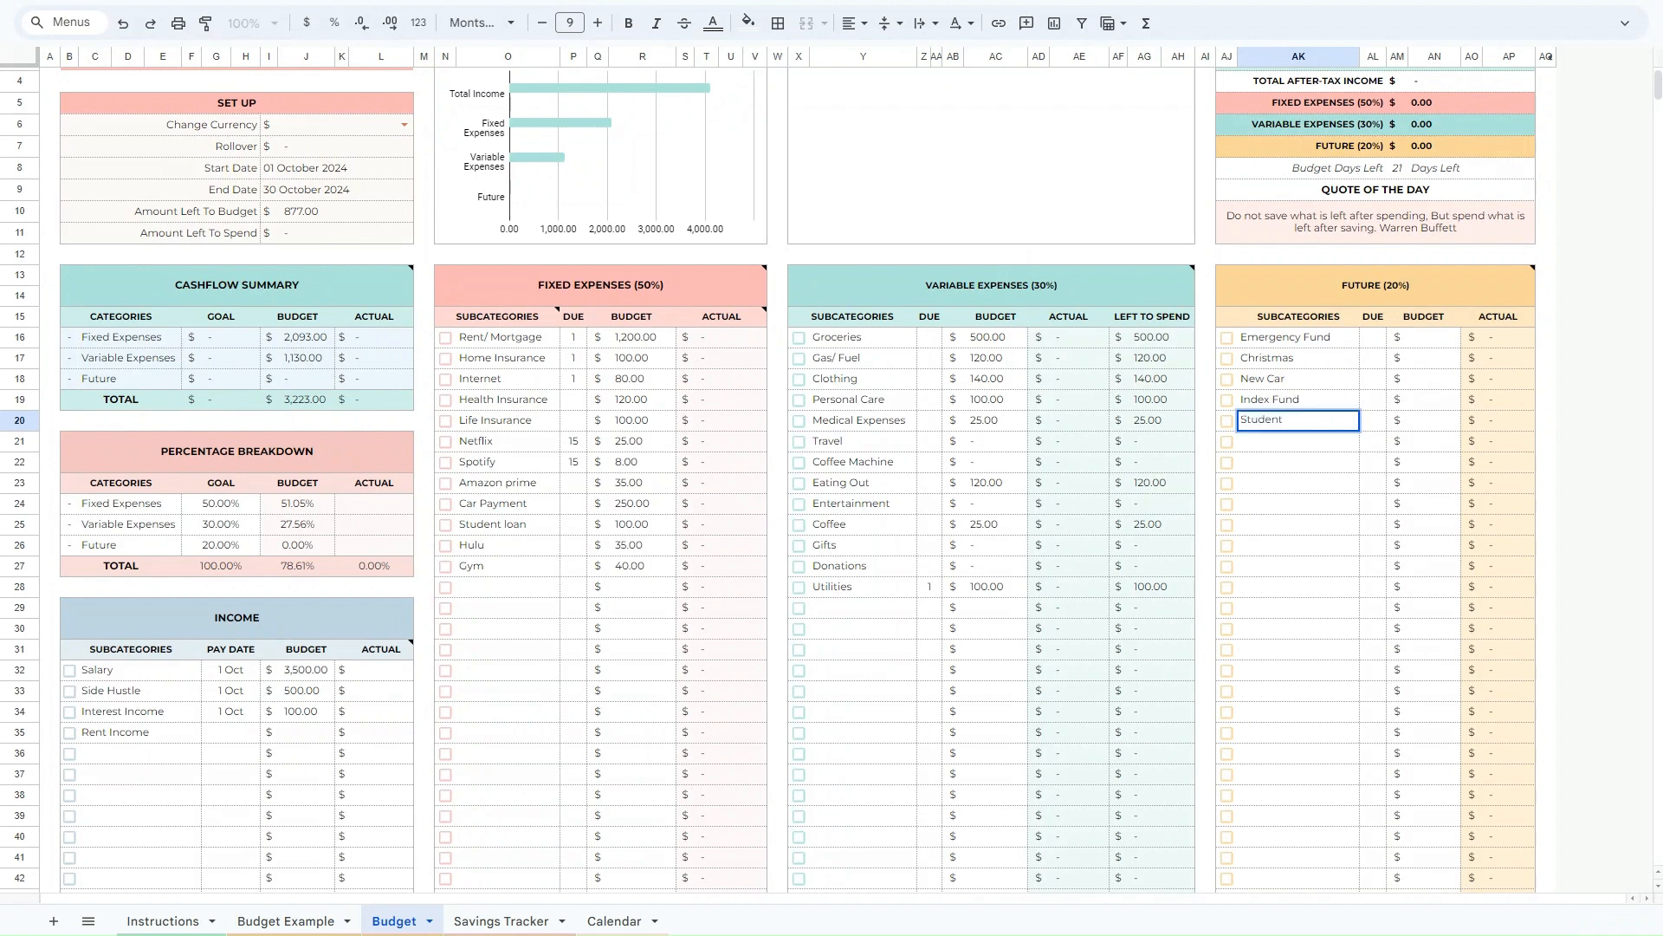
{"action": "key", "text": "Return"}
{"action": "key", "text": "Up"}
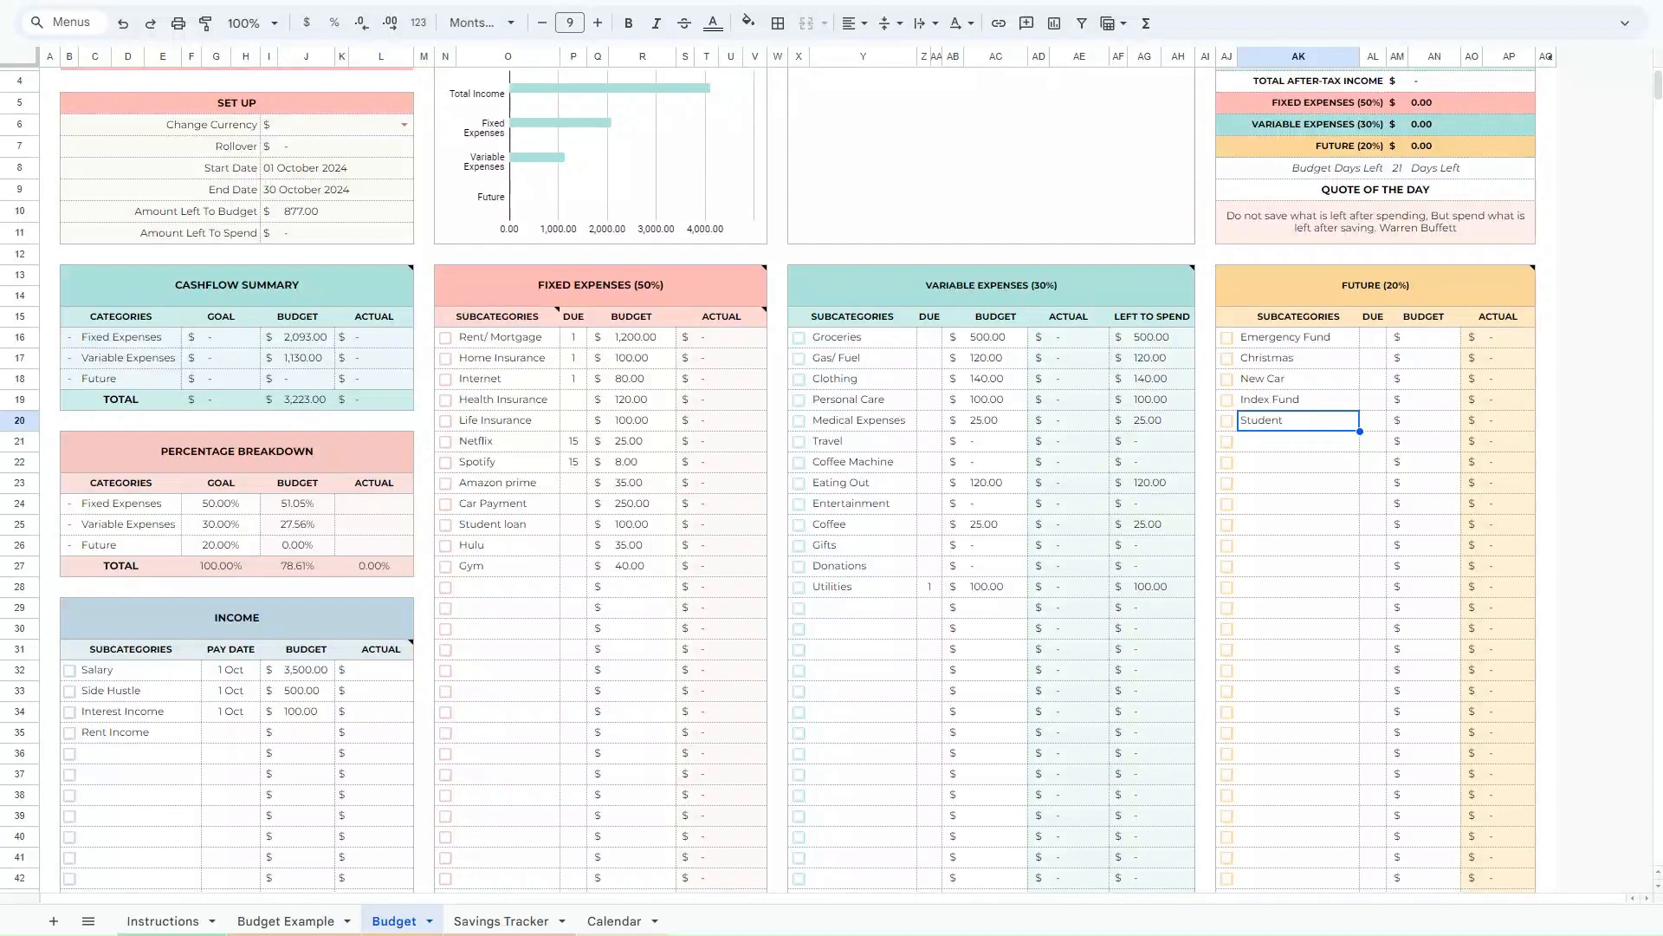
{"action": "type", "text": "Stude"}
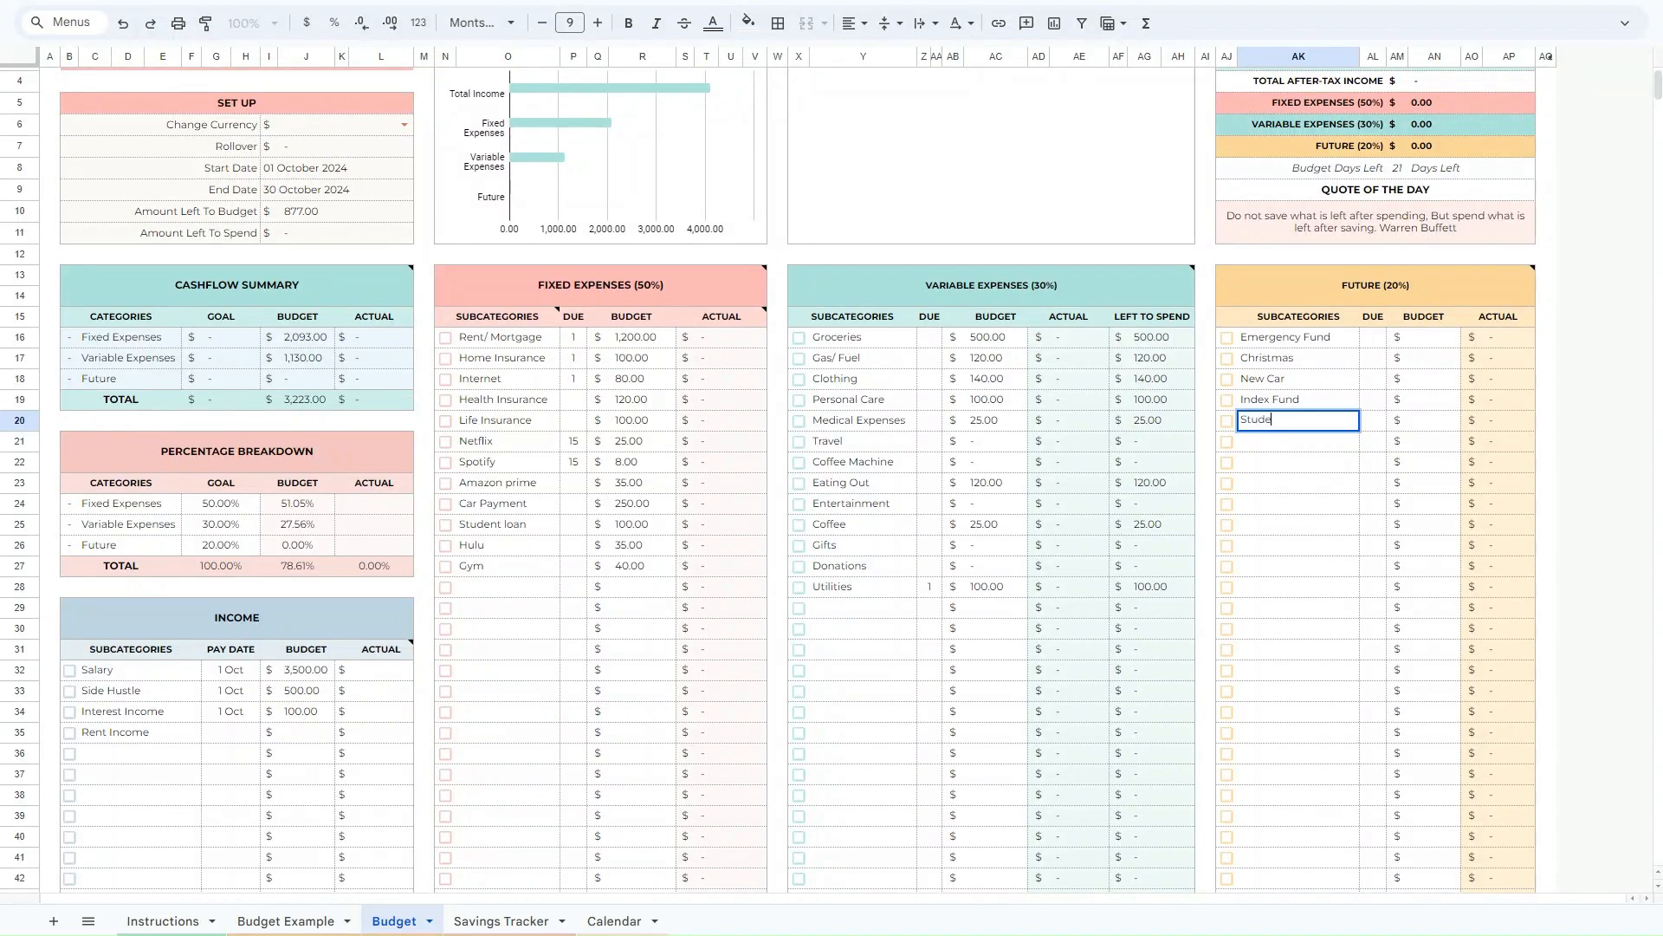
{"action": "type", "text": "nt loan"}
{"action": "key", "text": "Return"}
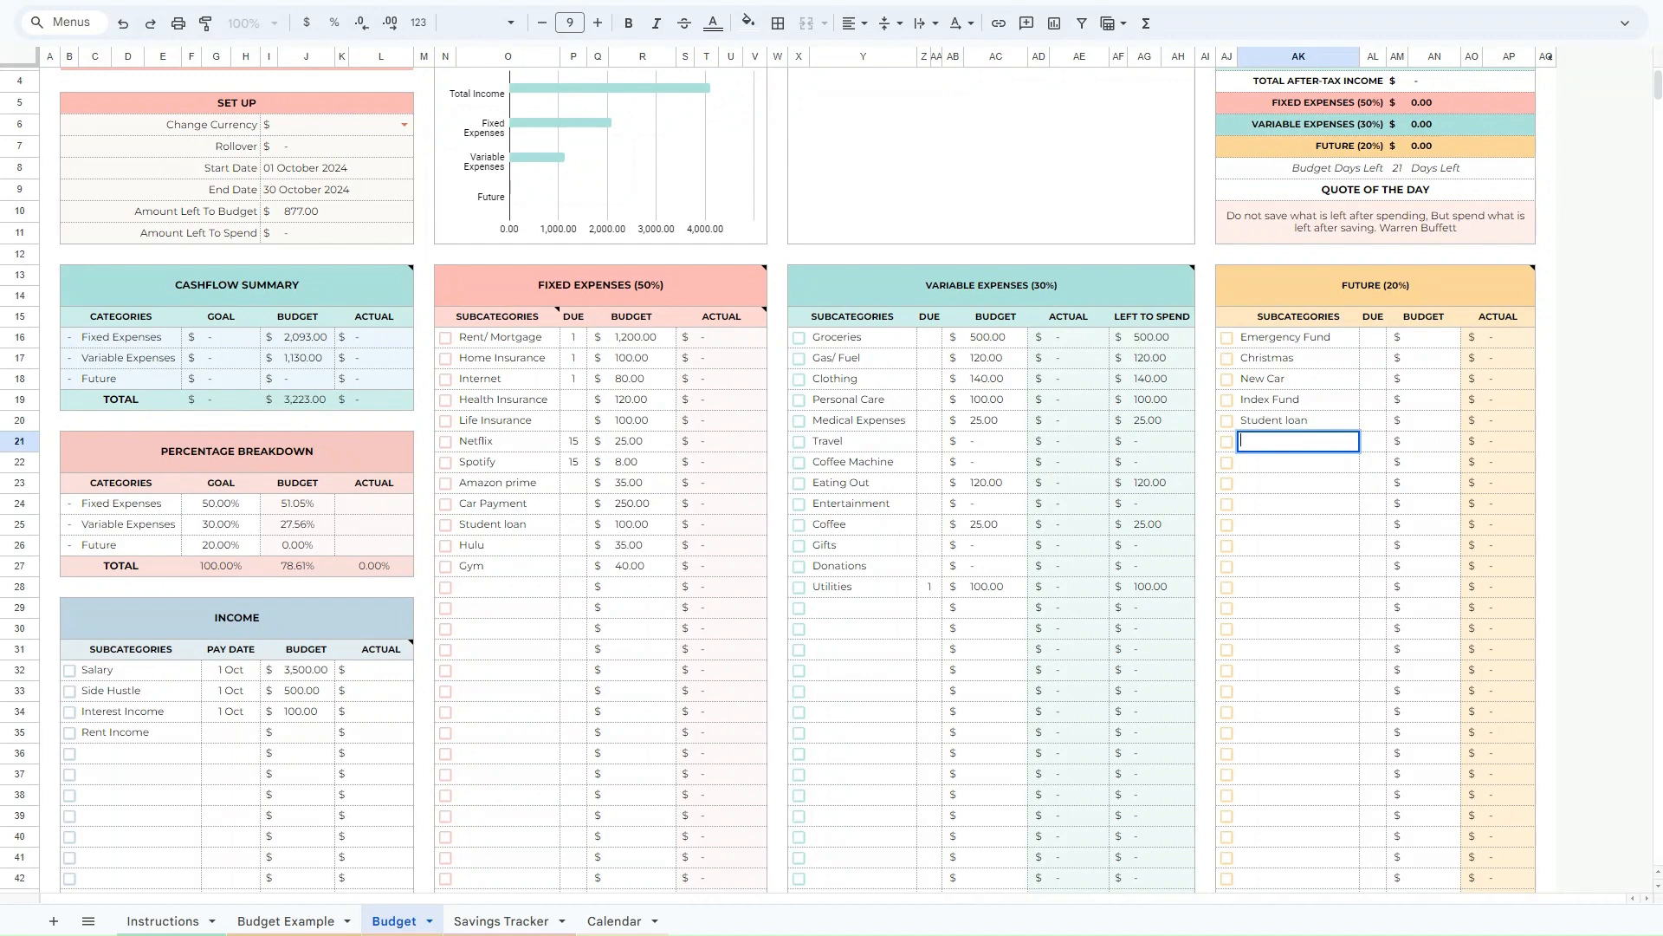
Add Credit Card#1 and Credit Card#2 as subcategories below Student loan in the Future table.
{"action": "type", "text": "Credit Card#1"}
{"action": "key", "text": "Return"}
{"action": "type", "text": "Cred"}
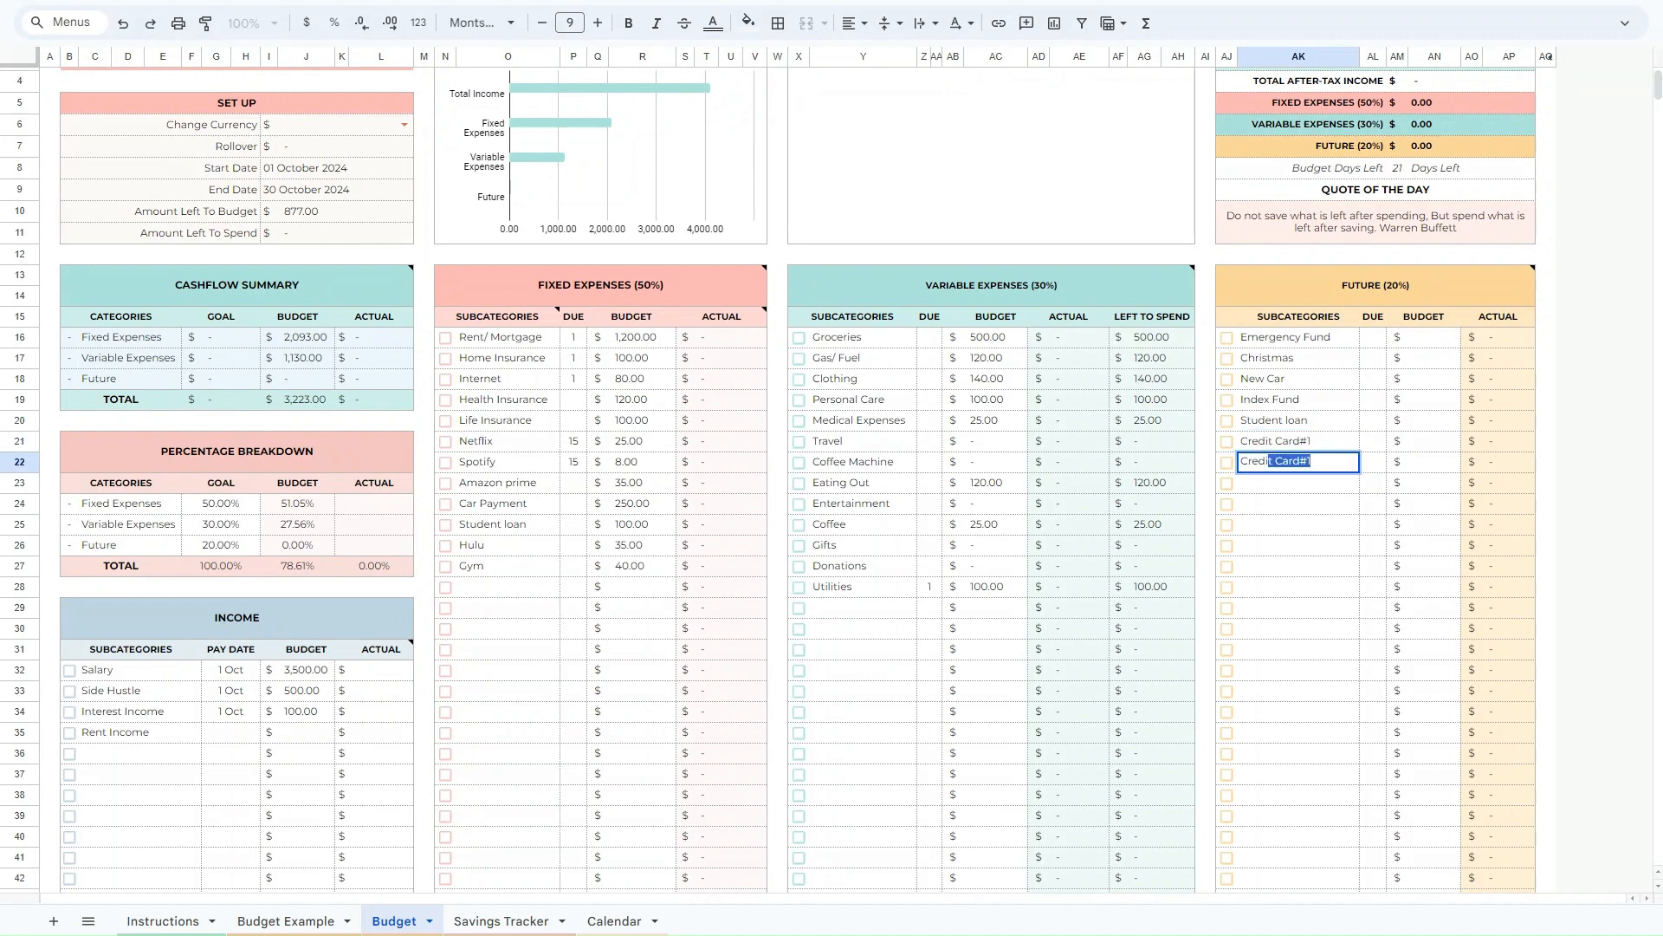
{"action": "type", "text": "it Card"}
{"action": "key", "text": "BackSpace"}
{"action": "key", "text": "Return"}
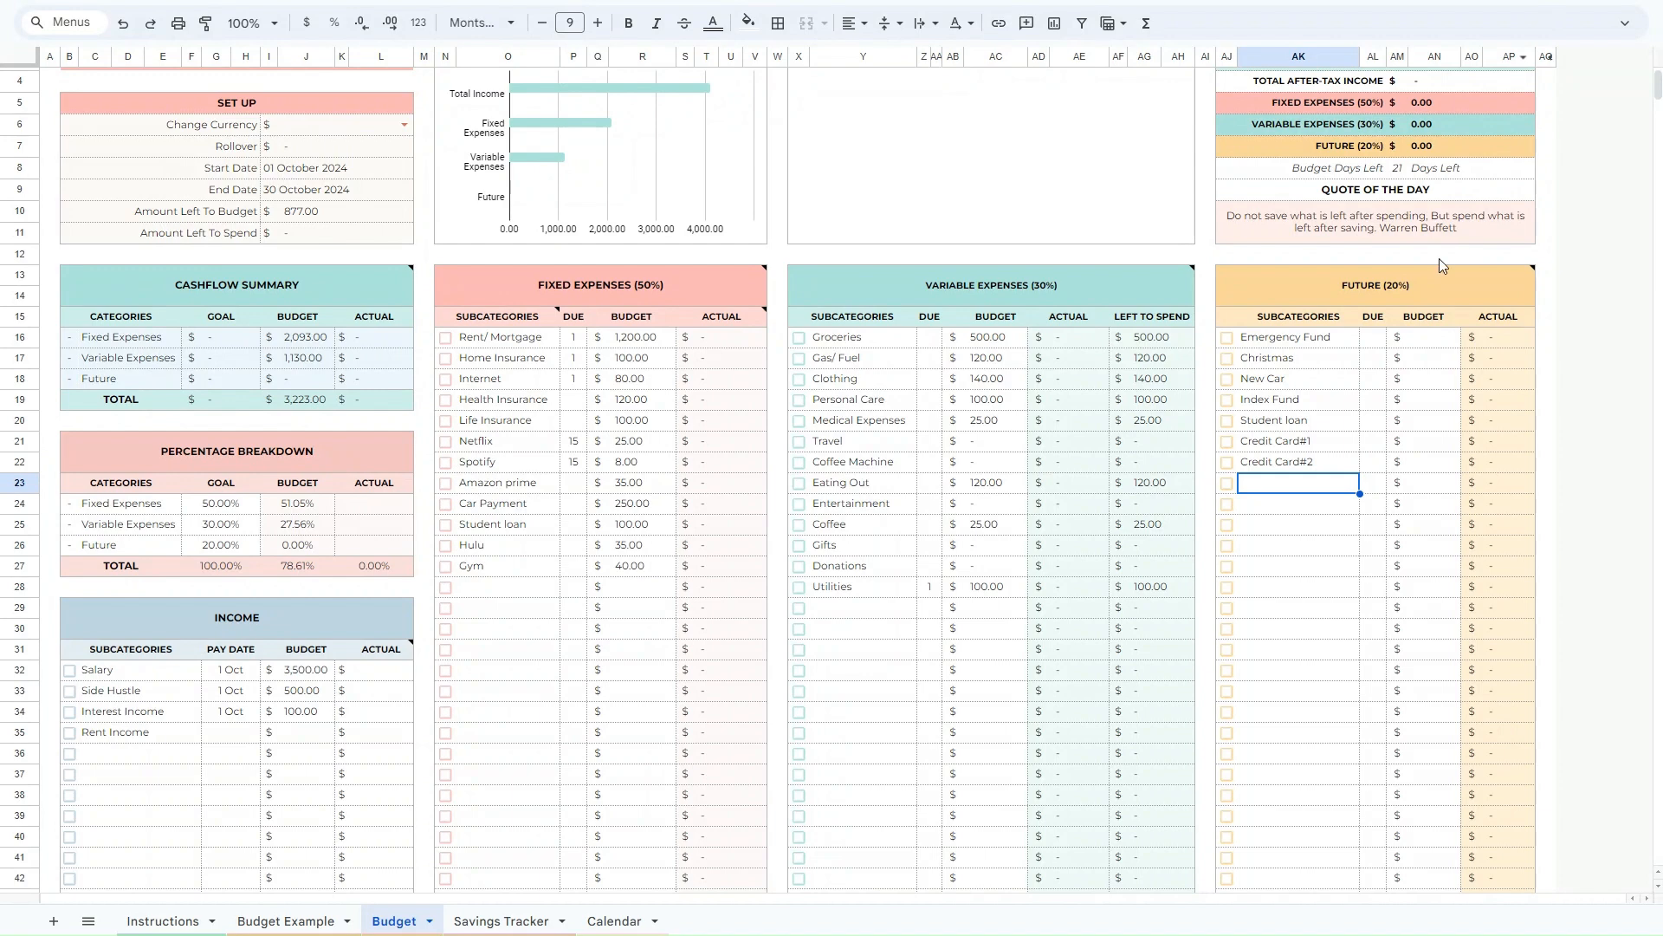
{"action": "left_click_drag", "start_coordinate": [1261, 285], "coordinate": [1262, 527]}
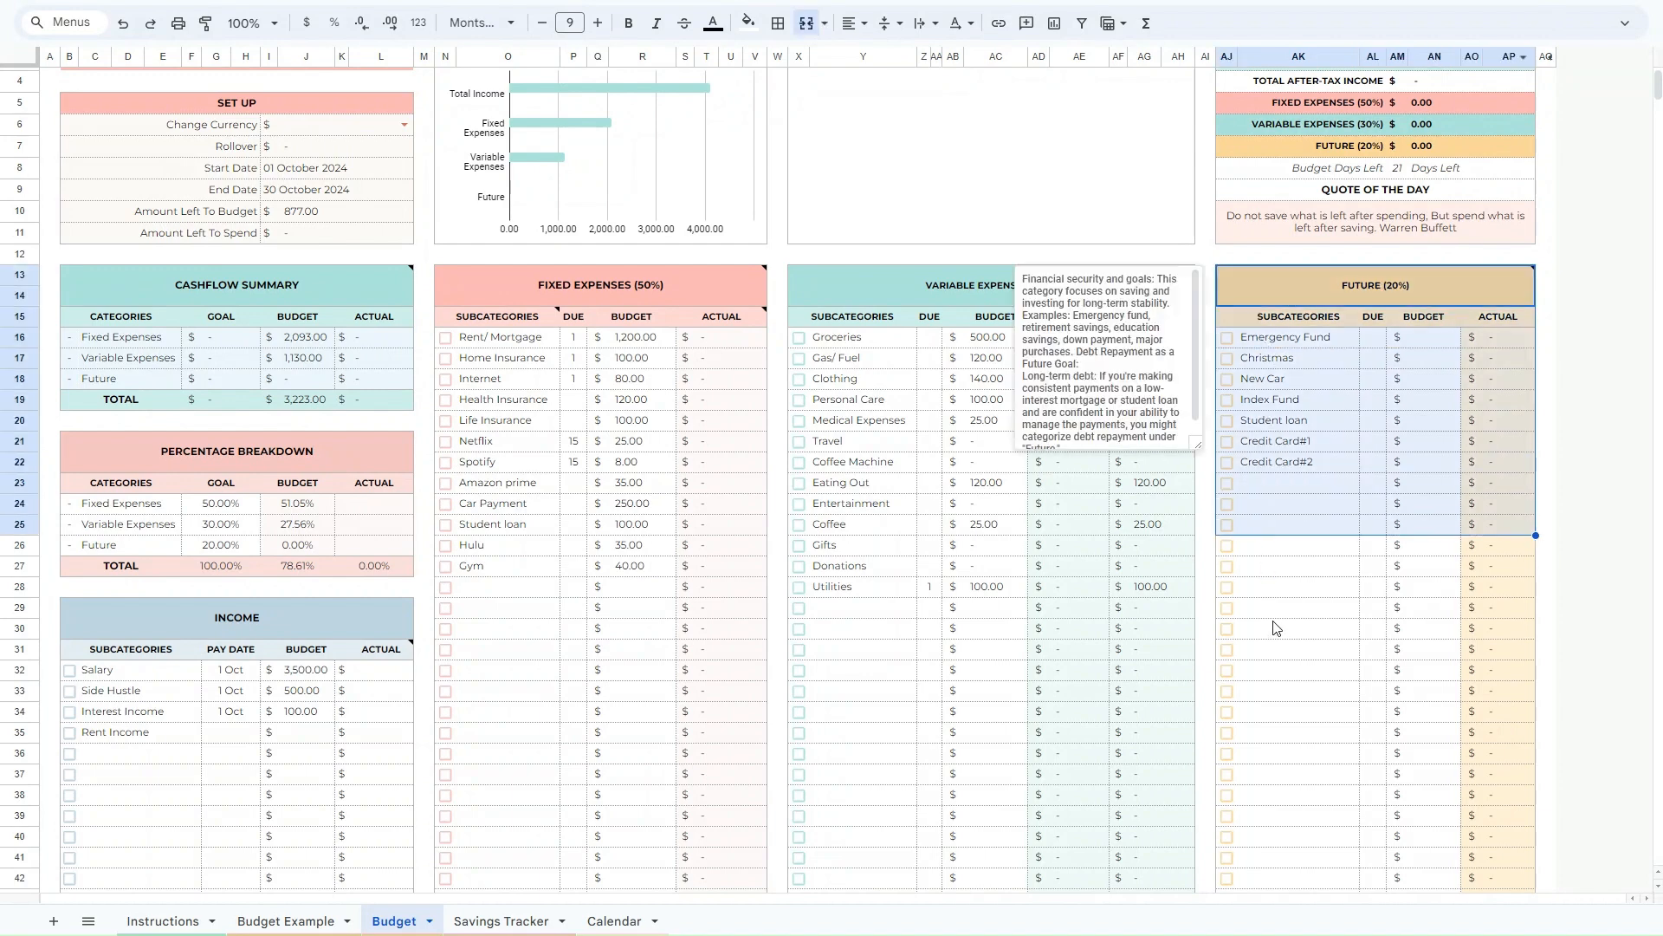
{"action": "left_click", "coordinate": [1273, 625]}
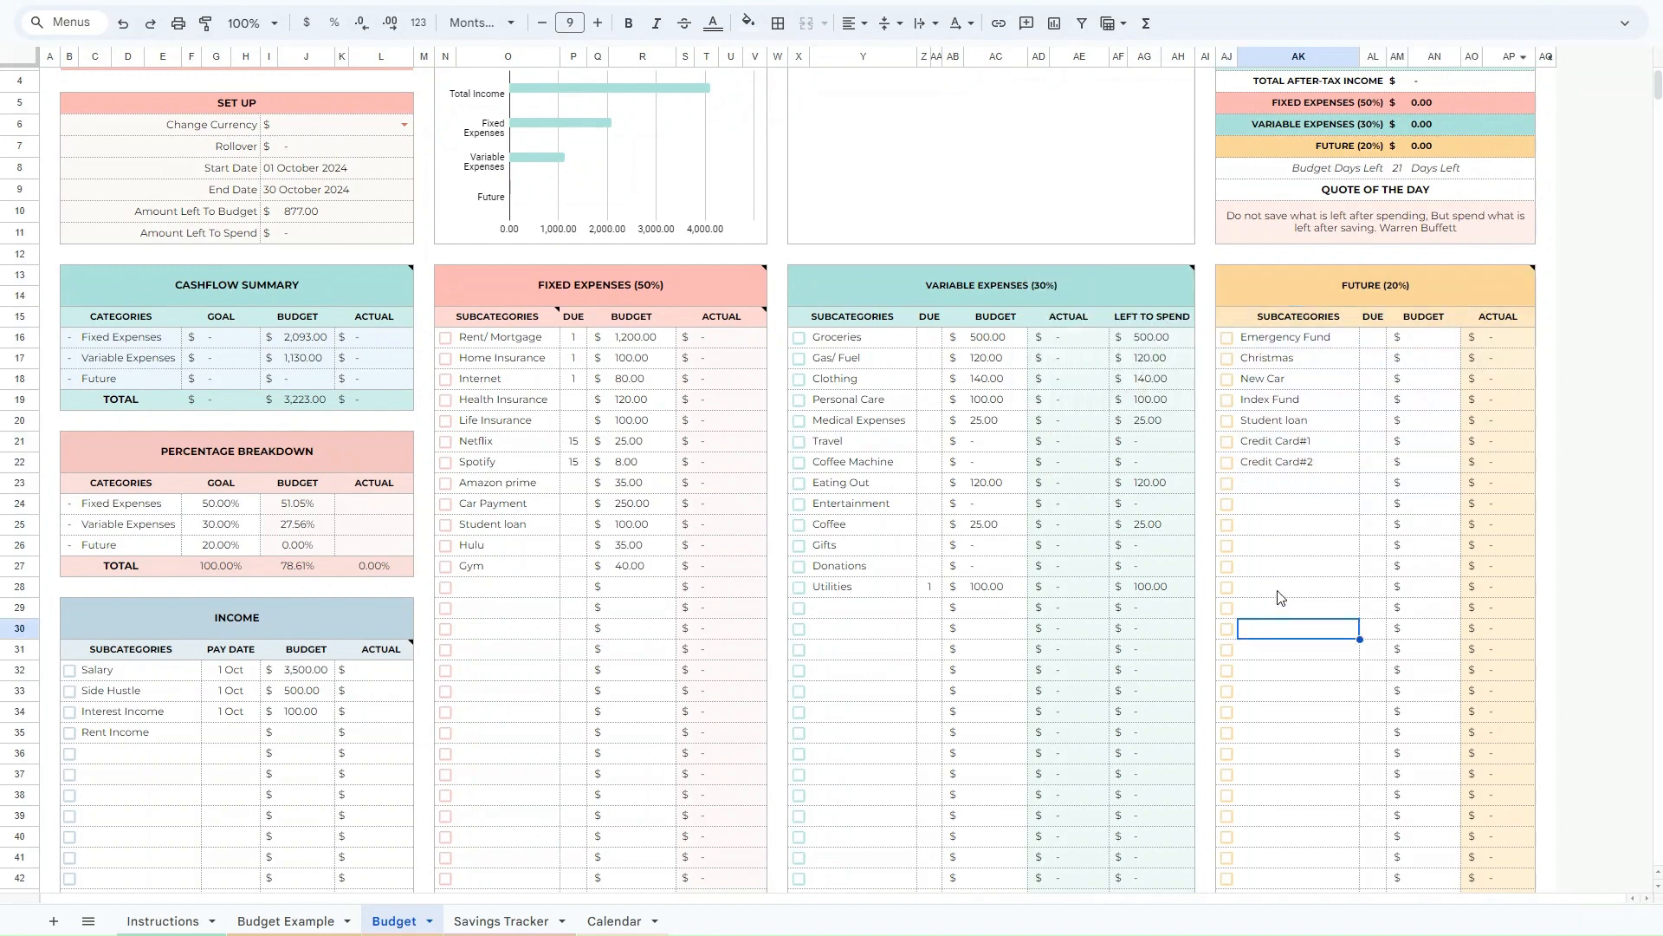
Enter 1 as the due day for Emergency Fund, Christmas and New Car in the Future table.
{"action": "left_click", "coordinate": [1375, 344]}
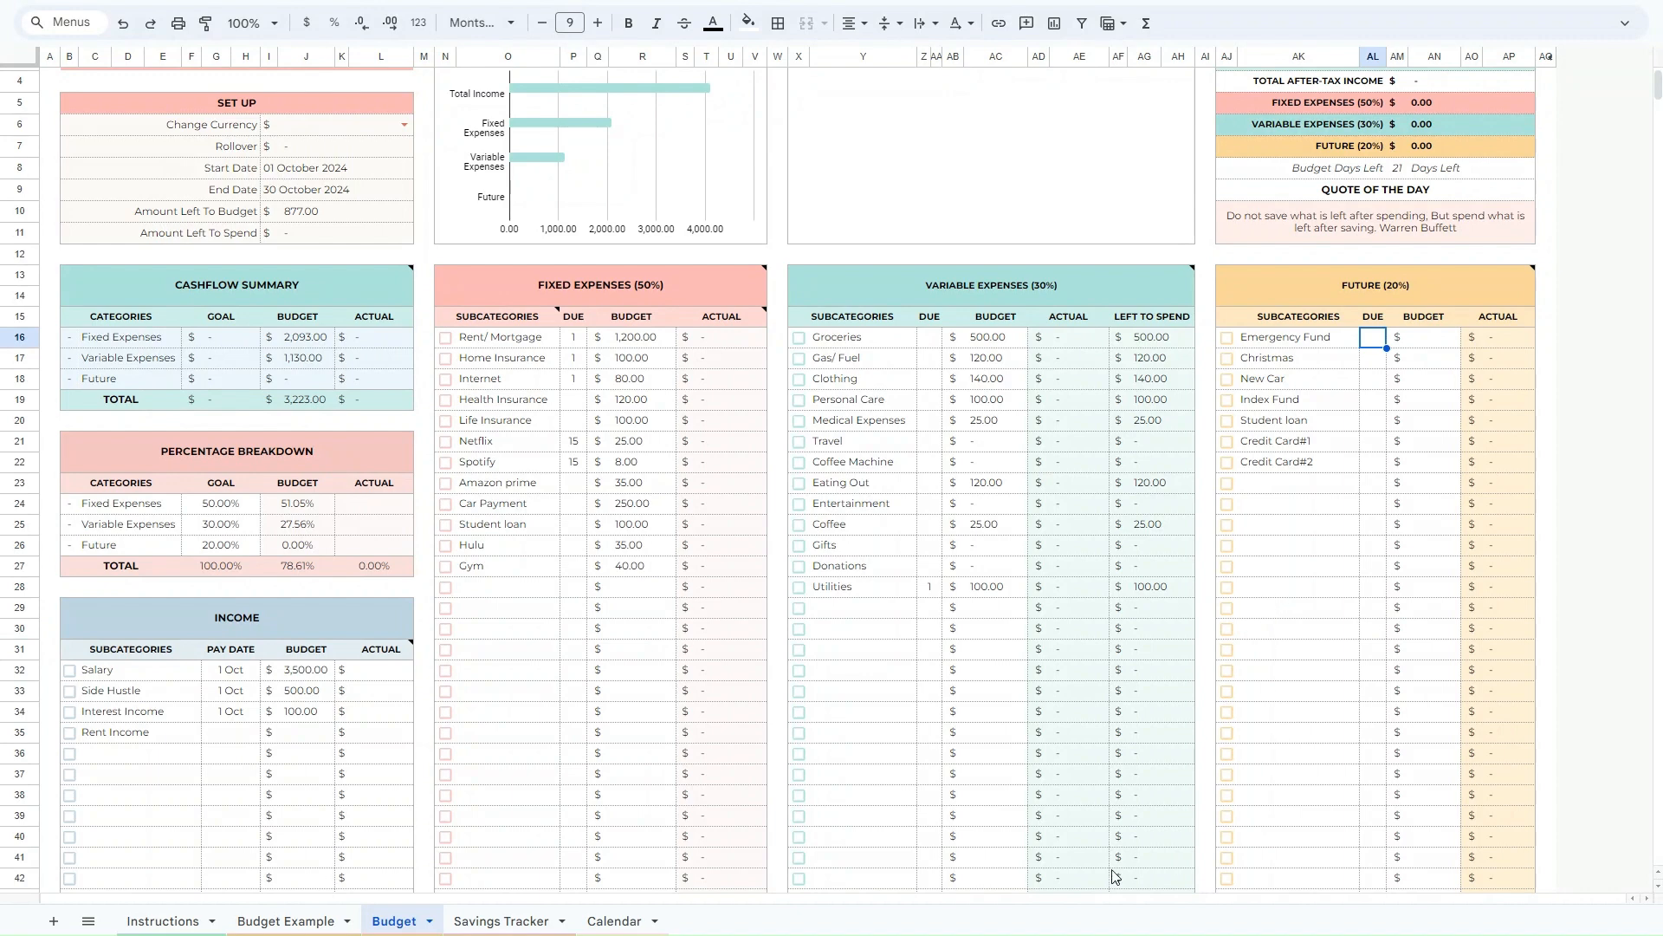
{"action": "type", "text": "1"}
{"action": "key", "text": "Return"}
{"action": "type", "text": "1"}
{"action": "key", "text": "Return"}
{"action": "type", "text": "1"}
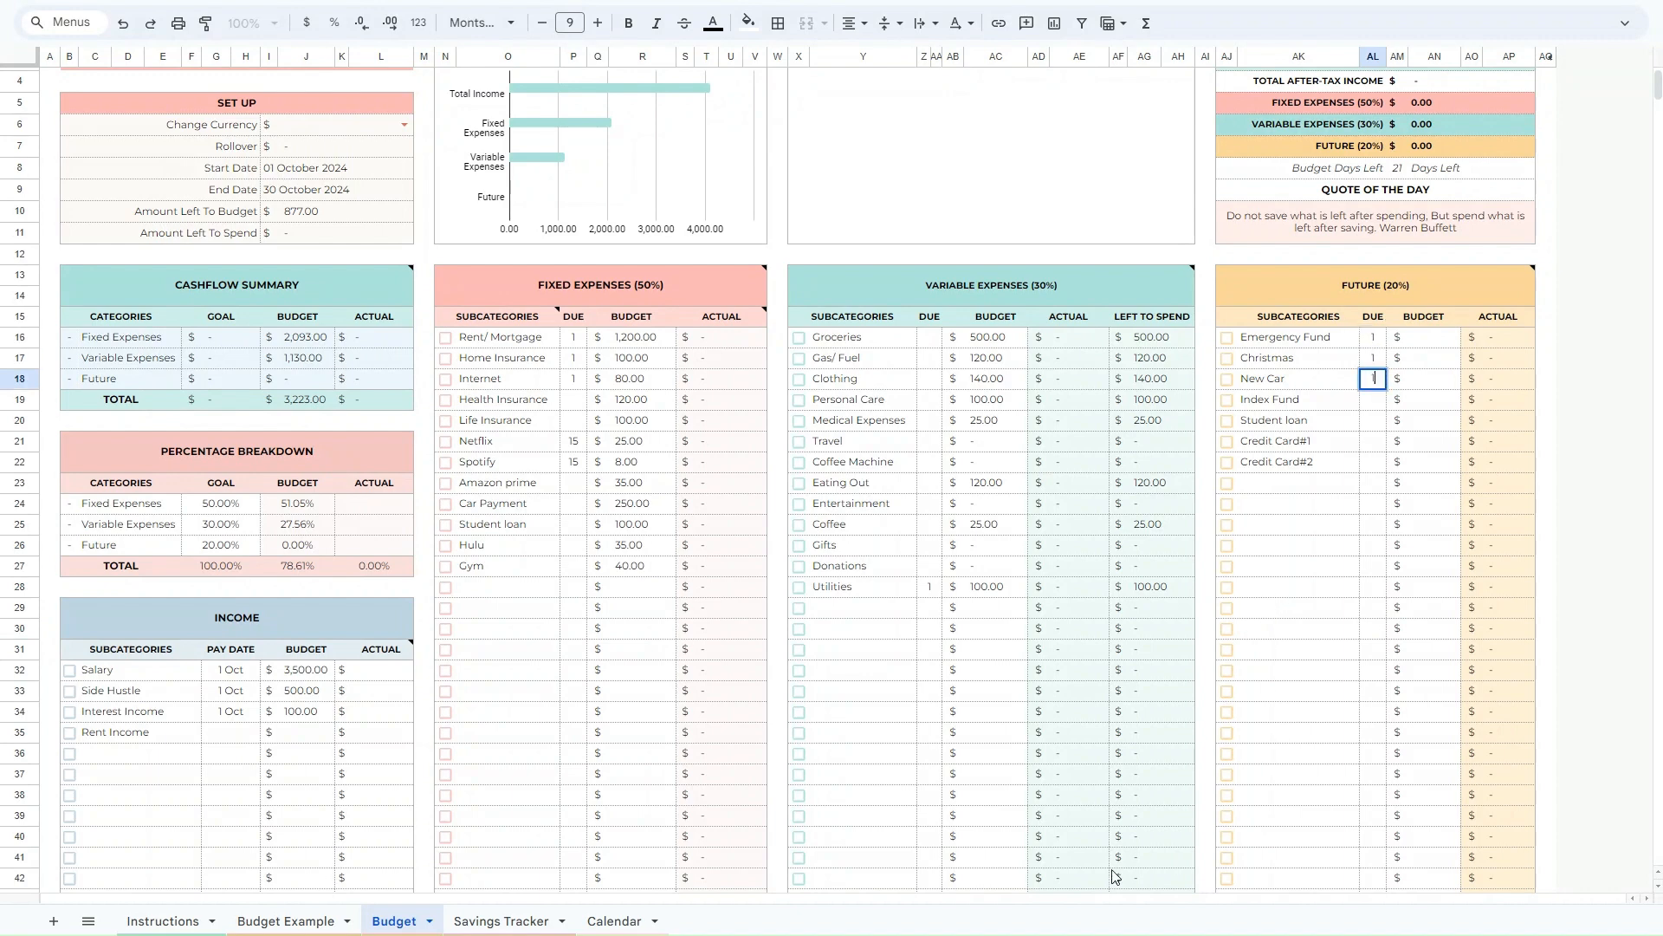
{"action": "key", "text": "Return"}
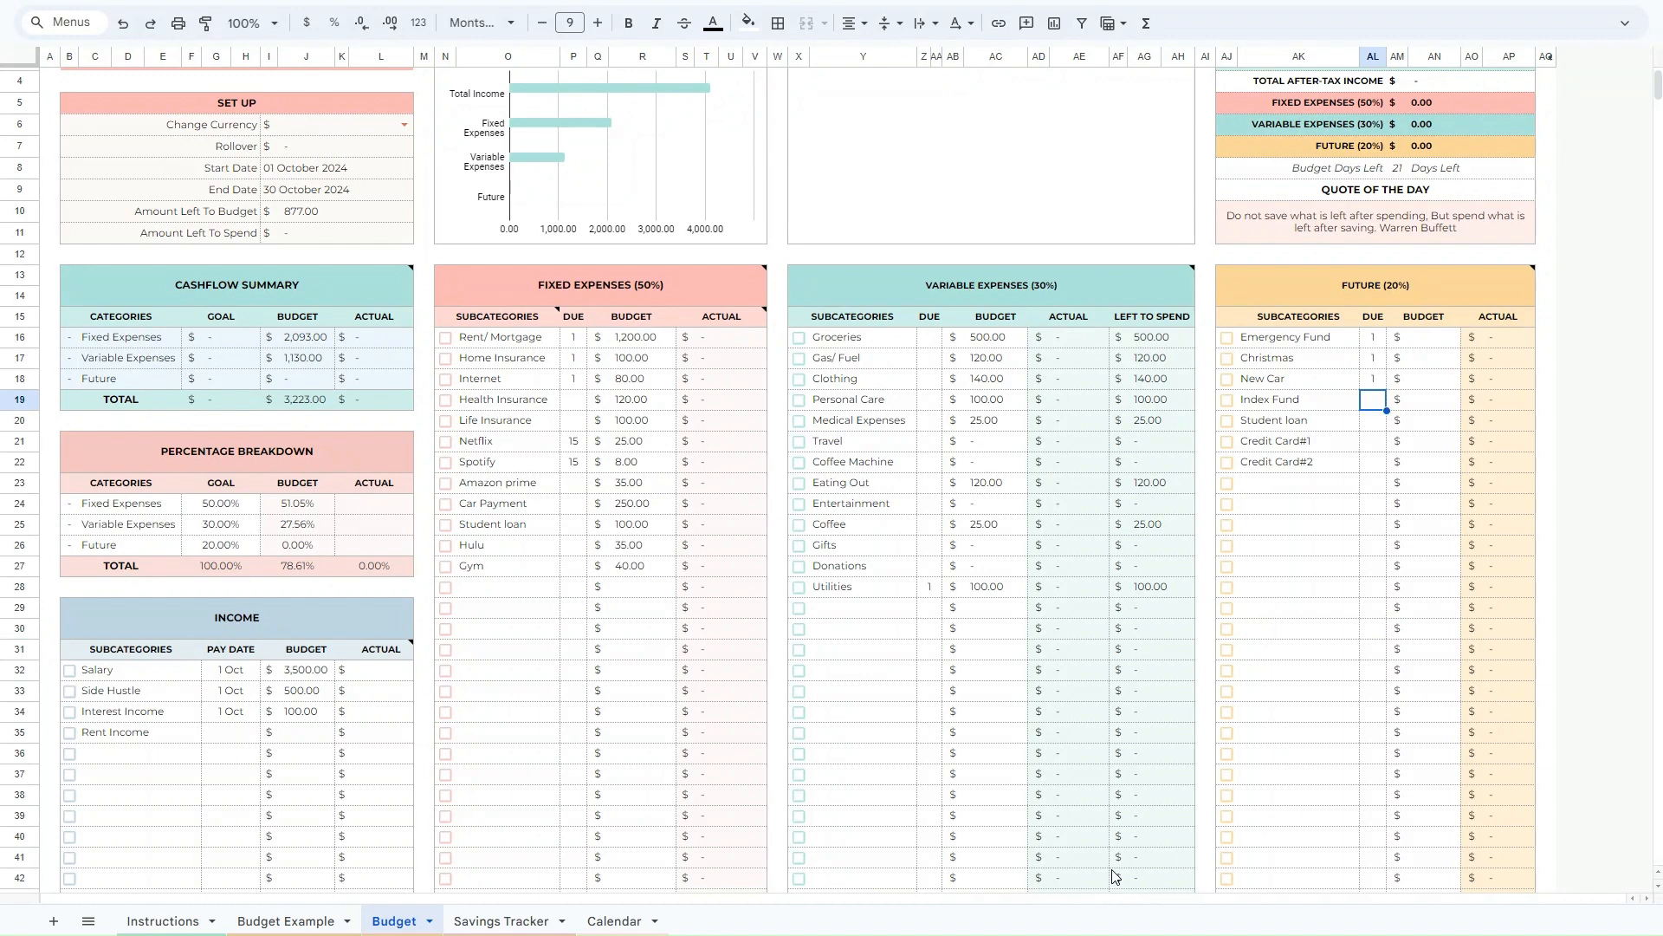
Enter 15 as the due day for Index Fund, Student loan, Credit Card#1 and Credit Card#2 in the Future table.
{"action": "type", "text": "15"}
{"action": "key", "text": "Return"}
{"action": "type", "text": "15"}
{"action": "key", "text": "Return"}
{"action": "type", "text": "15"}
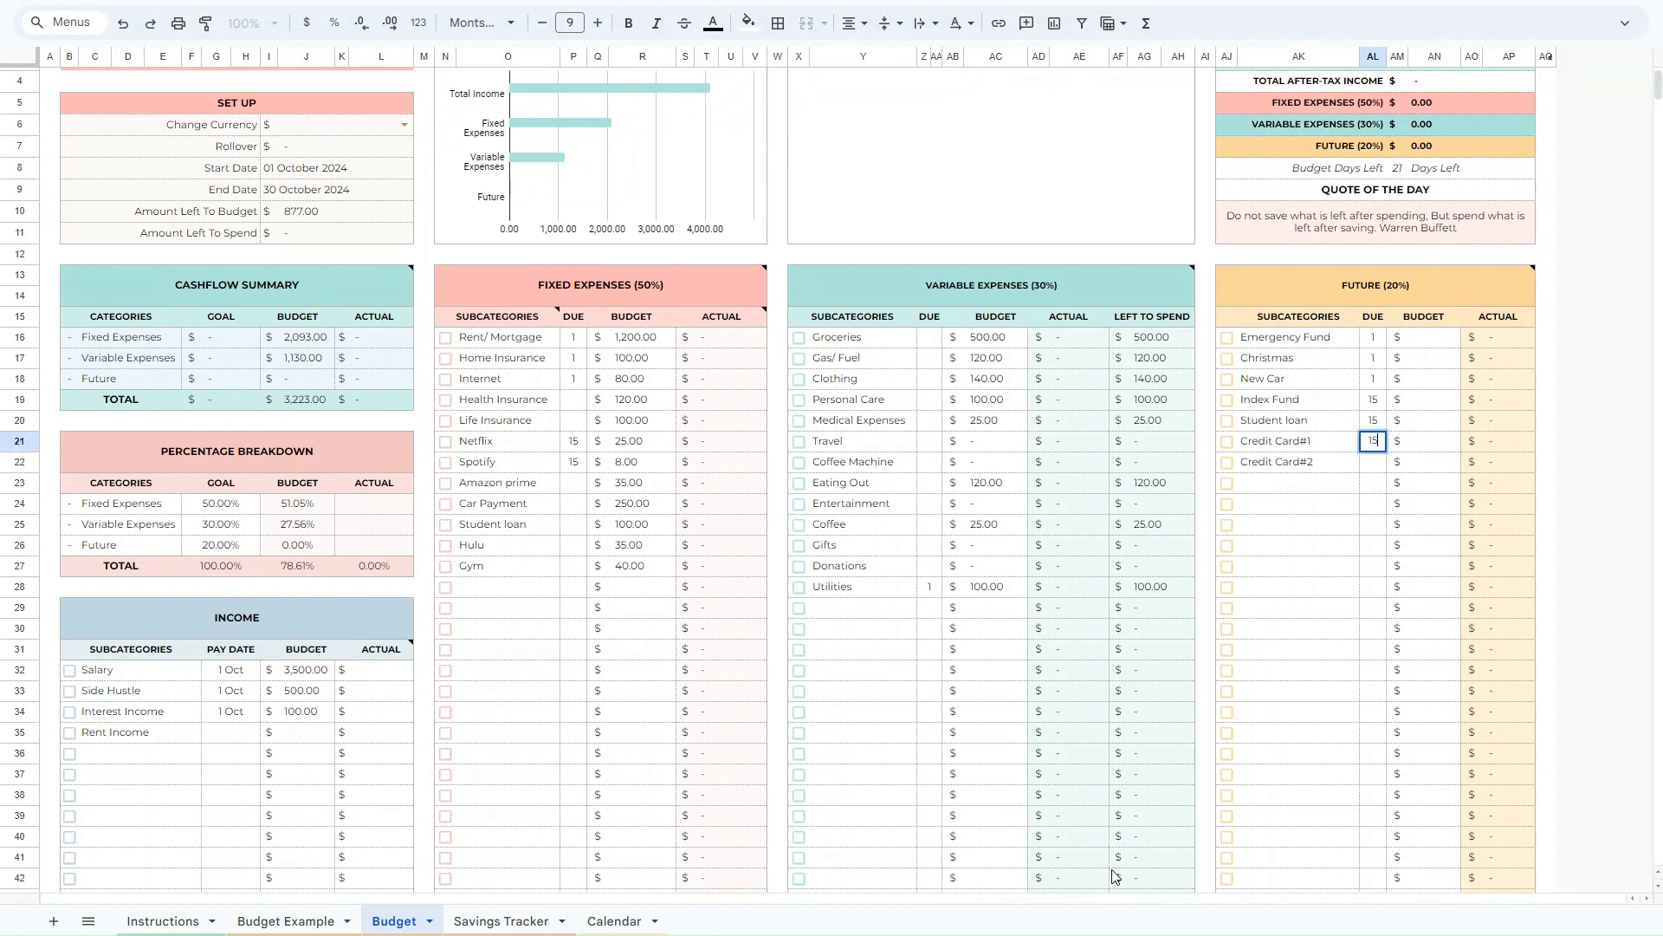
{"action": "key", "text": "Return"}
{"action": "type", "text": "15"}
{"action": "key", "text": "Return"}
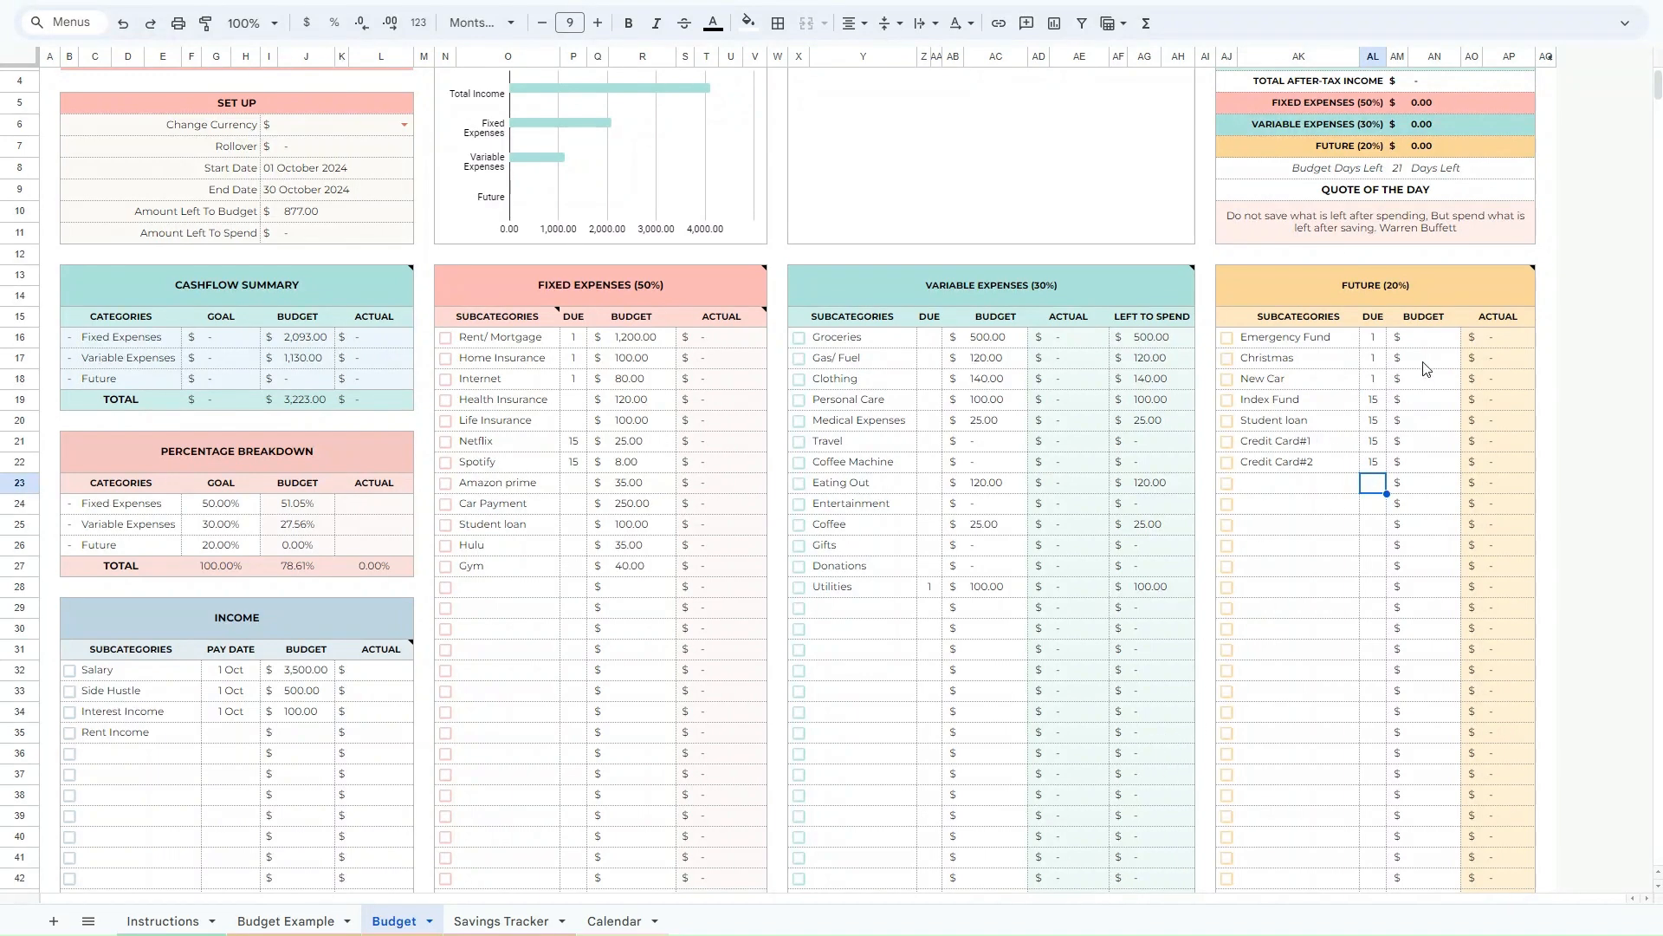
Set the Emergency Fund budget to 200 in the Future table and check the Amount Left To Budget.
{"action": "left_click_drag", "start_coordinate": [1425, 339], "coordinate": [1427, 490]}
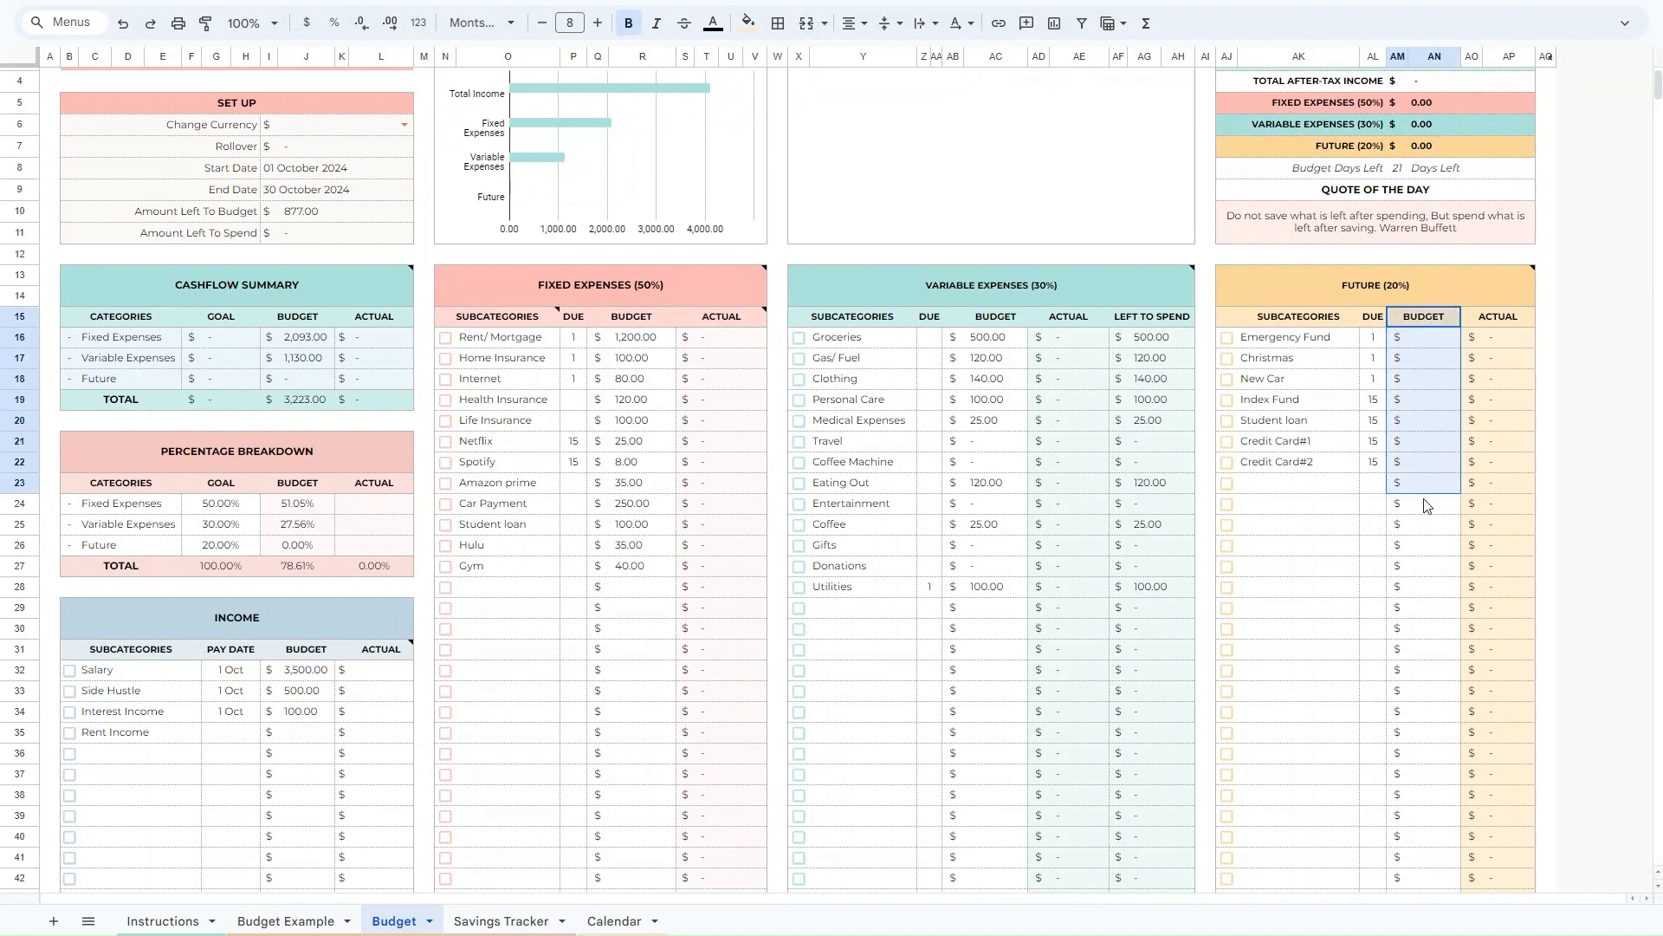
{"action": "left_click", "coordinate": [1431, 338]}
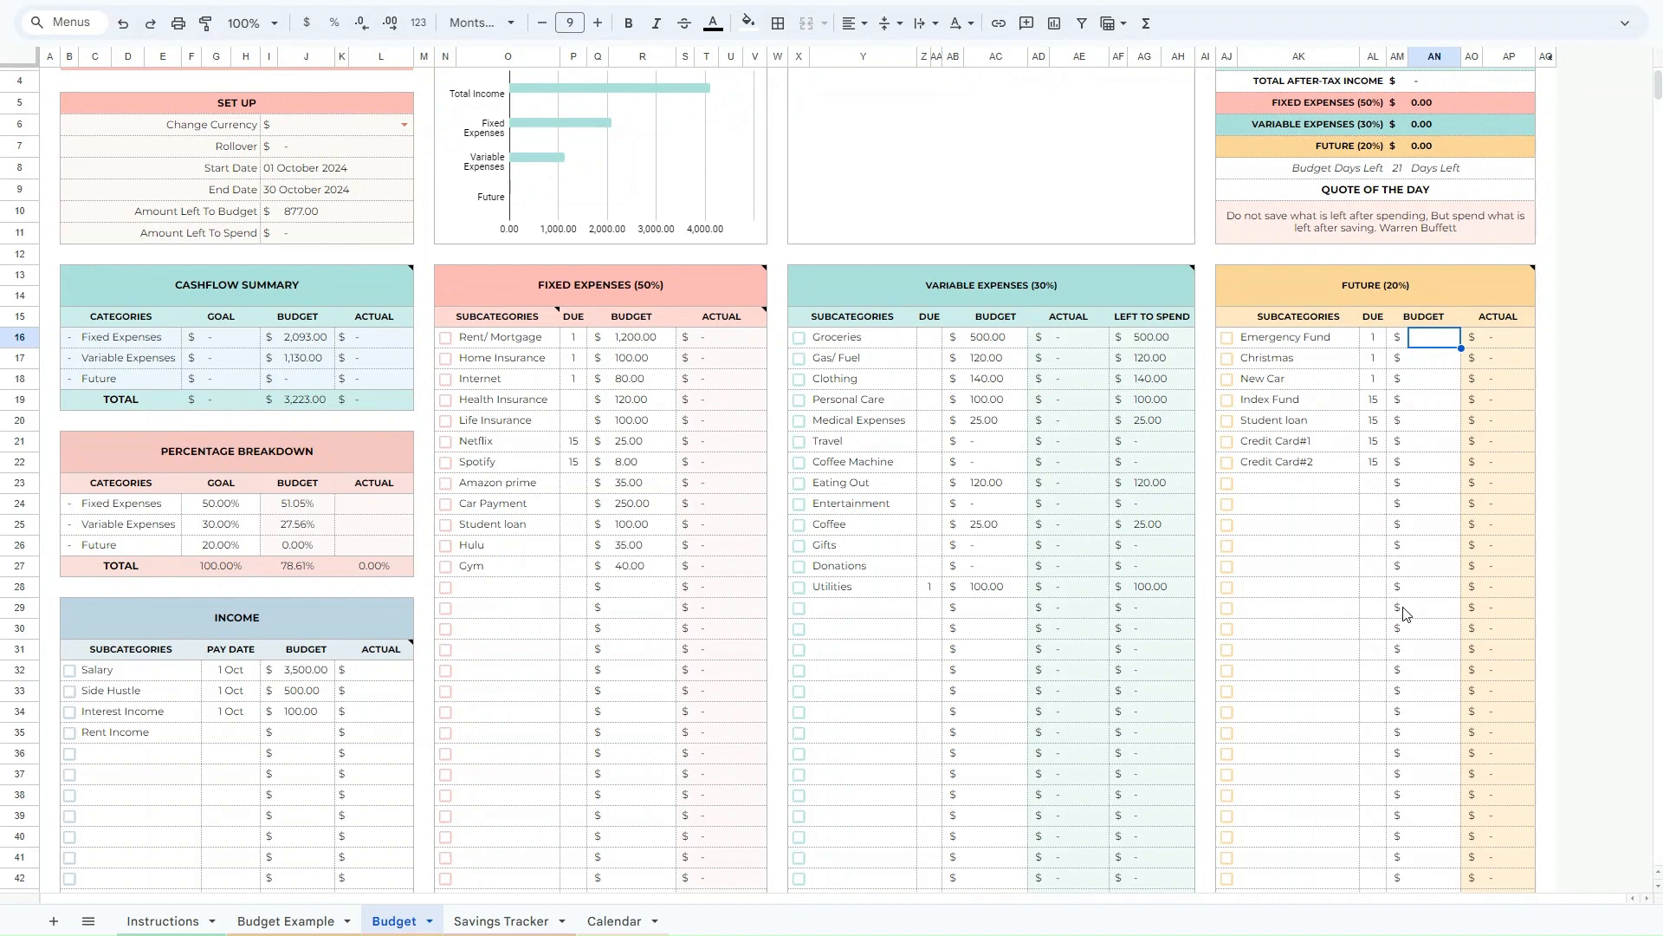
{"action": "scroll", "coordinate": [1352, 511], "scroll_direction": "up", "scroll_amount": 2}
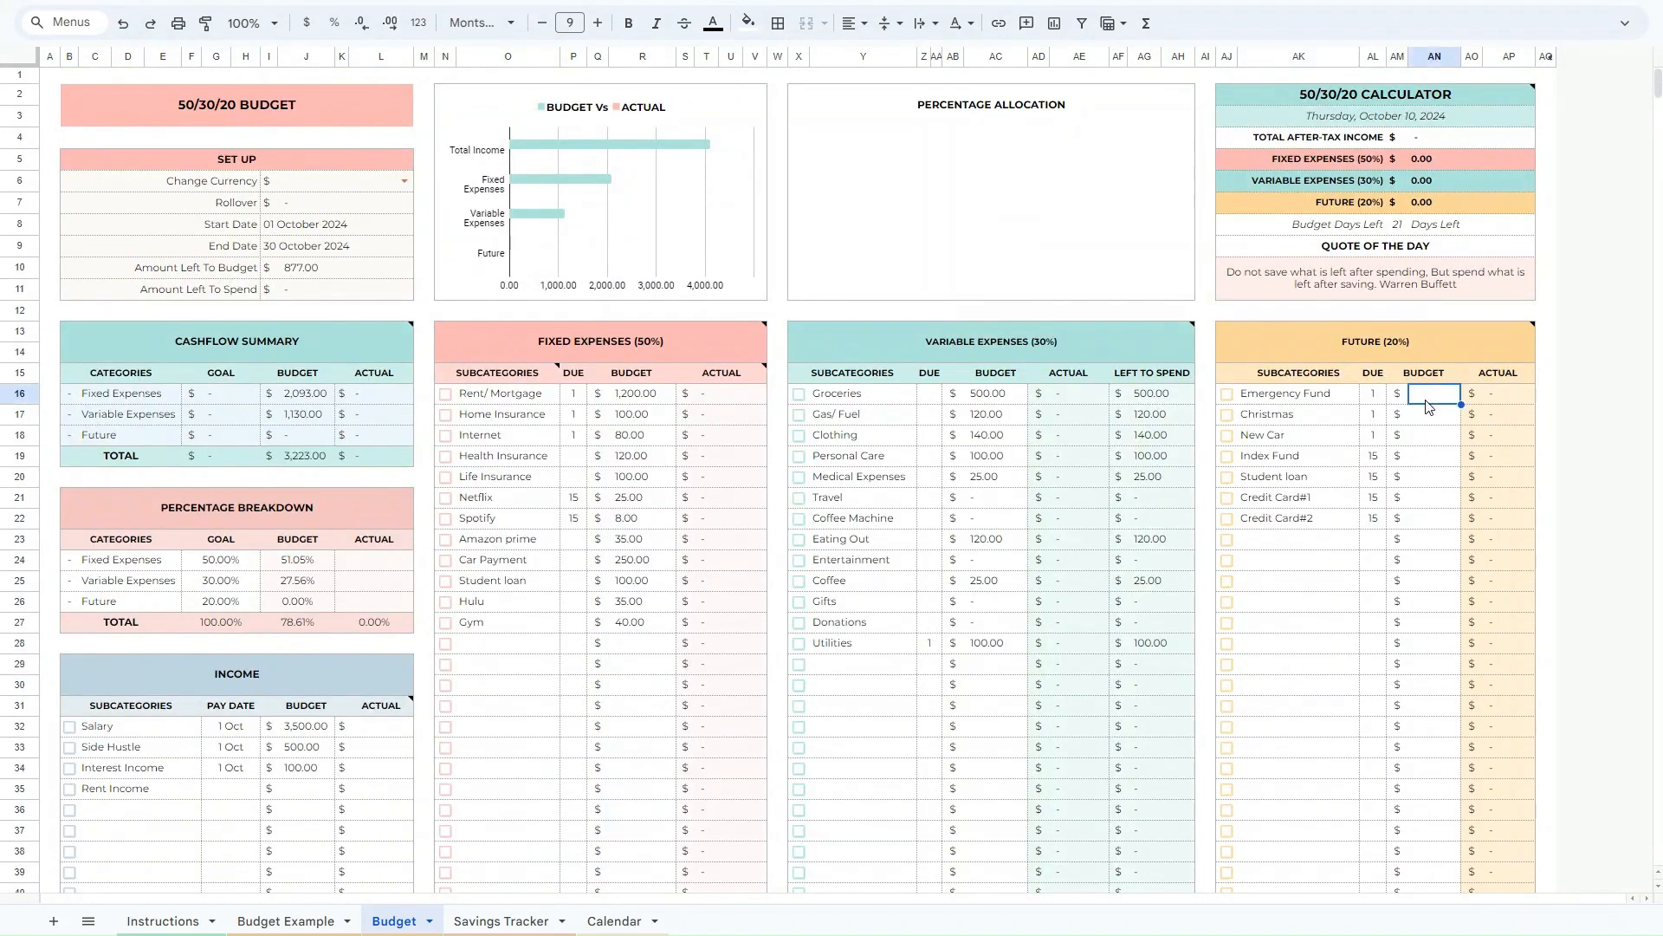
{"action": "type", "text": "200"}
{"action": "key", "text": "Return"}
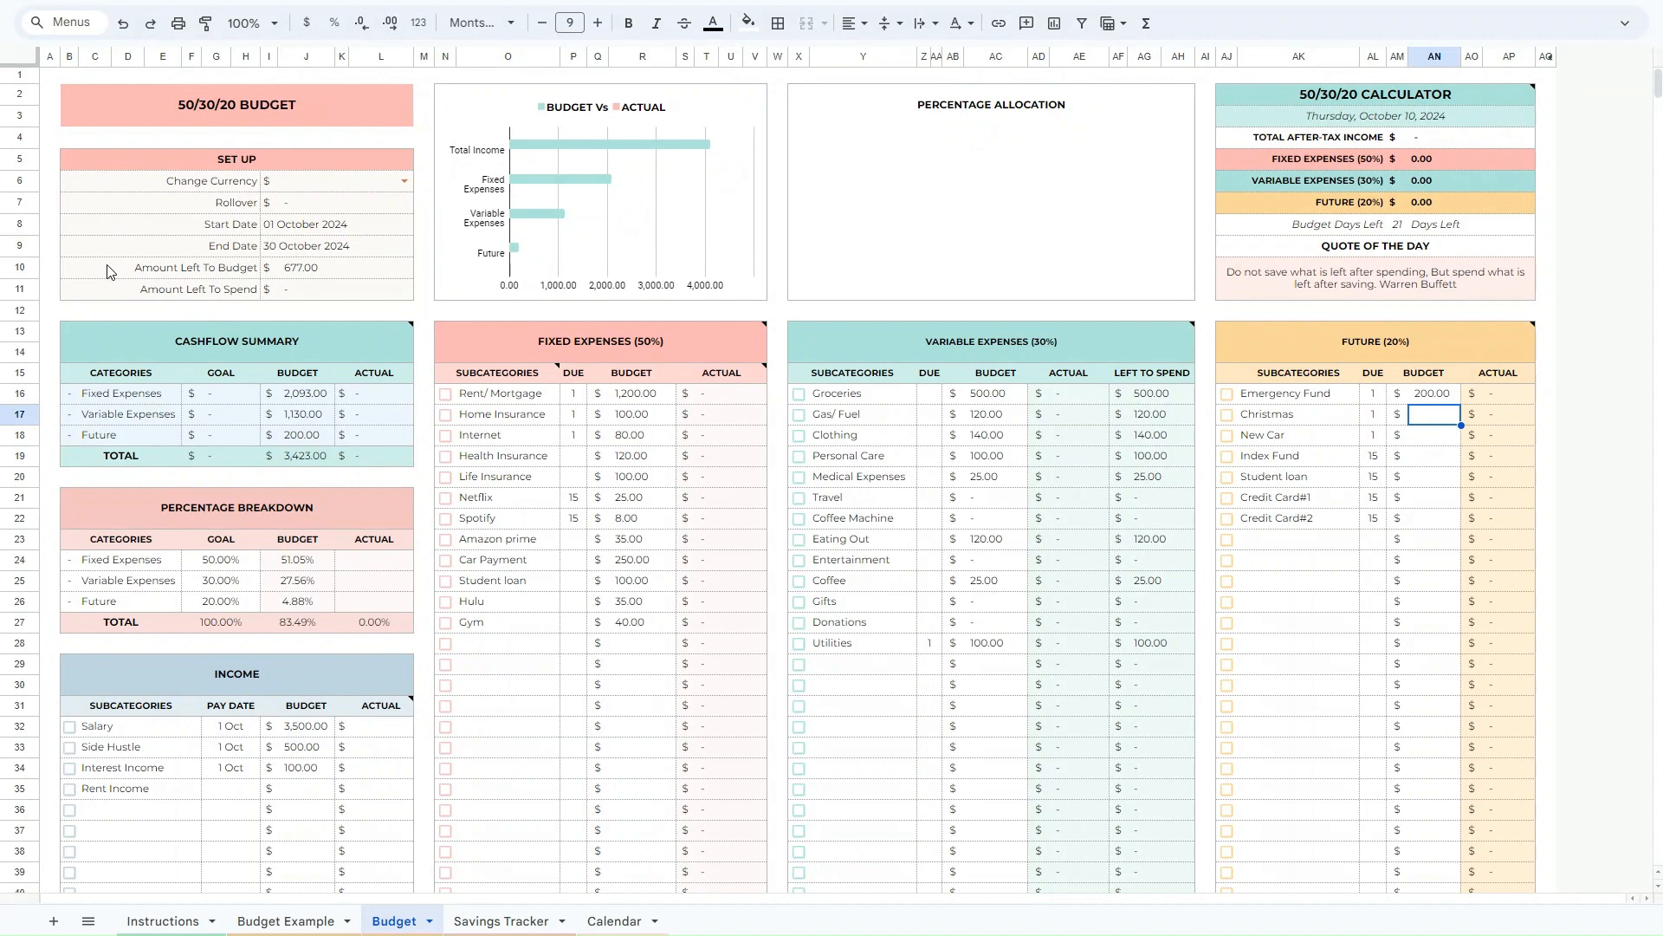
{"action": "left_click_drag", "start_coordinate": [106, 271], "coordinate": [355, 276]}
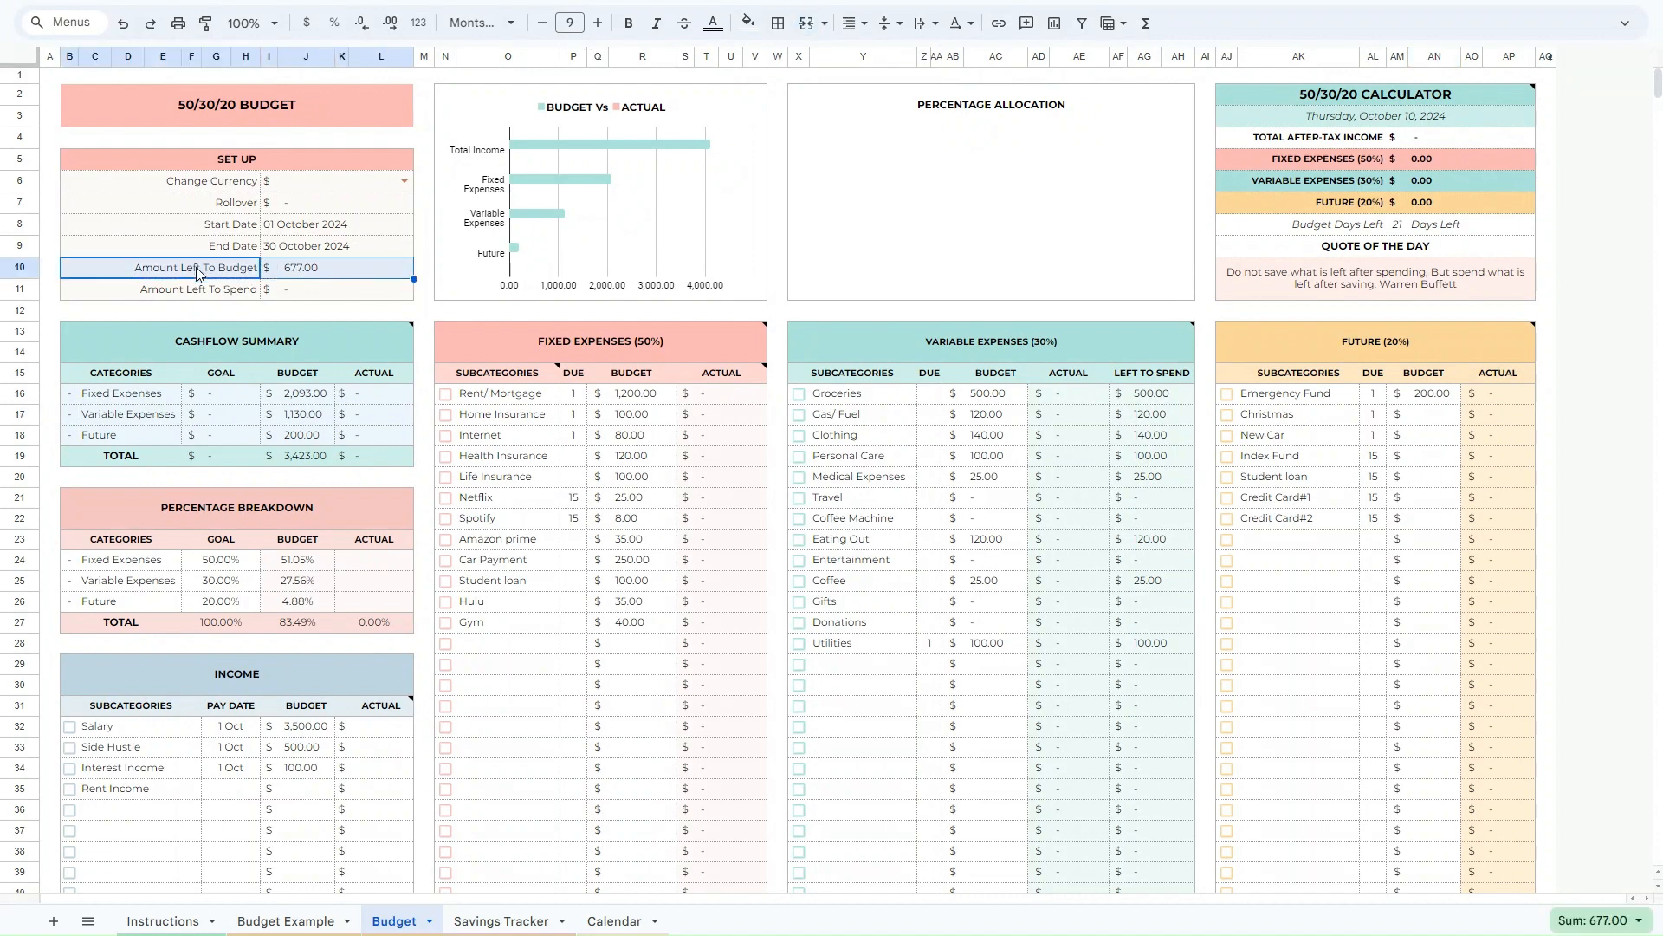
{"action": "left_click", "coordinate": [508, 684]}
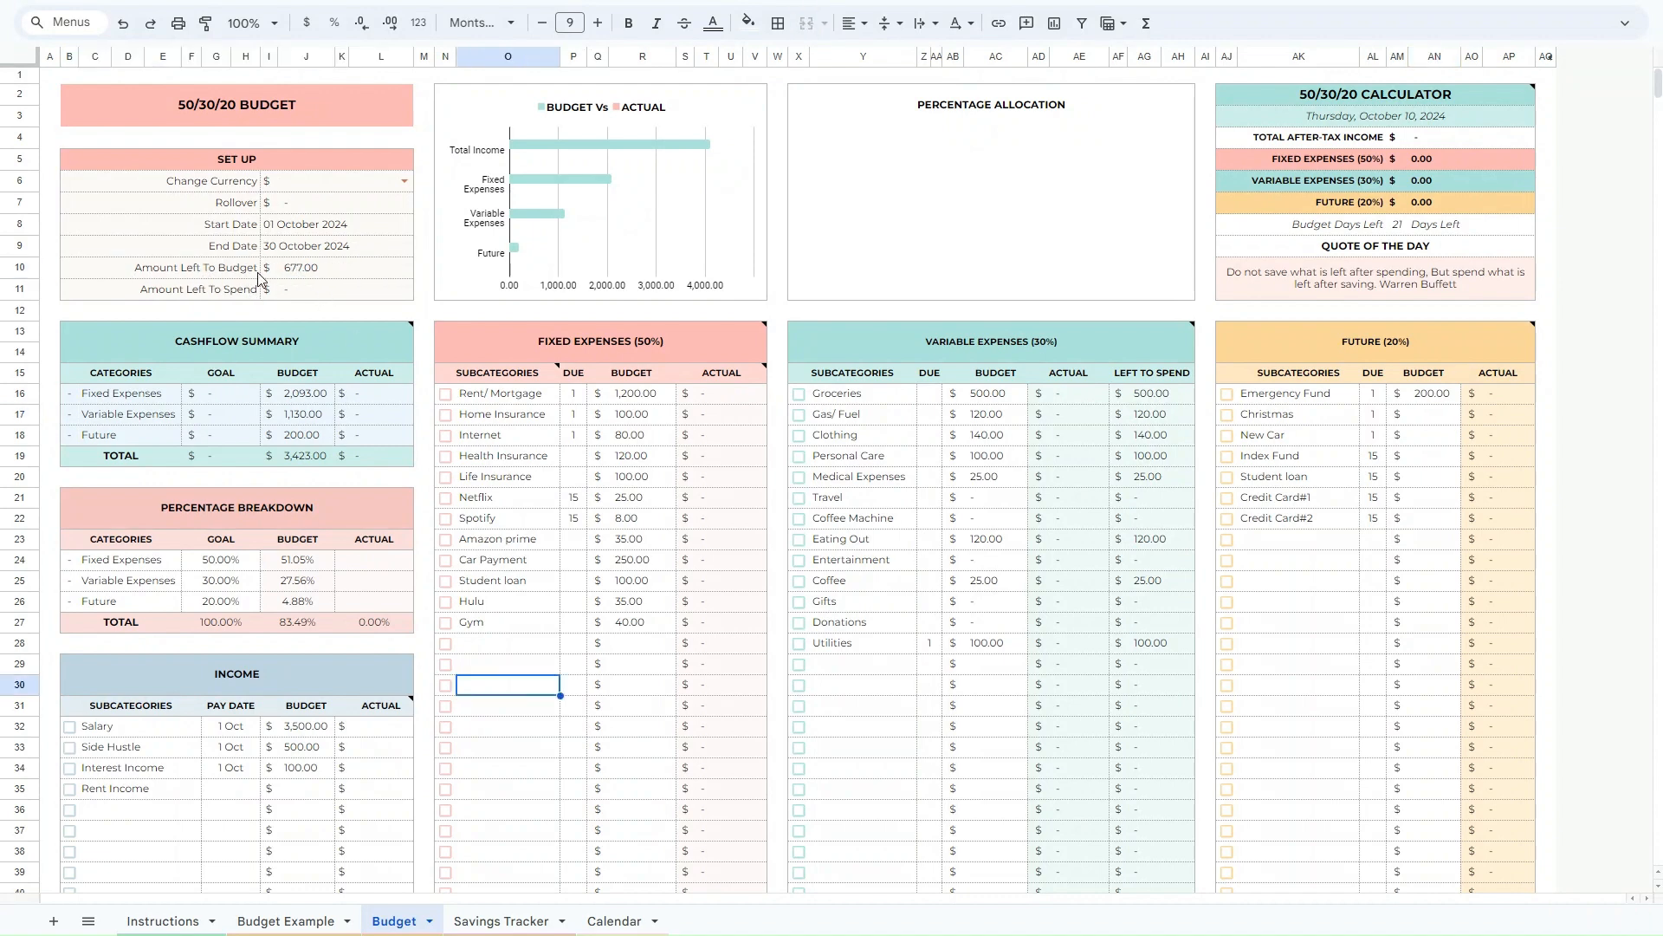
{"action": "left_click", "coordinate": [307, 273]}
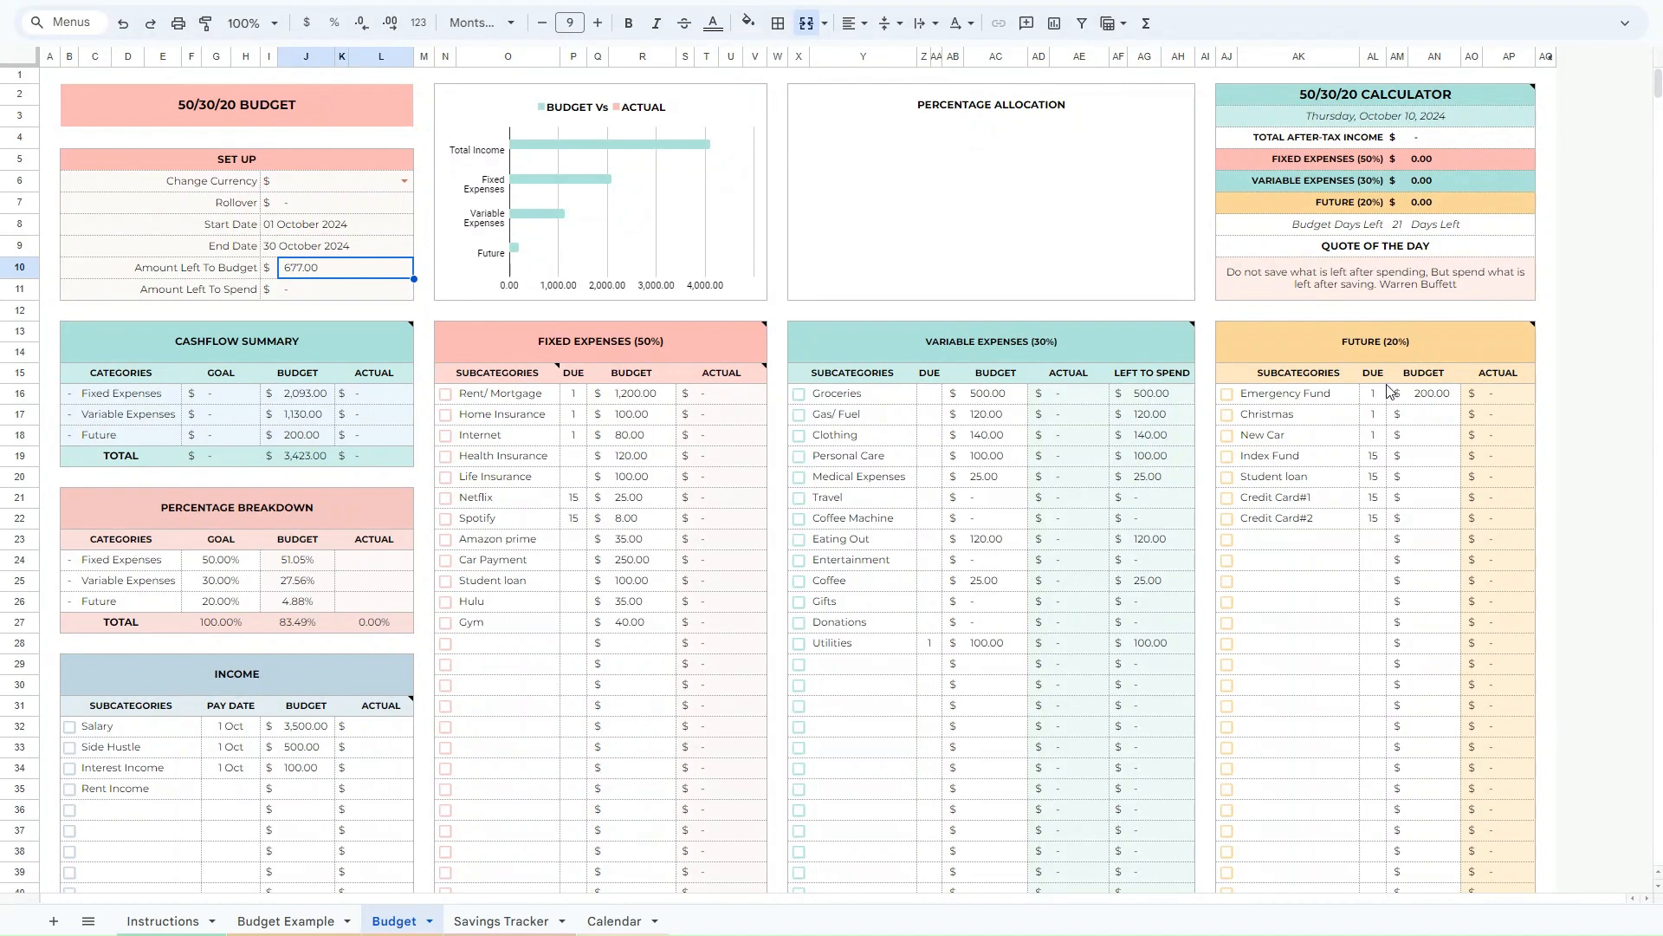
{"action": "left_click", "coordinate": [1434, 225]}
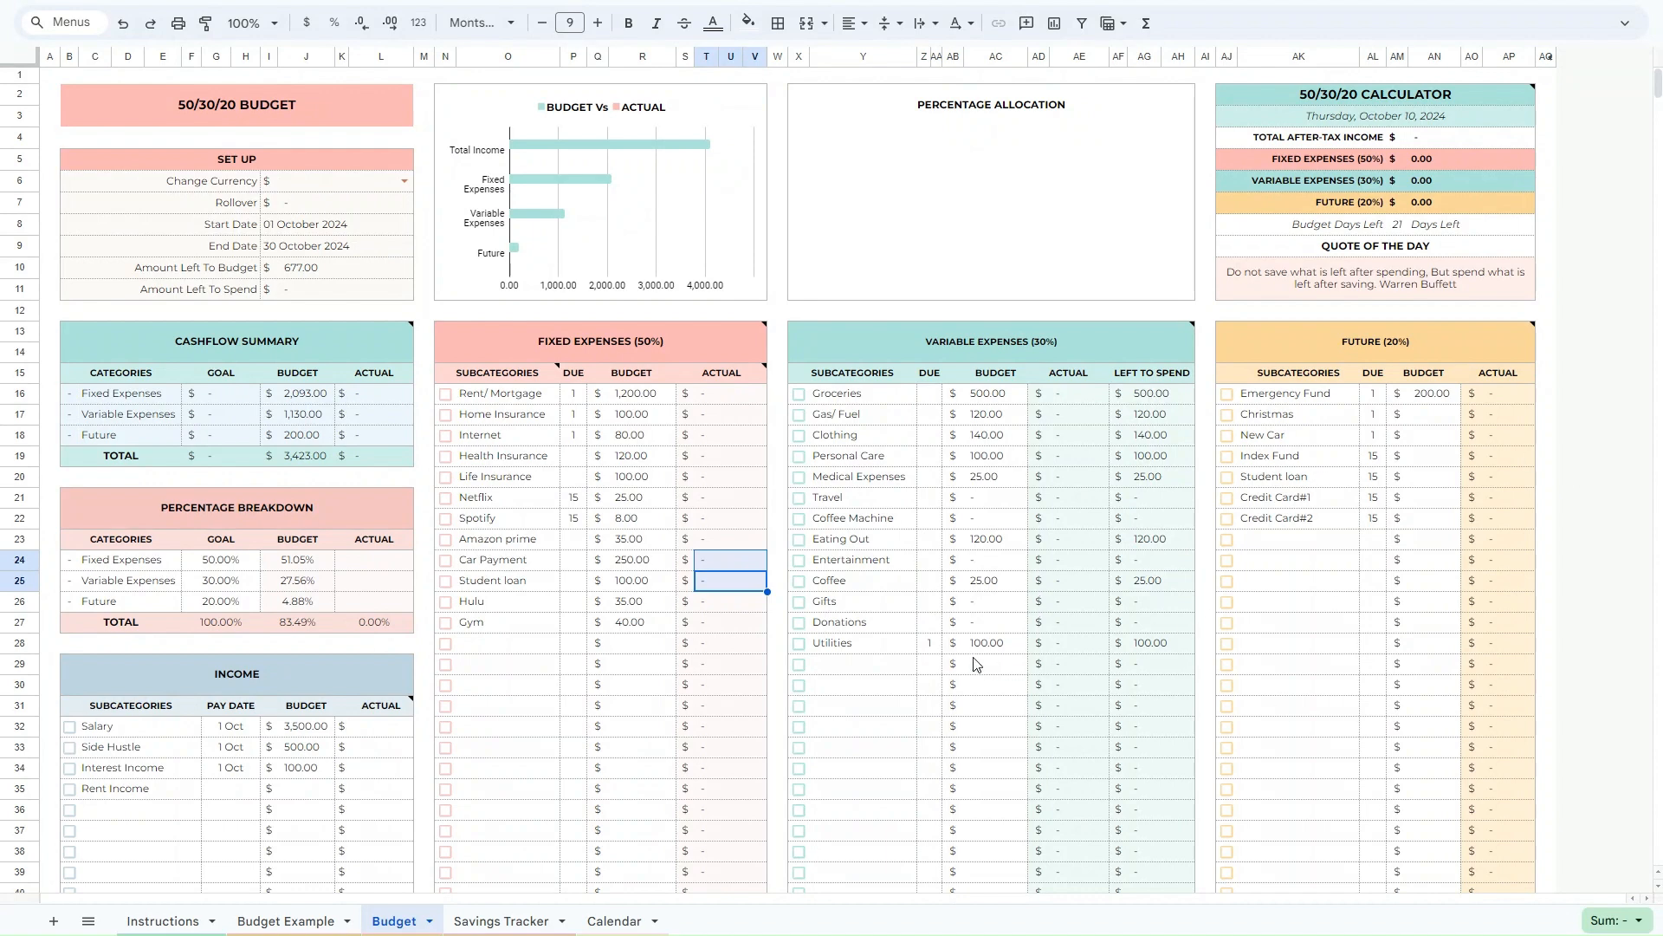
Reduce the variable expense budgets to 0 for Coffee and 50 for Eating Out.
{"action": "left_click", "coordinate": [990, 586]}
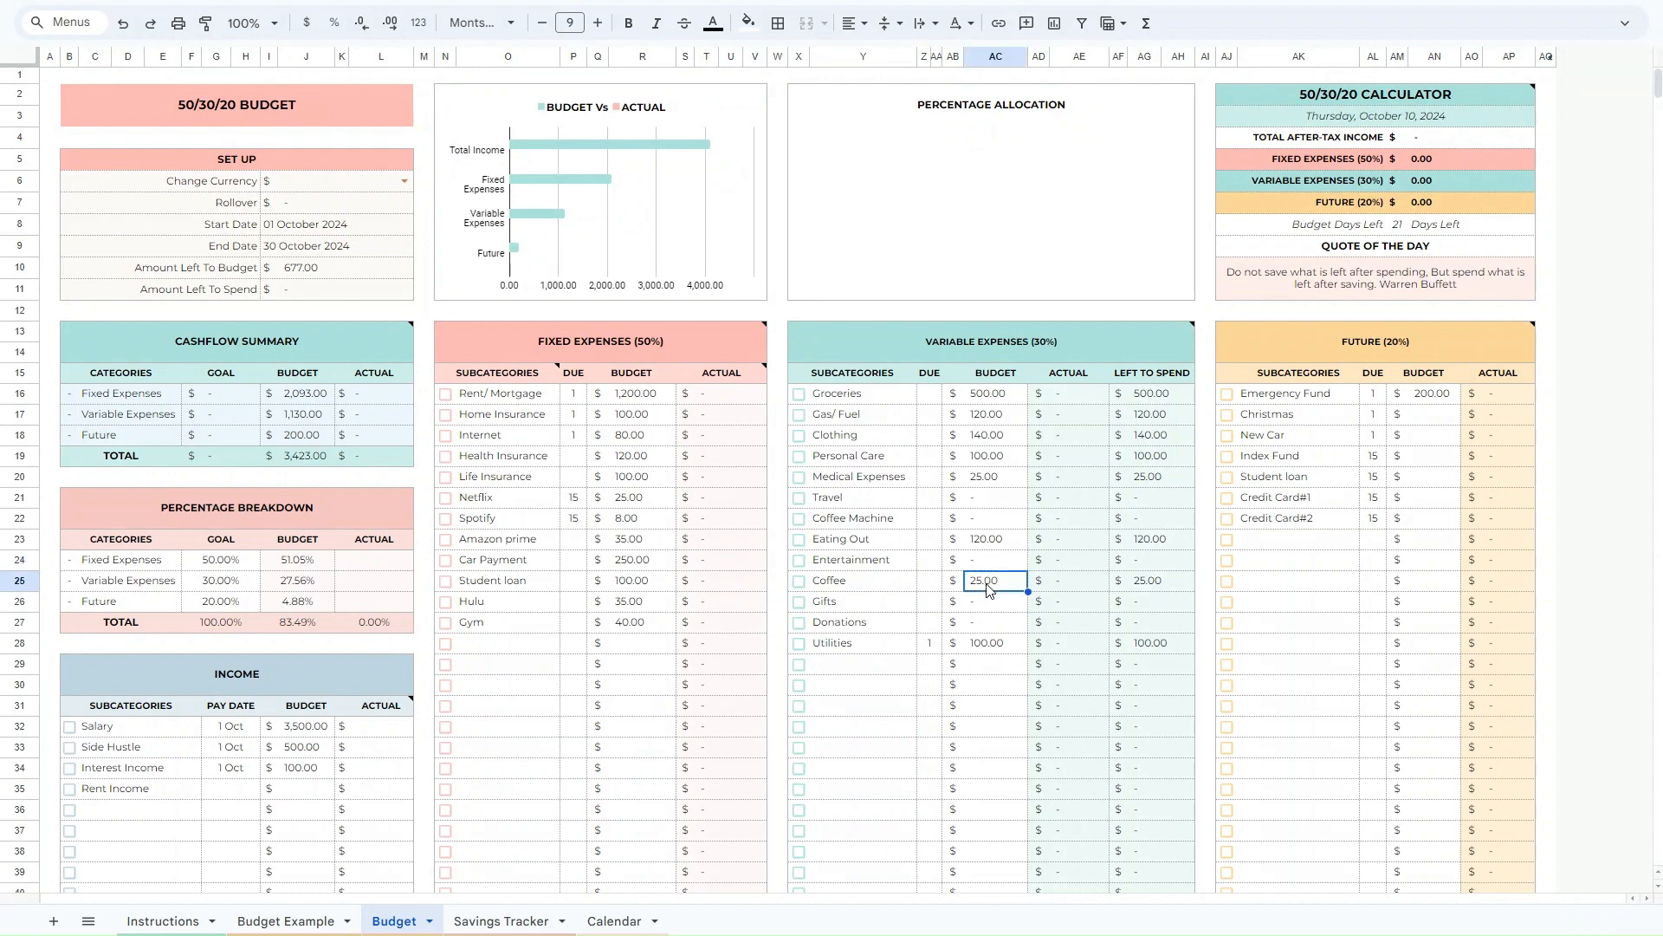
{"action": "type", "text": "0"}
{"action": "key", "text": "Return"}
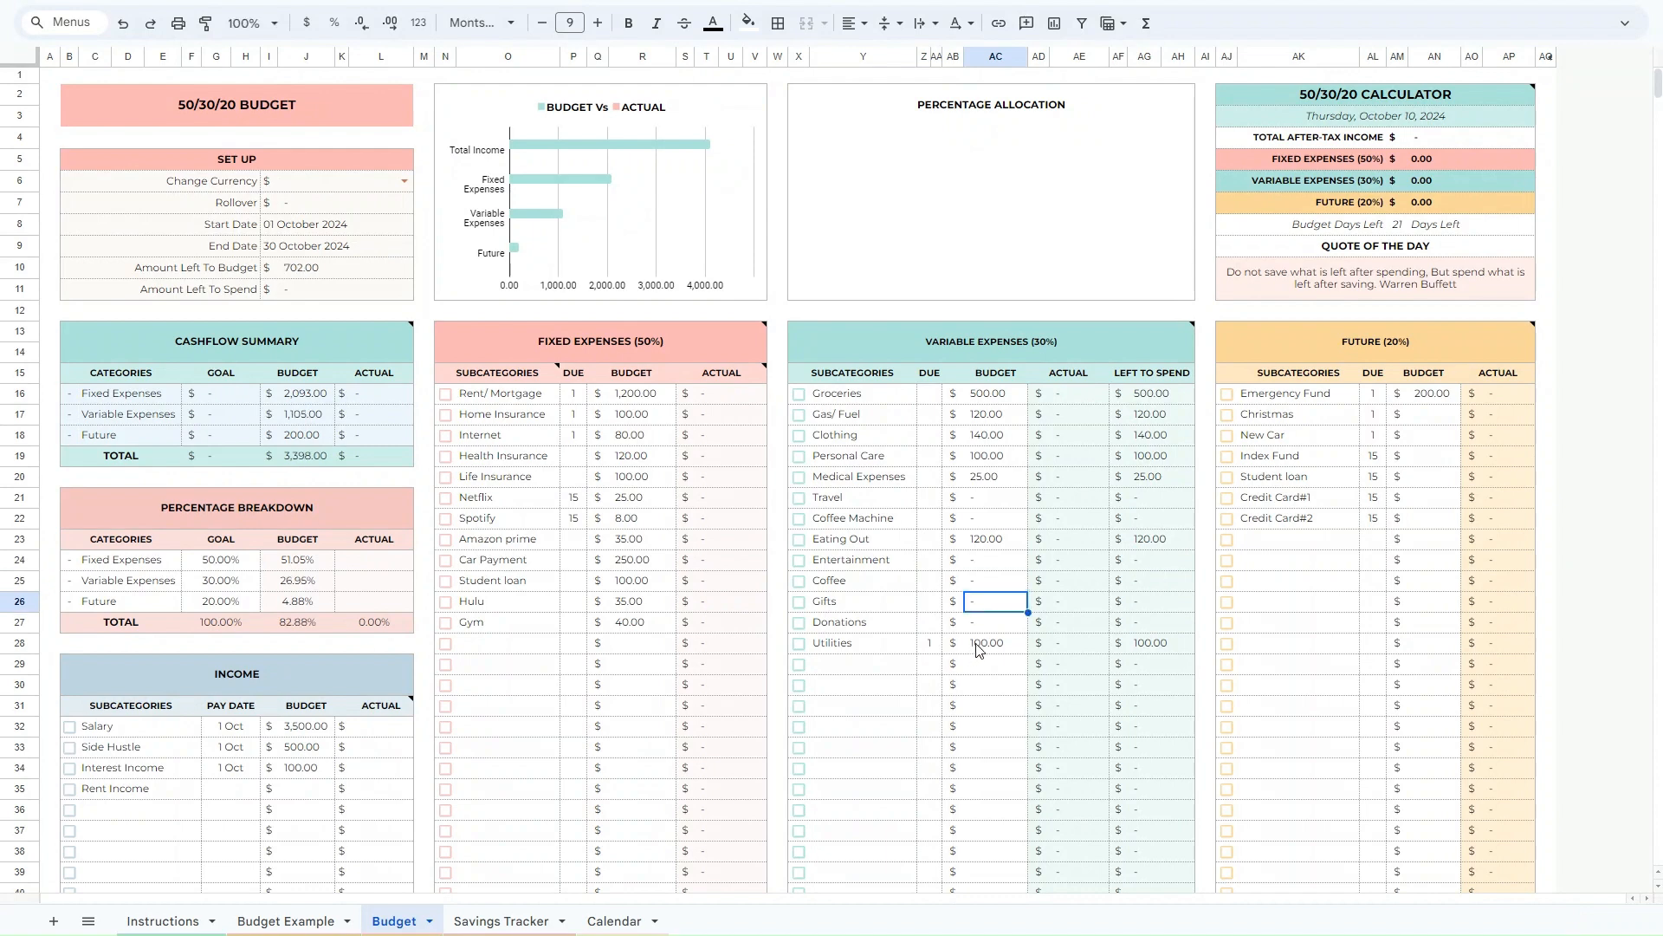
{"action": "left_click", "coordinate": [983, 541]}
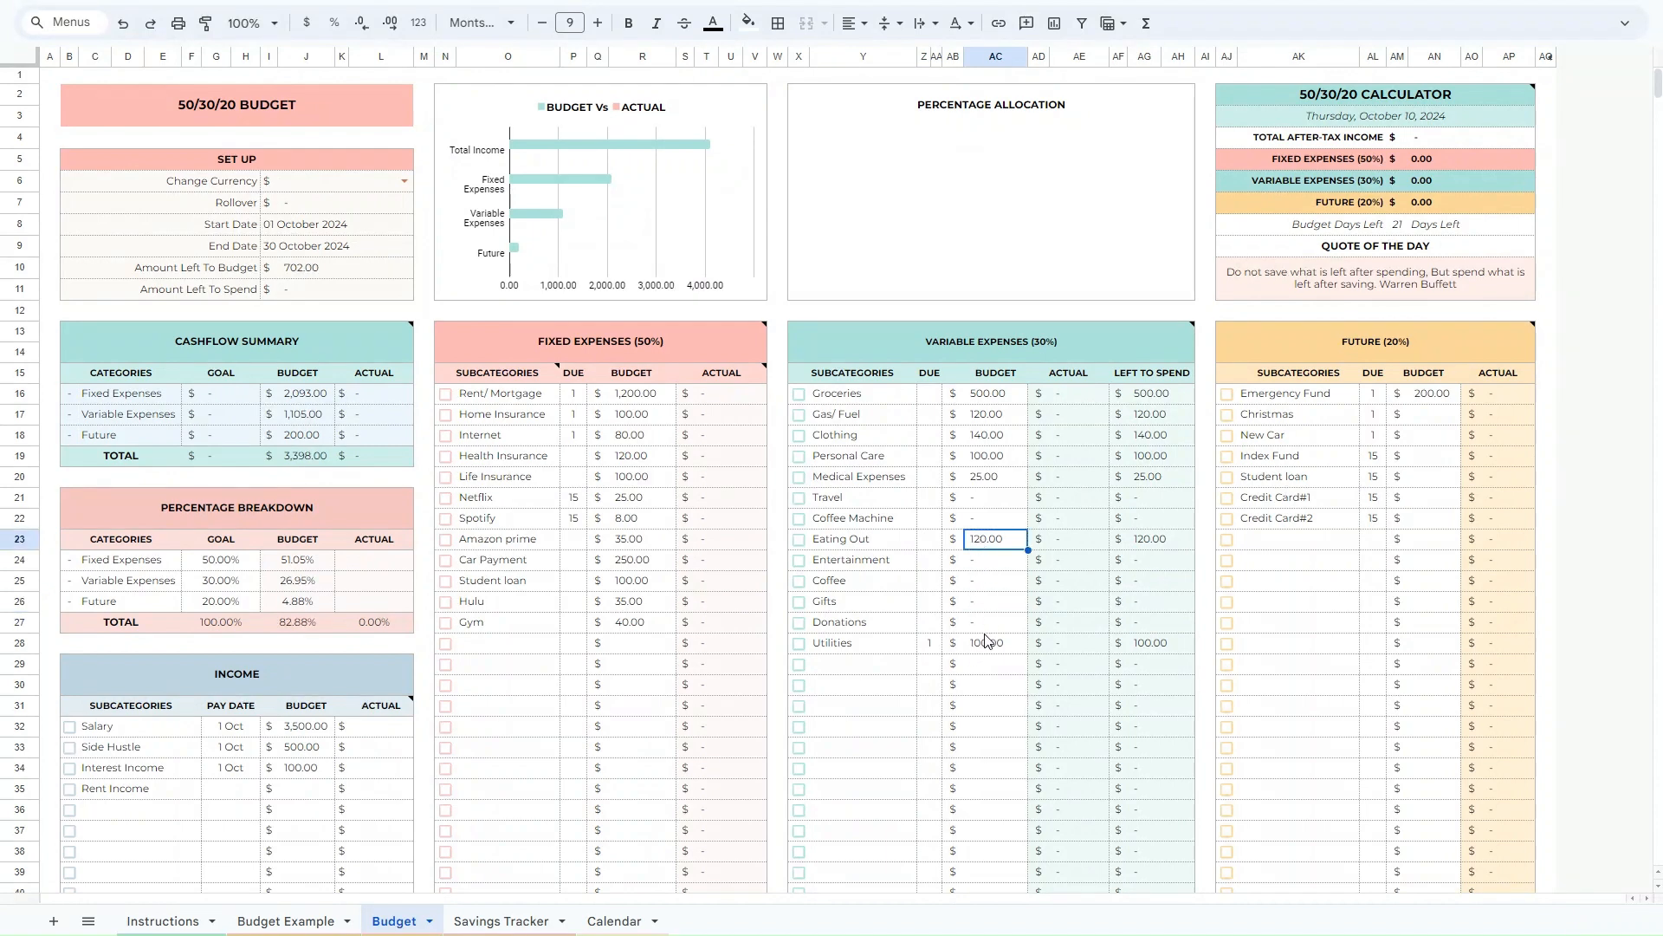
{"action": "type", "text": "50"}
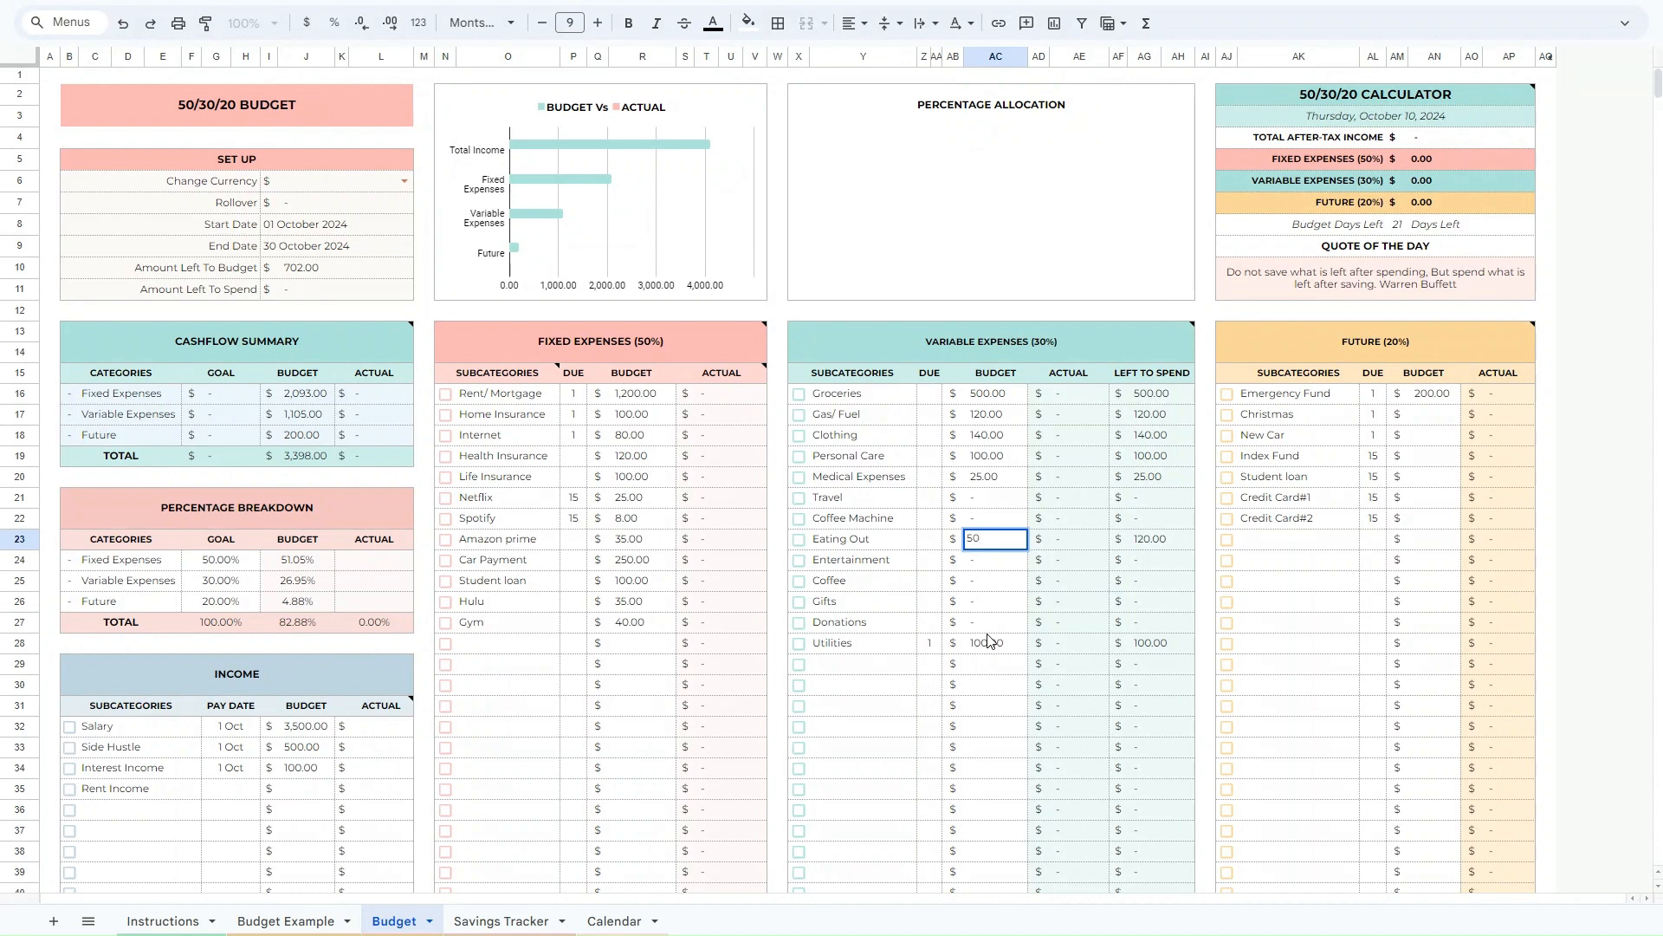
{"action": "key", "text": "Return"}
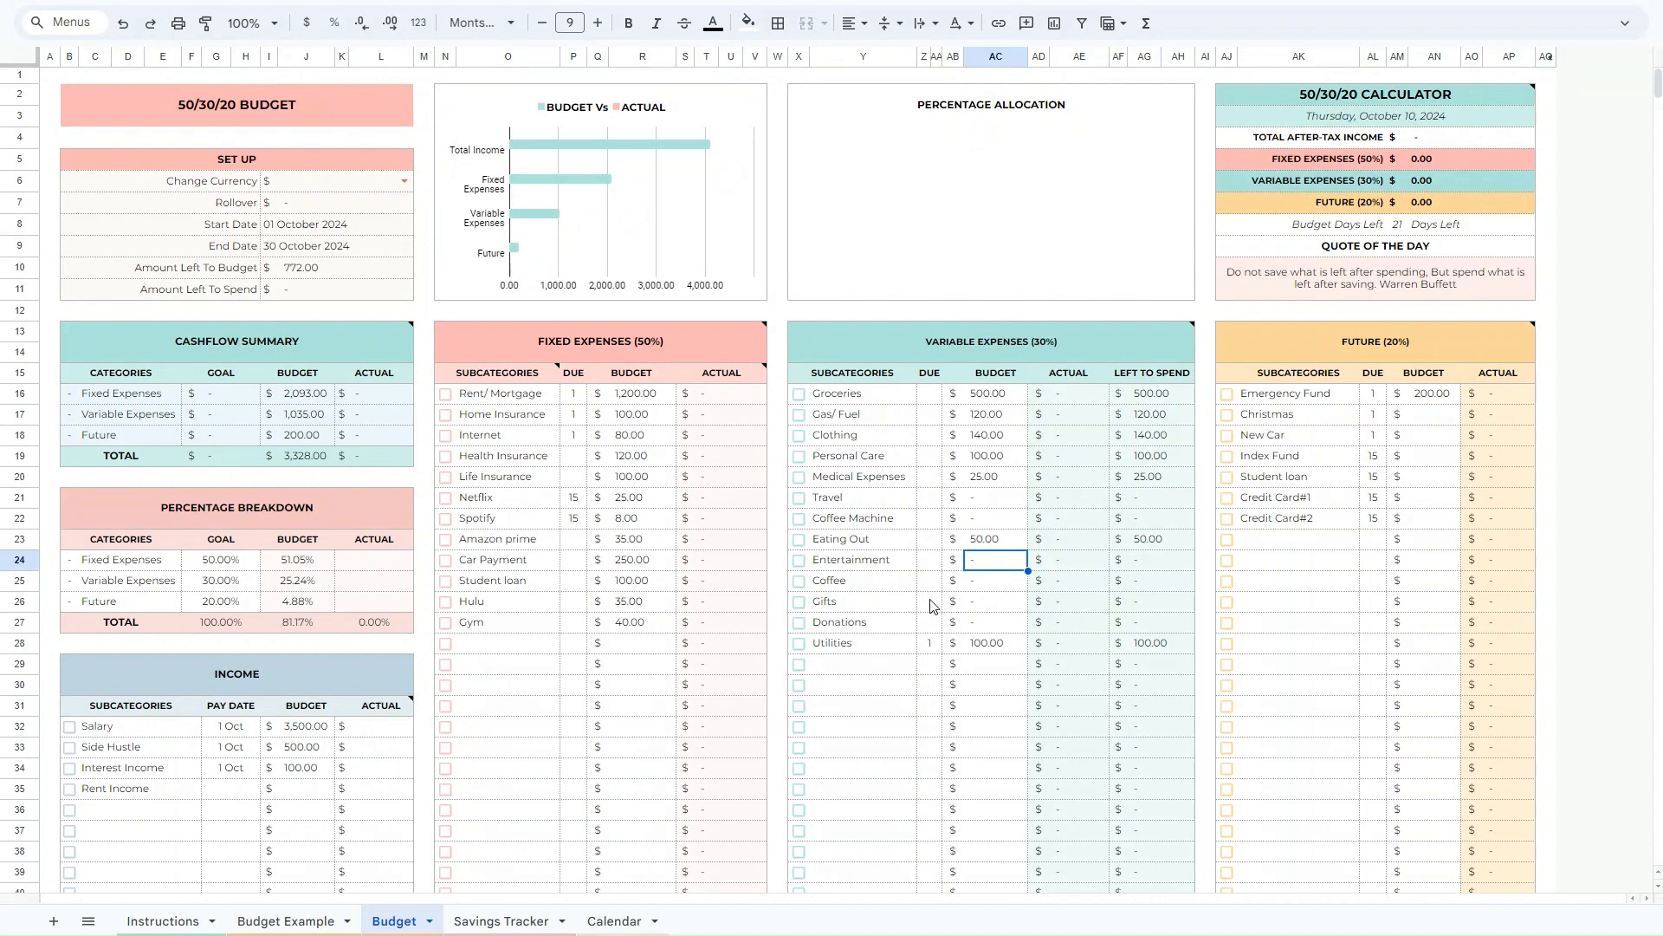
Review the Rent Income entry and the budgeted amounts in the Income table.
{"action": "left_click", "coordinate": [231, 789]}
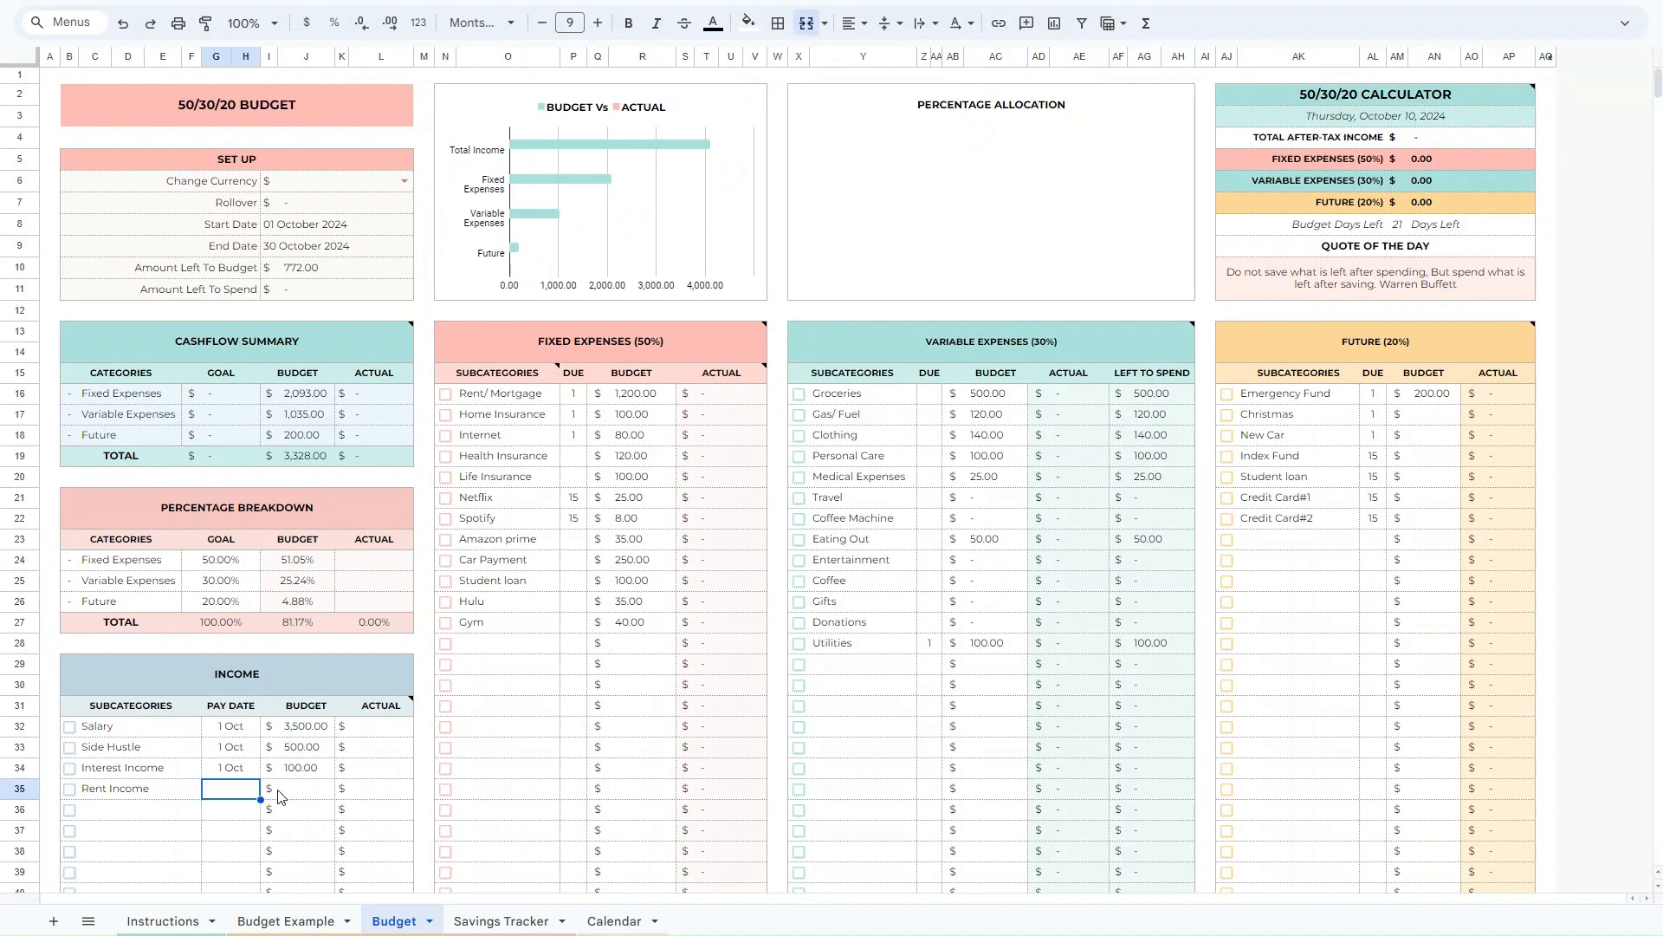
{"action": "left_click", "coordinate": [298, 792]}
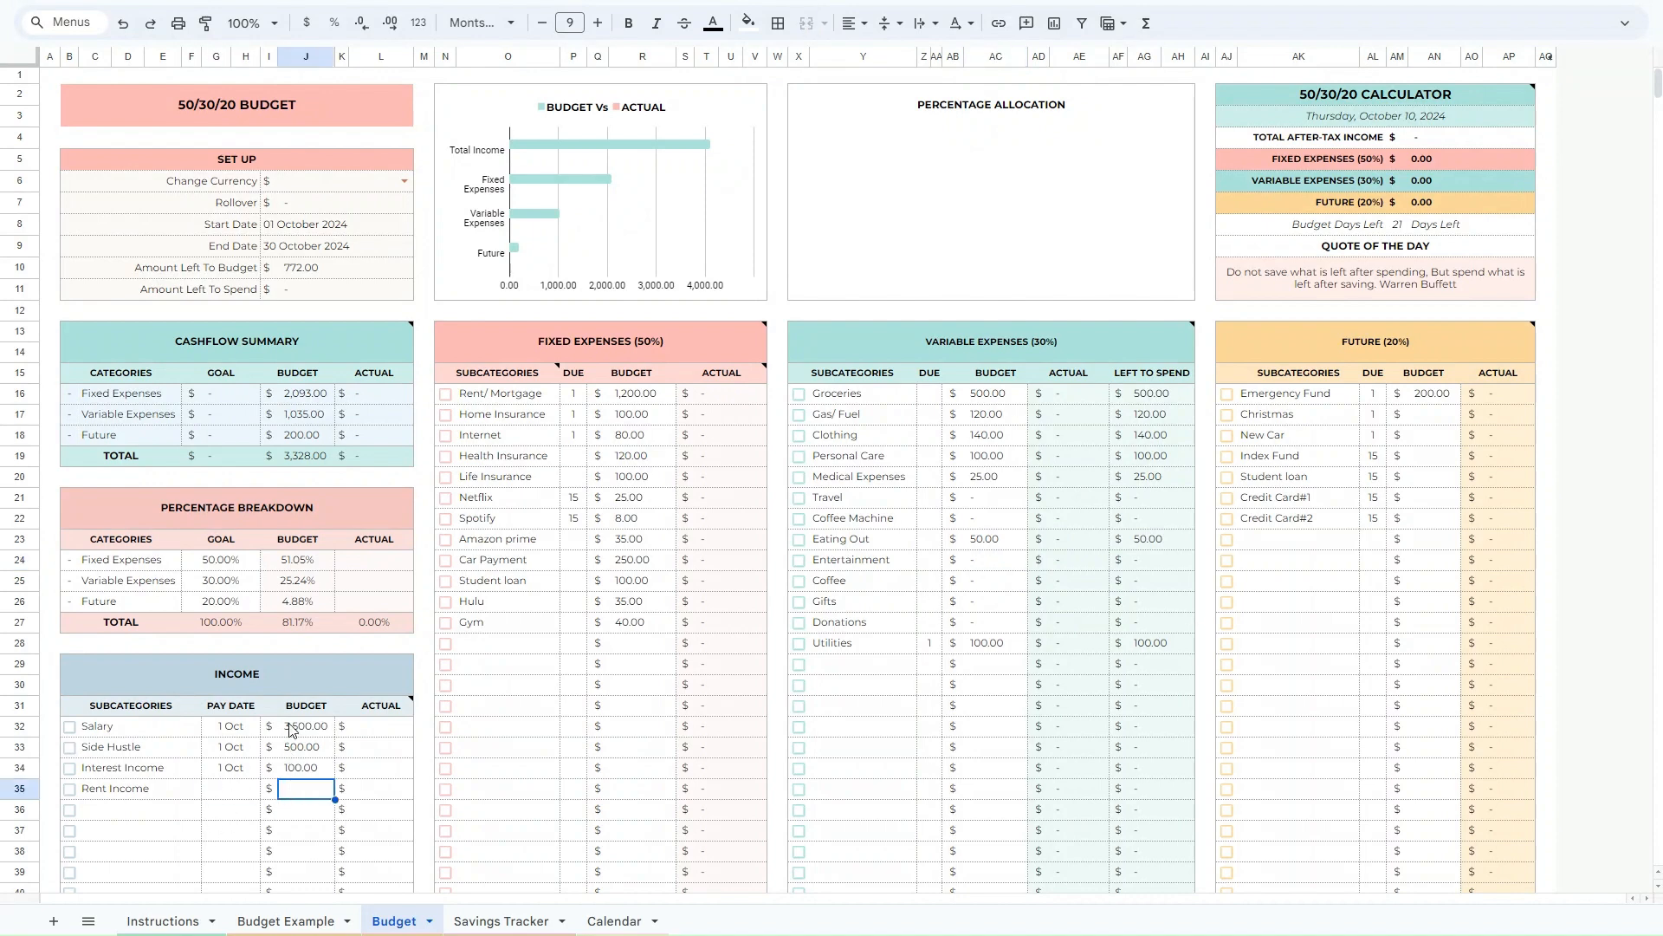
{"action": "left_click_drag", "start_coordinate": [292, 728], "coordinate": [299, 789]}
{"action": "left_click", "coordinate": [294, 797]}
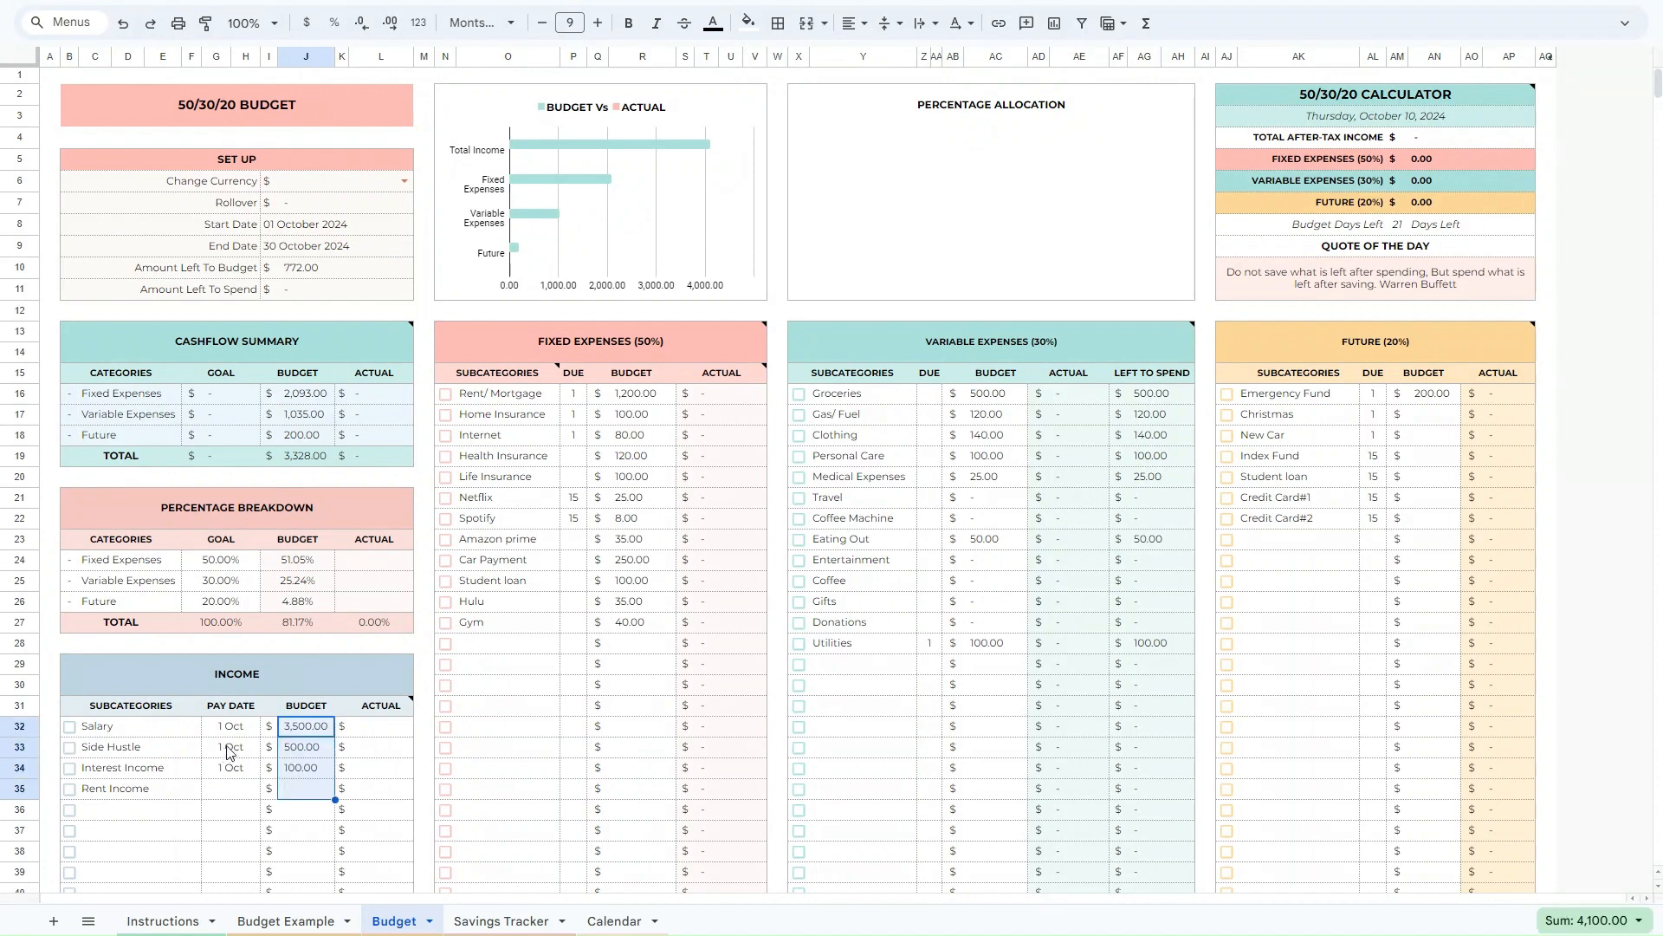
{"action": "left_click", "coordinate": [874, 727]}
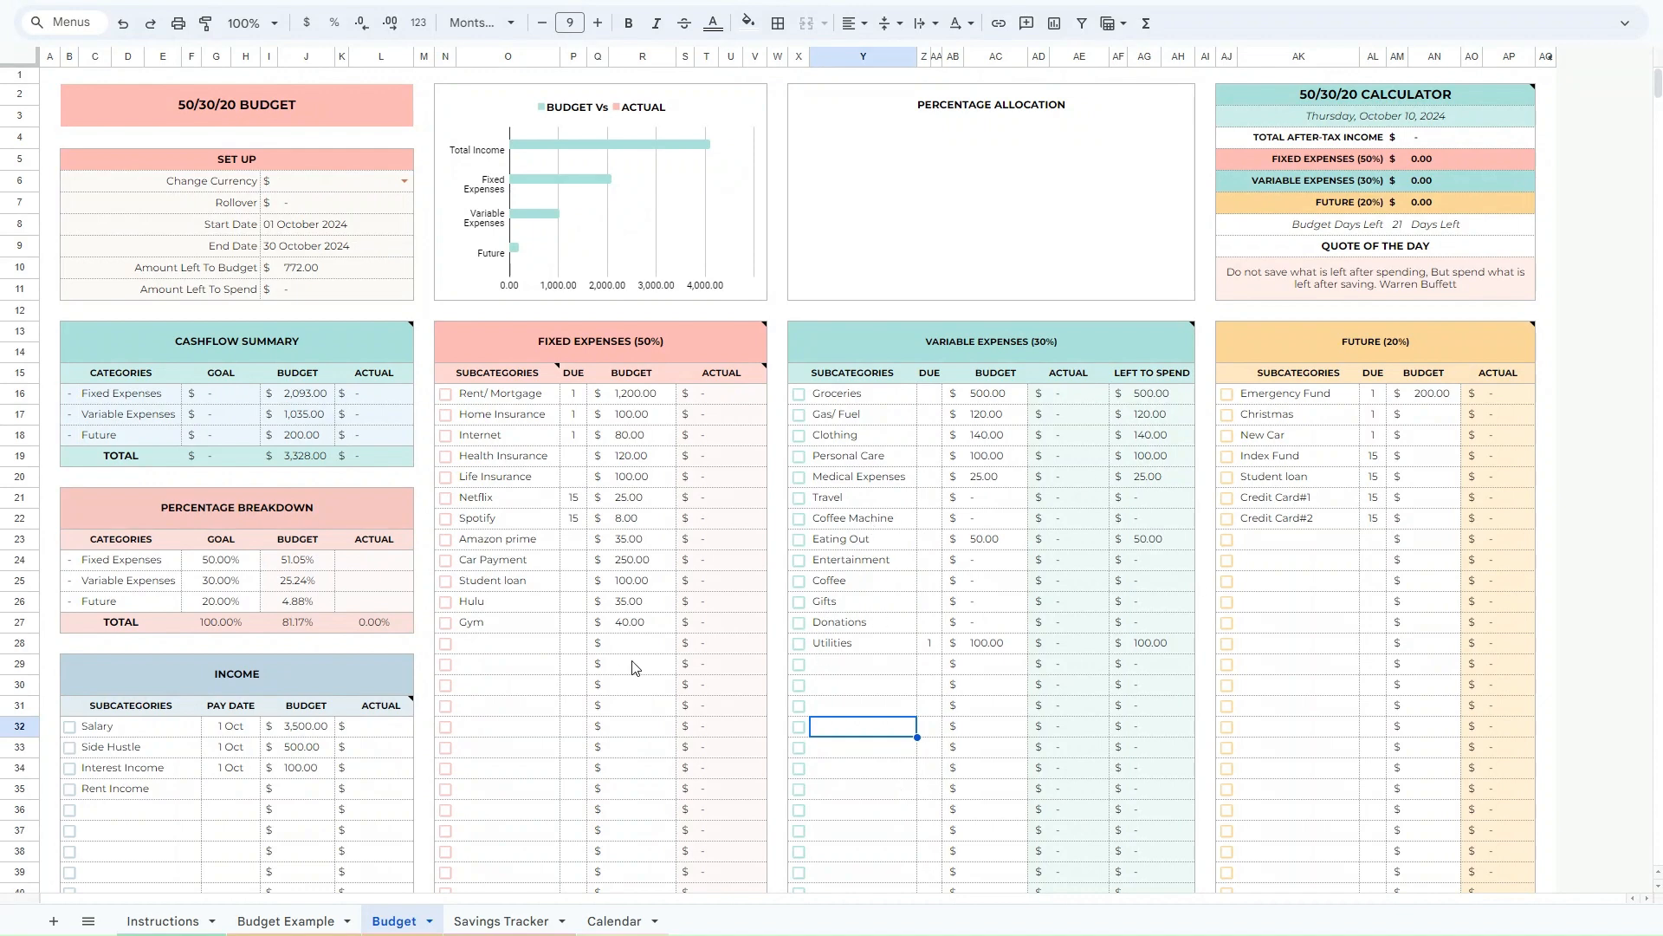
Highlight the subcategory, due and budget cells of Netflix and Amazon prime in the Fixed Expenses table with a pink fill.
{"action": "left_click", "coordinate": [477, 503]}
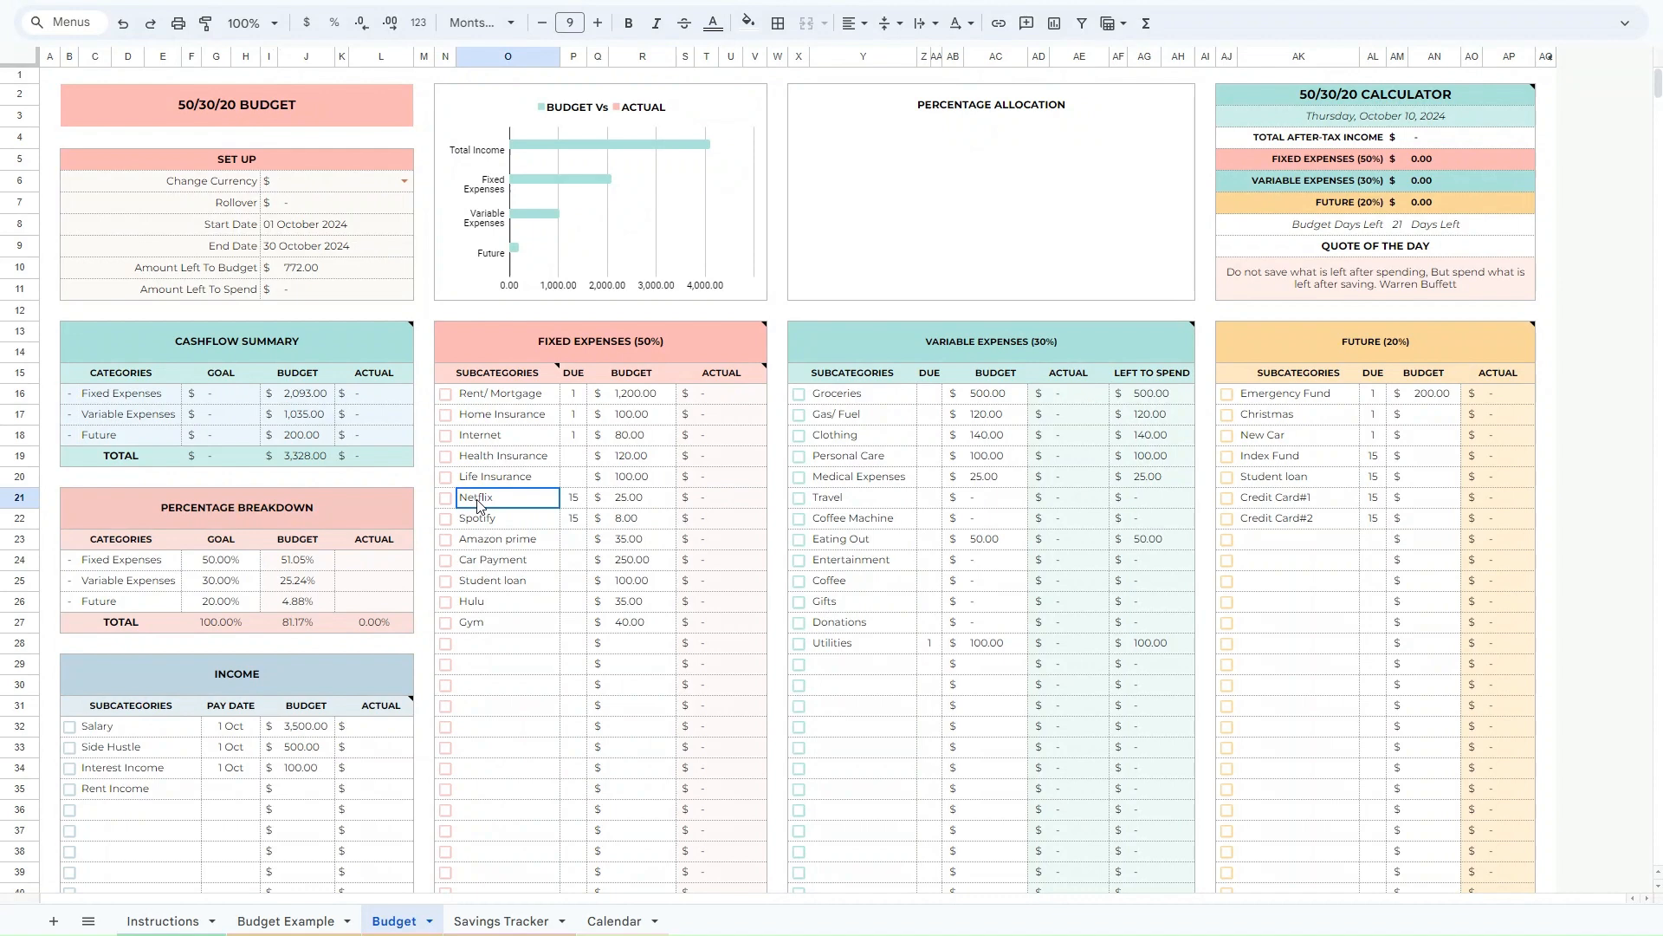
{"action": "left_click_drag", "start_coordinate": [477, 505], "coordinate": [646, 500]}
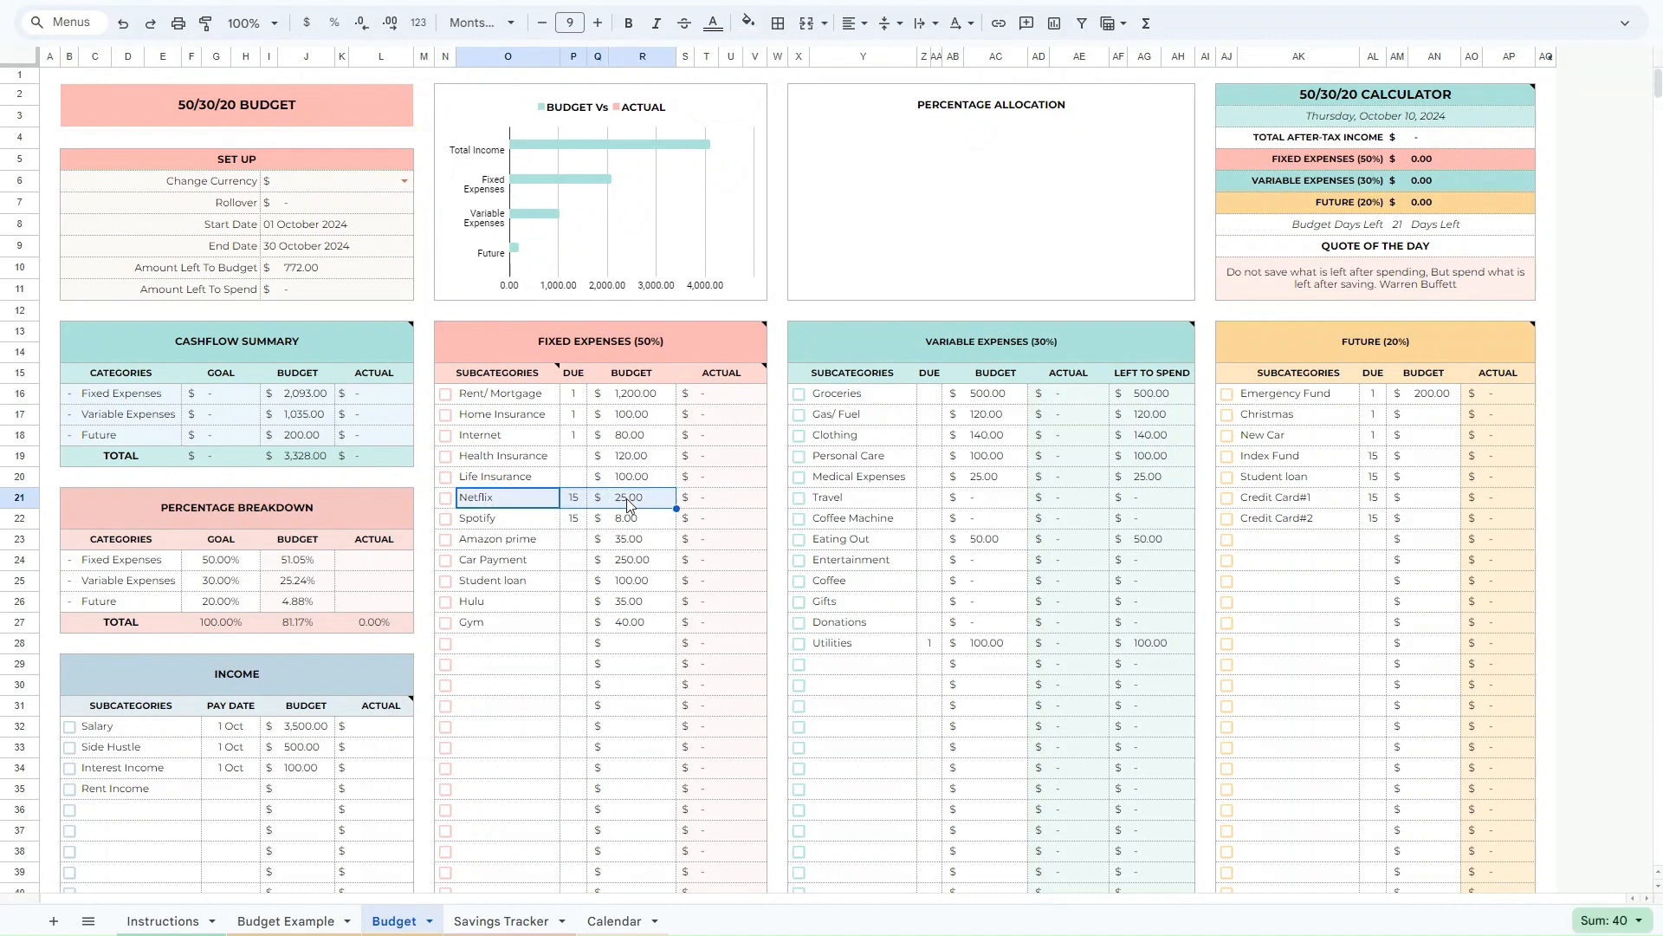
{"action": "left_click", "coordinate": [749, 26]}
{"action": "left_click", "coordinate": [766, 338]}
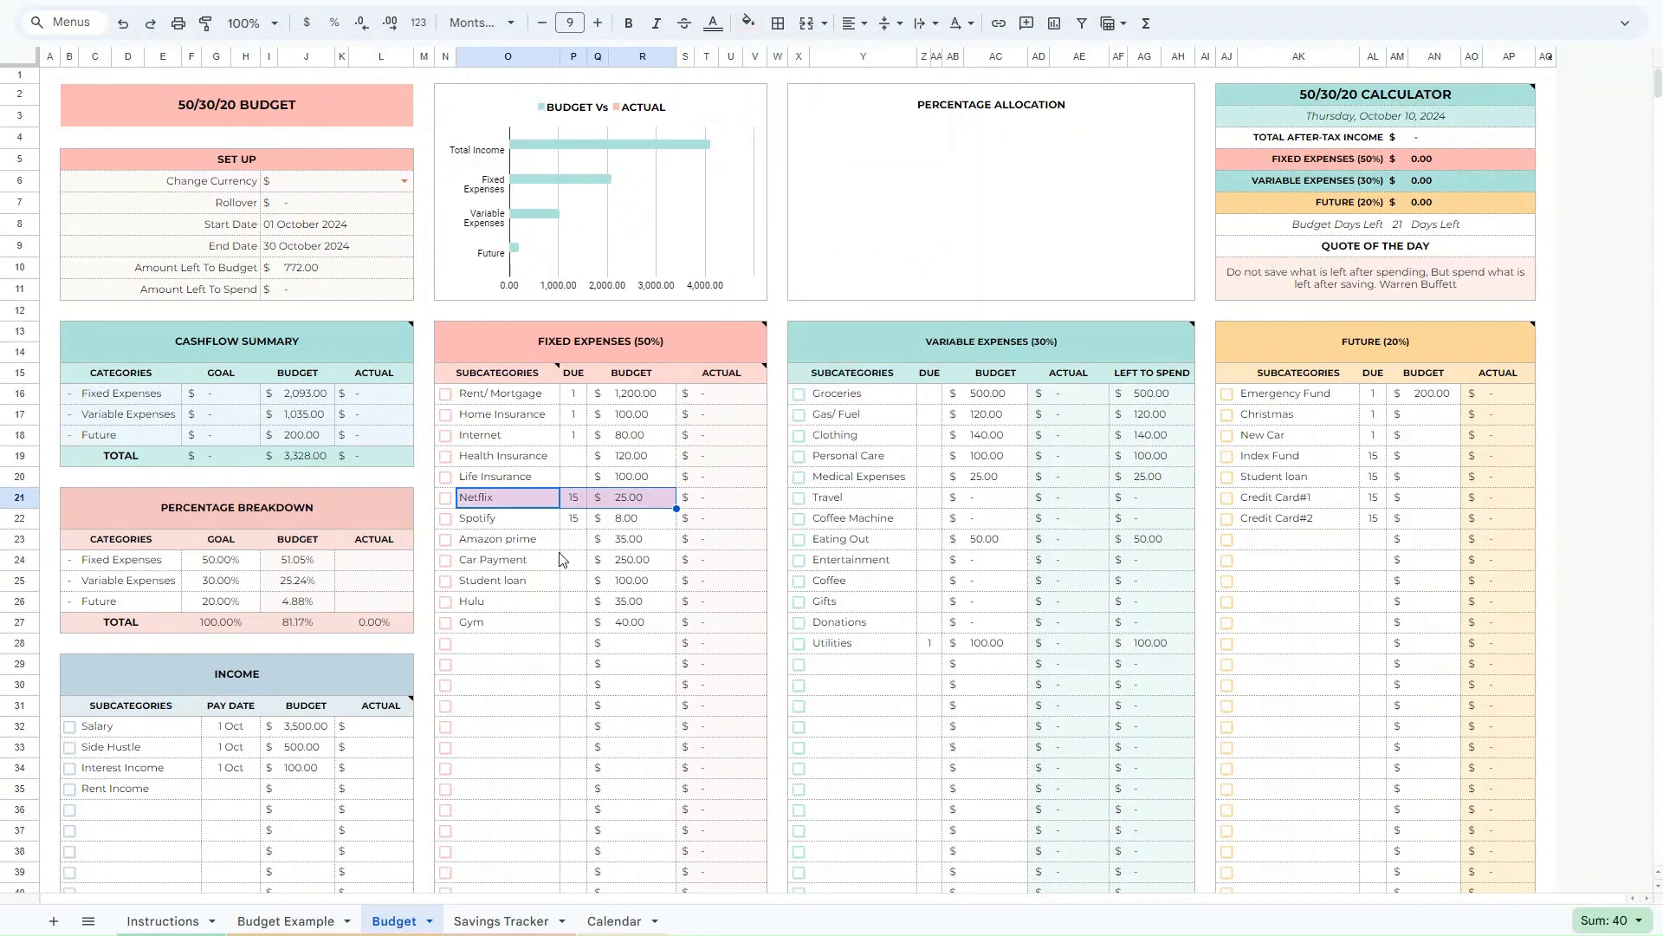
{"action": "left_click", "coordinate": [468, 542]}
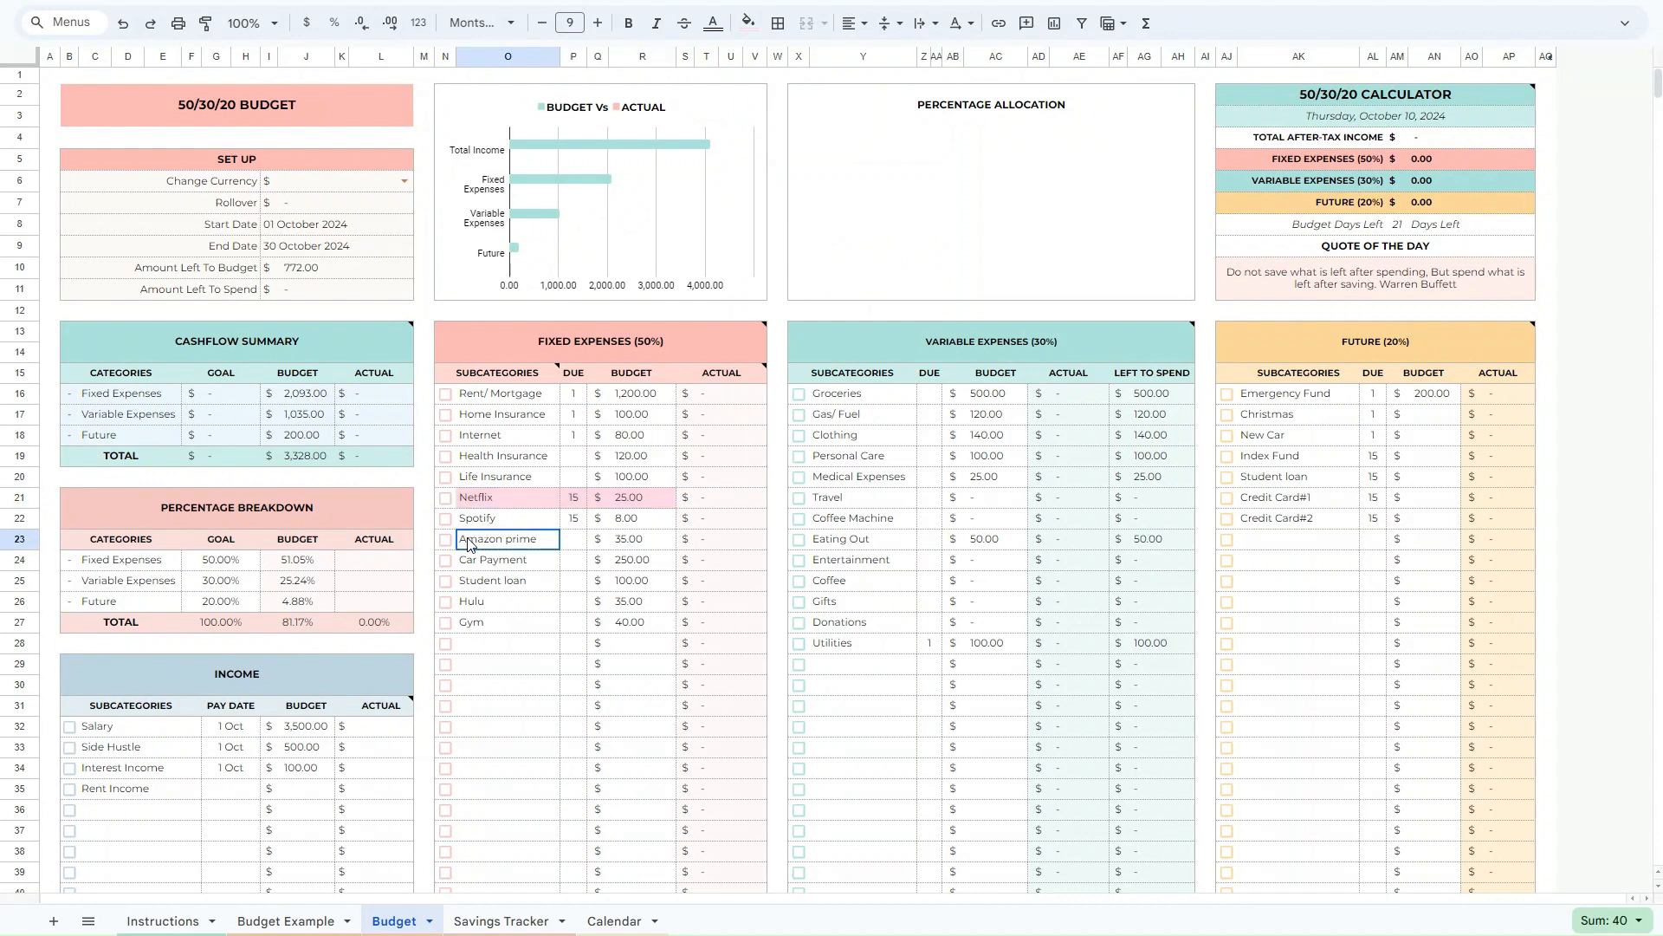
{"action": "left_click_drag", "start_coordinate": [467, 543], "coordinate": [641, 540]}
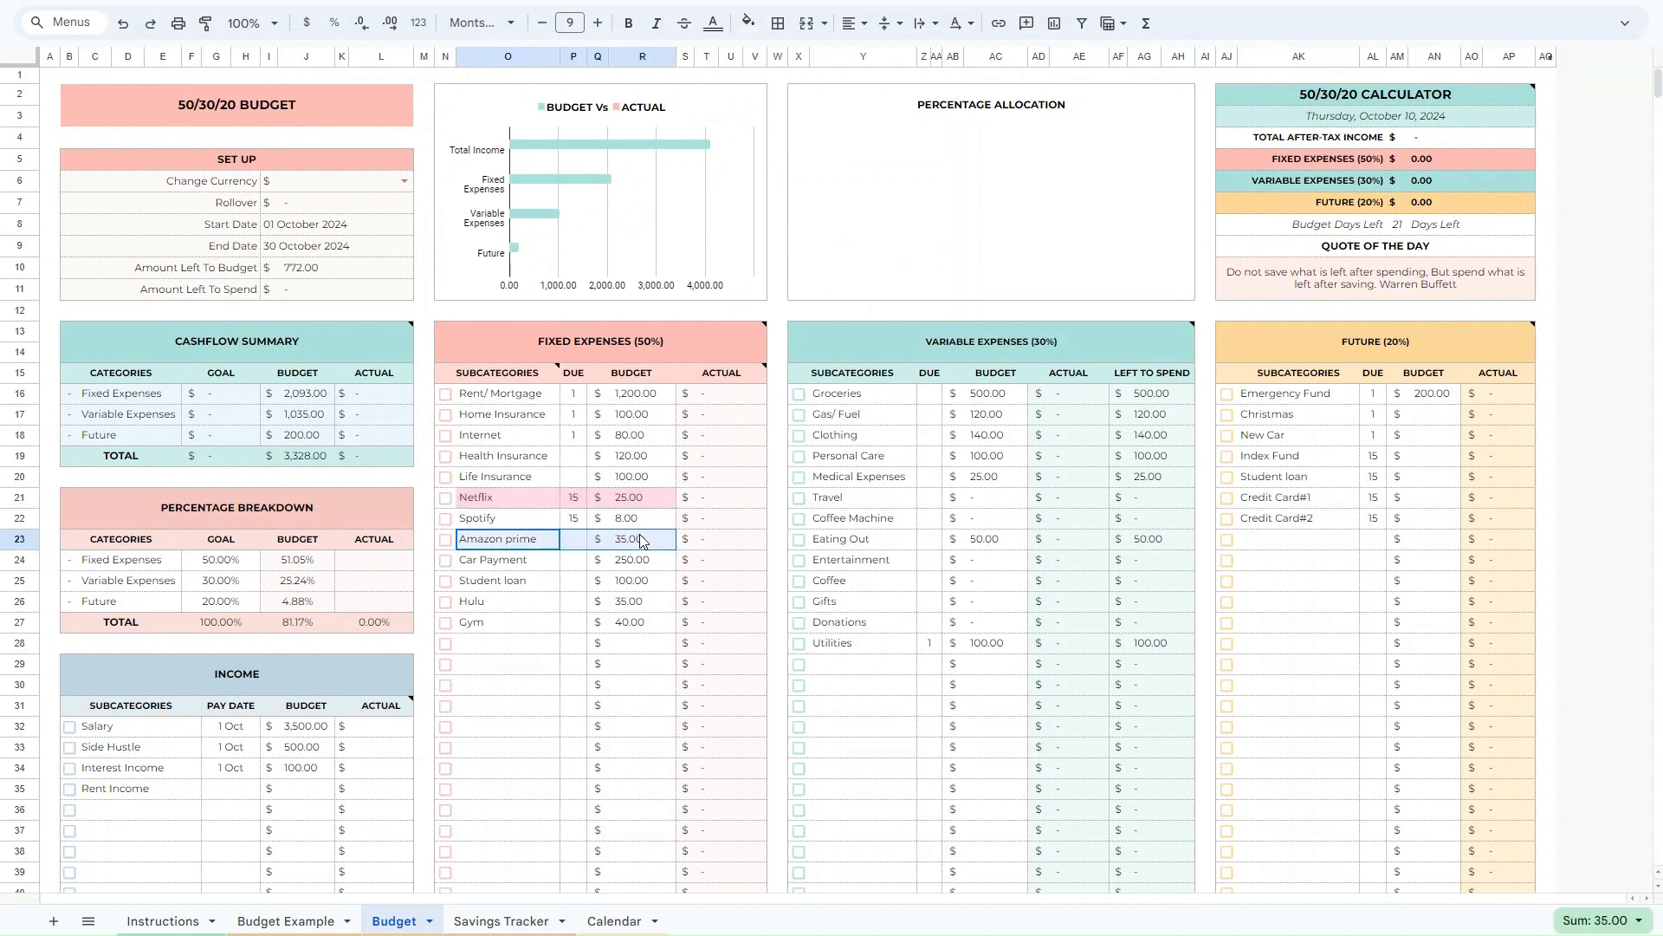
{"action": "left_click", "coordinate": [747, 26]}
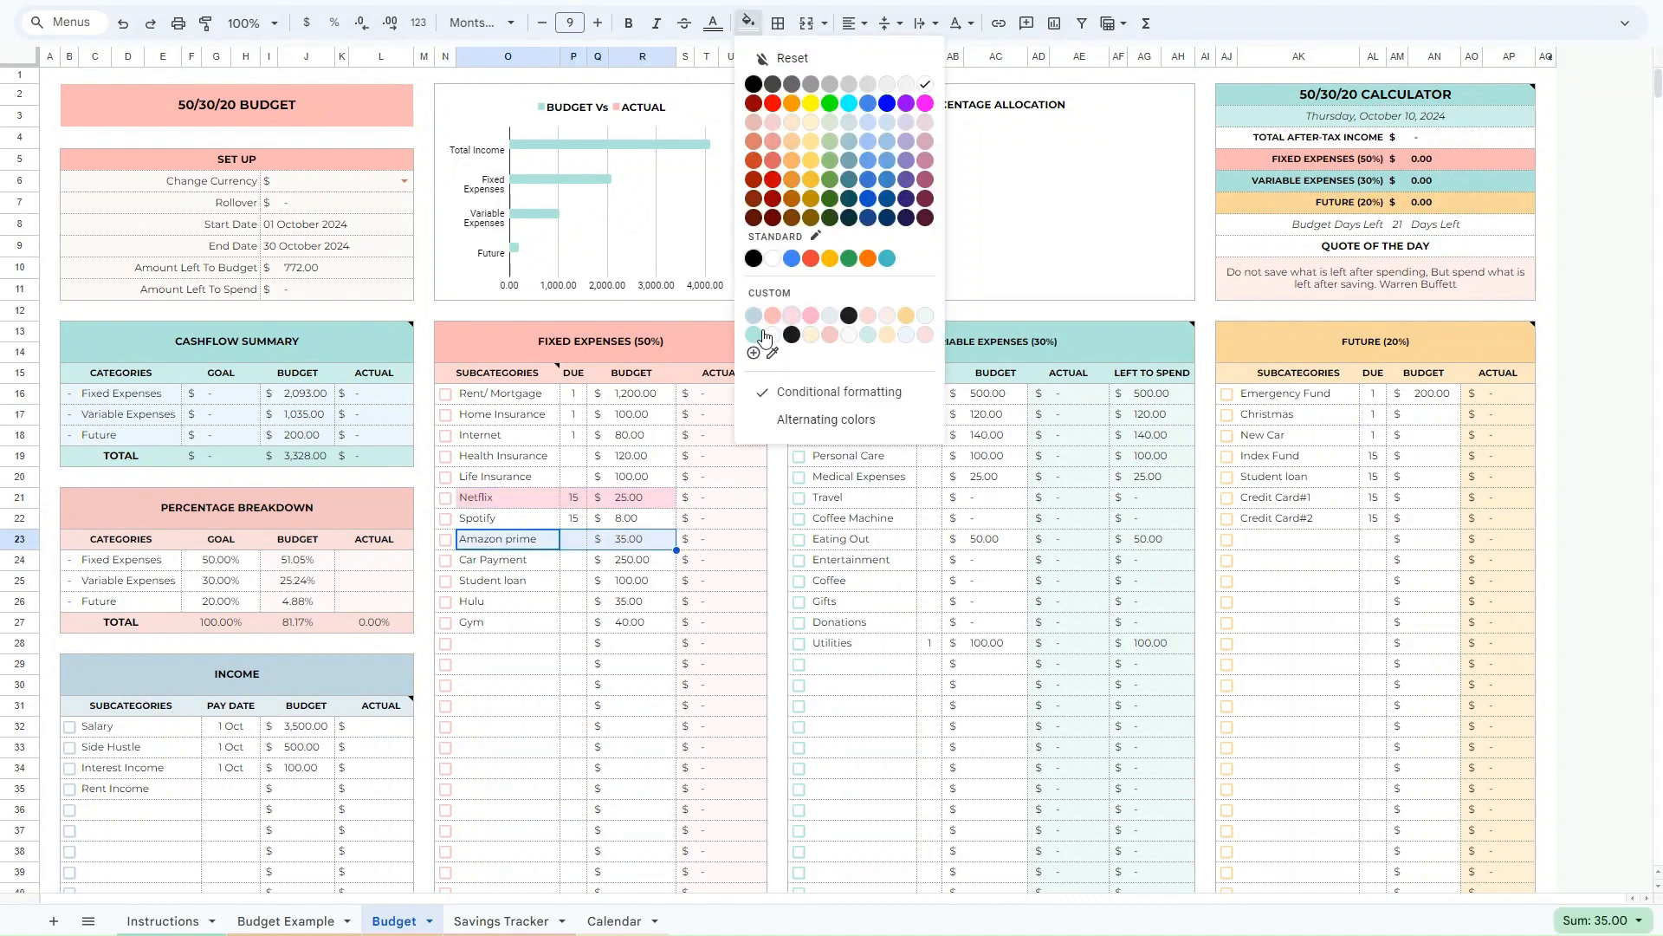
{"action": "left_click", "coordinate": [764, 336]}
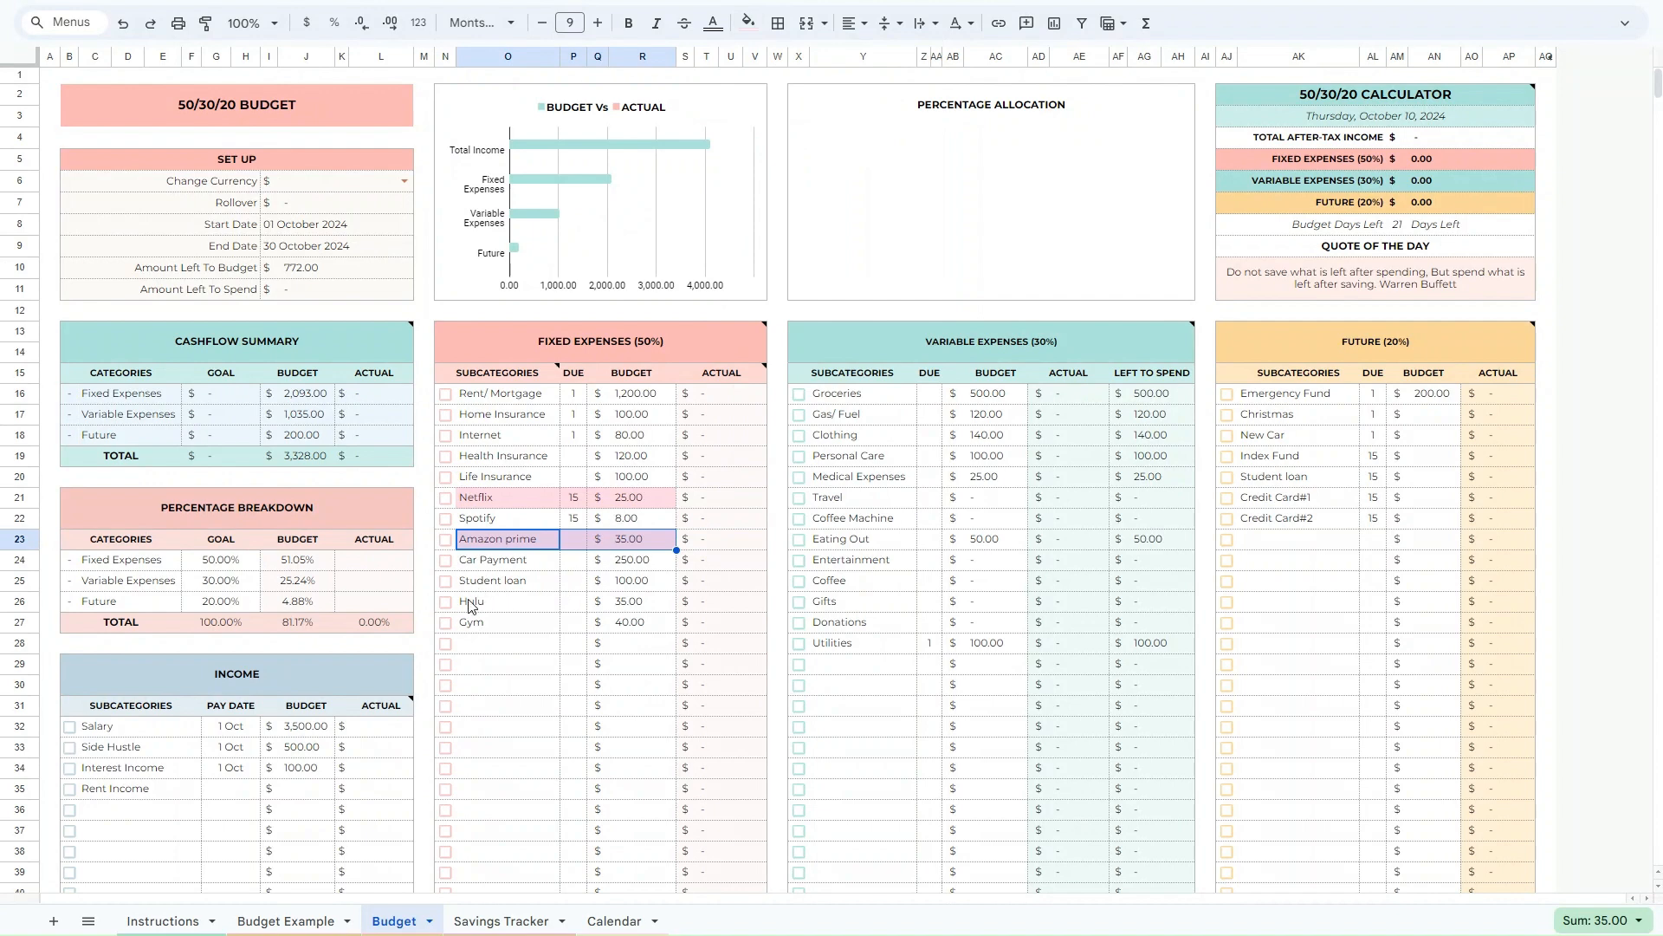
Highlight the subcategory, due and budget cells of Hulu in the Fixed Expenses table with the same pink fill.
{"action": "left_click_drag", "start_coordinate": [471, 605], "coordinate": [645, 604]}
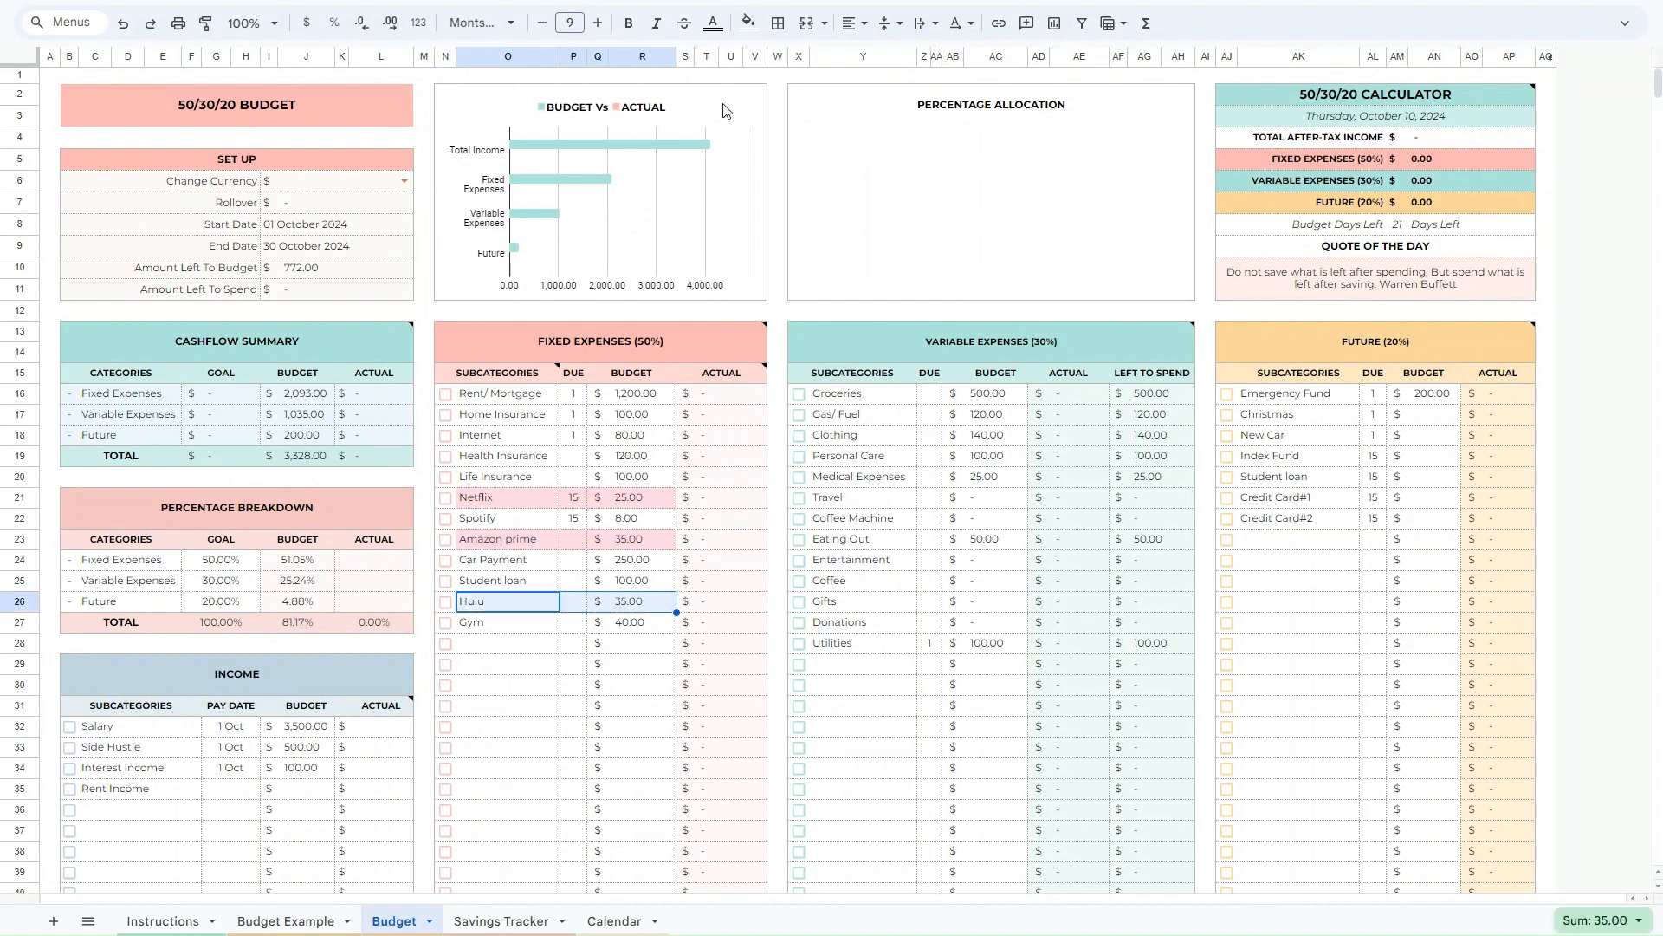
{"action": "left_click", "coordinate": [746, 24]}
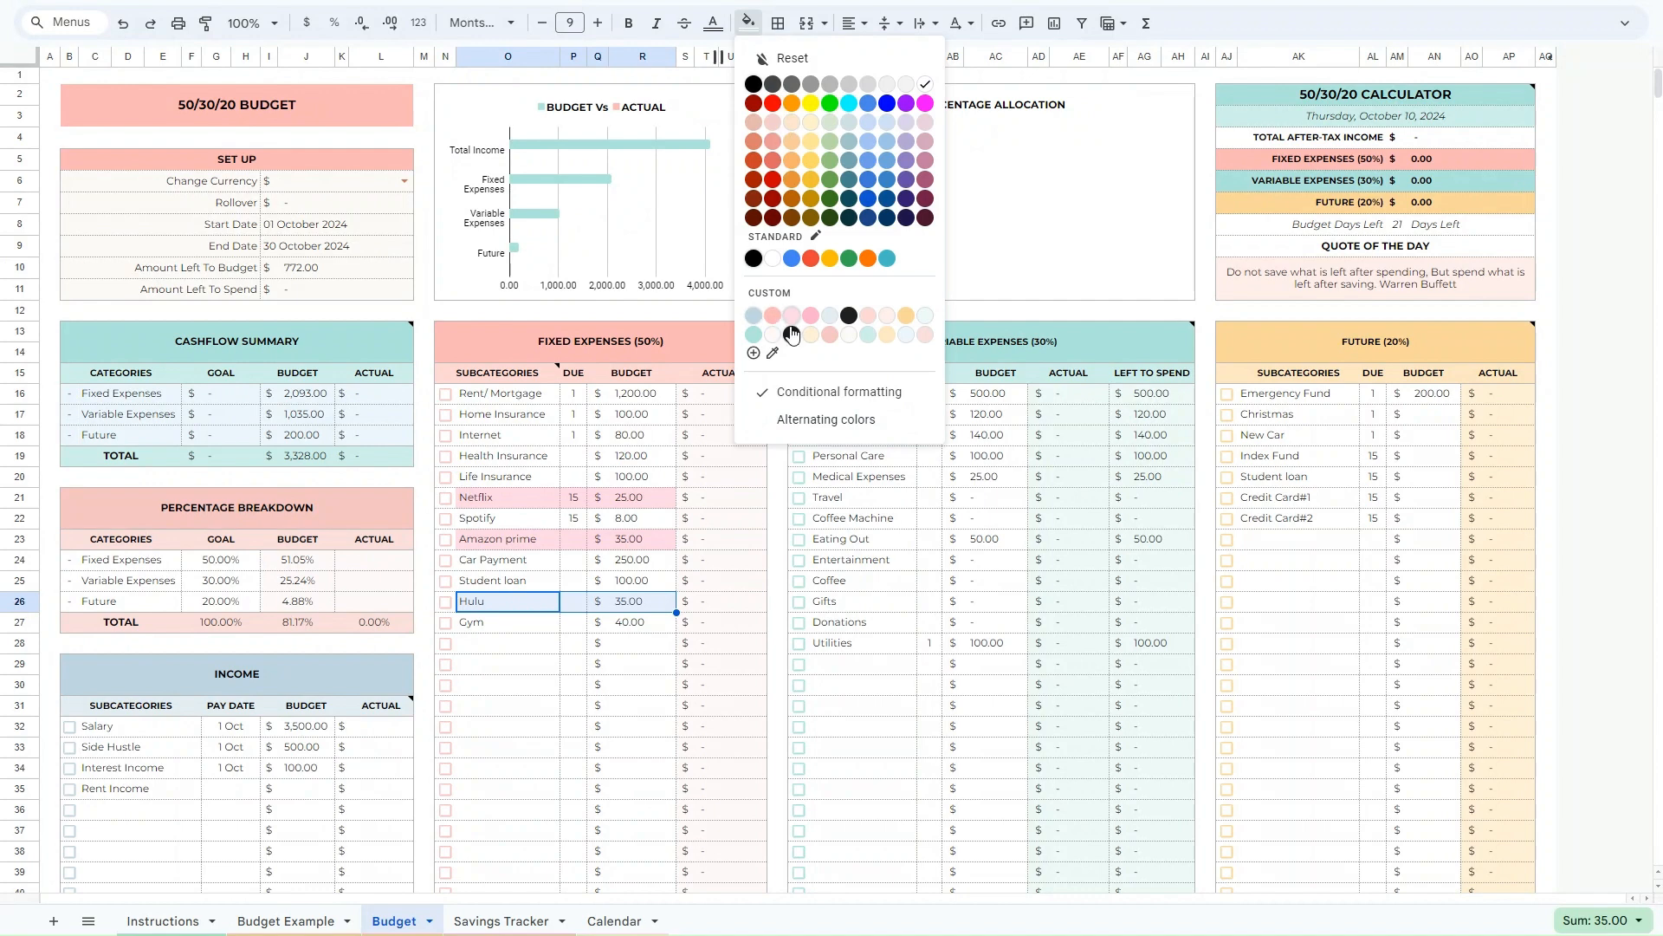
{"action": "left_click", "coordinate": [791, 315]}
{"action": "left_click", "coordinate": [545, 667]}
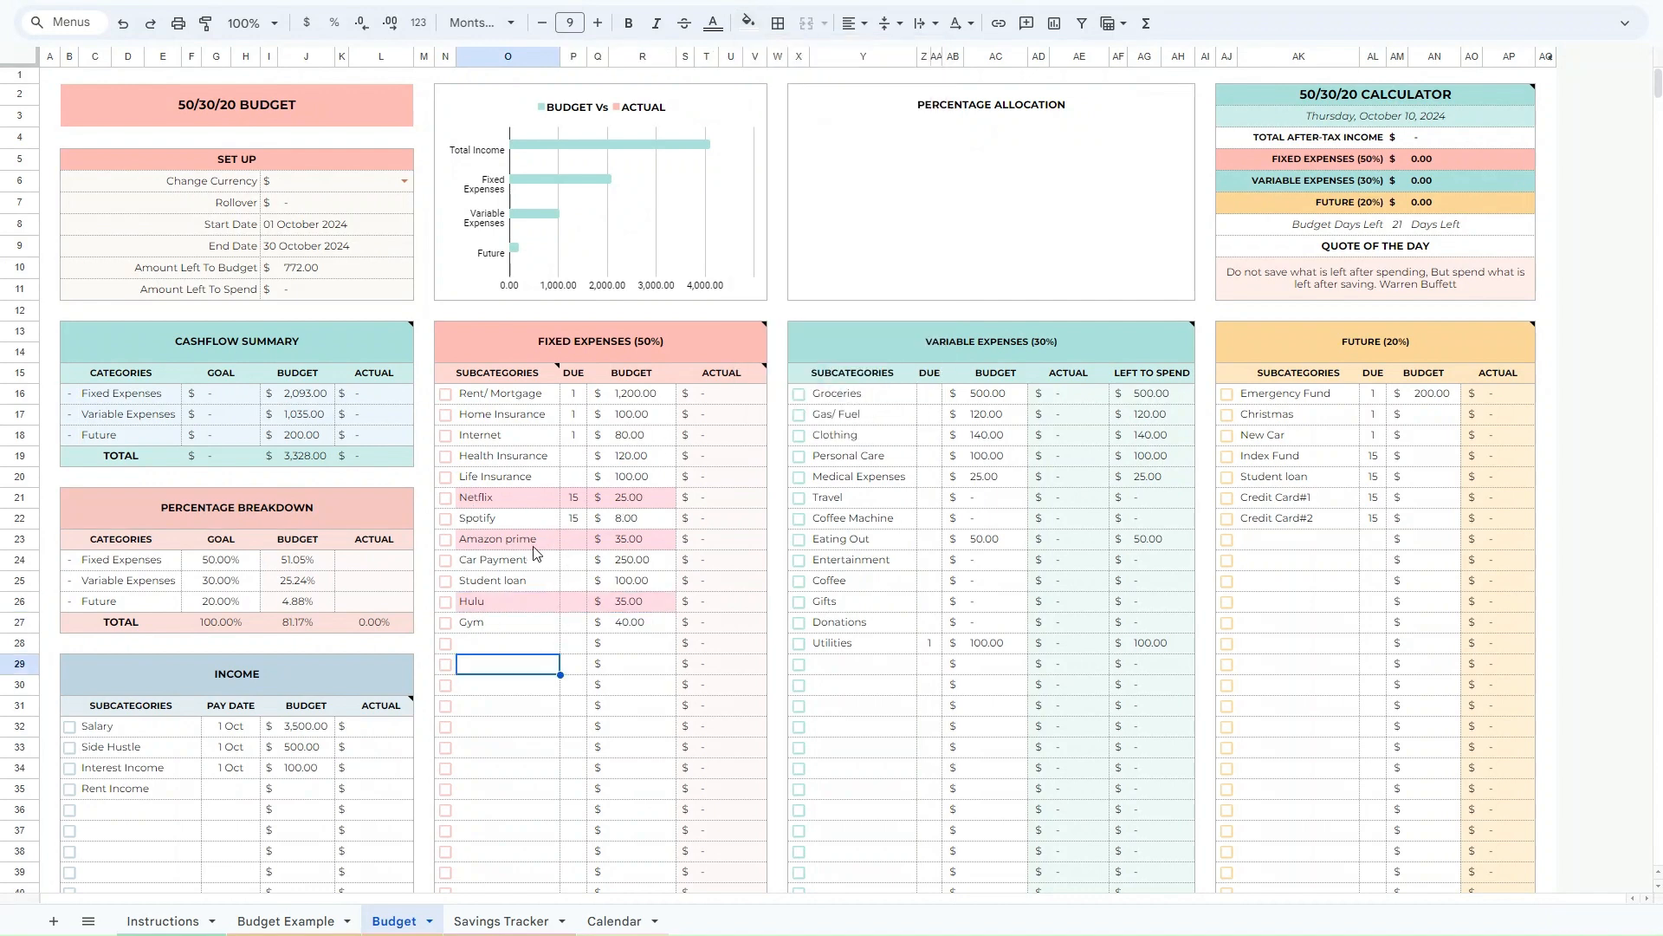
{"action": "key", "text": "Down"}
{"action": "key", "text": "Down"}
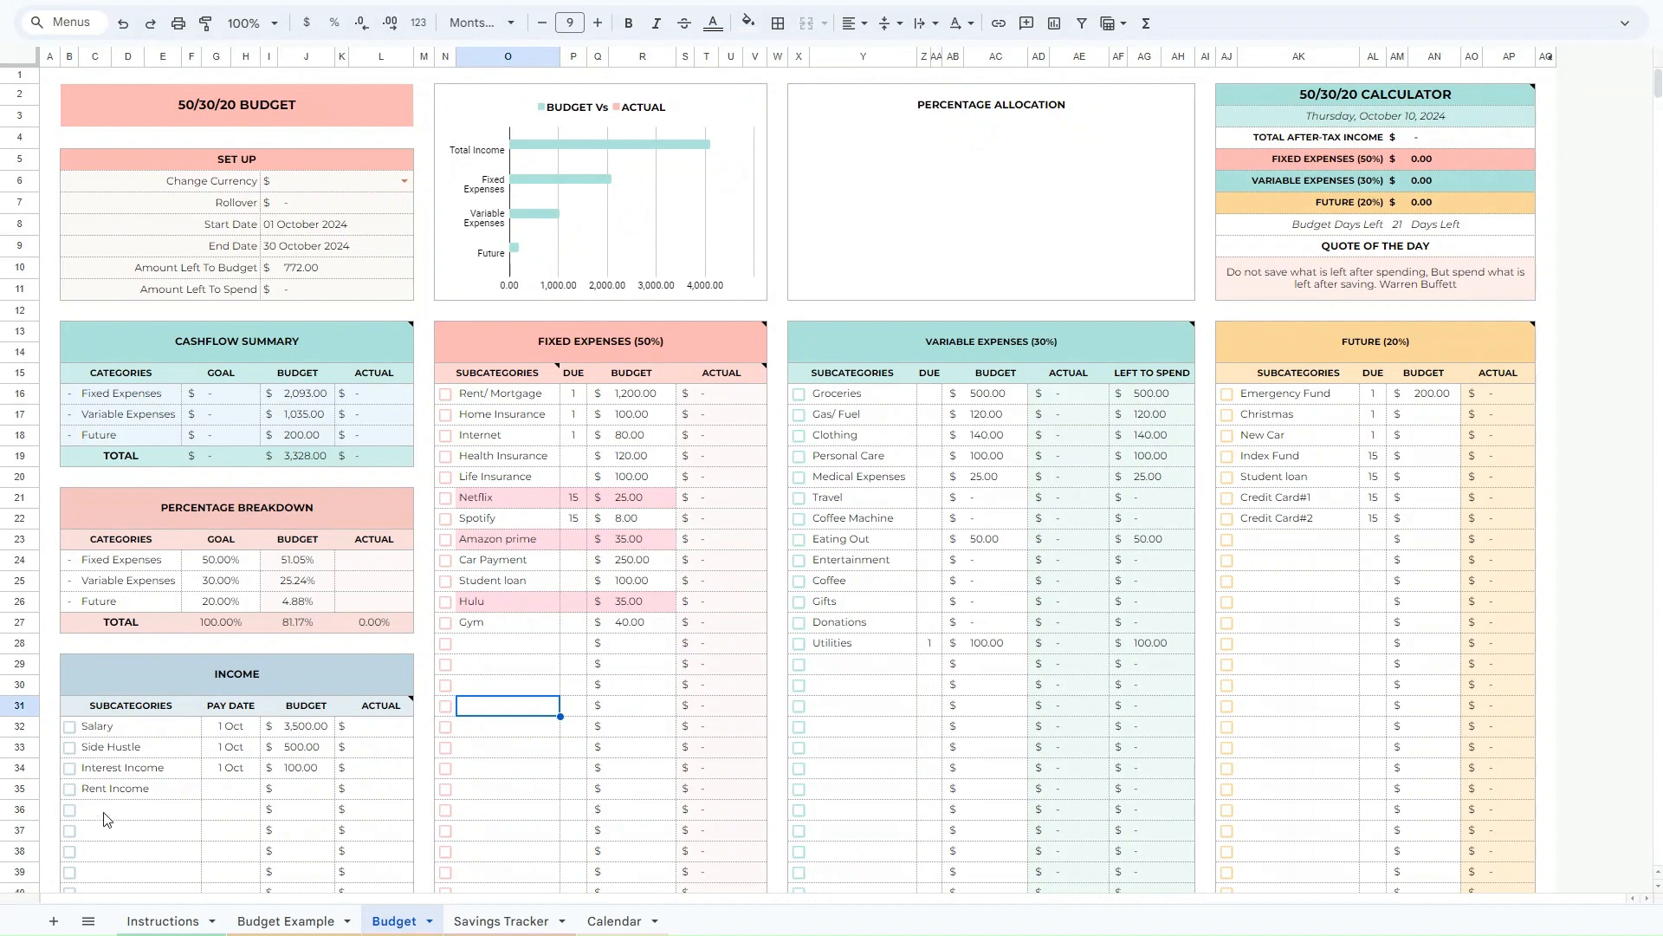
Try a budget of 500 for Rent Income in the Income table and clear the value again.
{"action": "left_click", "coordinate": [305, 795]}
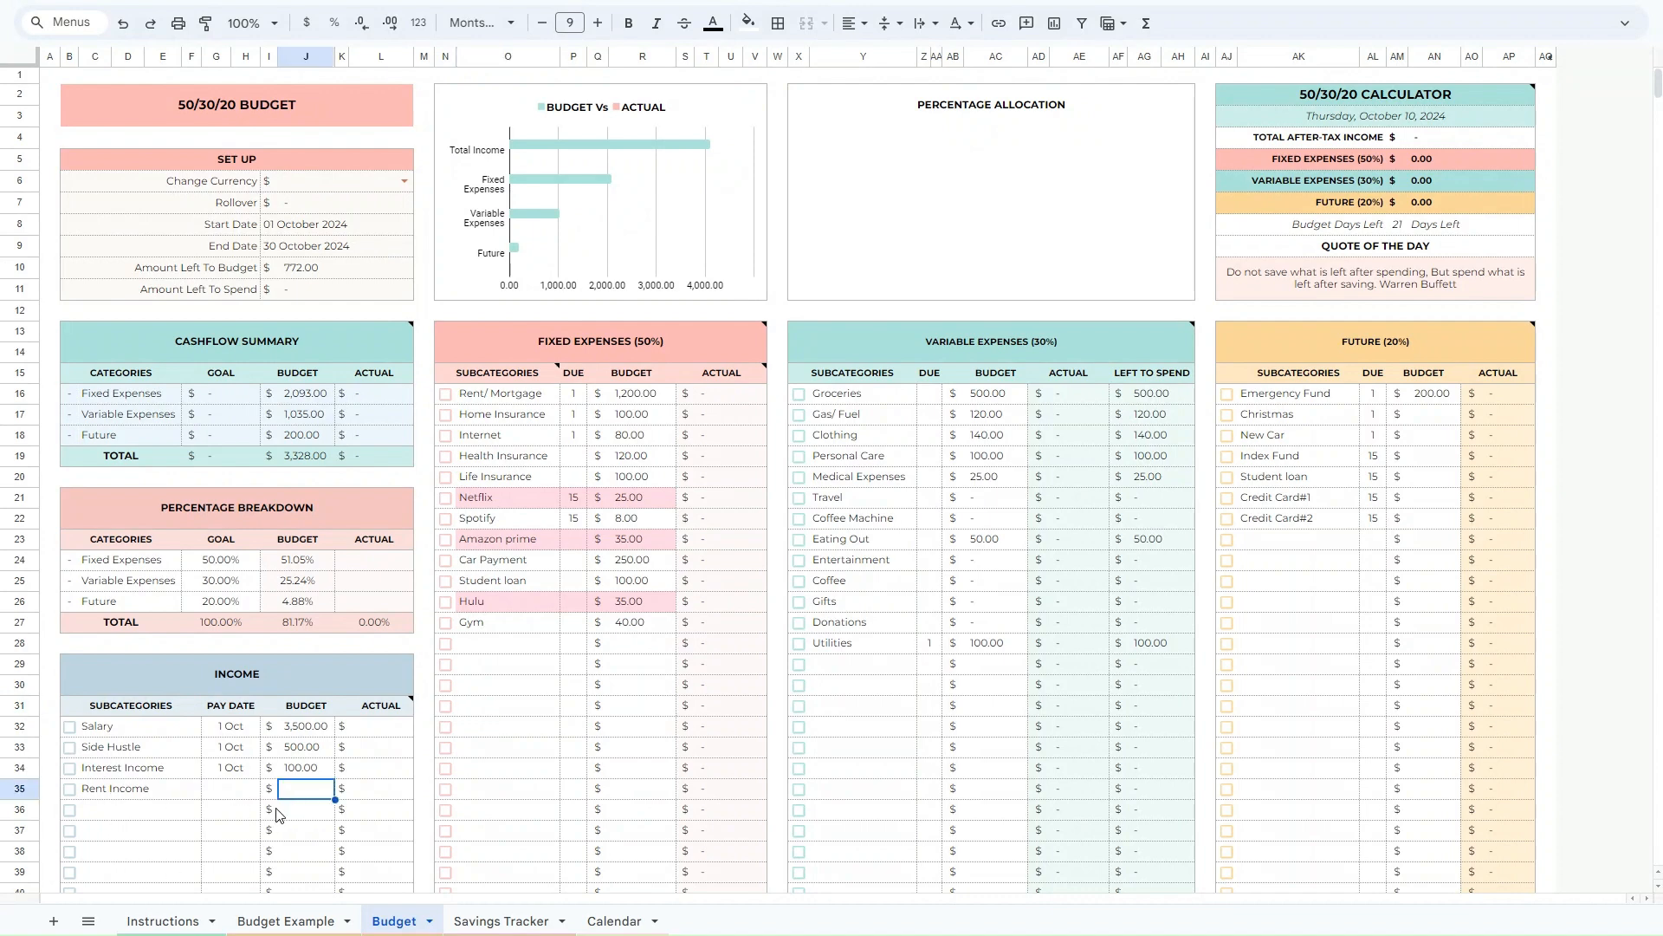
{"action": "type", "text": "500"}
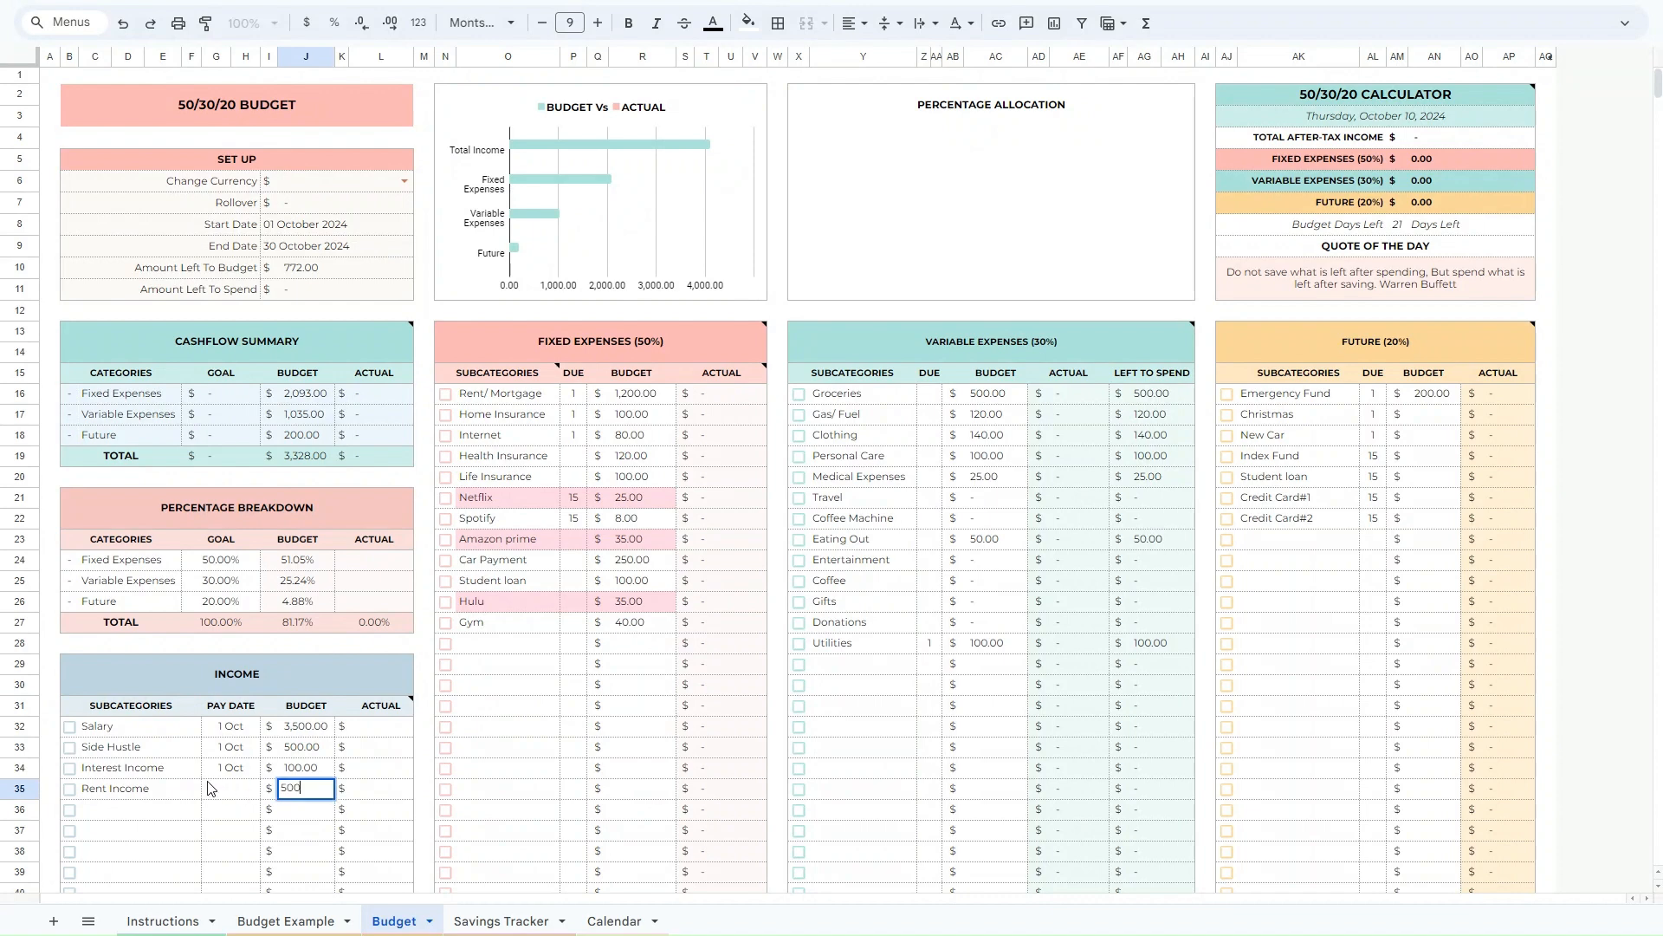
{"action": "key", "text": "Return"}
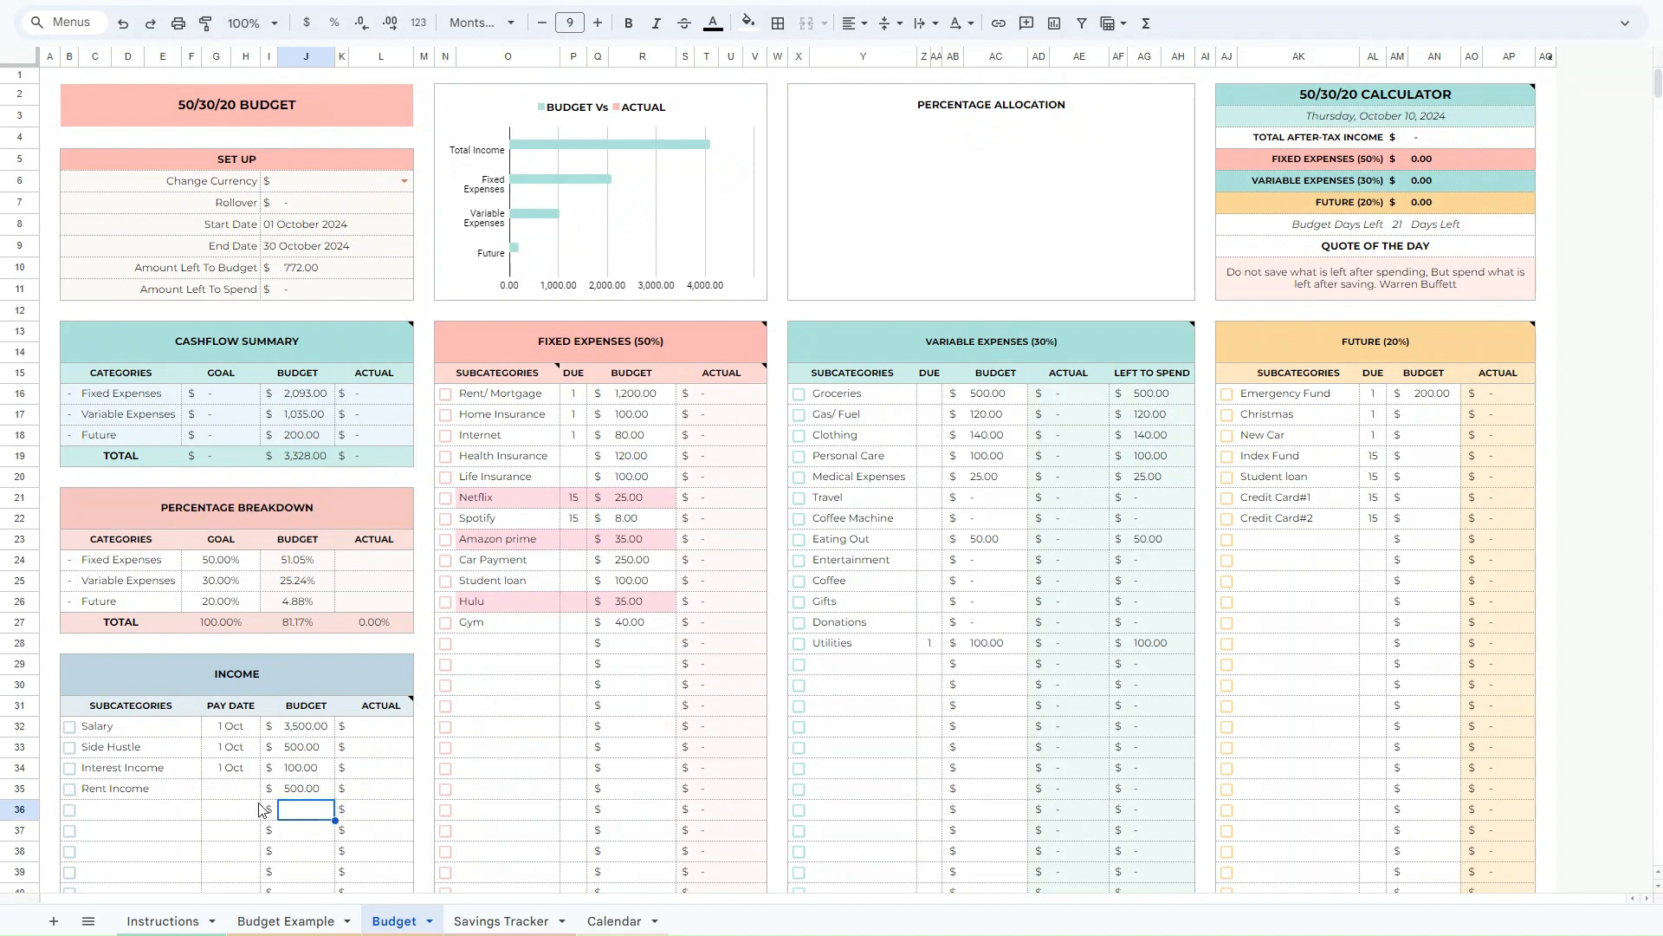
{"action": "left_click", "coordinate": [165, 791]}
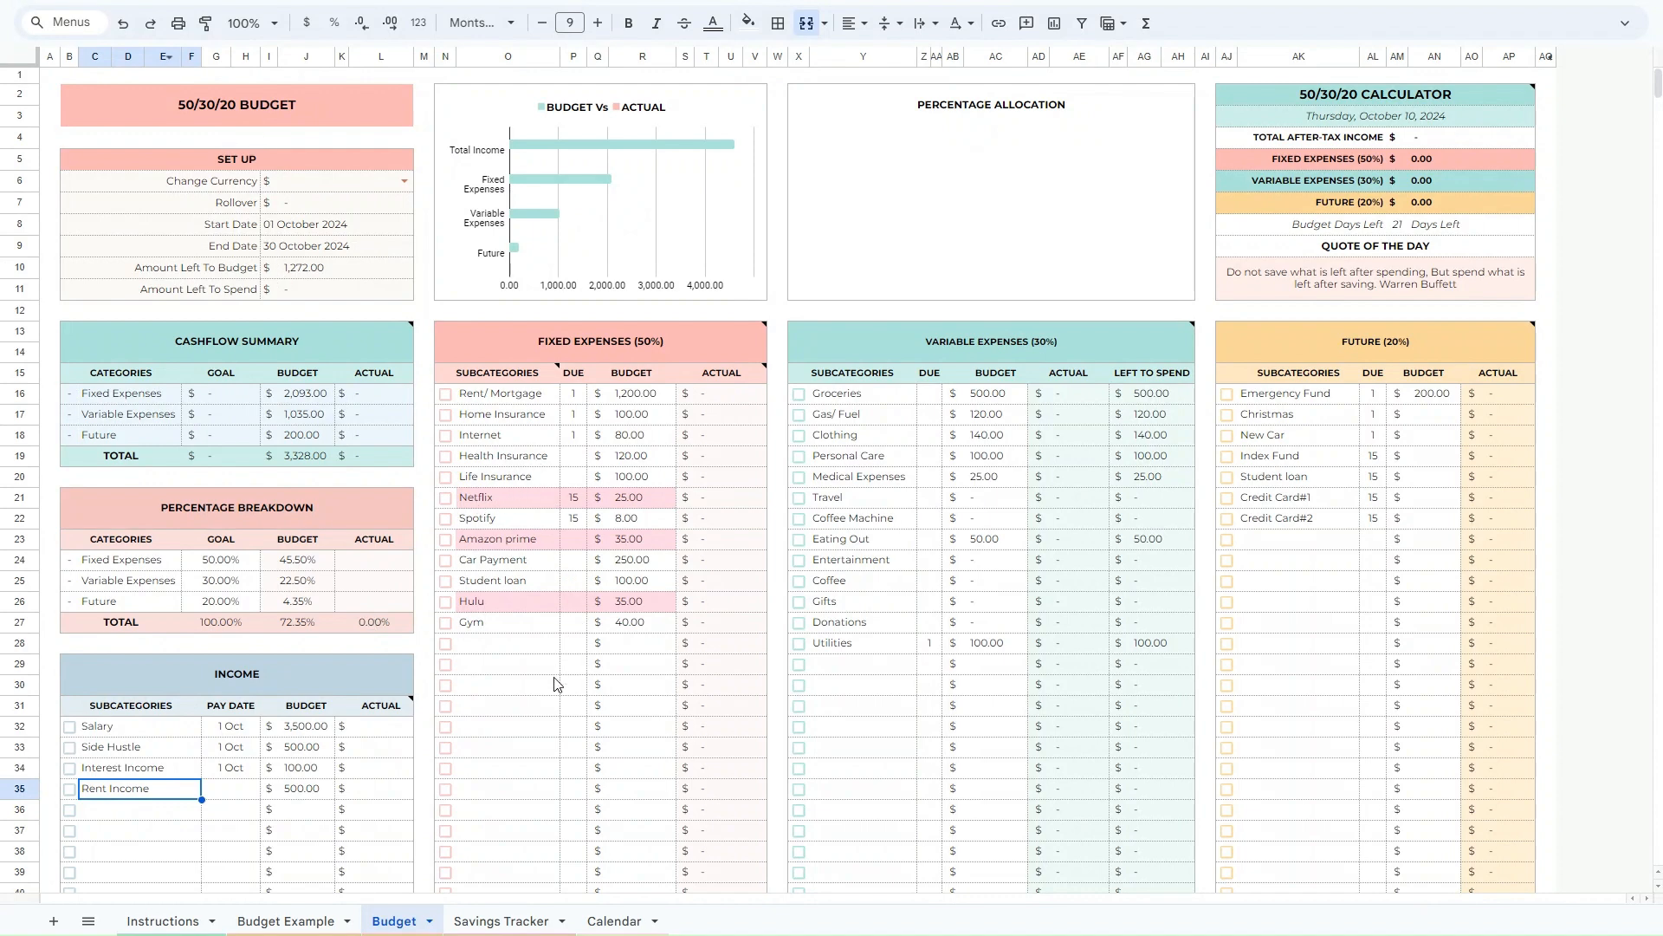
{"action": "left_click", "coordinate": [303, 795]}
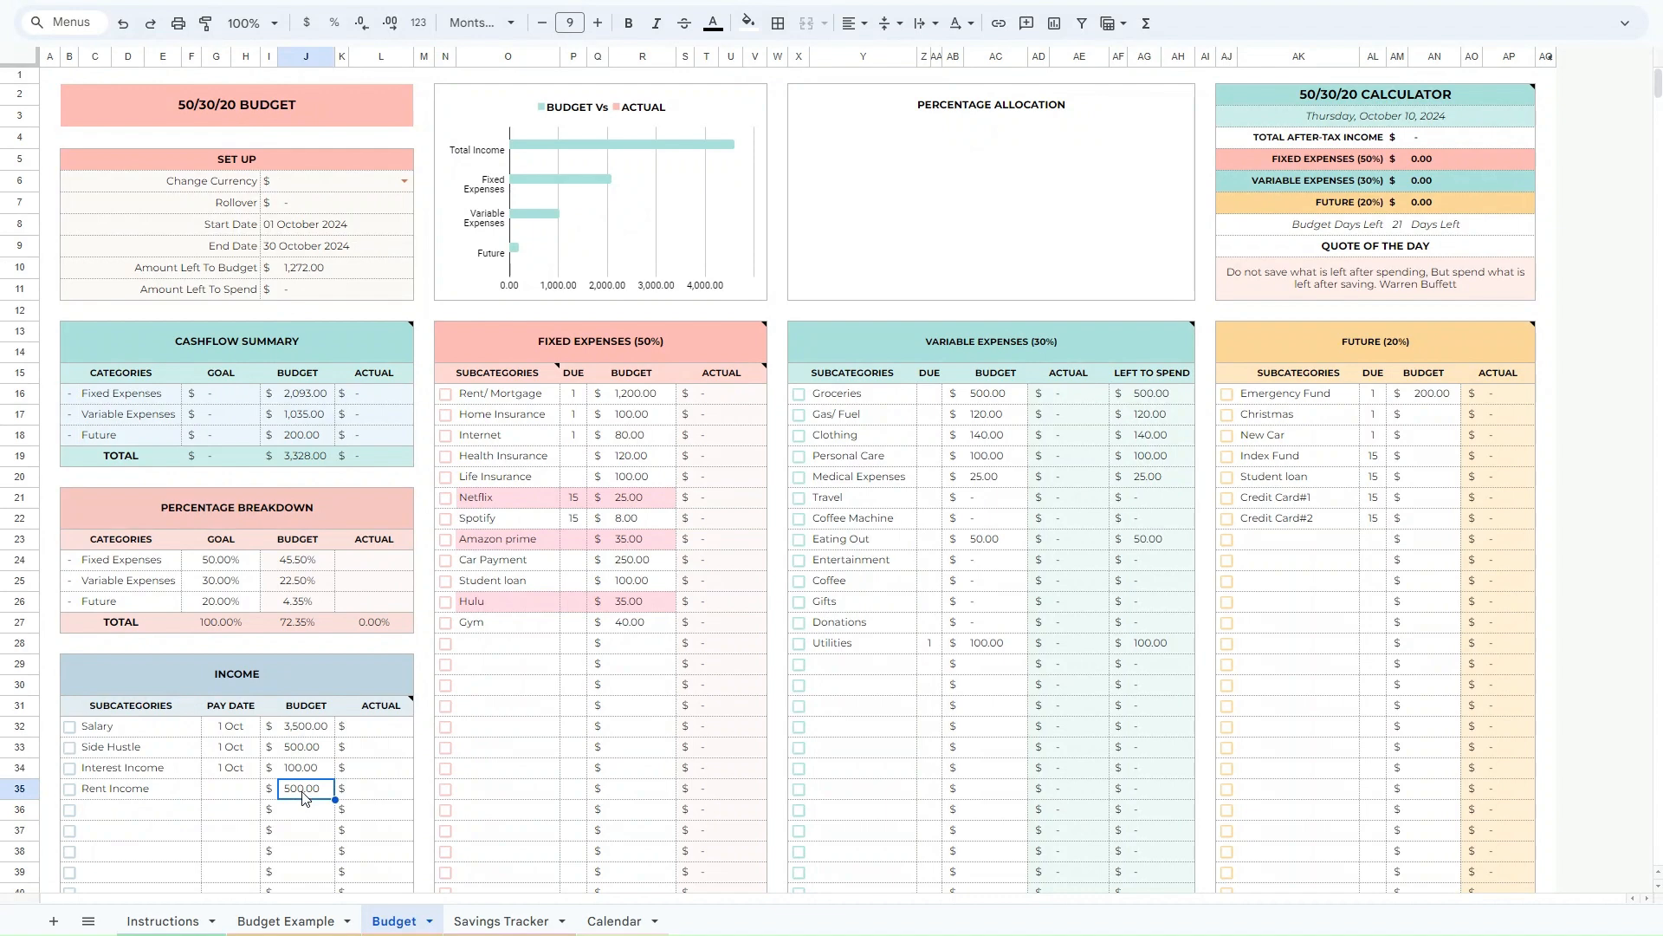
{"action": "key", "text": "Delete"}
Hide the unused rows 42 to 73 of the budget tables, accepting the edit of the protected sheet.
{"action": "scroll", "coordinate": [924, 678], "scroll_direction": "down", "scroll_amount": 5}
{"action": "scroll", "coordinate": [923, 679], "scroll_direction": "up", "scroll_amount": 5}
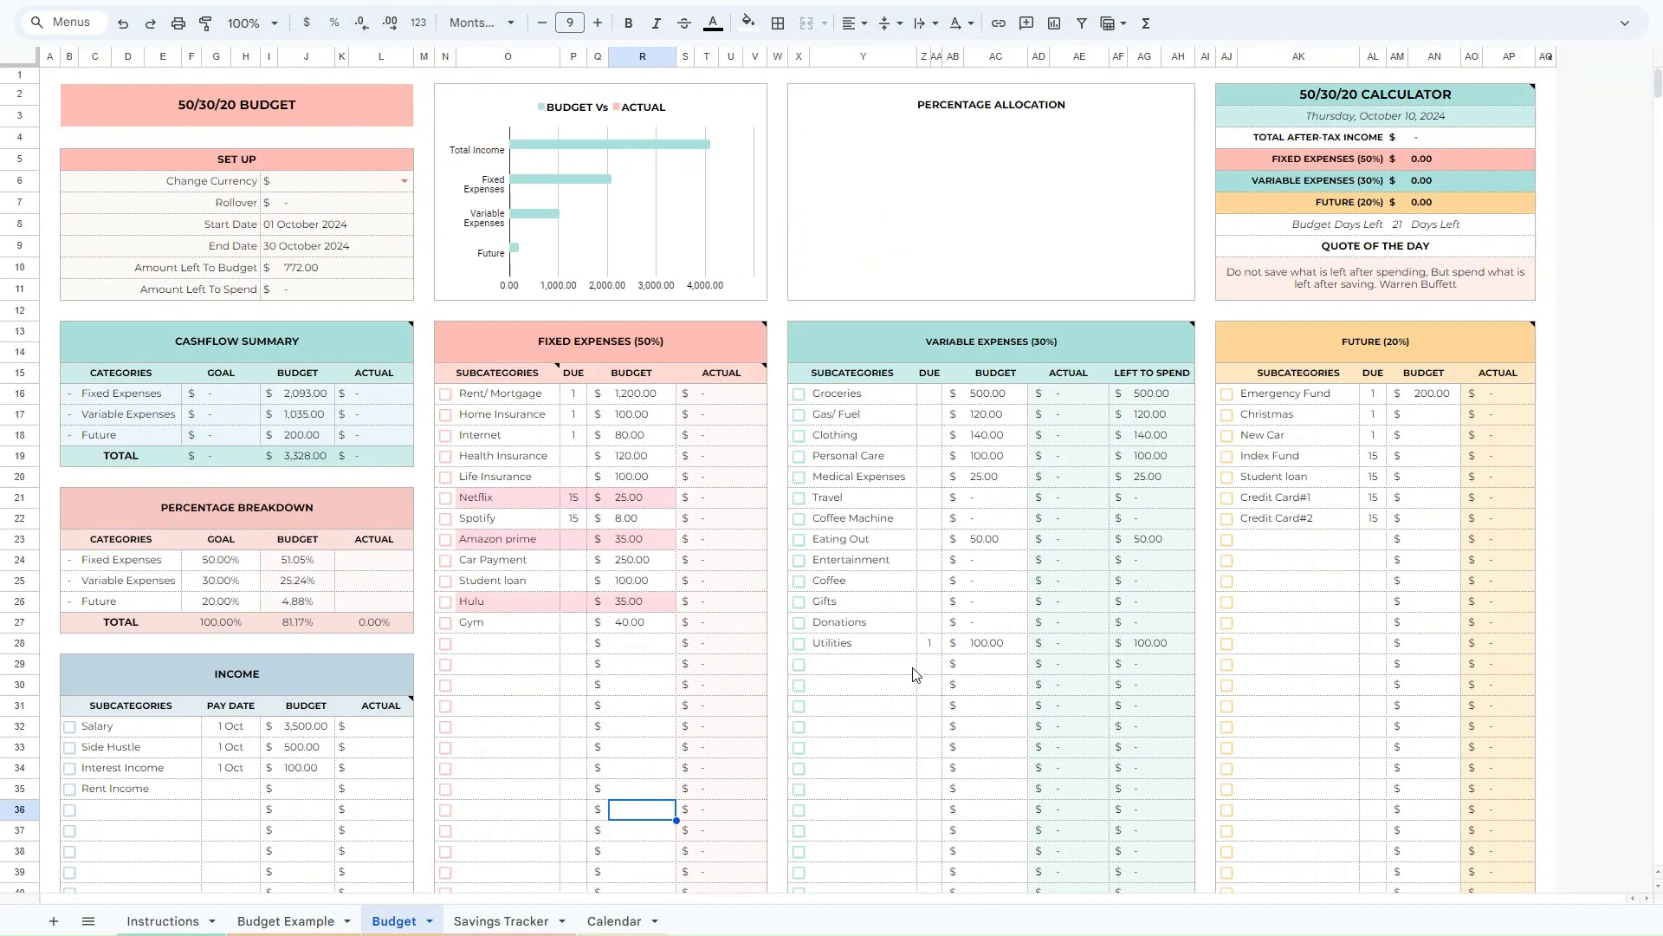
{"action": "scroll", "coordinate": [915, 674], "scroll_direction": "down", "scroll_amount": 12}
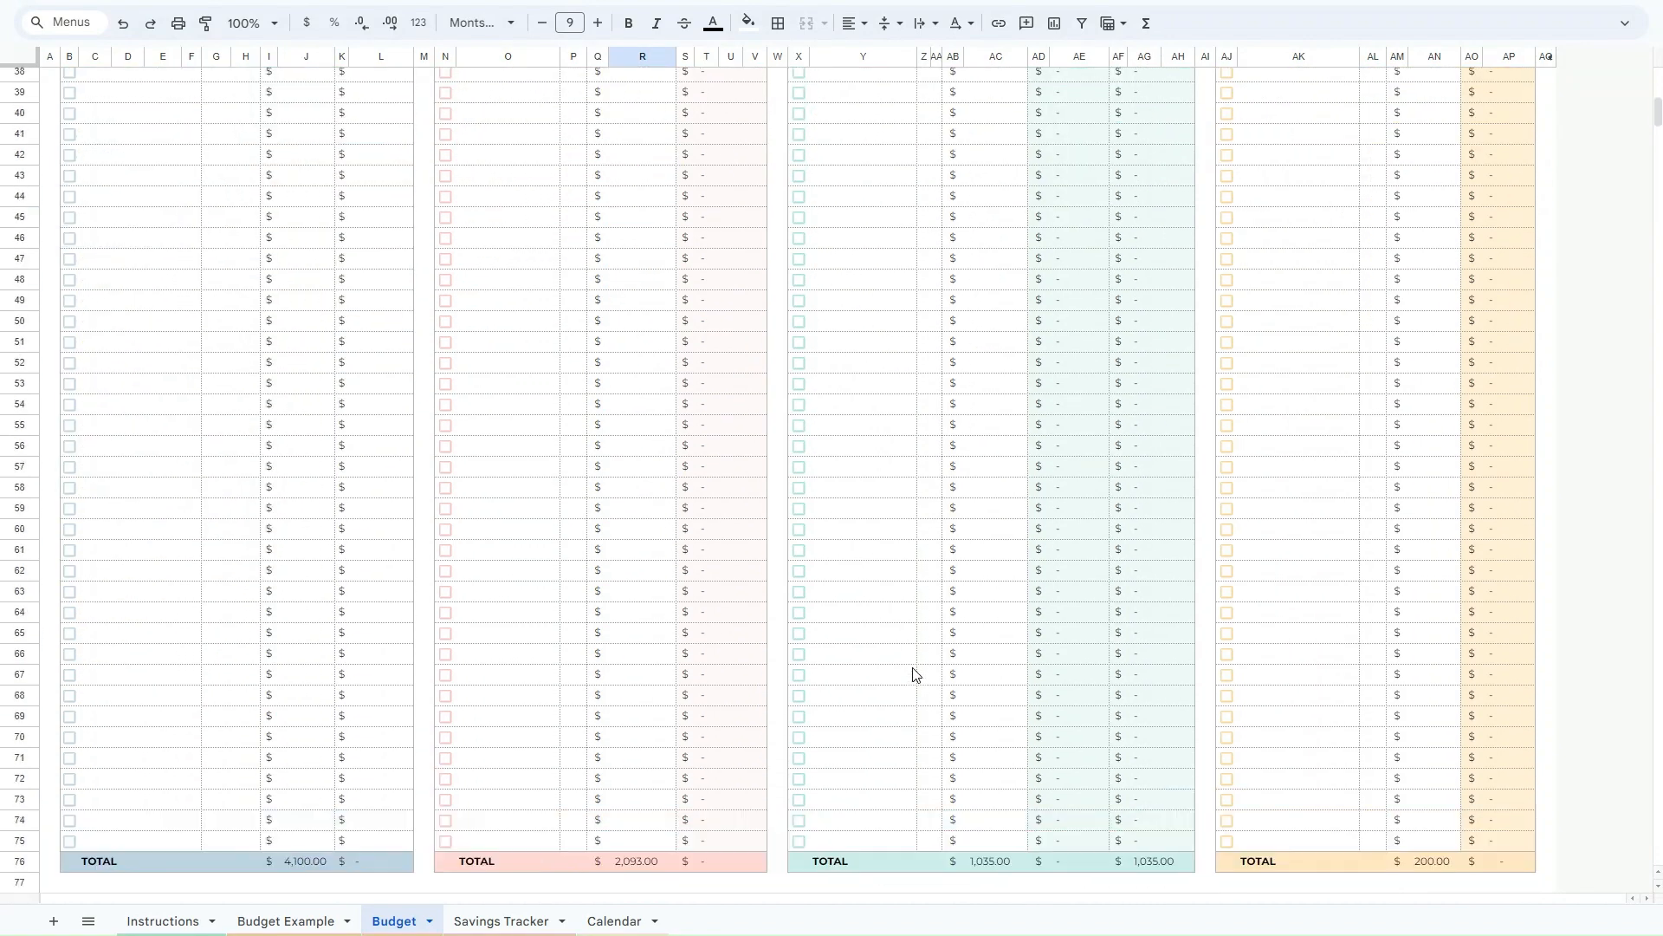
{"action": "scroll", "coordinate": [914, 674], "scroll_direction": "up", "scroll_amount": 11}
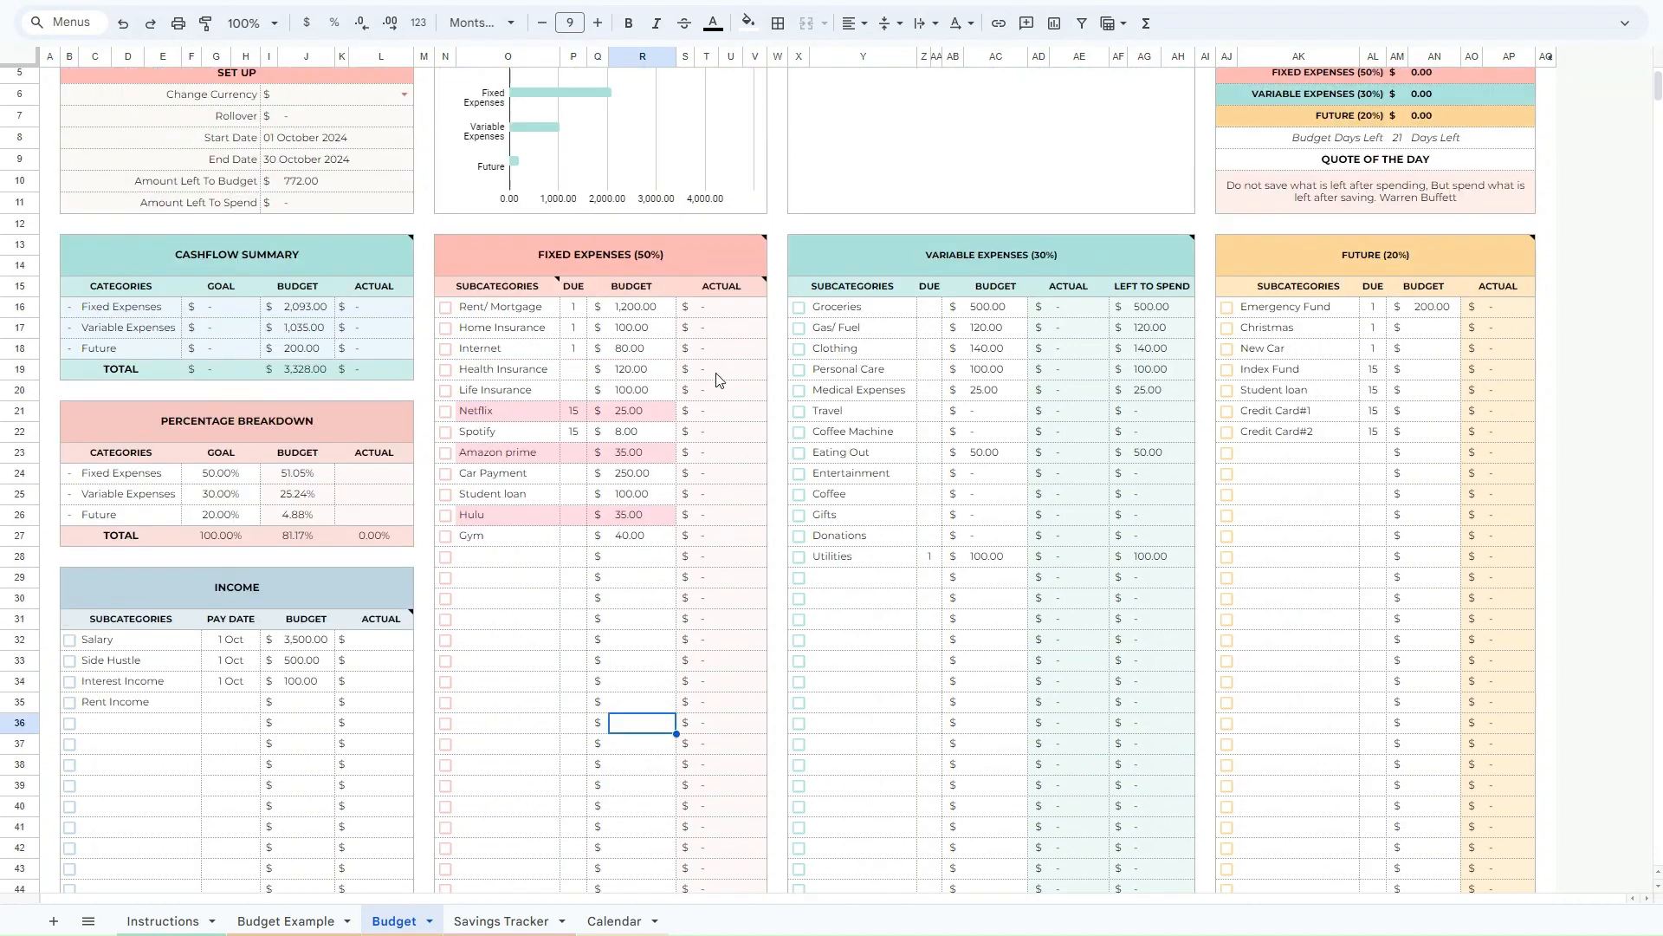
{"action": "scroll", "coordinate": [819, 357], "scroll_direction": "down", "scroll_amount": 11}
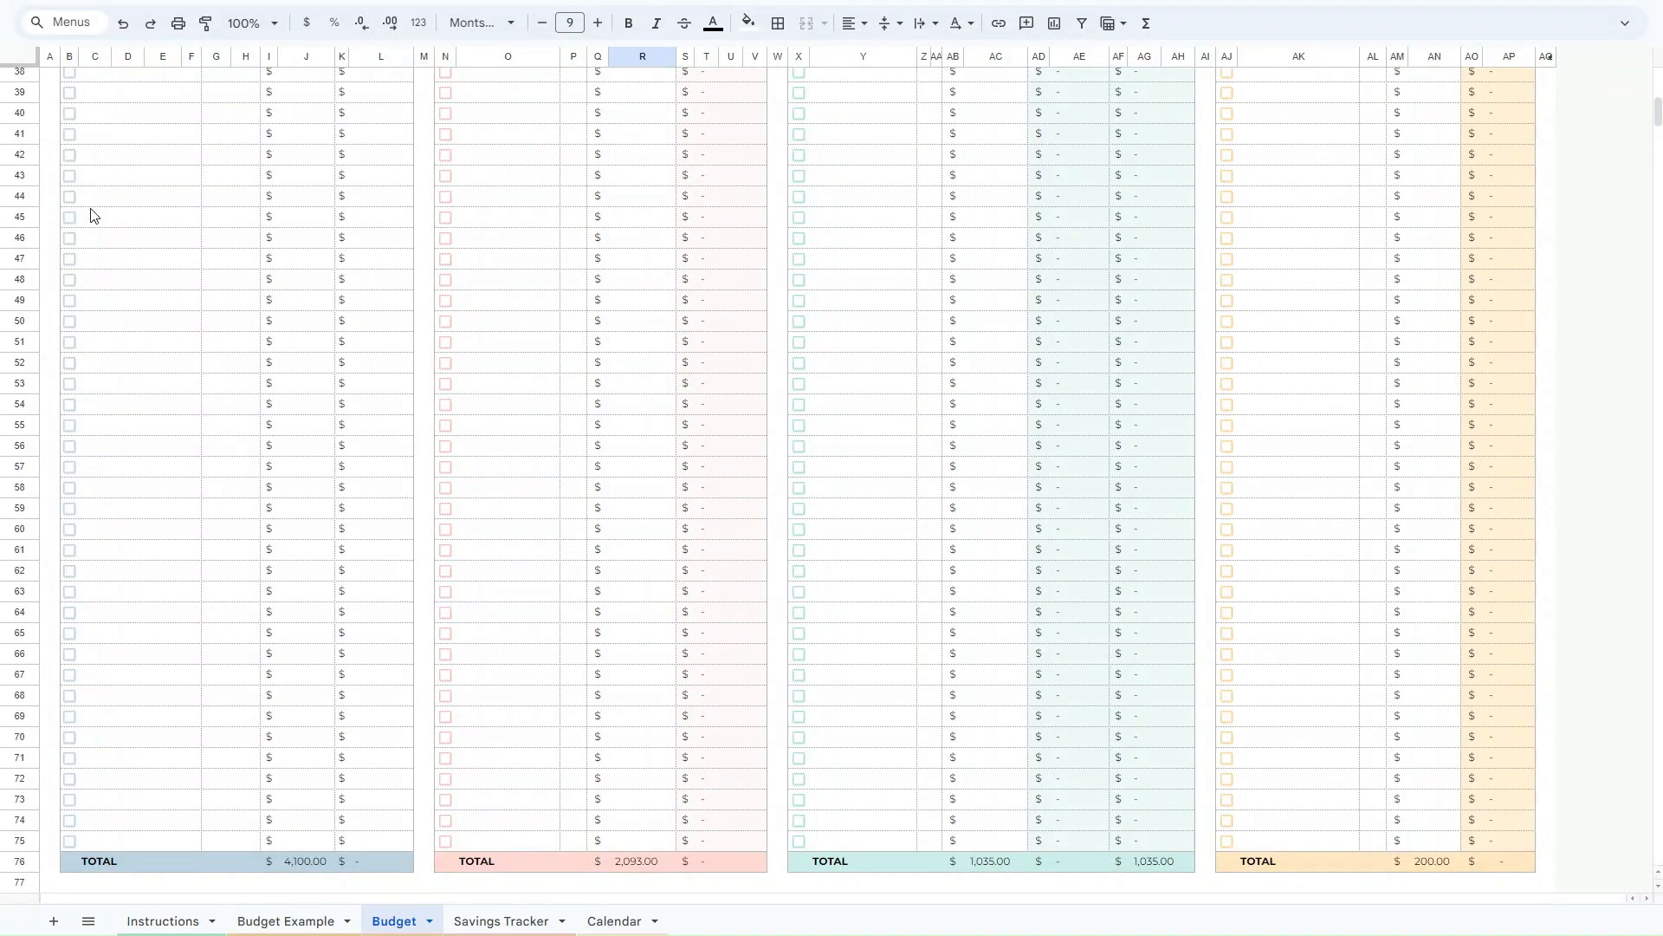
{"action": "left_click_drag", "start_coordinate": [19, 154], "coordinate": [21, 804]}
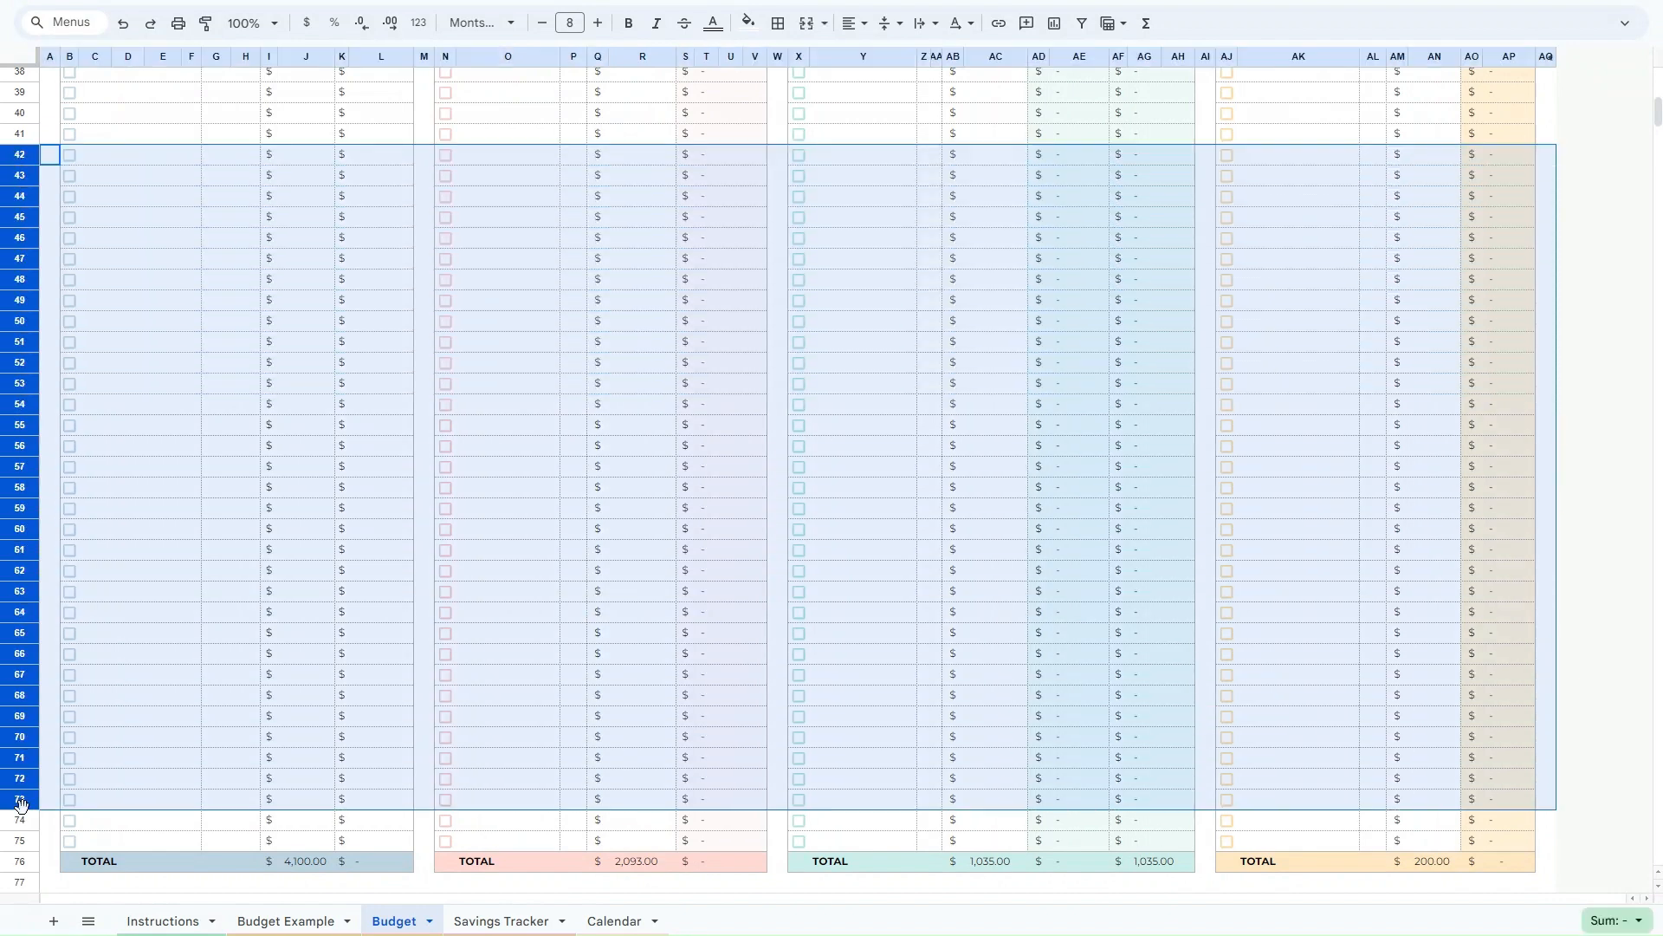
{"action": "right_click", "coordinate": [15, 599]}
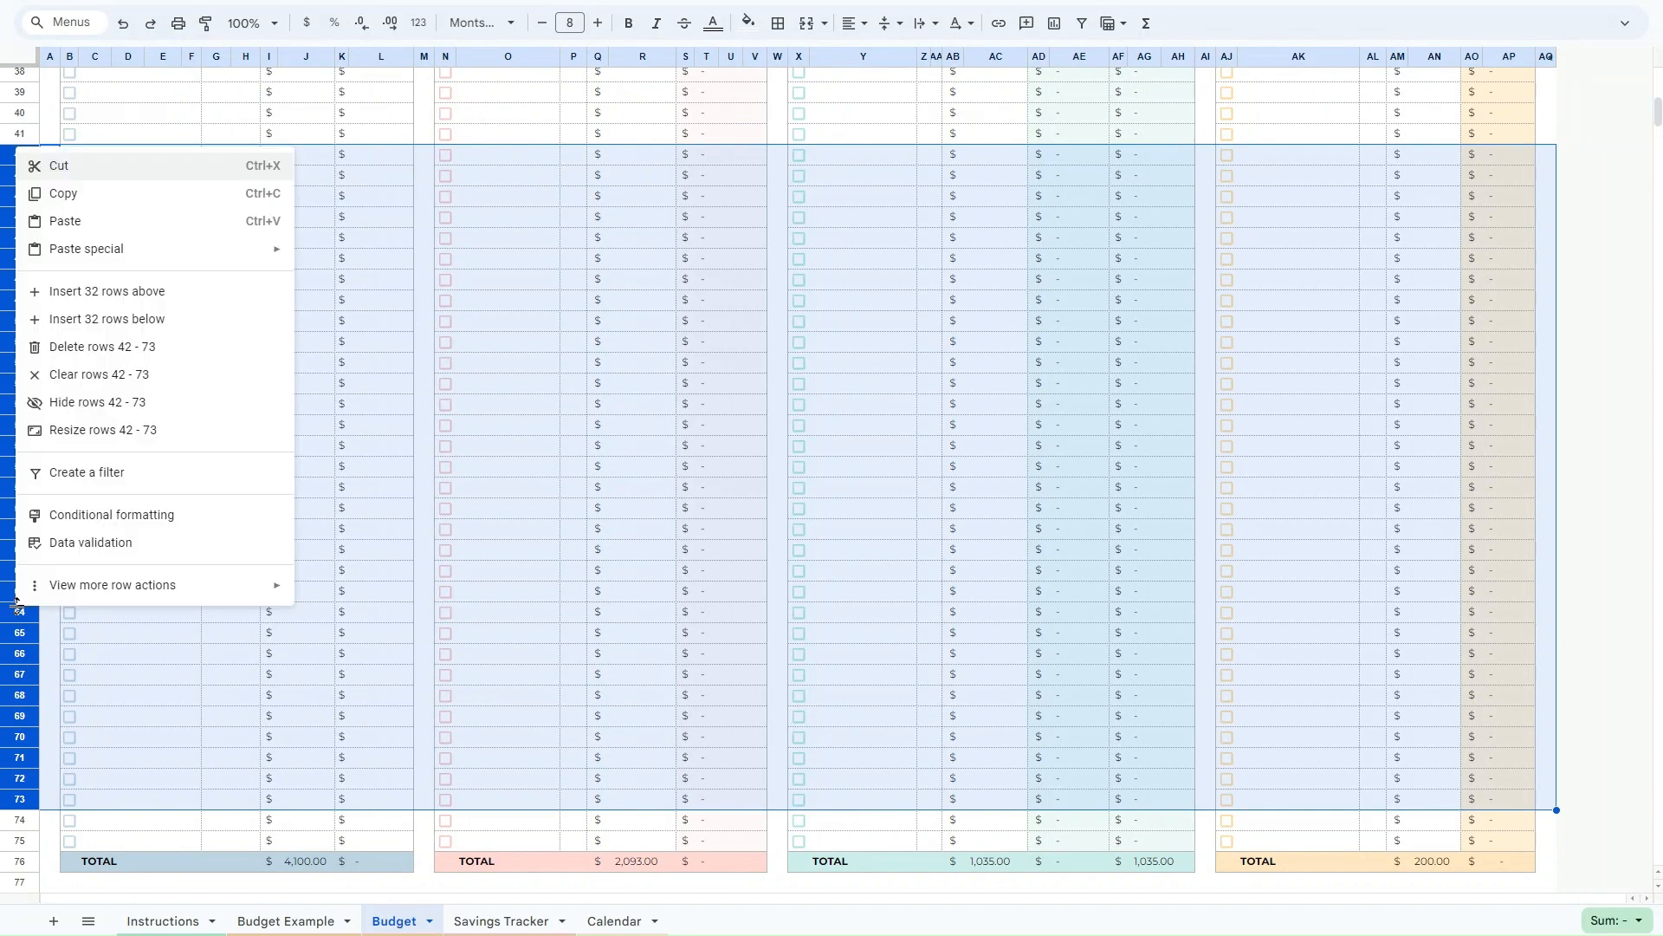
{"action": "left_click", "coordinate": [81, 411]}
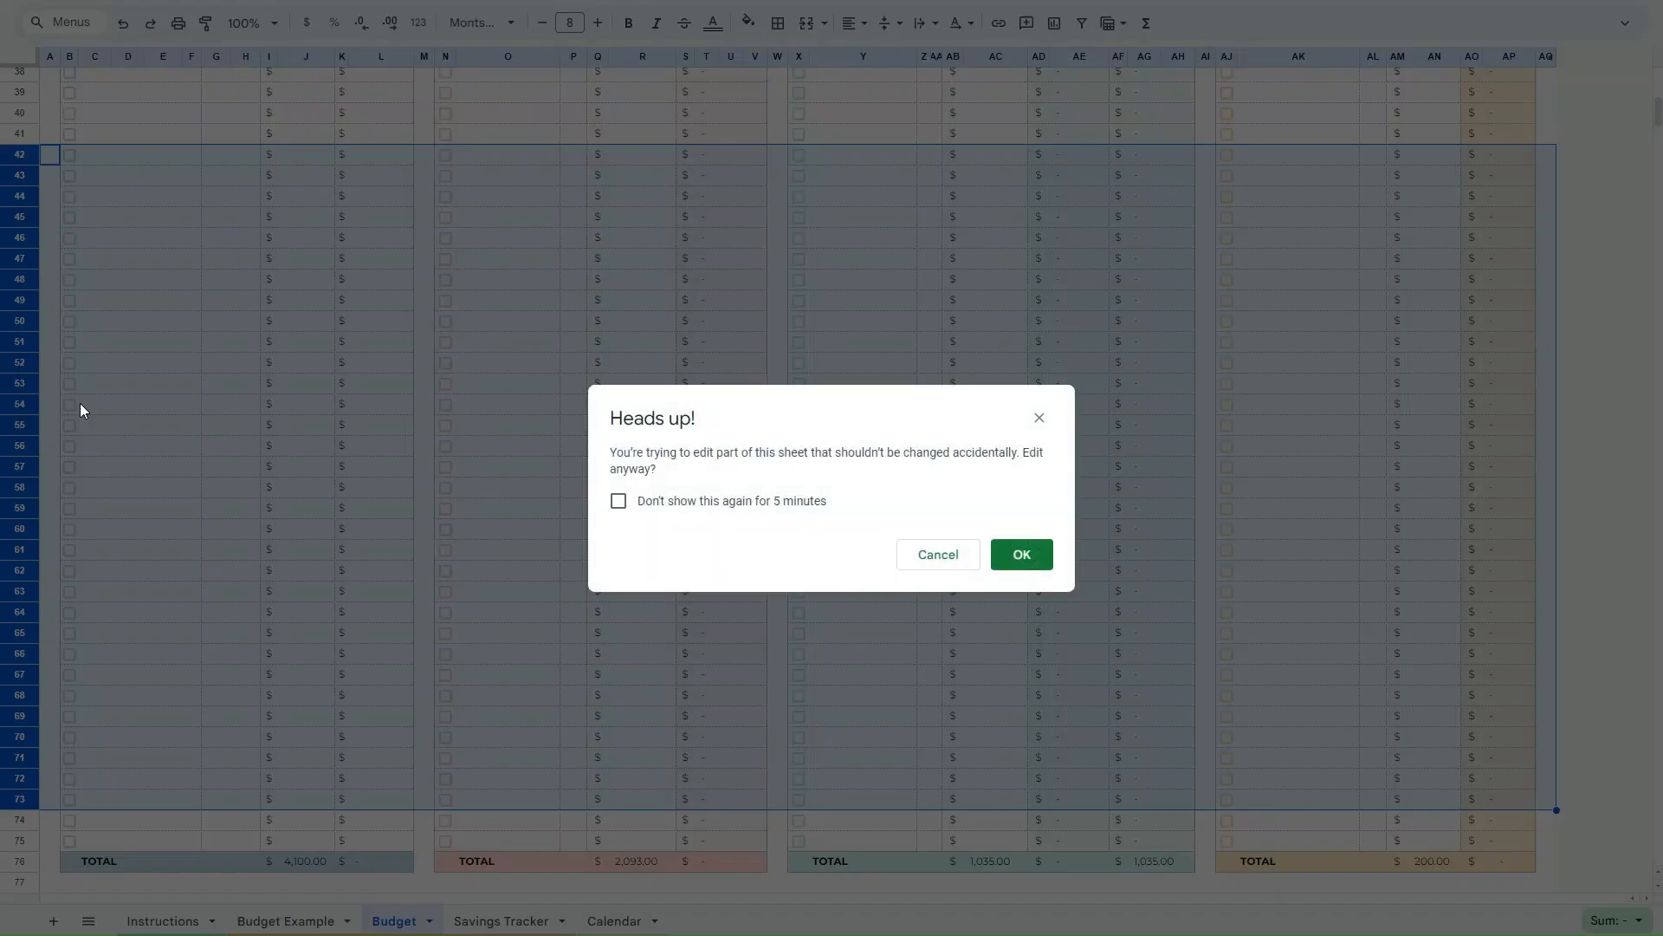
{"action": "left_click", "coordinate": [1022, 558]}
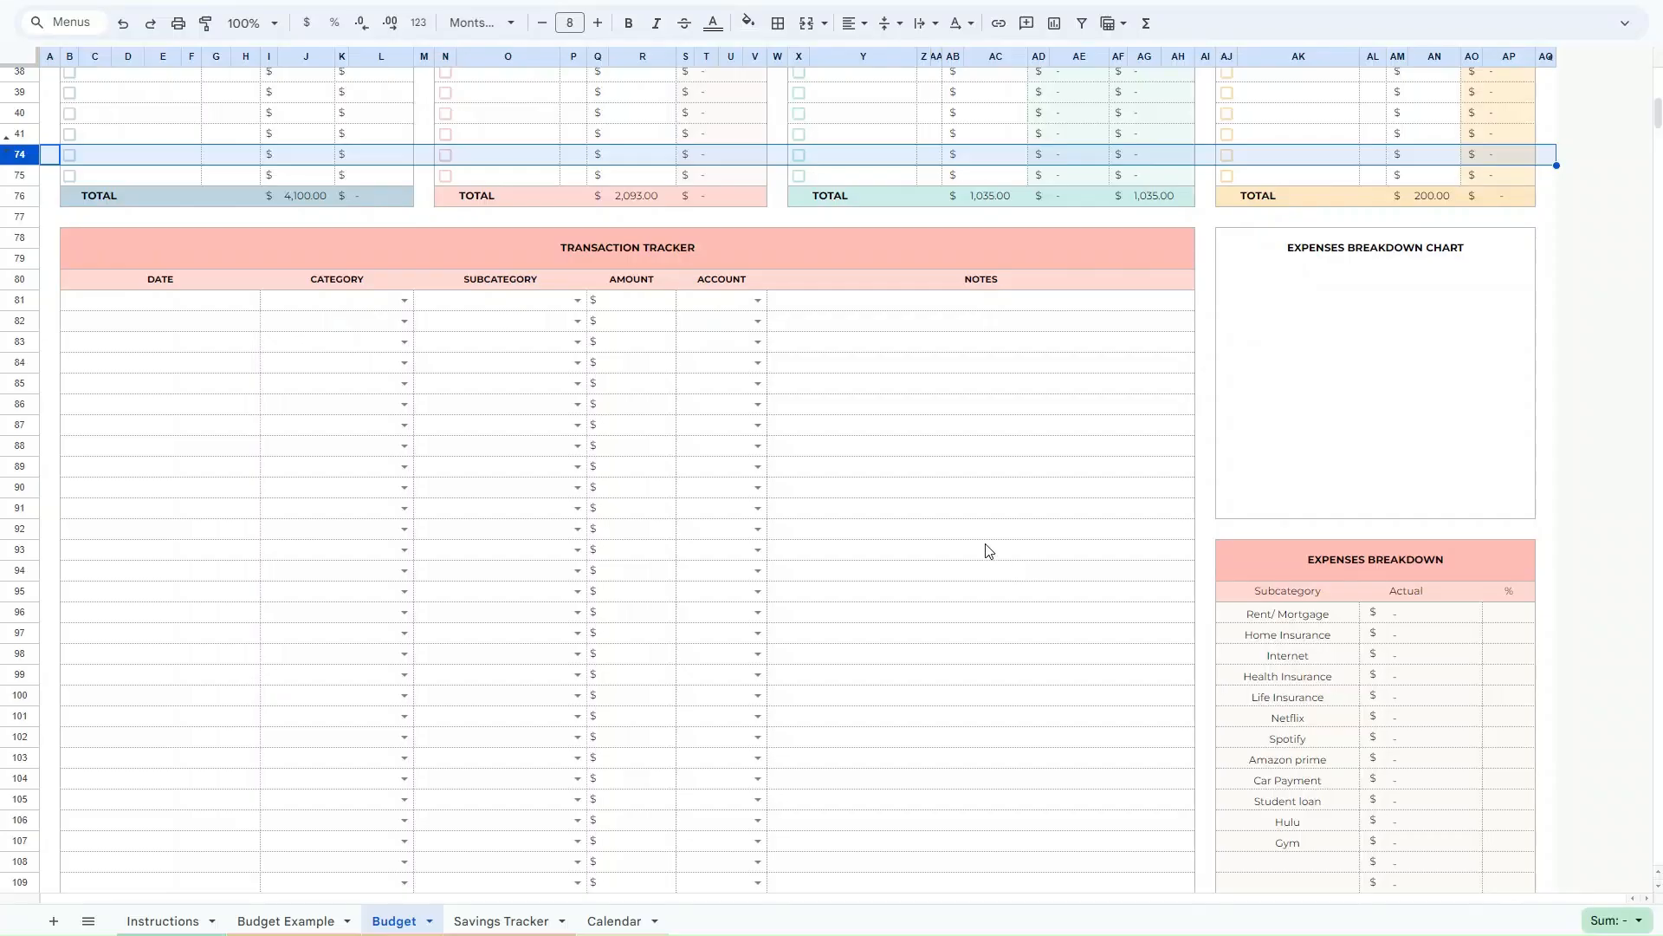
{"action": "scroll", "coordinate": [992, 542], "scroll_direction": "up", "scroll_amount": 3}
{"action": "scroll", "coordinate": [991, 533], "scroll_direction": "up", "scroll_amount": 3}
{"action": "left_click", "coordinate": [856, 433]}
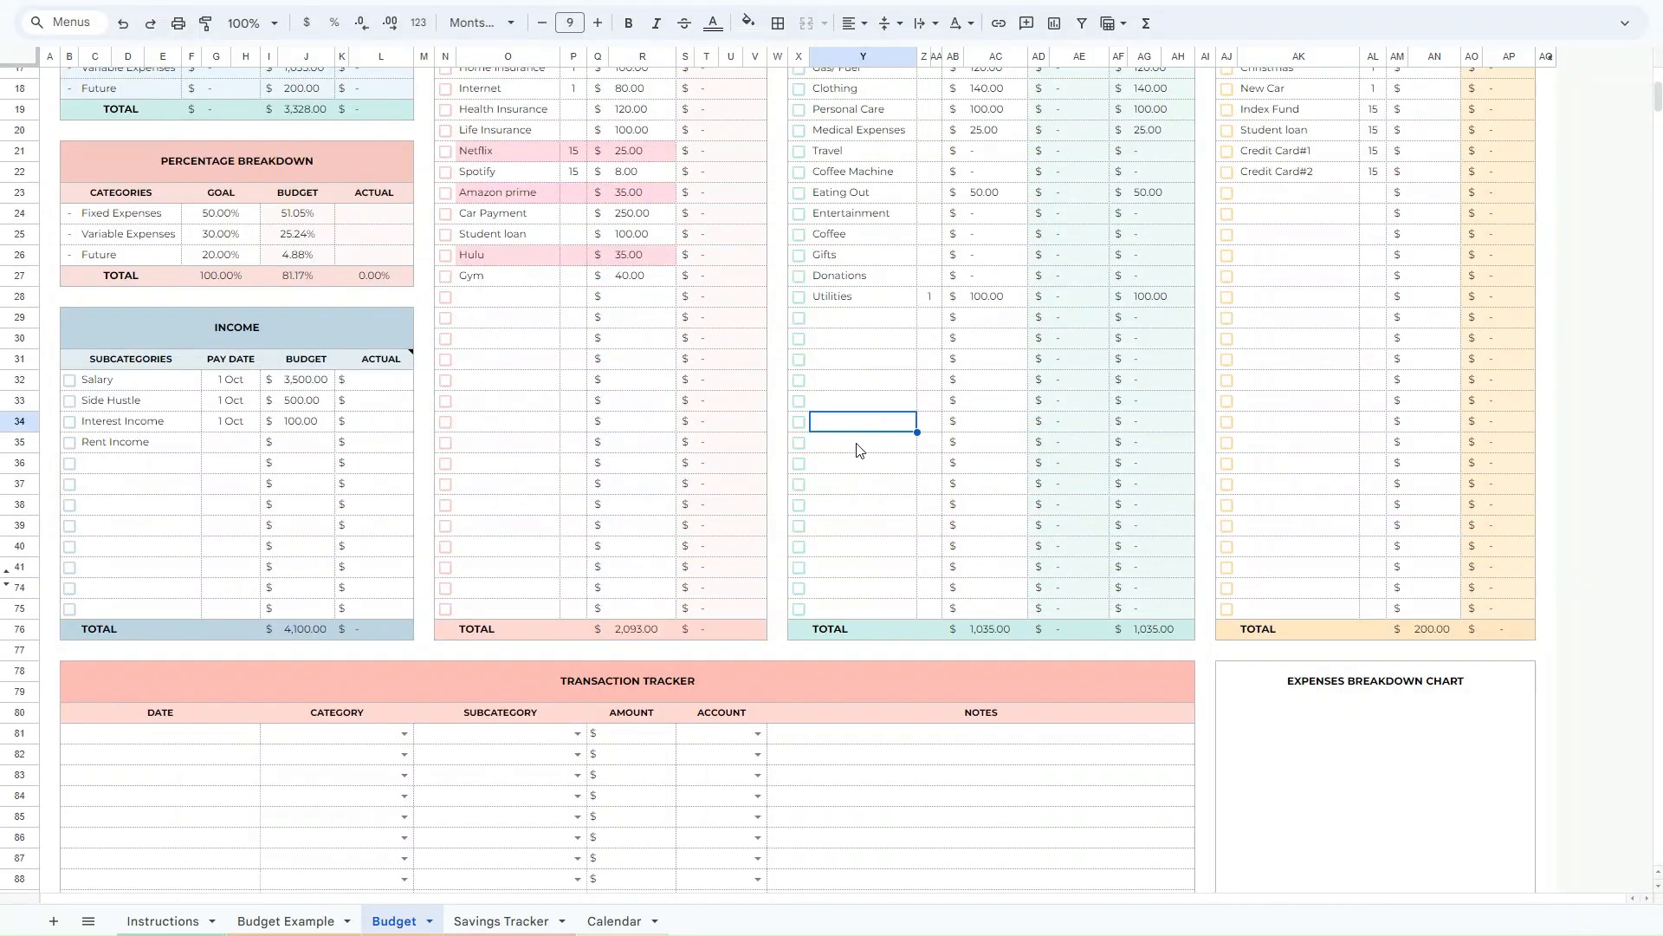
{"action": "scroll", "coordinate": [855, 443], "scroll_direction": "up", "scroll_amount": 3}
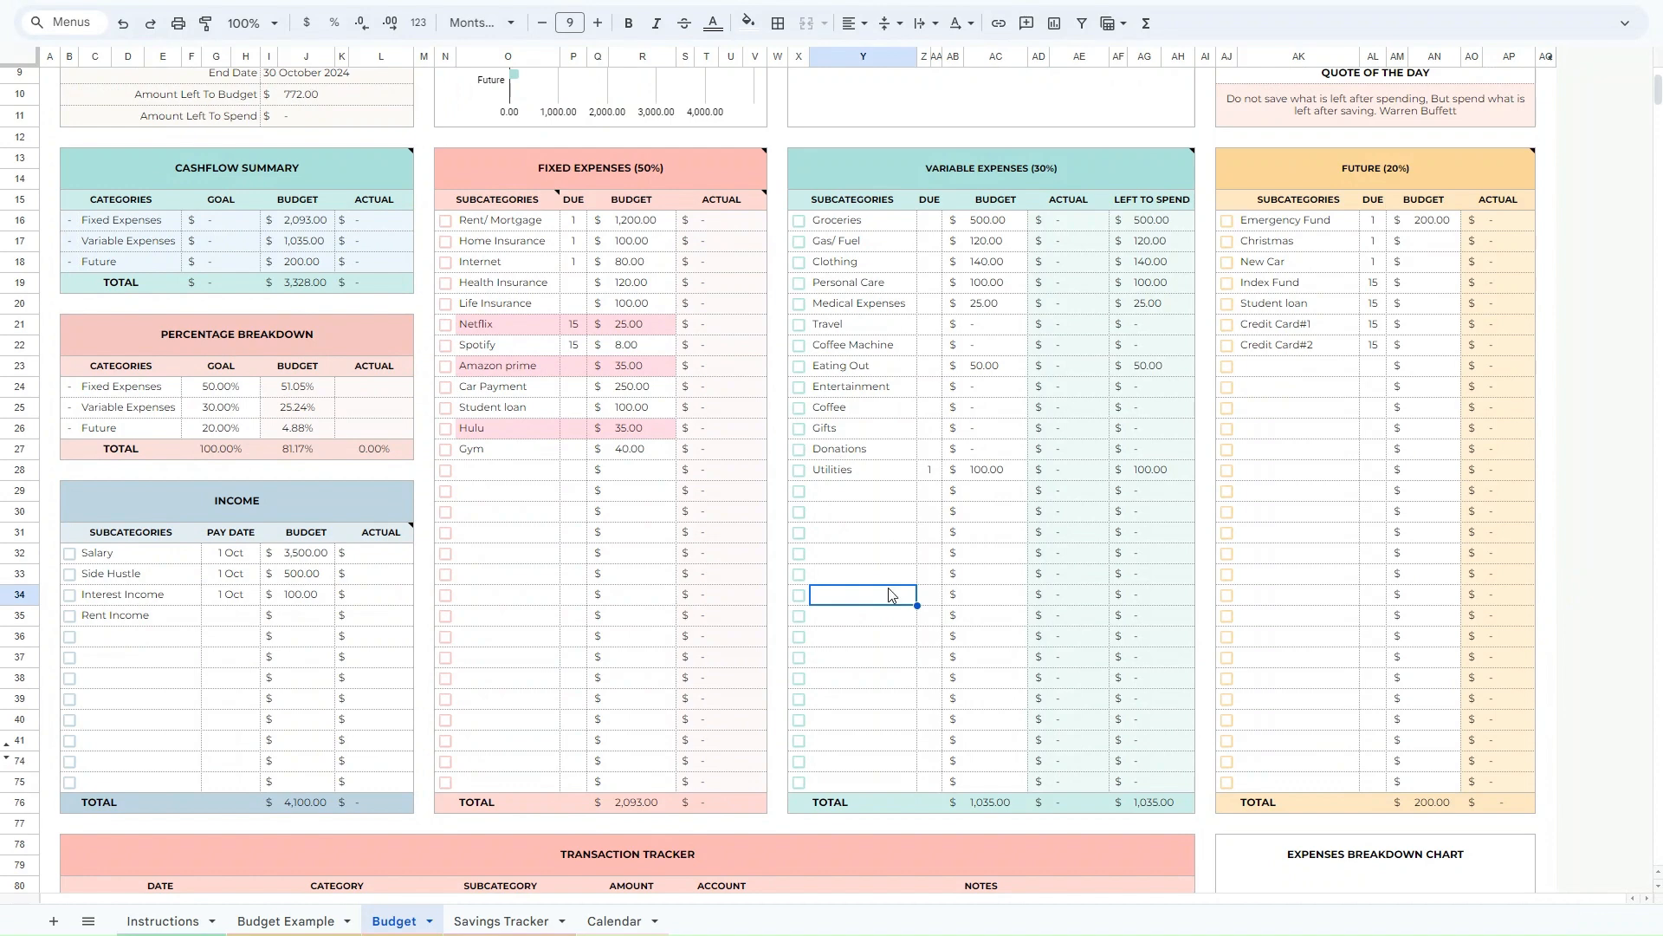
{"action": "scroll", "coordinate": [889, 594], "scroll_direction": "up", "scroll_amount": 3}
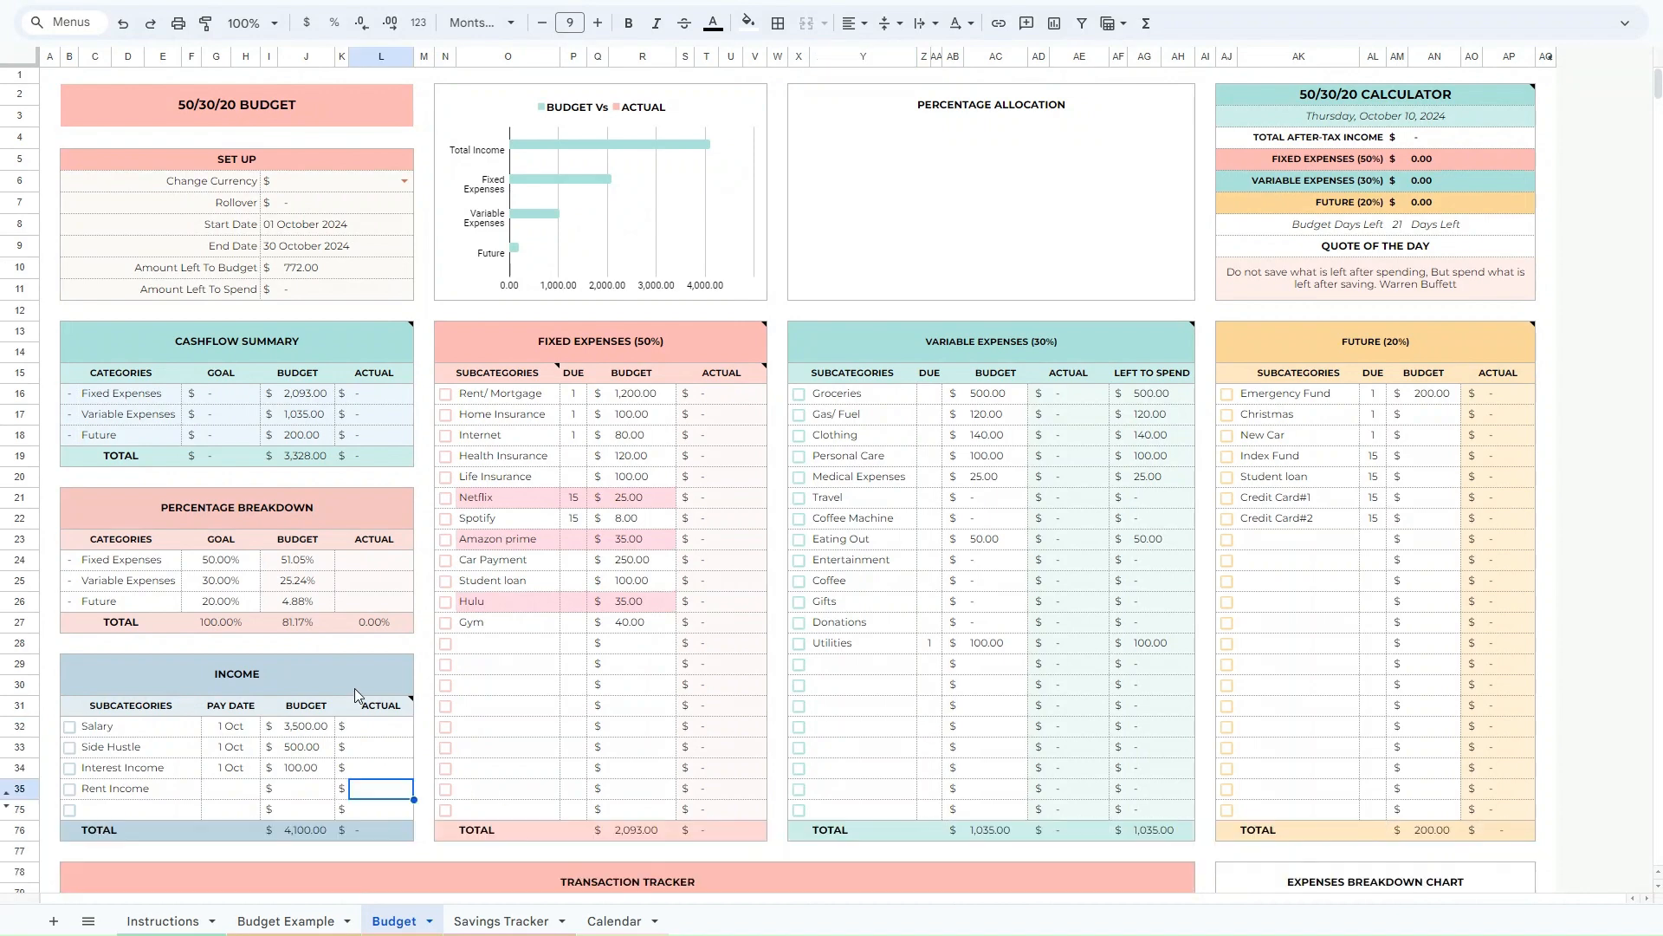
Enter actual income of 3500 for Salary, 500 for Side Hustle and 100 for Interest Income, and check the 50/30/20 calculator amounts.
{"action": "left_click_drag", "start_coordinate": [355, 687], "coordinate": [355, 800]}
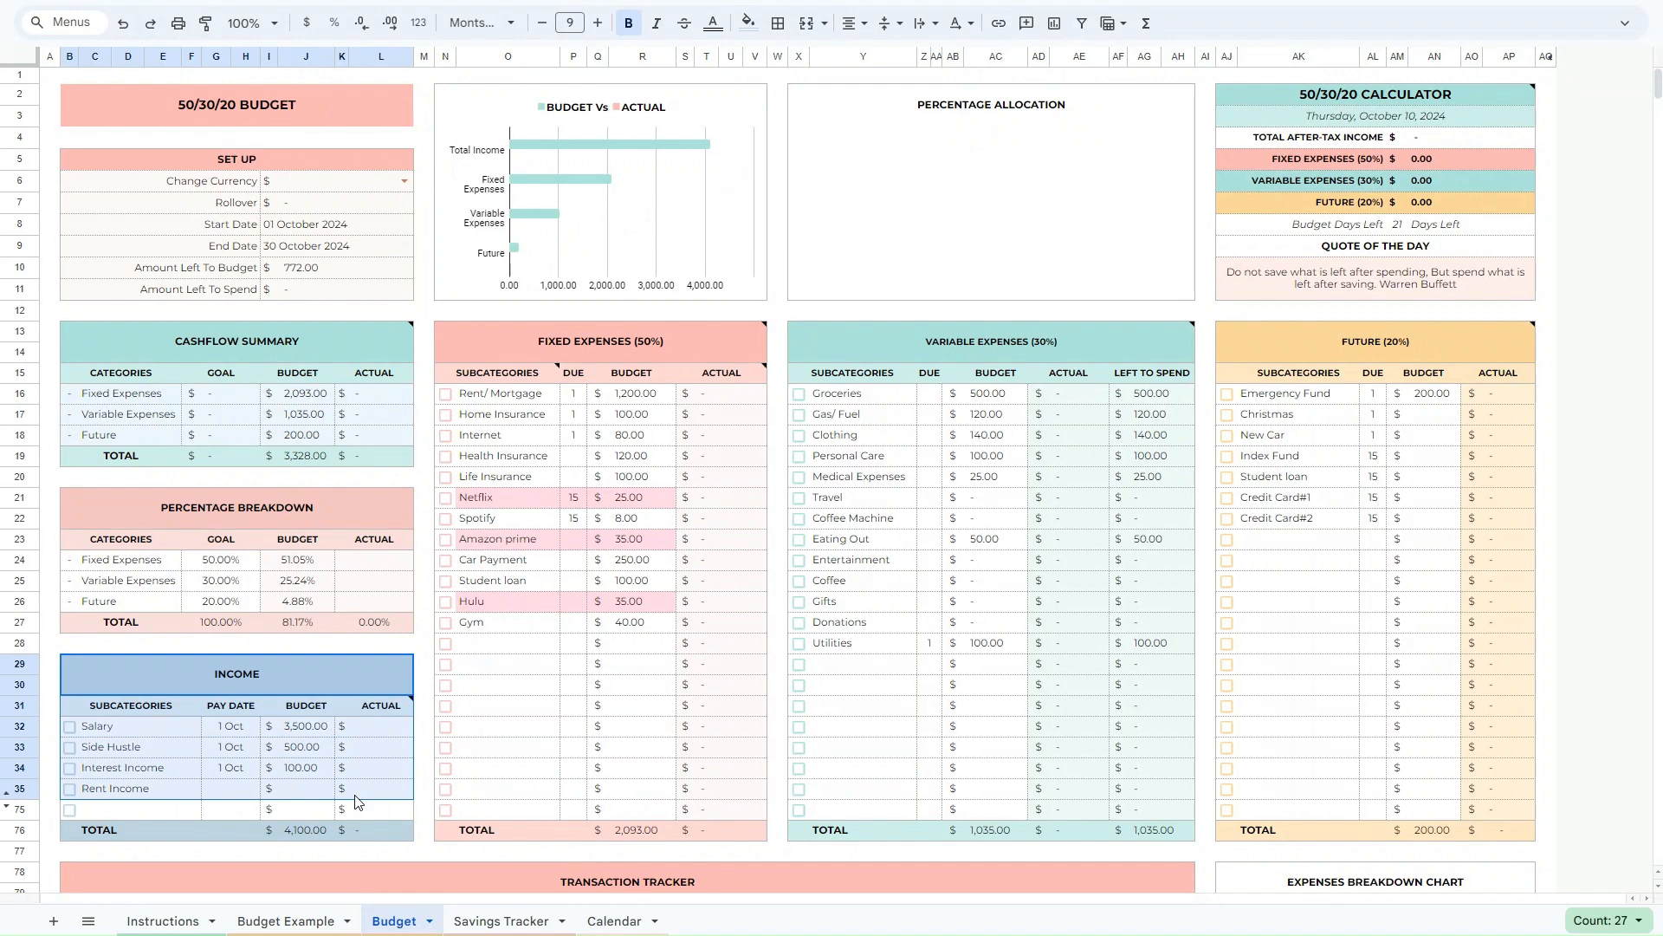
{"action": "left_click", "coordinate": [367, 733]}
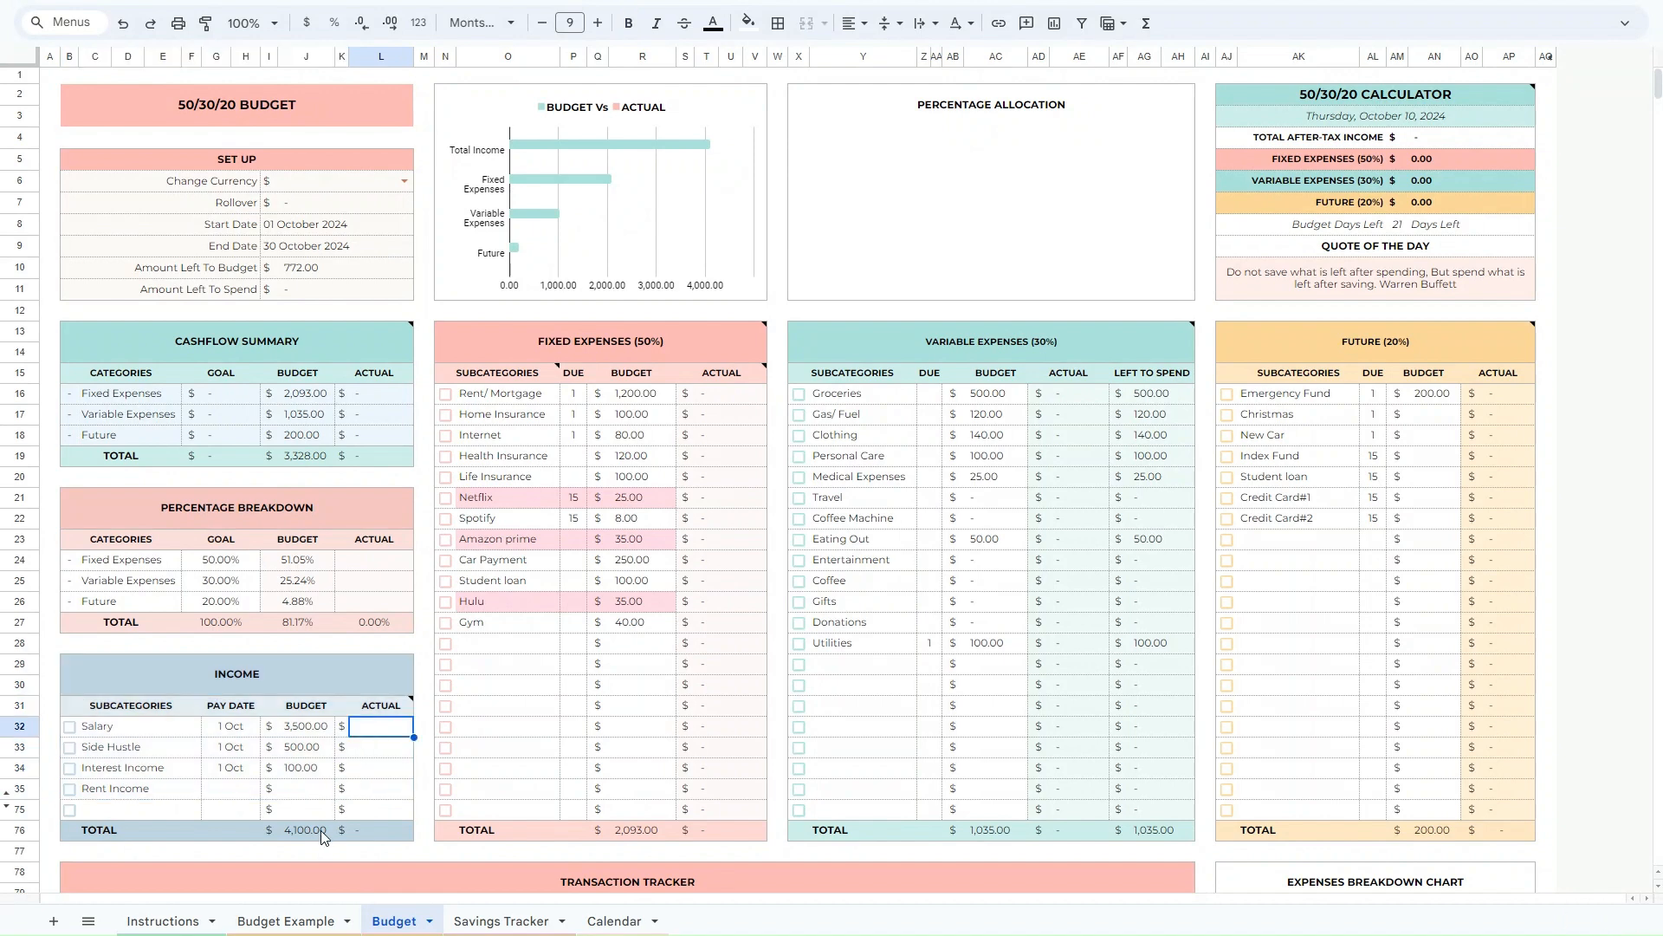
{"action": "type", "text": "3500"}
{"action": "key", "text": "Return"}
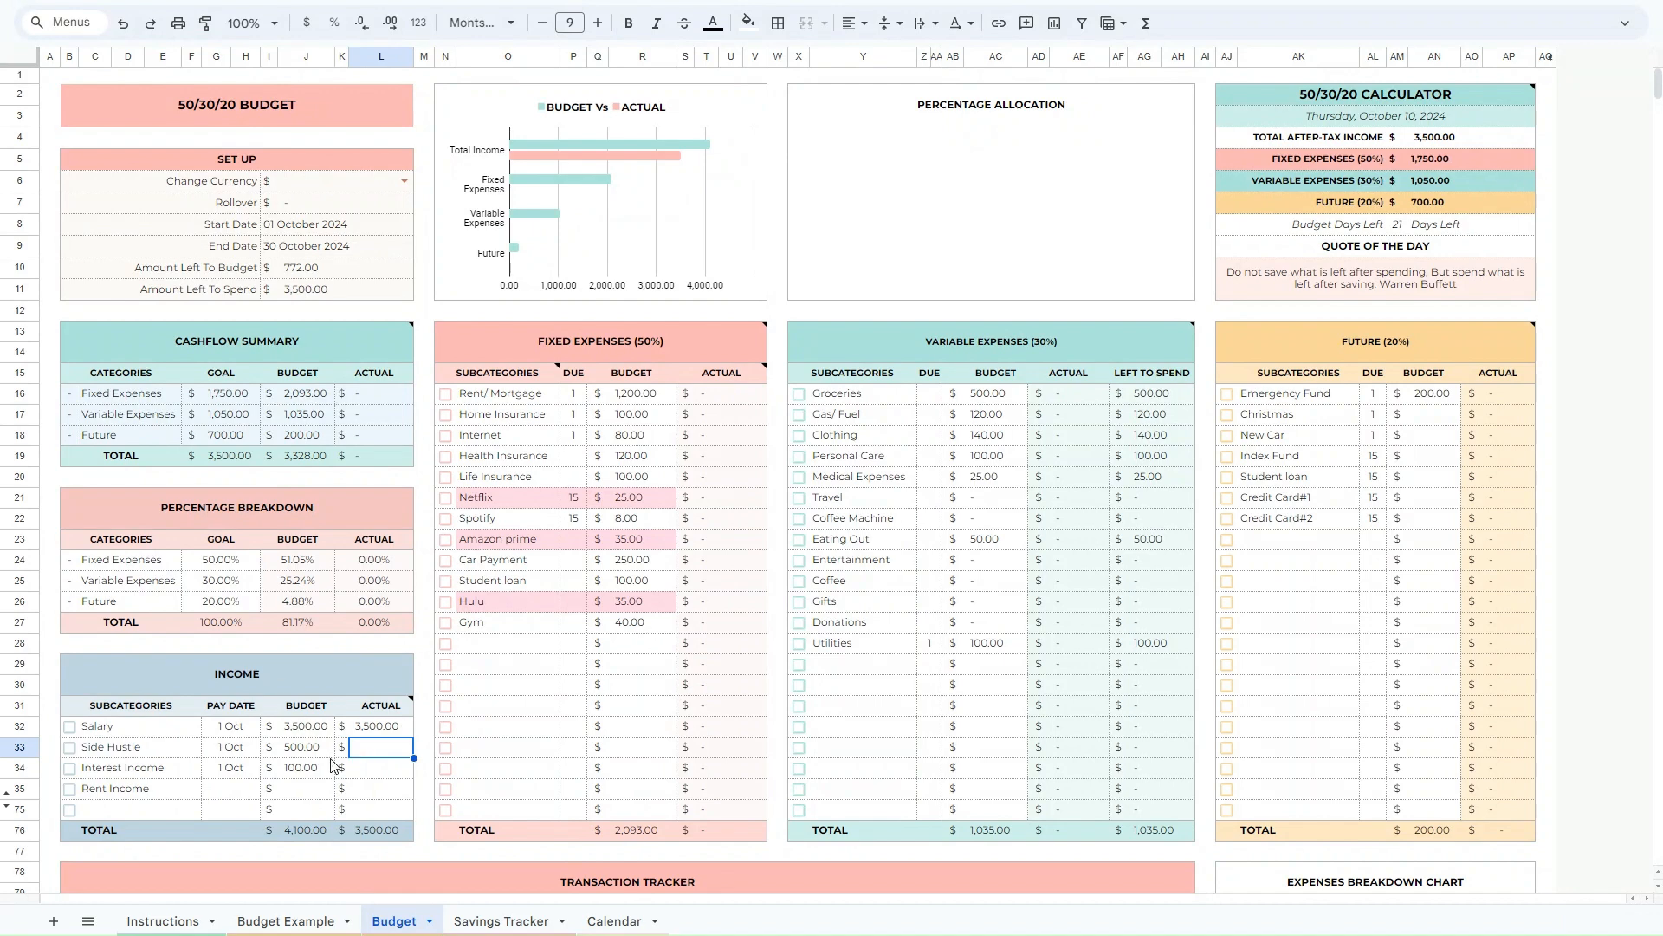
{"action": "type", "text": "500"}
{"action": "key", "text": "Return"}
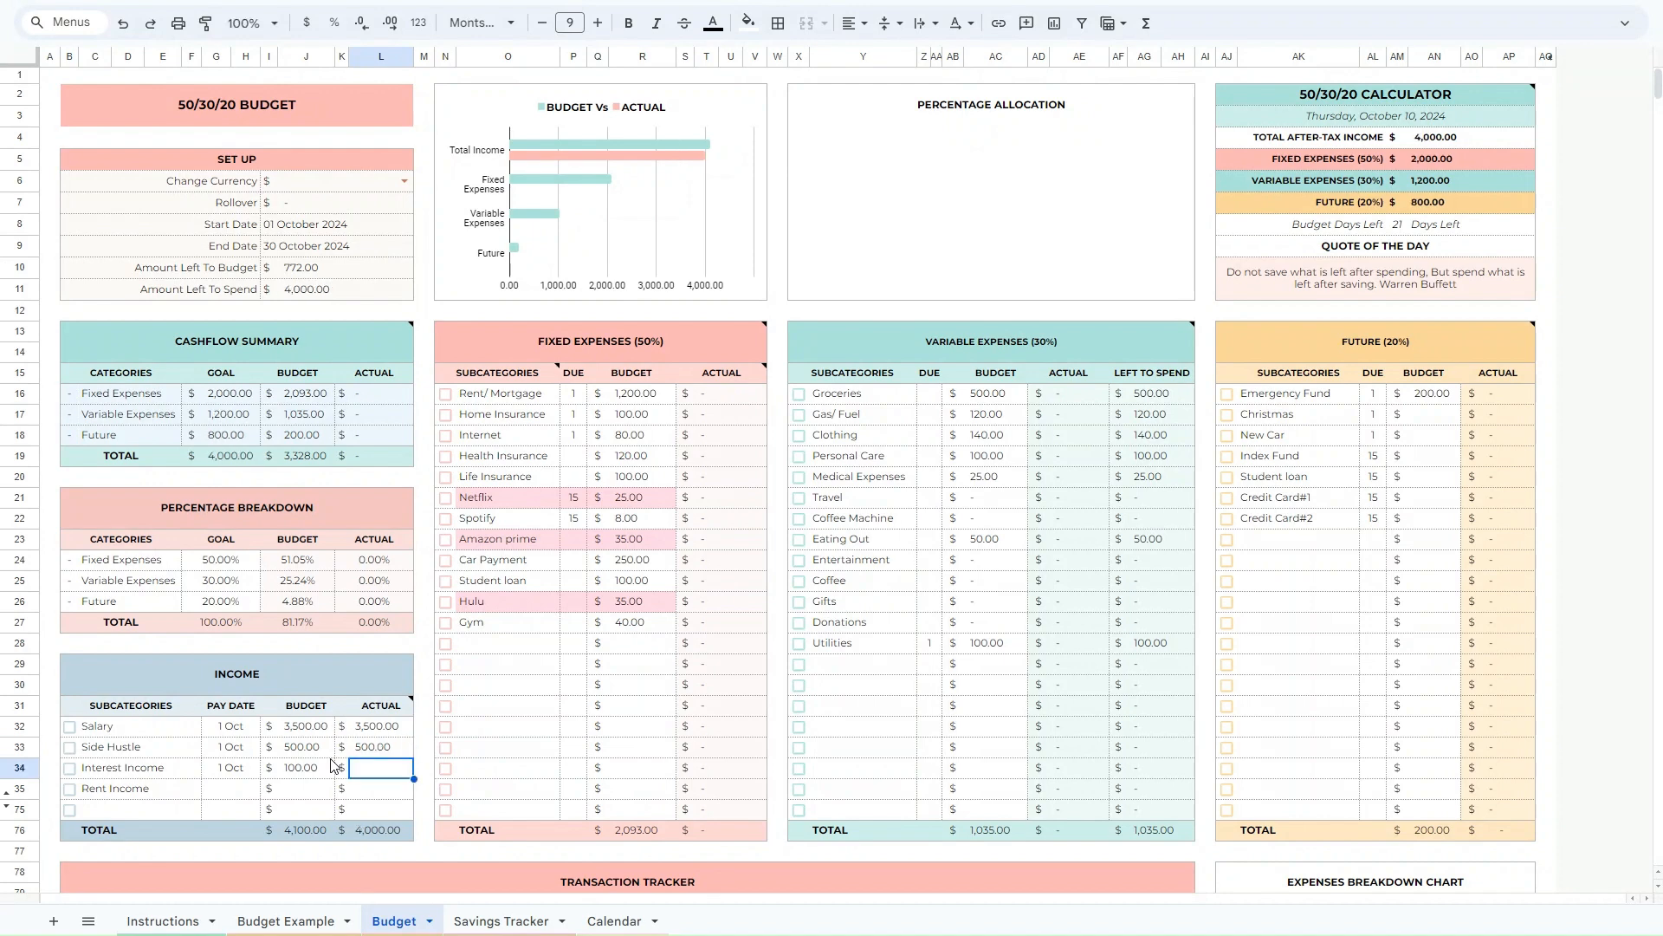
{"action": "type", "text": "100"}
{"action": "key", "text": "Return"}
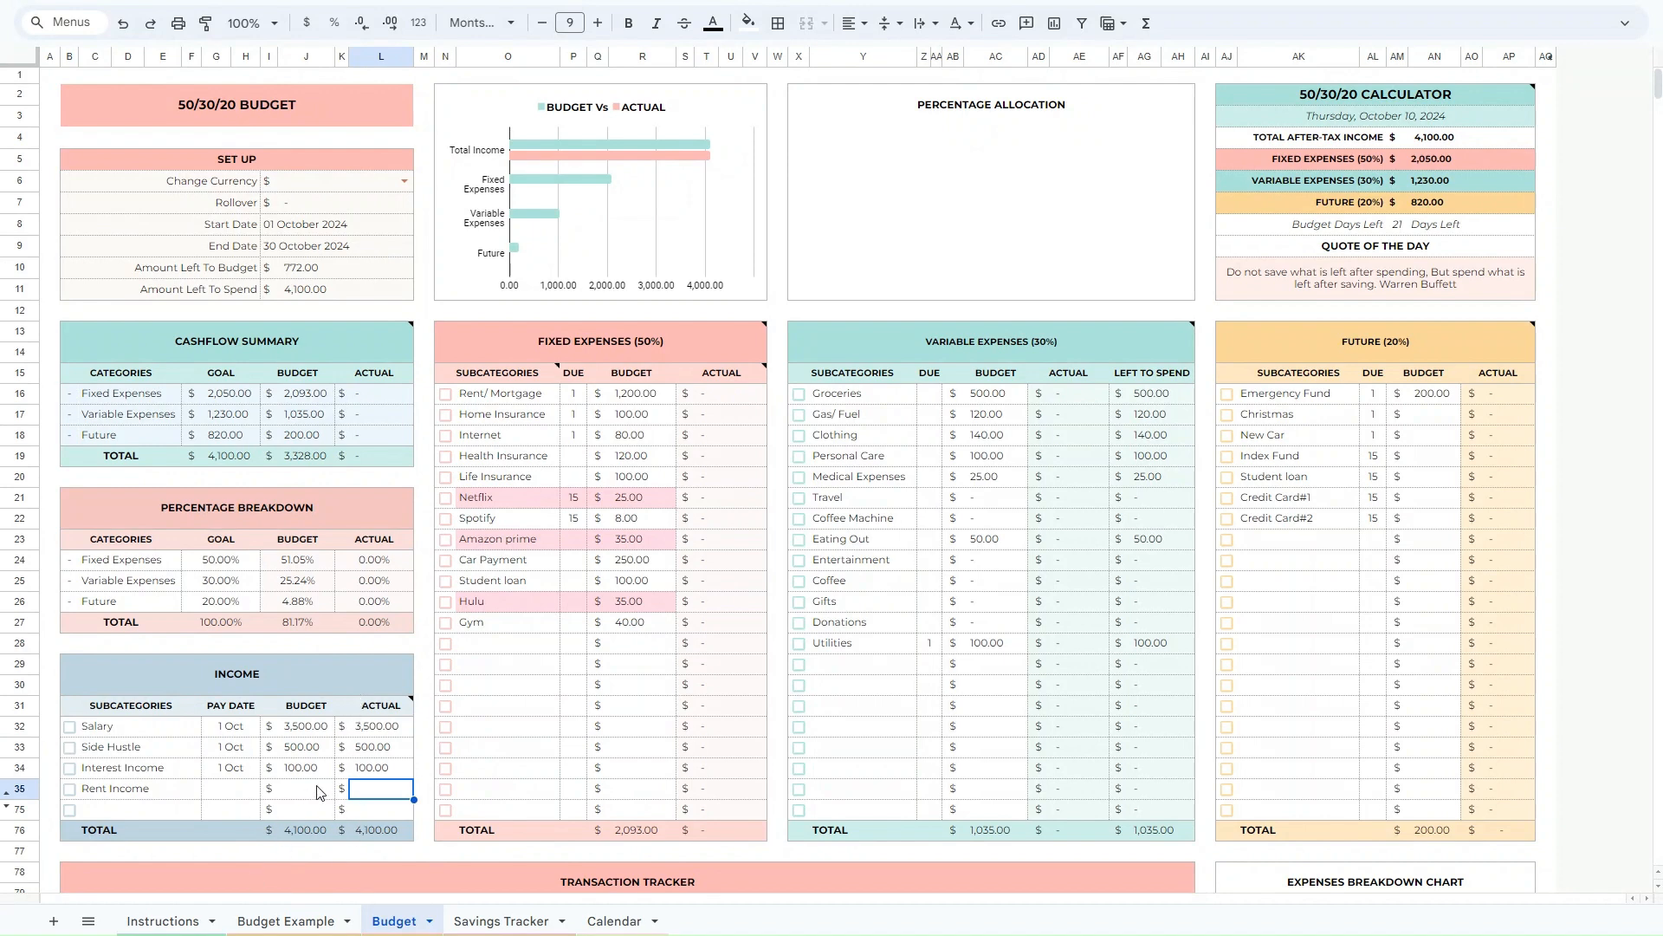
{"action": "left_click", "coordinate": [378, 833]}
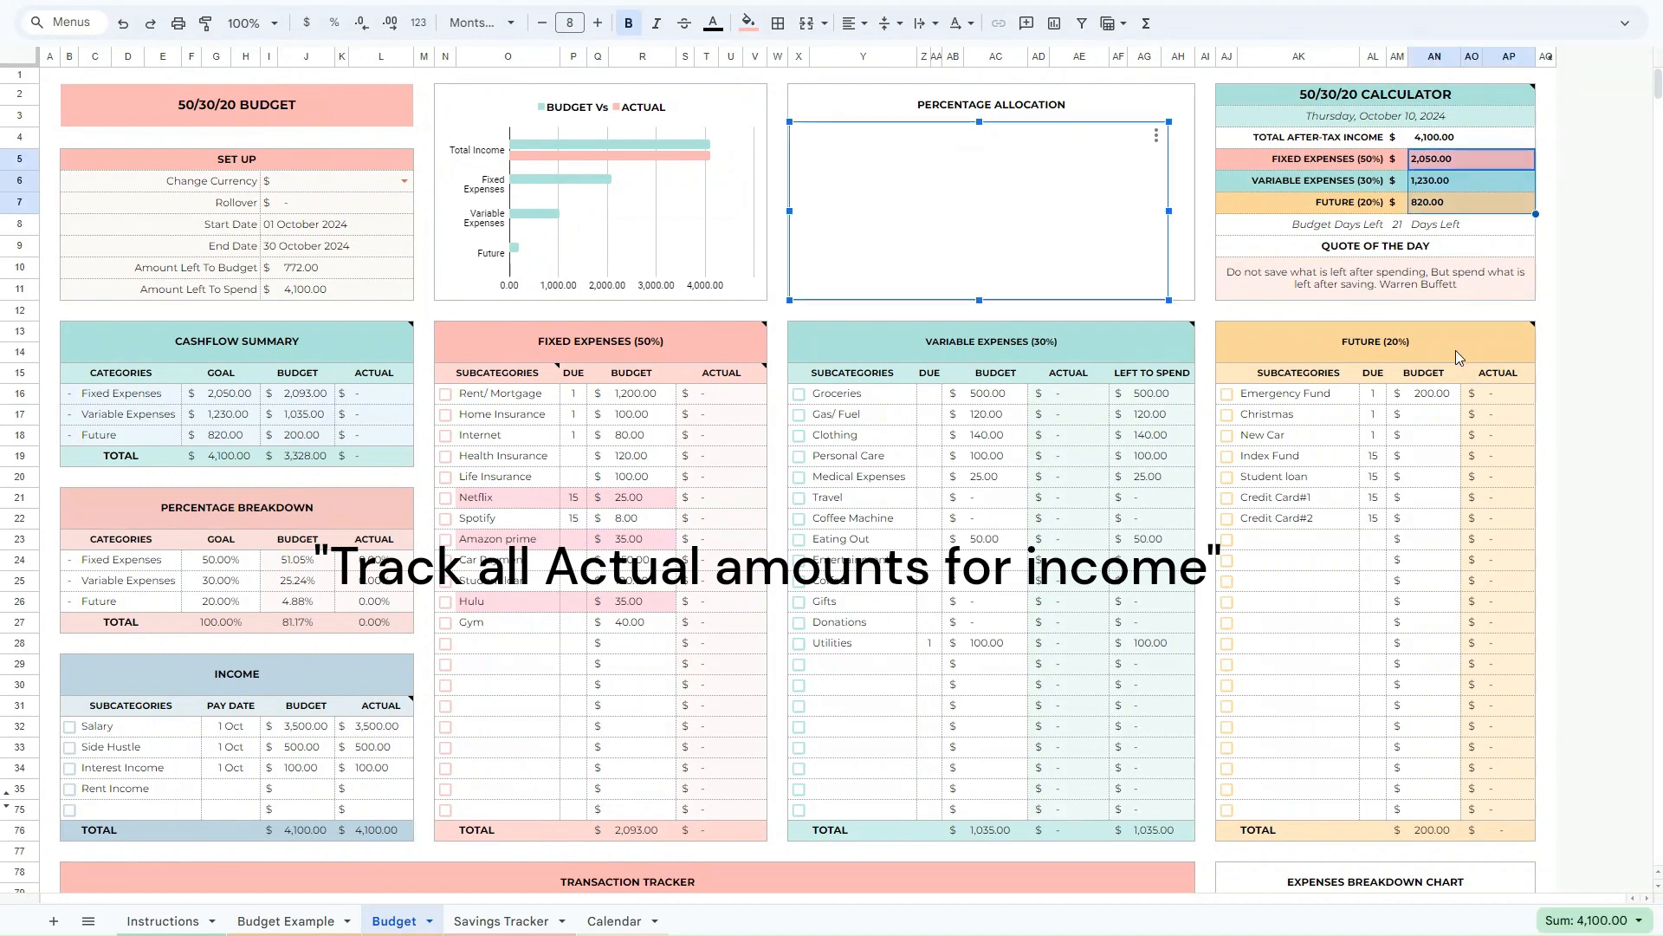
{"action": "left_click", "coordinate": [1434, 560]}
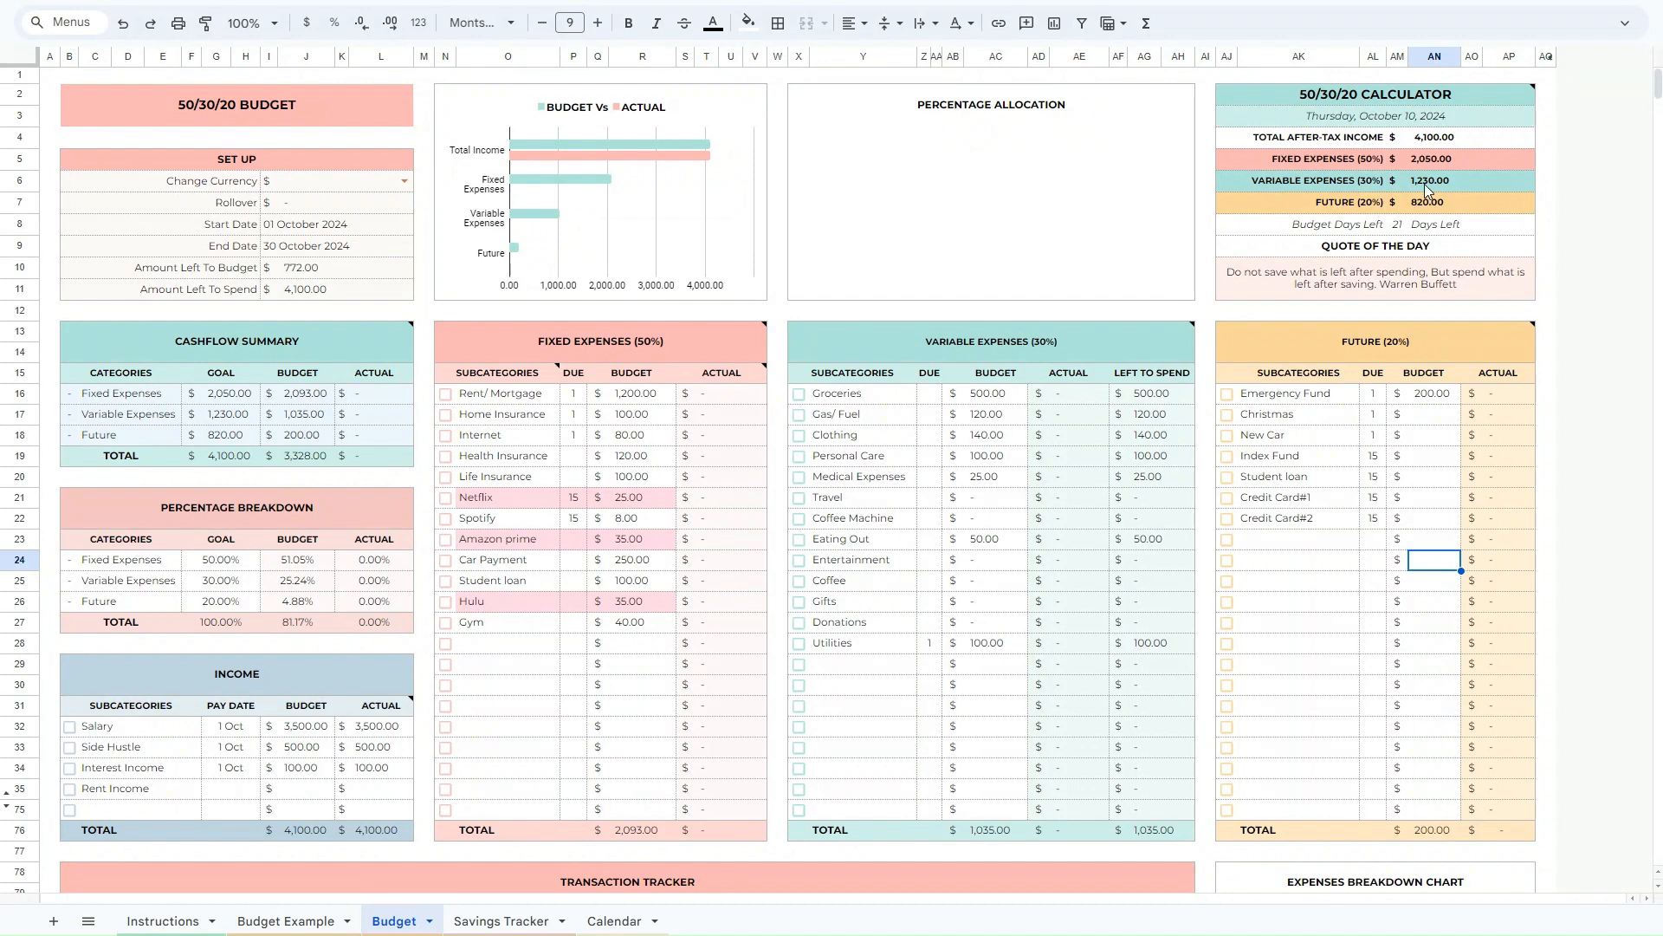
{"action": "key", "text": "ctrl+Down"}
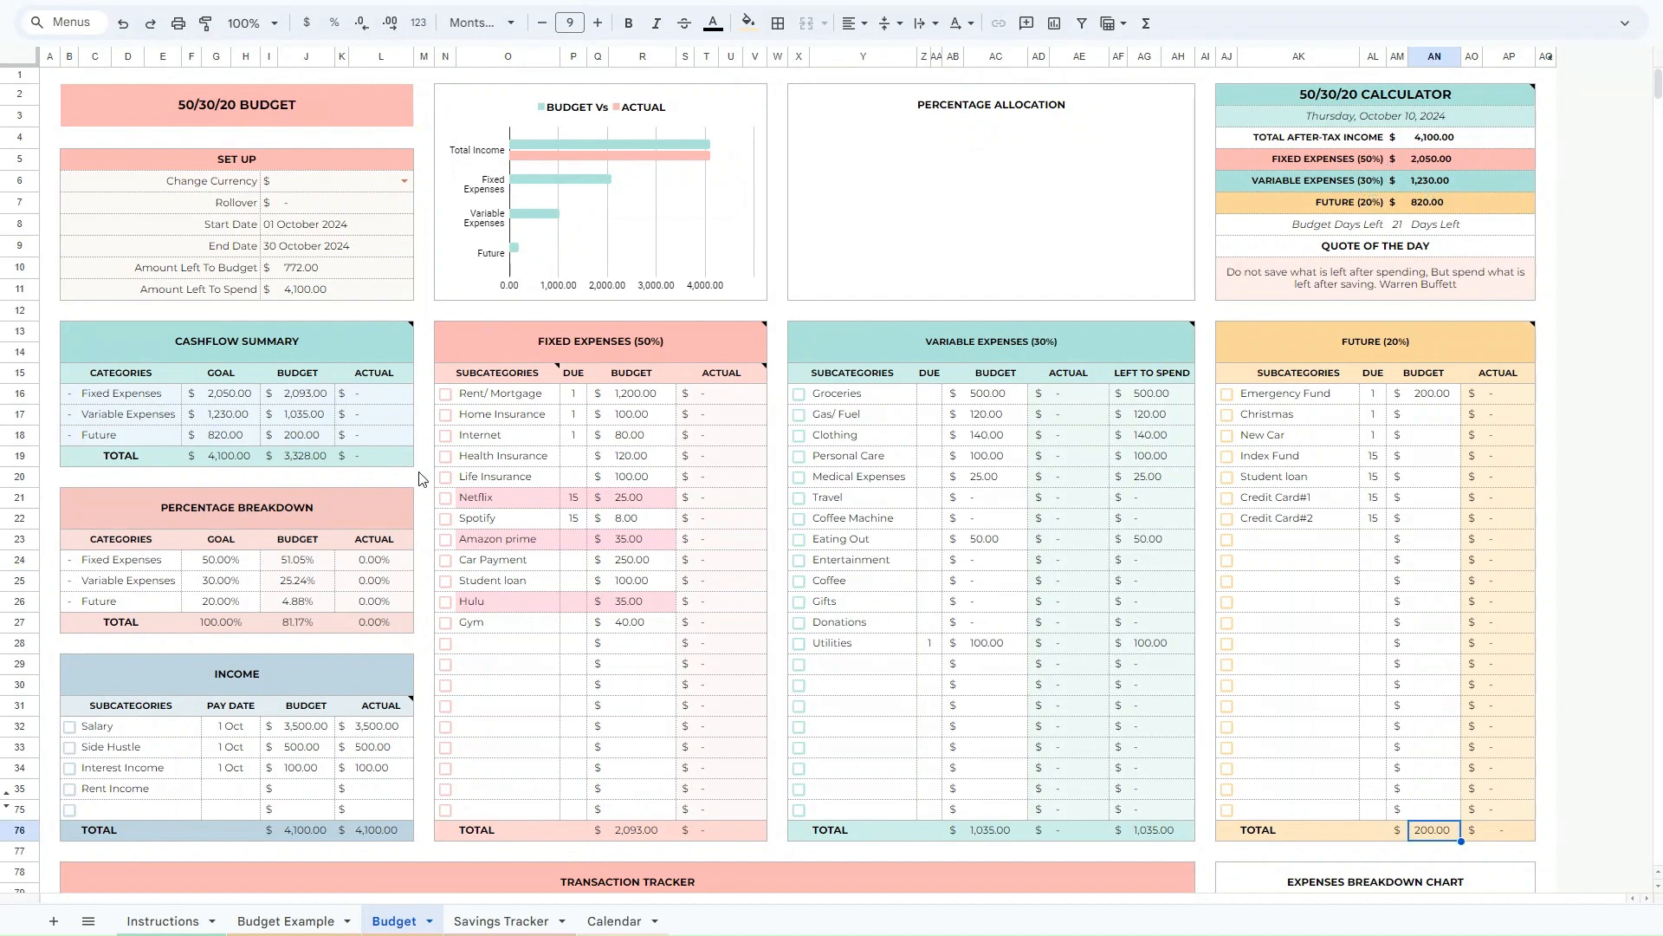
Set the Percentage Breakdown goals to 60% for Fixed Expenses and 20% for Variable Expenses, and review the goal column.
{"action": "left_click", "coordinate": [222, 565]}
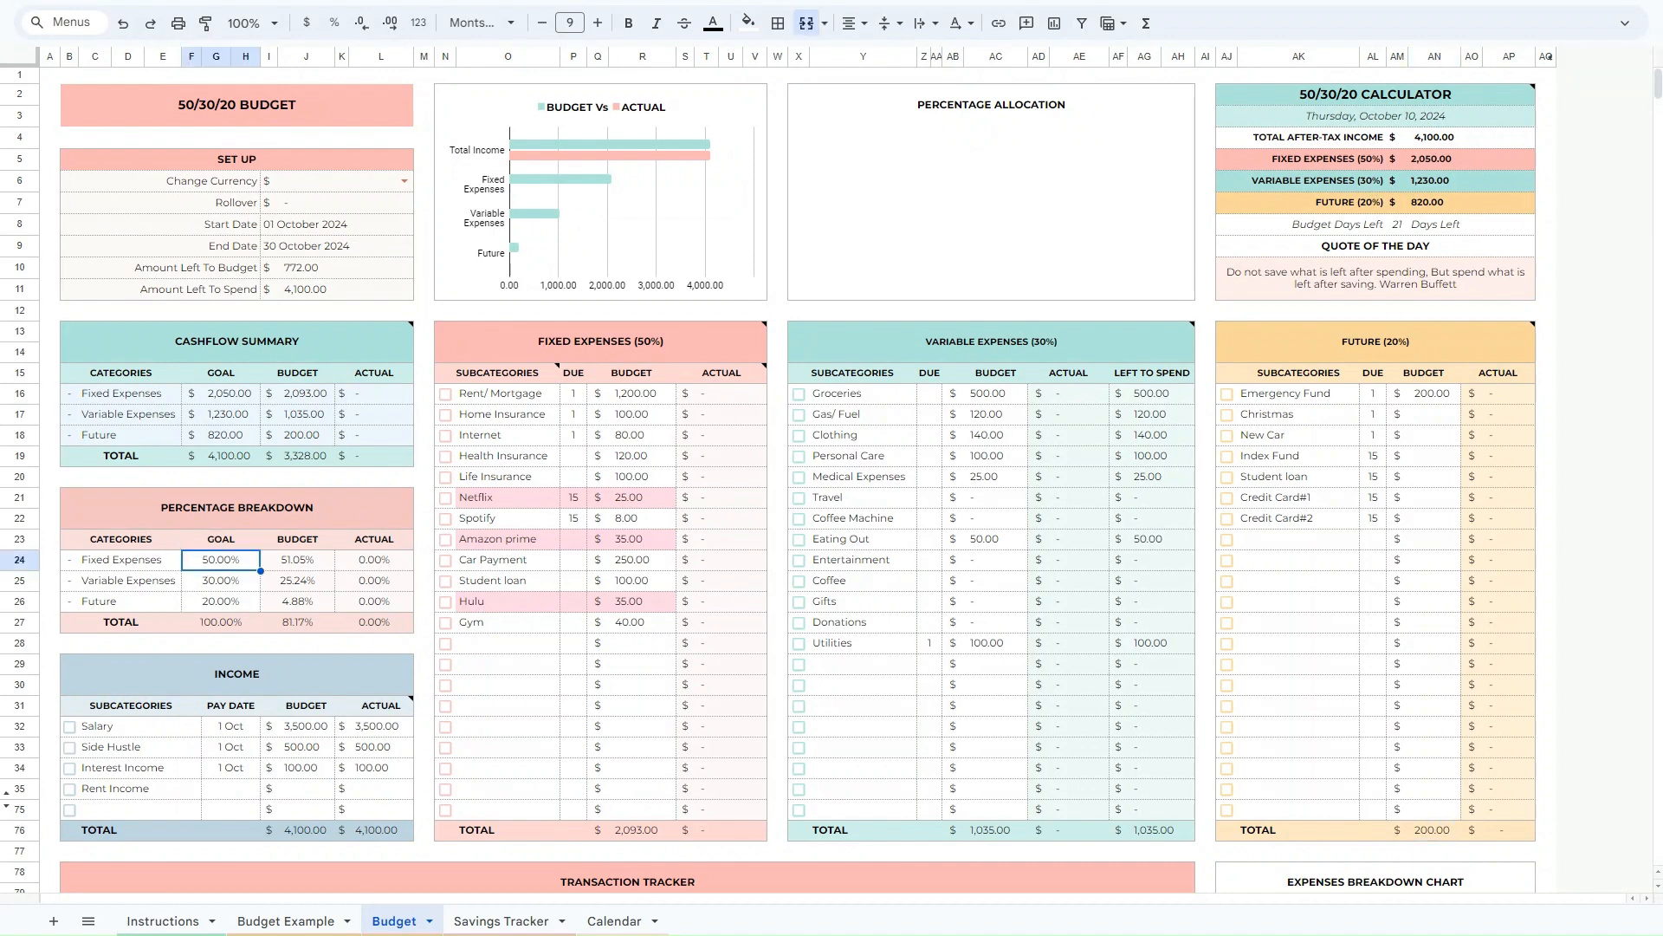
{"action": "type", "text": "60"}
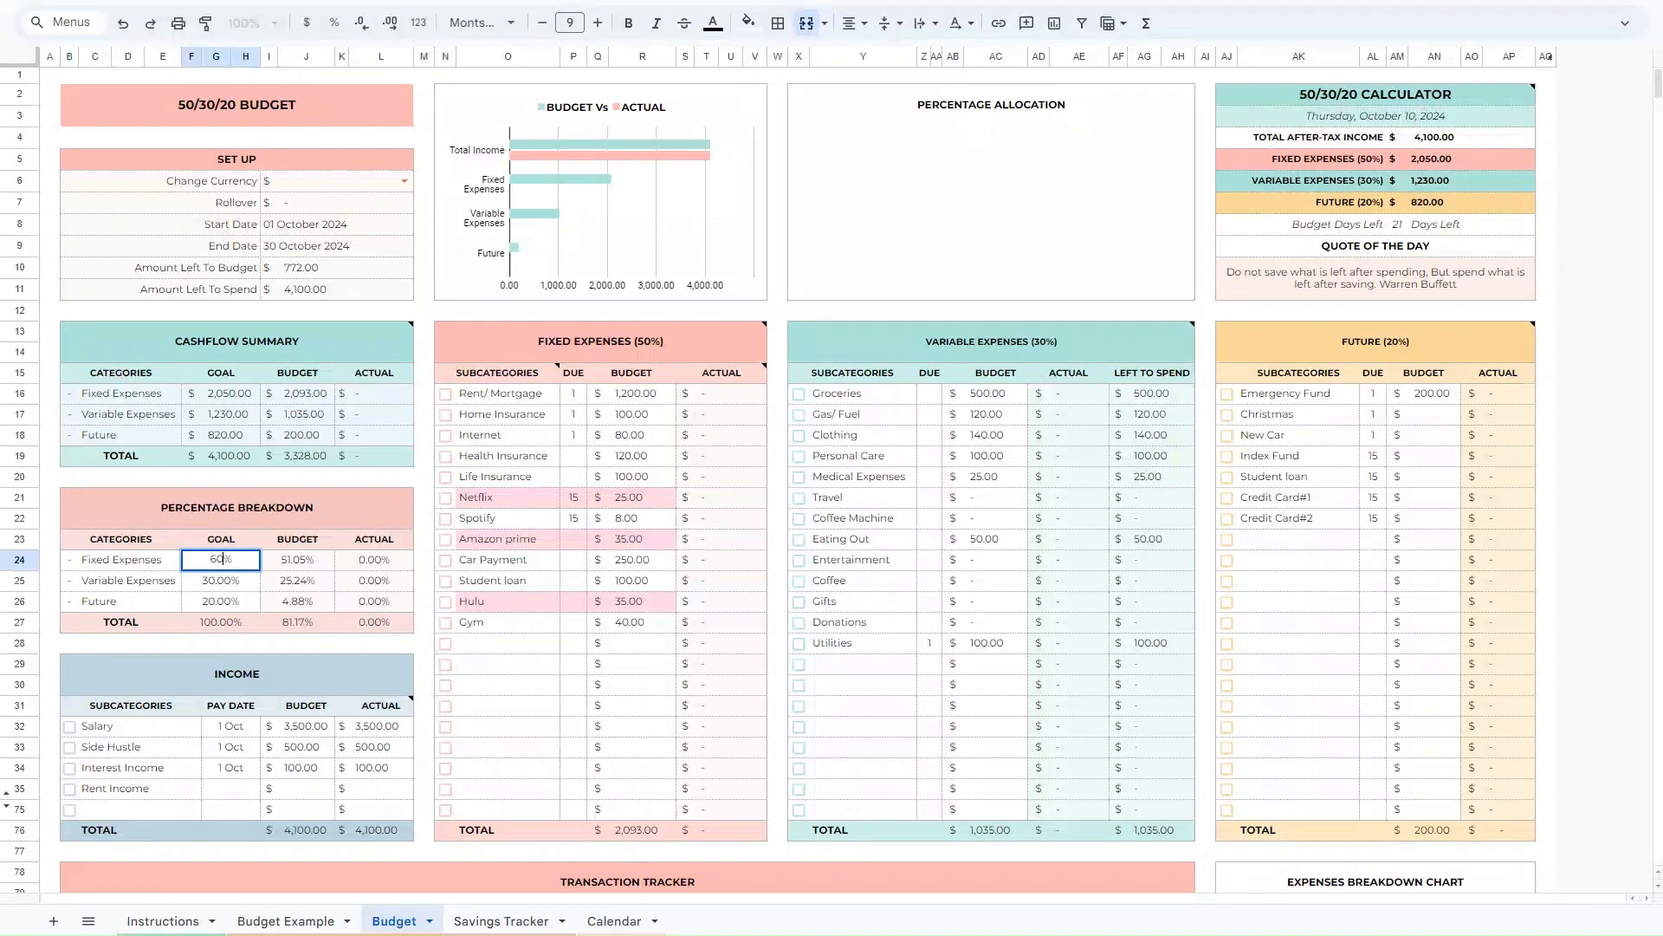
{"action": "key", "text": "Return"}
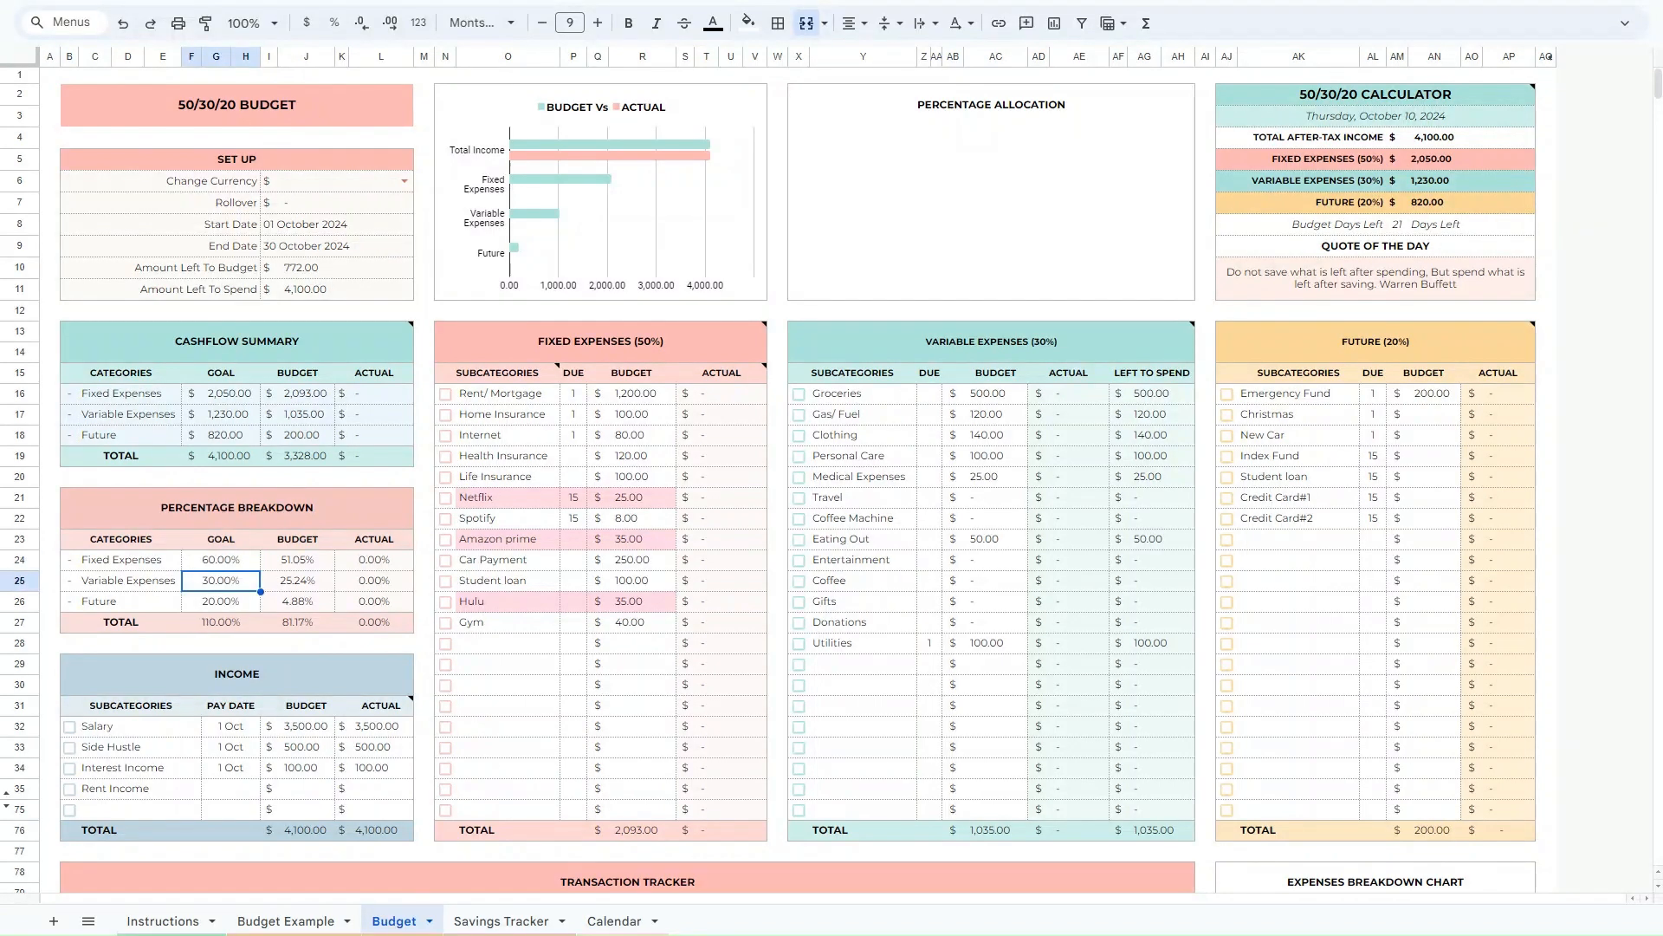
{"action": "type", "text": "20"}
{"action": "key", "text": "Return"}
{"action": "key", "text": "Down"}
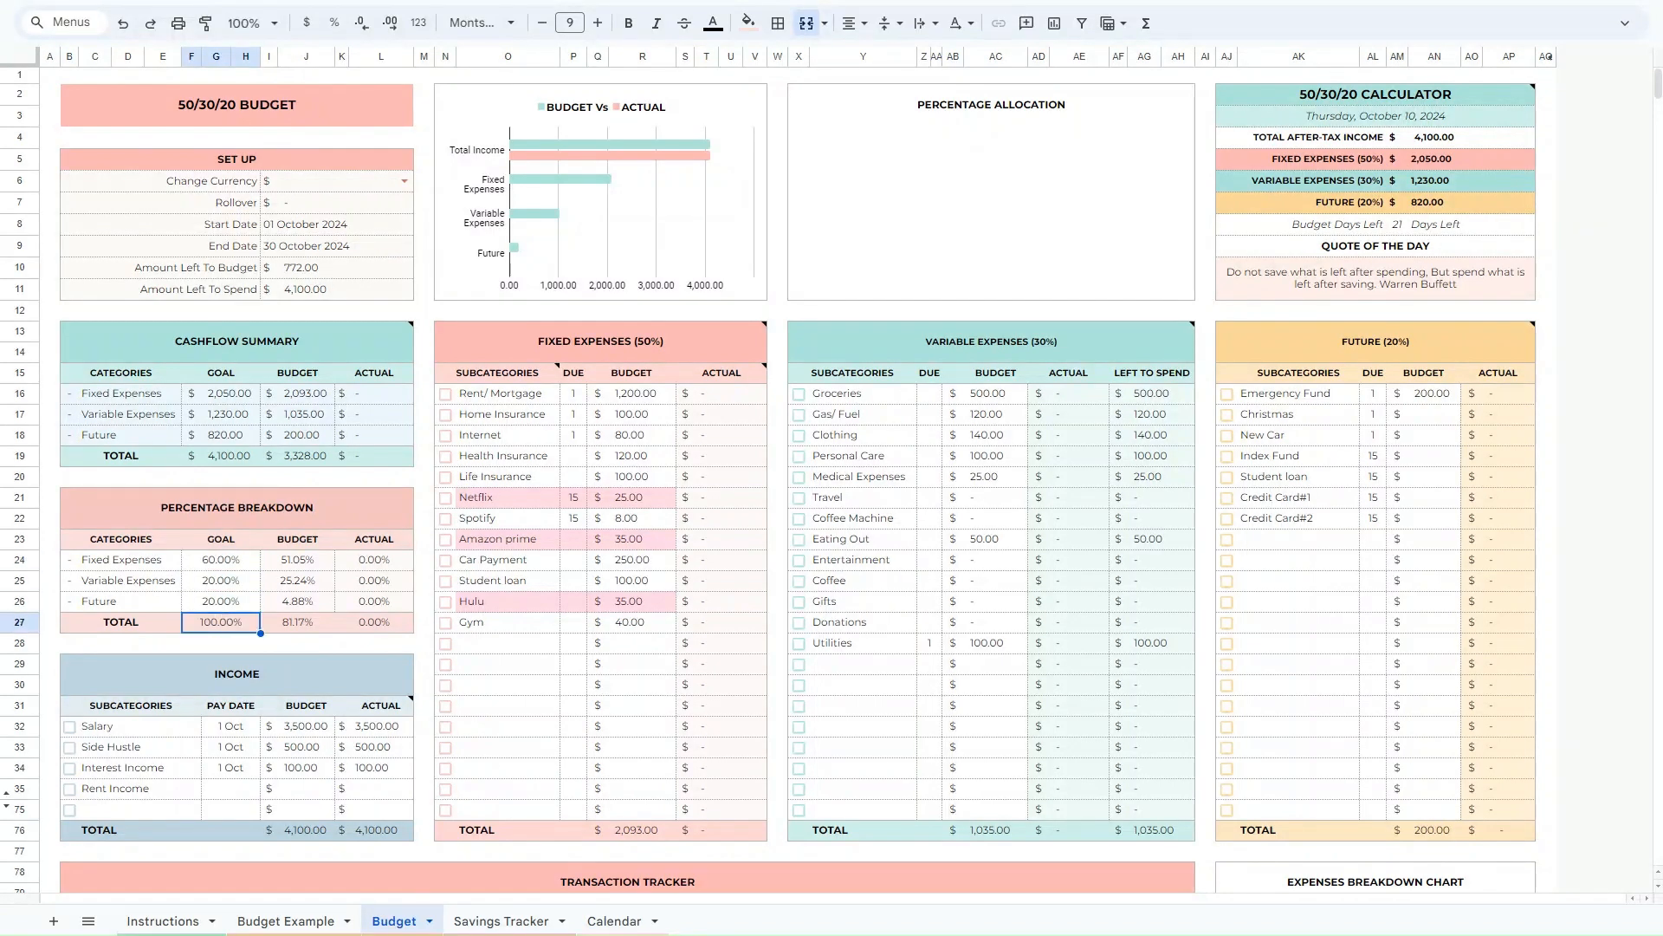
{"action": "left_click", "coordinate": [508, 747]}
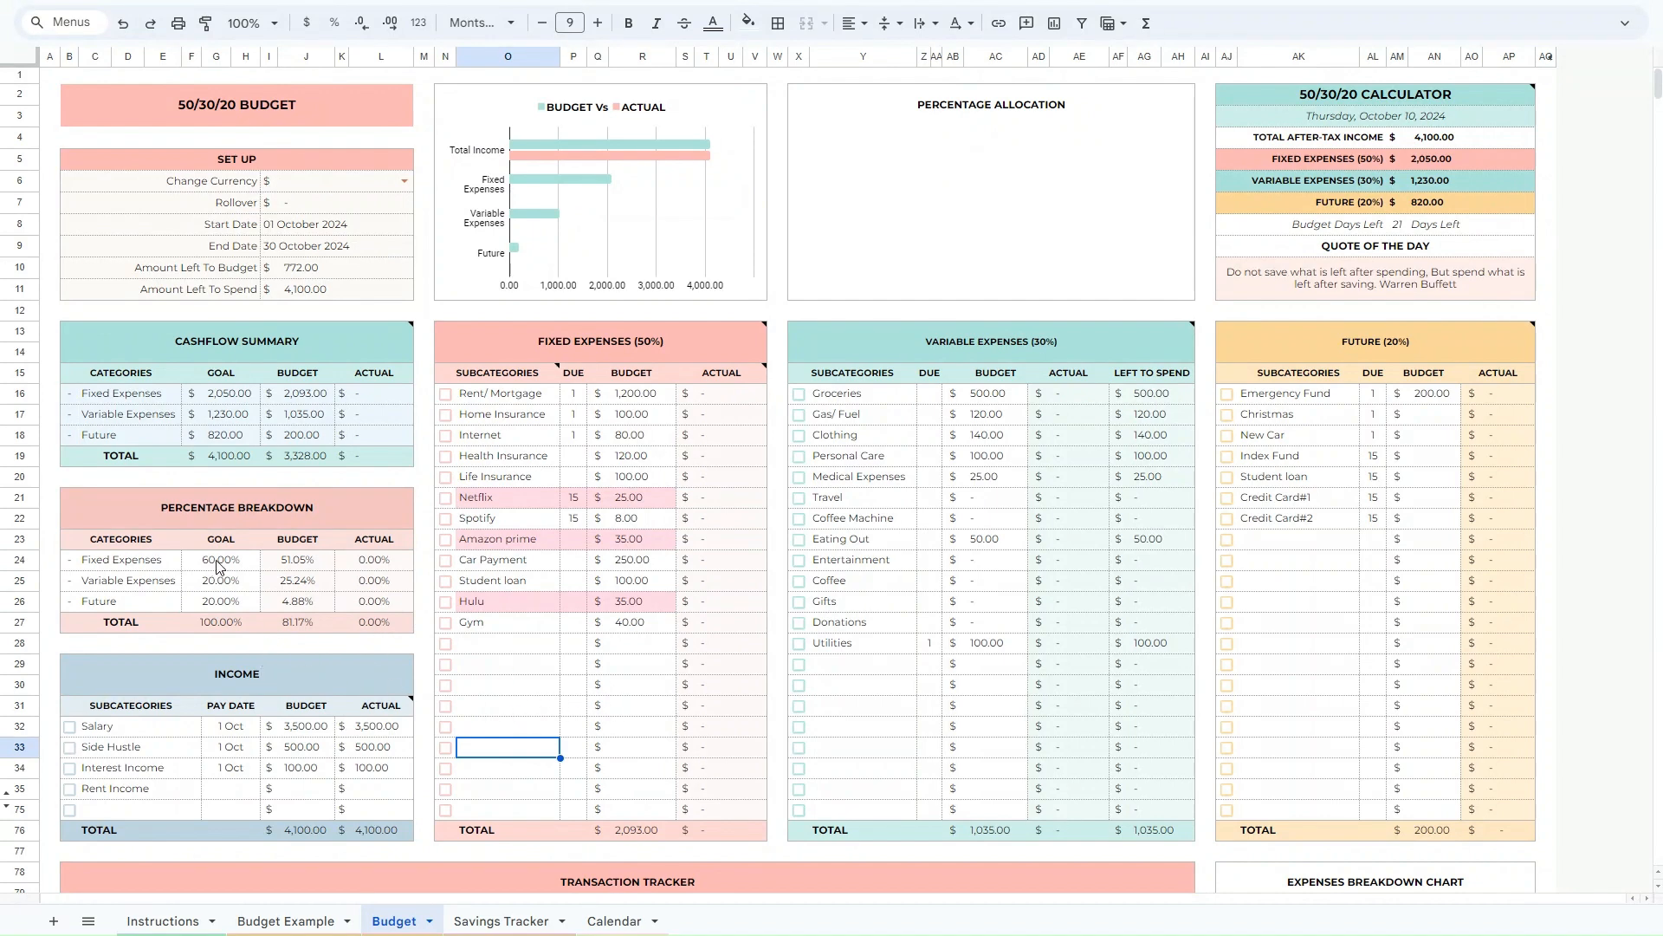
{"action": "left_click_drag", "start_coordinate": [216, 562], "coordinate": [215, 609]}
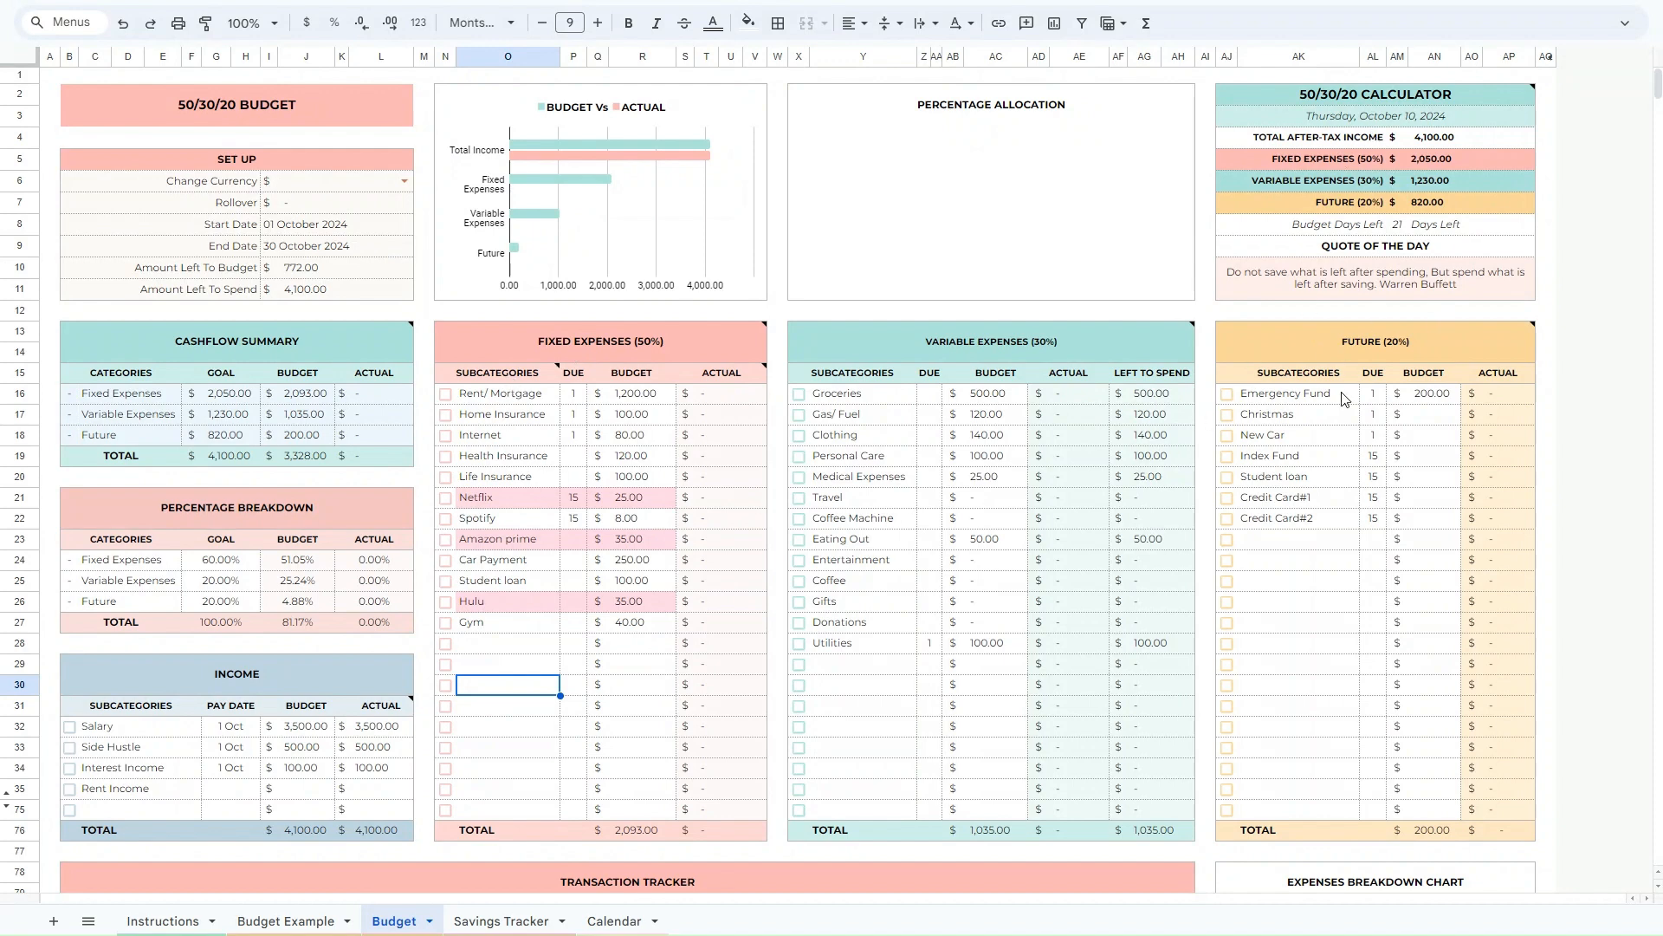
{"action": "left_click", "coordinate": [478, 645]}
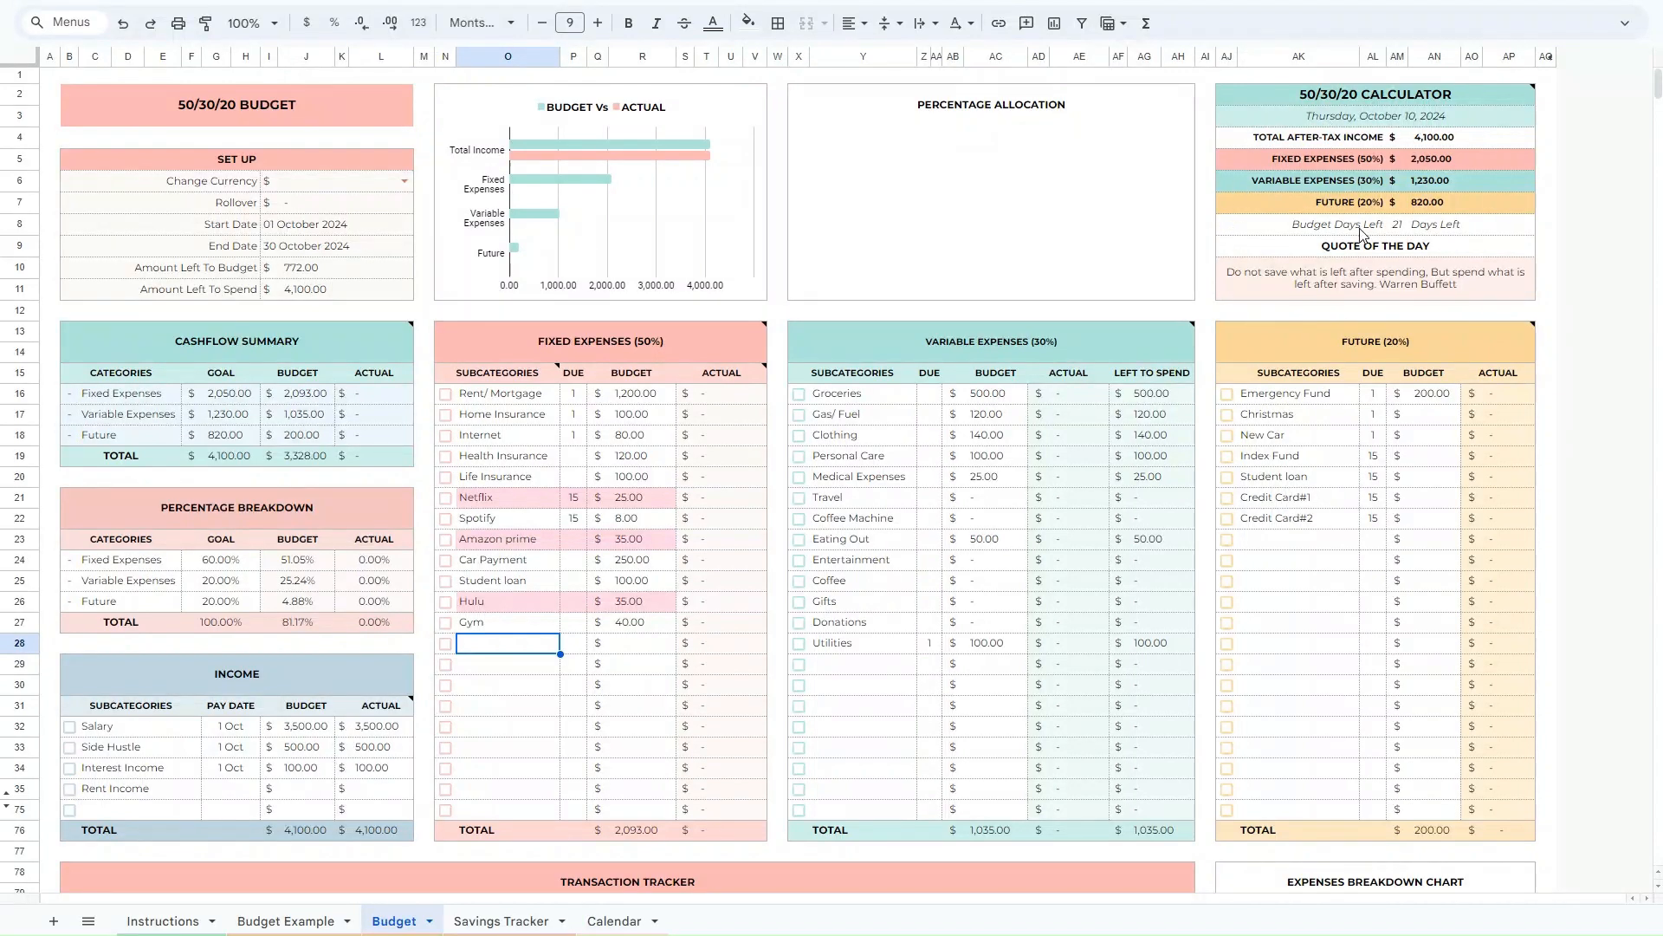
Replace the quote of the day beneath the 50/30/20 calculator with "Stay Positive".
{"action": "left_click", "coordinate": [1318, 284]}
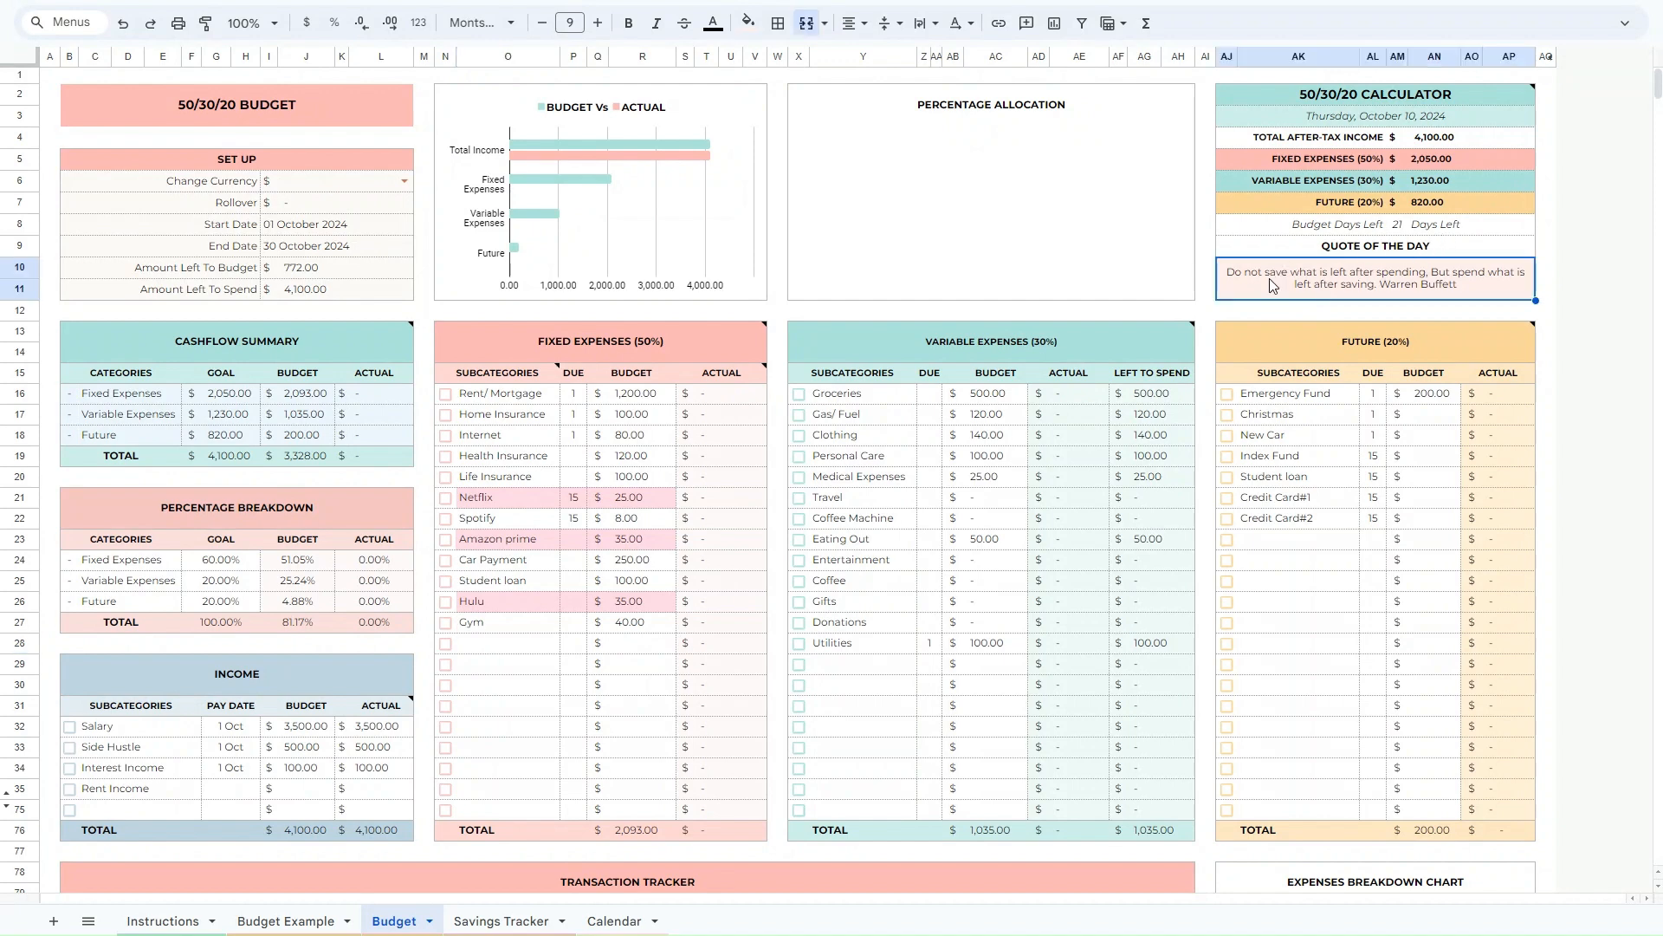
{"action": "key", "text": "Return"}
{"action": "left_click_drag", "start_coordinate": [1453, 279], "coordinate": [1223, 252]}
{"action": "key", "text": "Escape"}
{"action": "key", "text": "Delete"}
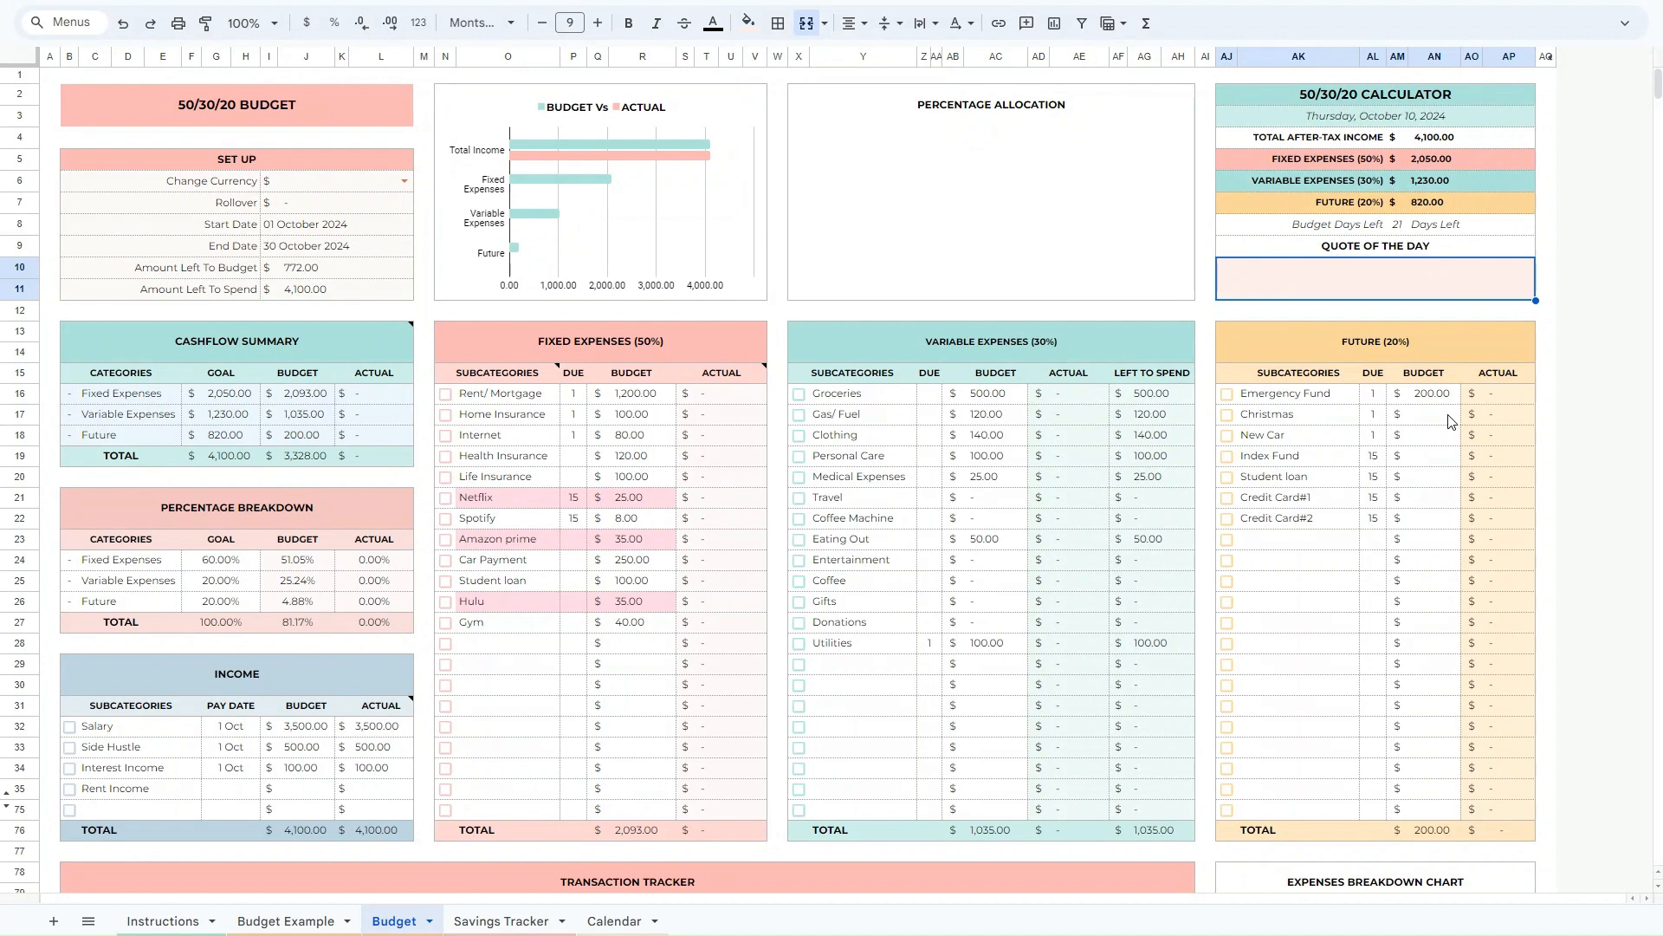
{"action": "type", "text": "Stay"}
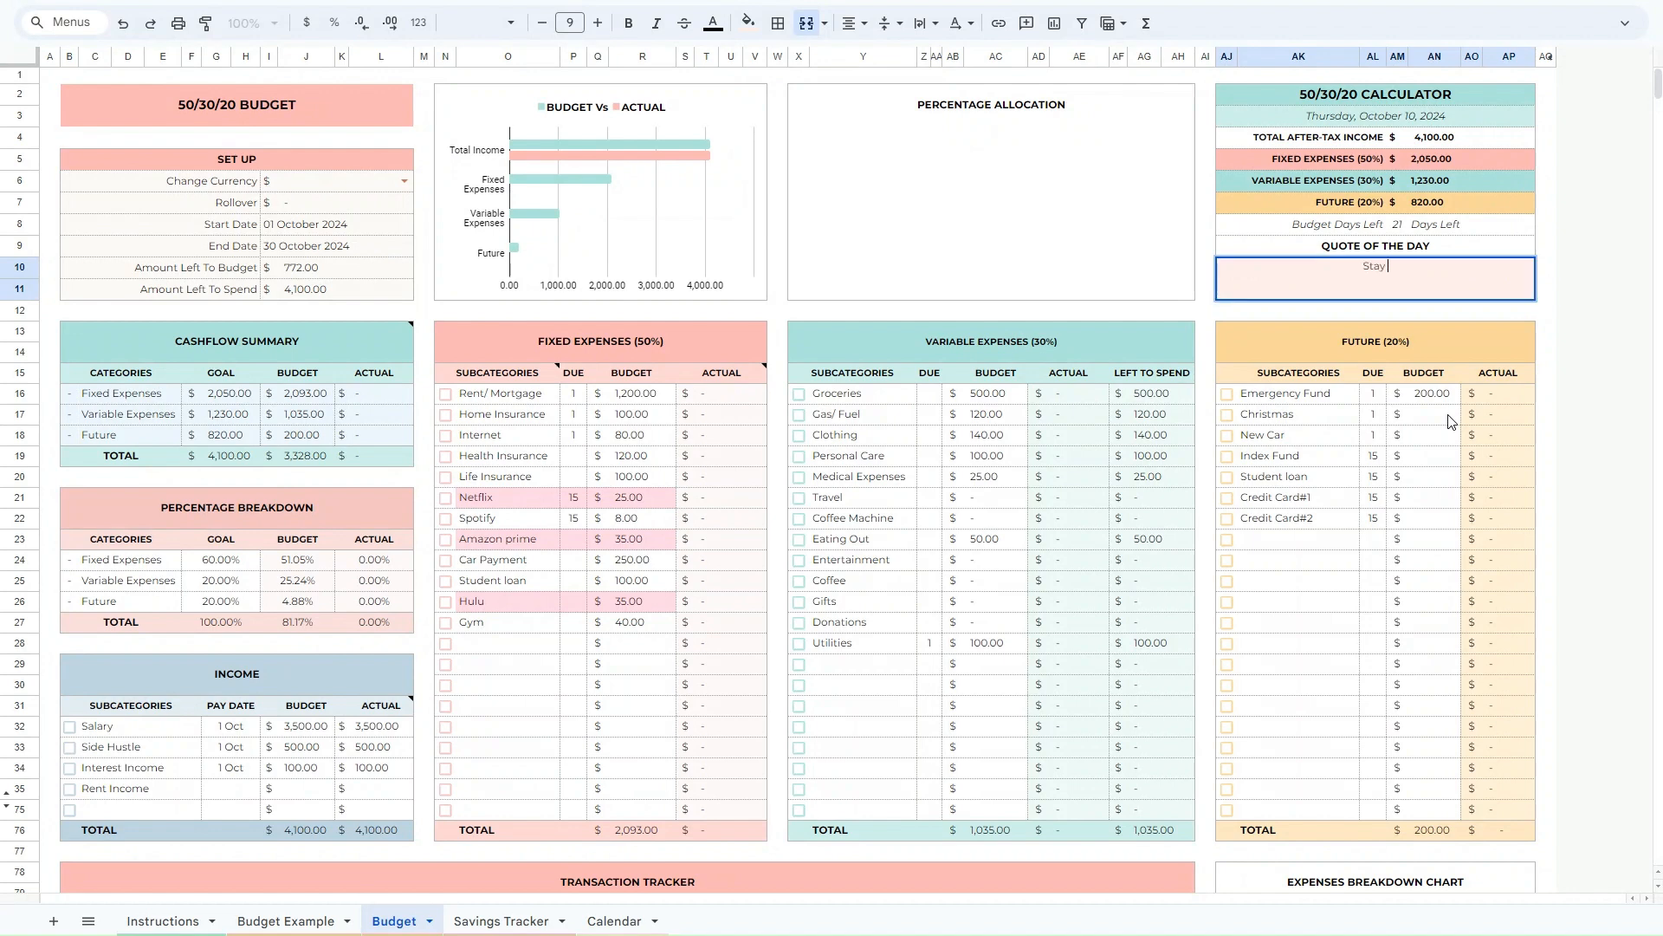
{"action": "type", "text": " Positive"}
{"action": "key", "text": "Return"}
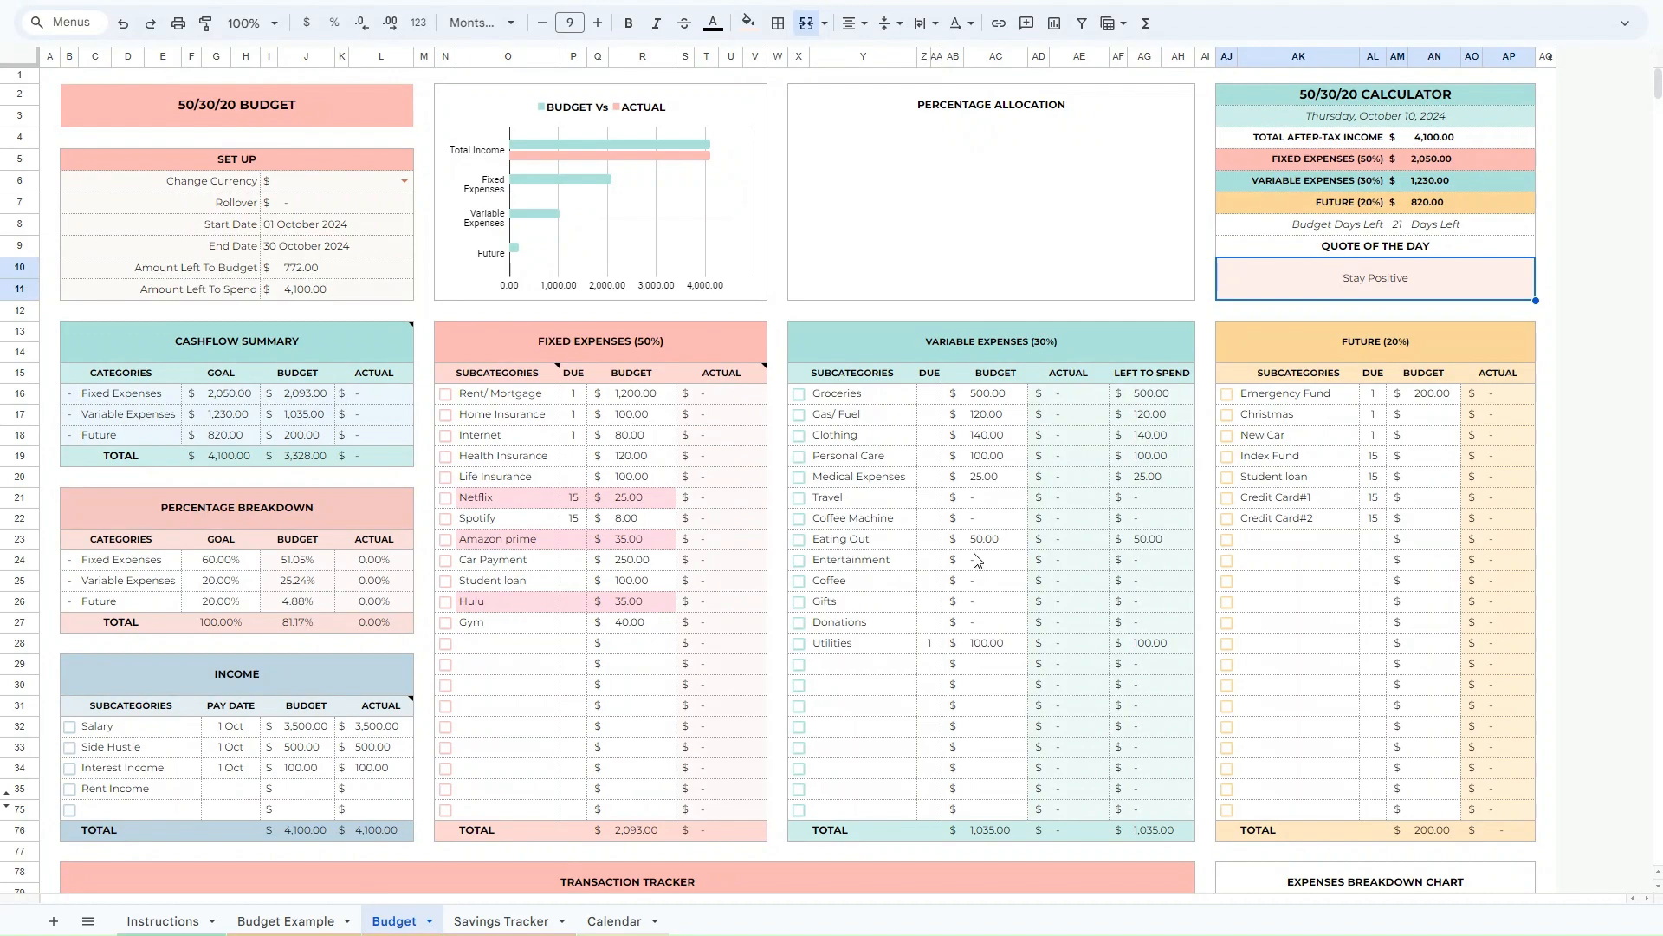
Enter 1 Oct 2024 as the date in the first row of the Transaction Tracker.
{"action": "scroll", "coordinate": [664, 584], "scroll_direction": "down", "scroll_amount": 5}
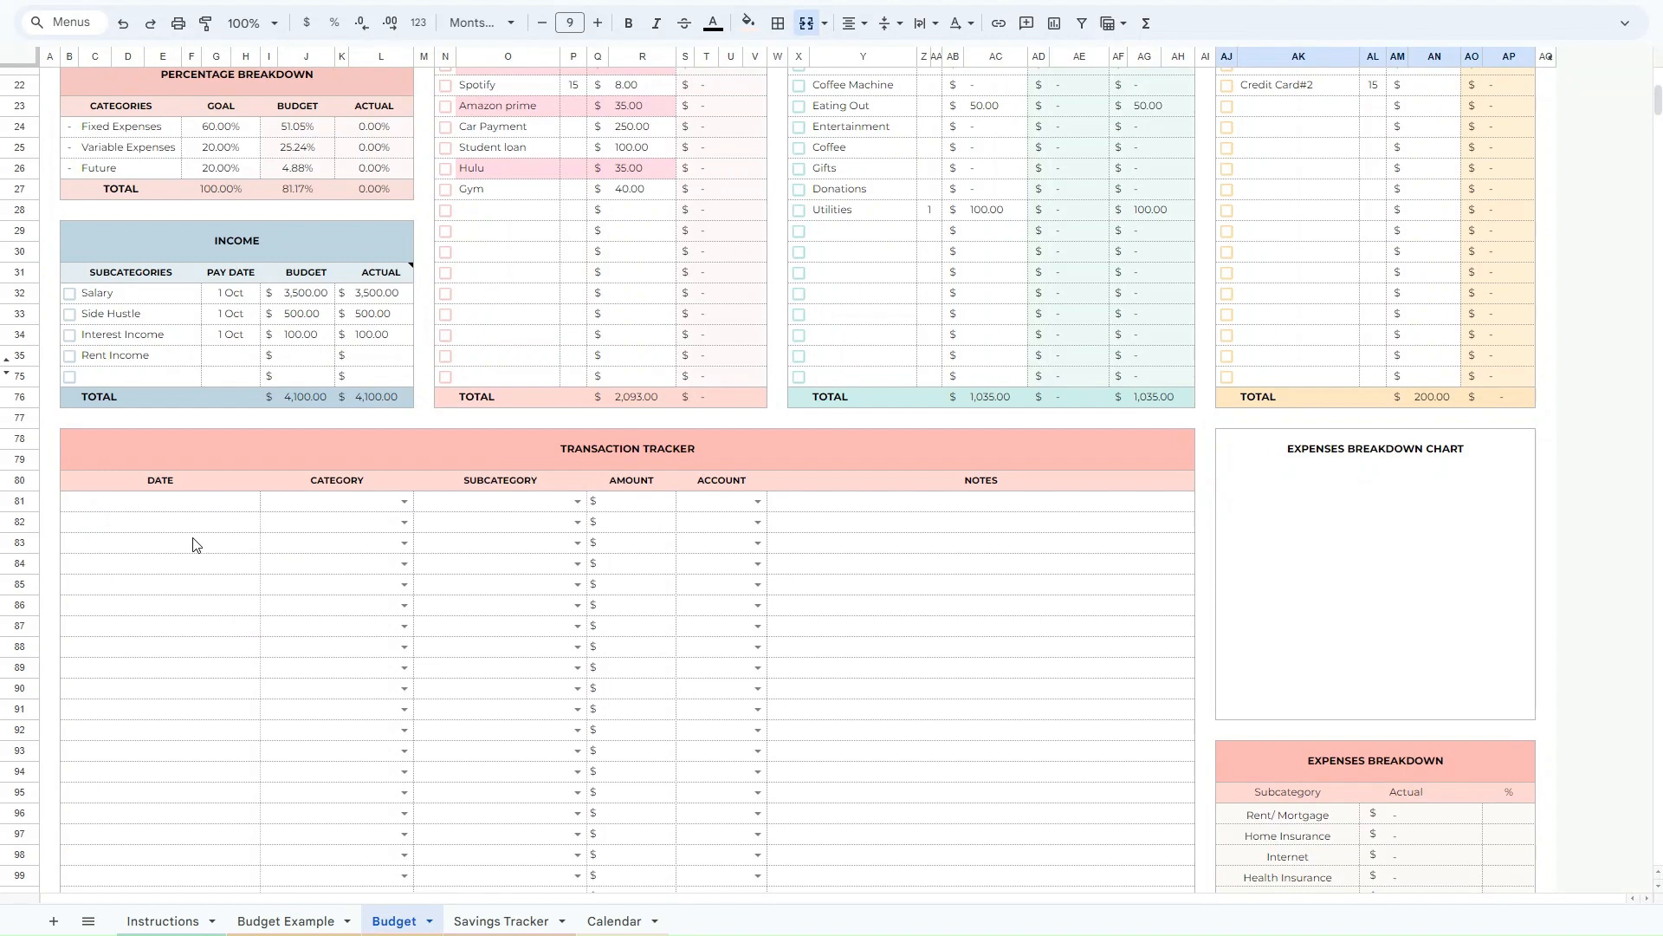
{"action": "scroll", "coordinate": [205, 542], "scroll_direction": "up", "scroll_amount": 3}
{"action": "left_click", "coordinate": [212, 821]}
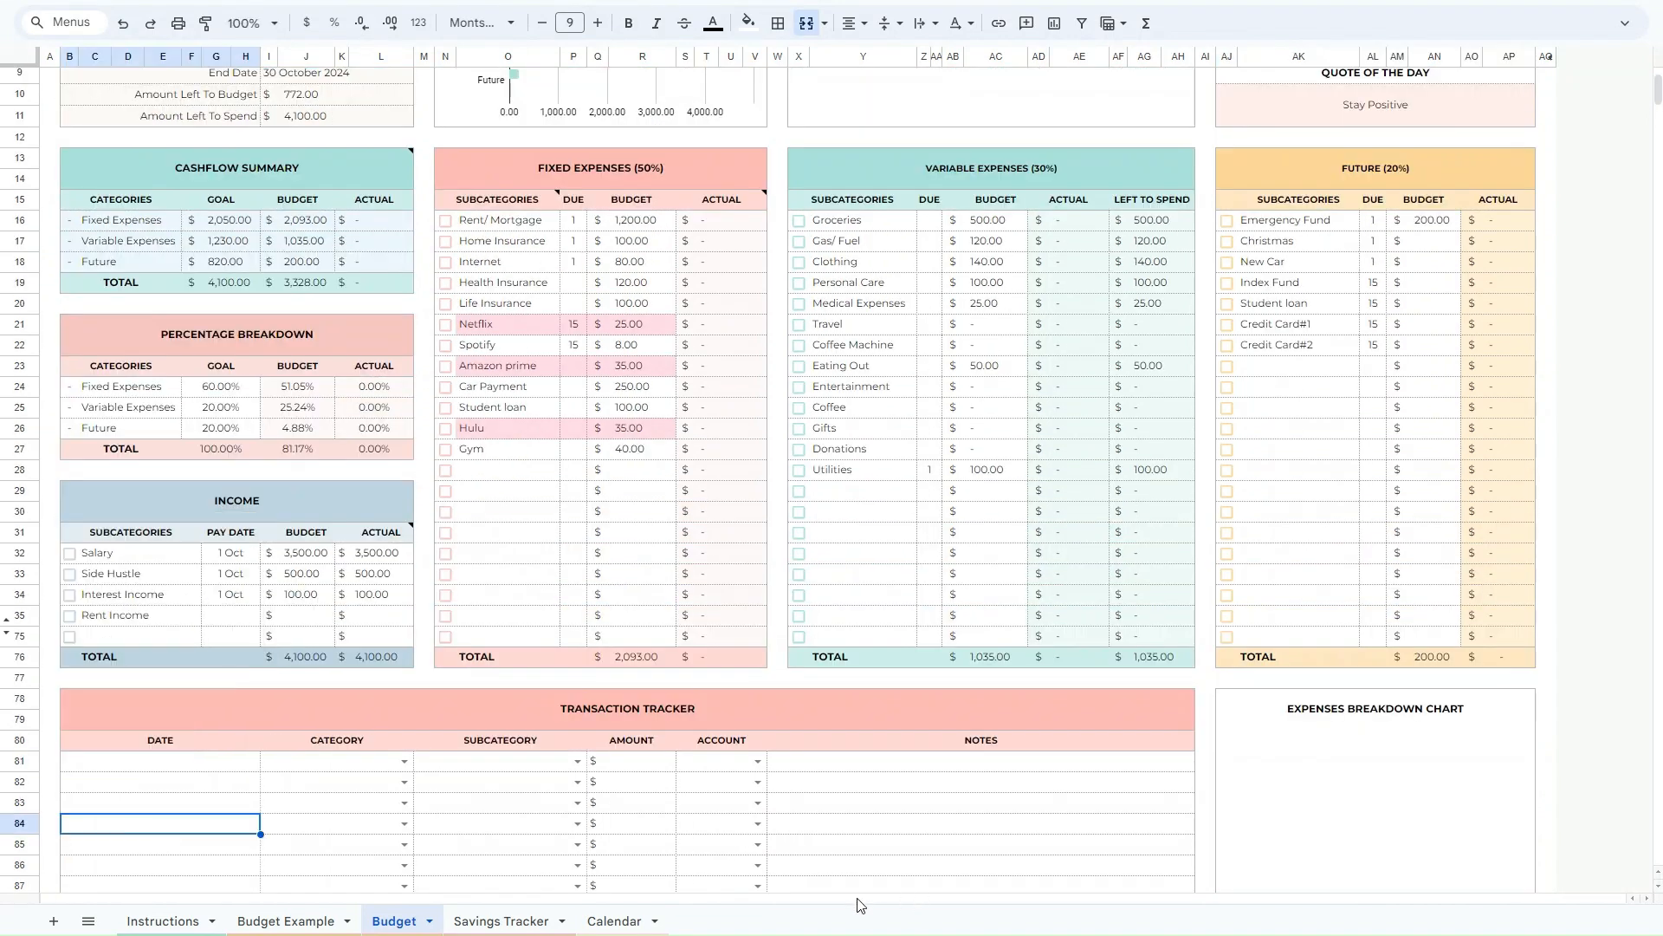
{"action": "double_click", "coordinate": [119, 768]}
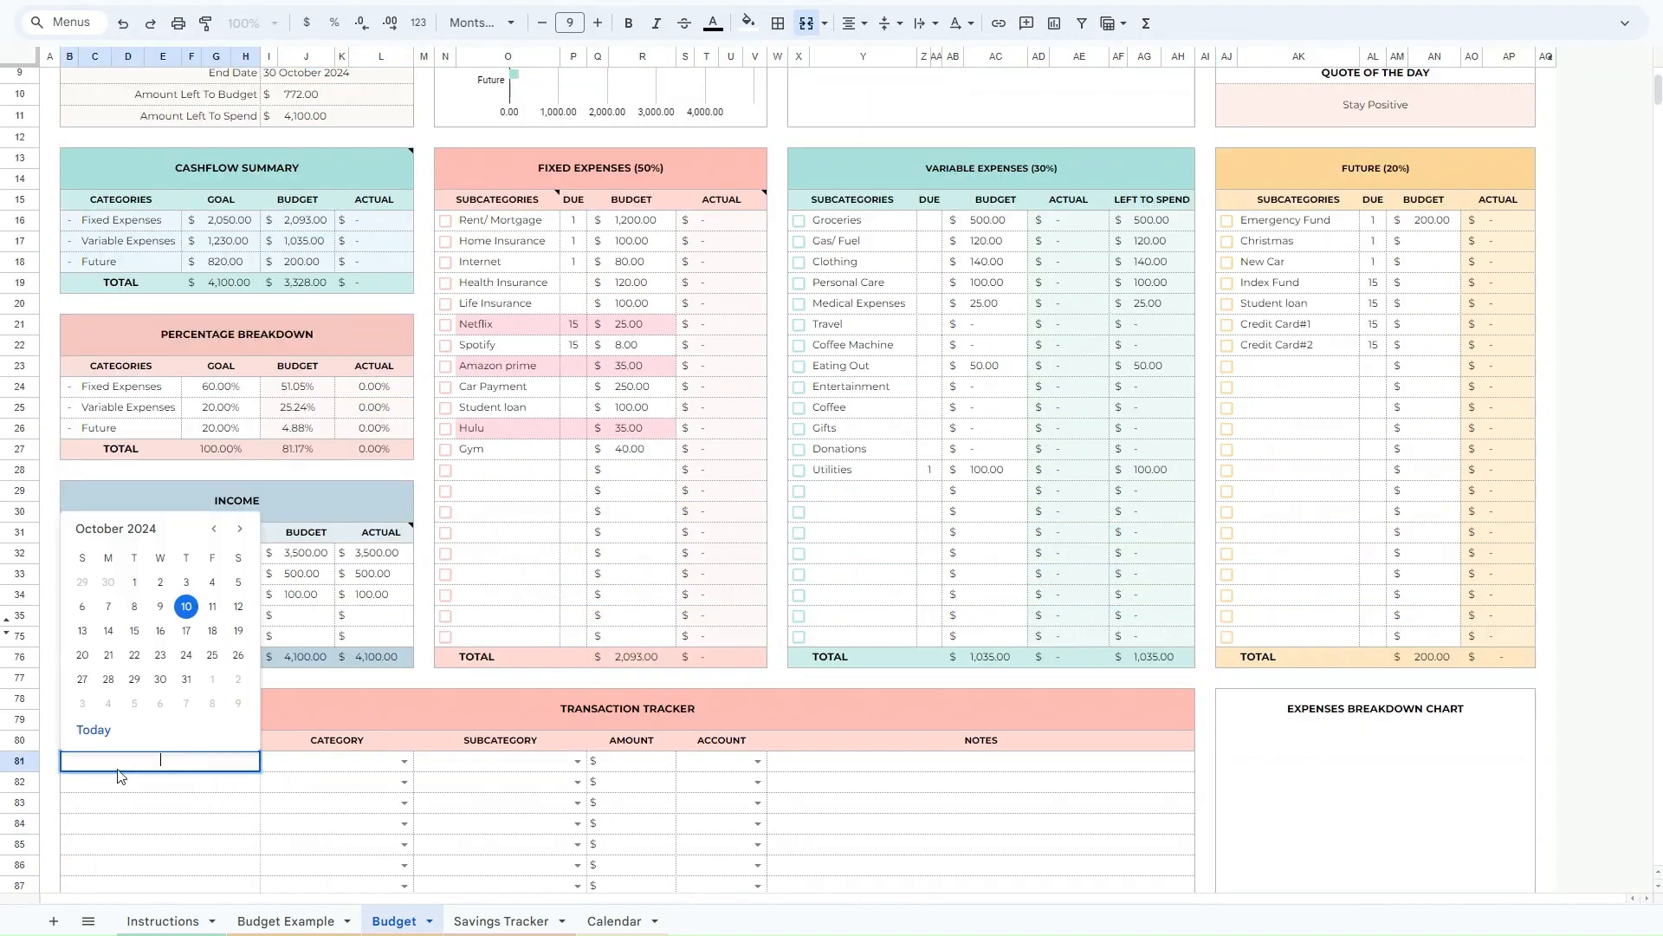
{"action": "left_click", "coordinate": [134, 582]}
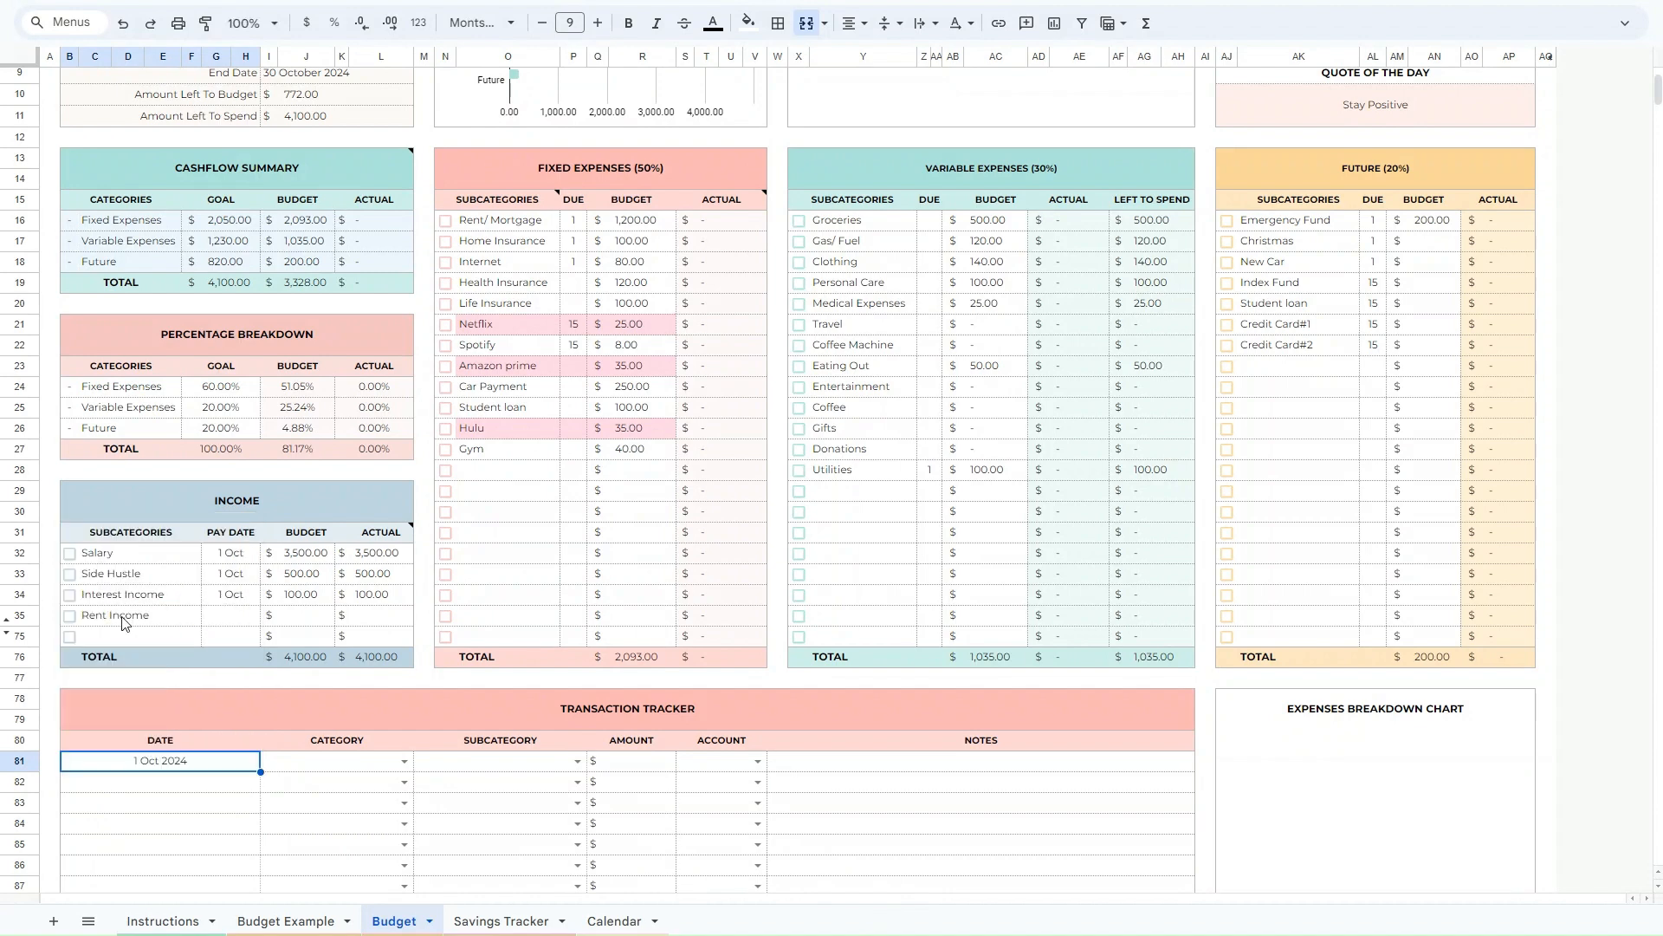
{"action": "key", "text": "Delete"}
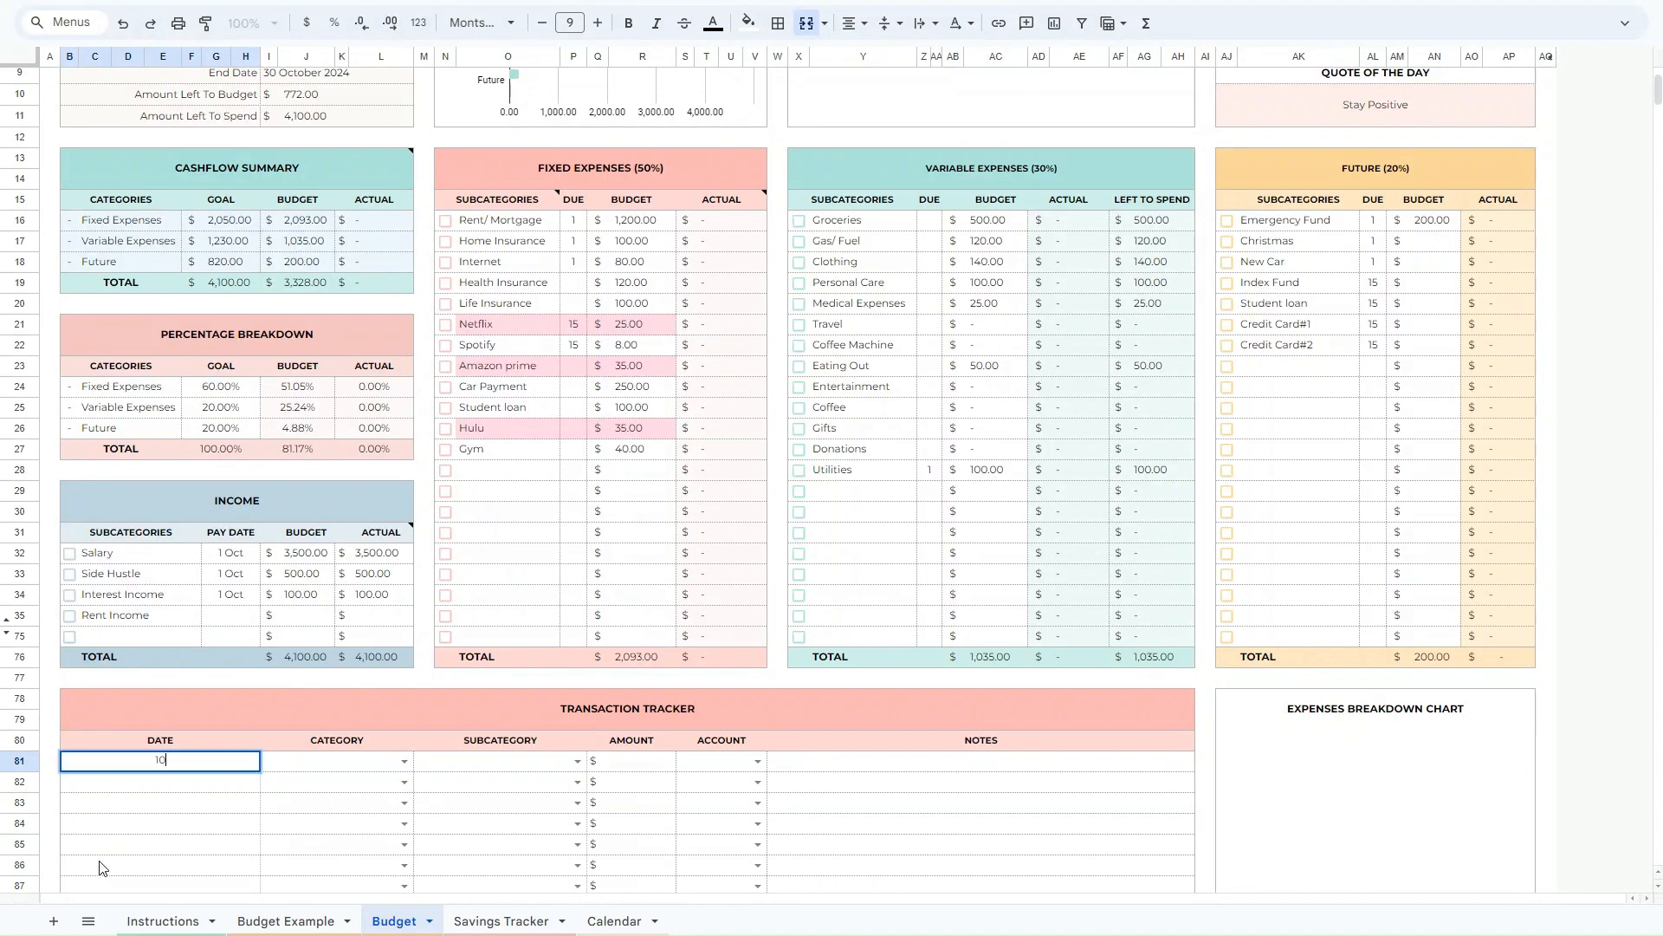
{"action": "key", "text": "Return"}
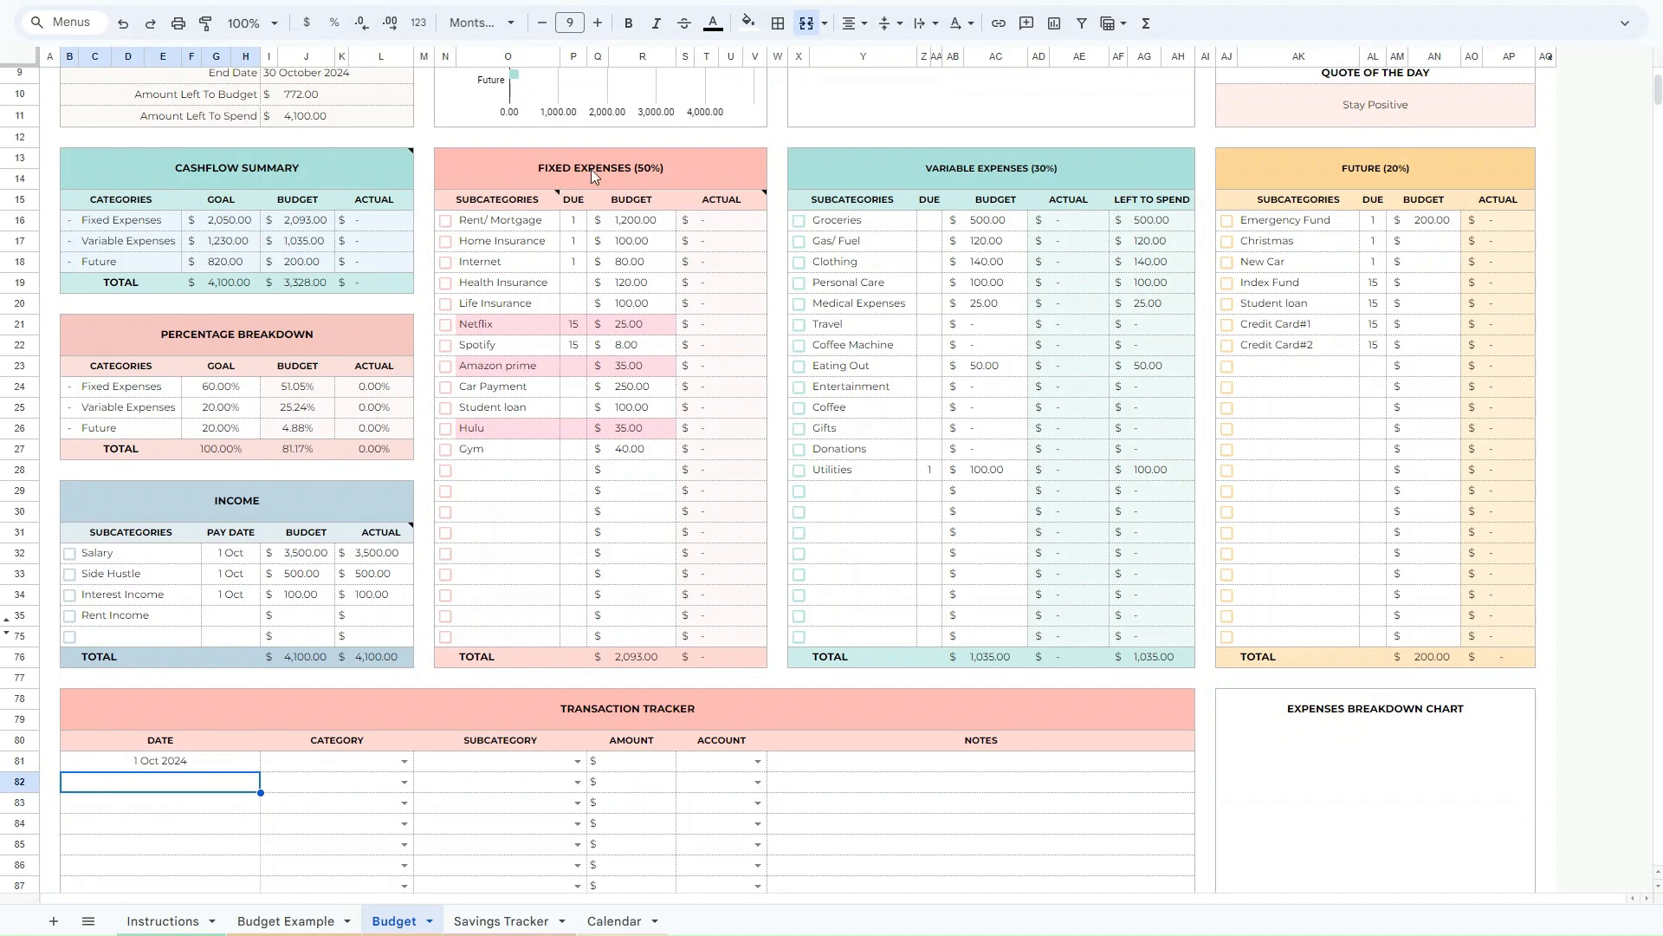
Categorize the first tracker transaction as Fixed Expenses with the subcategory Rent/ Mortgage.
{"action": "left_click", "coordinate": [402, 763]}
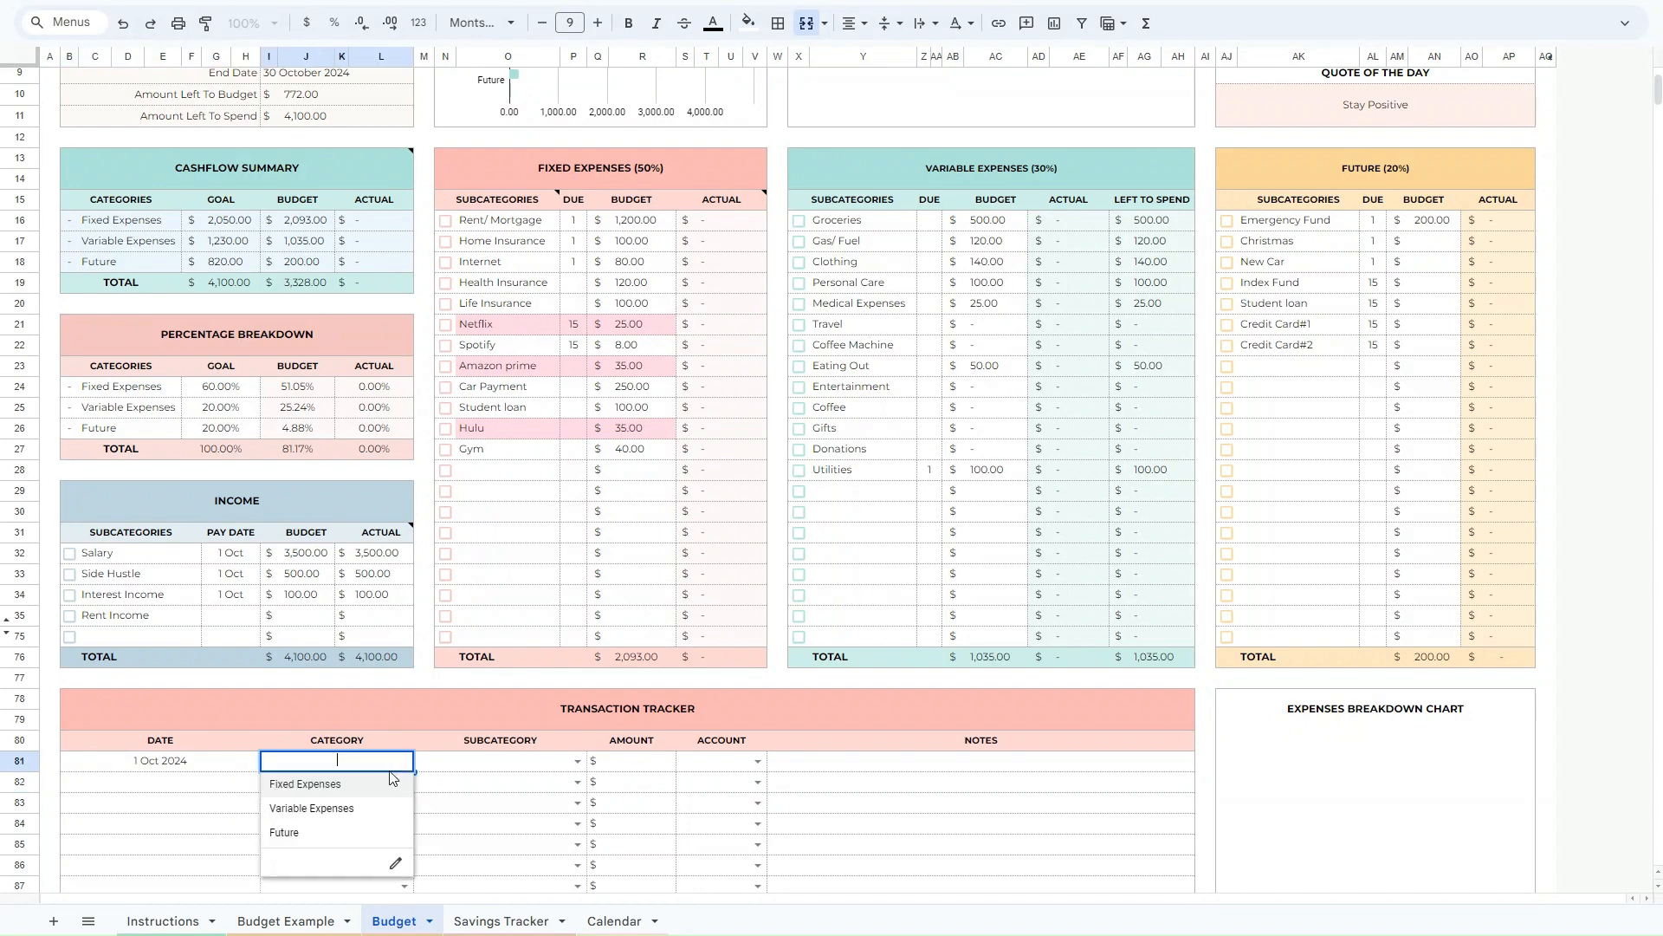
{"action": "left_click", "coordinate": [330, 790]}
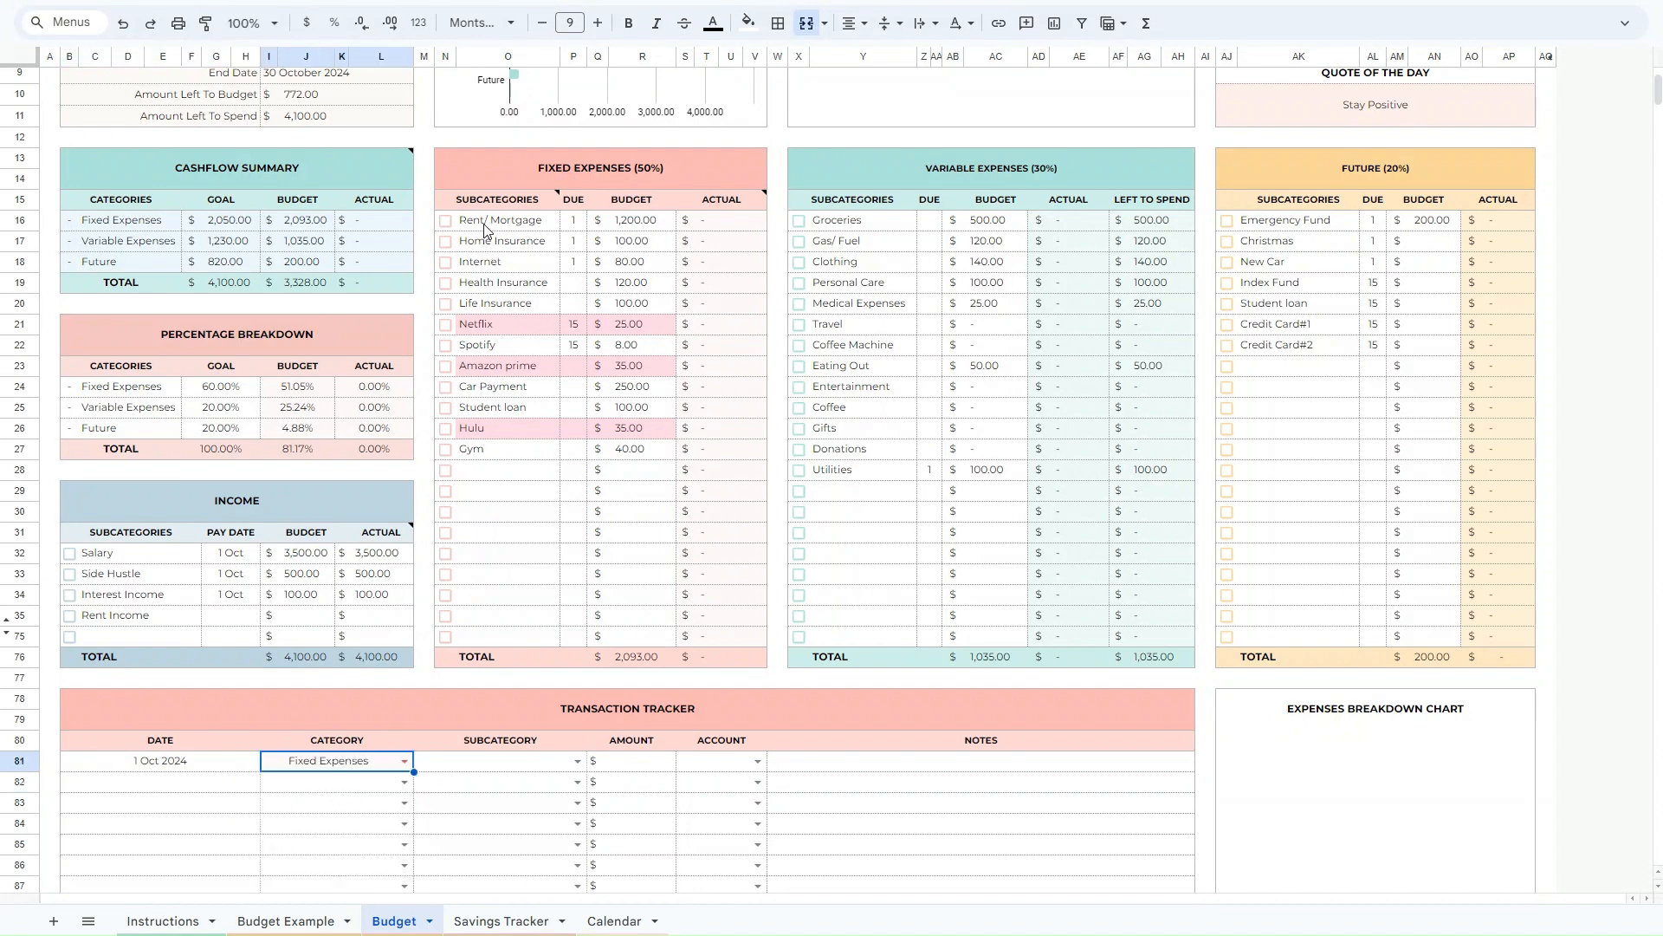
{"action": "left_click", "coordinate": [577, 760]}
{"action": "left_click", "coordinate": [507, 791]}
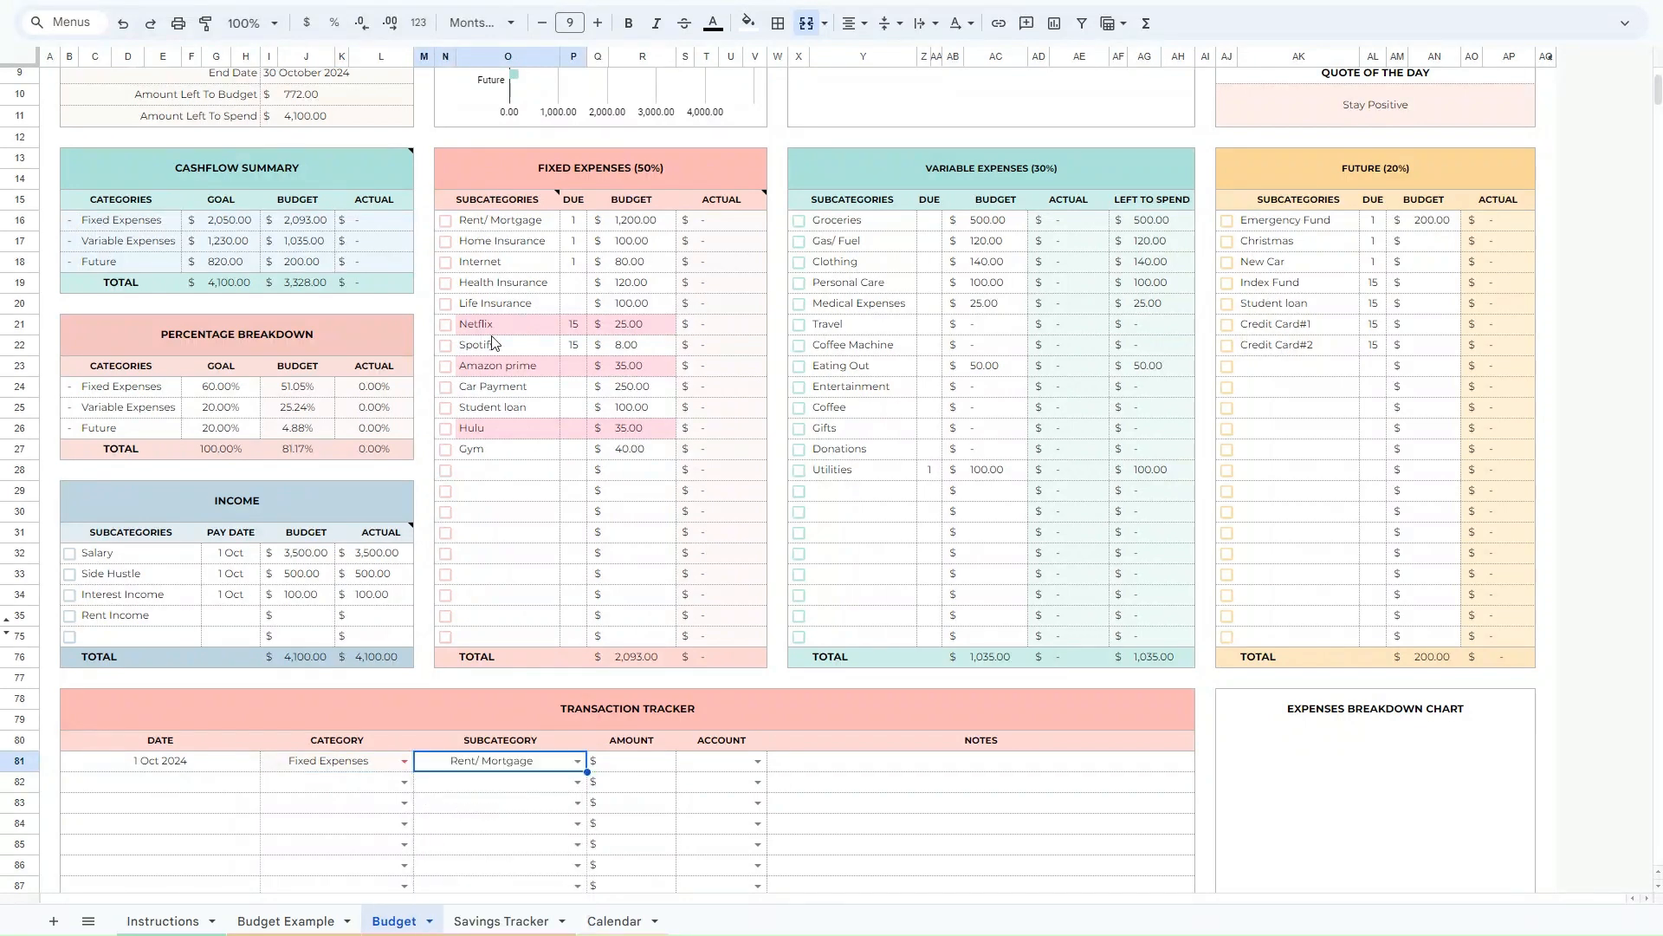
Record an amount of 1200 for the Rent/ Mortgage transaction and assign it to the Checking account.
{"action": "key", "text": "Tab"}
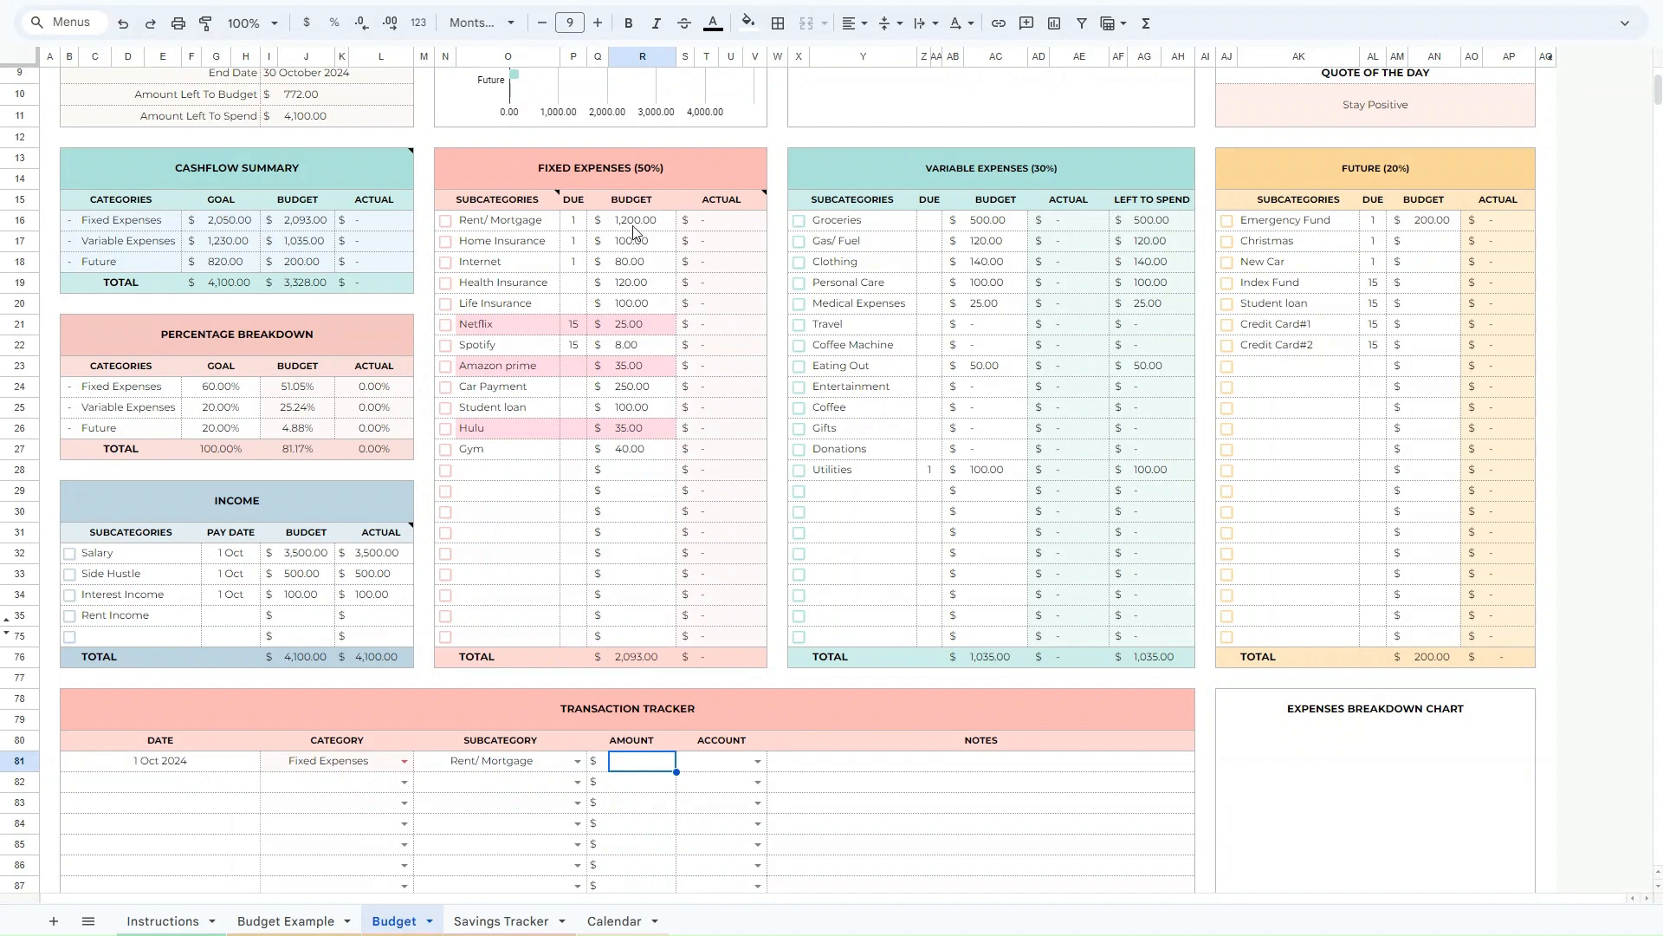
{"action": "type", "text": "1,2"}
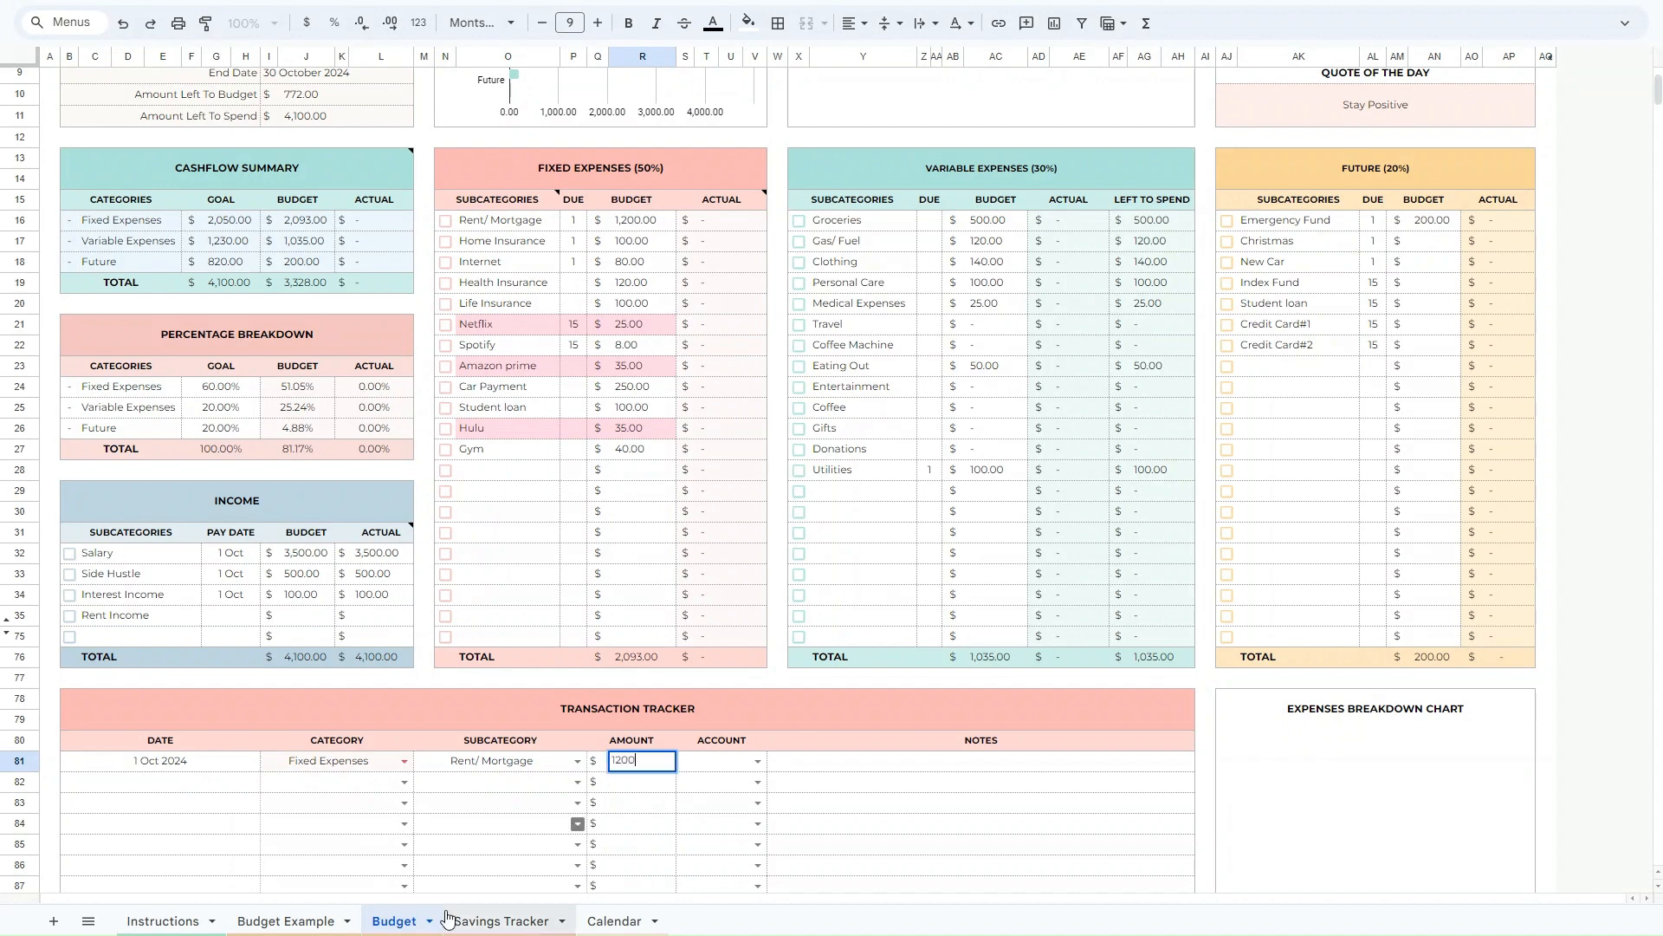
{"action": "type", "text": "00"}
{"action": "key", "text": "Return"}
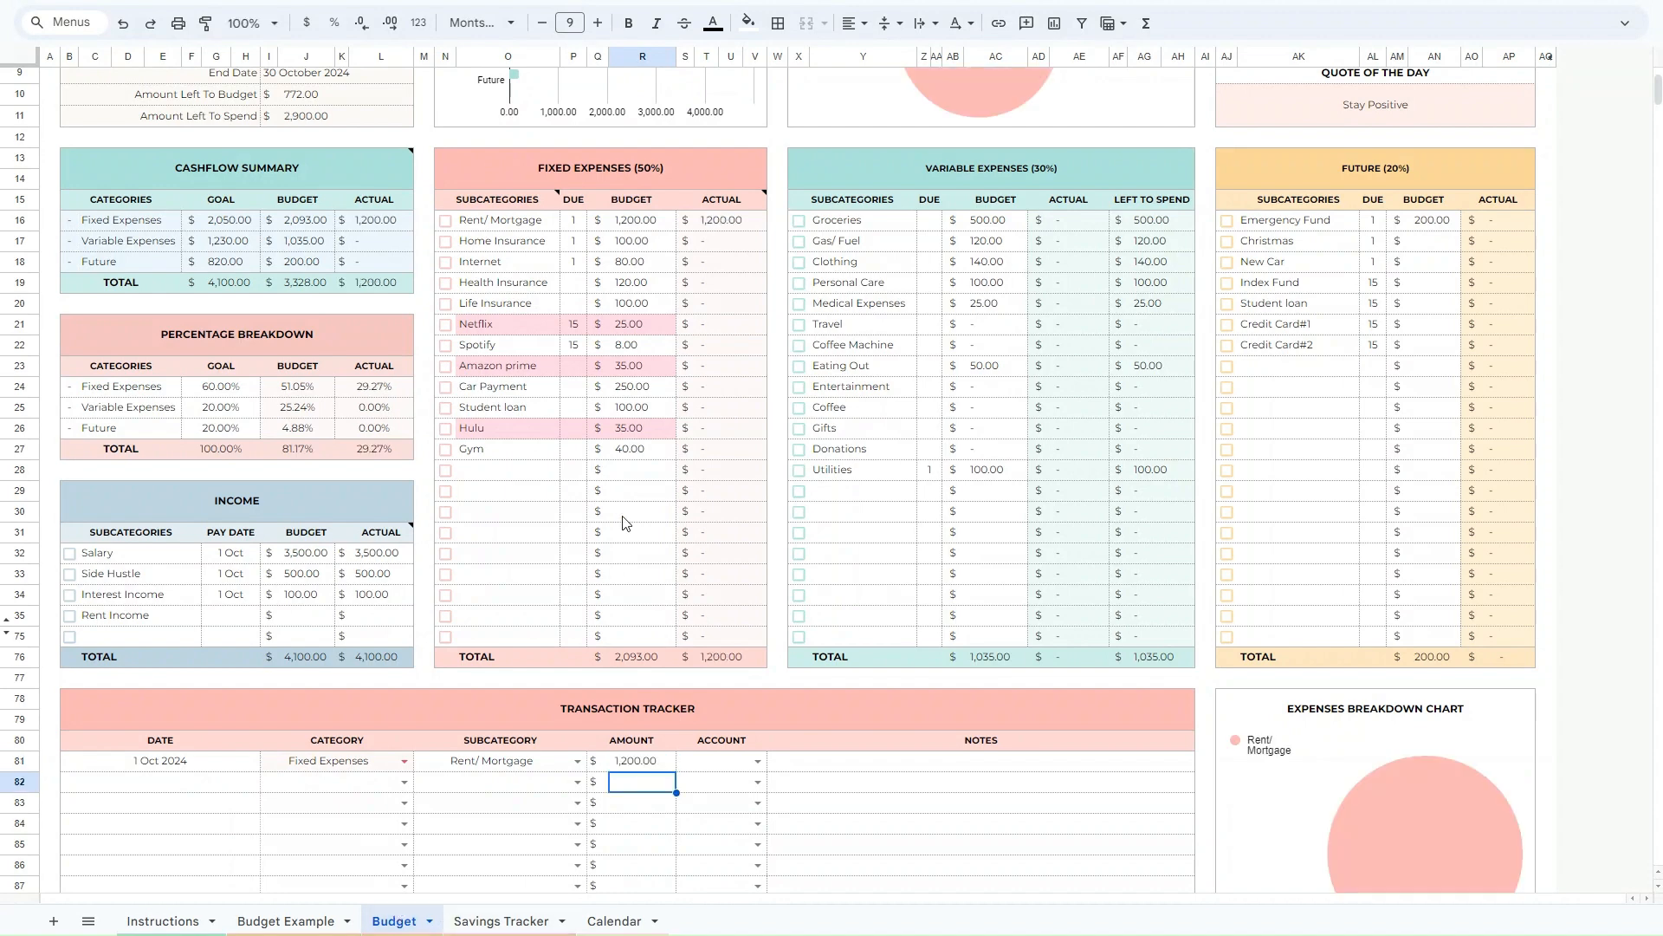
{"action": "mouse_move", "coordinate": [685, 200]}
{"action": "left_click", "coordinate": [512, 805]}
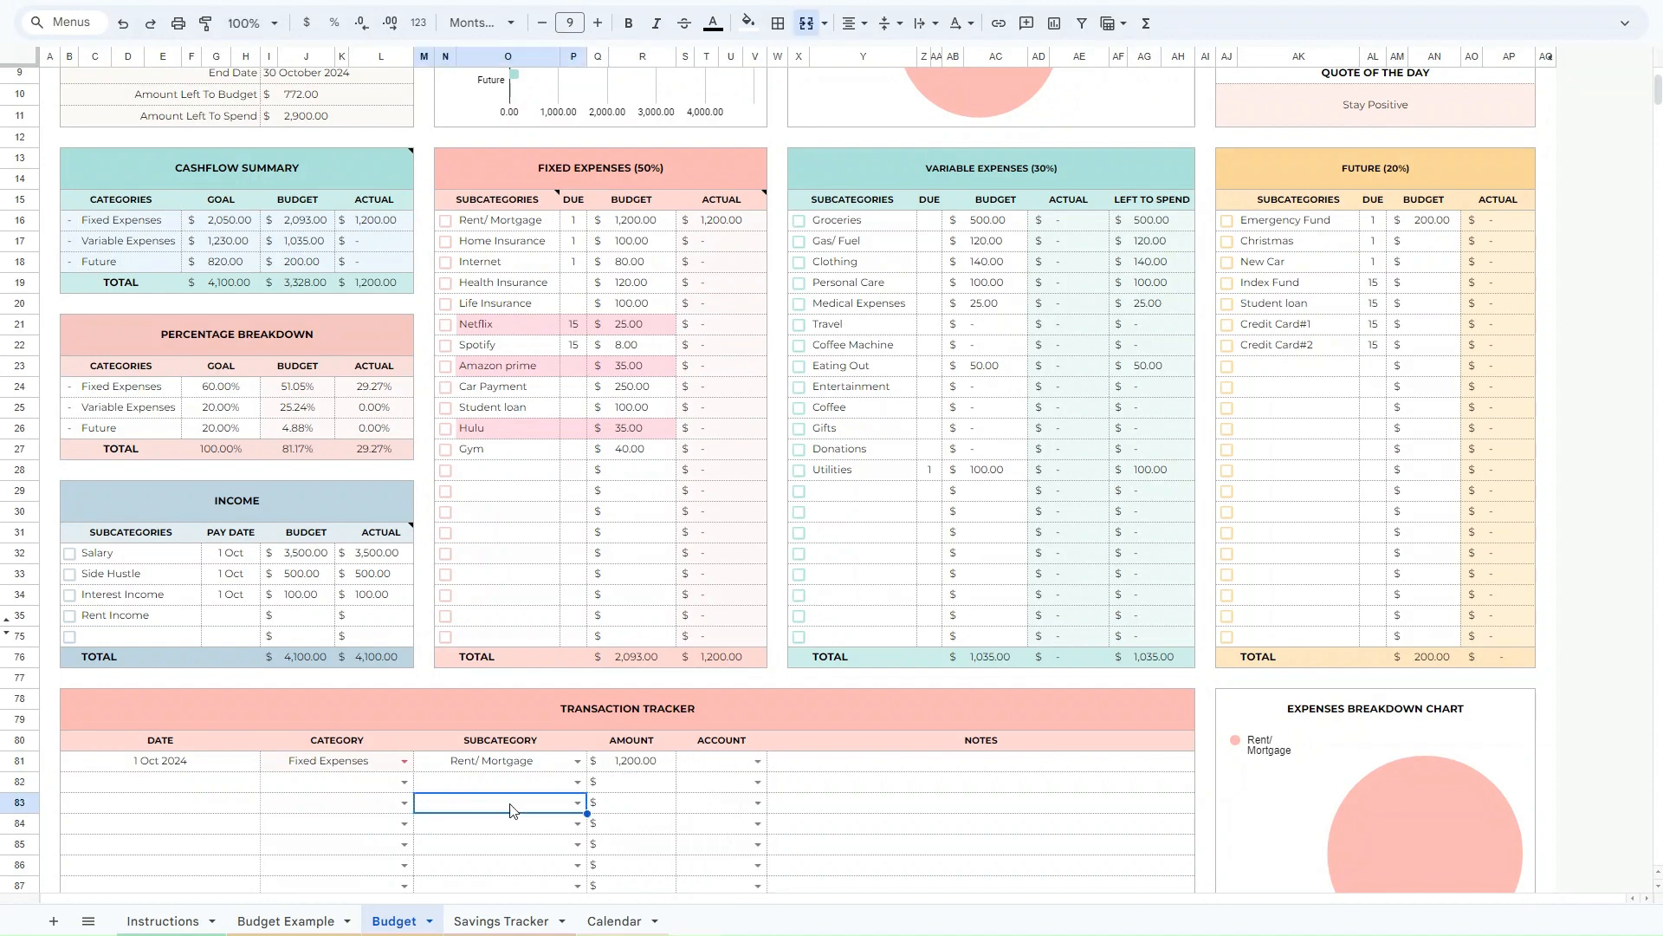
{"action": "left_click", "coordinate": [758, 761]}
{"action": "left_click", "coordinate": [735, 788]}
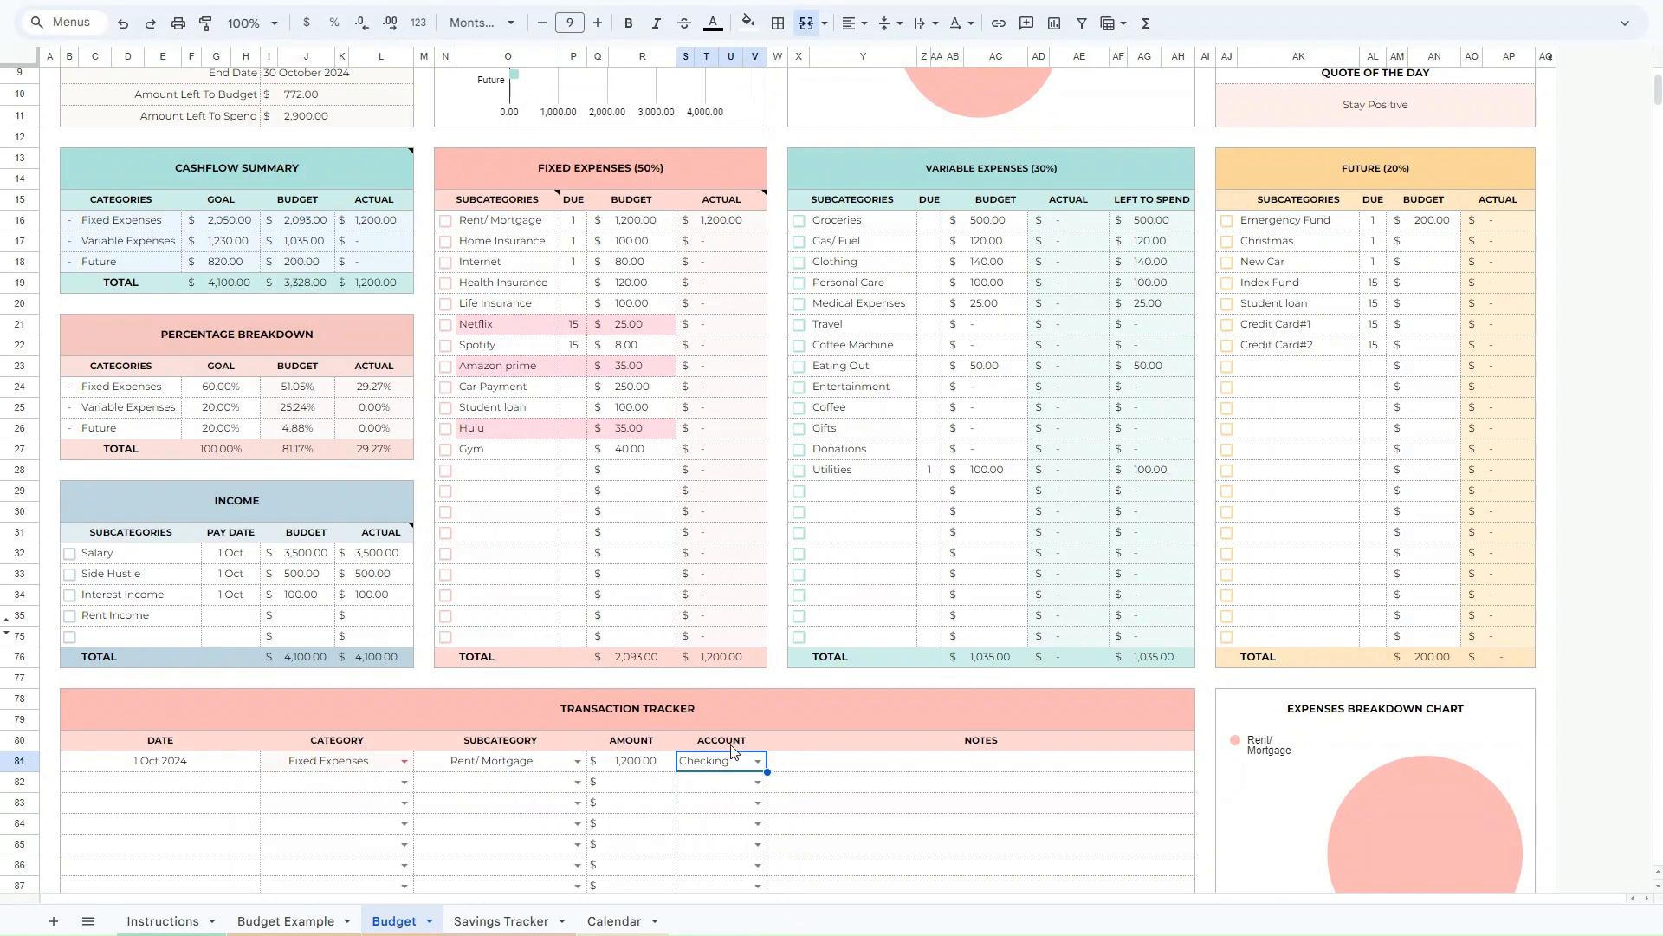
Start a second tracker transaction dated 1 Oct 2024 with category Fixed Expenses and subcategory Home Insurance.
{"action": "double_click", "coordinate": [177, 788]}
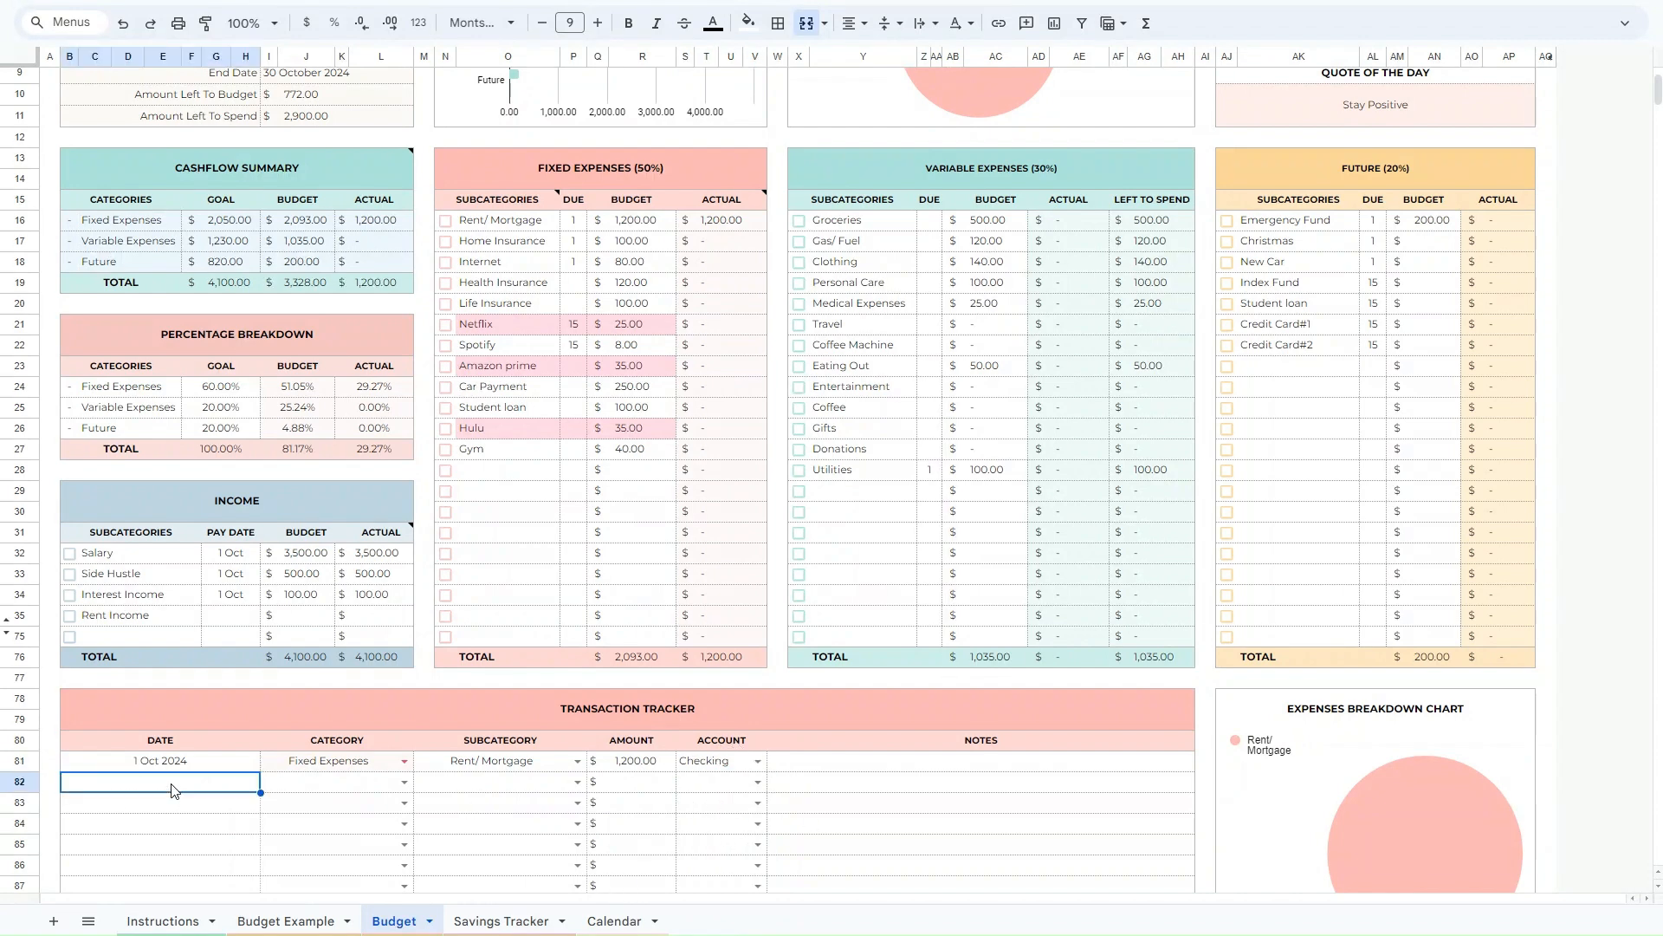
{"action": "left_click", "coordinate": [135, 602]}
{"action": "left_click", "coordinate": [403, 783]}
{"action": "left_click", "coordinate": [282, 759]}
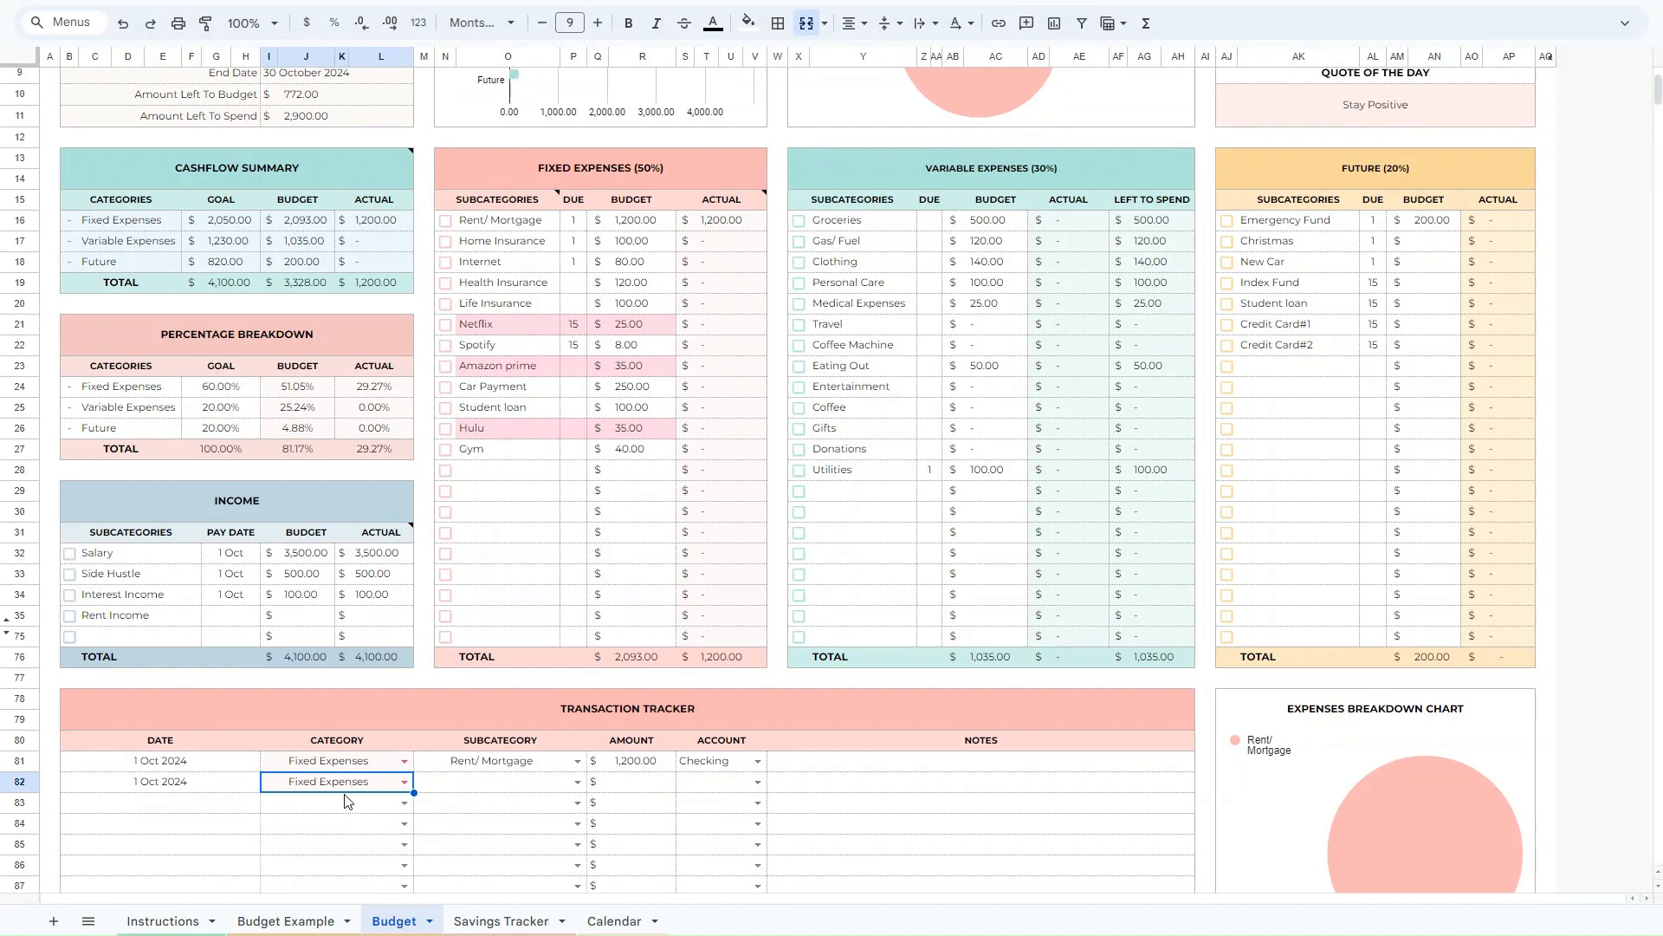
{"action": "left_click", "coordinate": [487, 784]}
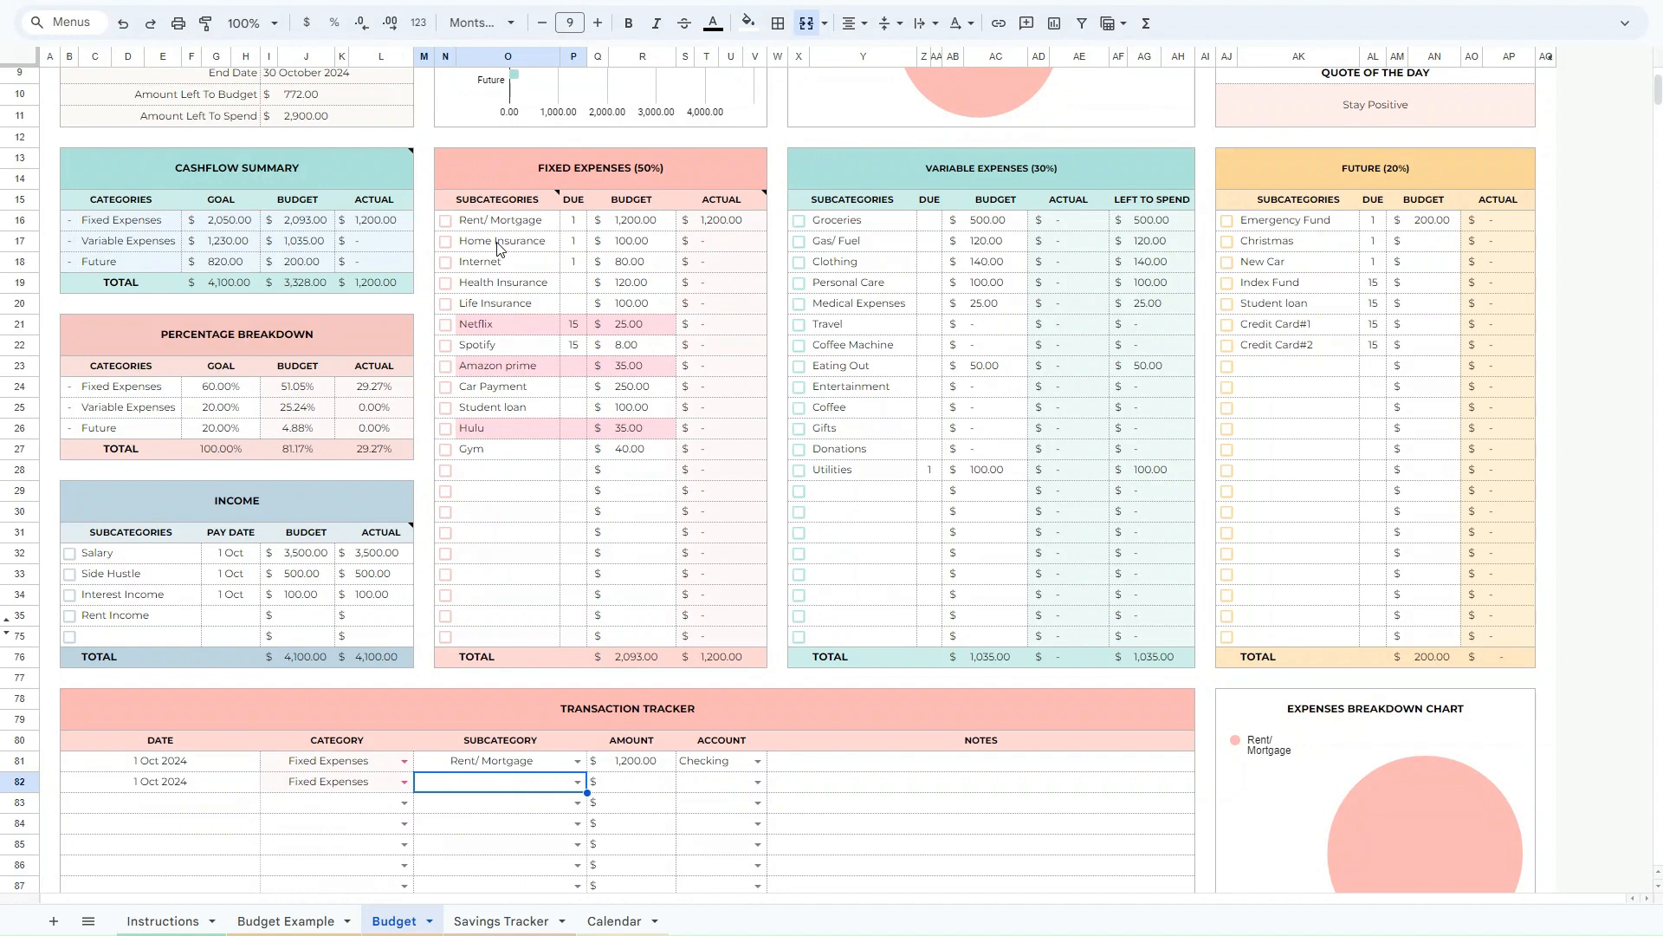
{"action": "left_click", "coordinate": [577, 782]}
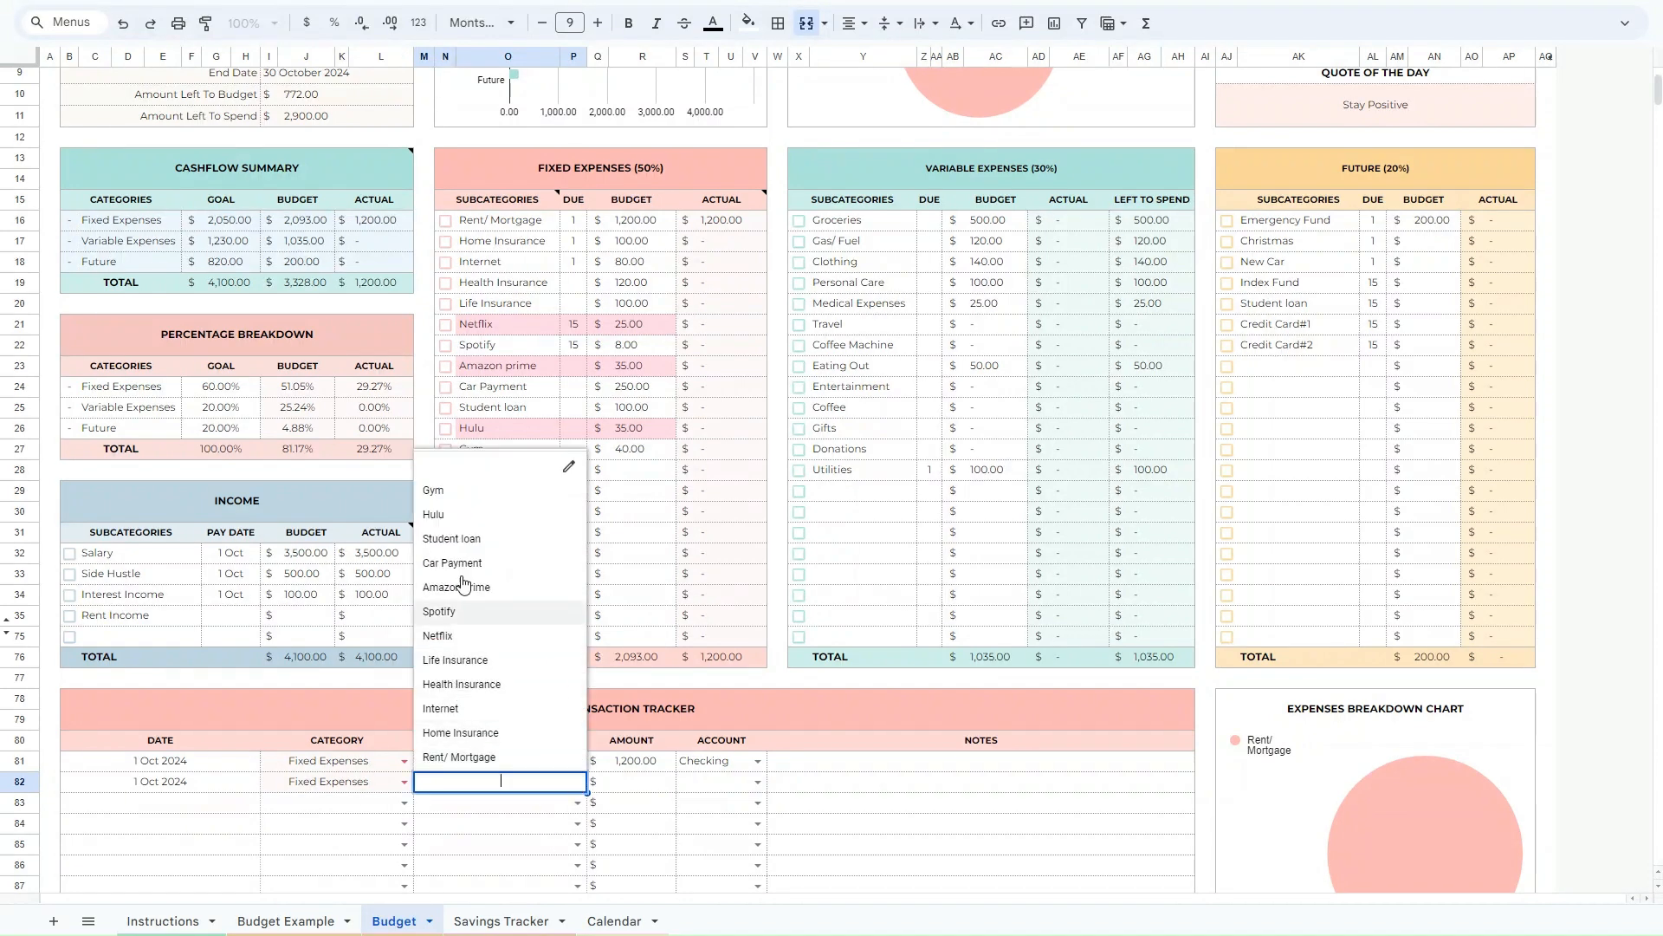
{"action": "left_click", "coordinate": [461, 734]}
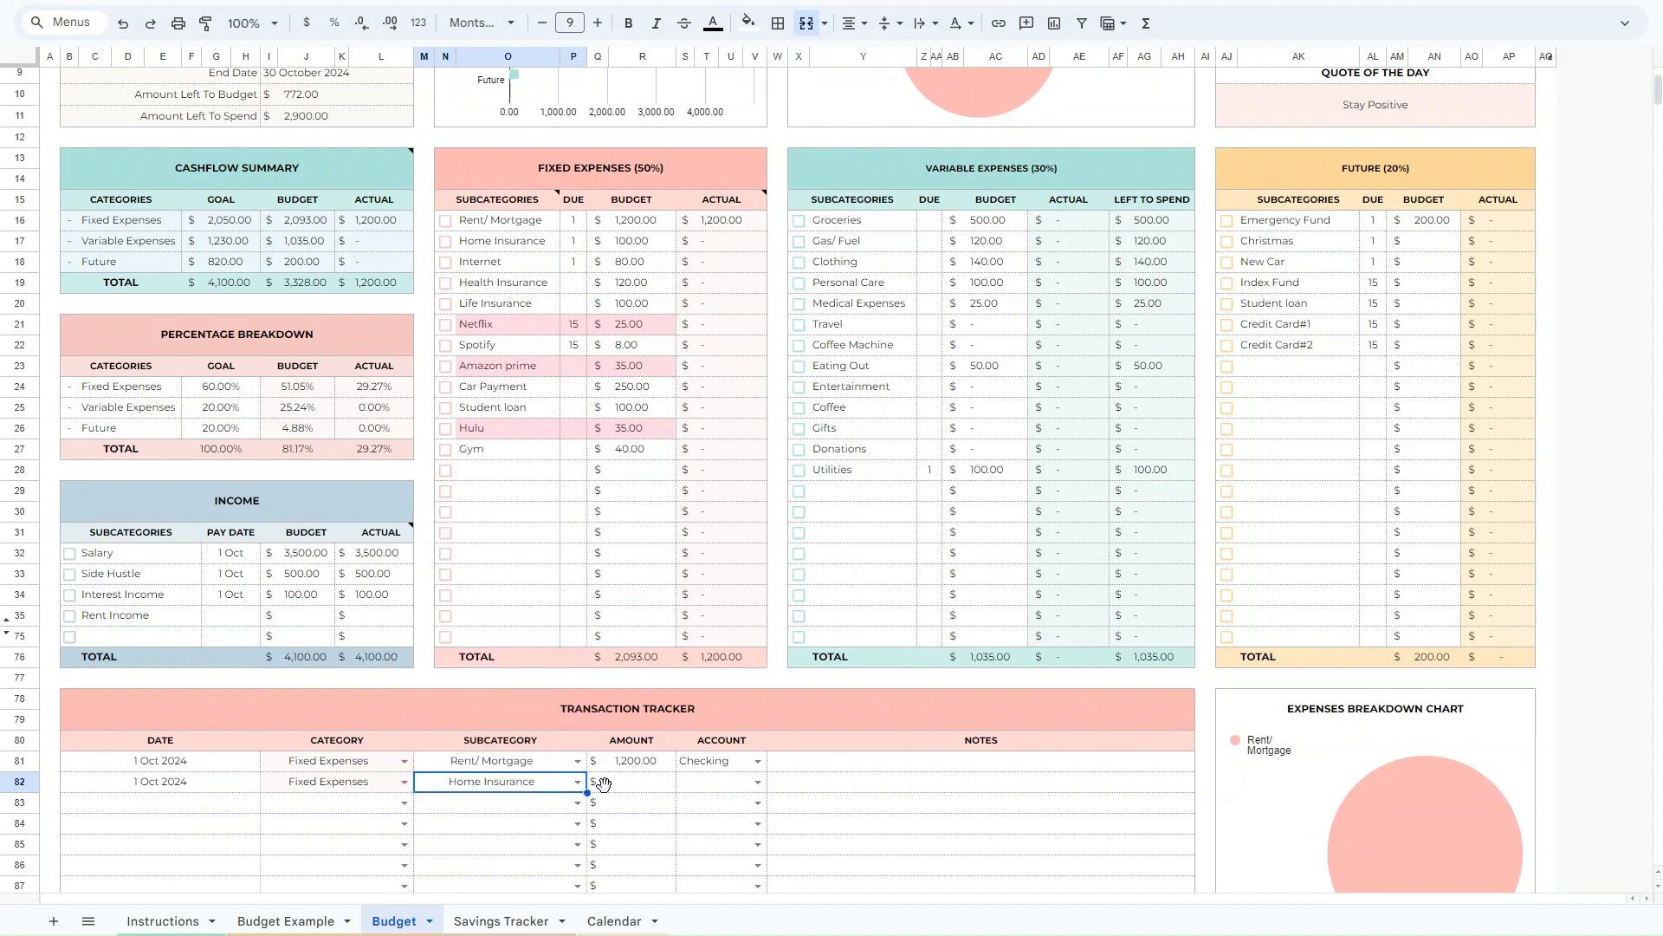
Record an amount of 100 for the Home Insurance transaction and assign it to the Checking account.
{"action": "left_click", "coordinate": [646, 784]}
{"action": "type", "text": "1"}
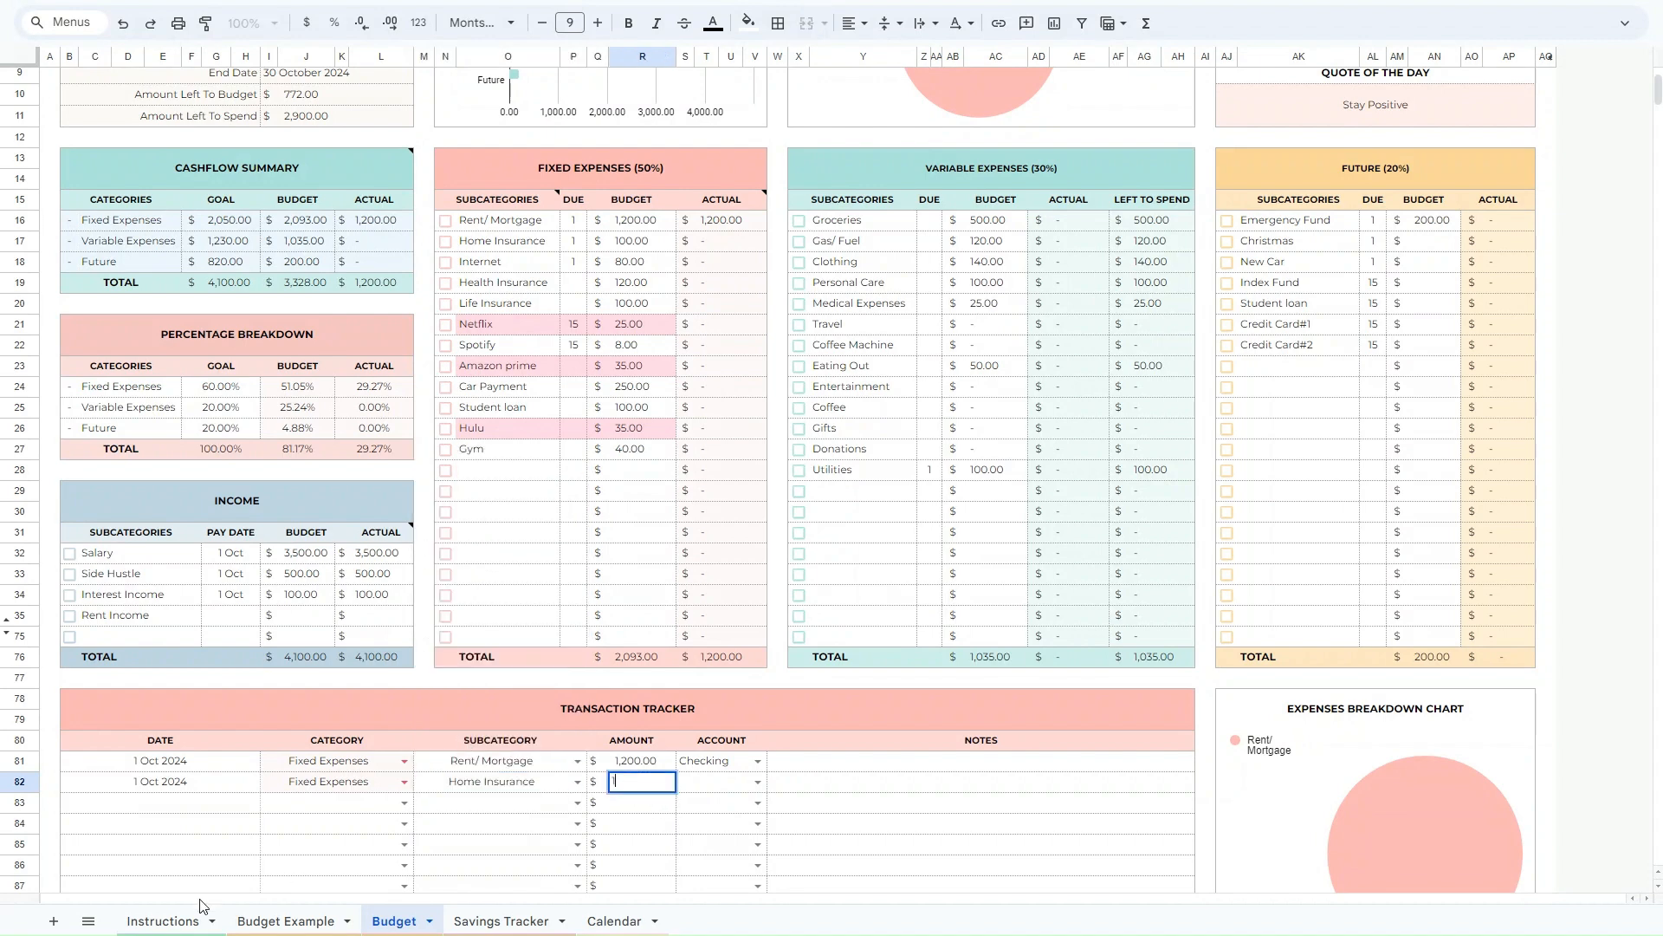
{"action": "type", "text": "00"}
{"action": "key", "text": "Return"}
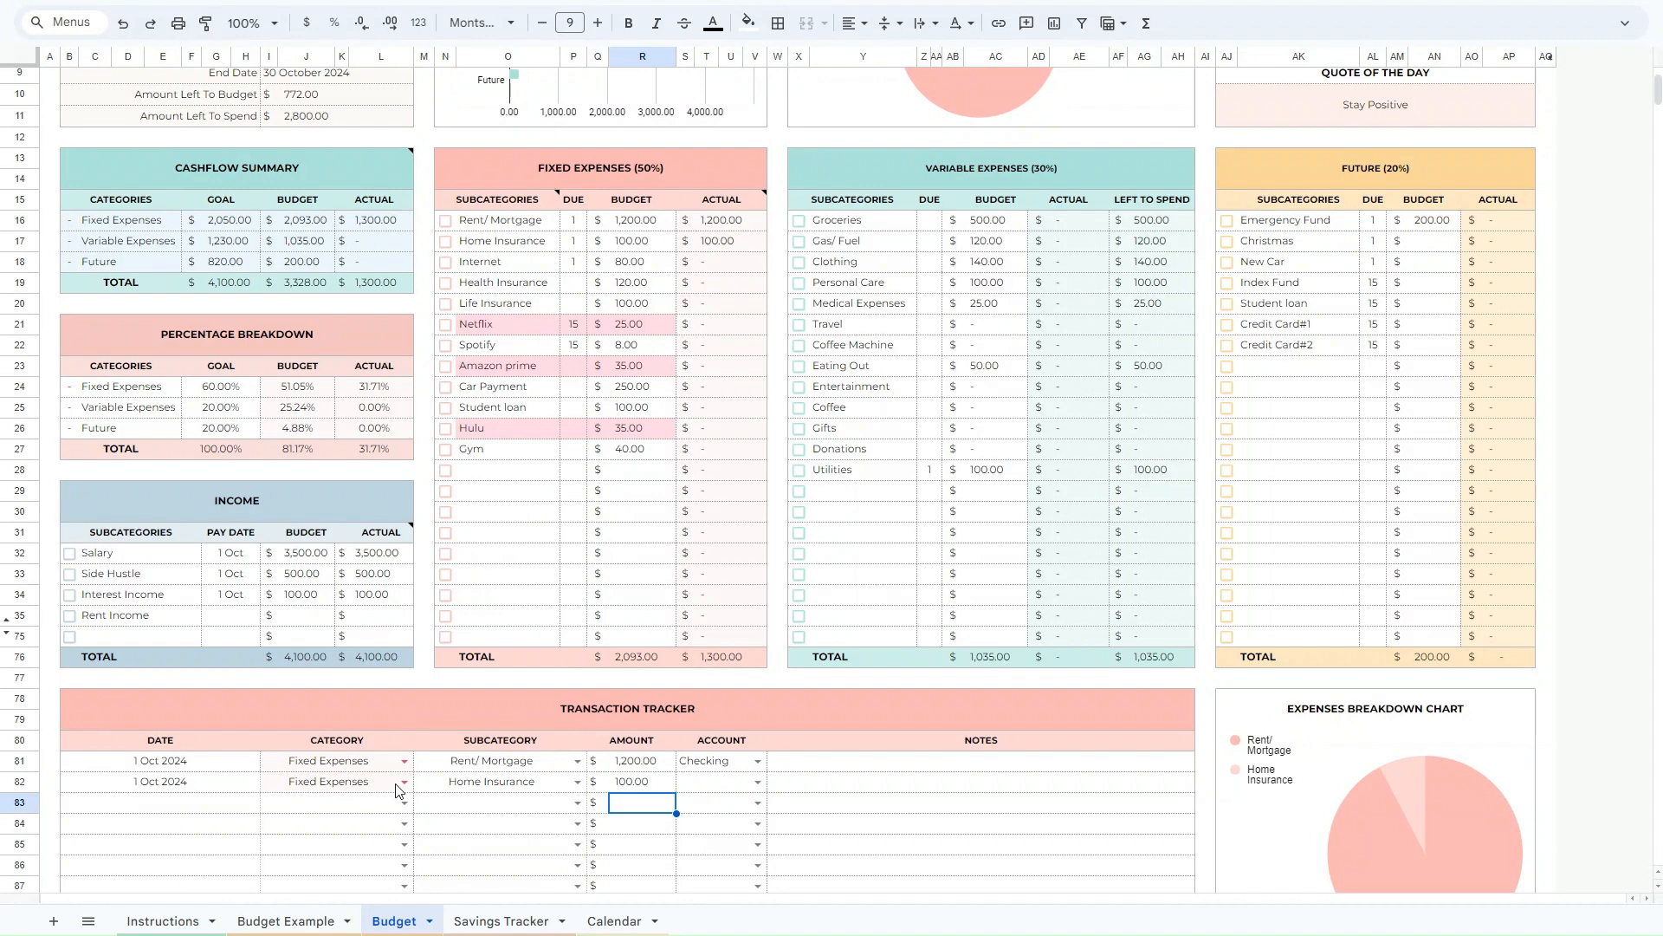
{"action": "left_click", "coordinate": [758, 782]}
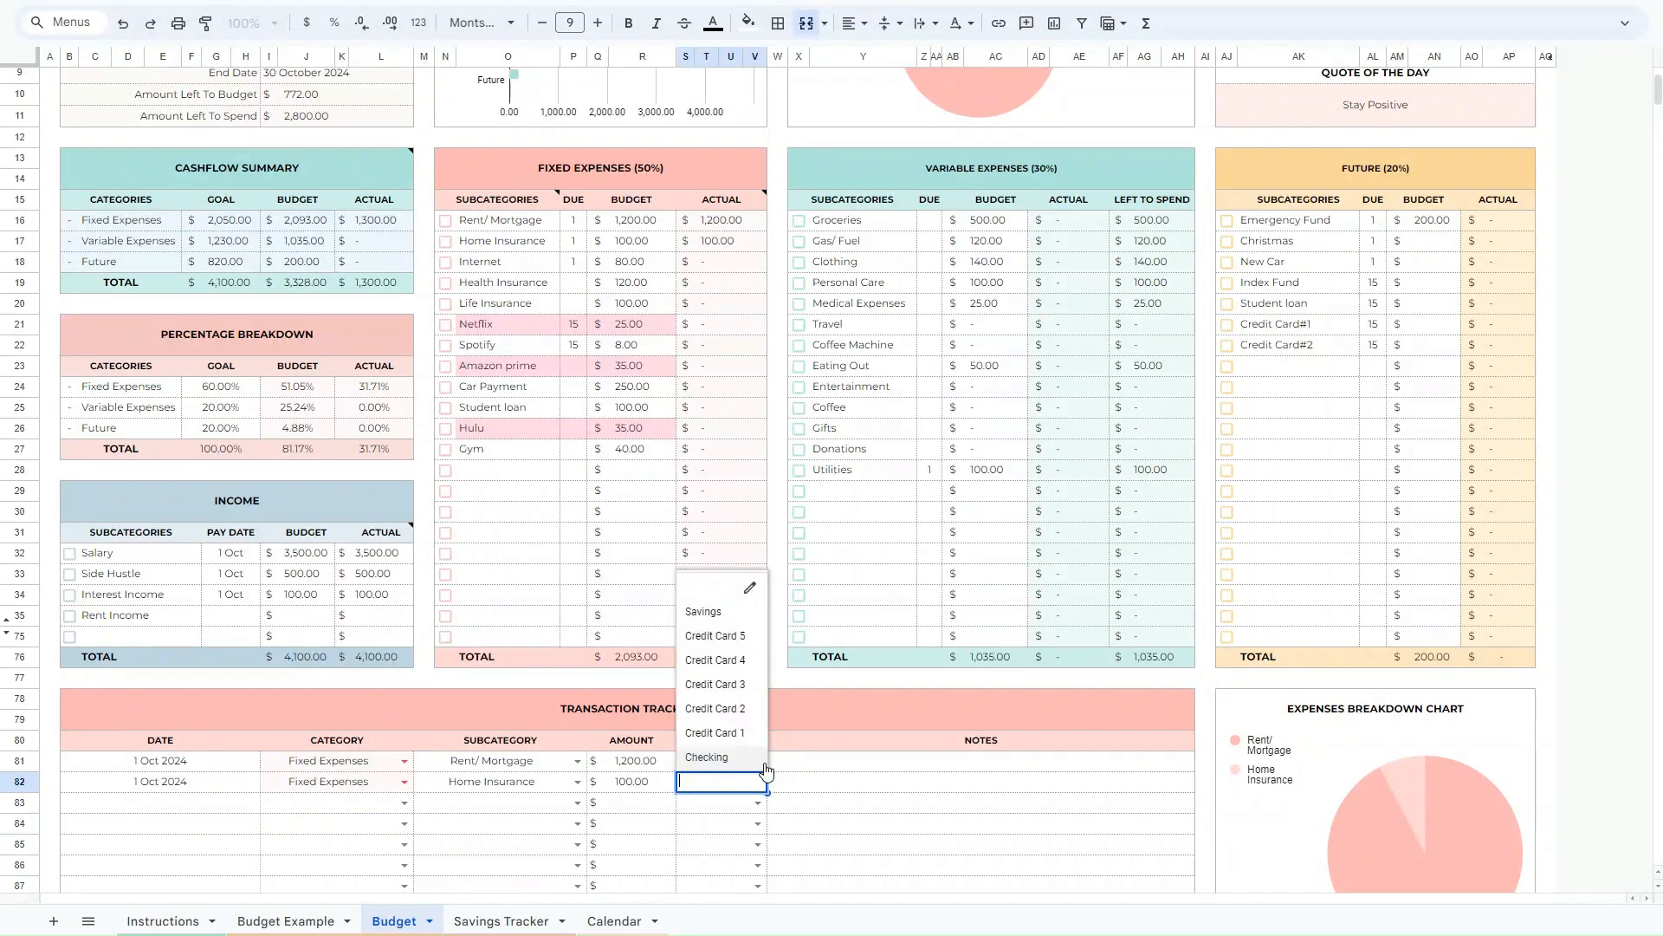
{"action": "left_click", "coordinate": [719, 762]}
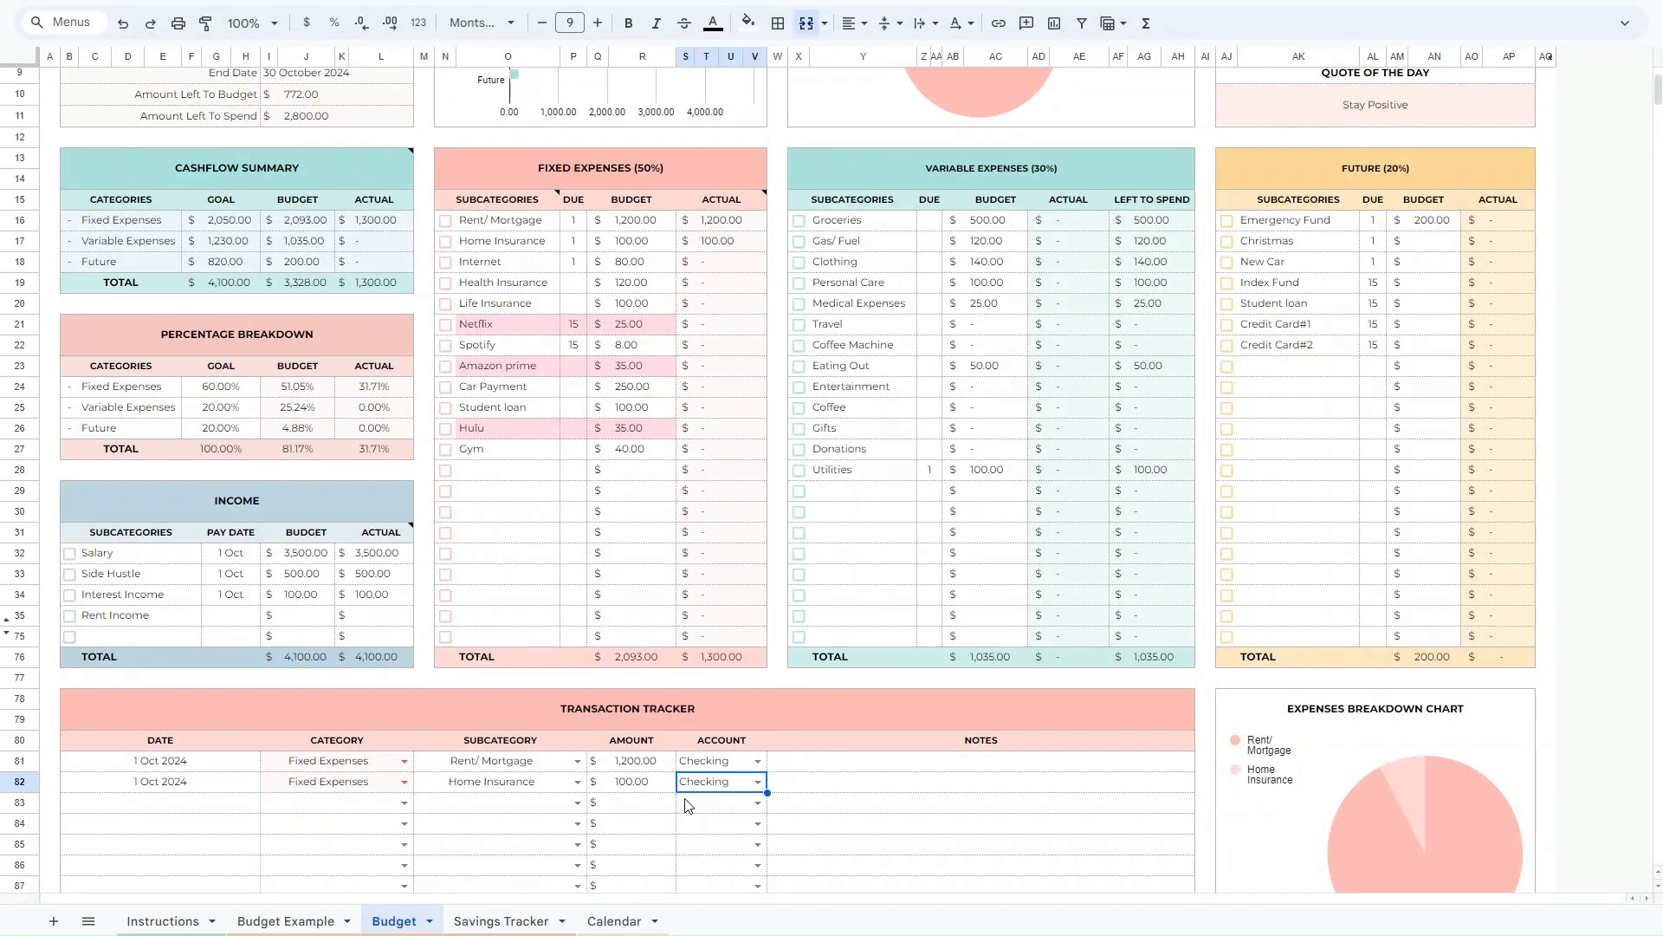
Start a third tracker transaction dated 2 Oct 2024 with the category Variable Expenses.
{"action": "left_click", "coordinate": [150, 804]}
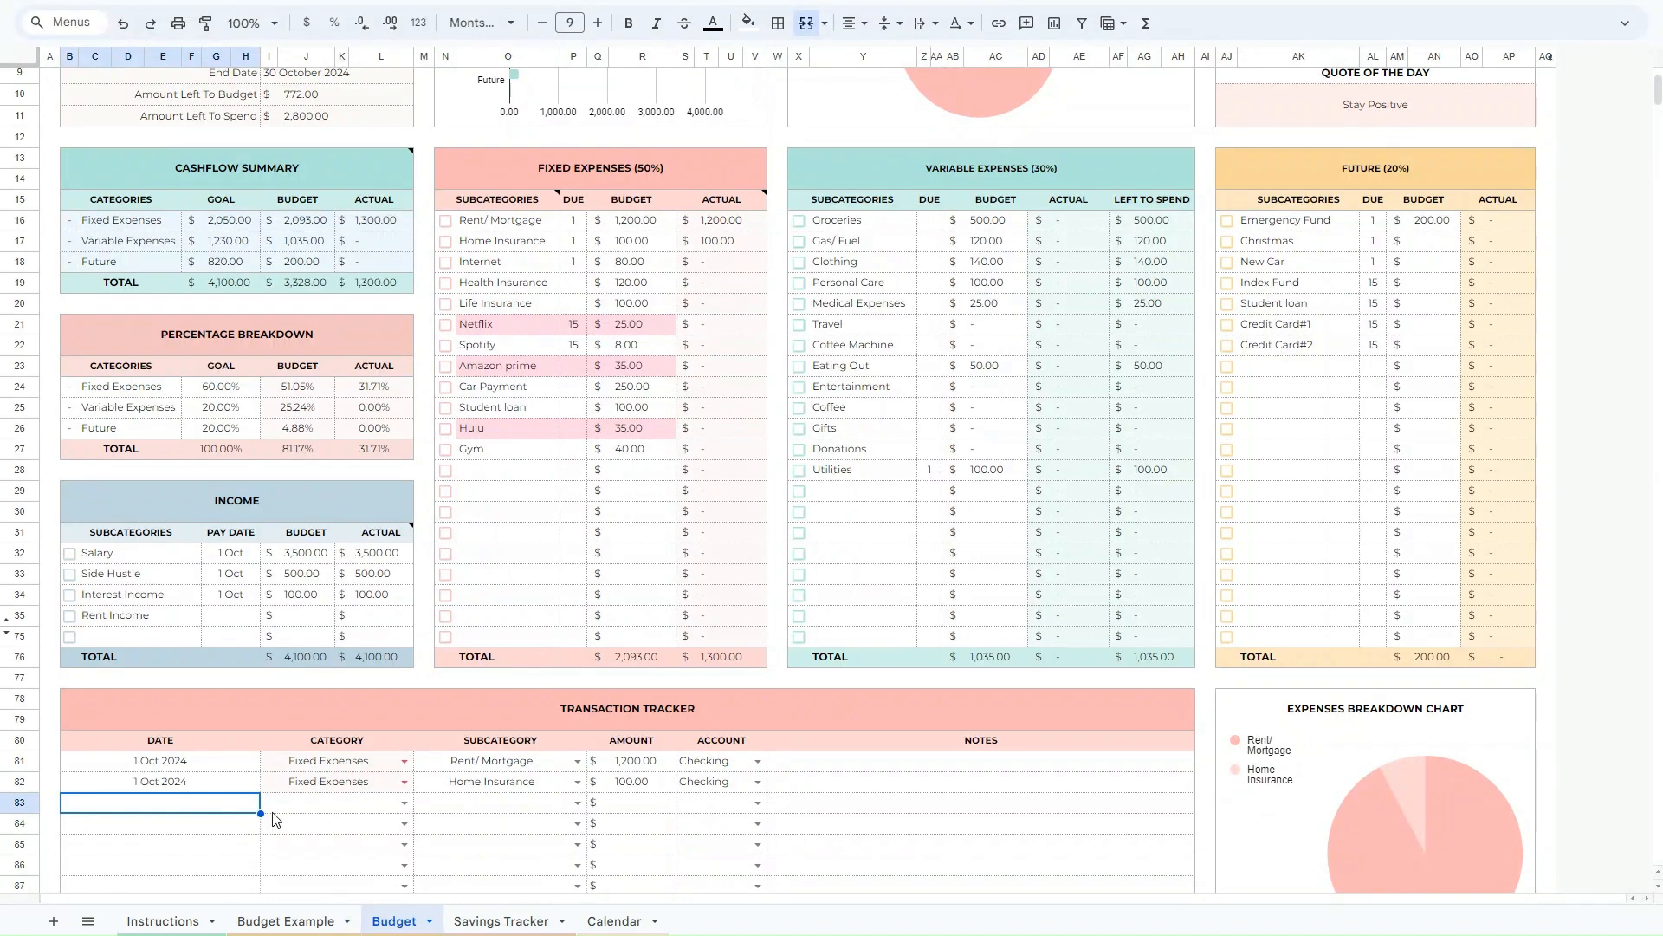
{"action": "key", "text": "Down"}
{"action": "key", "text": "Down"}
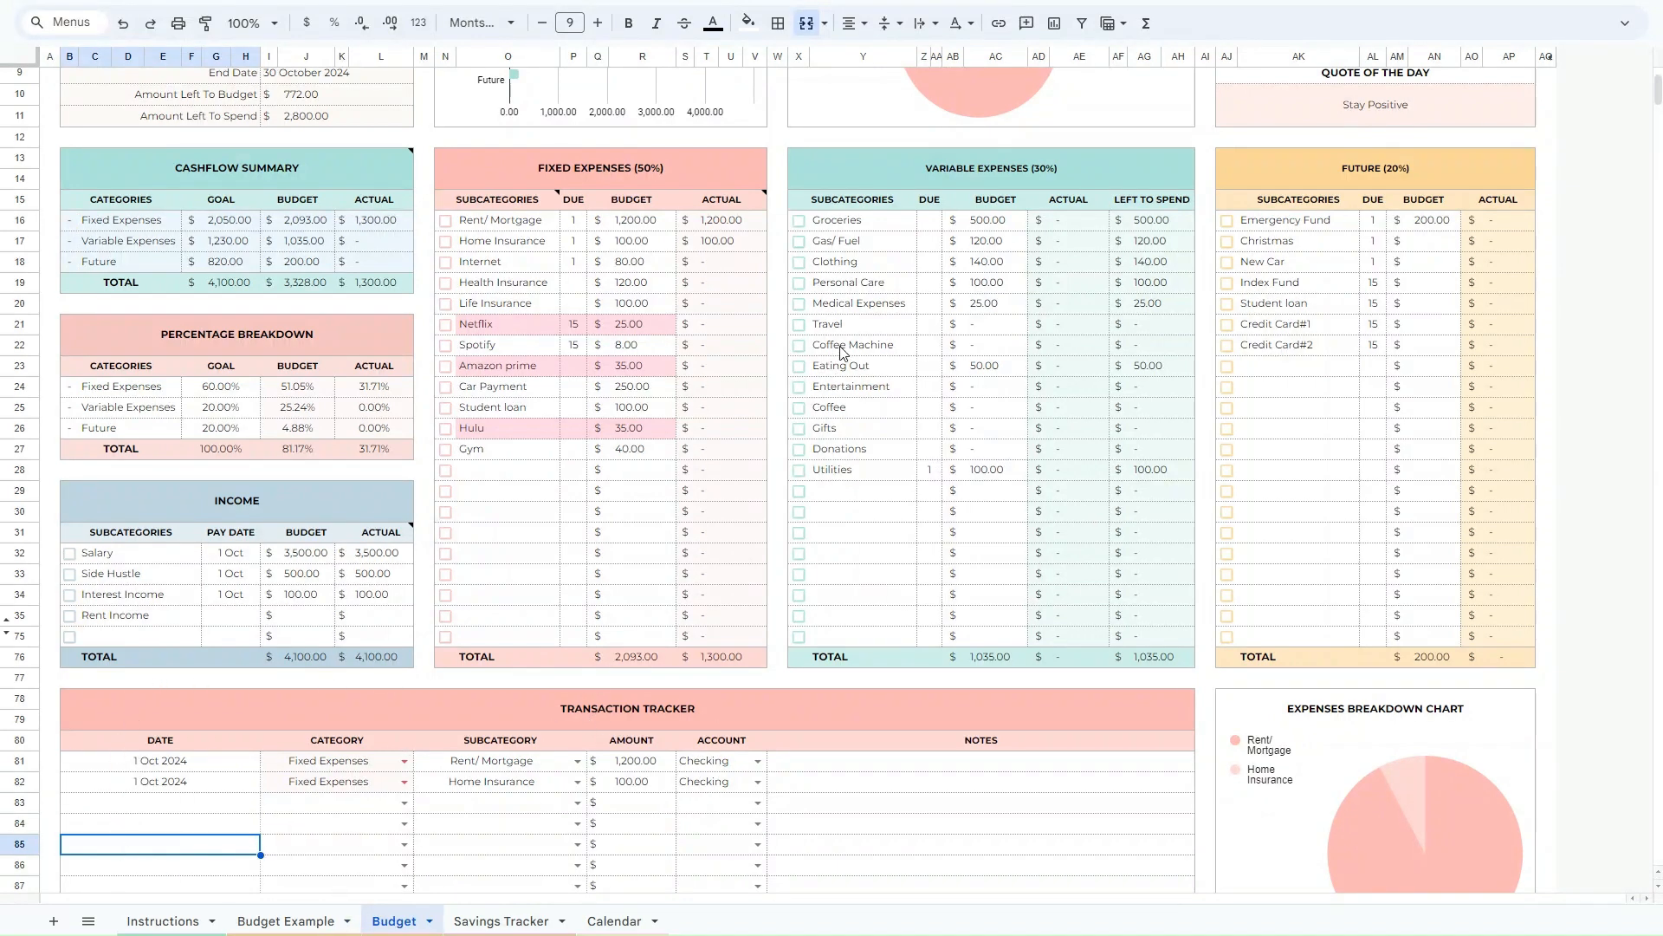
{"action": "double_click", "coordinate": [157, 803]}
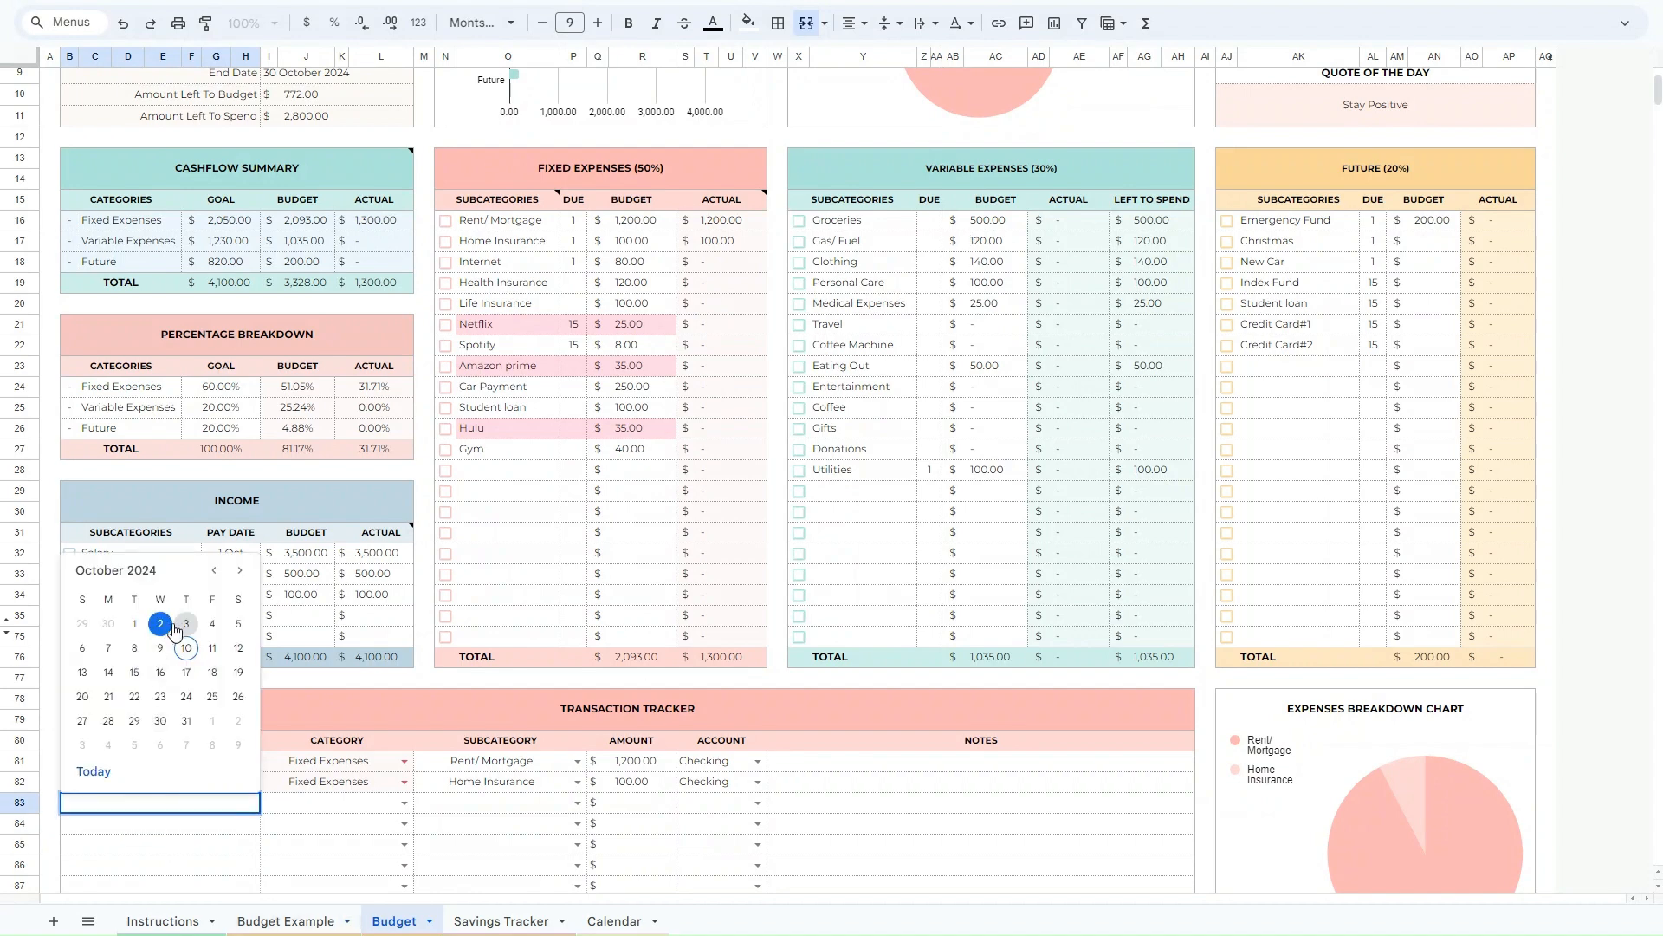
{"action": "left_click", "coordinate": [160, 624]}
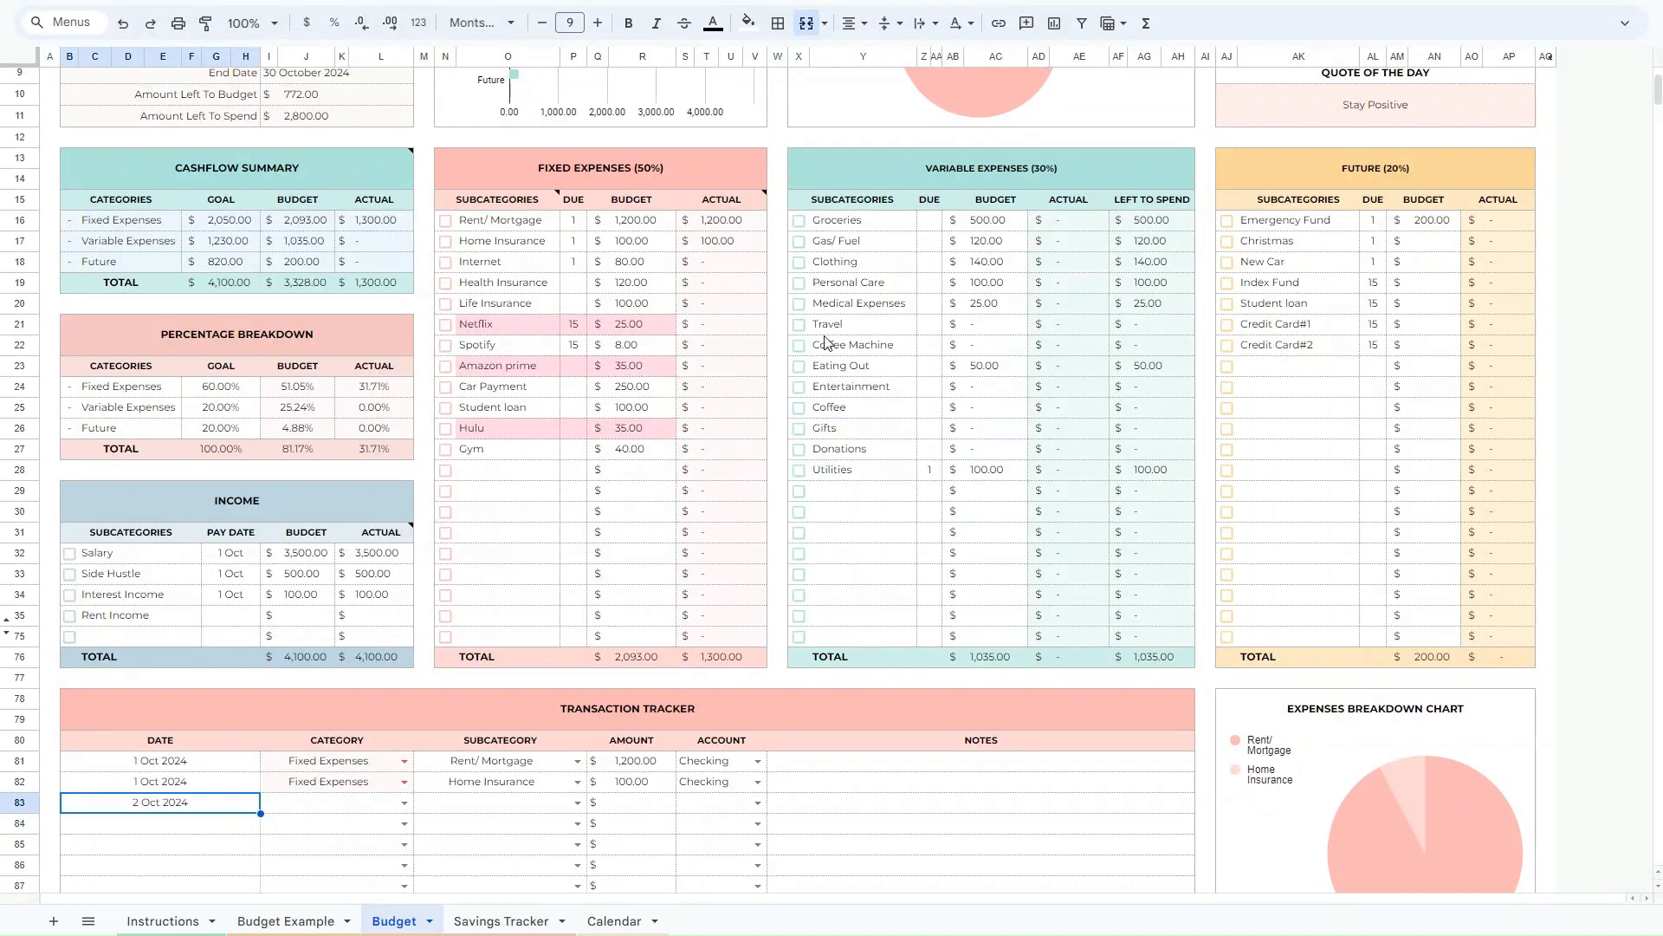
{"action": "left_click", "coordinate": [405, 809]}
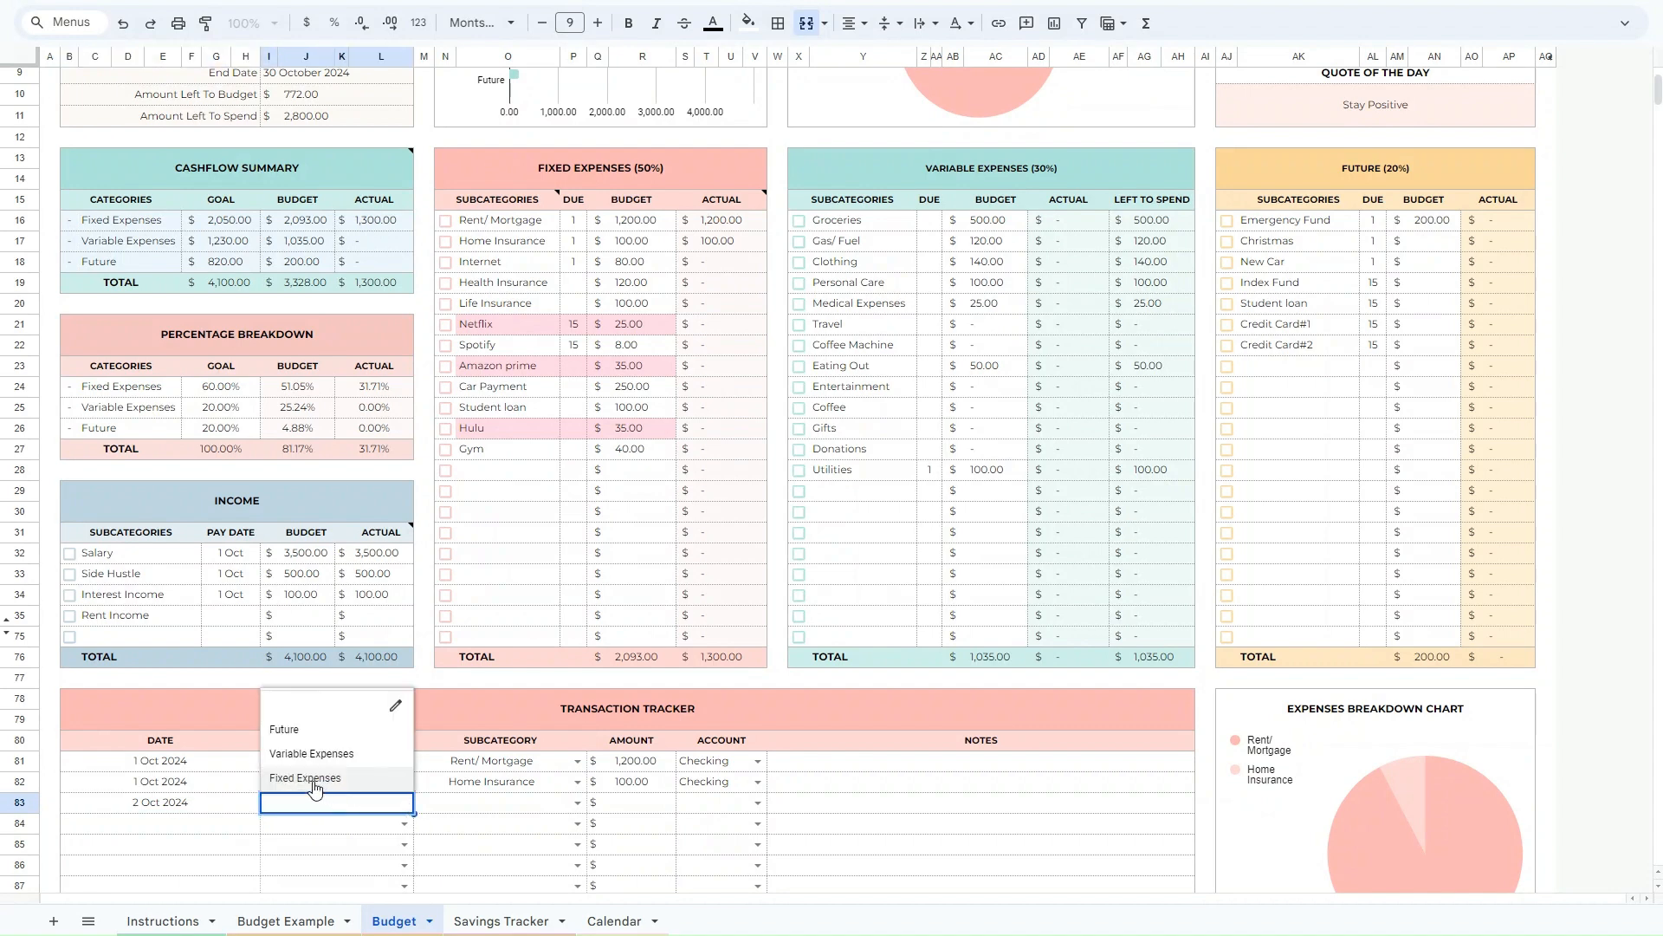
{"action": "left_click", "coordinate": [305, 756]}
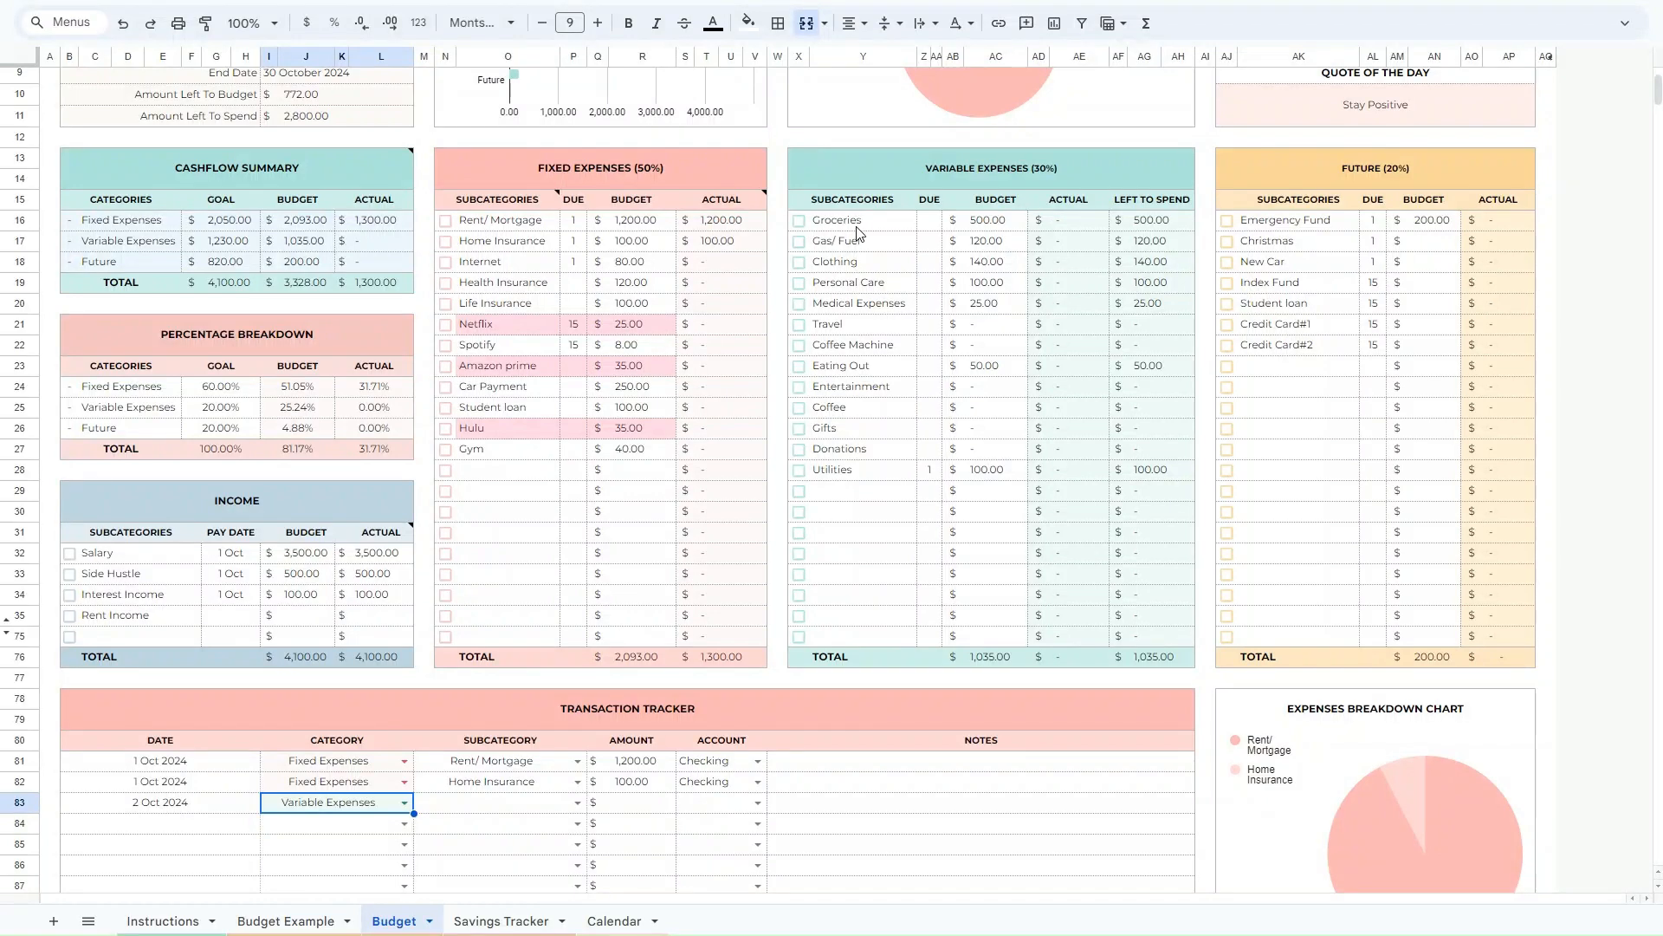
Set the third transaction's subcategory to Groceries and its amount to 300.
{"action": "left_click", "coordinate": [577, 804]}
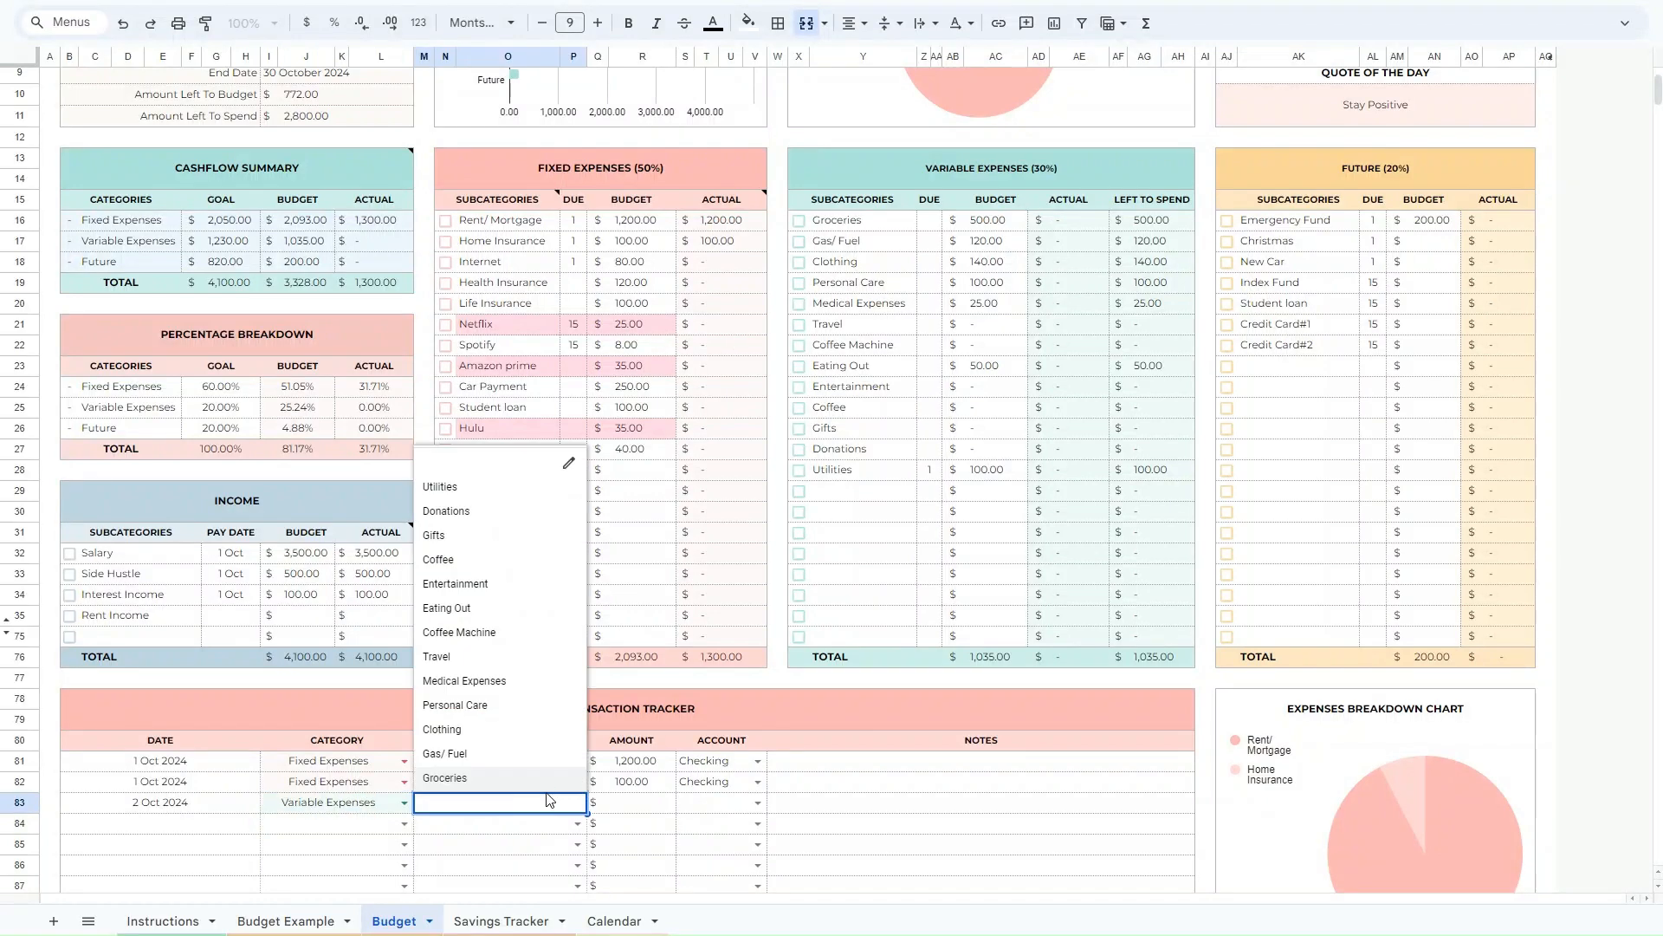
{"action": "left_click", "coordinate": [468, 778]}
{"action": "left_click", "coordinate": [622, 805]}
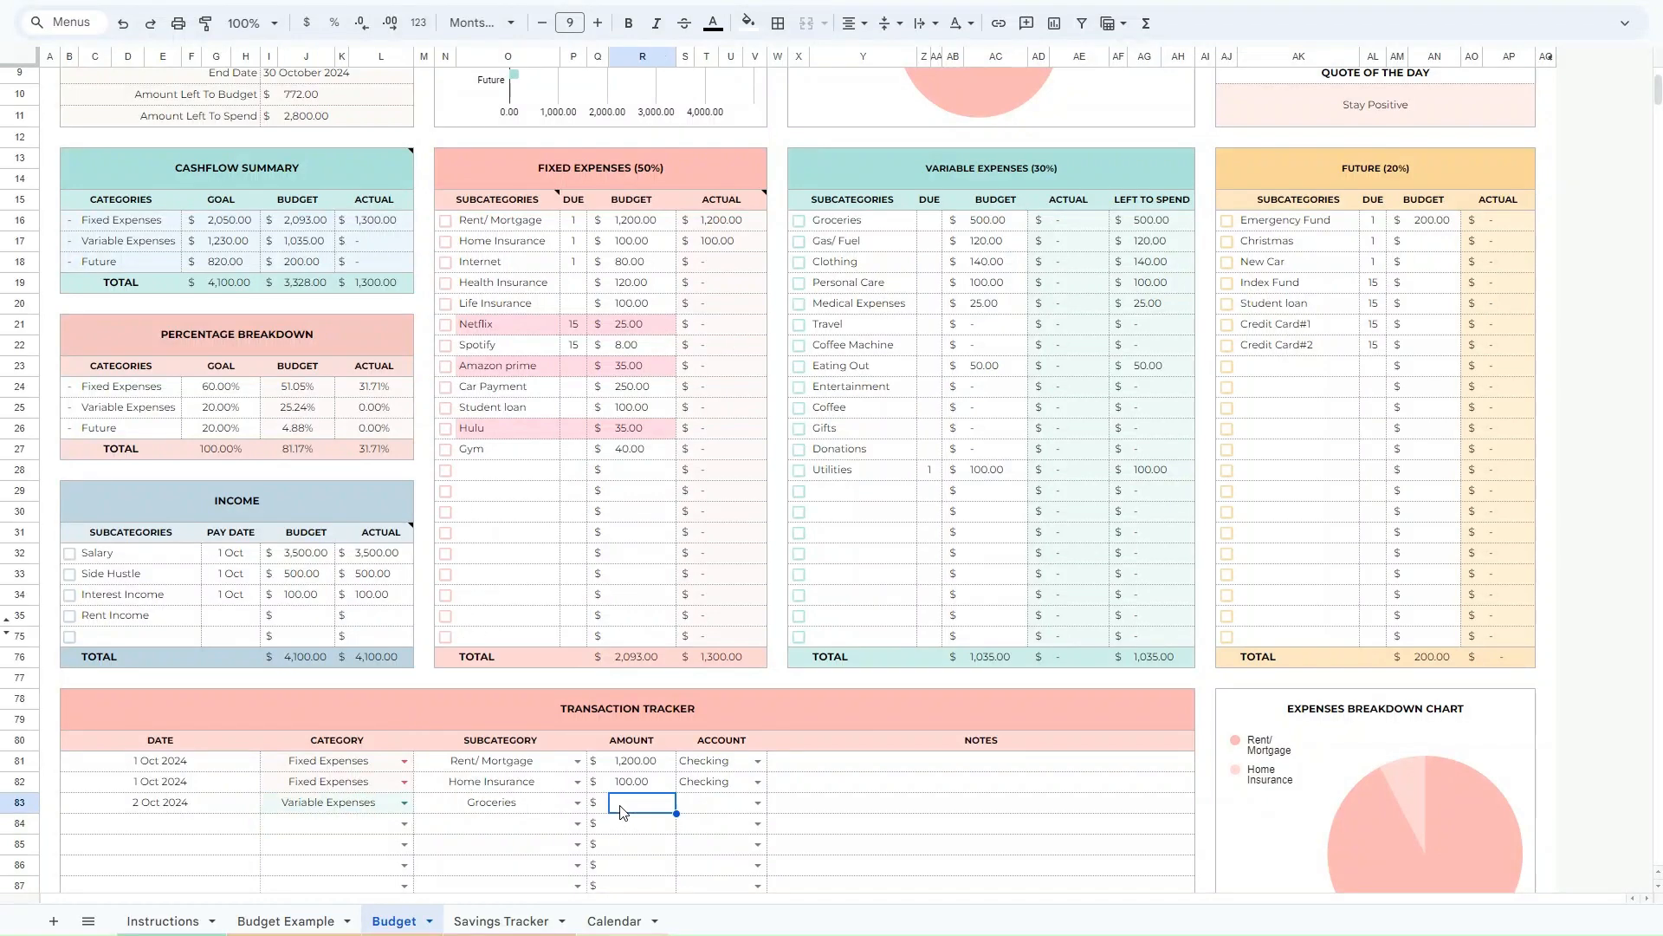
{"action": "type", "text": "300"}
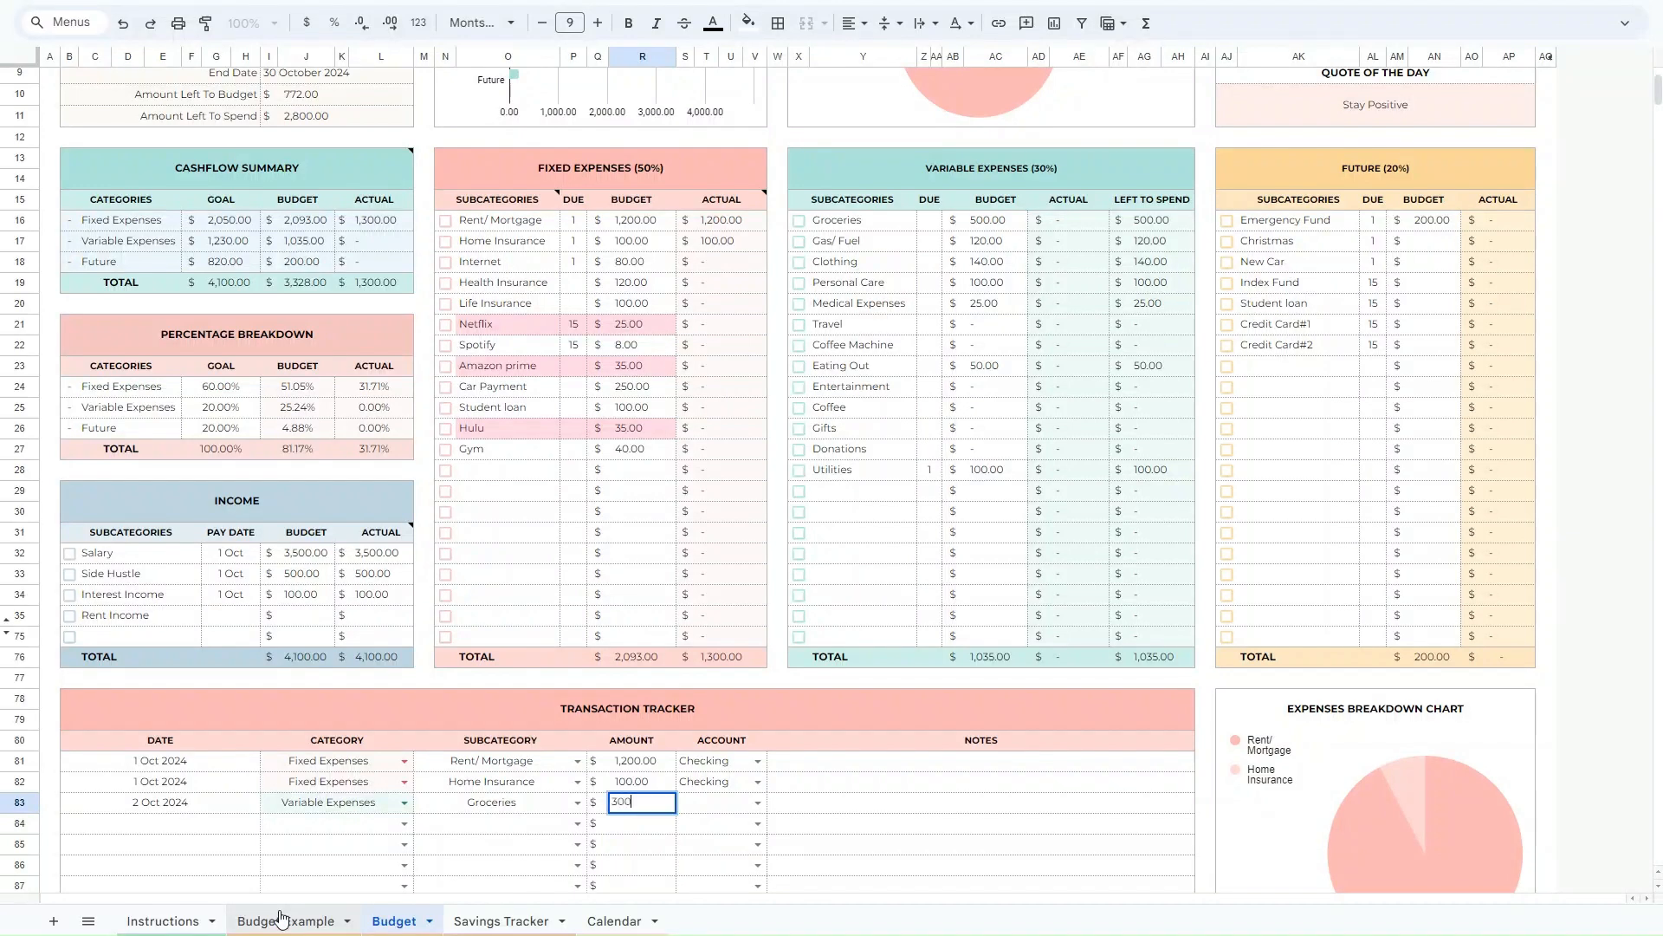
{"action": "key", "text": "Return"}
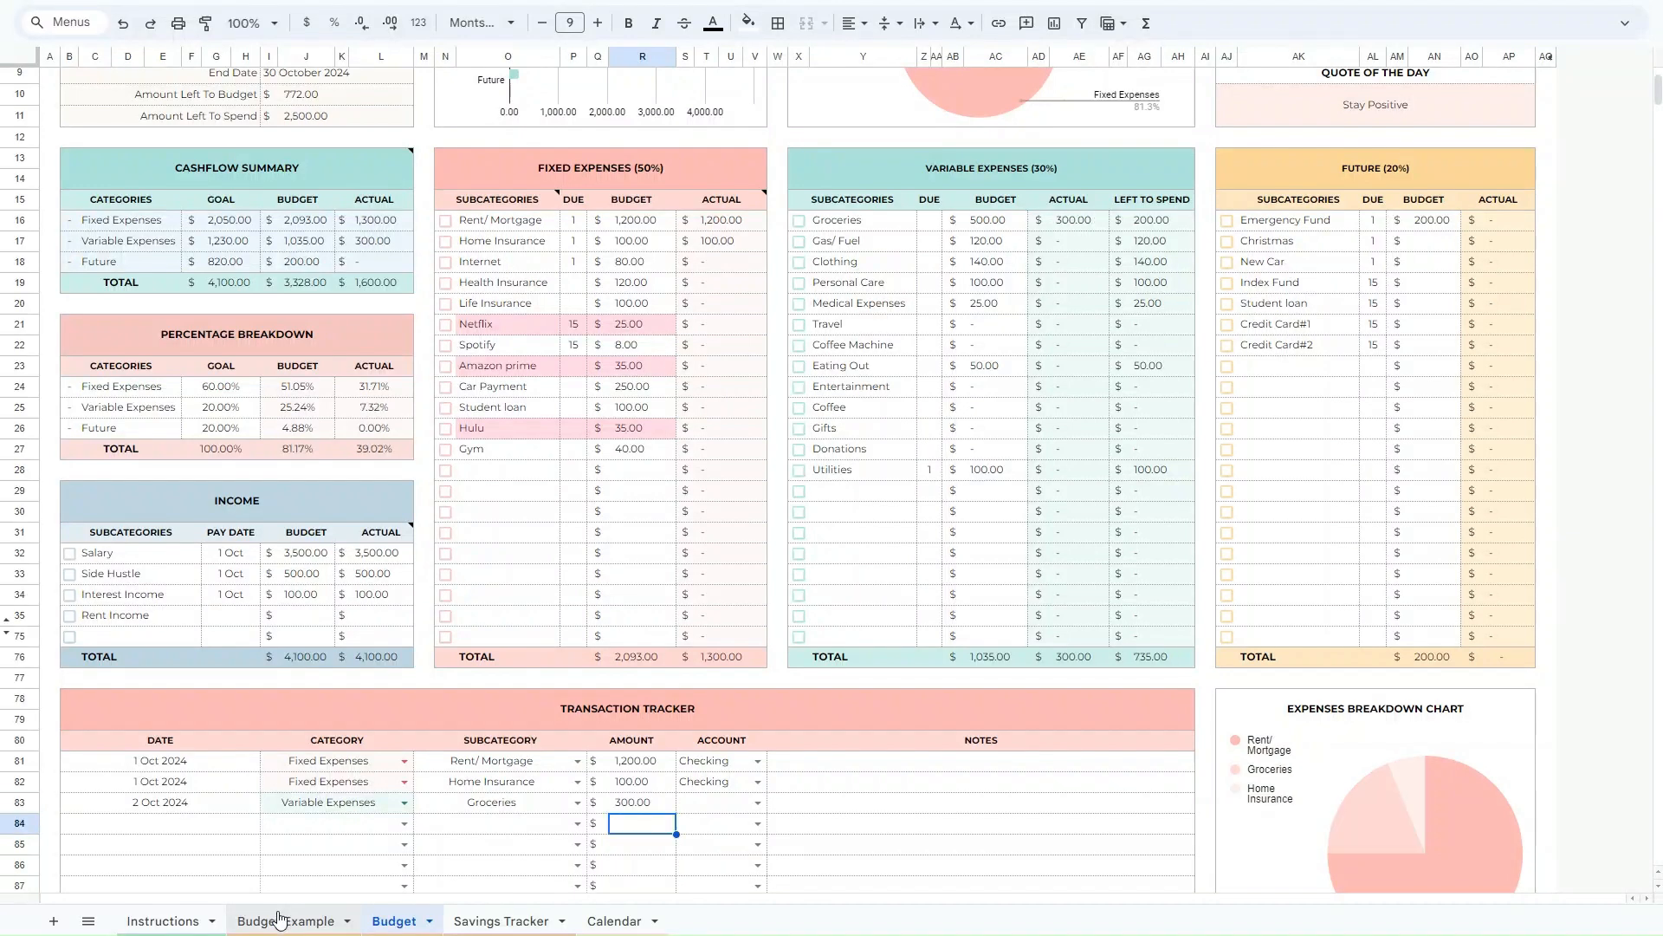
Set the account of the 2 Oct 2024 Groceries transaction in row 83 to Checking.
{"action": "left_click", "coordinate": [756, 803]}
{"action": "left_click", "coordinate": [706, 778]}
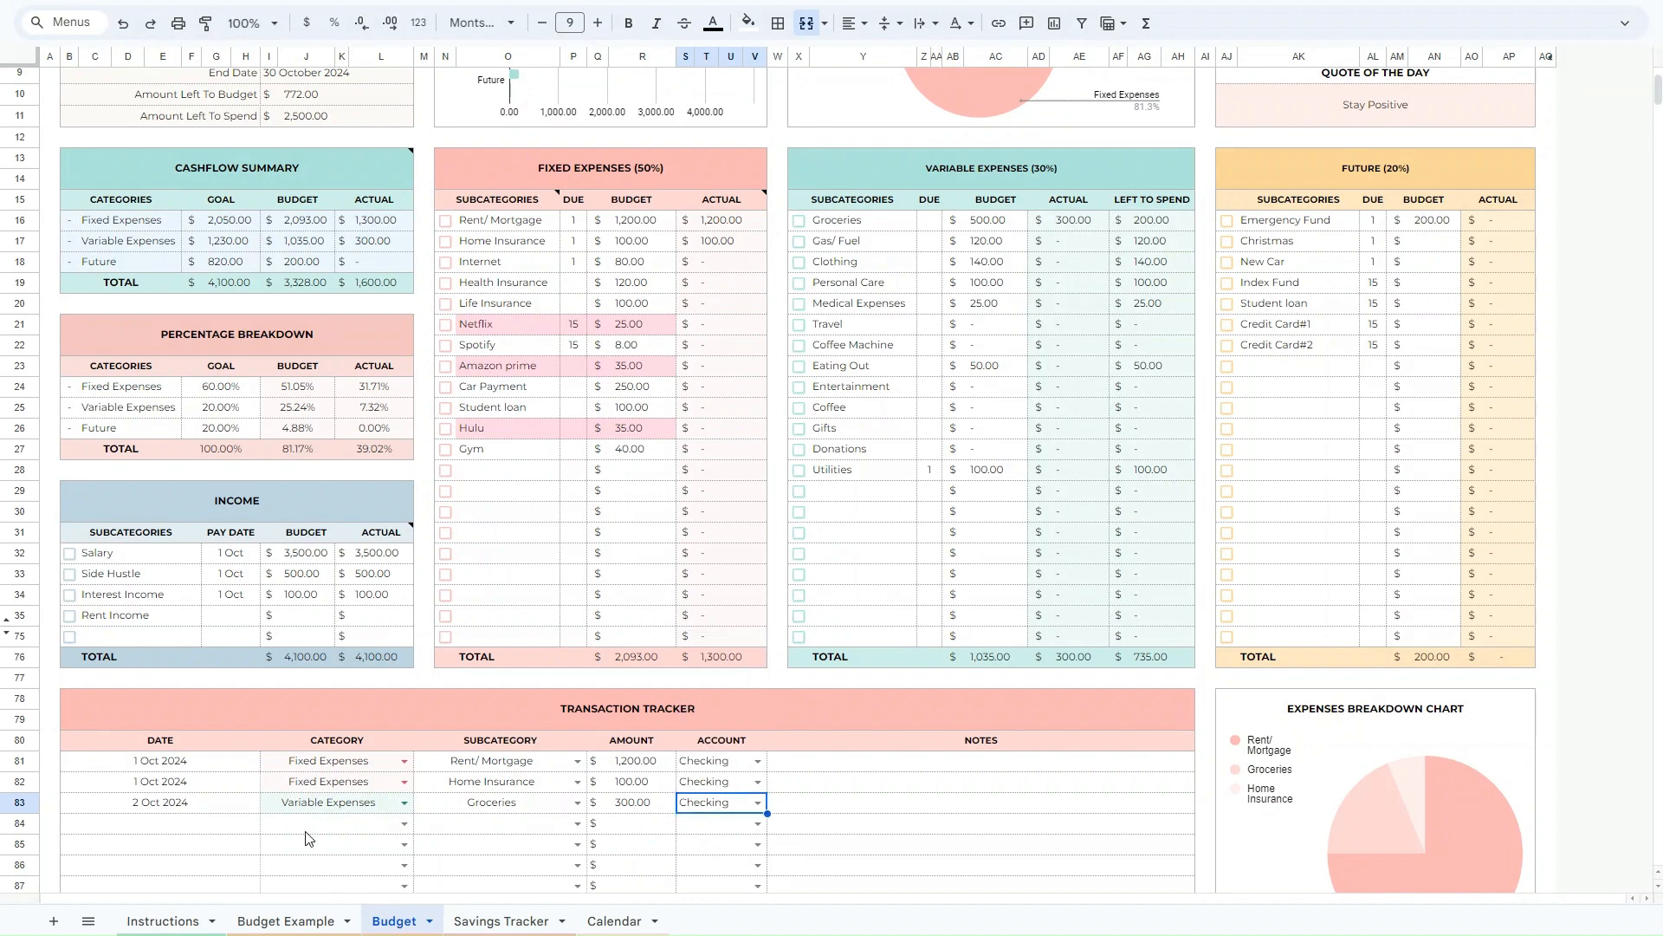
{"action": "left_click", "coordinate": [153, 824]}
{"action": "left_click", "coordinate": [901, 864]}
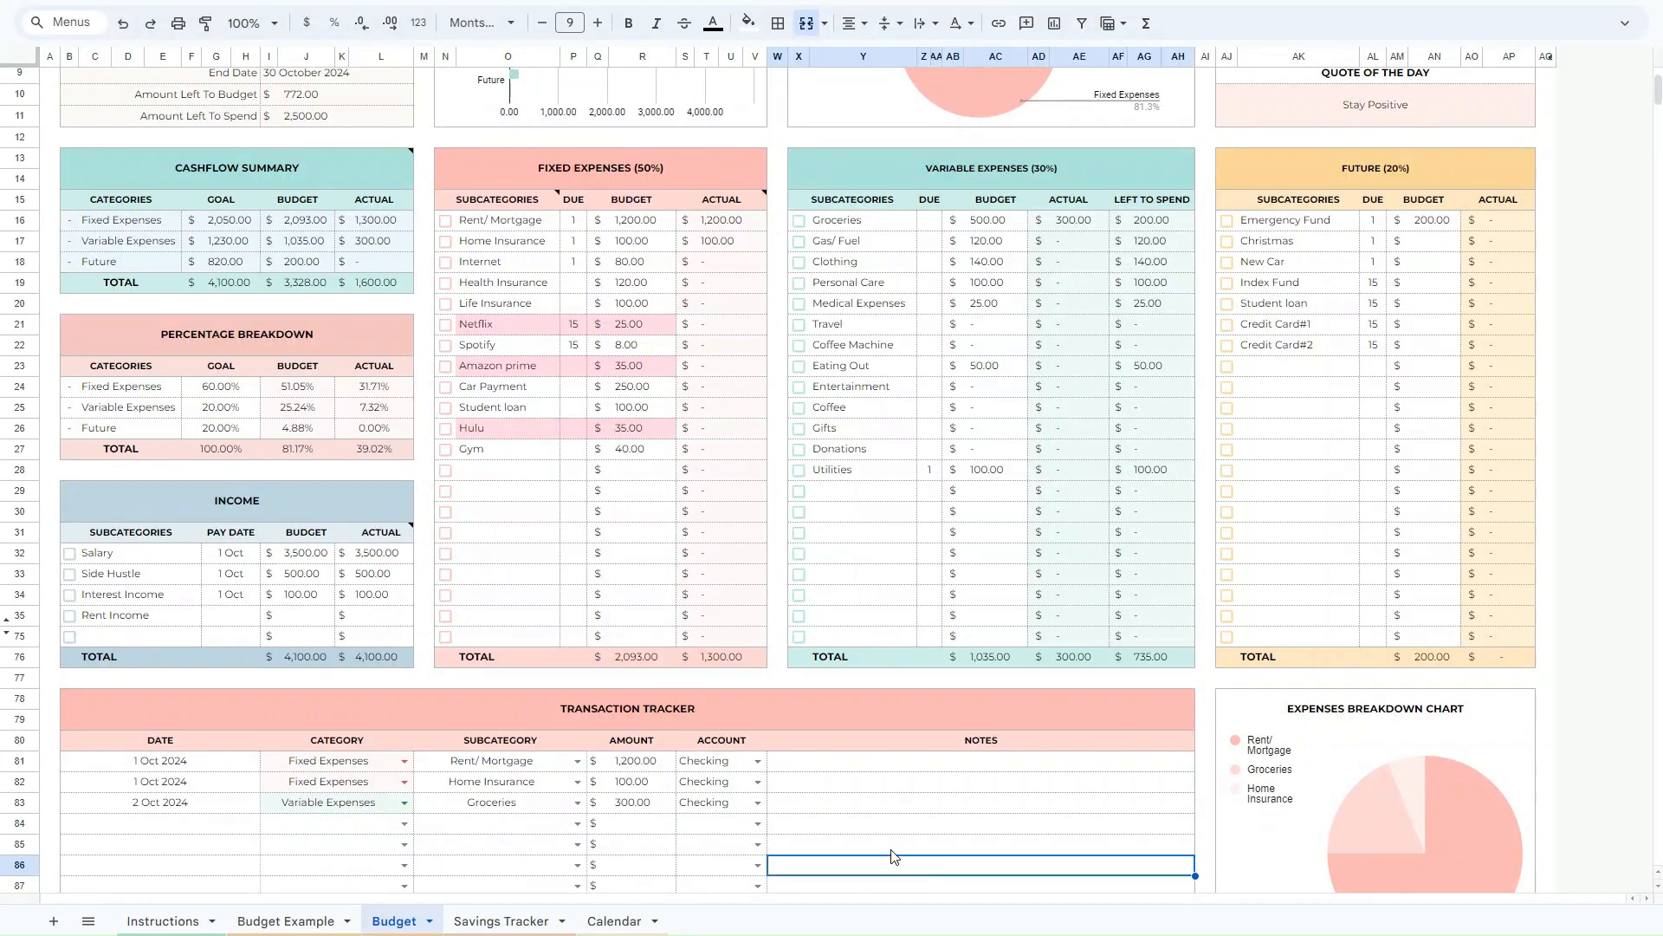
Record a transaction in row 84 of the Transaction Tracker: 2 Oct 2024, Variable Expenses, Personal Care, amount 80.
{"action": "double_click", "coordinate": [152, 831]}
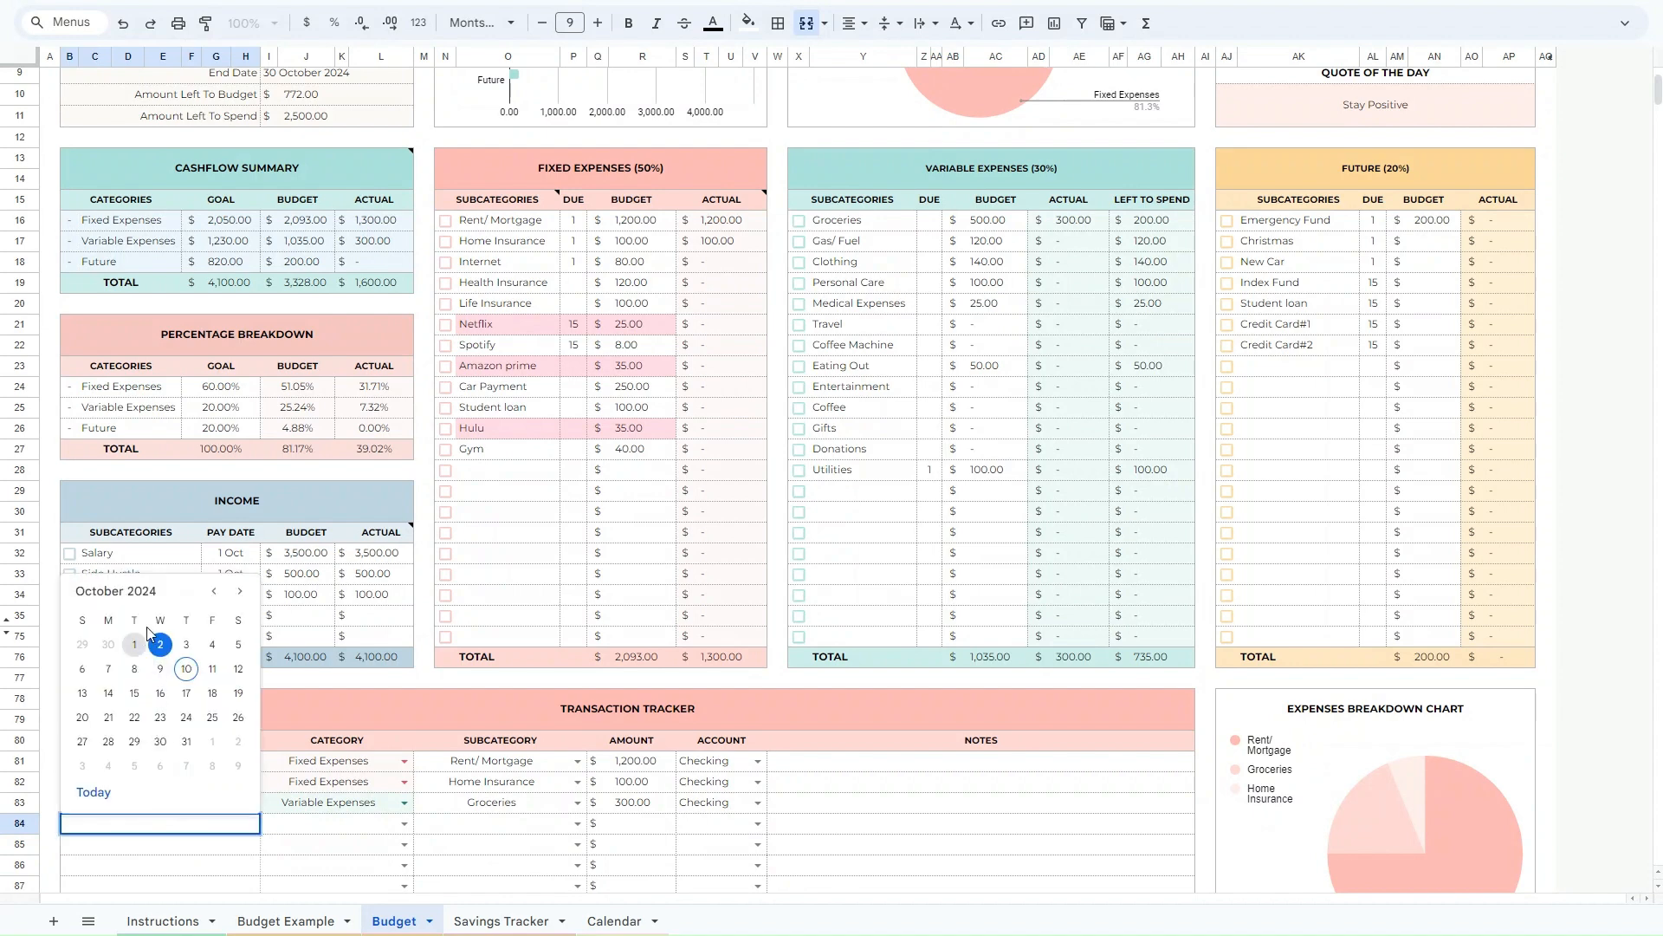
{"action": "left_click", "coordinate": [160, 646]}
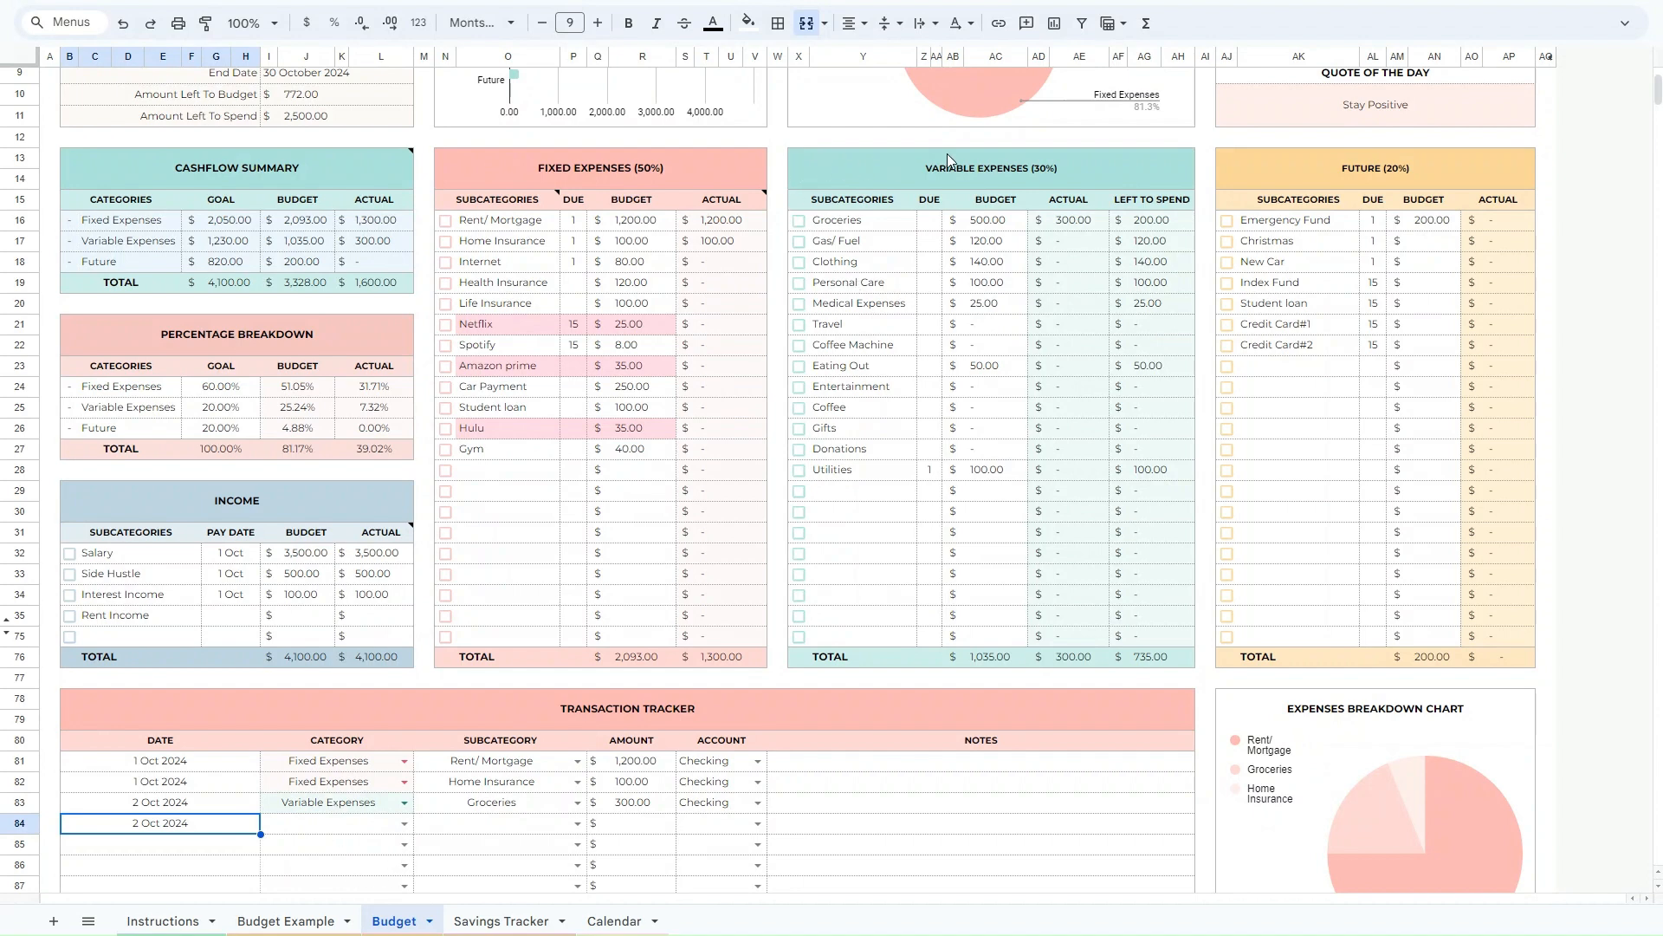
{"action": "left_click", "coordinate": [404, 823]}
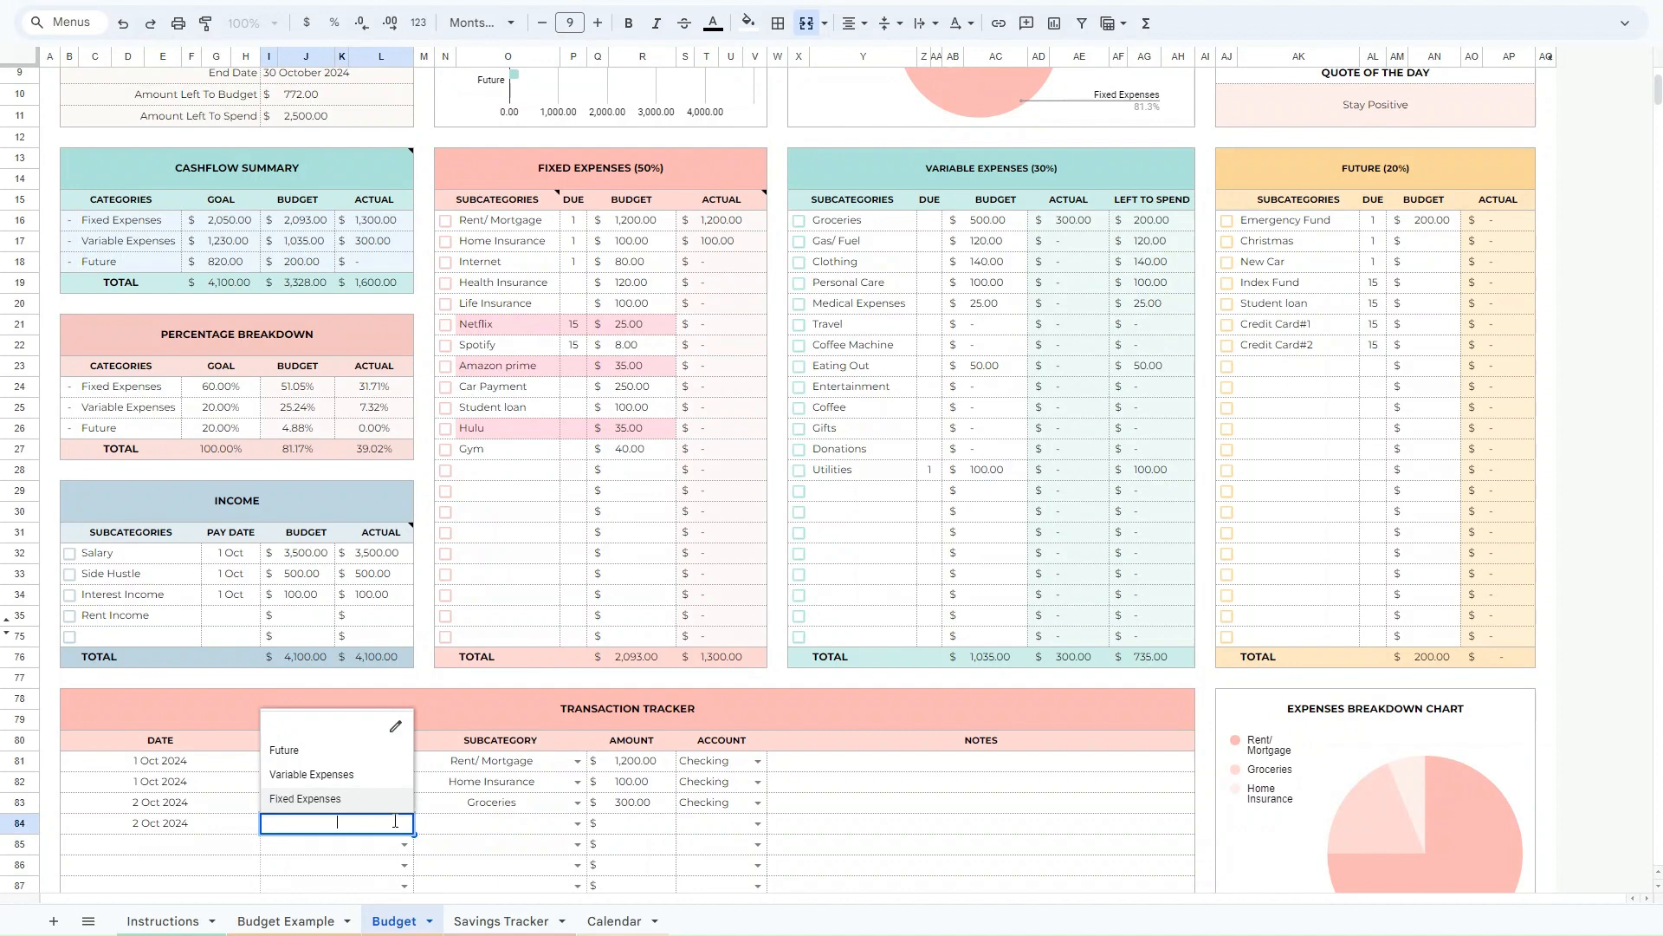
{"action": "left_click", "coordinate": [311, 781]}
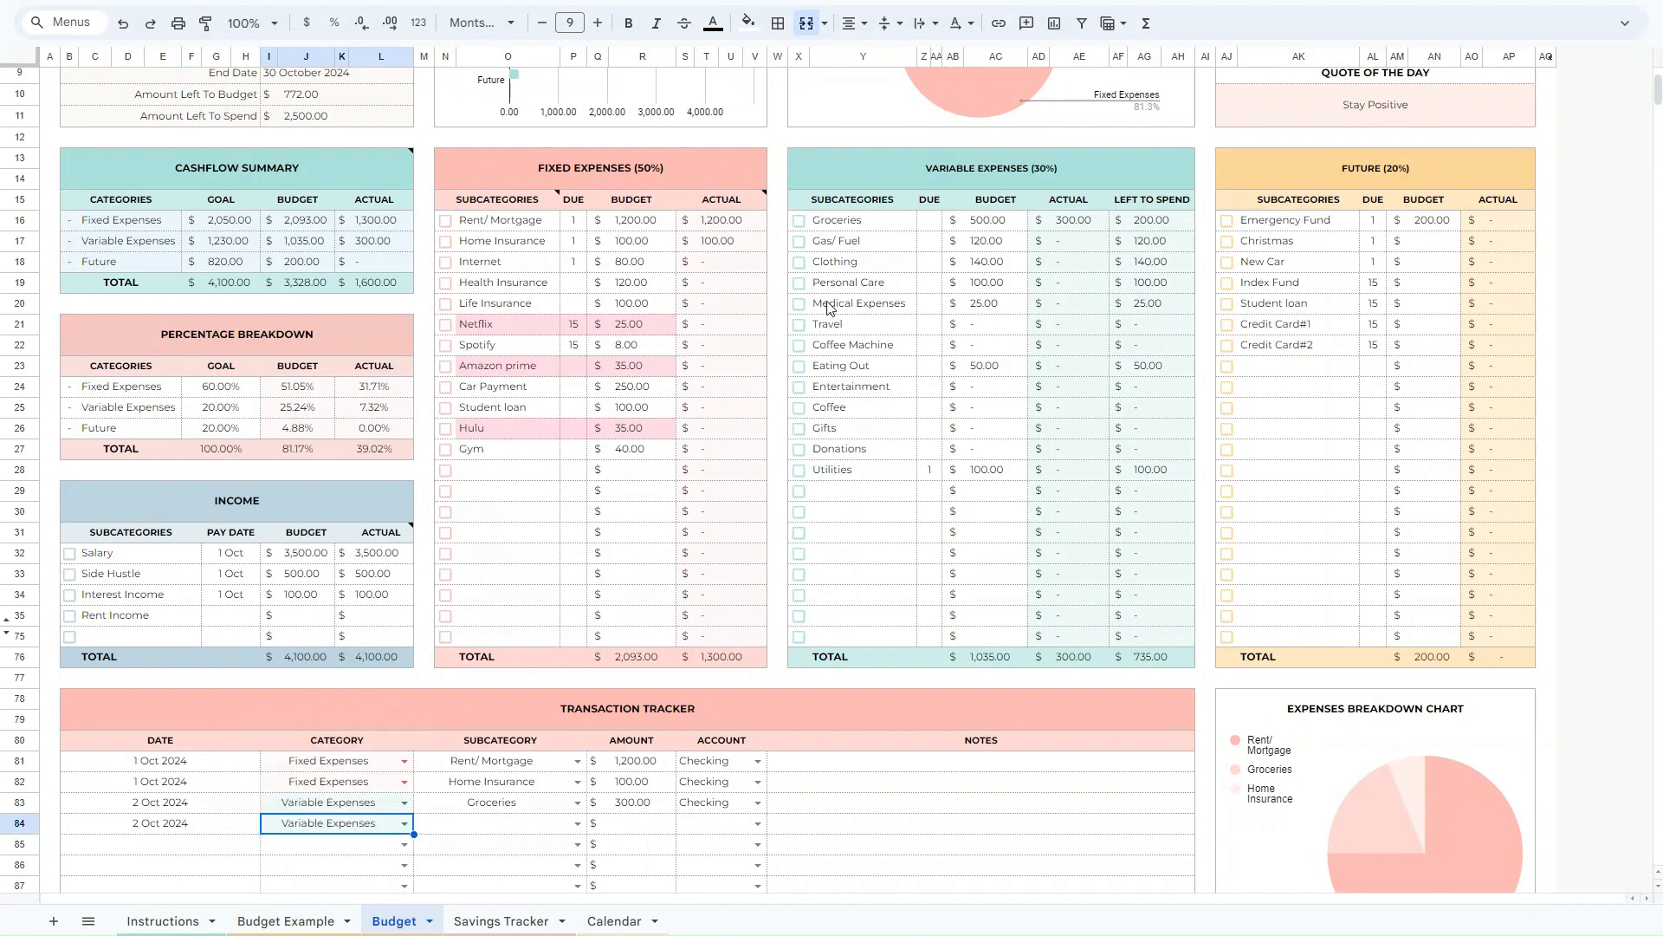
{"action": "left_click", "coordinate": [576, 825]}
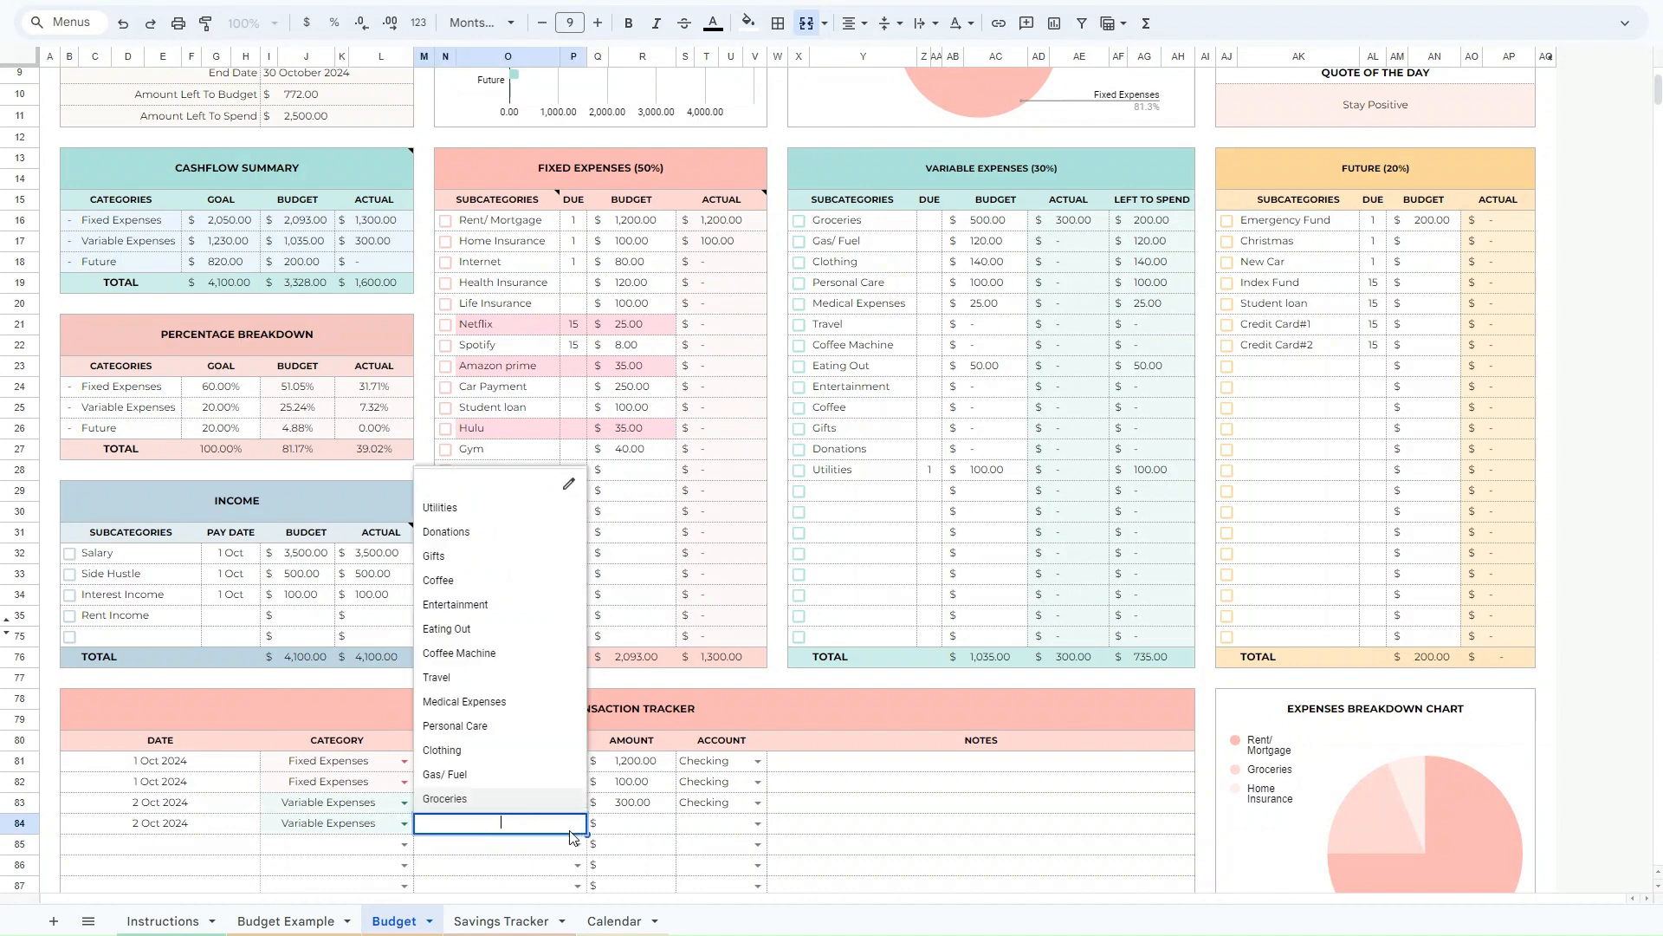
{"action": "left_click", "coordinate": [479, 728]}
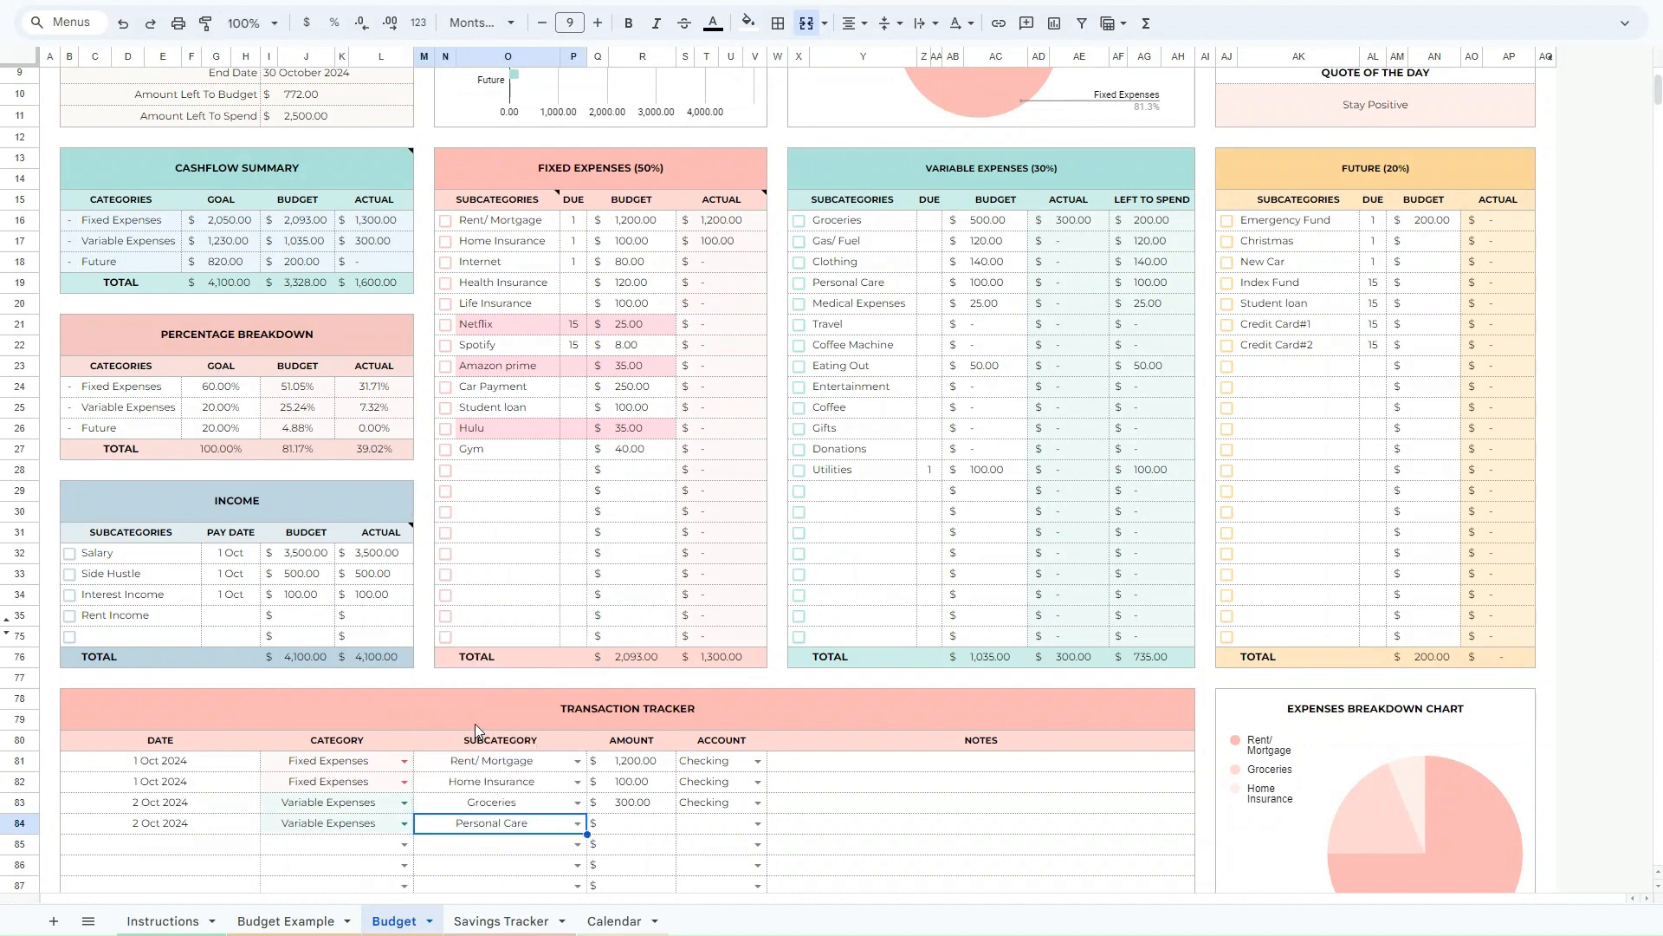
{"action": "left_click", "coordinate": [637, 831]}
{"action": "type", "text": "80"}
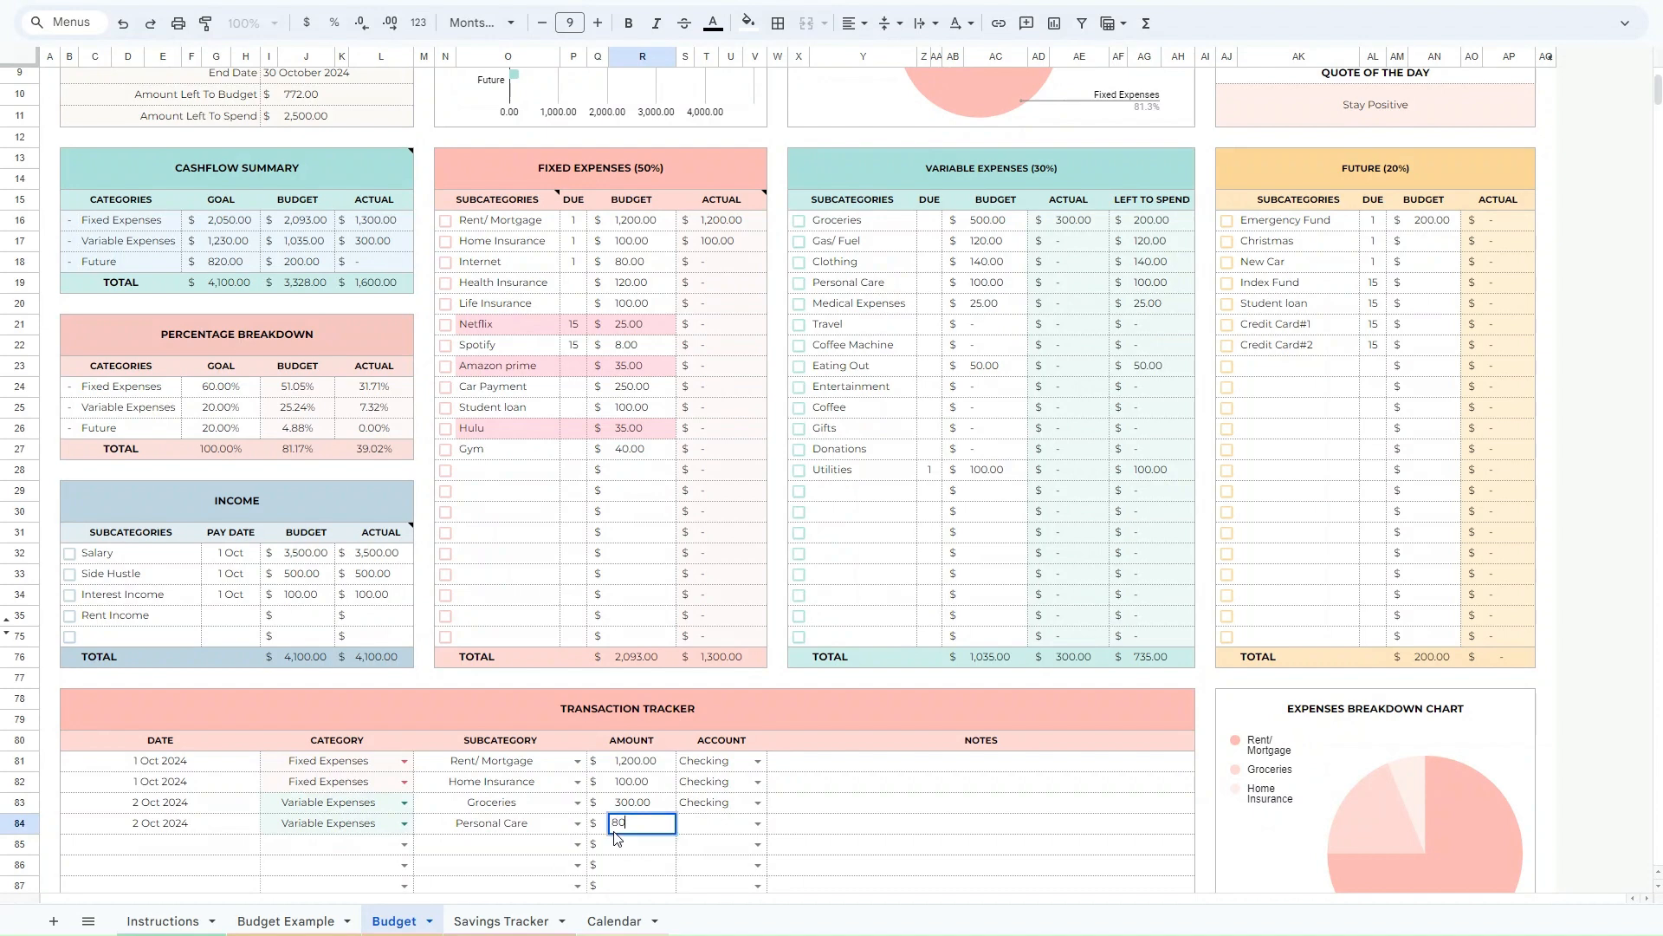
{"action": "key", "text": "Return"}
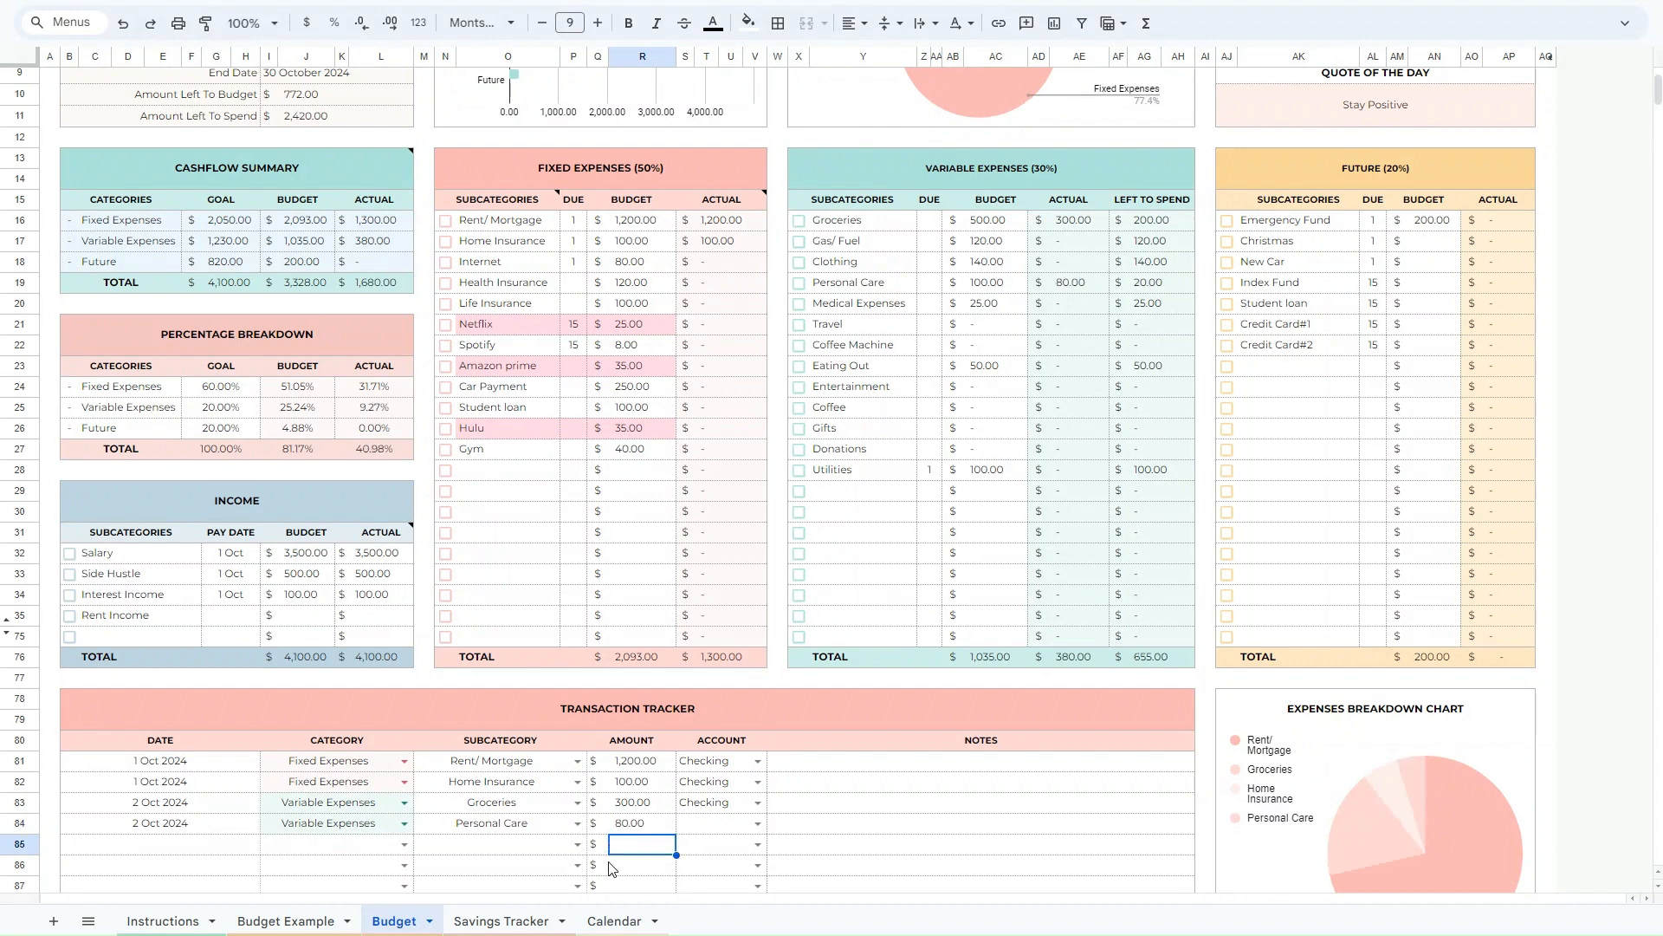
Record a transaction in row 85 of the Transaction Tracker: 2 Oct 2024, Variable Expenses, Groceries, amount 100.
{"action": "double_click", "coordinate": [139, 845]}
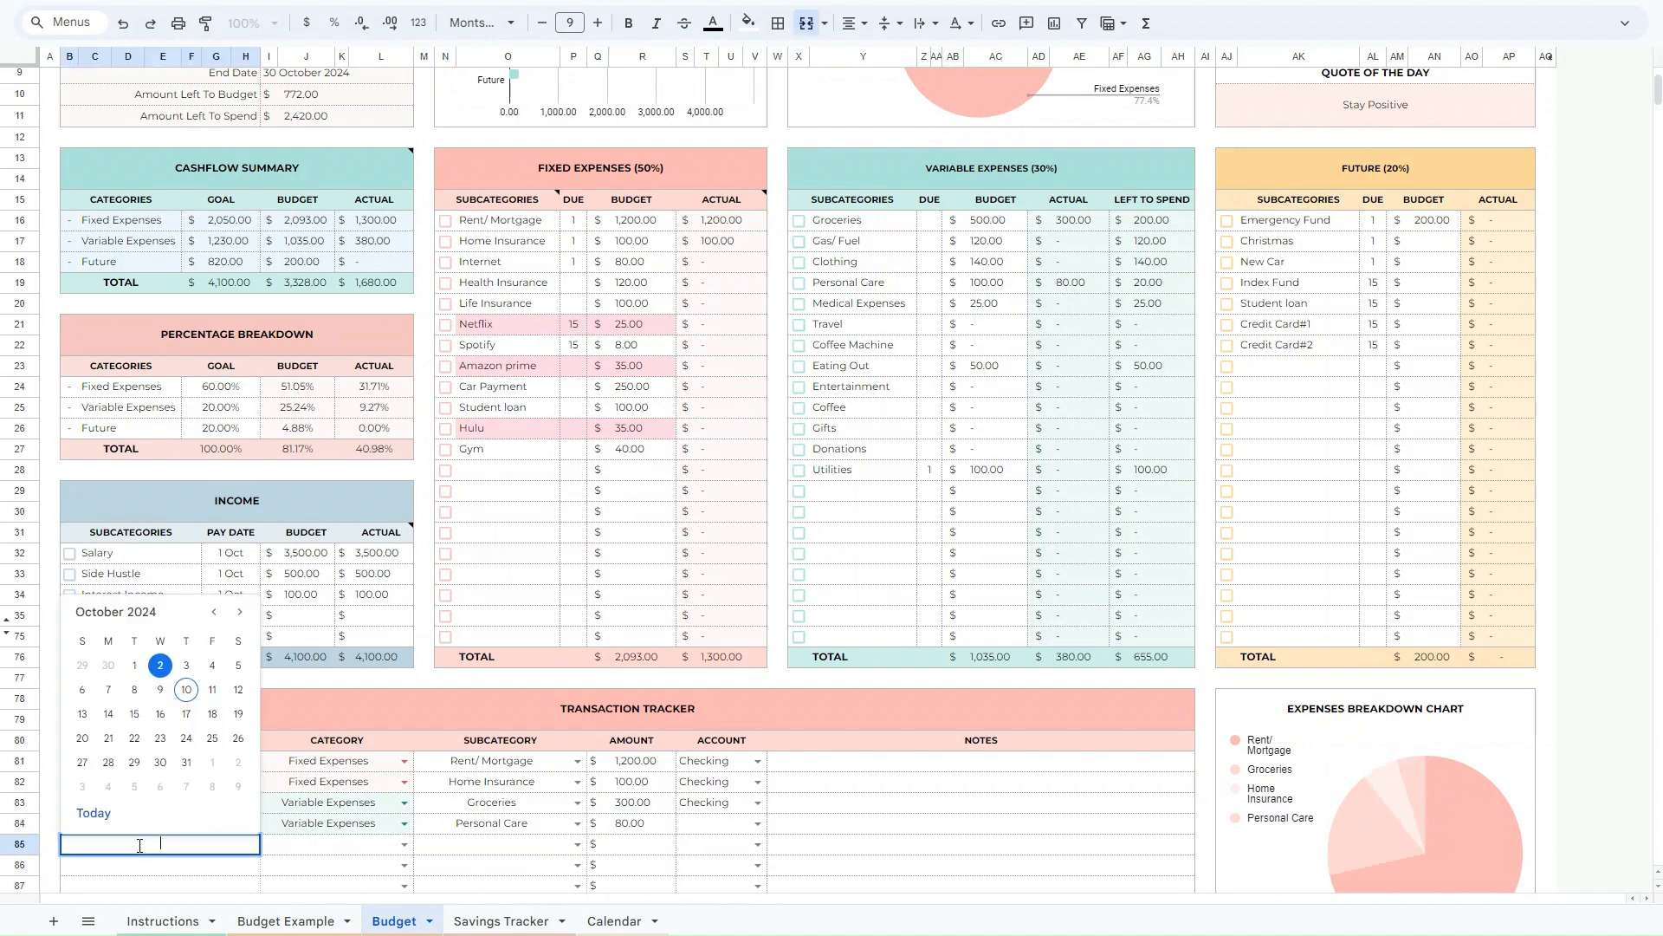
{"action": "left_click", "coordinate": [162, 666]}
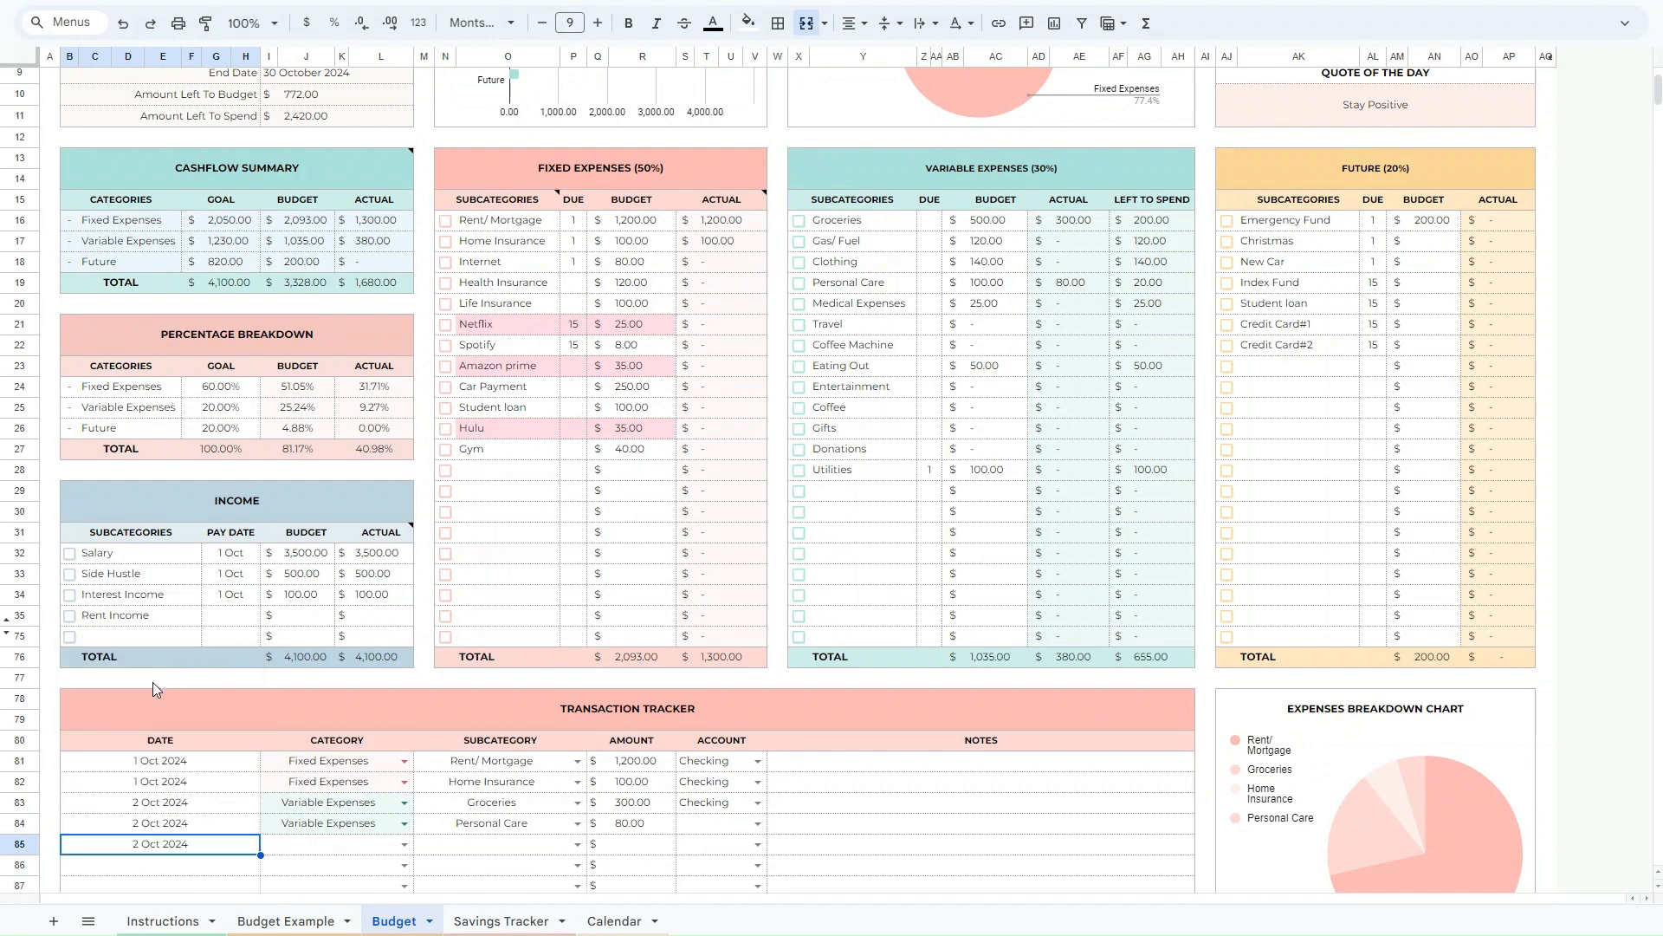
{"action": "left_click", "coordinate": [403, 844]}
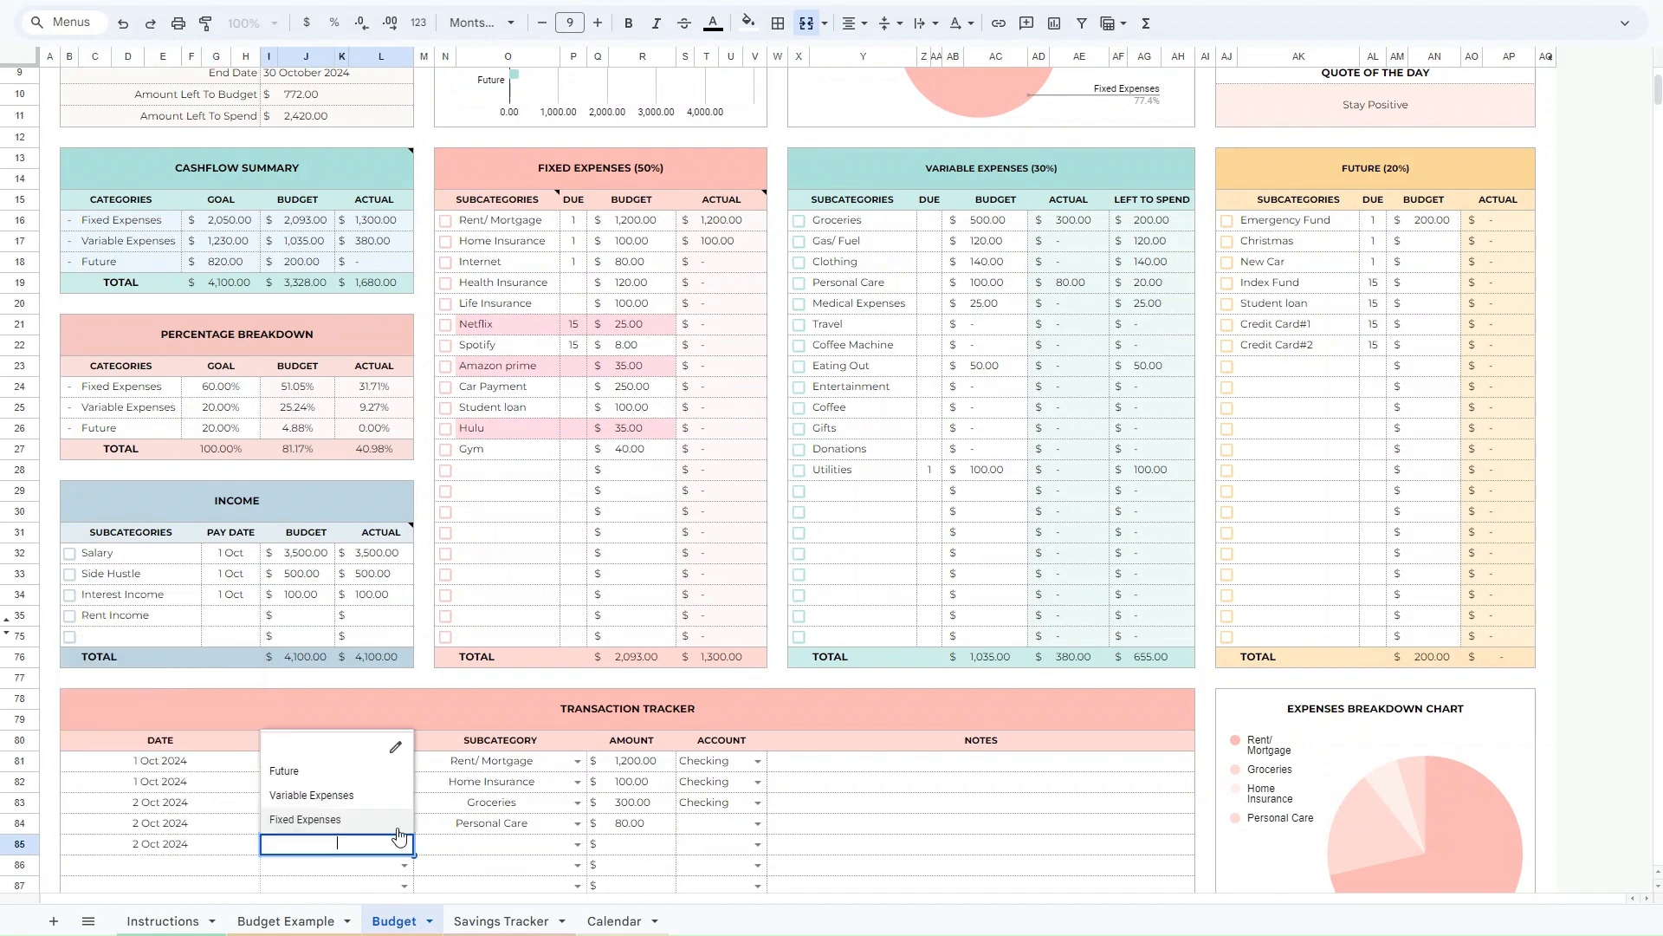
{"action": "left_click", "coordinate": [311, 796]}
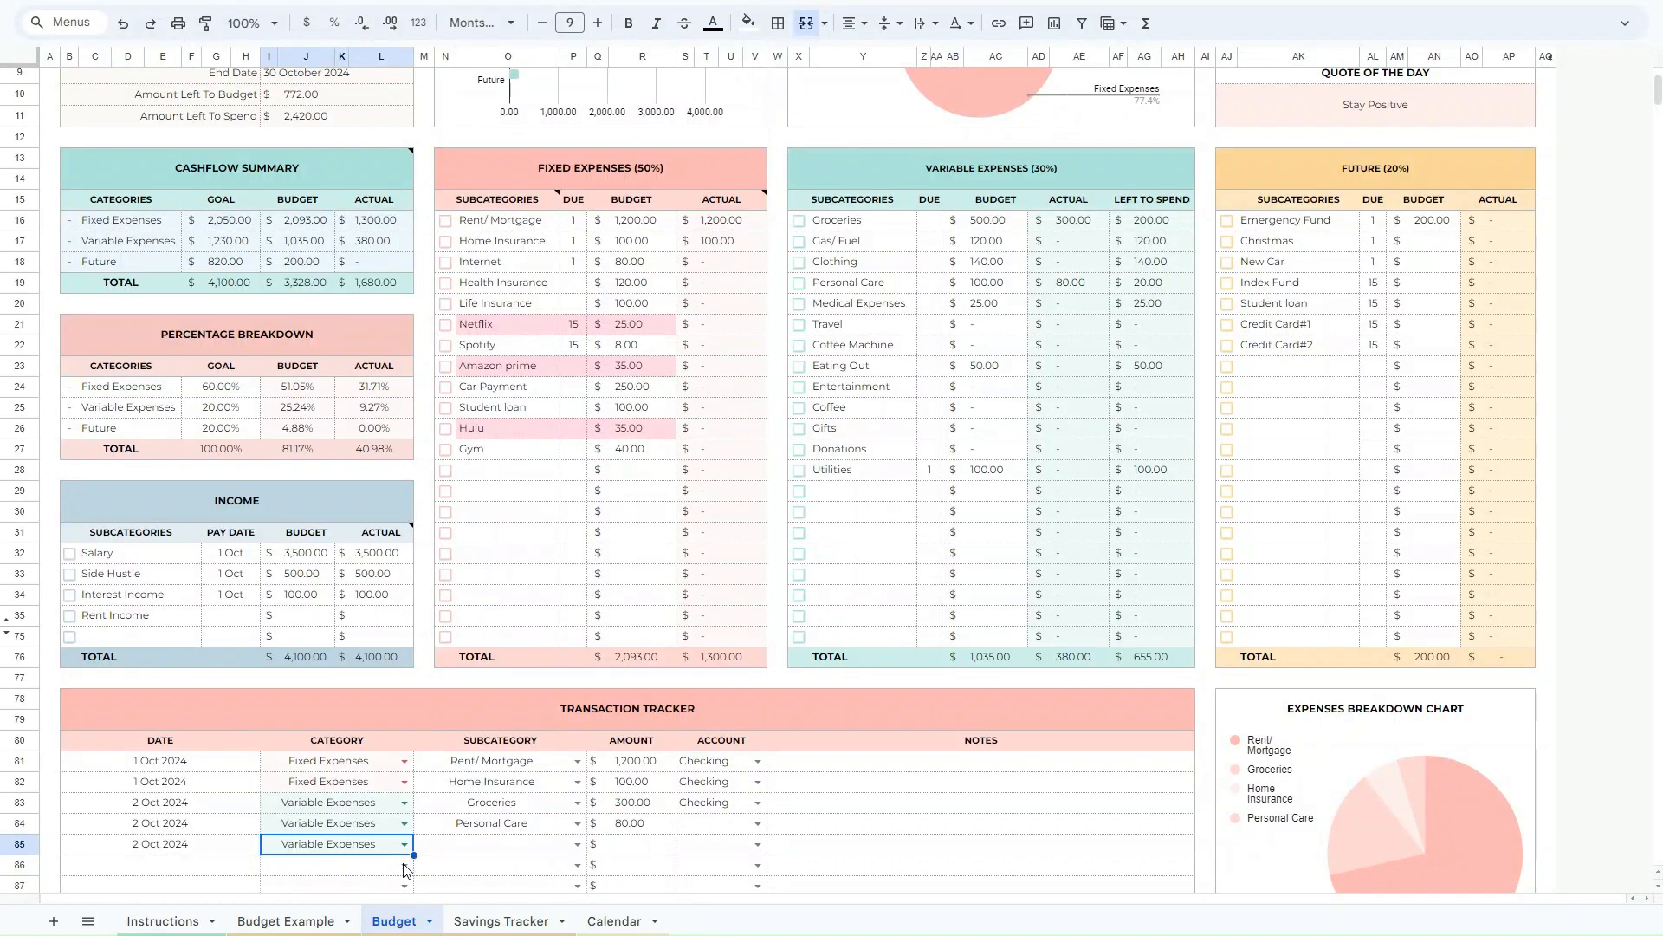
{"action": "left_click", "coordinate": [575, 846]}
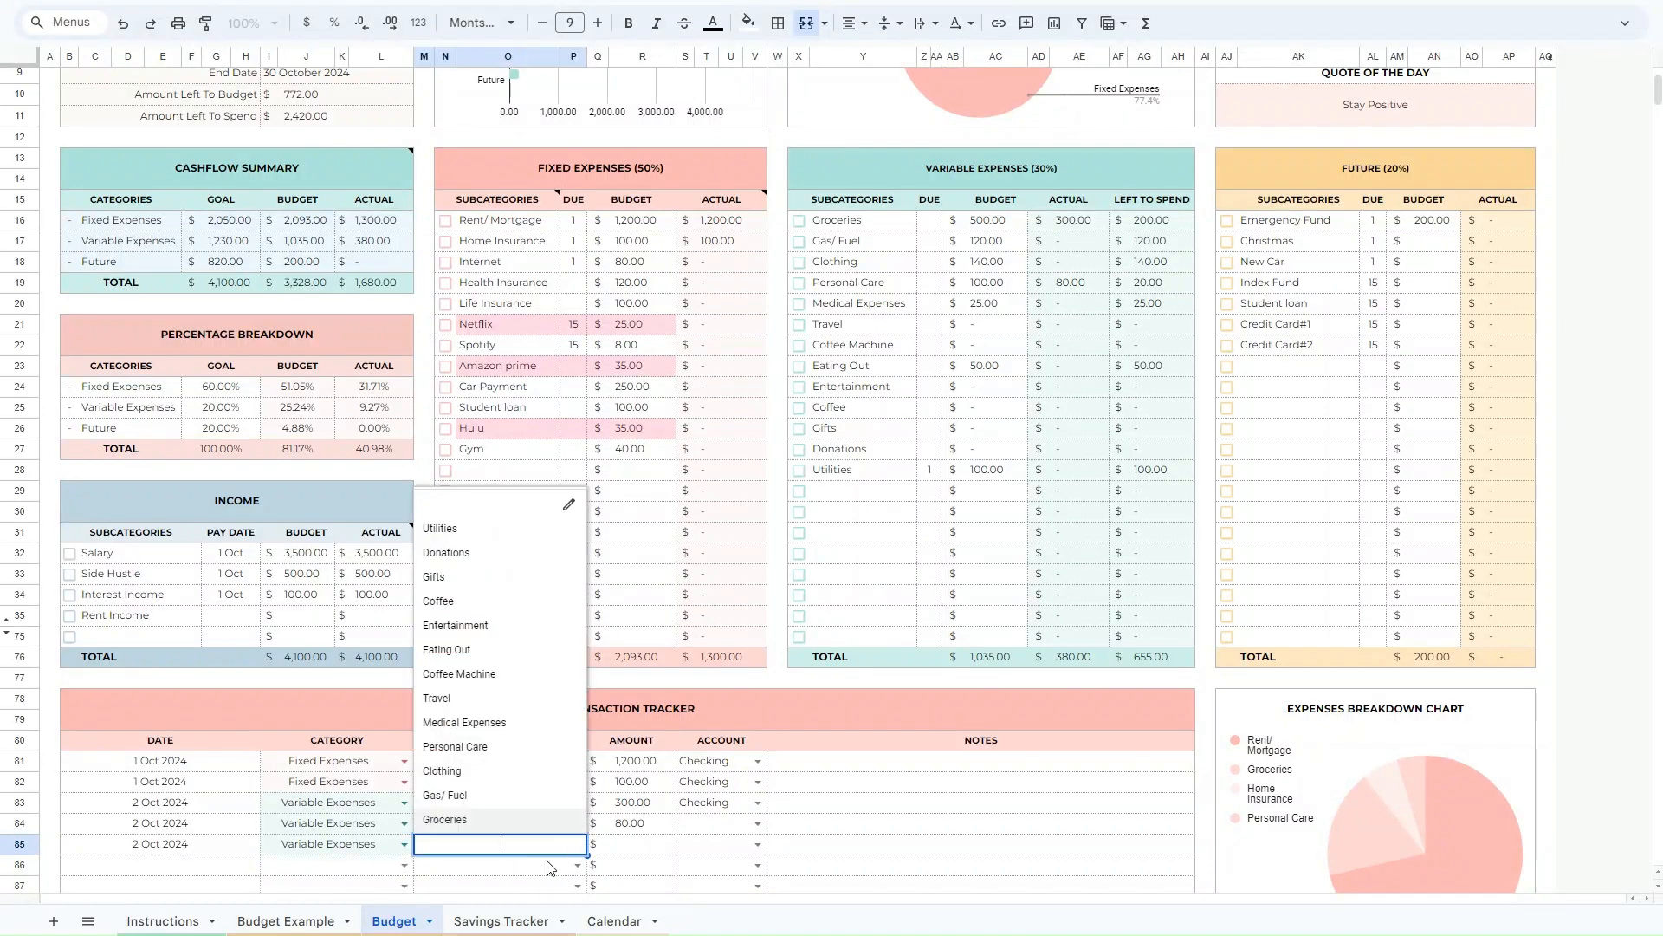
{"action": "left_click", "coordinate": [491, 821]}
{"action": "left_click", "coordinate": [655, 845]}
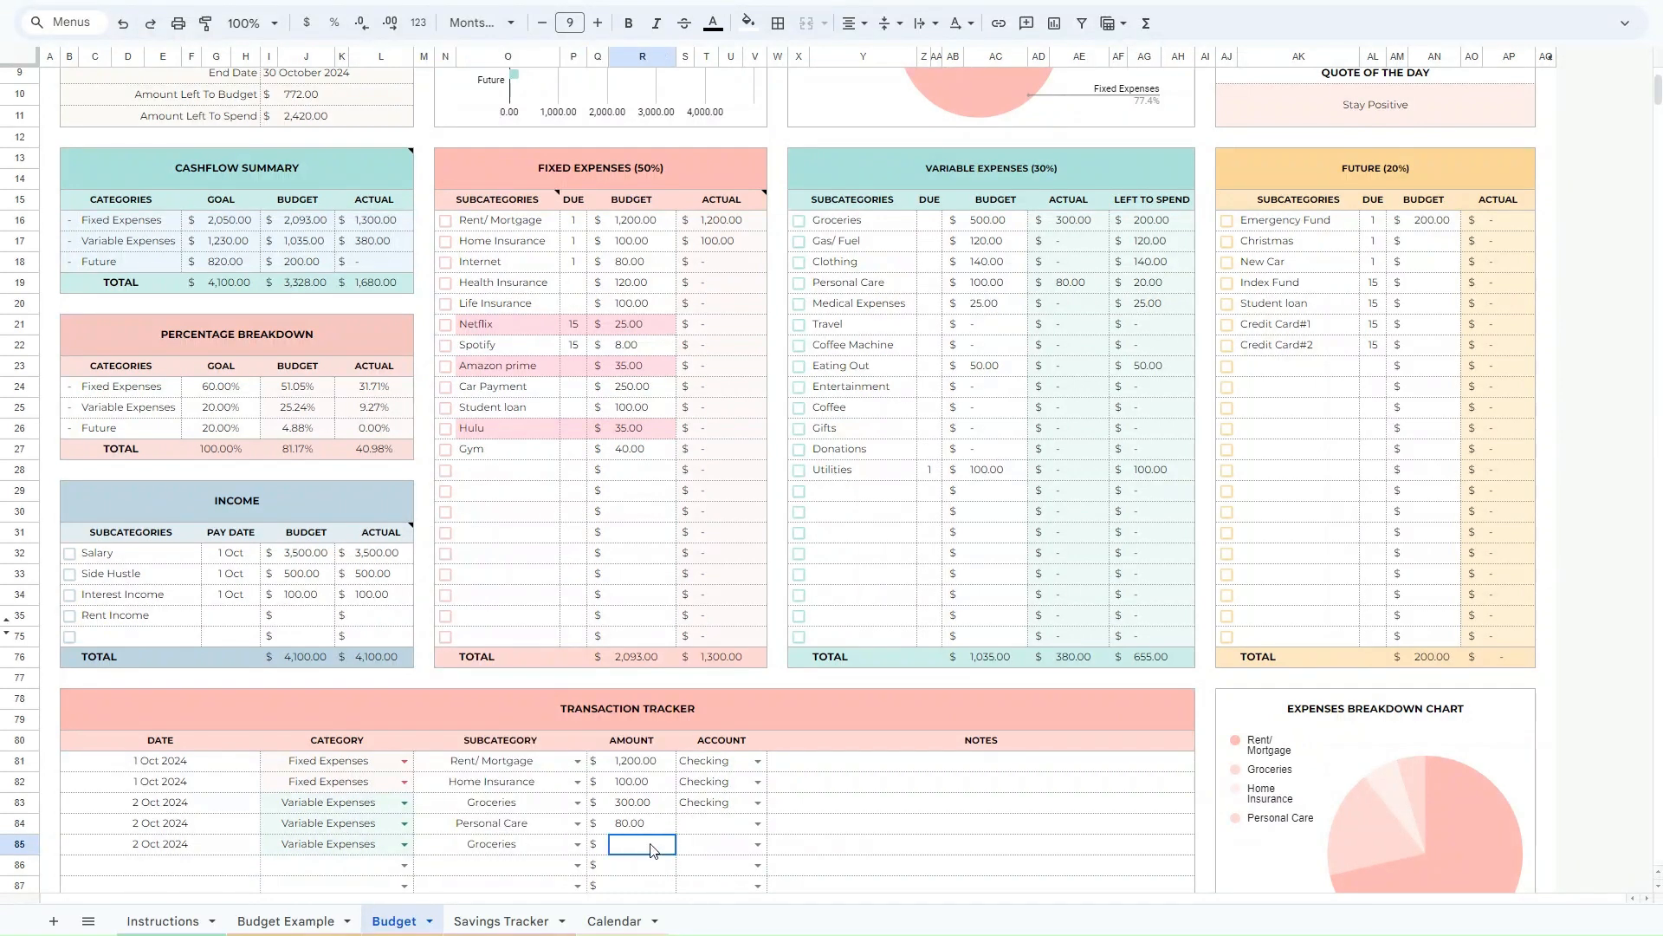
{"action": "type", "text": "100"}
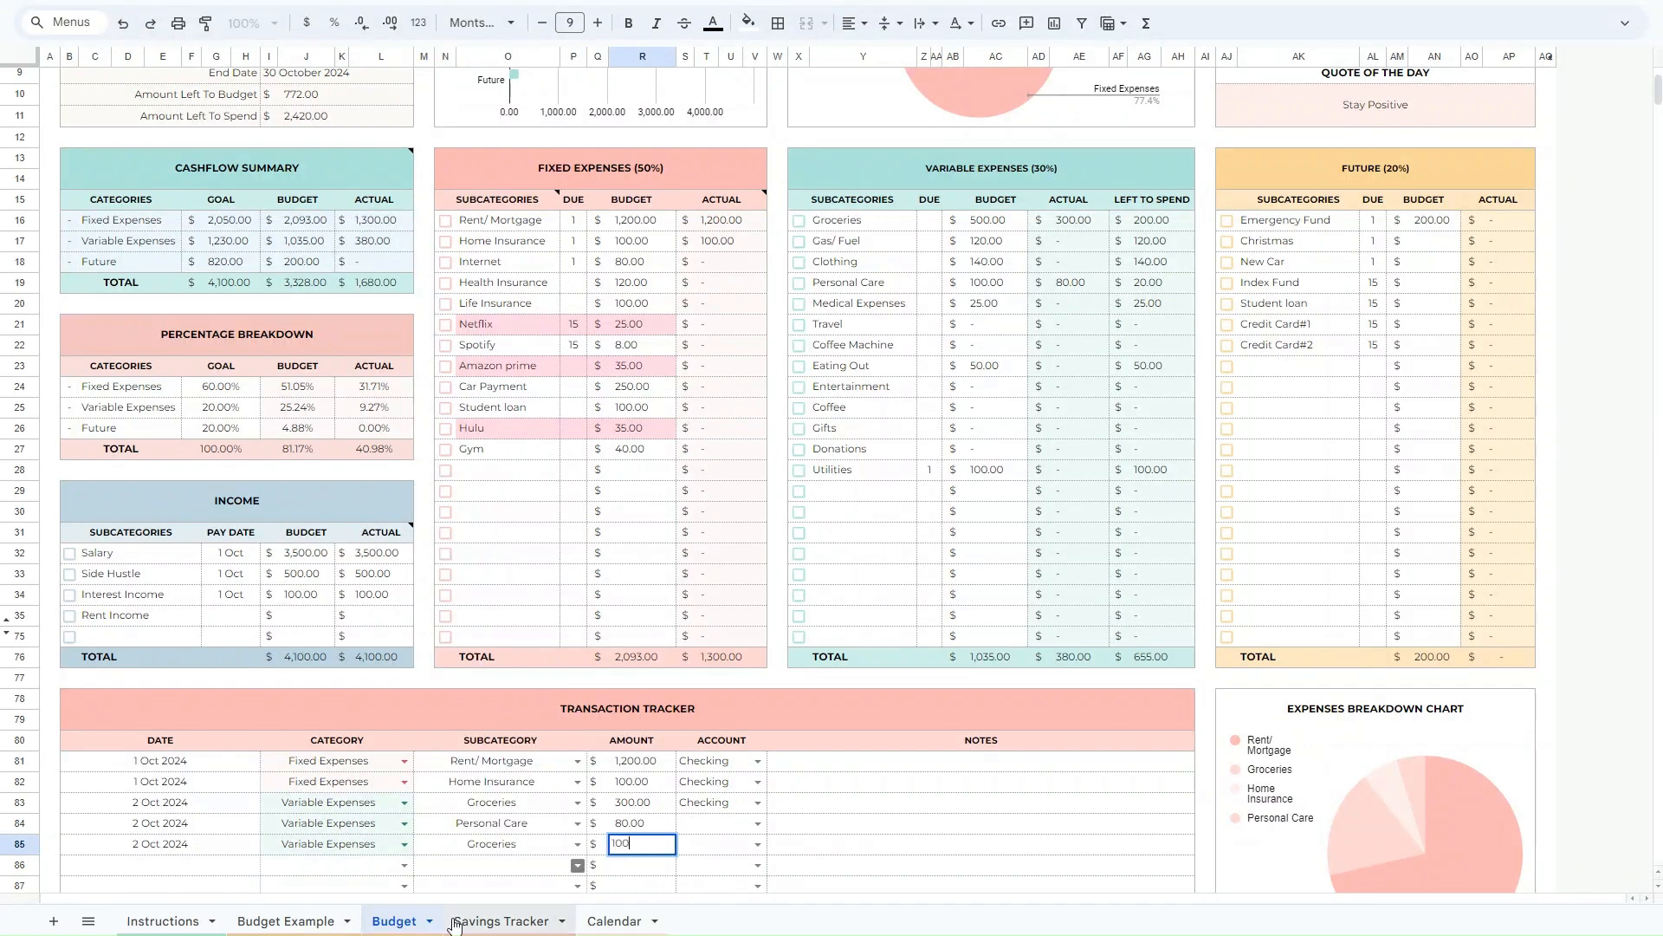
{"action": "key", "text": "Return"}
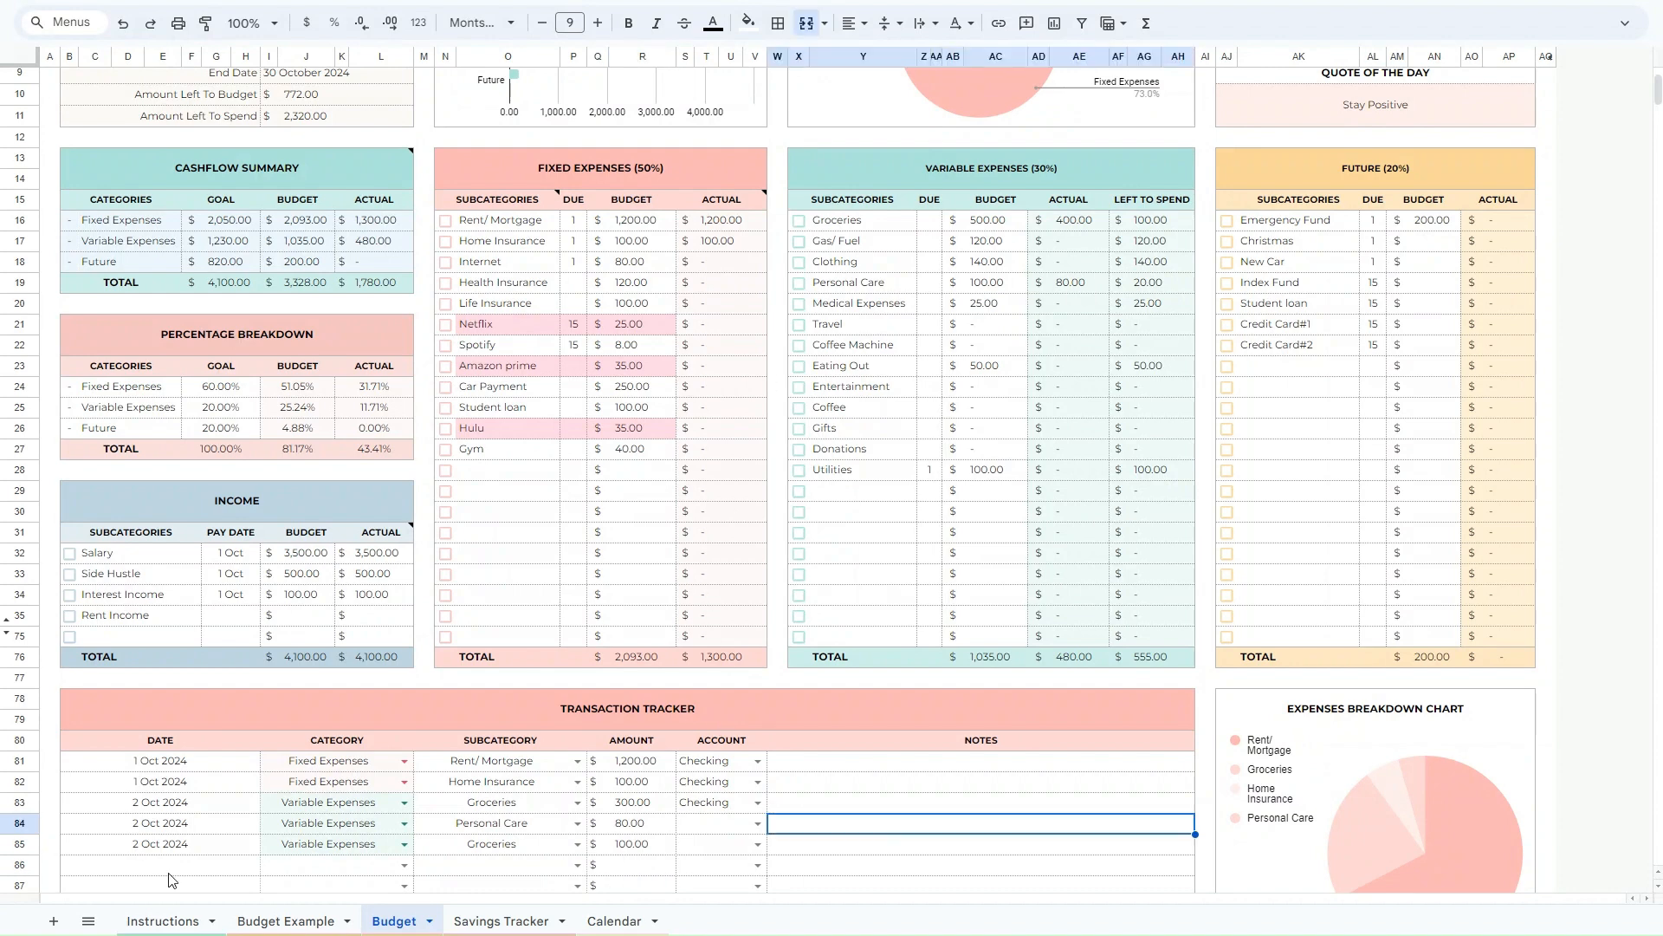
Record a transaction in row 86 of the Transaction Tracker: 2 Oct 2024, Variable Expenses, Groceries, amount 50.
{"action": "double_click", "coordinate": [167, 875]}
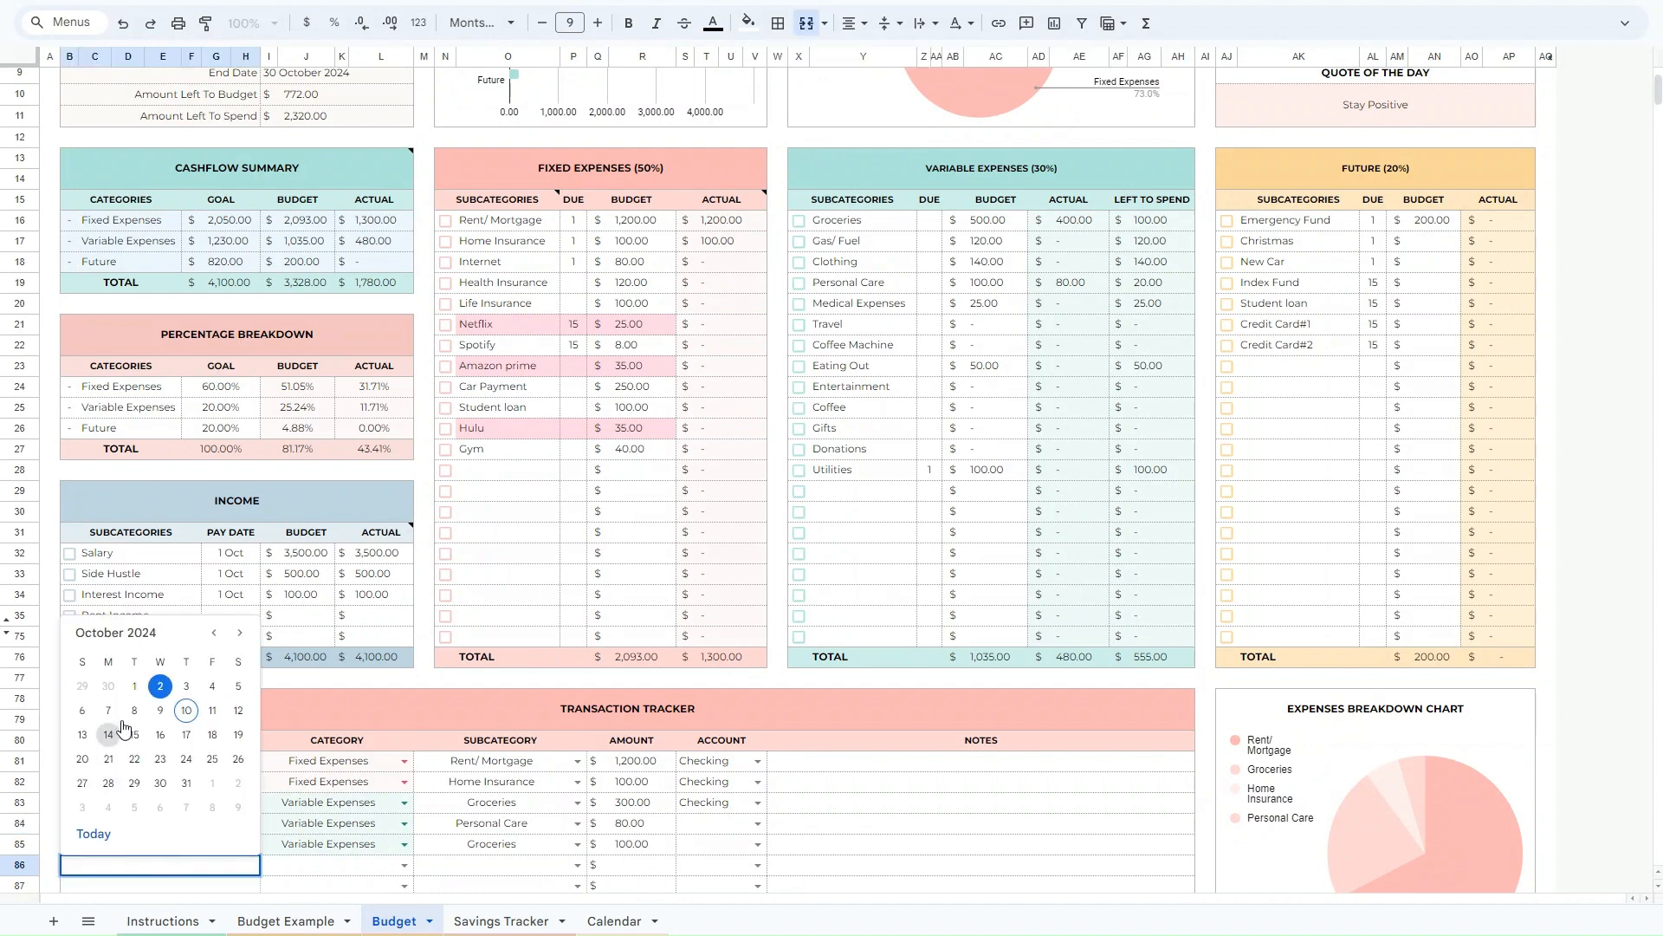
{"action": "left_click", "coordinate": [160, 686]}
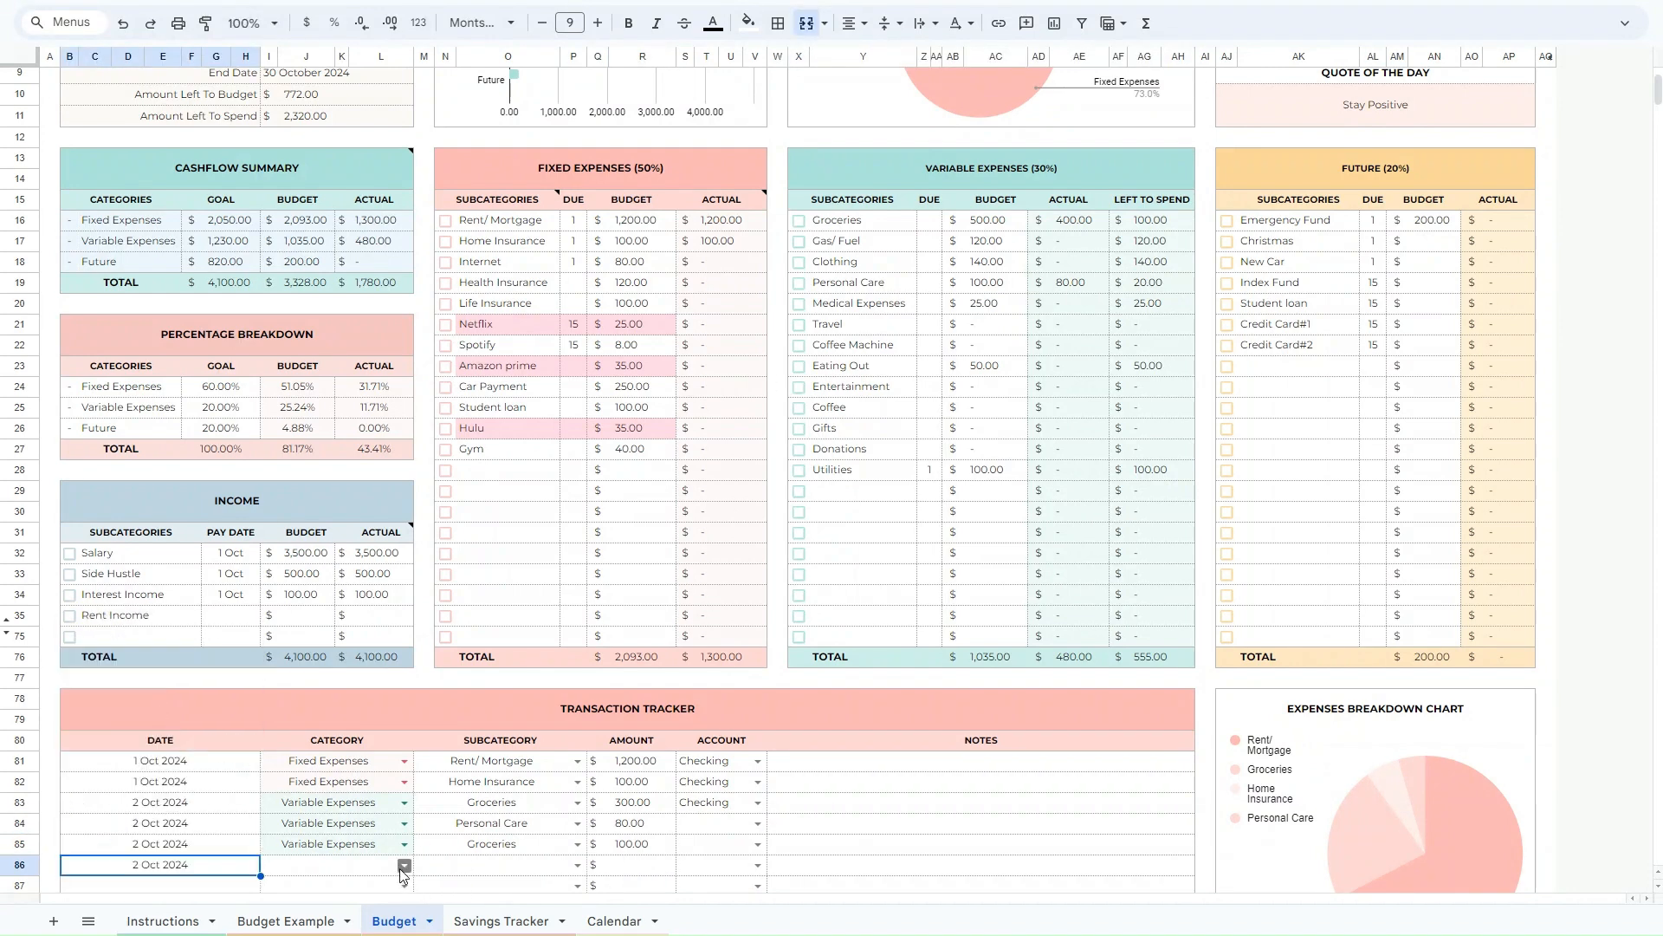
{"action": "double_click", "coordinate": [360, 866]}
{"action": "left_click", "coordinate": [299, 817]}
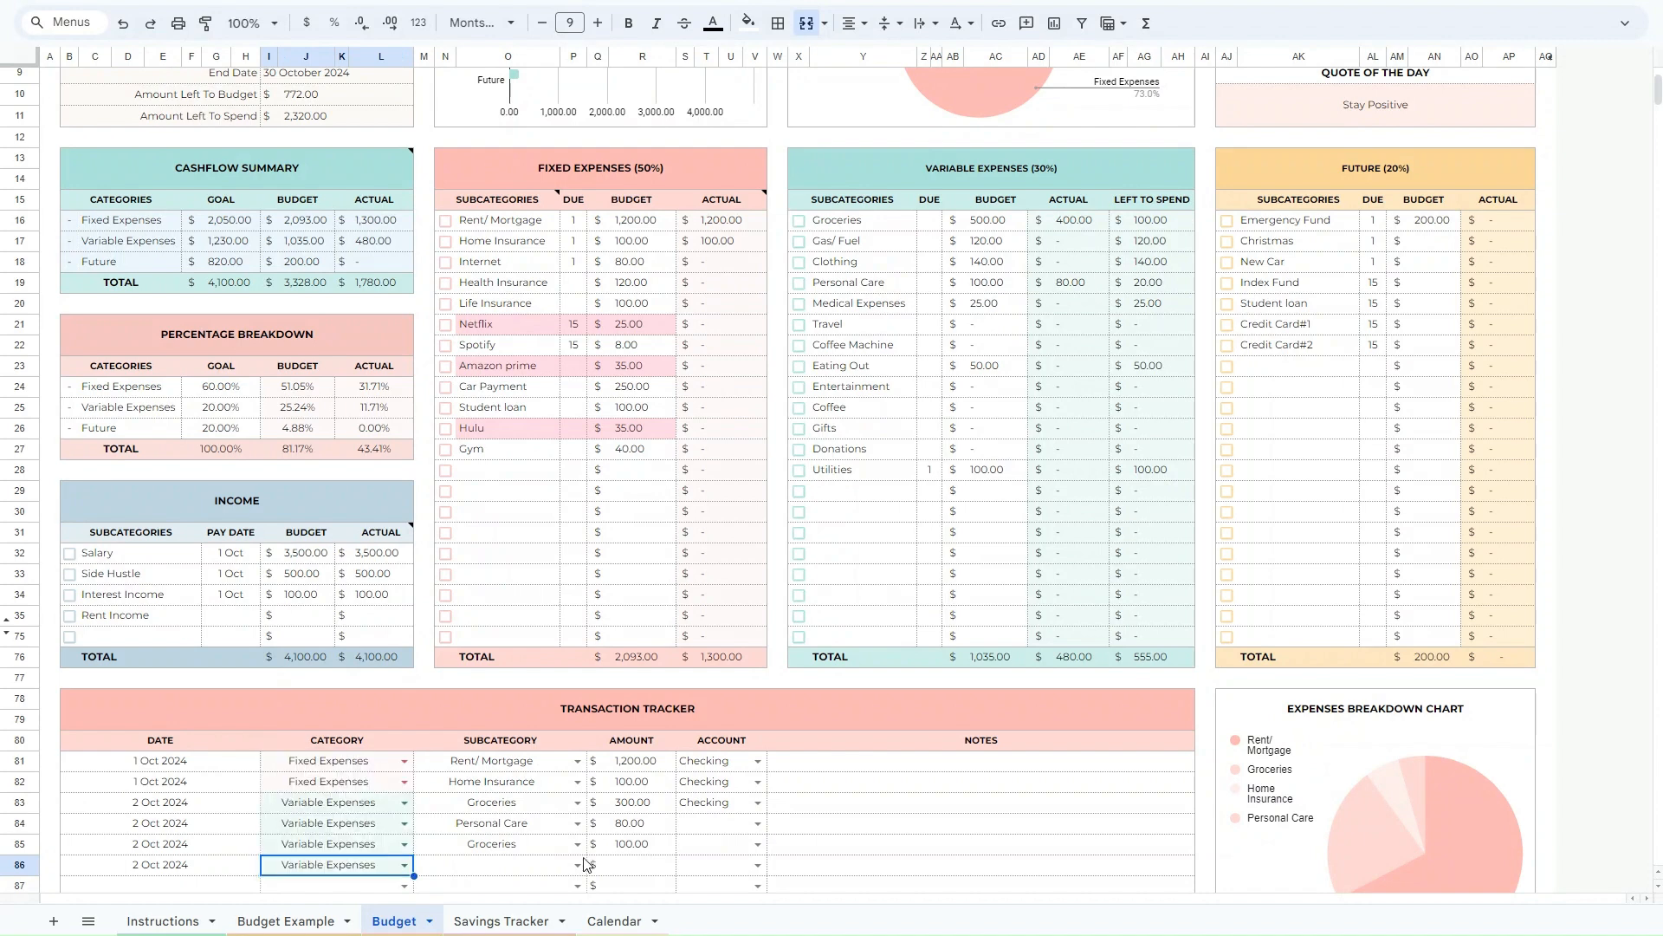
{"action": "left_click", "coordinate": [578, 866]}
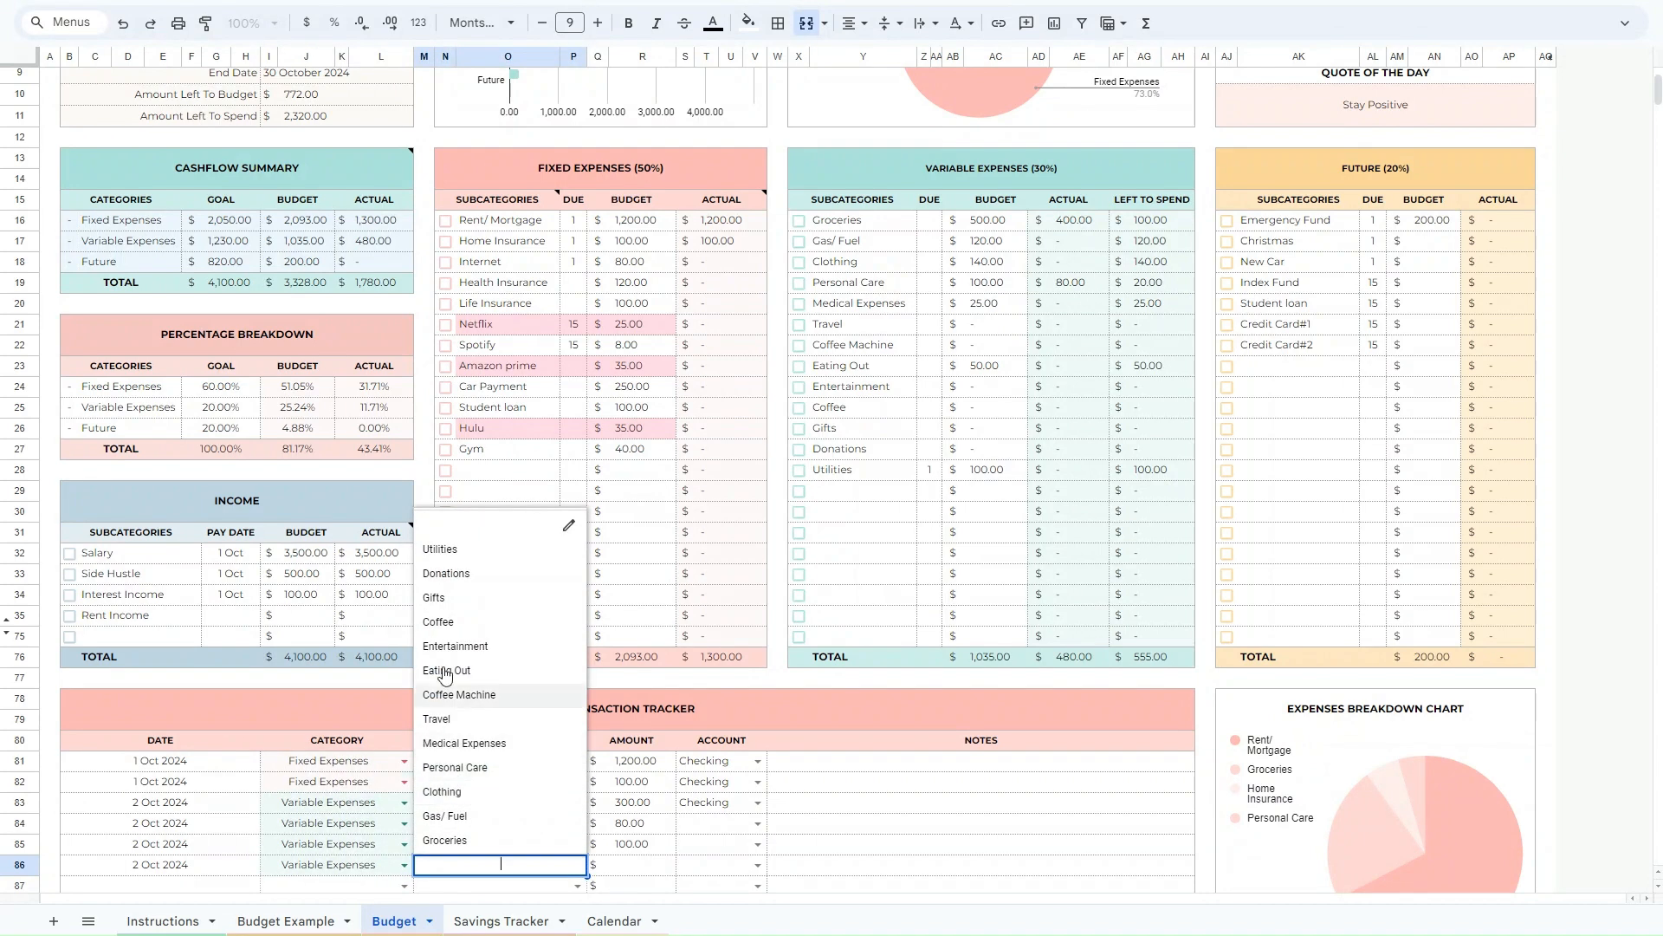
{"action": "left_click", "coordinate": [461, 842]}
{"action": "left_click", "coordinate": [652, 873]}
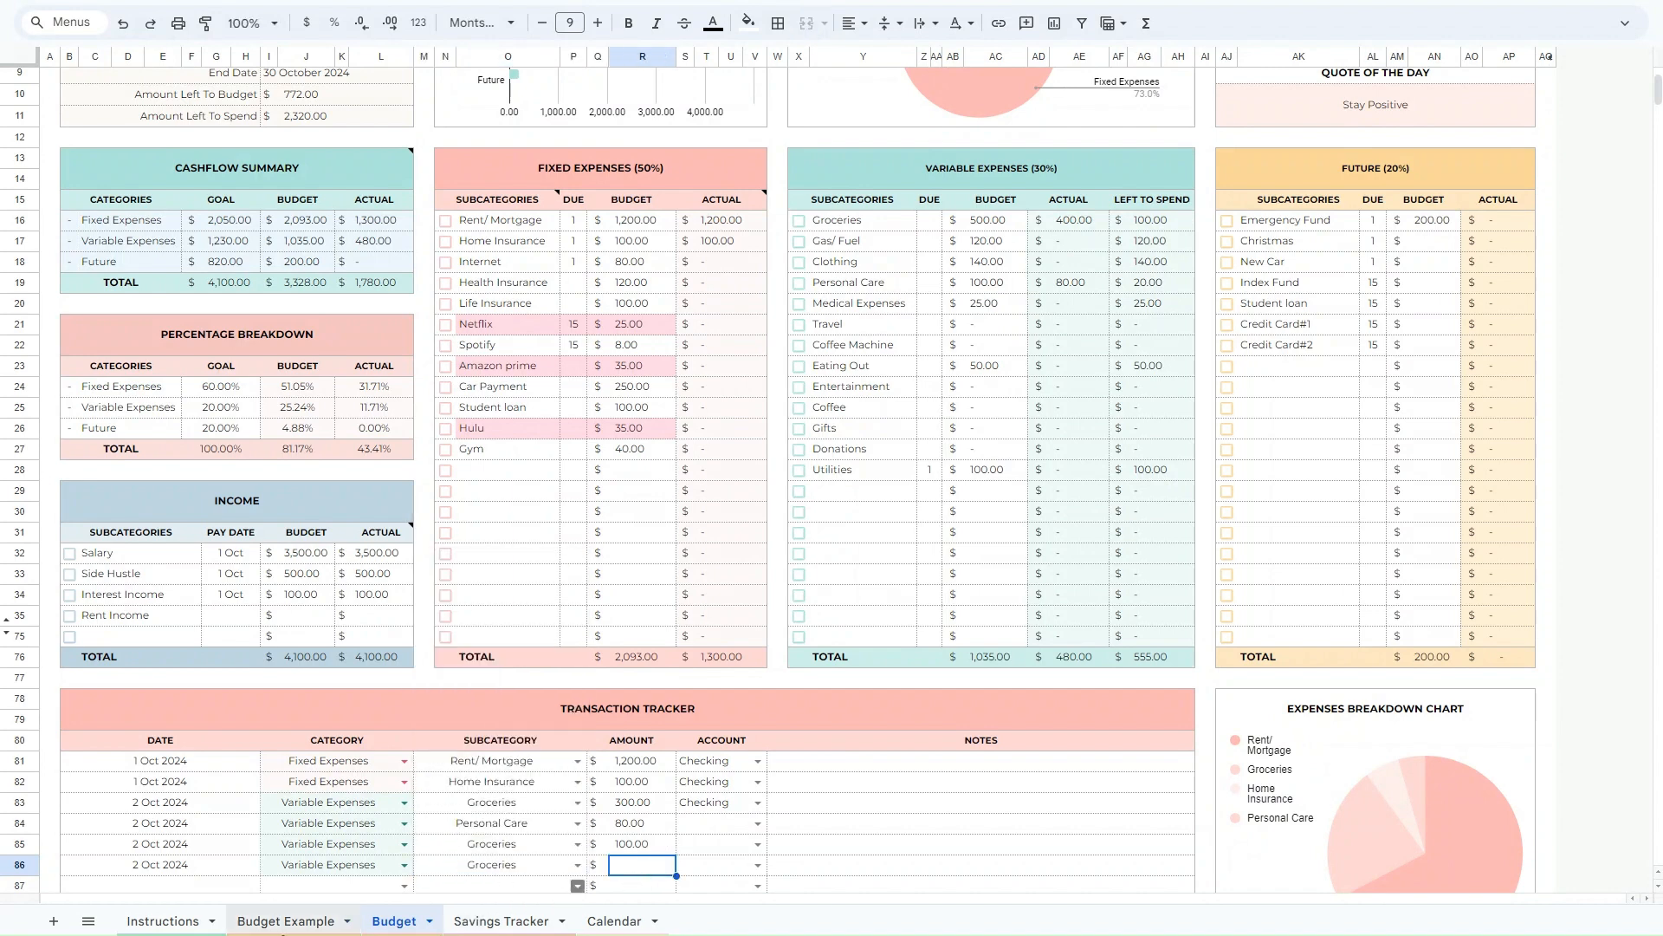
{"action": "type", "text": "50"}
{"action": "key", "text": "Return"}
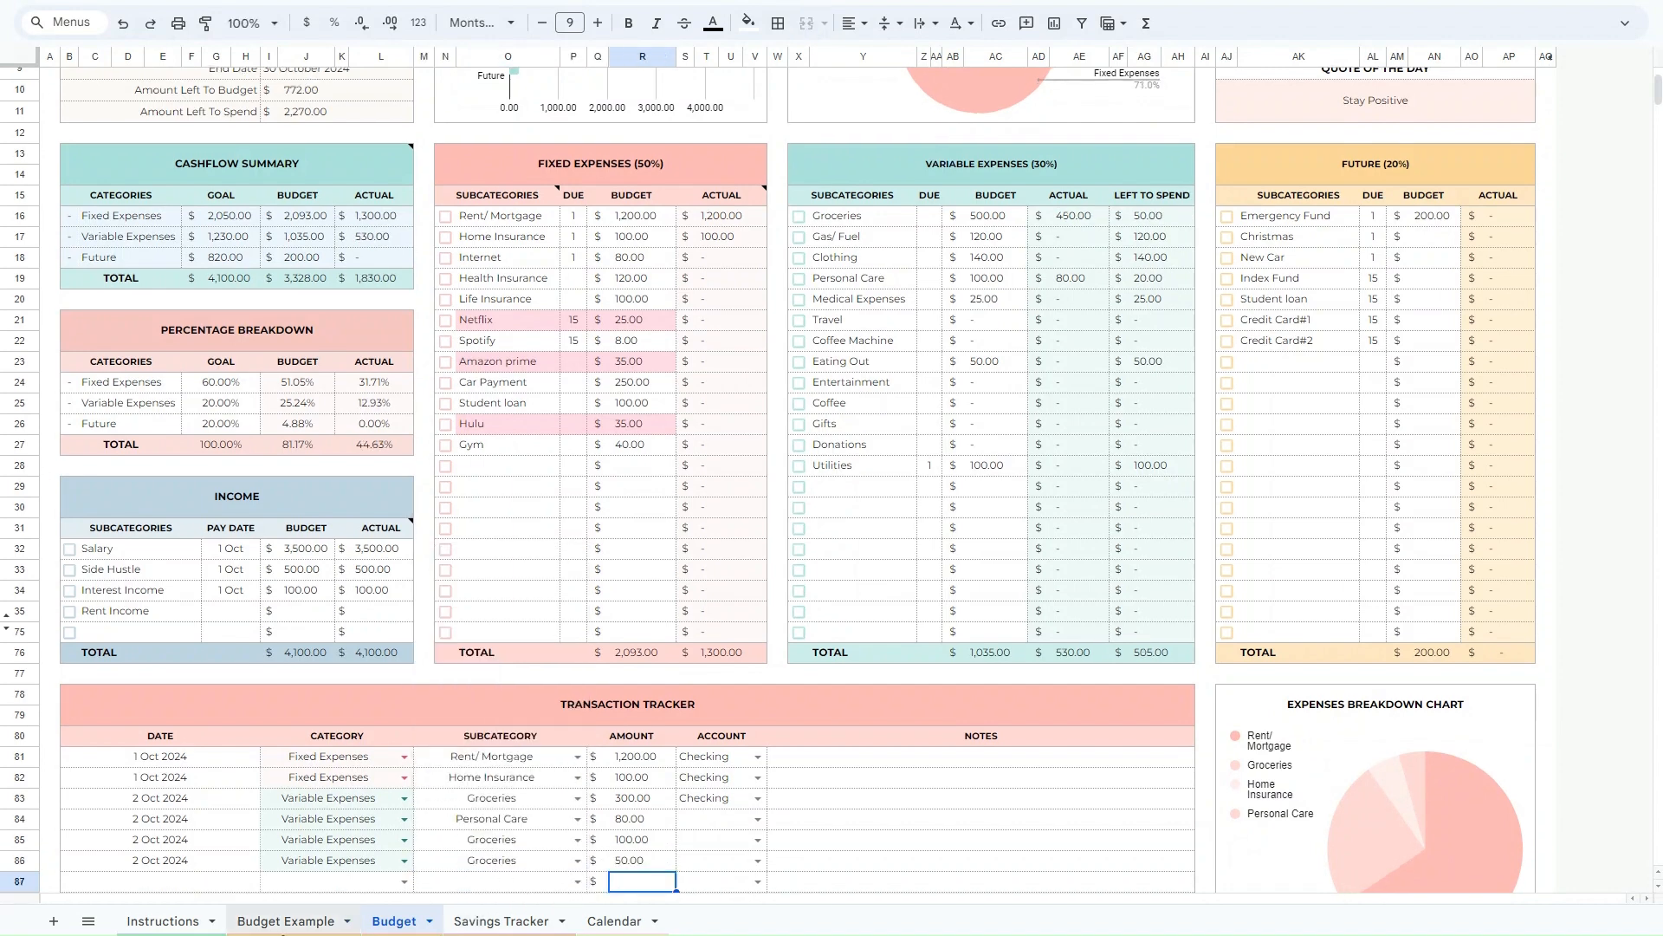
Select the three Groceries transactions in the Transaction Tracker together to review their entries.
{"action": "left_click", "coordinate": [871, 842]}
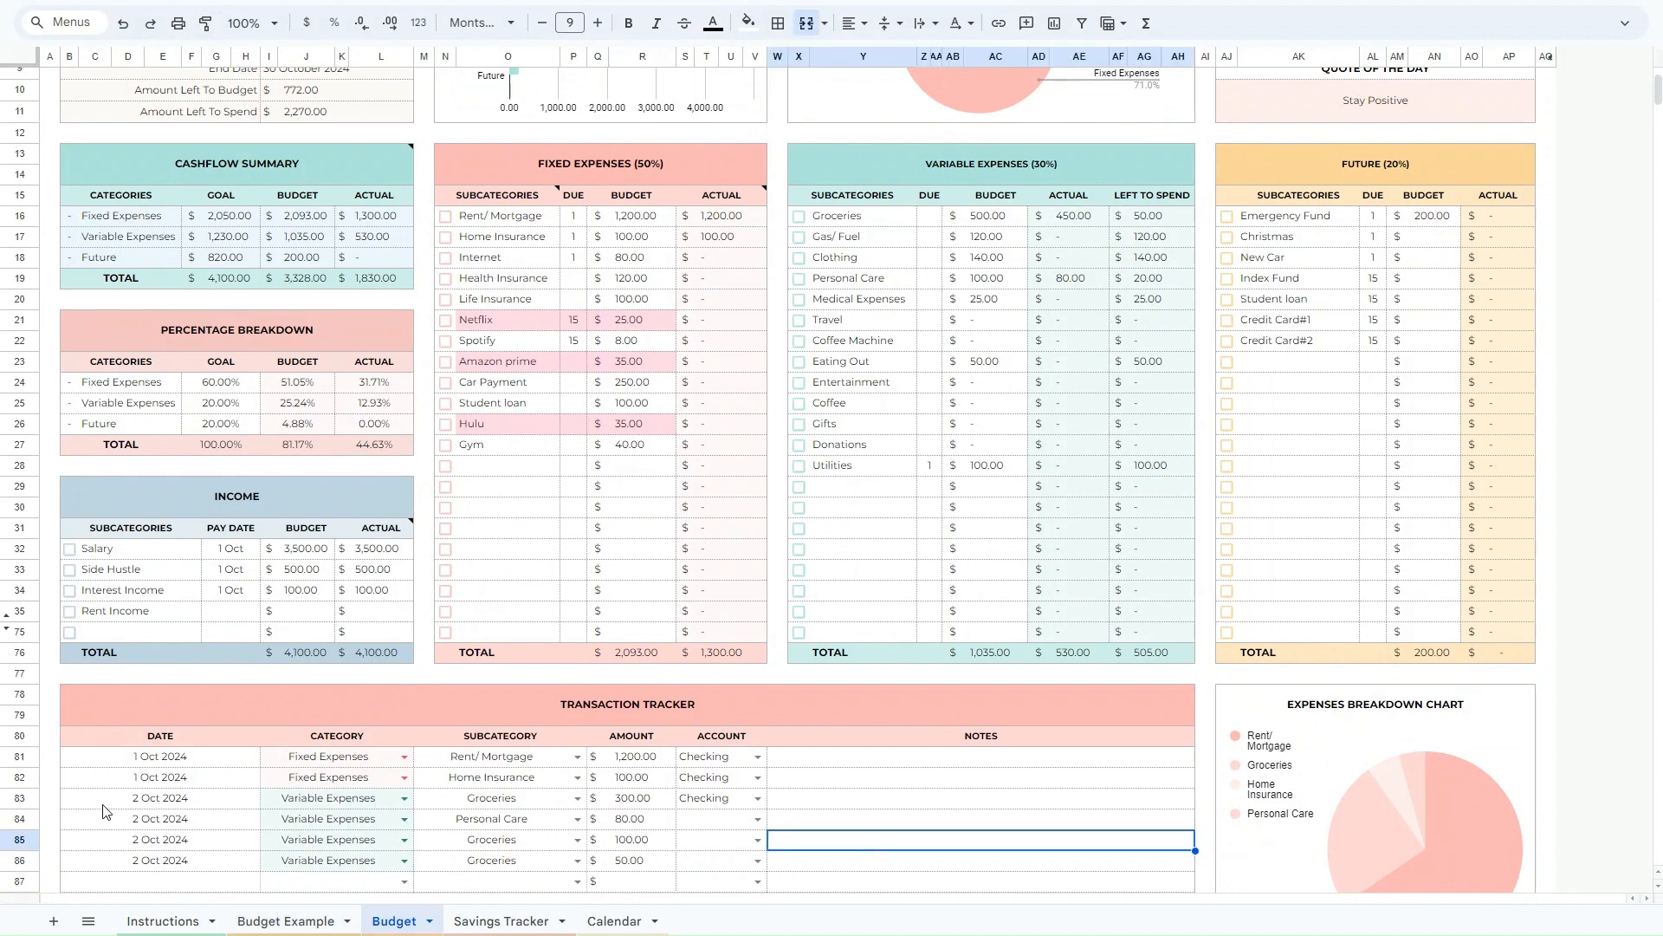
{"action": "left_click_drag", "start_coordinate": [108, 801], "coordinate": [629, 806]}
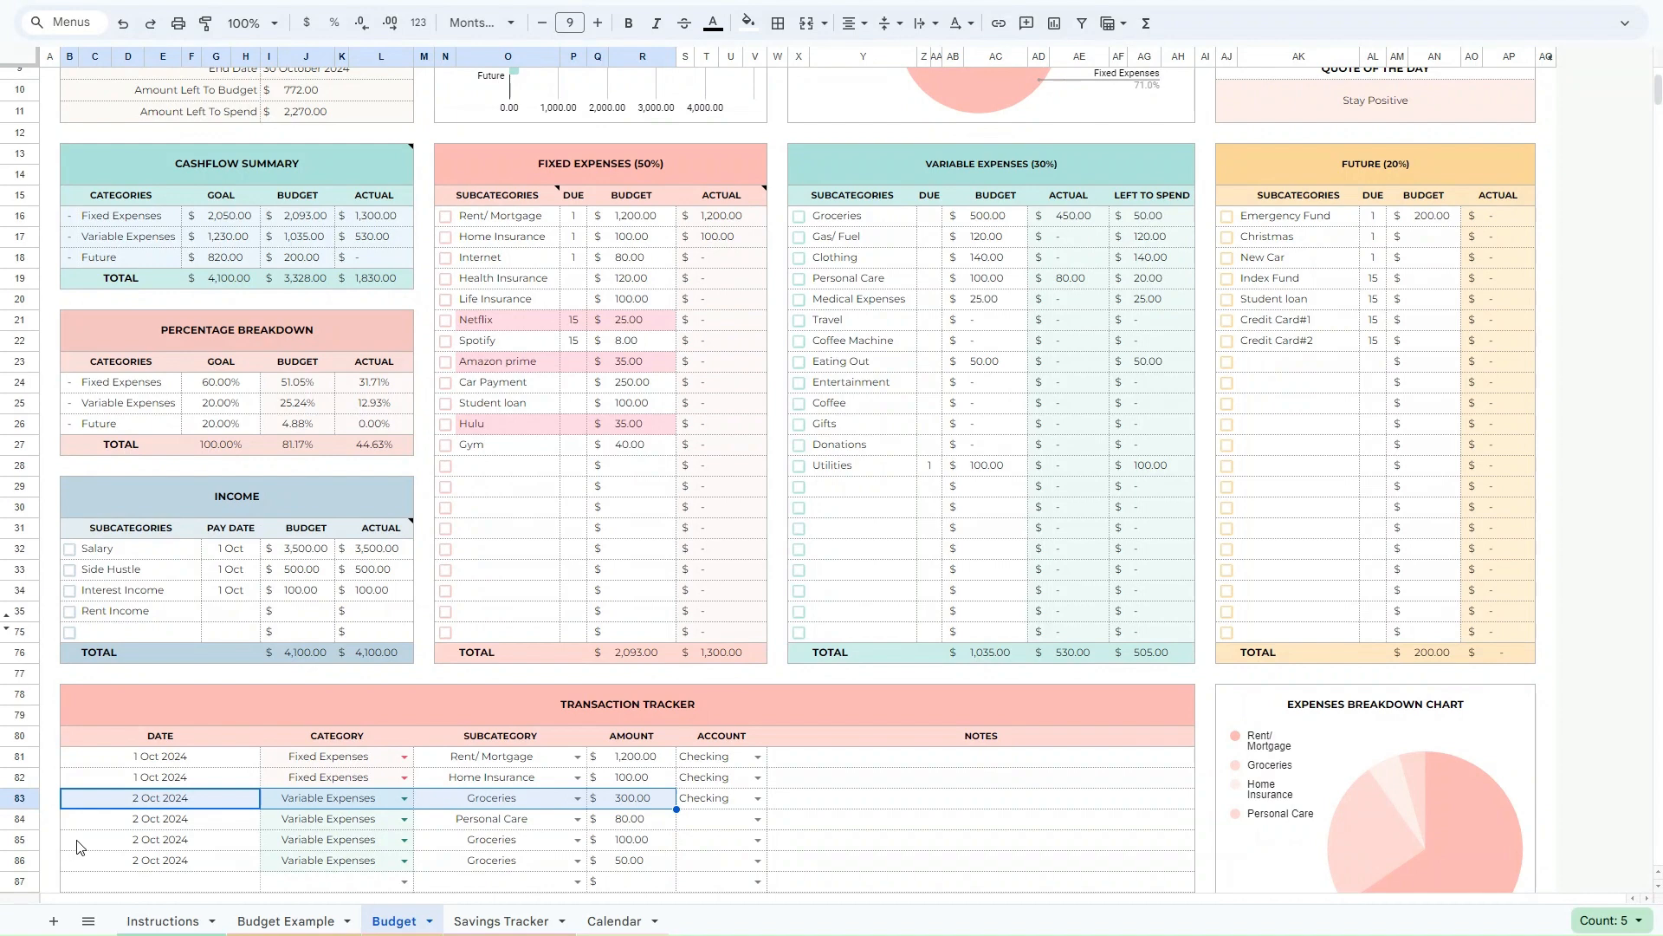
{"action": "left_click_drag", "start_coordinate": [80, 847], "coordinate": [648, 852]}
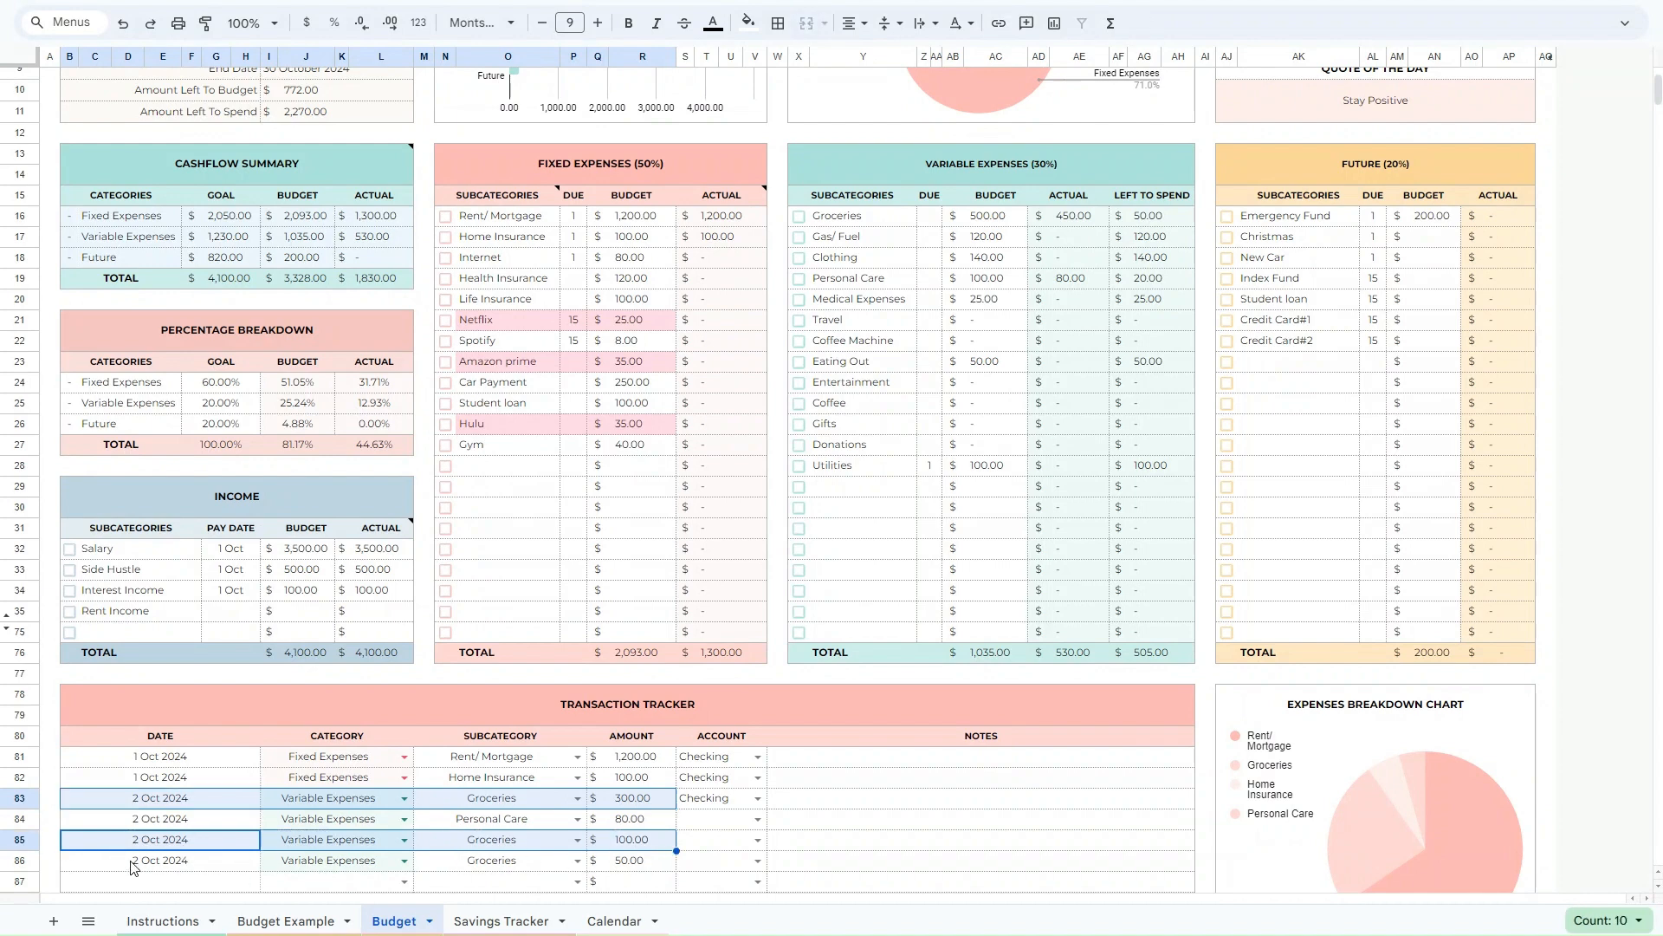
{"action": "left_click_drag", "start_coordinate": [131, 863], "coordinate": [648, 866]}
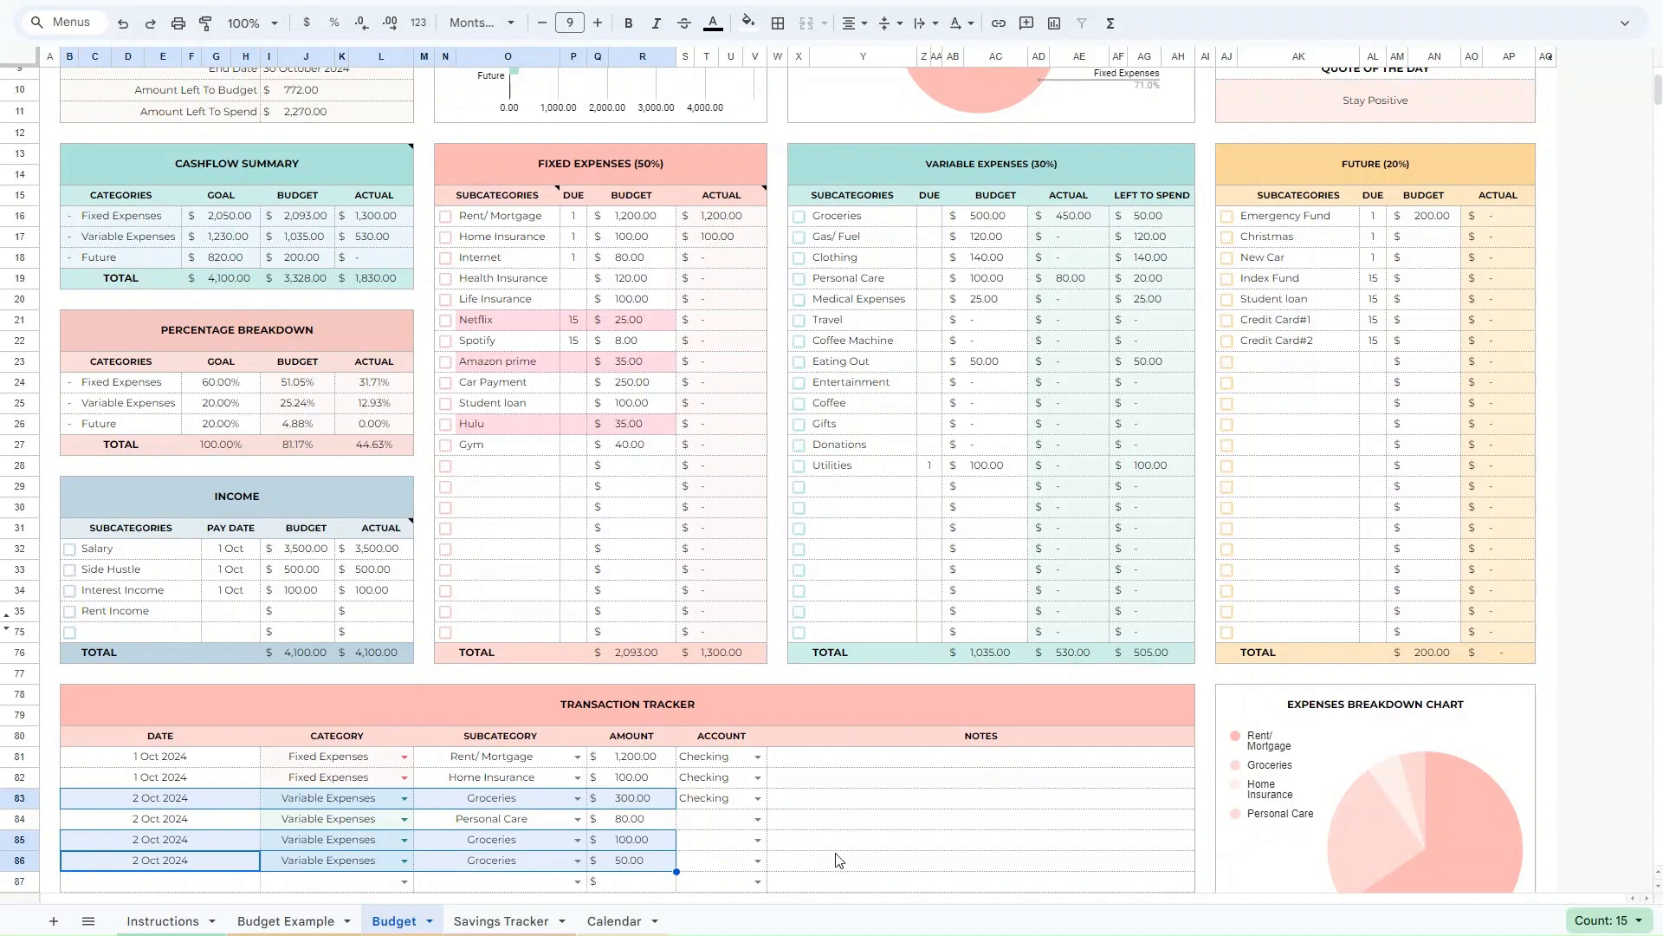
Review the Groceries row and the actual and left-to-spend amounts under Variable Expenses, and mark Groceries as checked.
{"action": "left_click", "coordinate": [884, 528]}
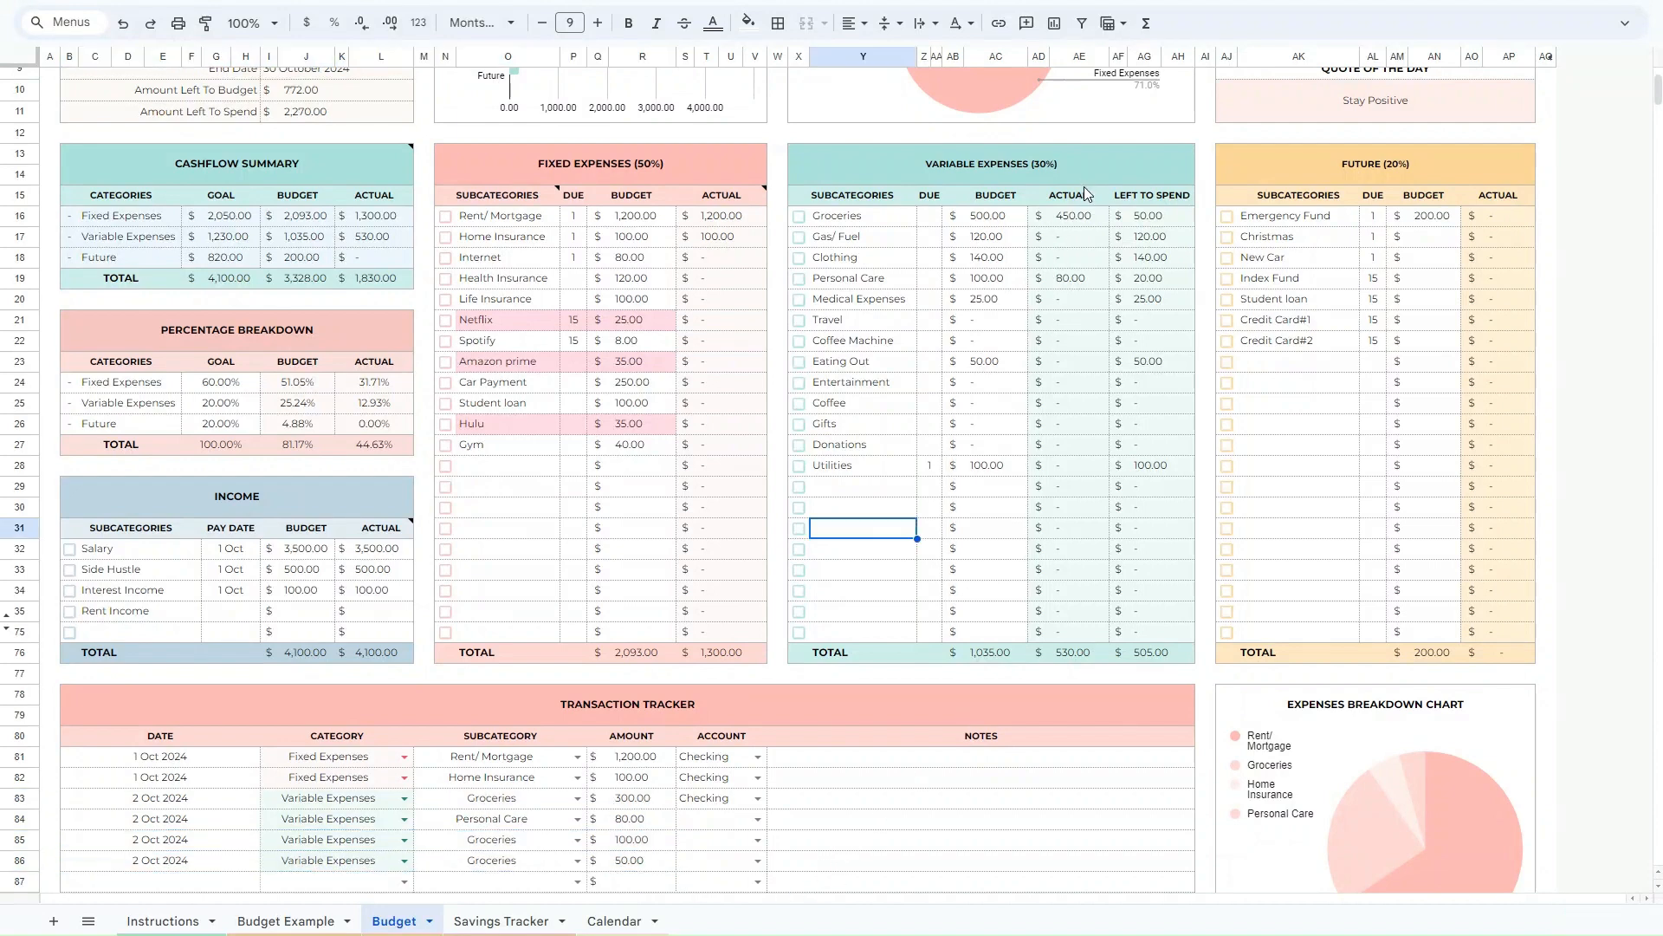
{"action": "left_click_drag", "start_coordinate": [1083, 189], "coordinate": [1074, 329]}
{"action": "left_click_drag", "start_coordinate": [867, 218], "coordinate": [1130, 222]}
{"action": "left_click_drag", "start_coordinate": [1102, 165], "coordinate": [1081, 576]}
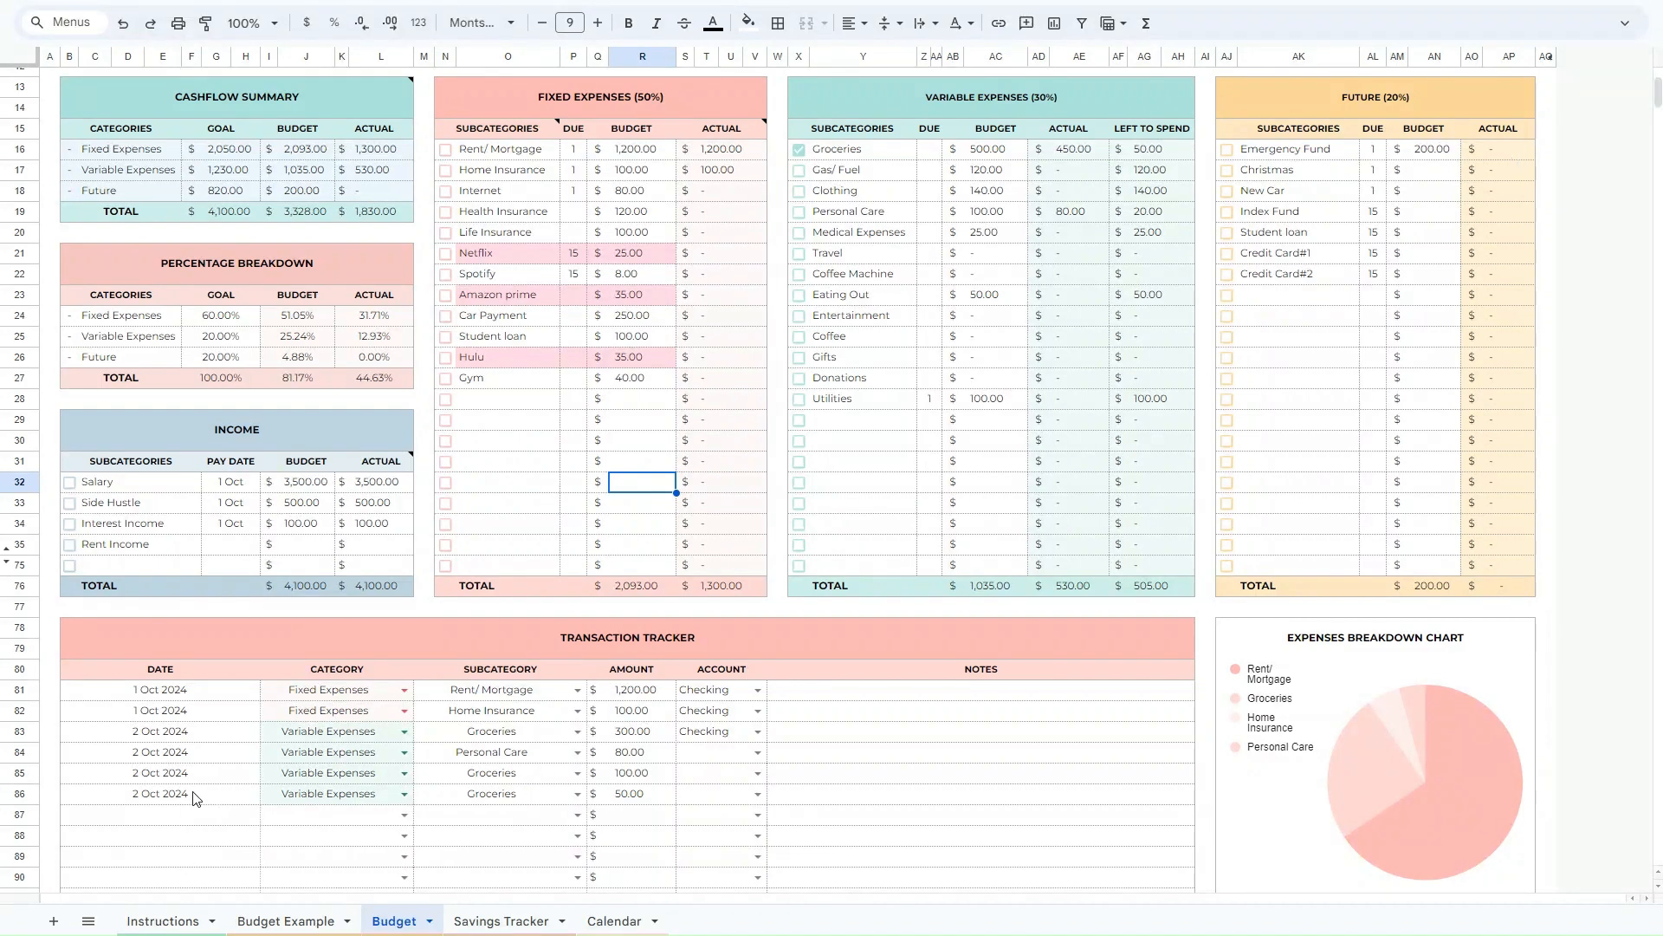
Record a transaction in row 87 of the Transaction Tracker: 2 Oct 2024, Future, Emergency Fund, amount 200.
{"action": "double_click", "coordinate": [173, 821]}
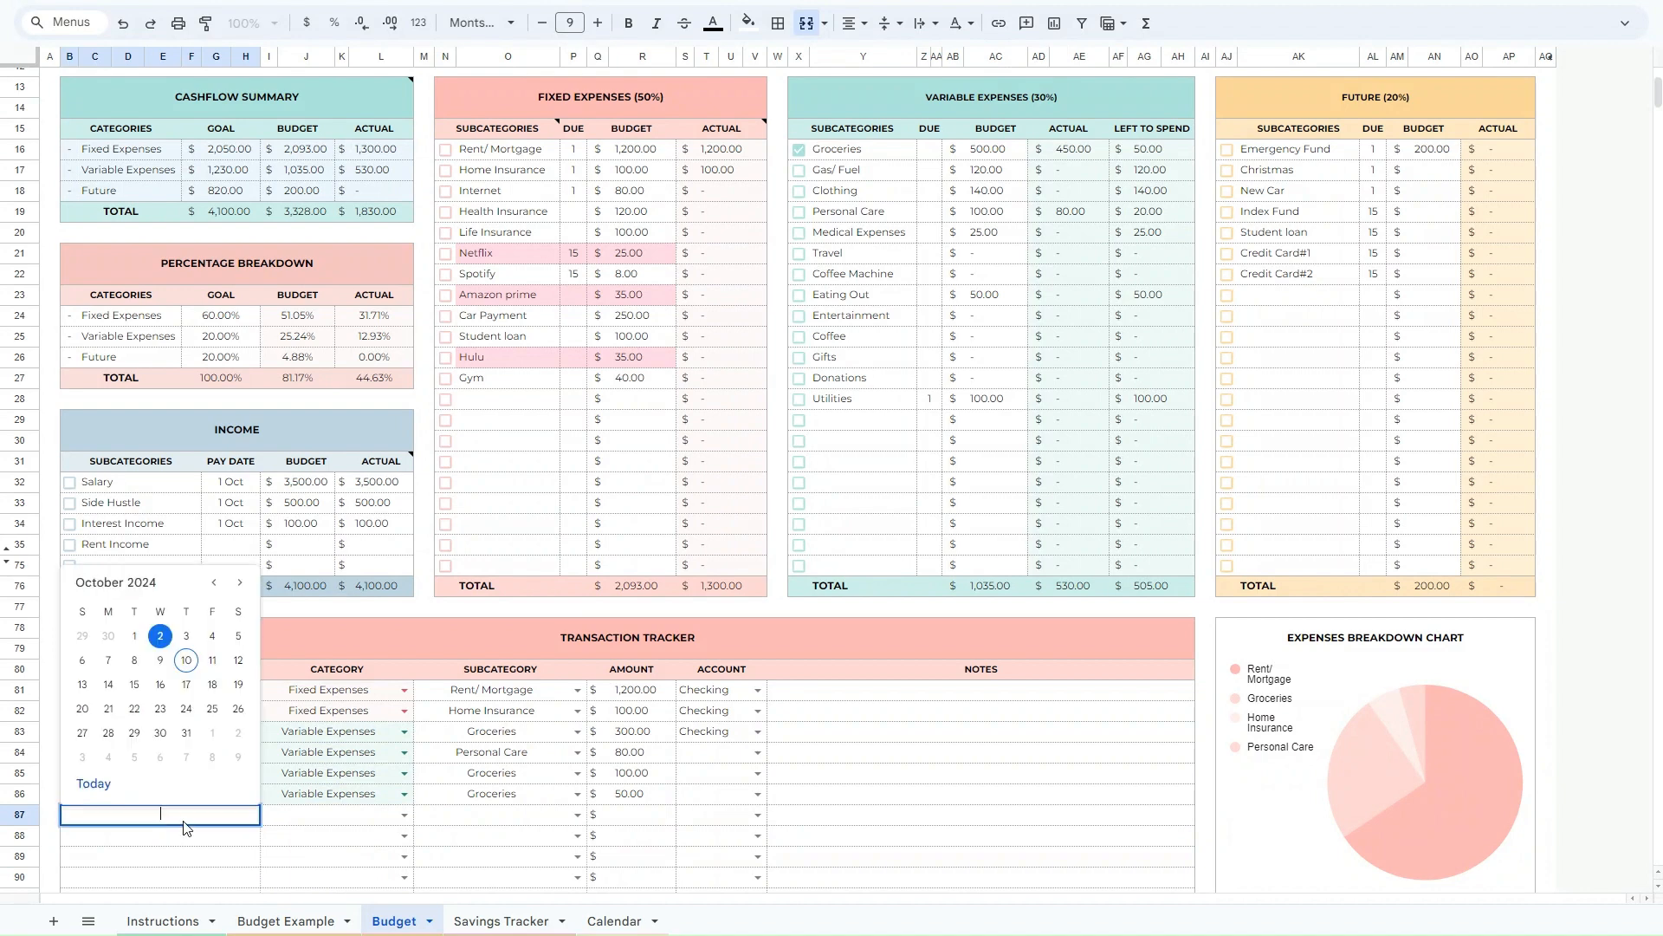
{"action": "left_click", "coordinate": [161, 636]}
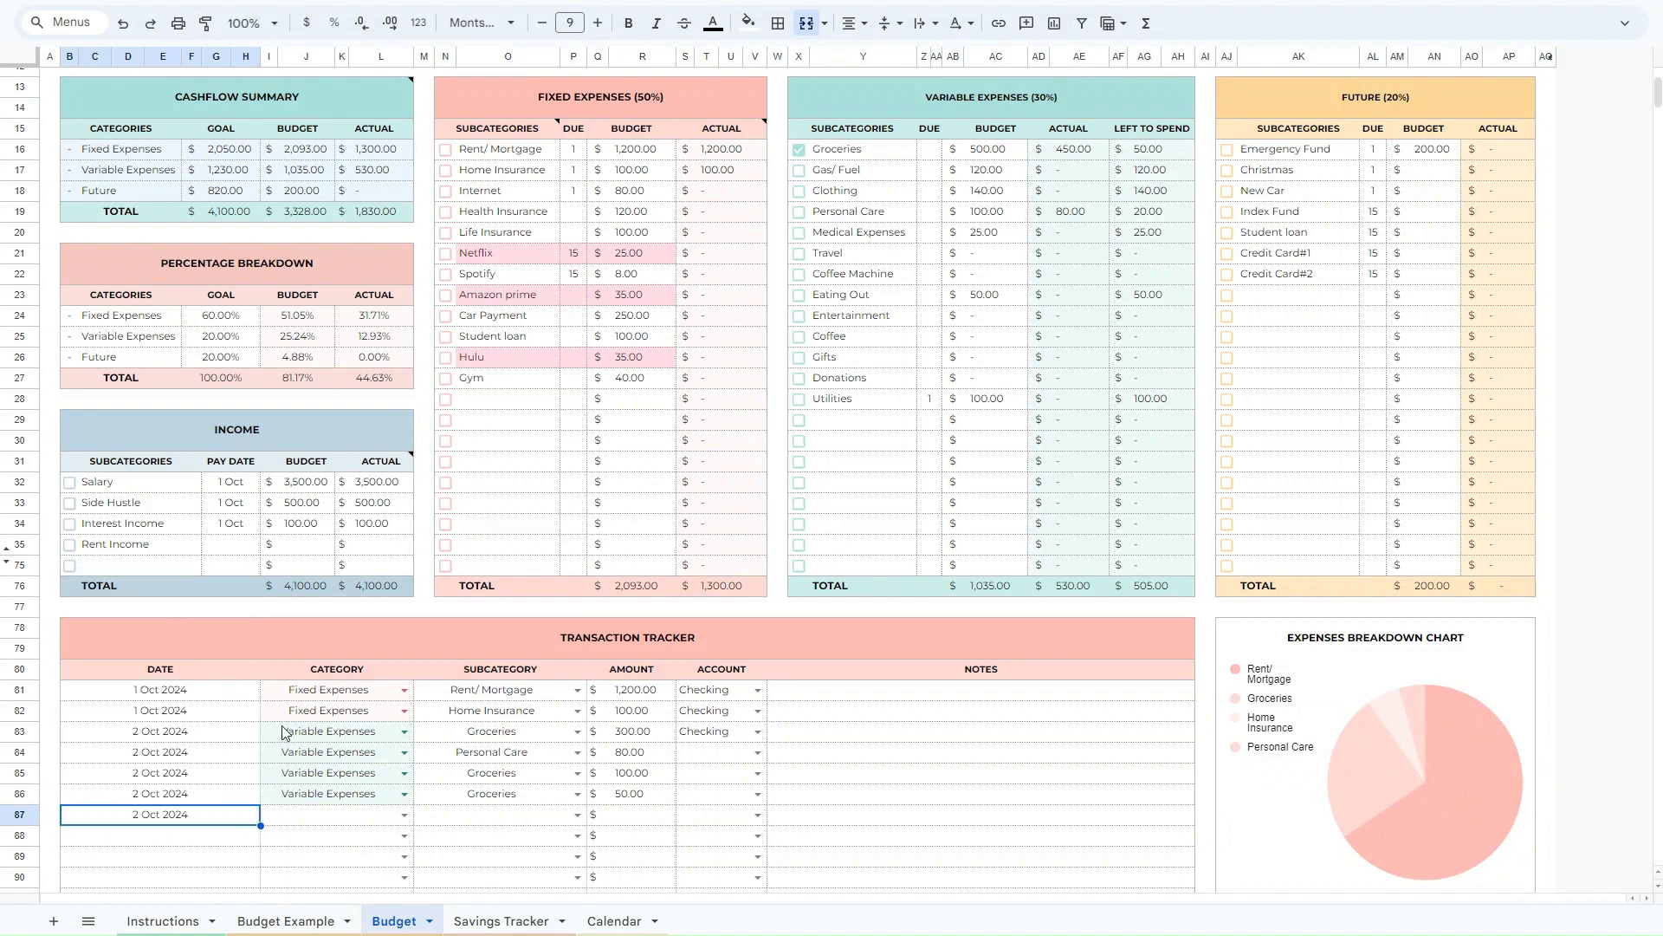
{"action": "left_click", "coordinate": [402, 816]}
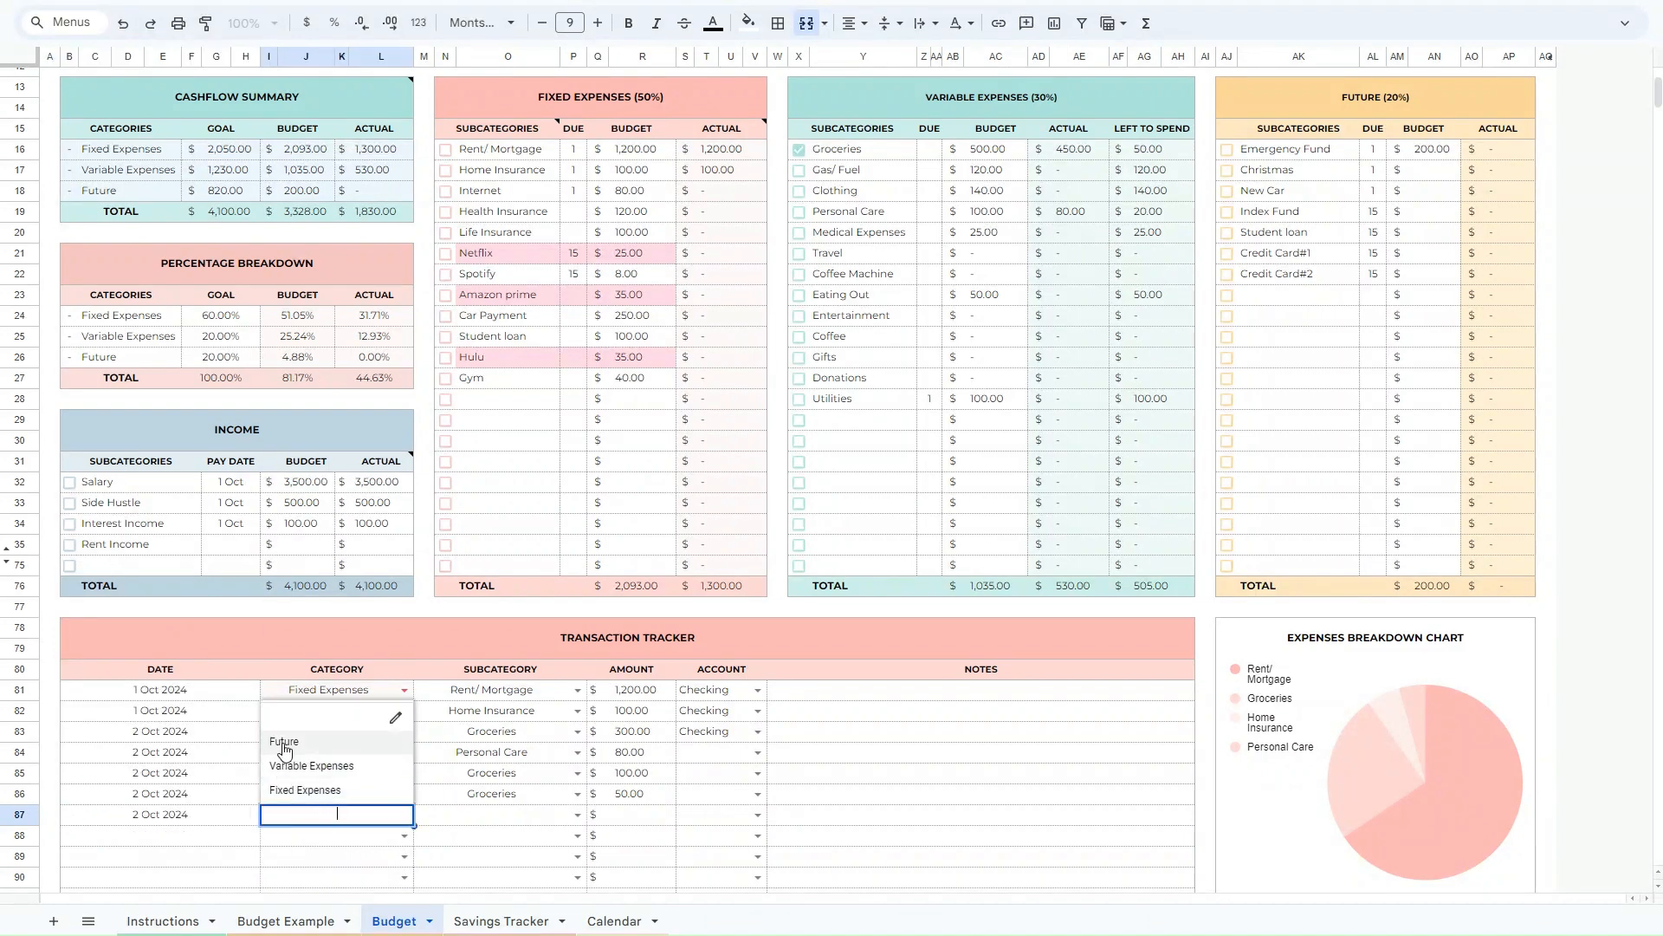
{"action": "key", "text": "Return"}
{"action": "left_click", "coordinate": [578, 817]}
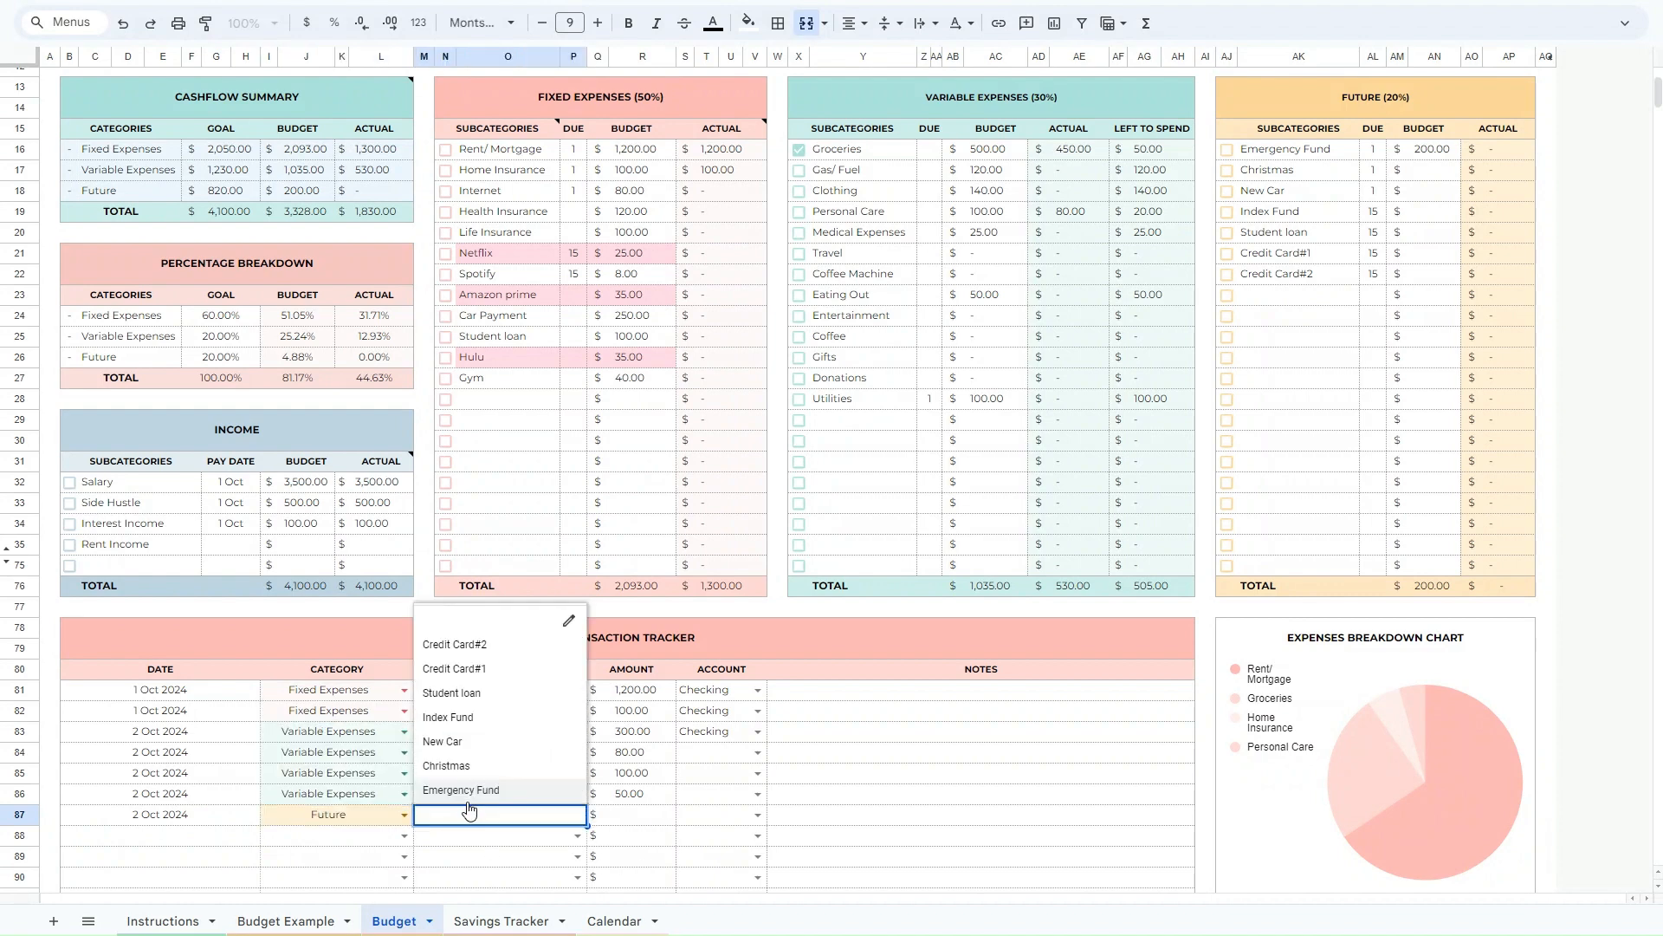
{"action": "left_click", "coordinate": [462, 790]}
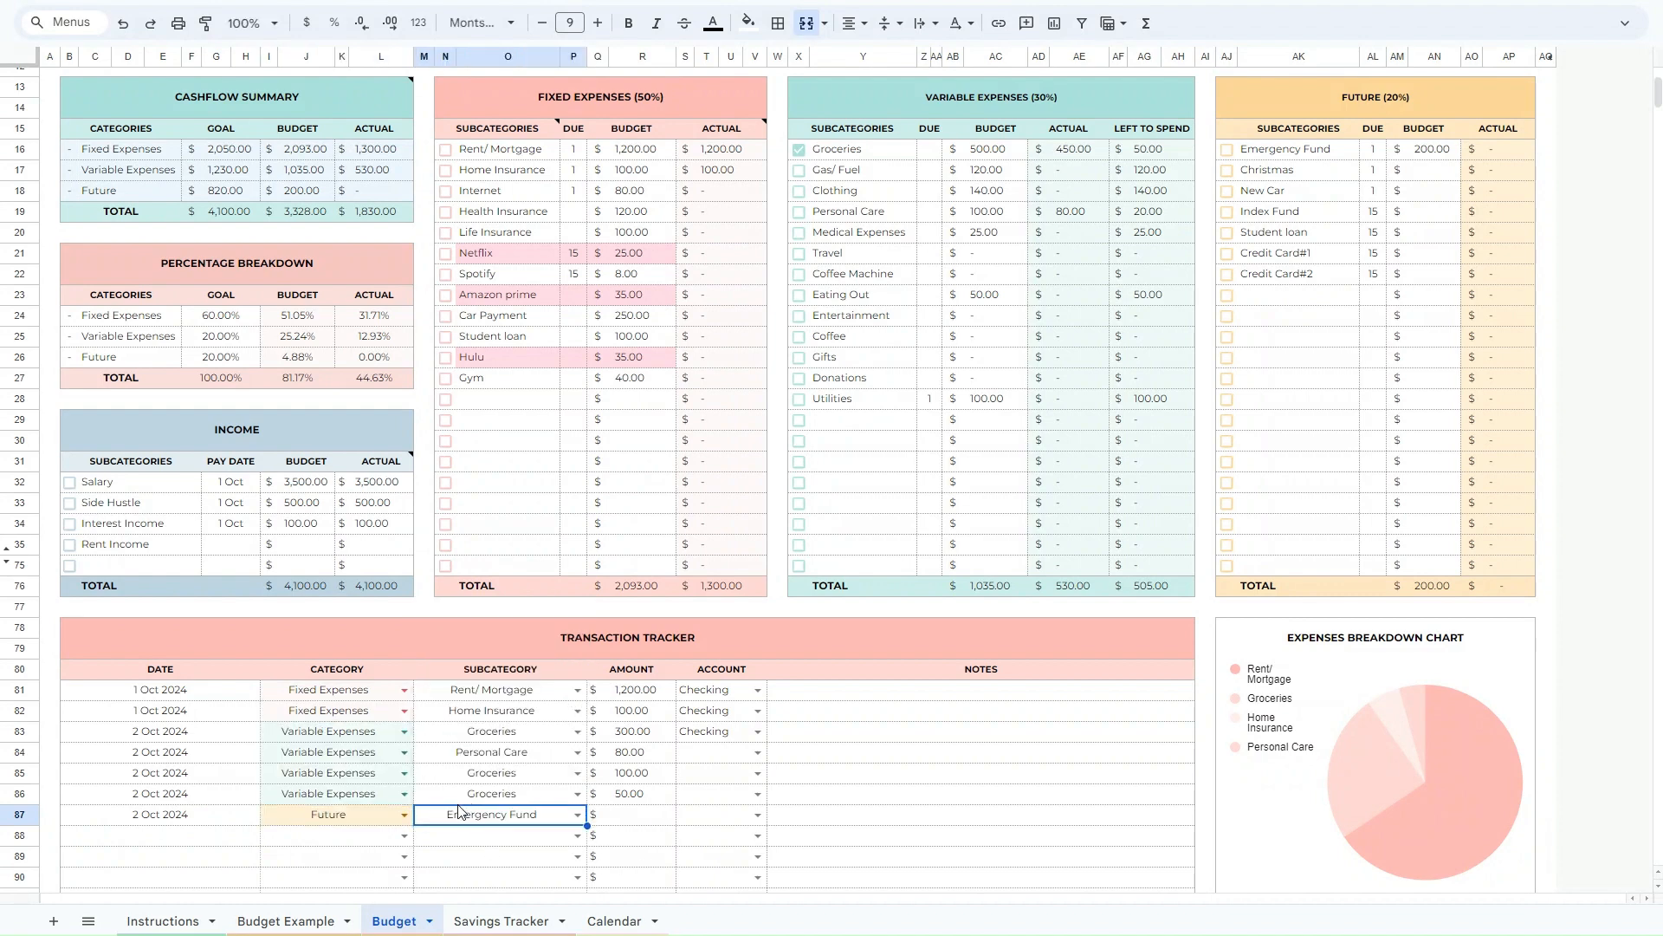
{"action": "left_click", "coordinate": [642, 820]}
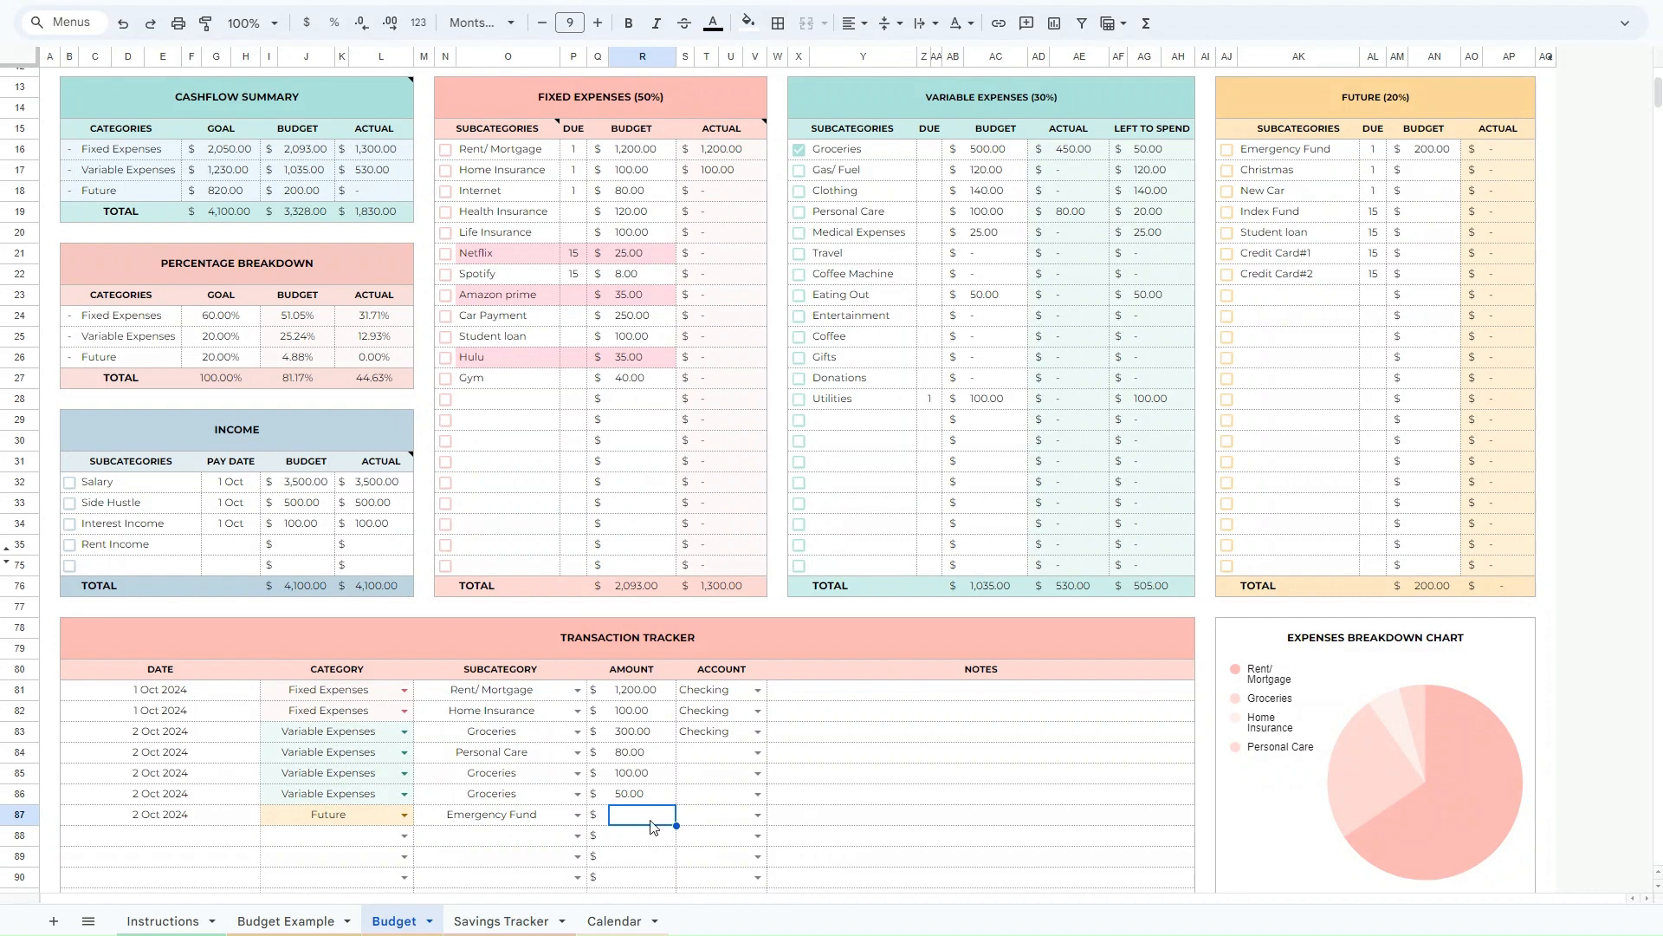
{"action": "type", "text": "200"}
{"action": "key", "text": "Return"}
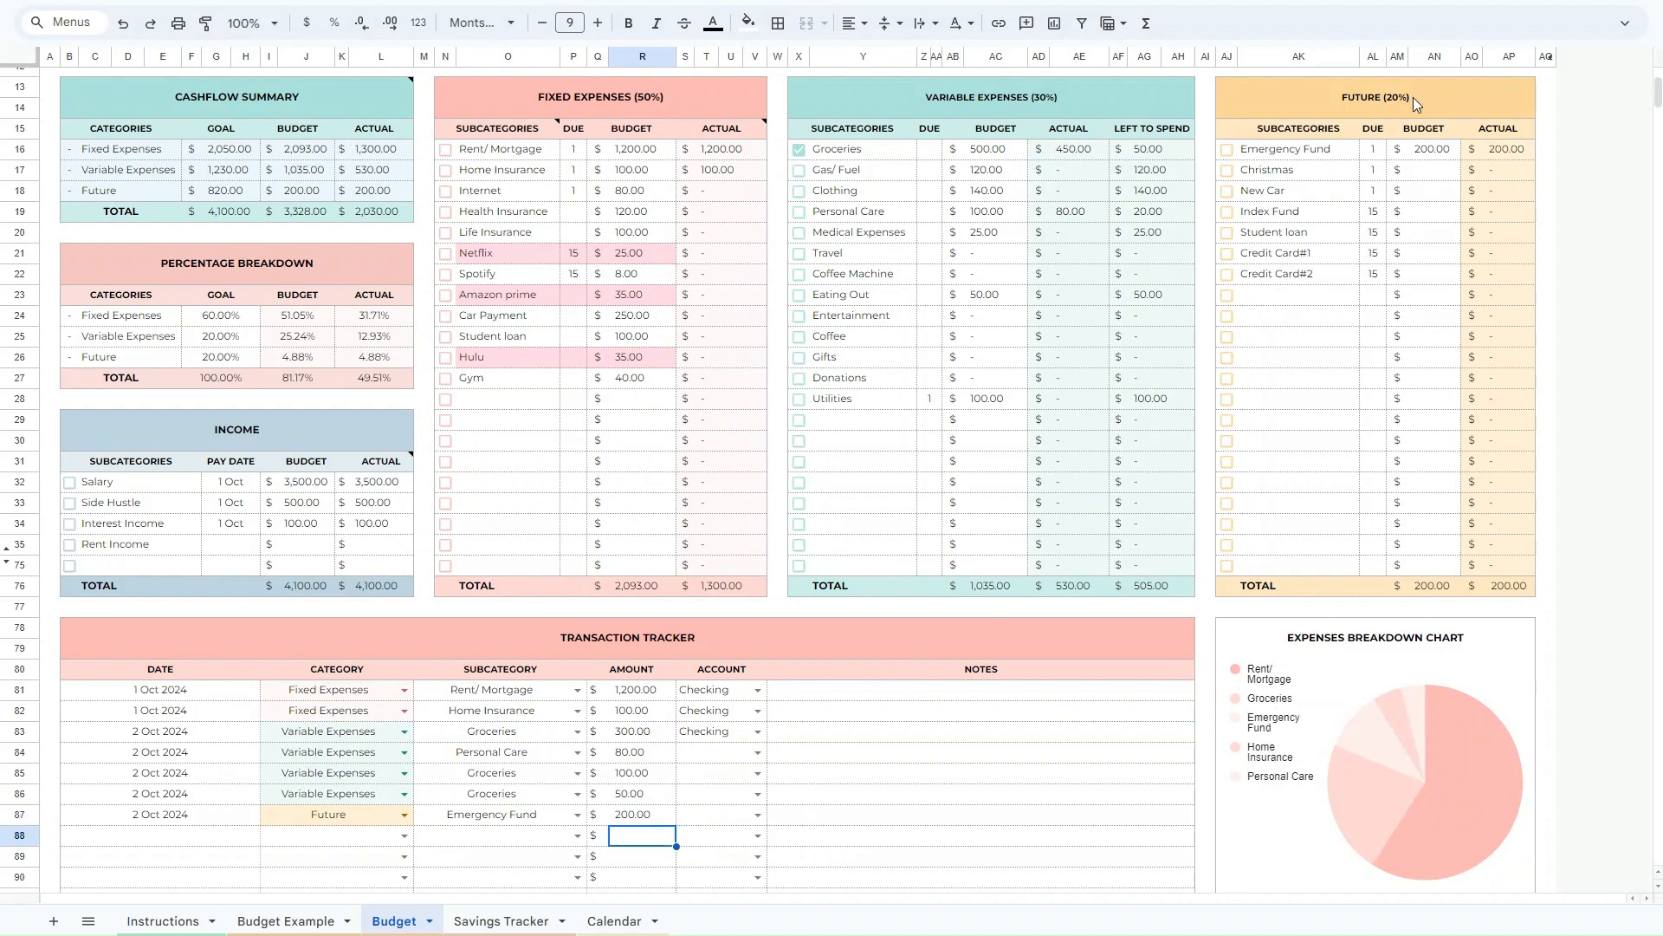
Enter a duplicate Groceries subcategory below Utilities in the Variable Expenses table and clear it again.
{"action": "scroll", "coordinate": [553, 678], "scroll_direction": "up", "scroll_amount": 1}
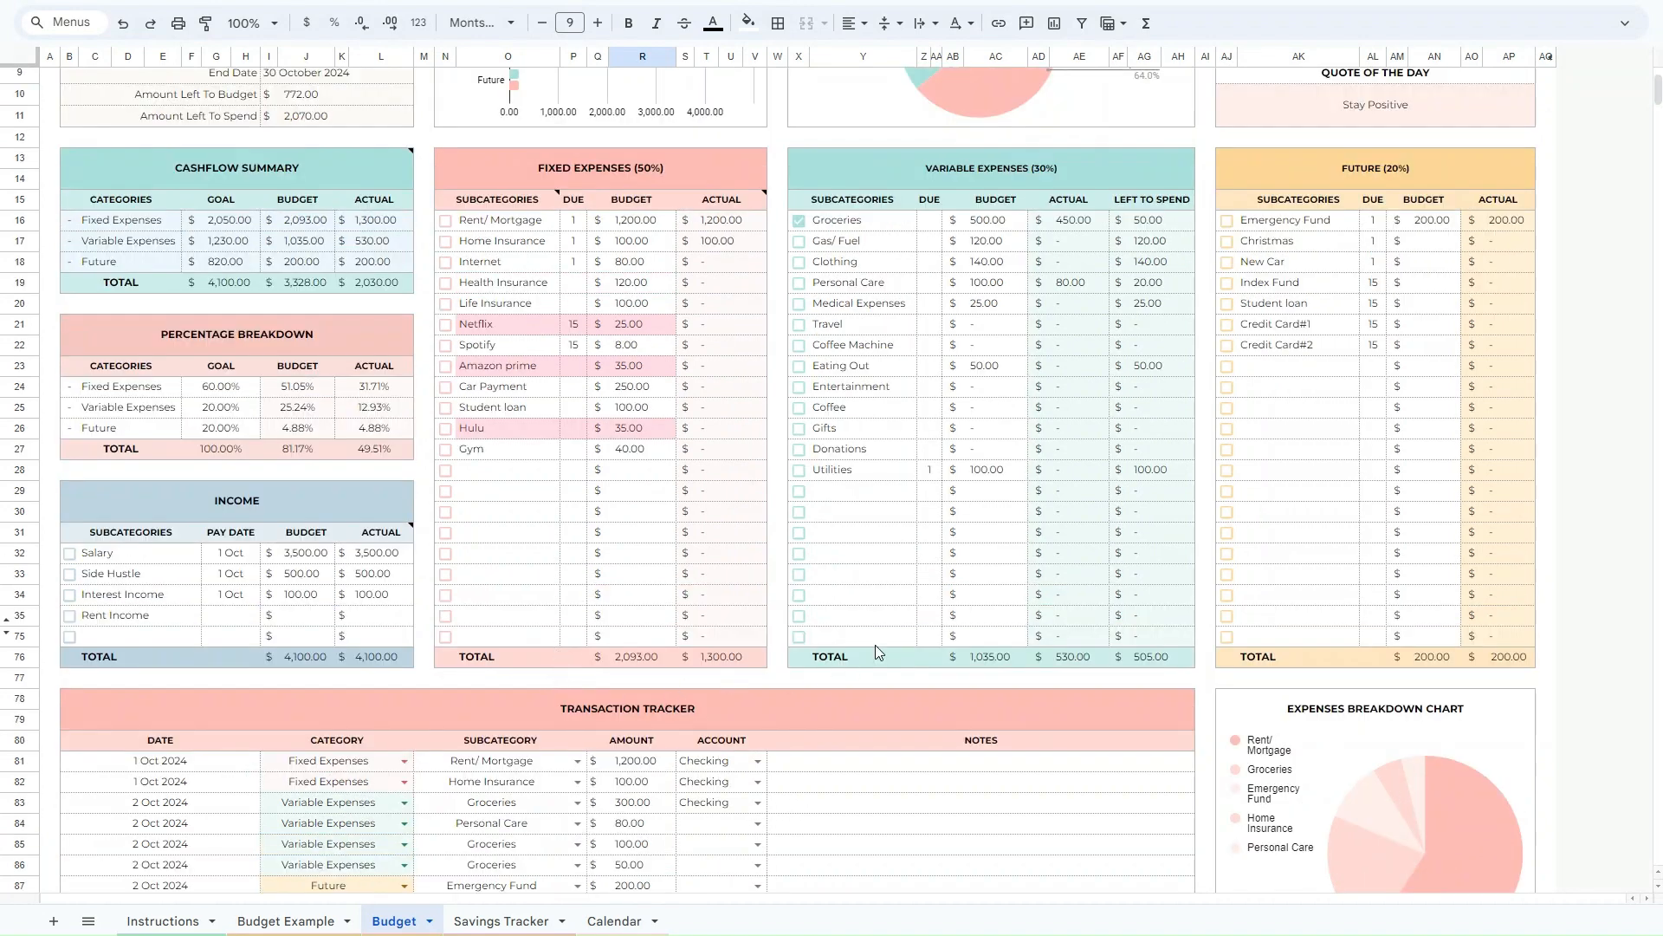
{"action": "left_click", "coordinate": [840, 490]}
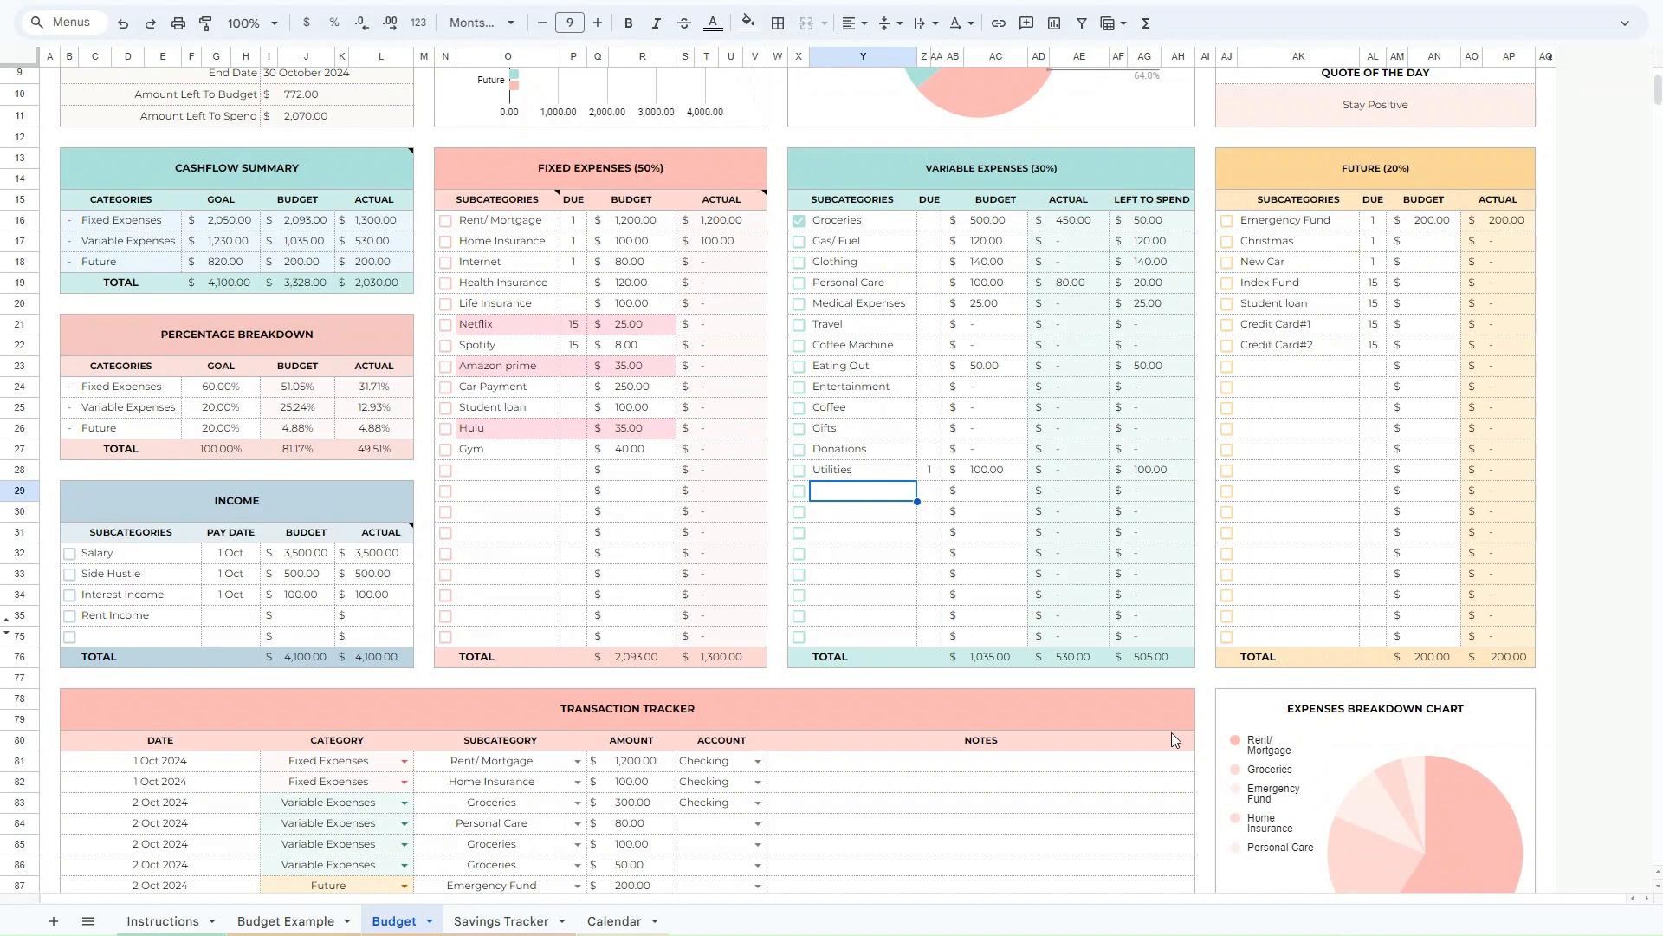
{"action": "left_click", "coordinate": [838, 224]}
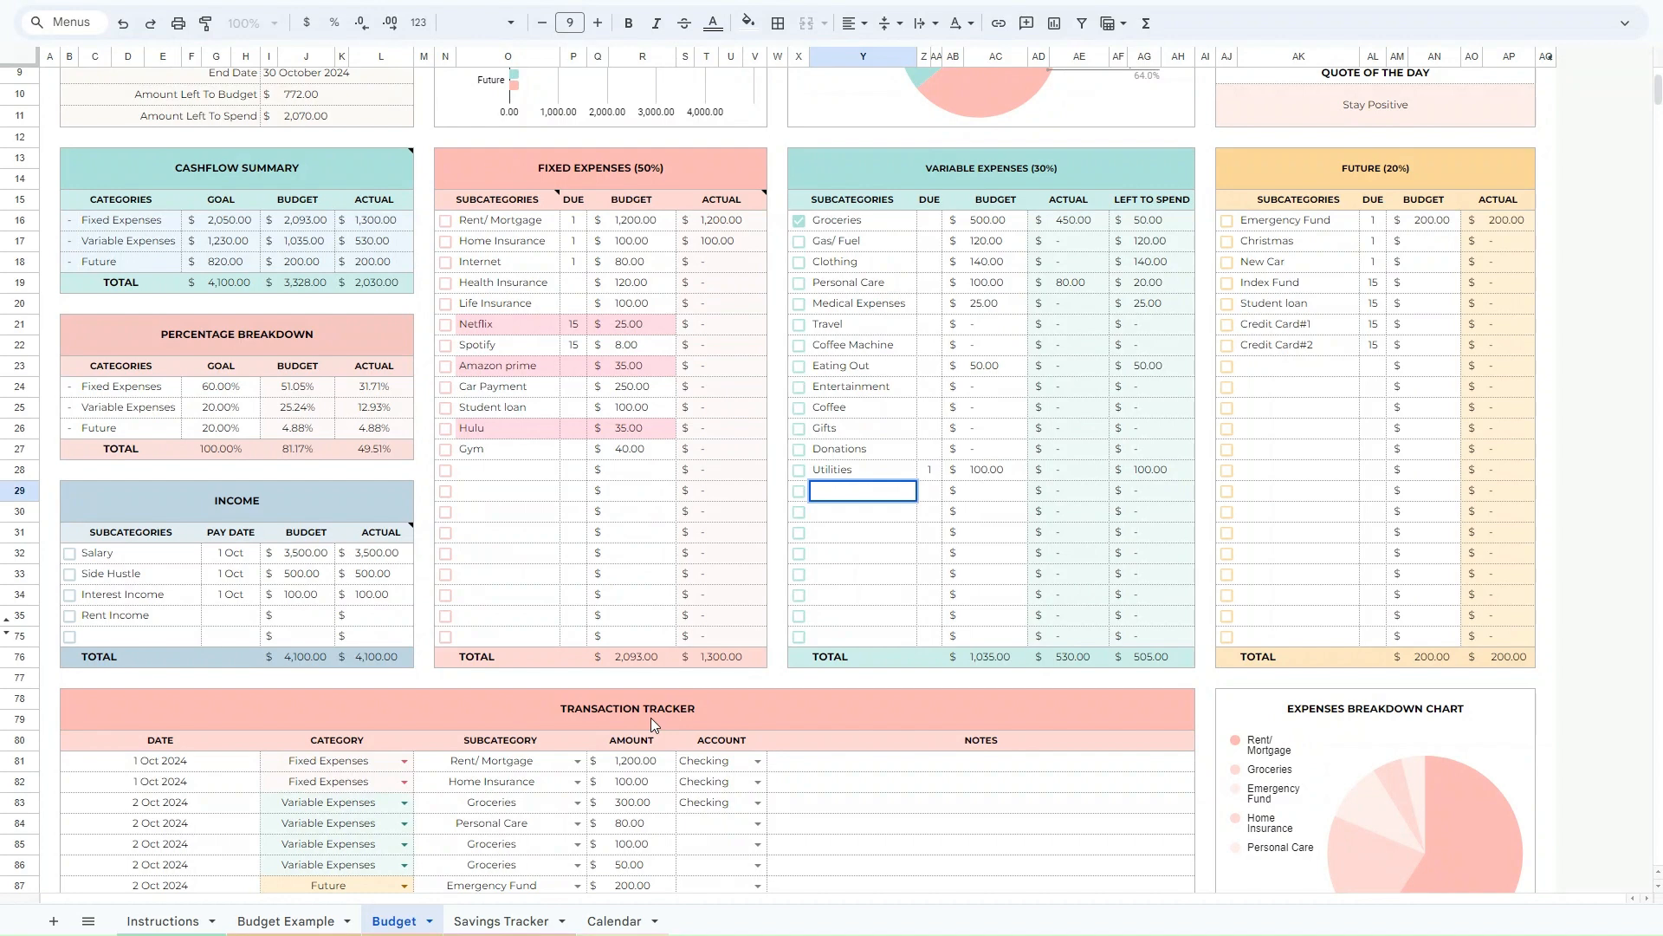
{"action": "type", "text": "Groceries"}
{"action": "key", "text": "Return"}
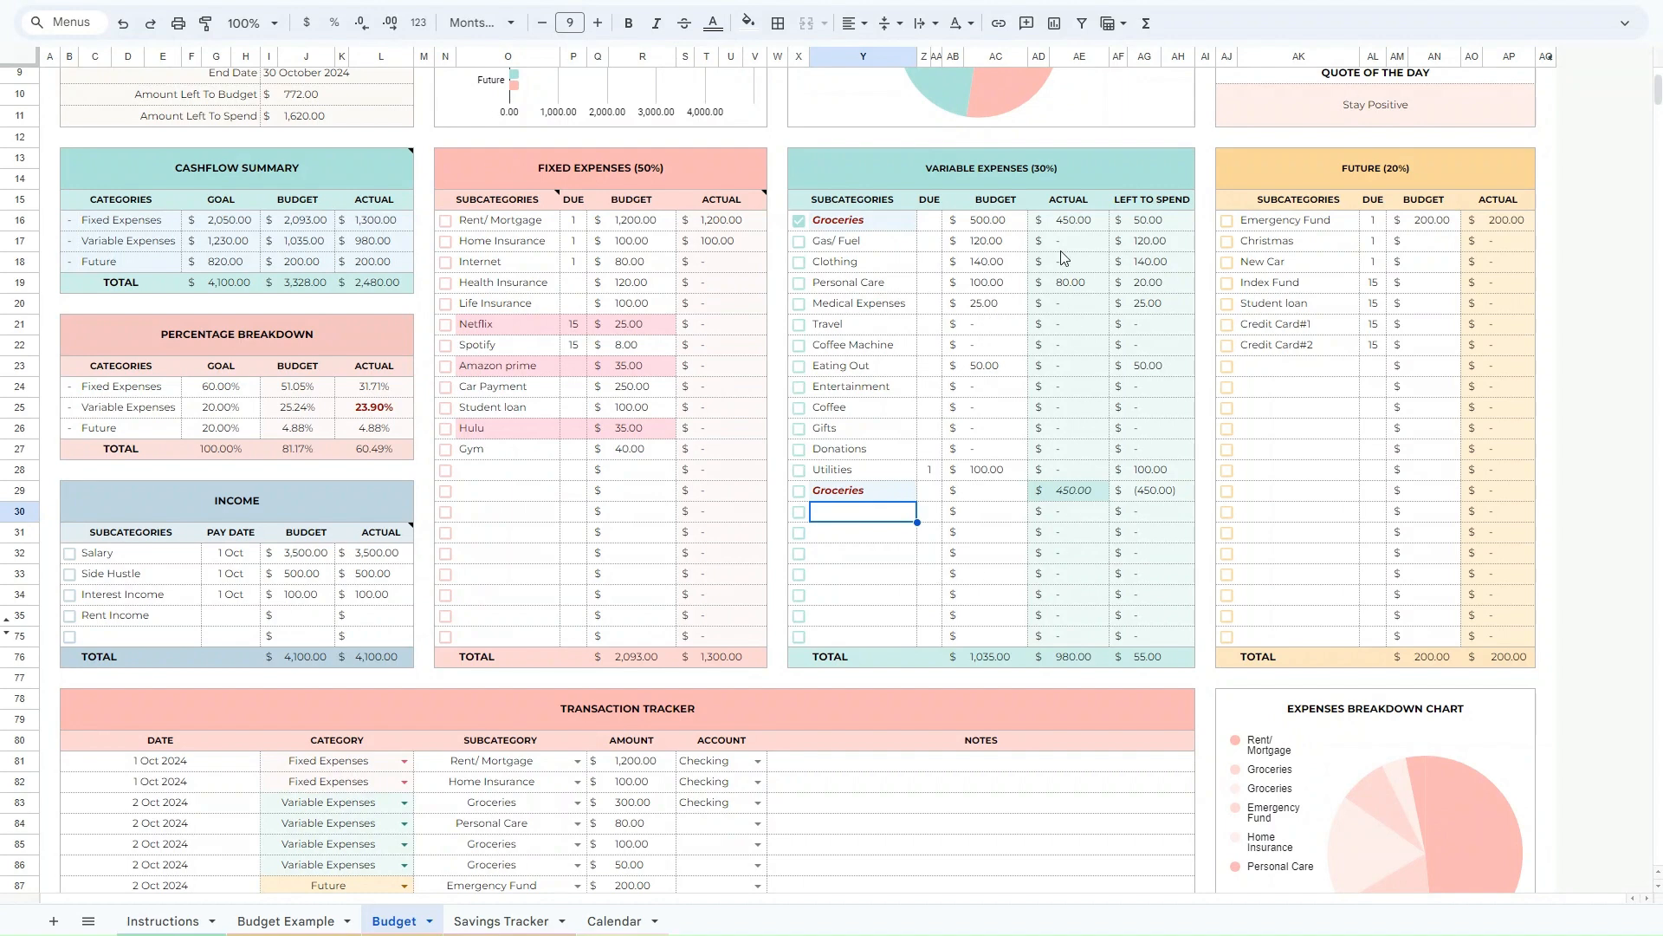
{"action": "left_click", "coordinate": [853, 494]}
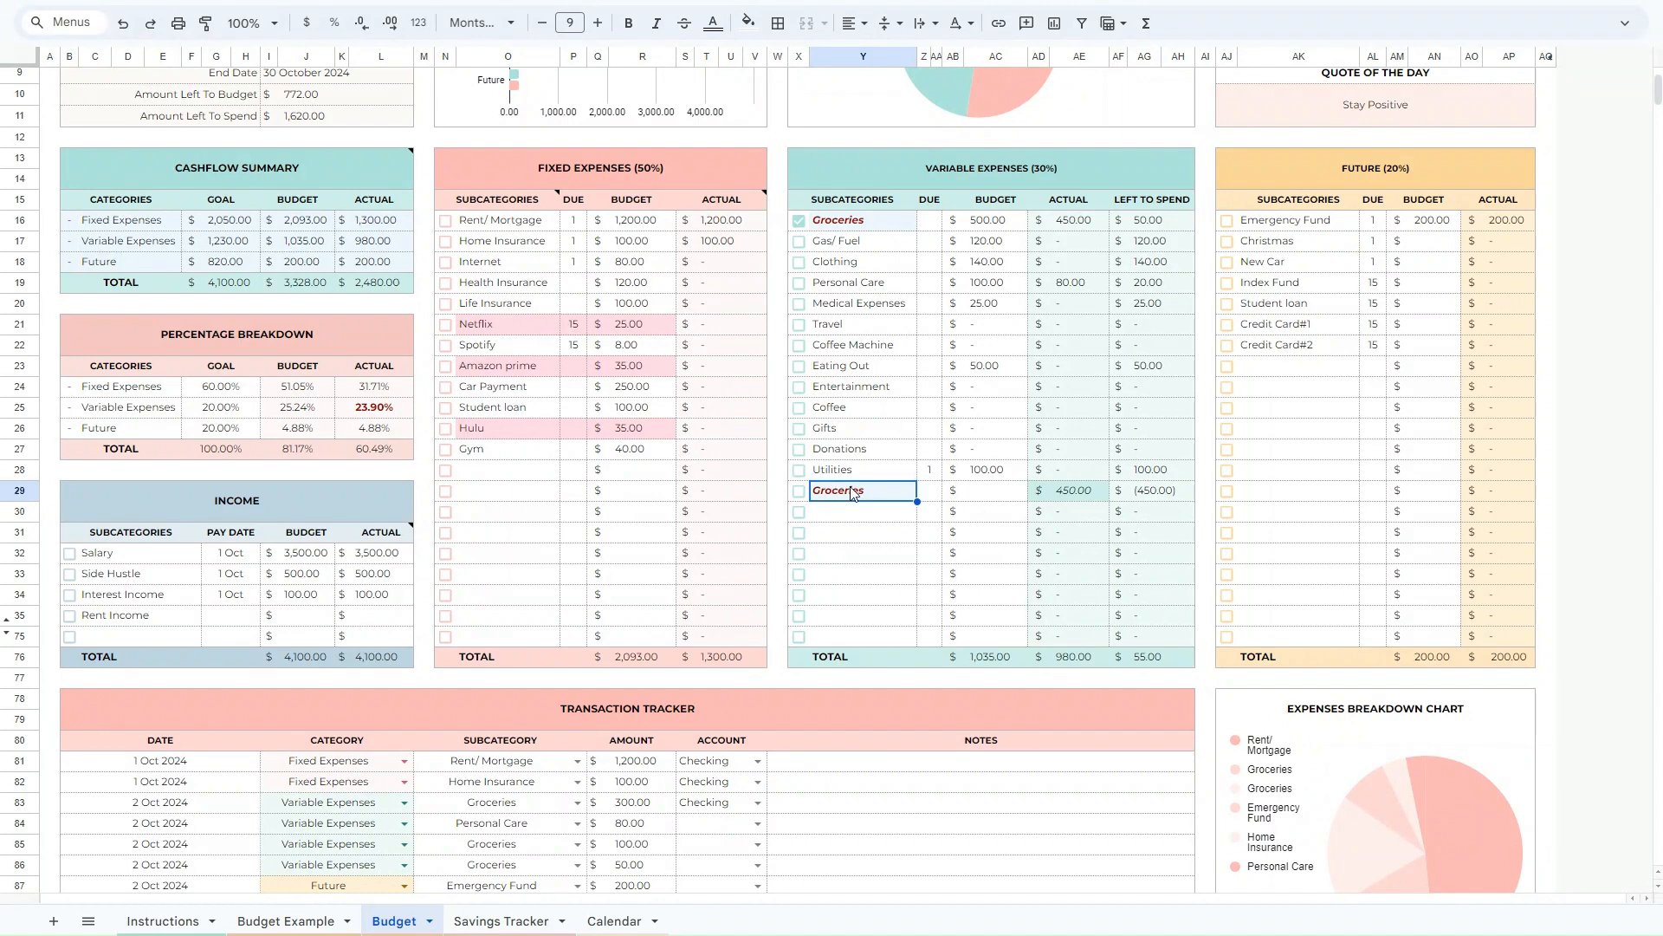
{"action": "key", "text": "Delete"}
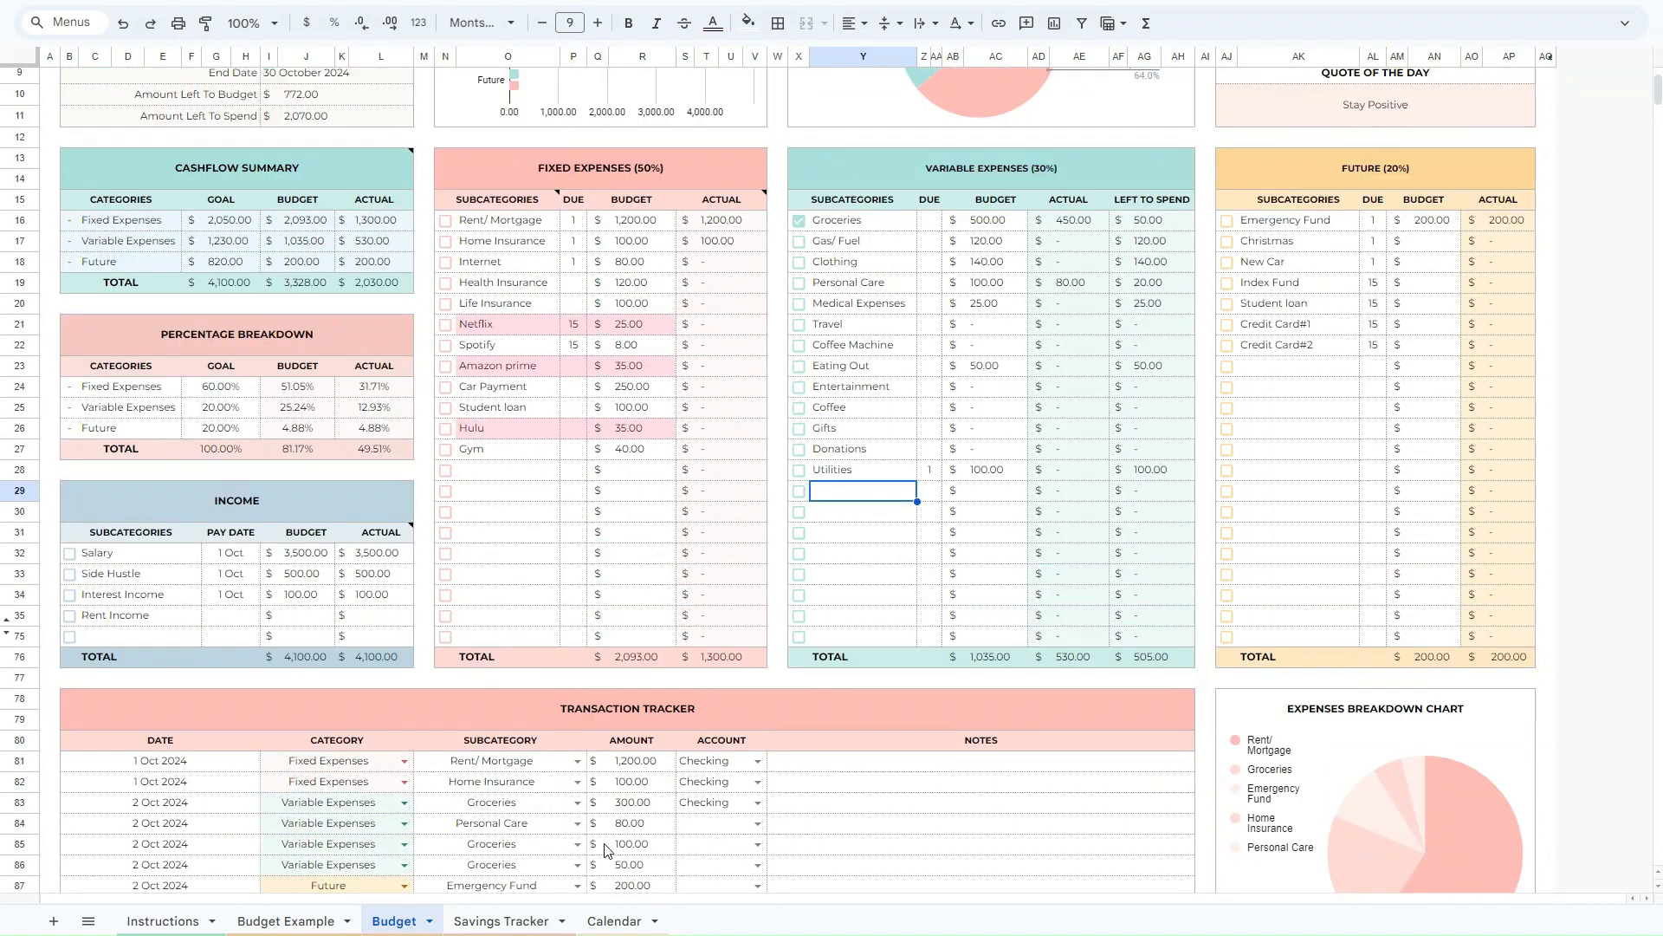
Set the amount of the Groceries transaction in row 83 of the Transaction Tracker to 600.
{"action": "left_click", "coordinate": [631, 805]}
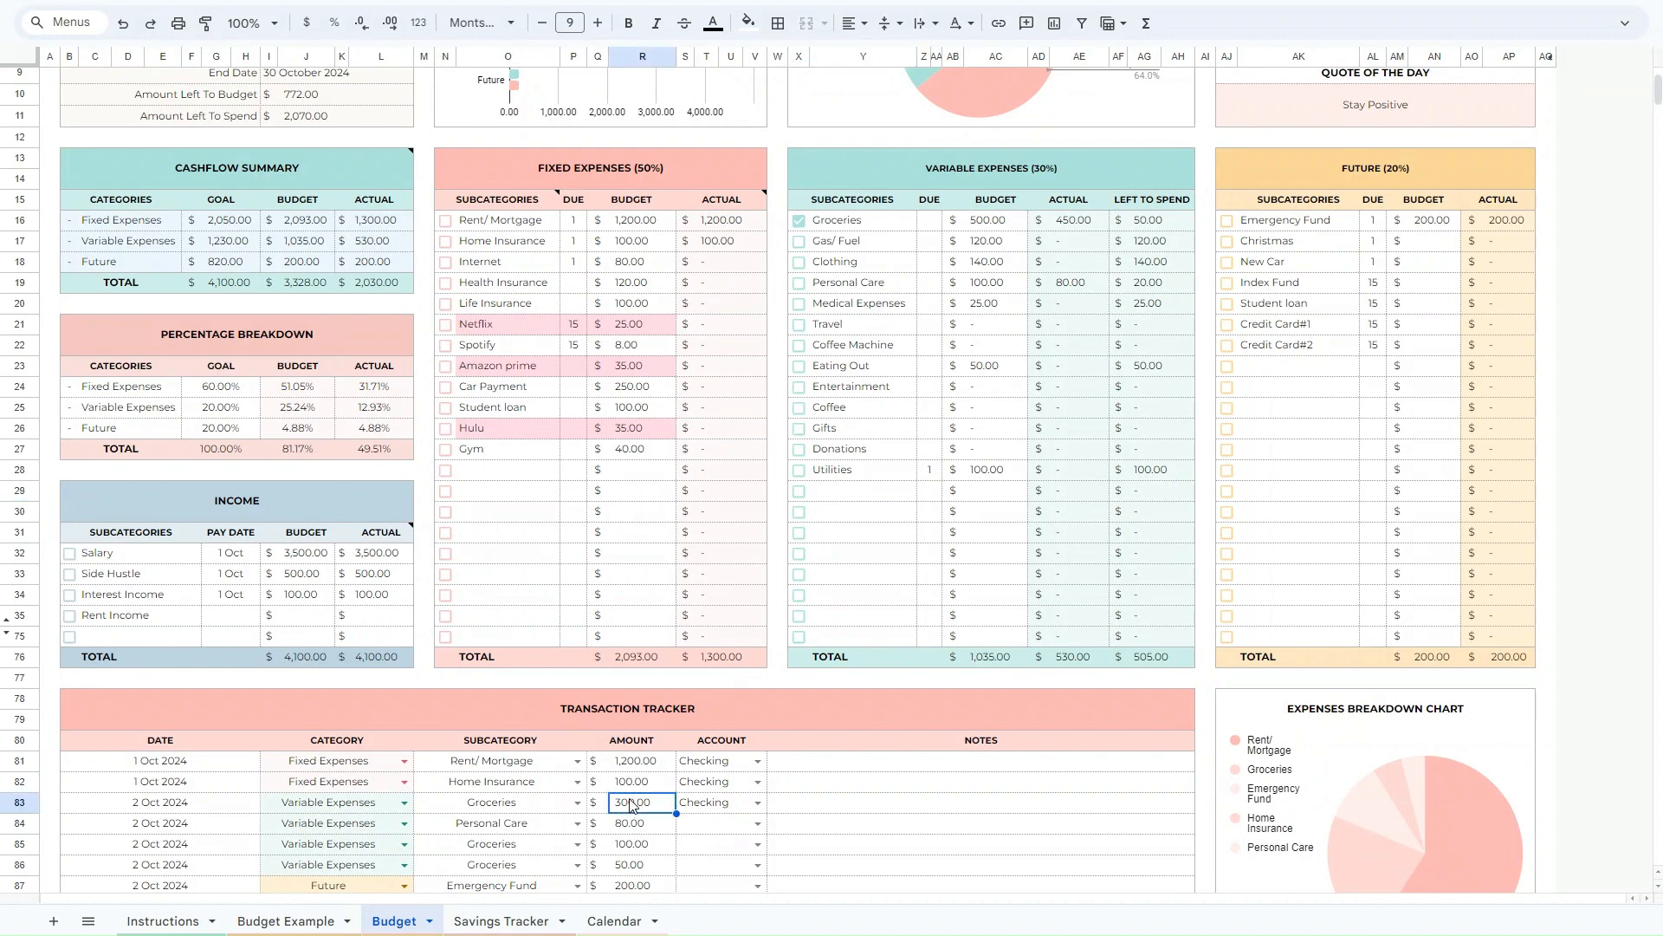
{"action": "type", "text": "6"}
{"action": "key", "text": "Return"}
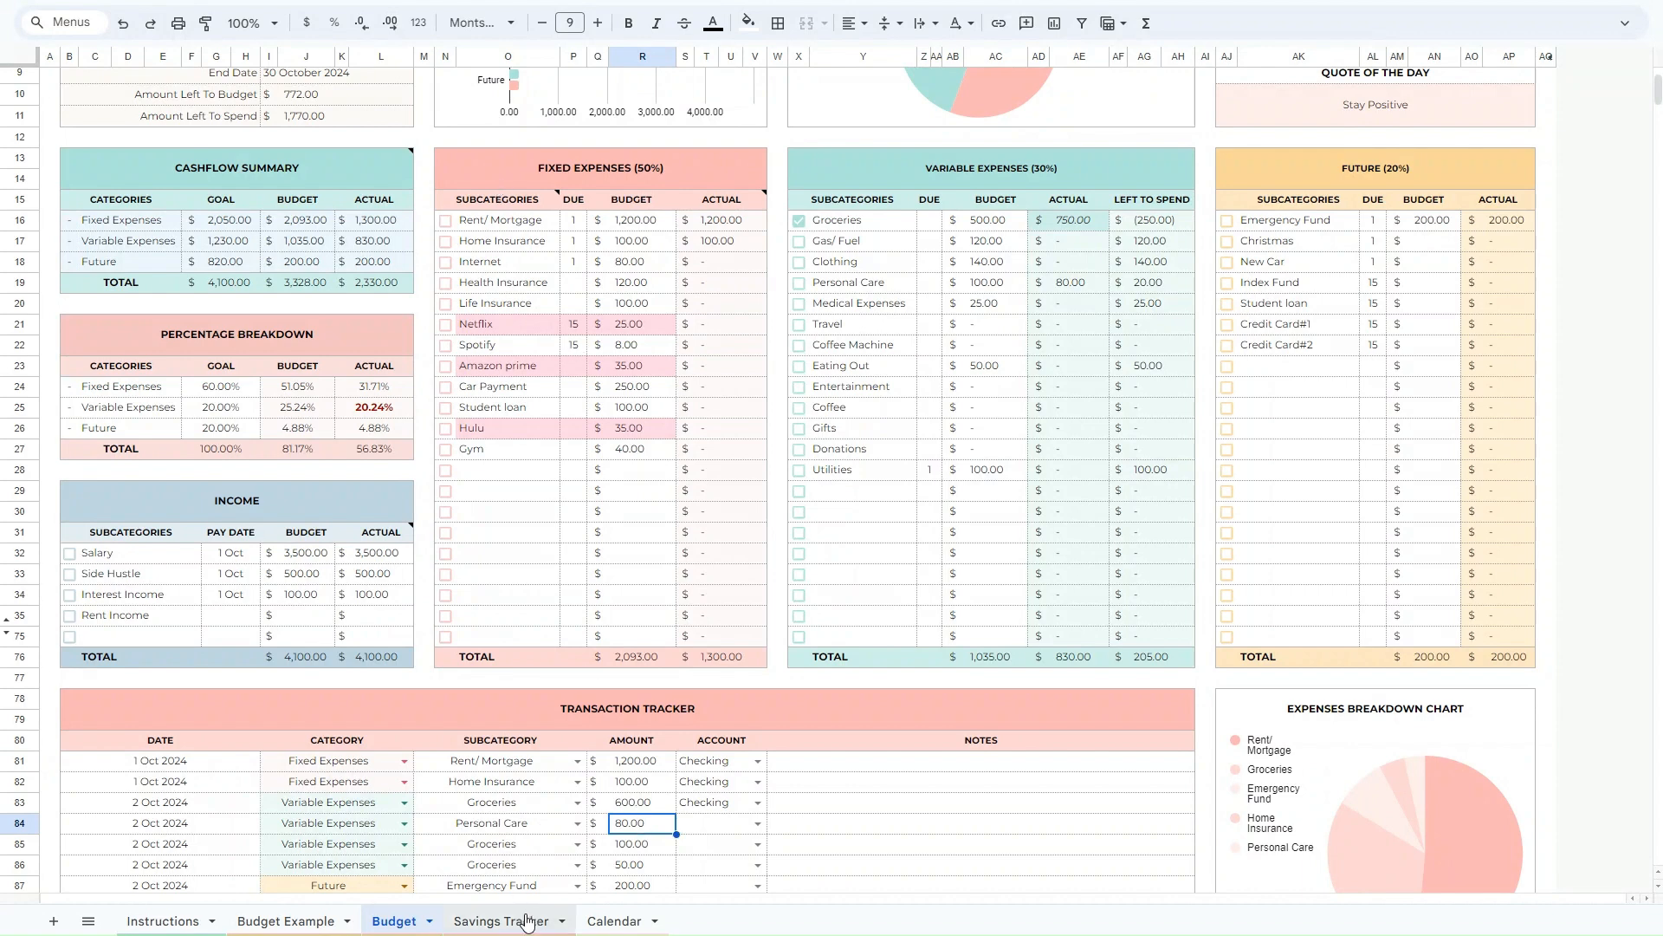
Try an amount of 2,000 for the Rent/ Mortgage transaction in row 81 and undo the change.
{"action": "left_click", "coordinate": [642, 766]}
{"action": "type", "text": "2"}
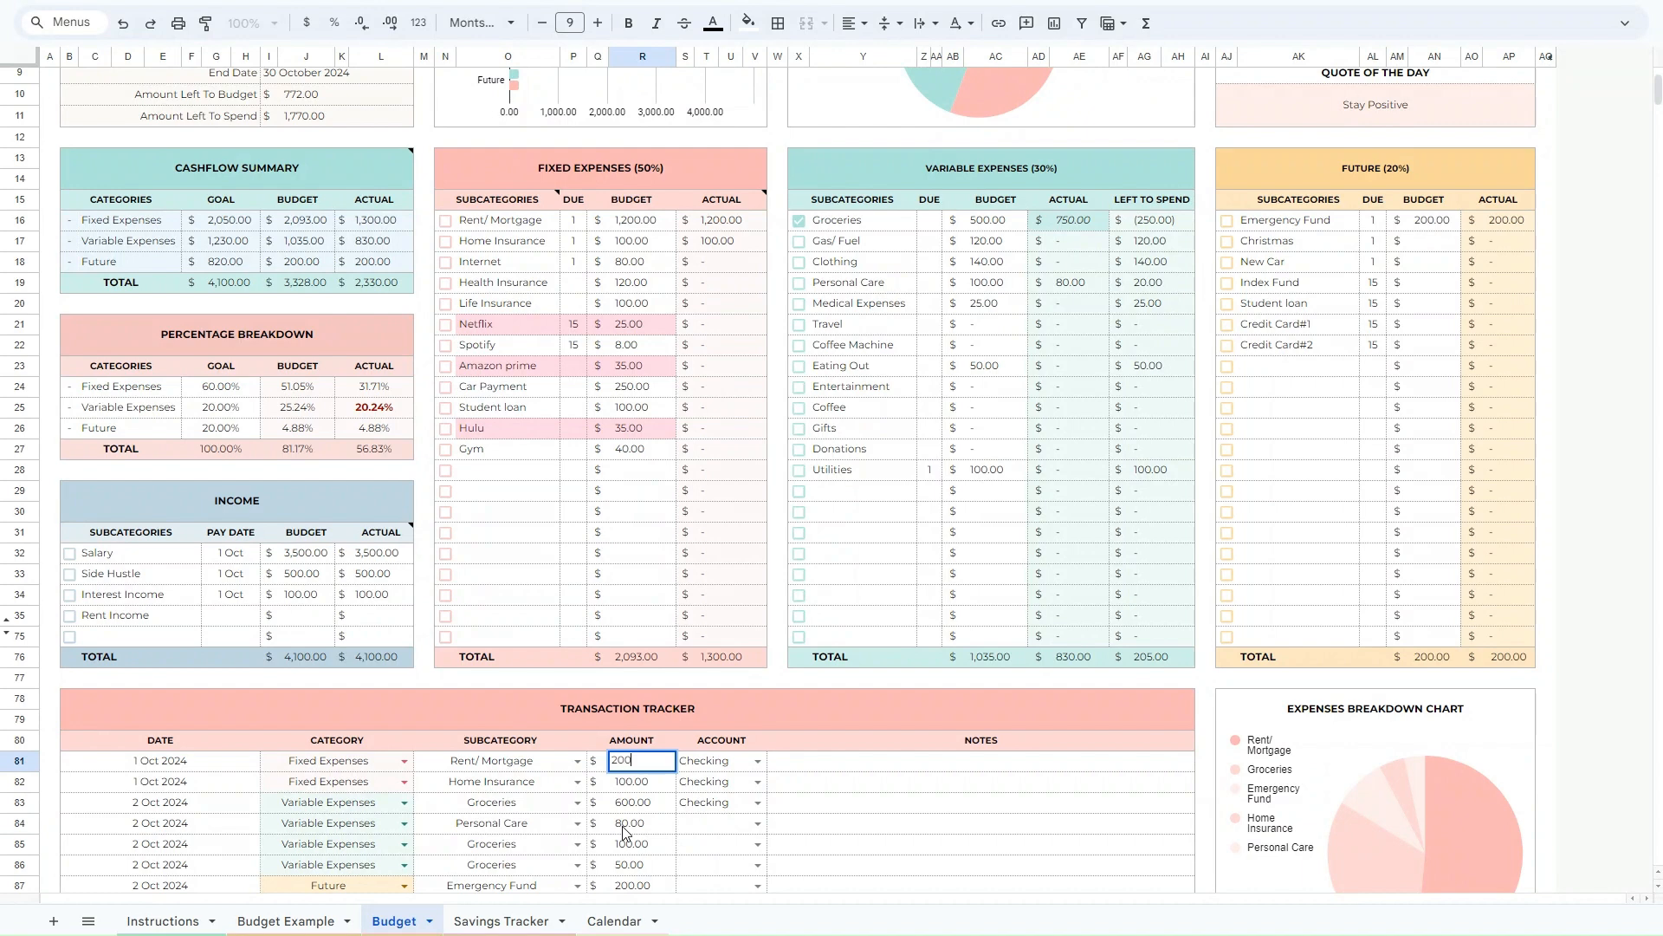
{"action": "key", "text": "Return"}
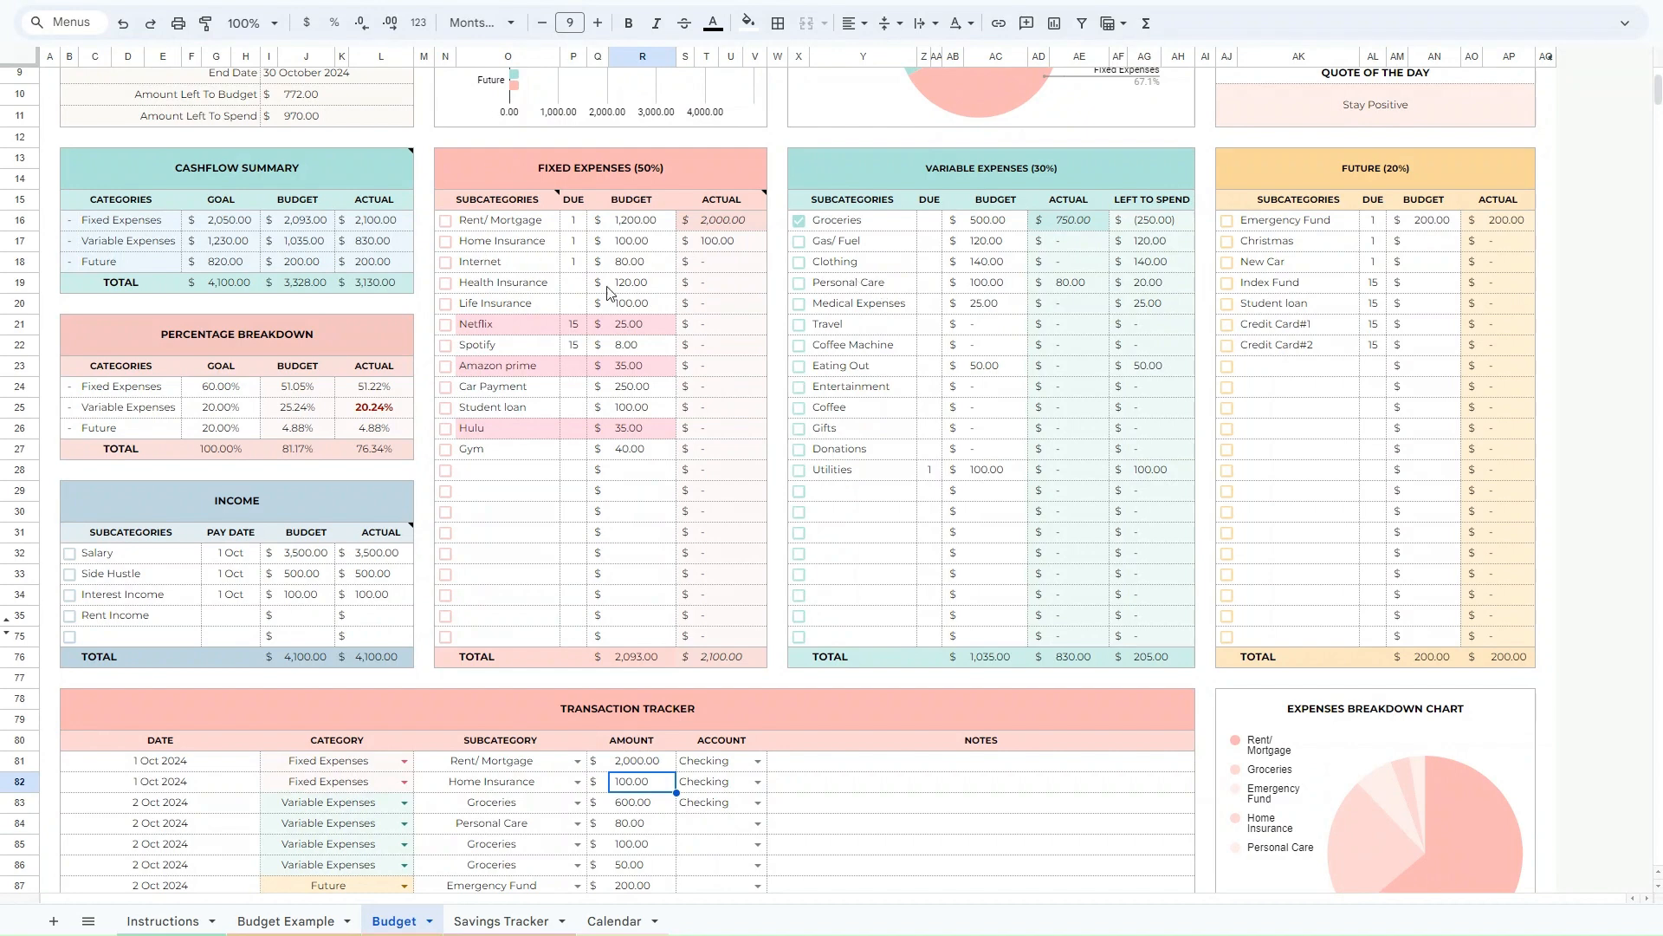
{"action": "key", "text": "ctrl+z"}
{"action": "key", "text": "ctrl+z"}
{"action": "key", "text": "ctrl+z"}
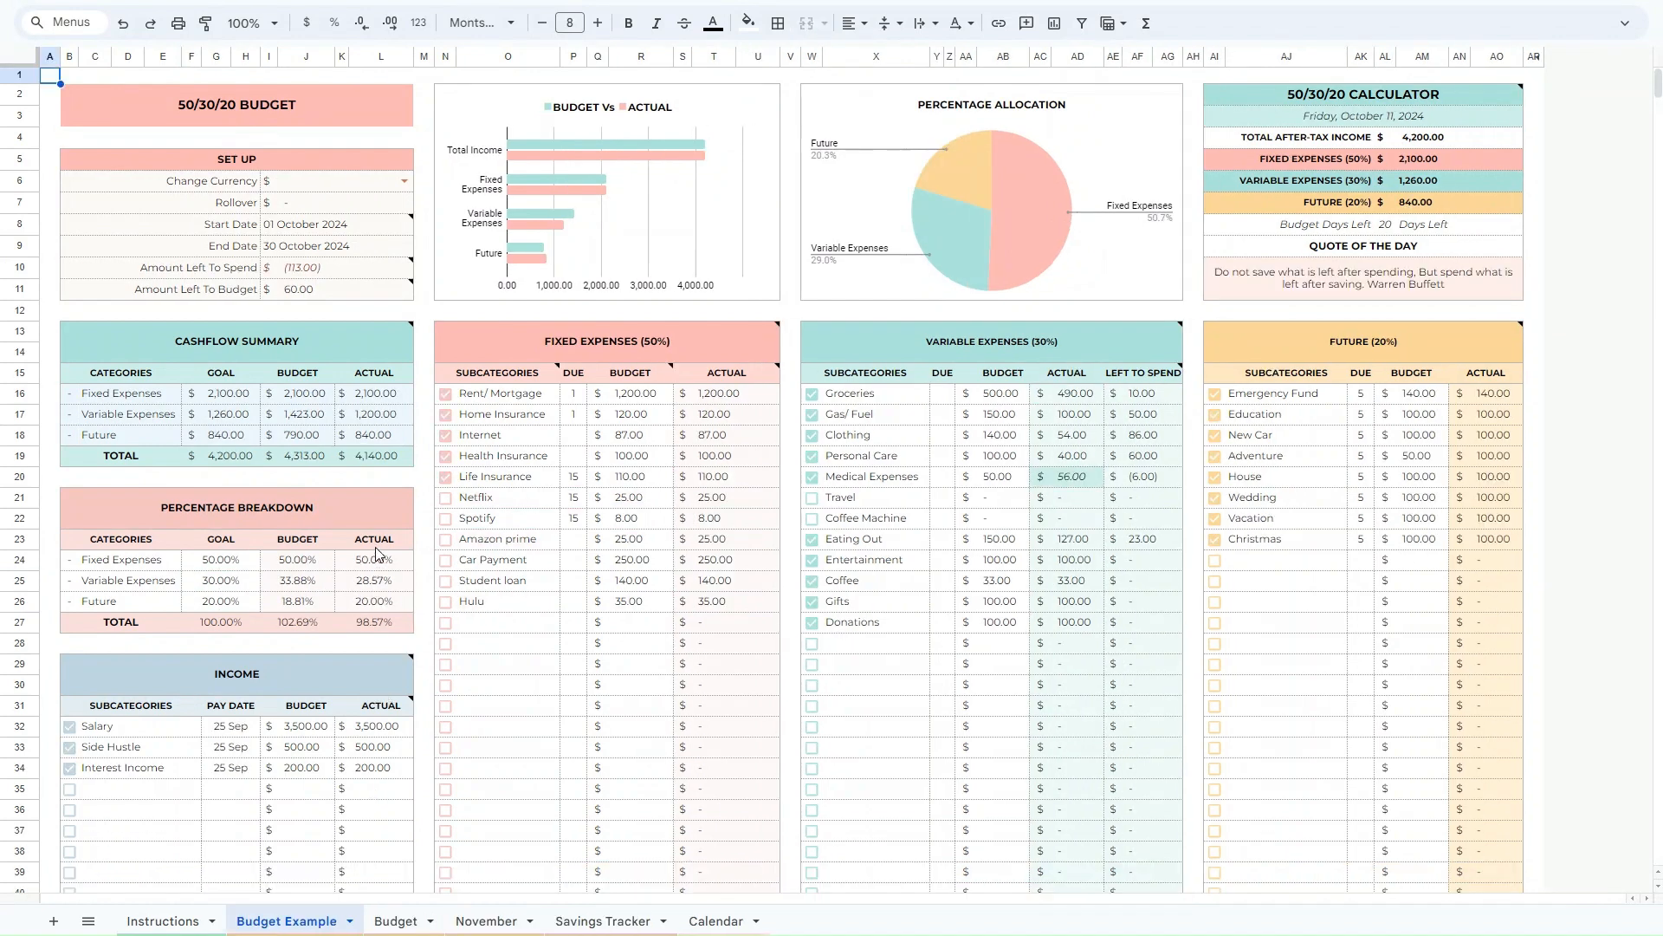
Try amounts of 2,000 for the Groceries transaction in row 86 and 5,000 for the Rent/ Mortgage transaction in row 81.
{"action": "left_click_drag", "start_coordinate": [376, 543], "coordinate": [379, 621]}
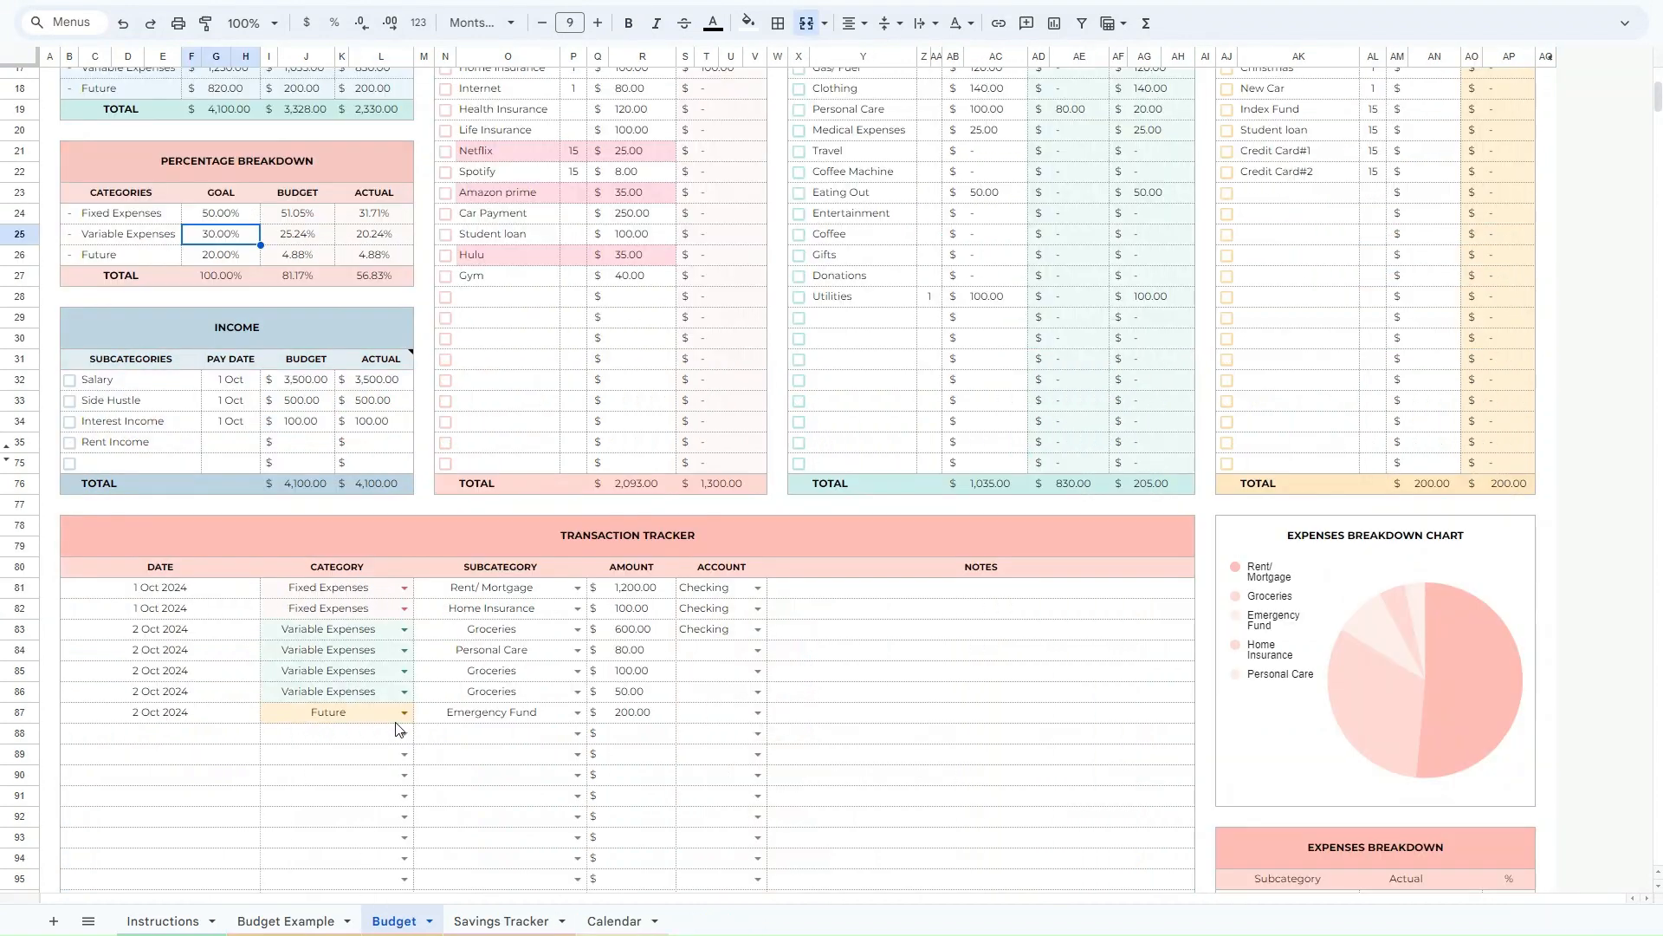
{"action": "left_click", "coordinate": [630, 693]}
{"action": "type", "text": "20"}
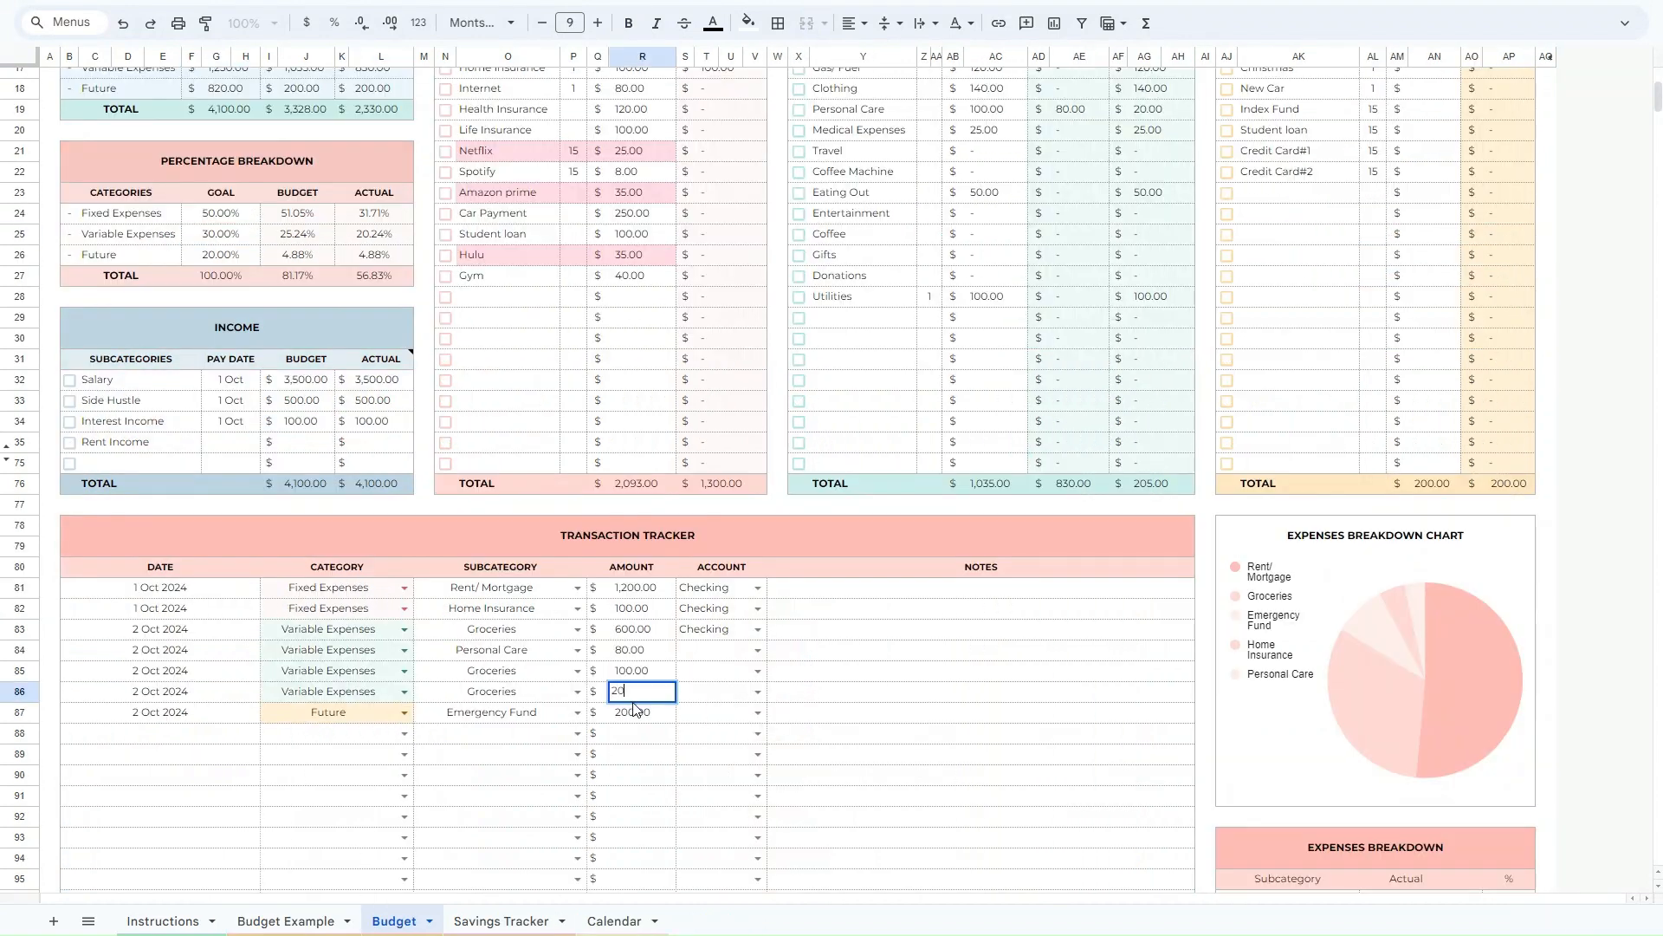
{"action": "key", "text": "Return"}
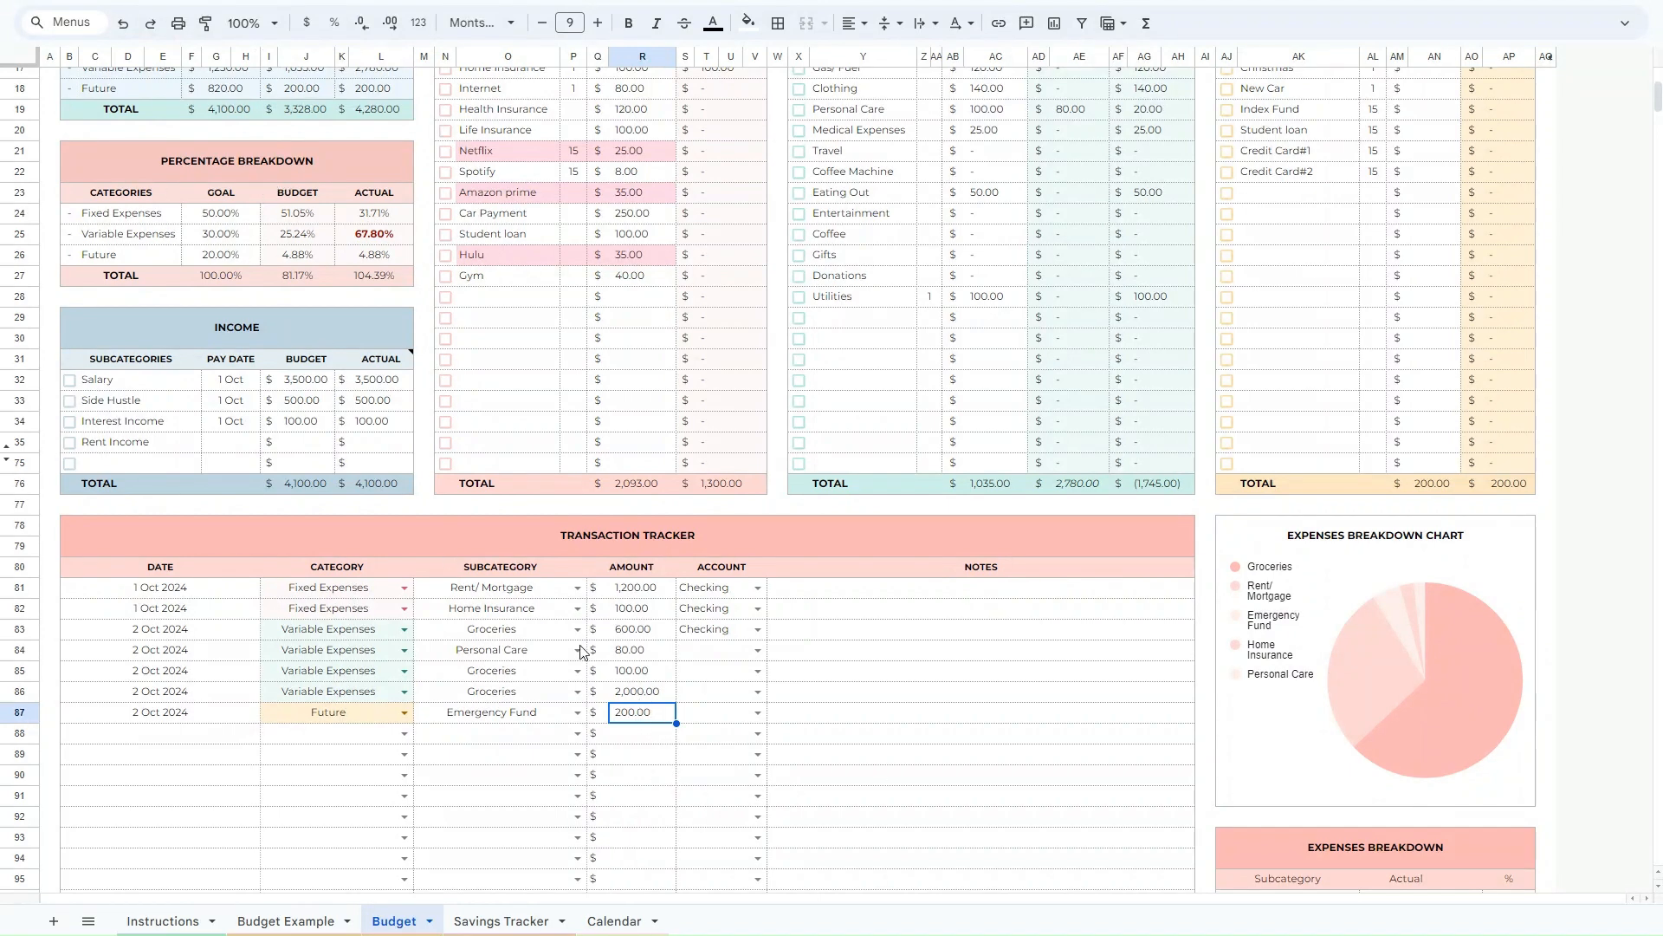
{"action": "left_click", "coordinate": [627, 594]}
{"action": "type", "text": "5000"}
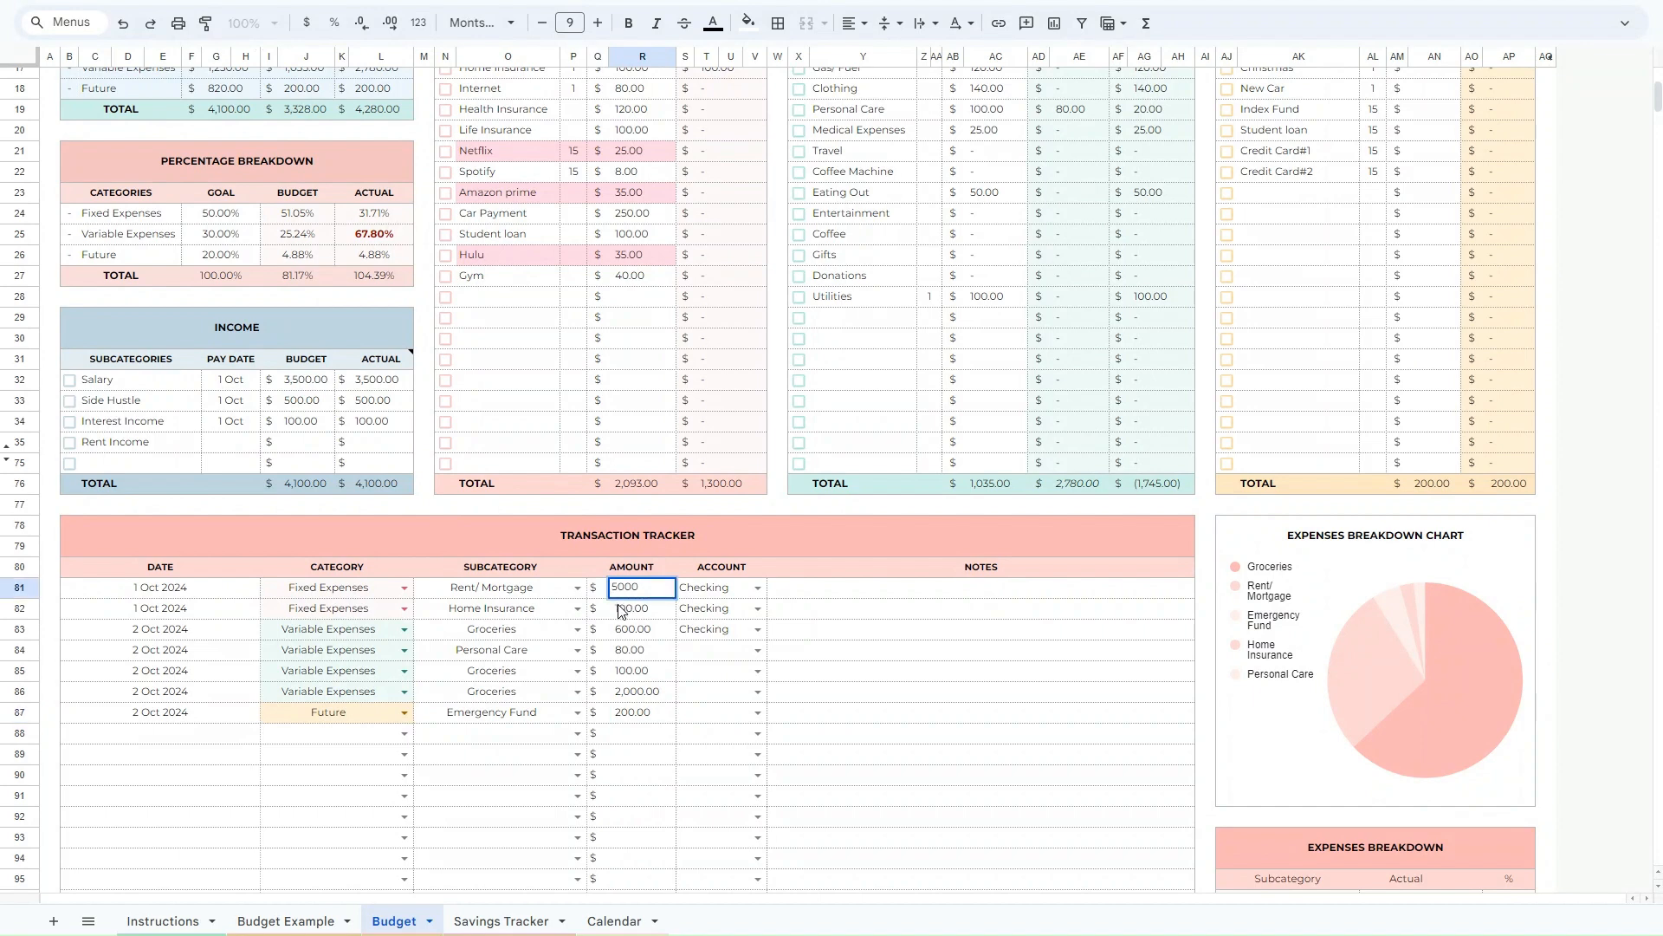
{"action": "key", "text": "Return"}
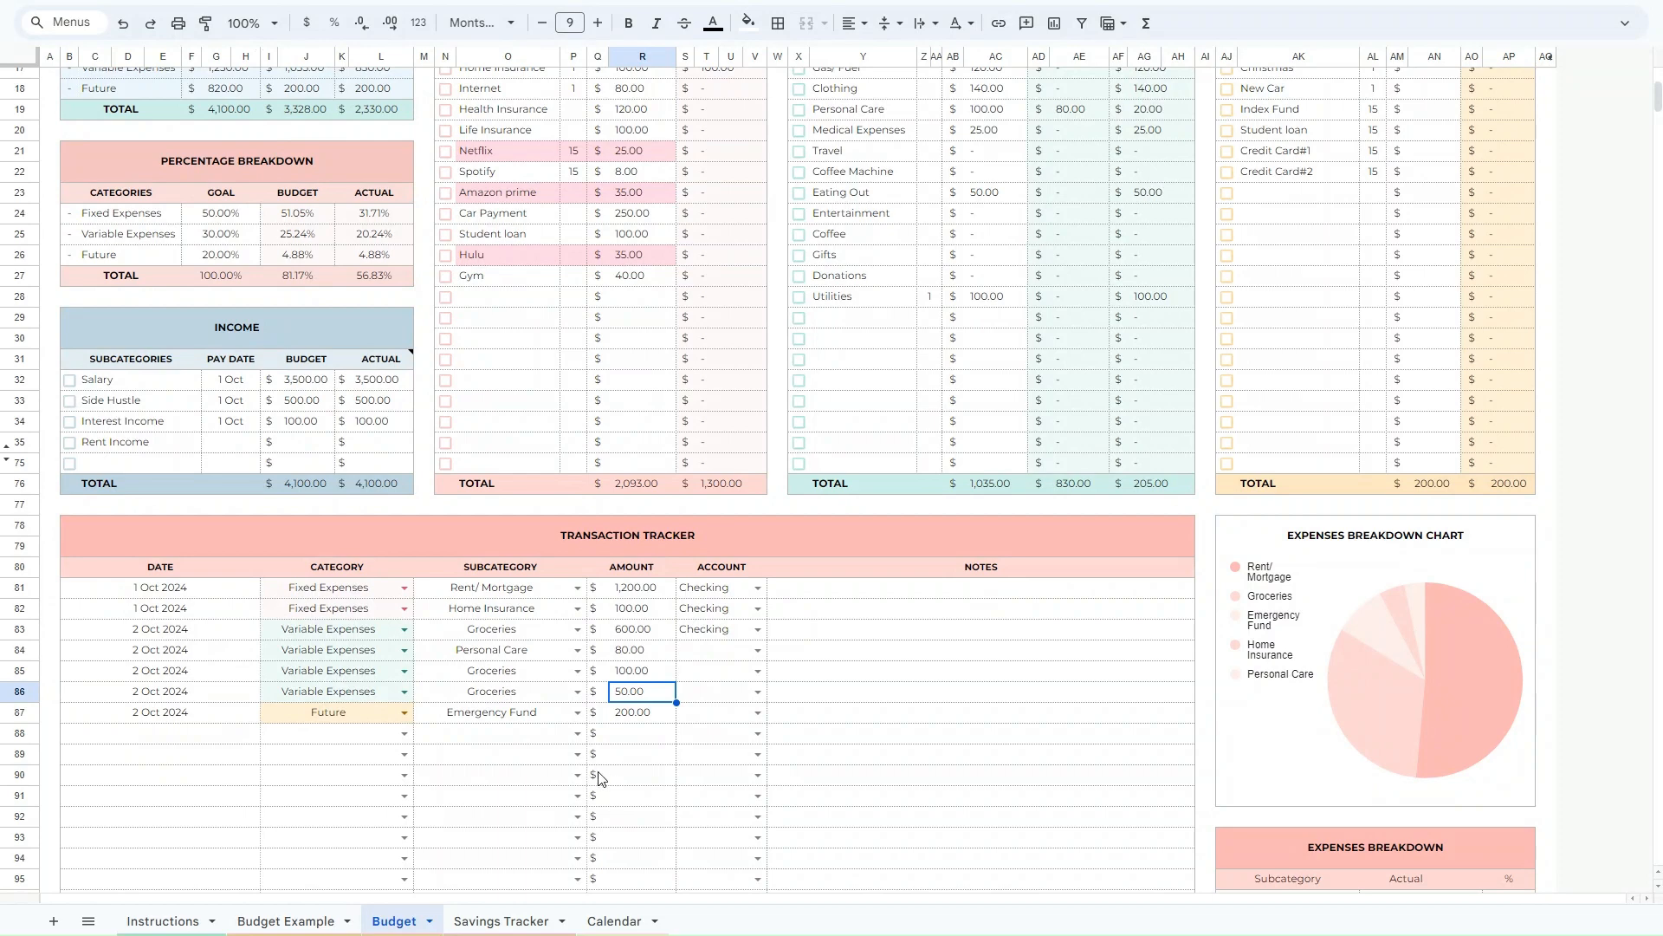
Examine the goal percentages in the Percentage Breakdown and the Budget vs Actual chart.
{"action": "left_click_drag", "start_coordinate": [215, 219], "coordinate": [217, 250]}
{"action": "scroll", "coordinate": [346, 338], "scroll_direction": "up", "scroll_amount": 2}
{"action": "left_click", "coordinate": [489, 405]}
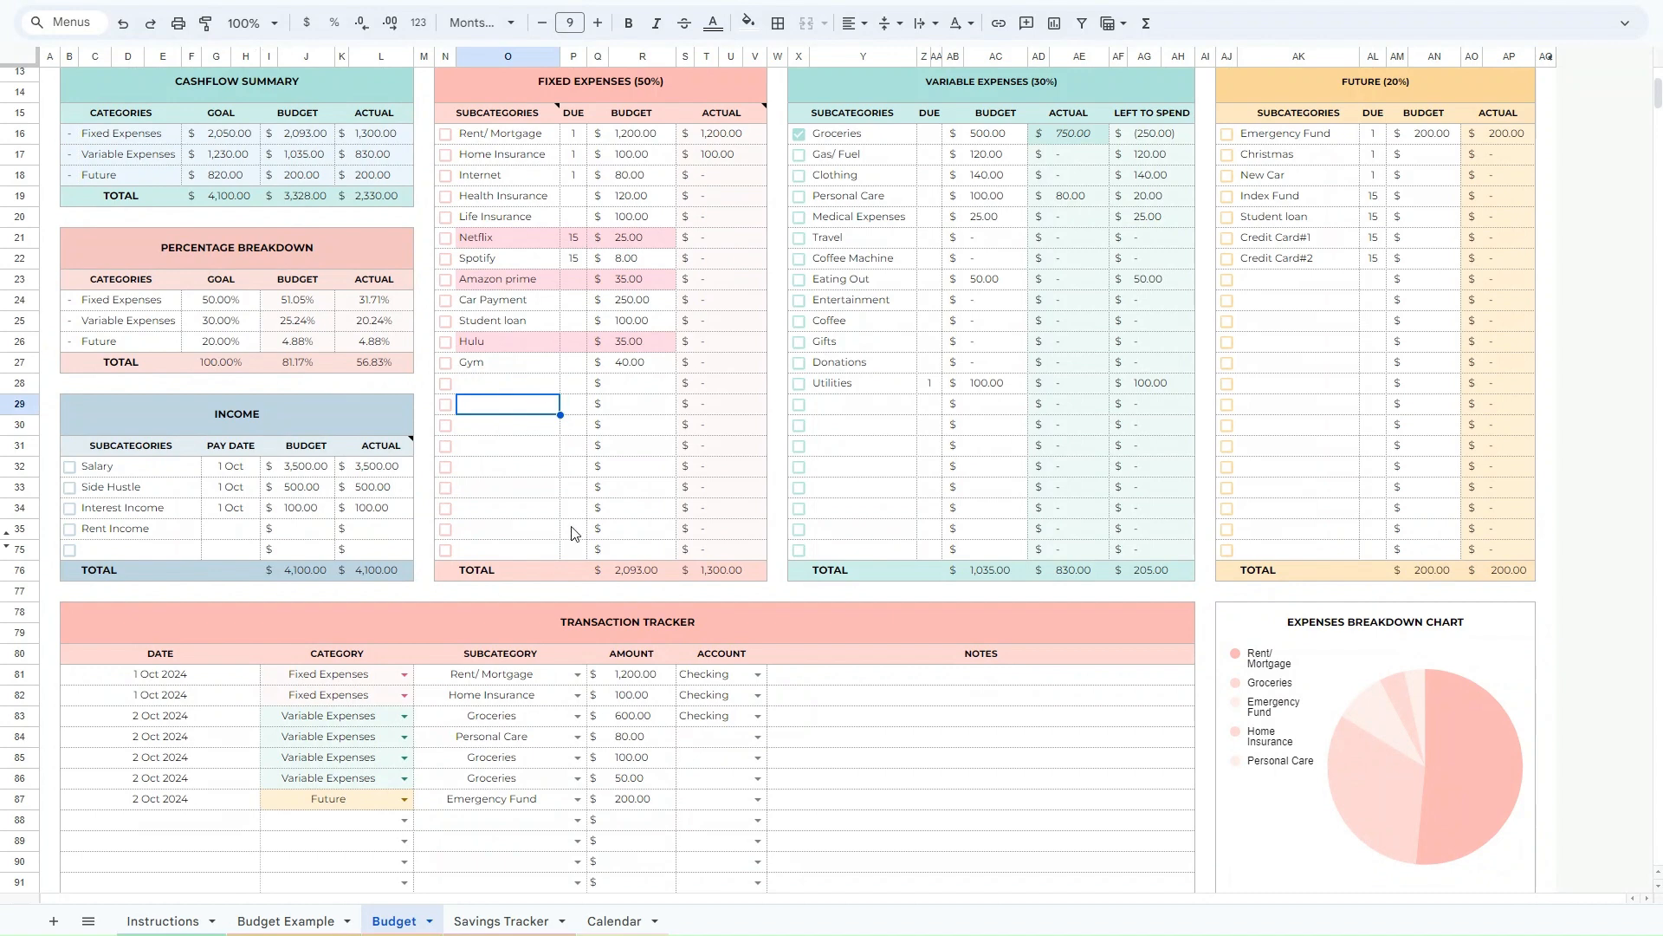
{"action": "scroll", "coordinate": [580, 520], "scroll_direction": "up", "scroll_amount": 5}
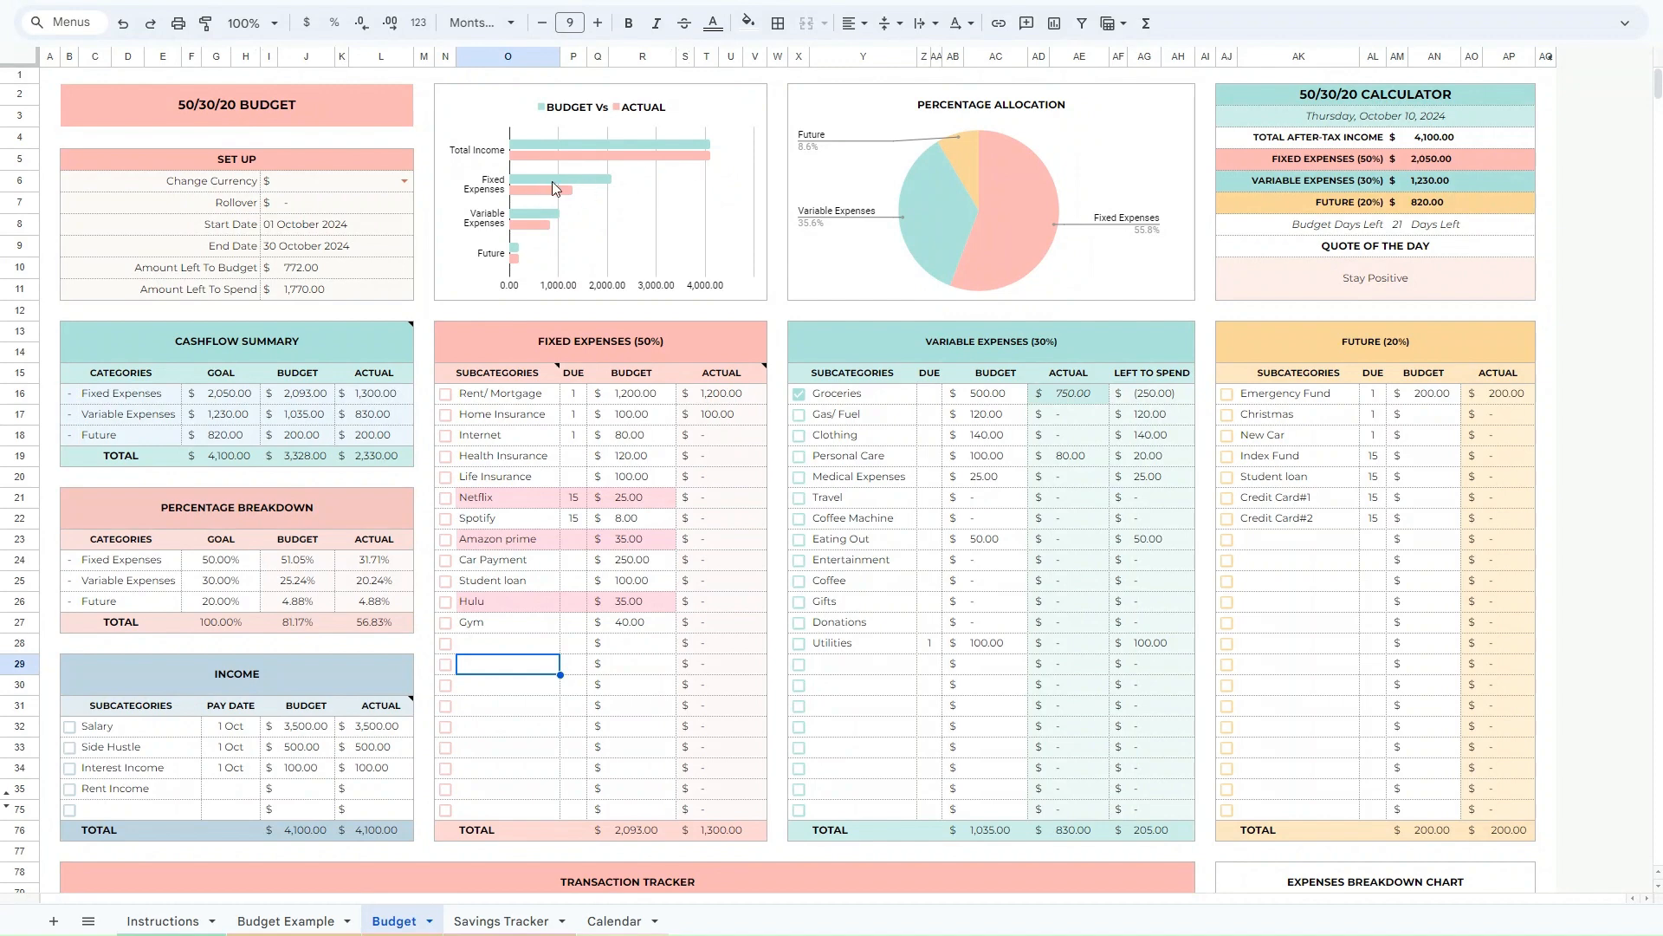
Set the Rent/ Mortgage transaction in row 81 to 5,000 and compare the bars in the Budget vs Actual chart.
{"action": "scroll", "coordinate": [518, 492], "scroll_direction": "down", "scroll_amount": 5}
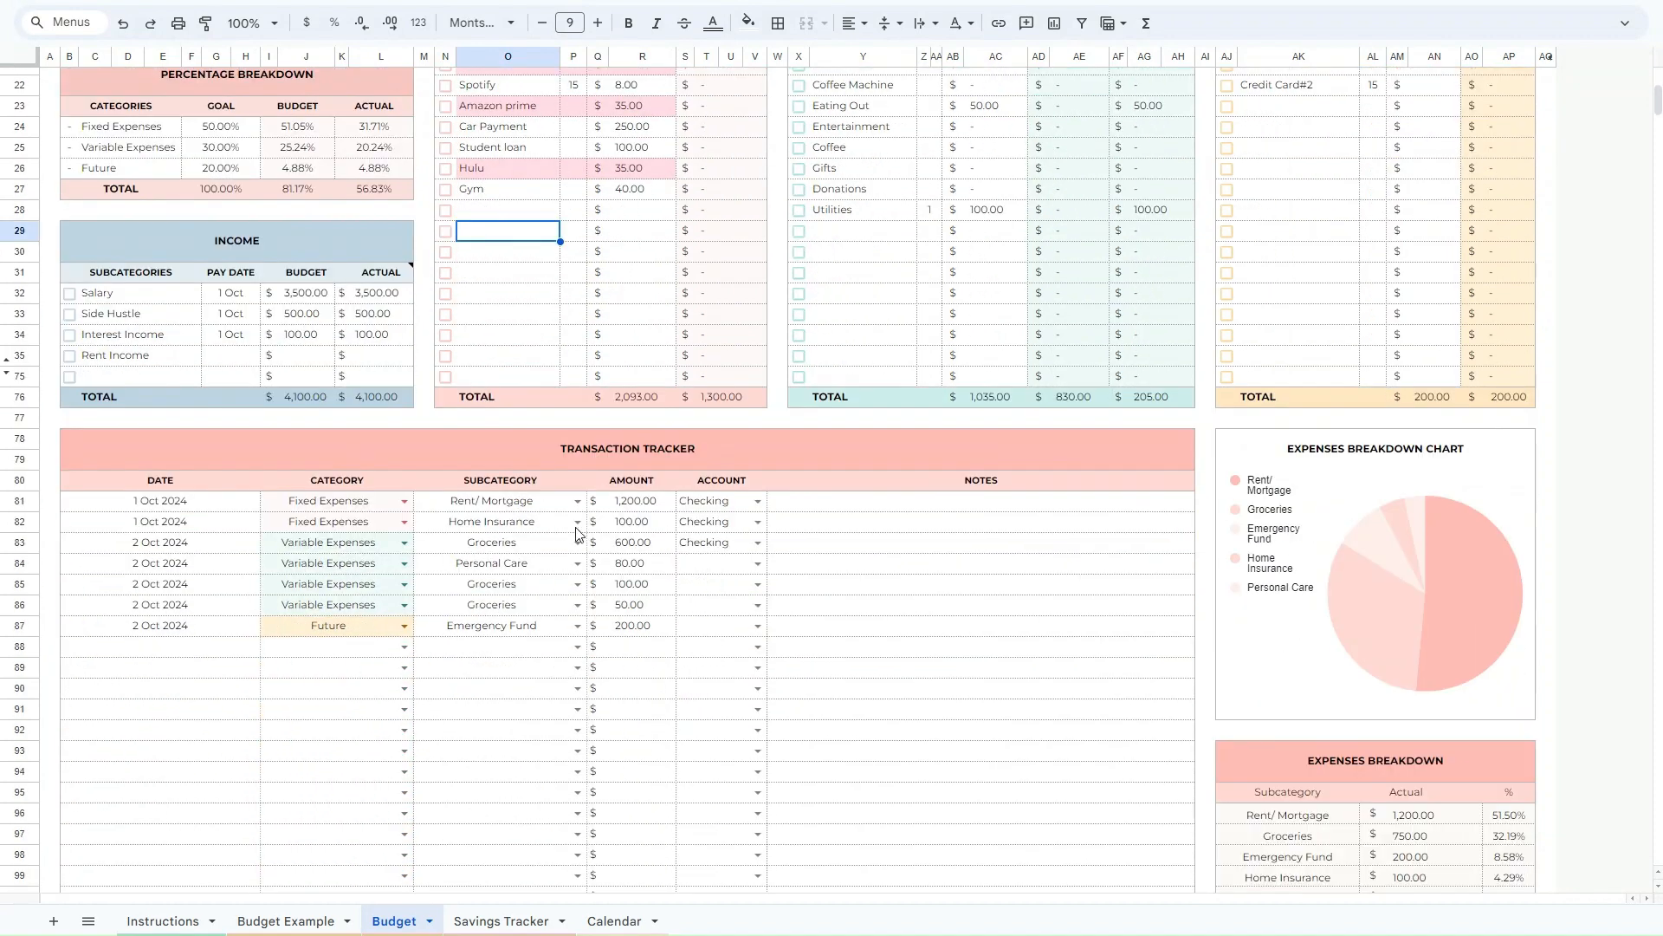
{"action": "left_click", "coordinate": [667, 507]}
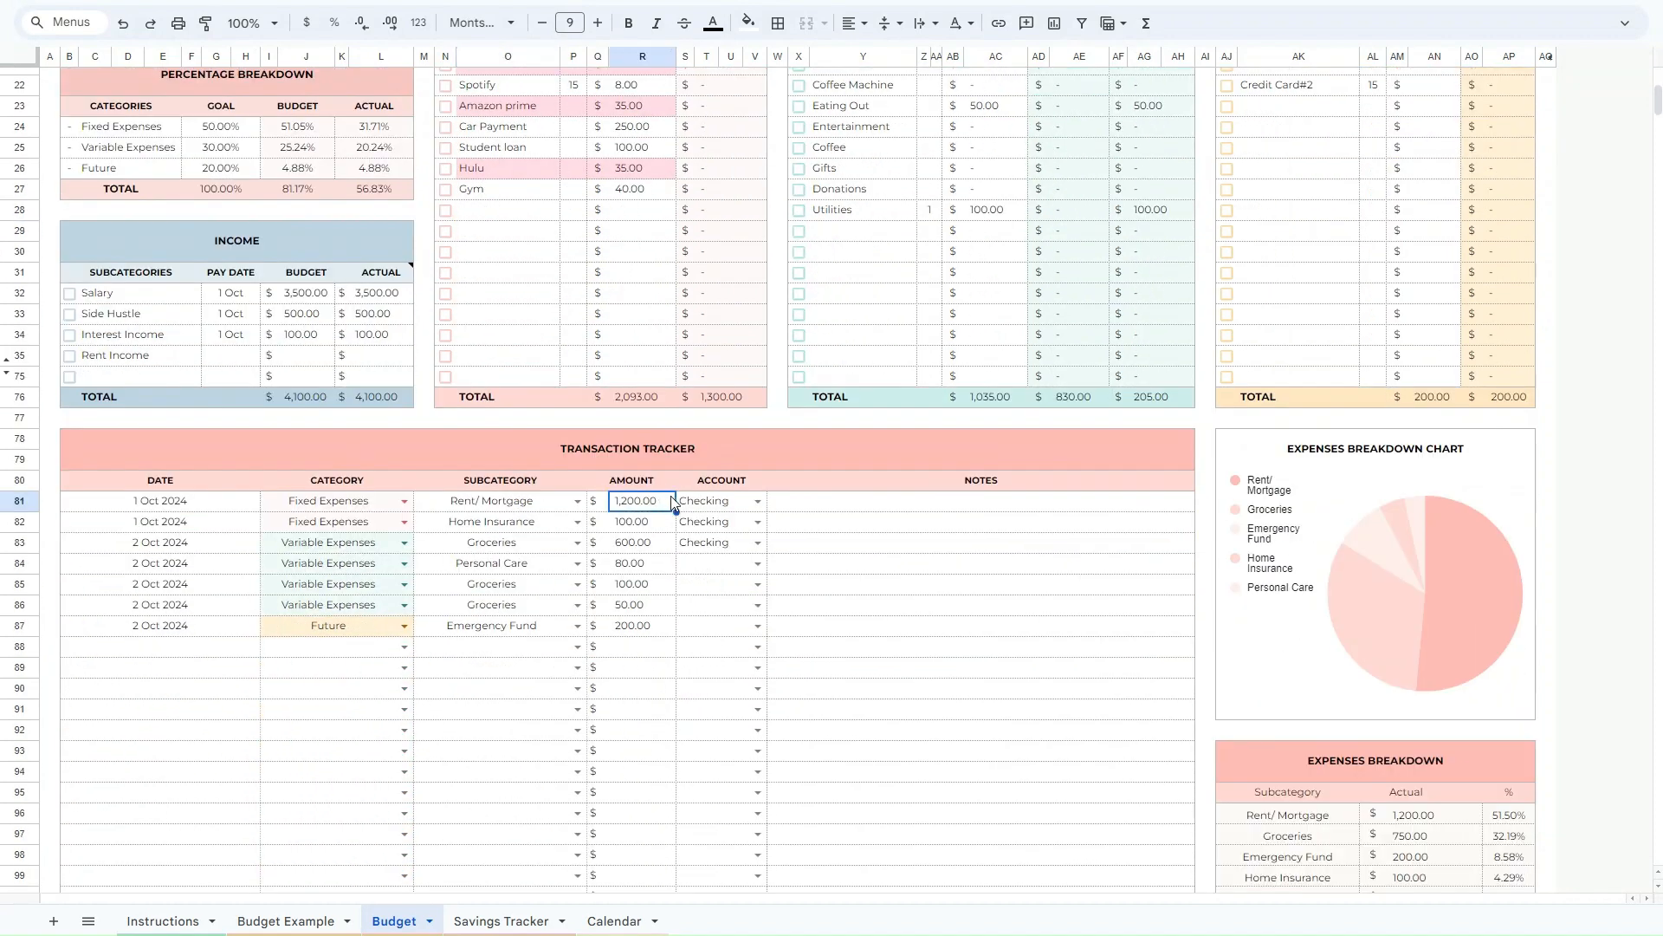
{"action": "type", "text": "50"}
{"action": "key", "text": "Return"}
{"action": "scroll", "coordinate": [676, 507], "scroll_direction": "up", "scroll_amount": 5}
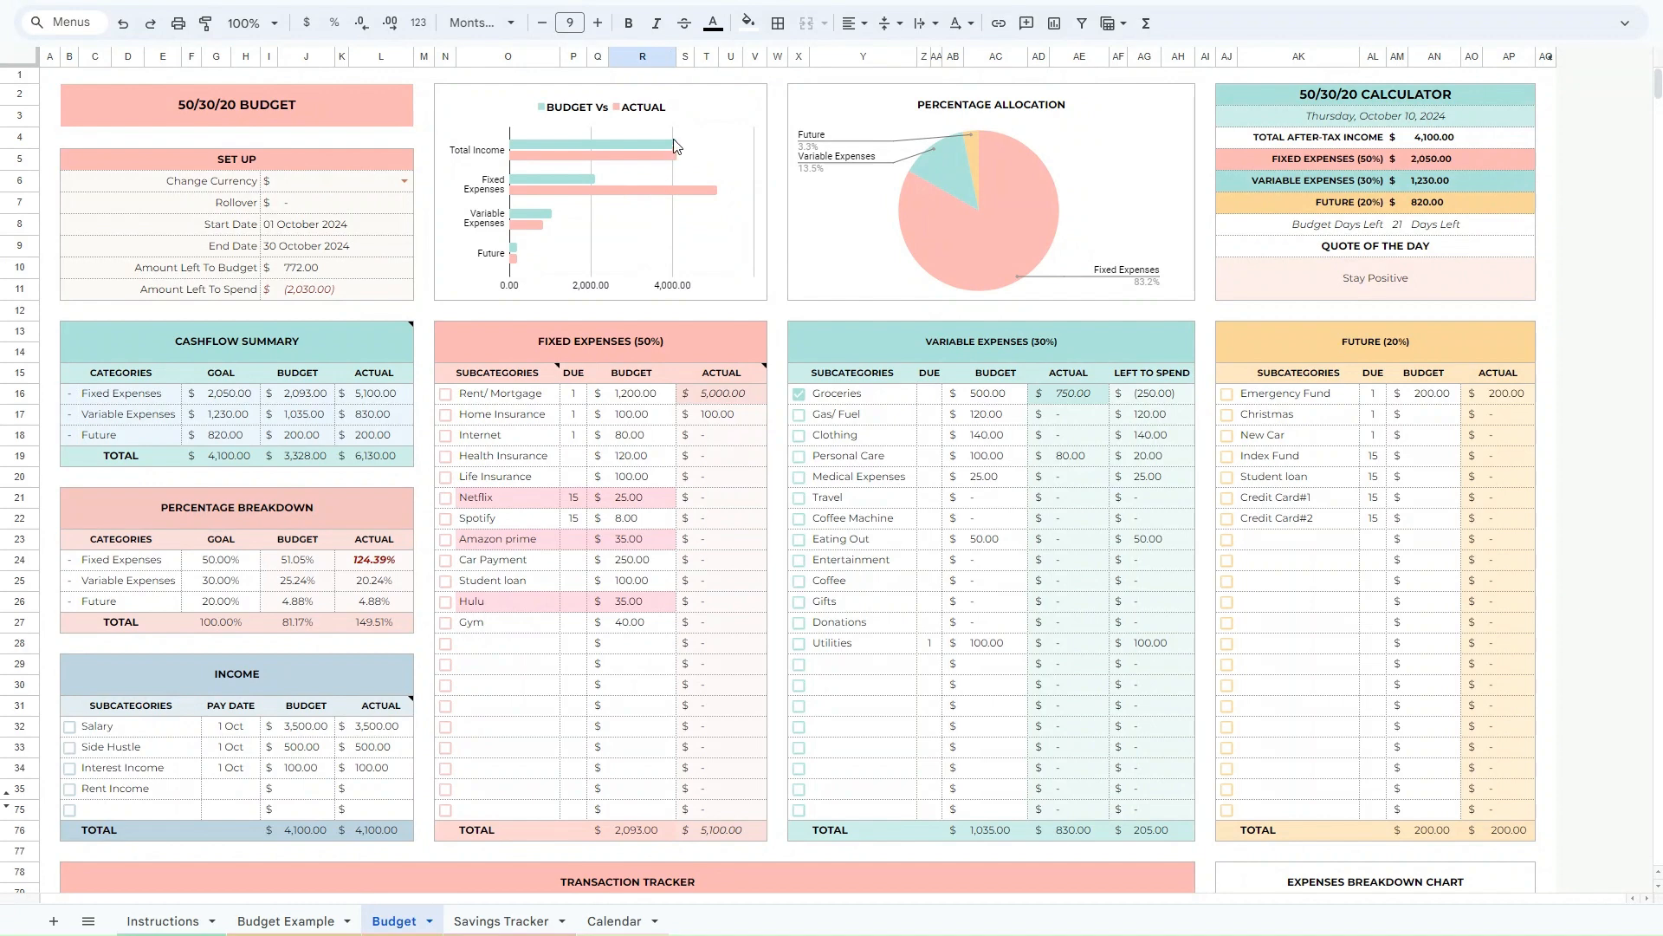
Review the Fixed Expenses table and return the Rent/ Mortgage amount to 1,200.
{"action": "left_click", "coordinate": [607, 341]}
{"action": "left_click", "coordinate": [501, 663]}
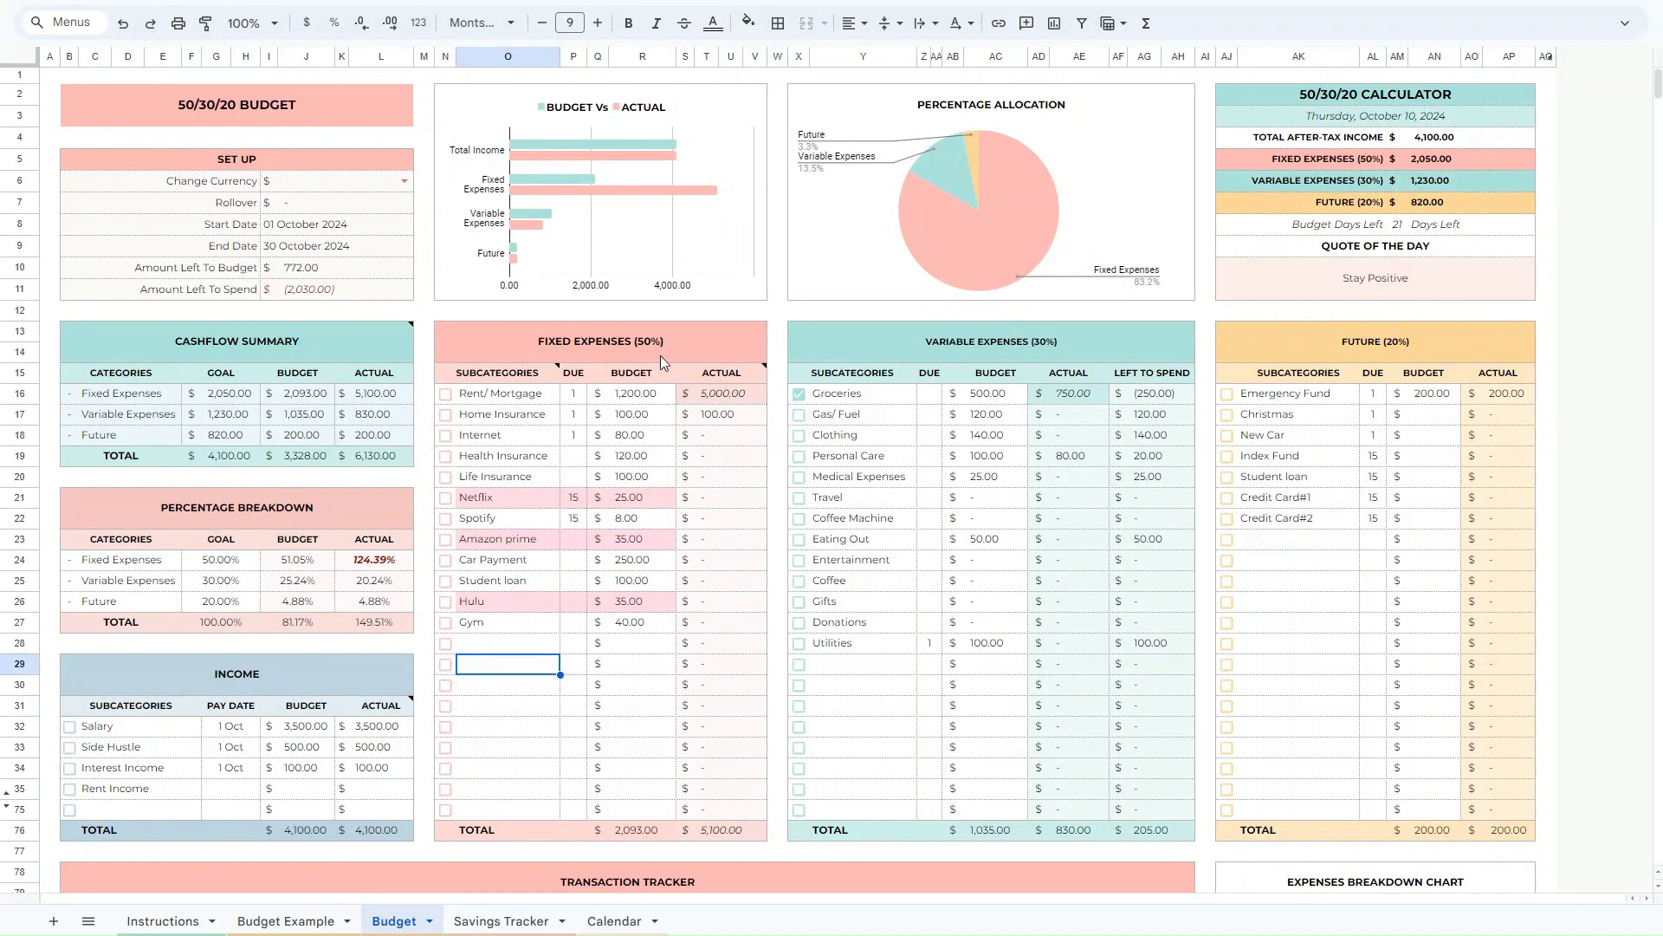
{"action": "left_click_drag", "start_coordinate": [660, 355], "coordinate": [711, 643]}
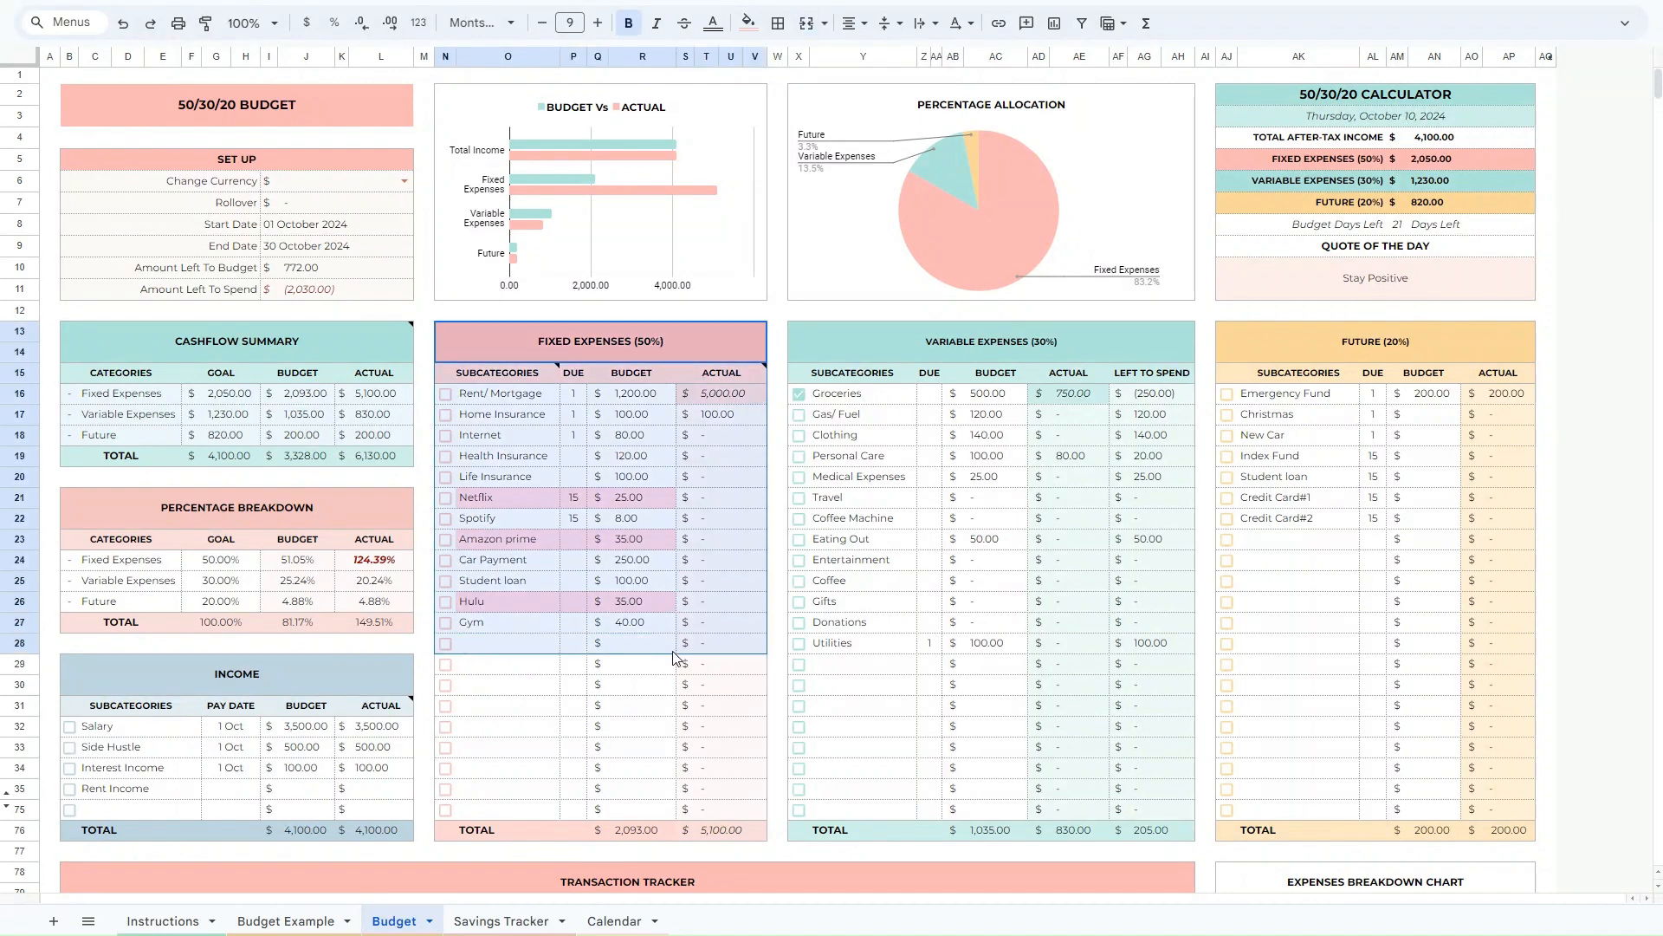
{"action": "left_click", "coordinate": [726, 393]}
{"action": "type", "text": "1200"}
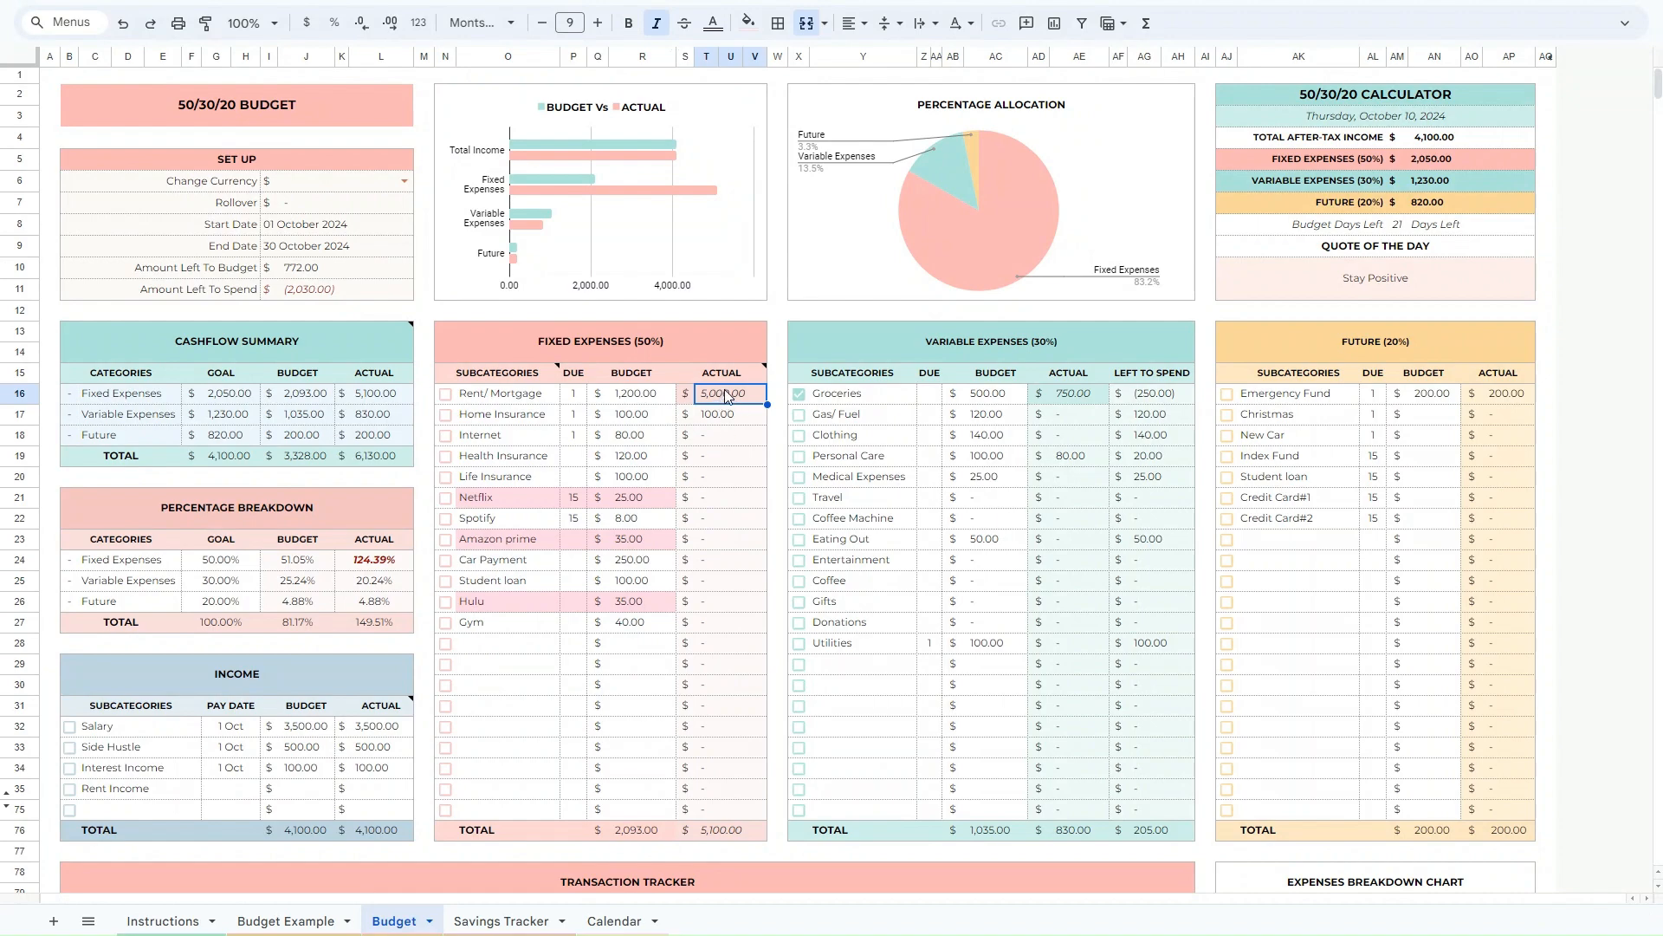
{"action": "left_click", "coordinate": [777, 352]}
Review the Expenses Breakdown chart and table beside the Transaction Tracker, down to the Financial Goals and Monthly Review sections.
{"action": "scroll", "coordinate": [931, 630], "scroll_direction": "down", "scroll_amount": 7}
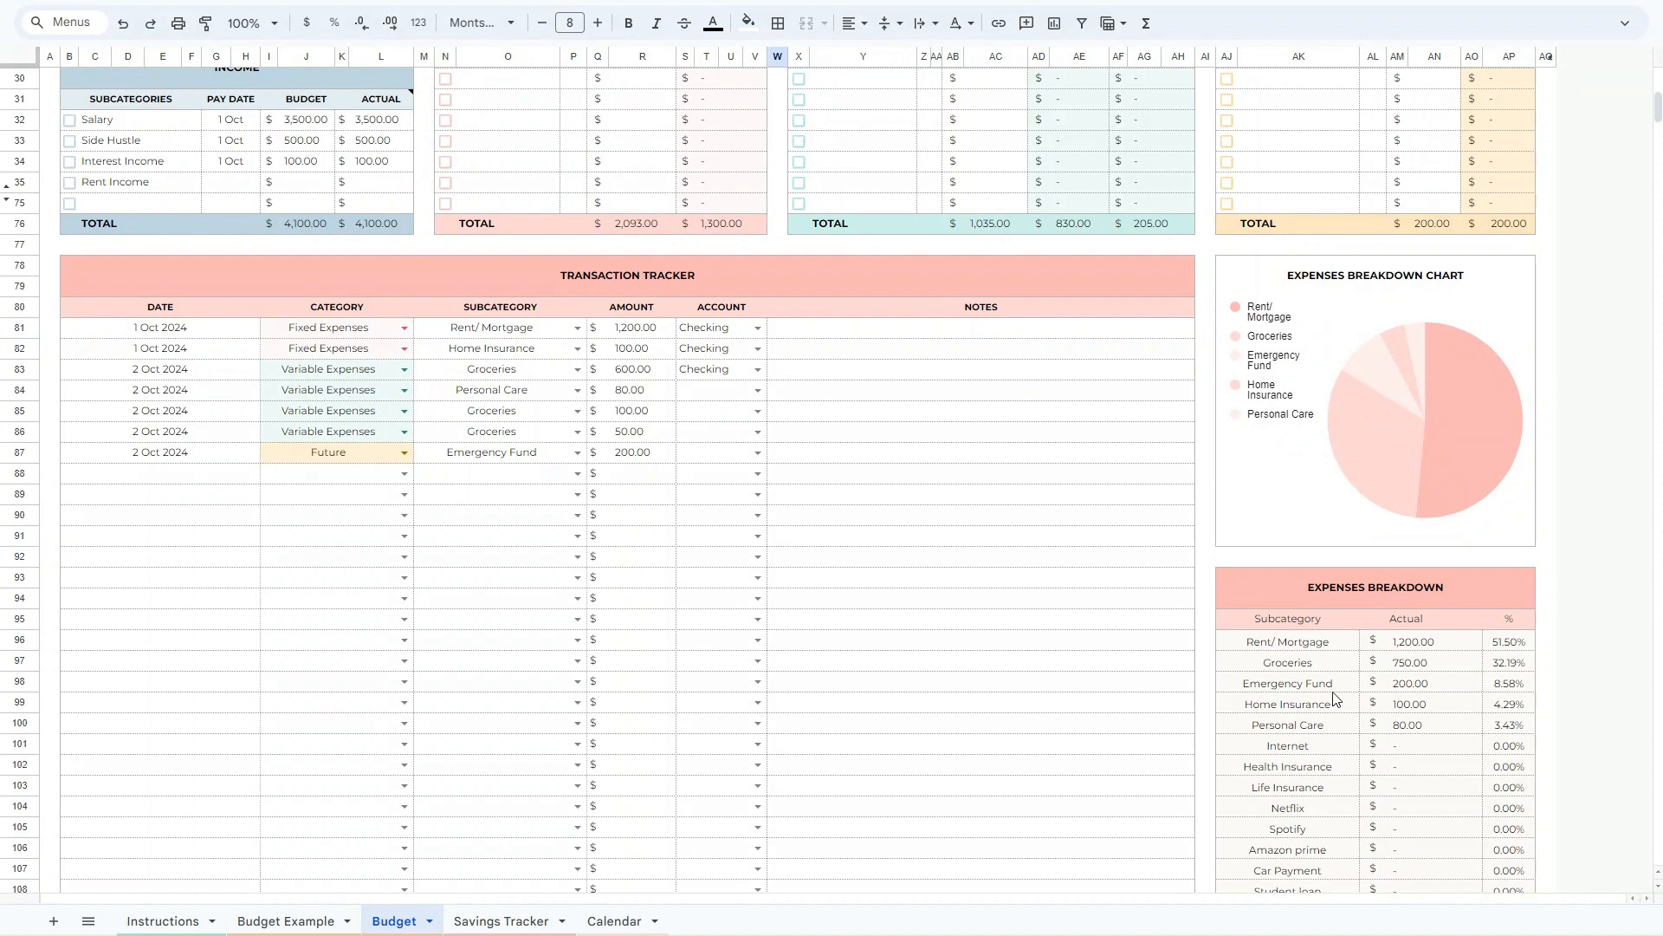
{"action": "scroll", "coordinate": [1388, 738], "scroll_direction": "down", "scroll_amount": 1}
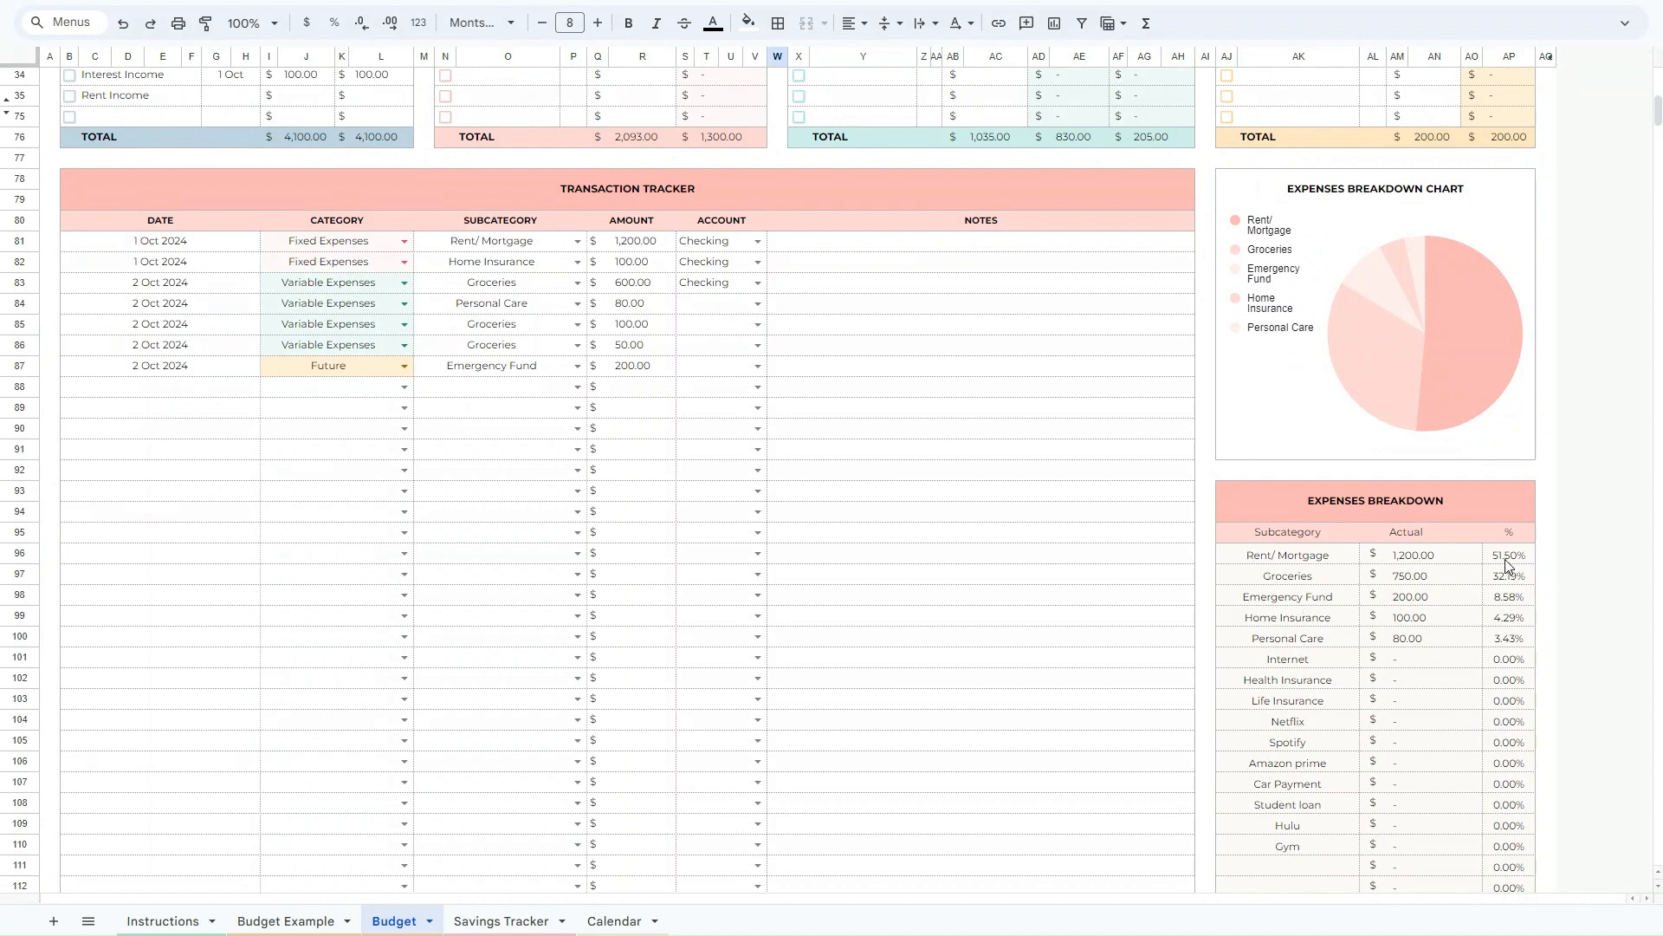
{"action": "scroll", "coordinate": [940, 649], "scroll_direction": "down", "scroll_amount": 6}
{"action": "scroll", "coordinate": [941, 649], "scroll_direction": "up", "scroll_amount": 2}
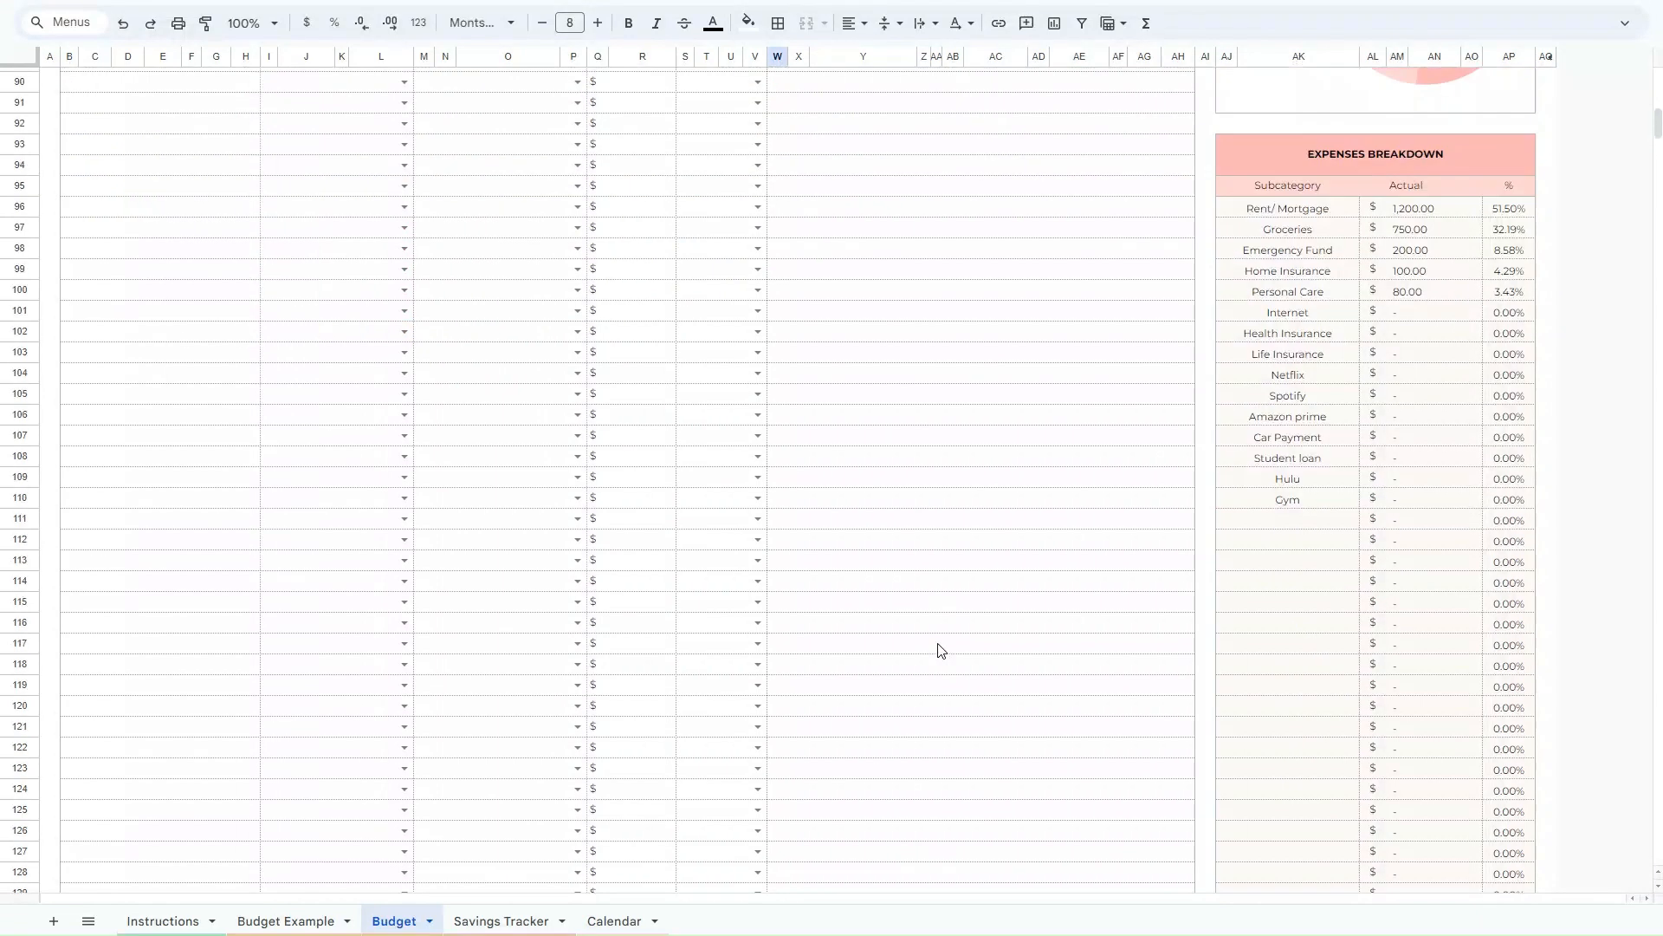
{"action": "scroll", "coordinate": [940, 650], "scroll_direction": "down", "scroll_amount": 13}
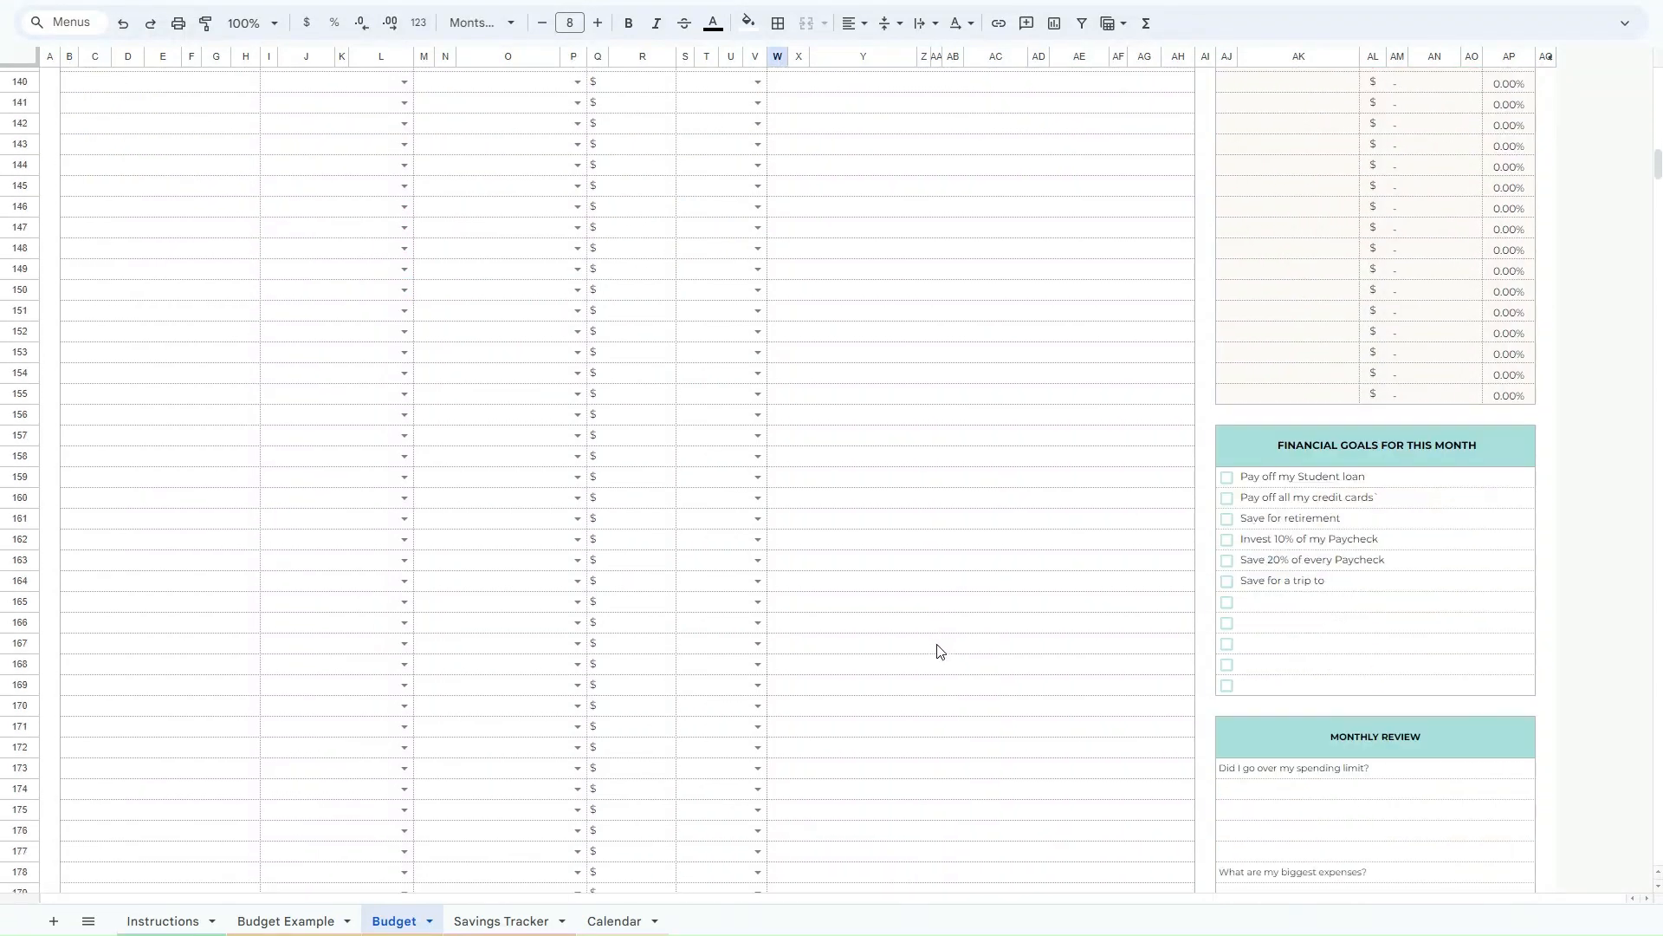
Tick off the student loan, credit cards, Save for retirement and Invest 10% of my Paycheck goals in Financial Goals For This Month.
{"action": "left_click", "coordinate": [1029, 460]}
{"action": "left_click_drag", "start_coordinate": [1360, 360], "coordinate": [1348, 586]}
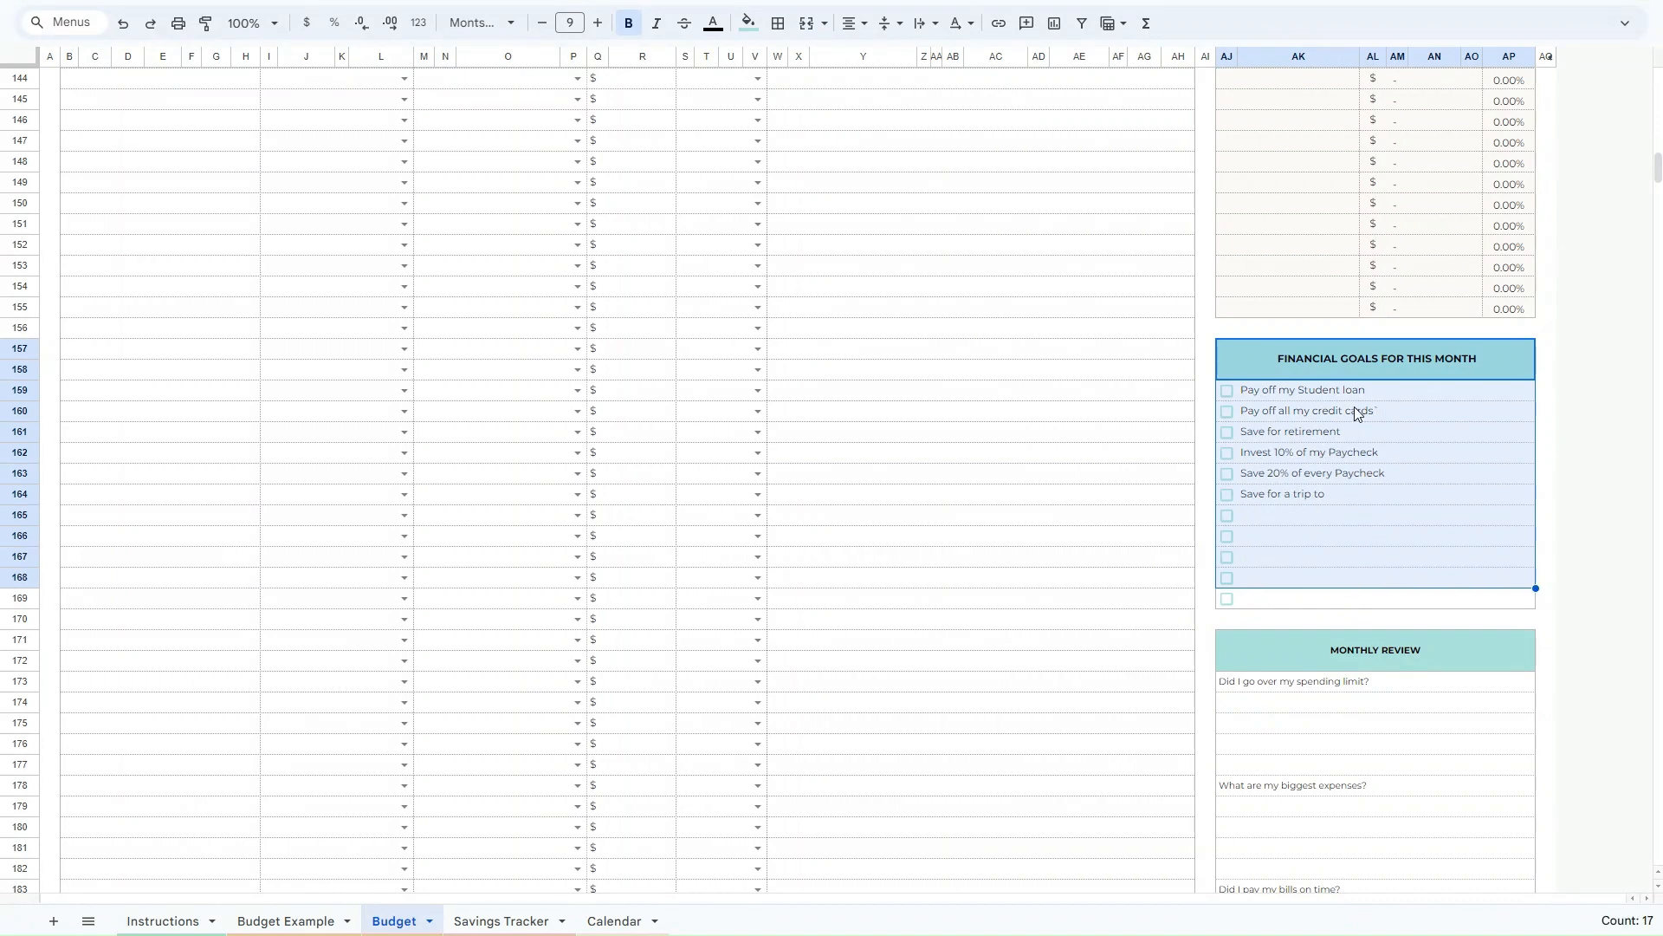
{"action": "left_click_drag", "start_coordinate": [1354, 410], "coordinate": [1358, 509]}
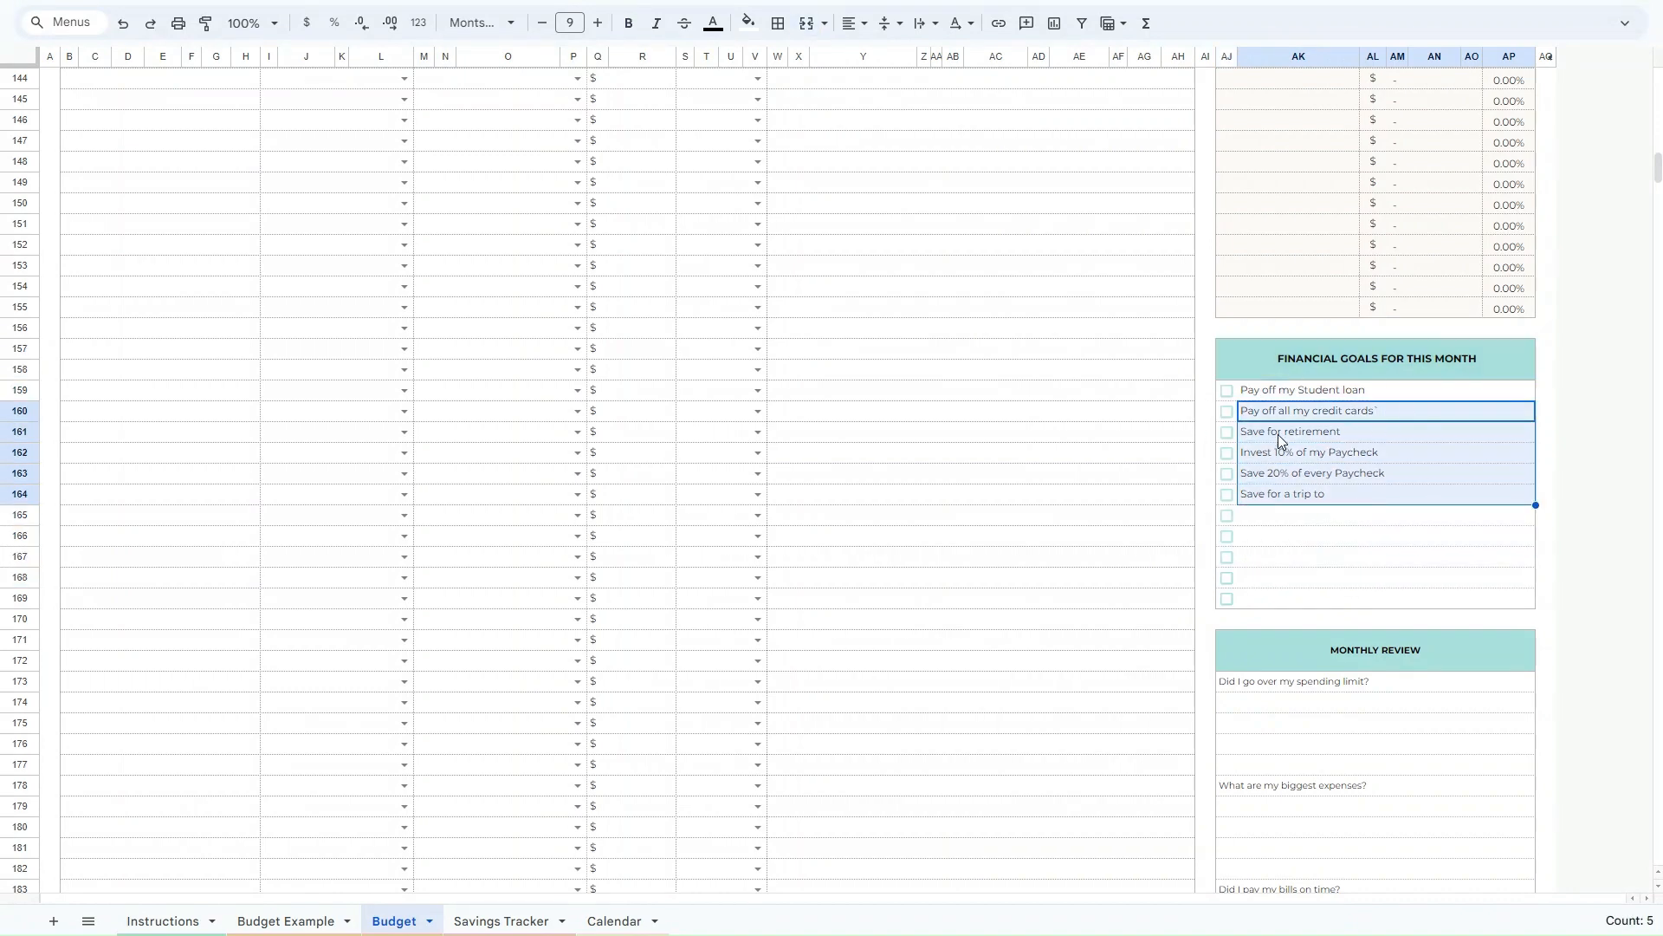
{"action": "left_click", "coordinate": [1275, 552]}
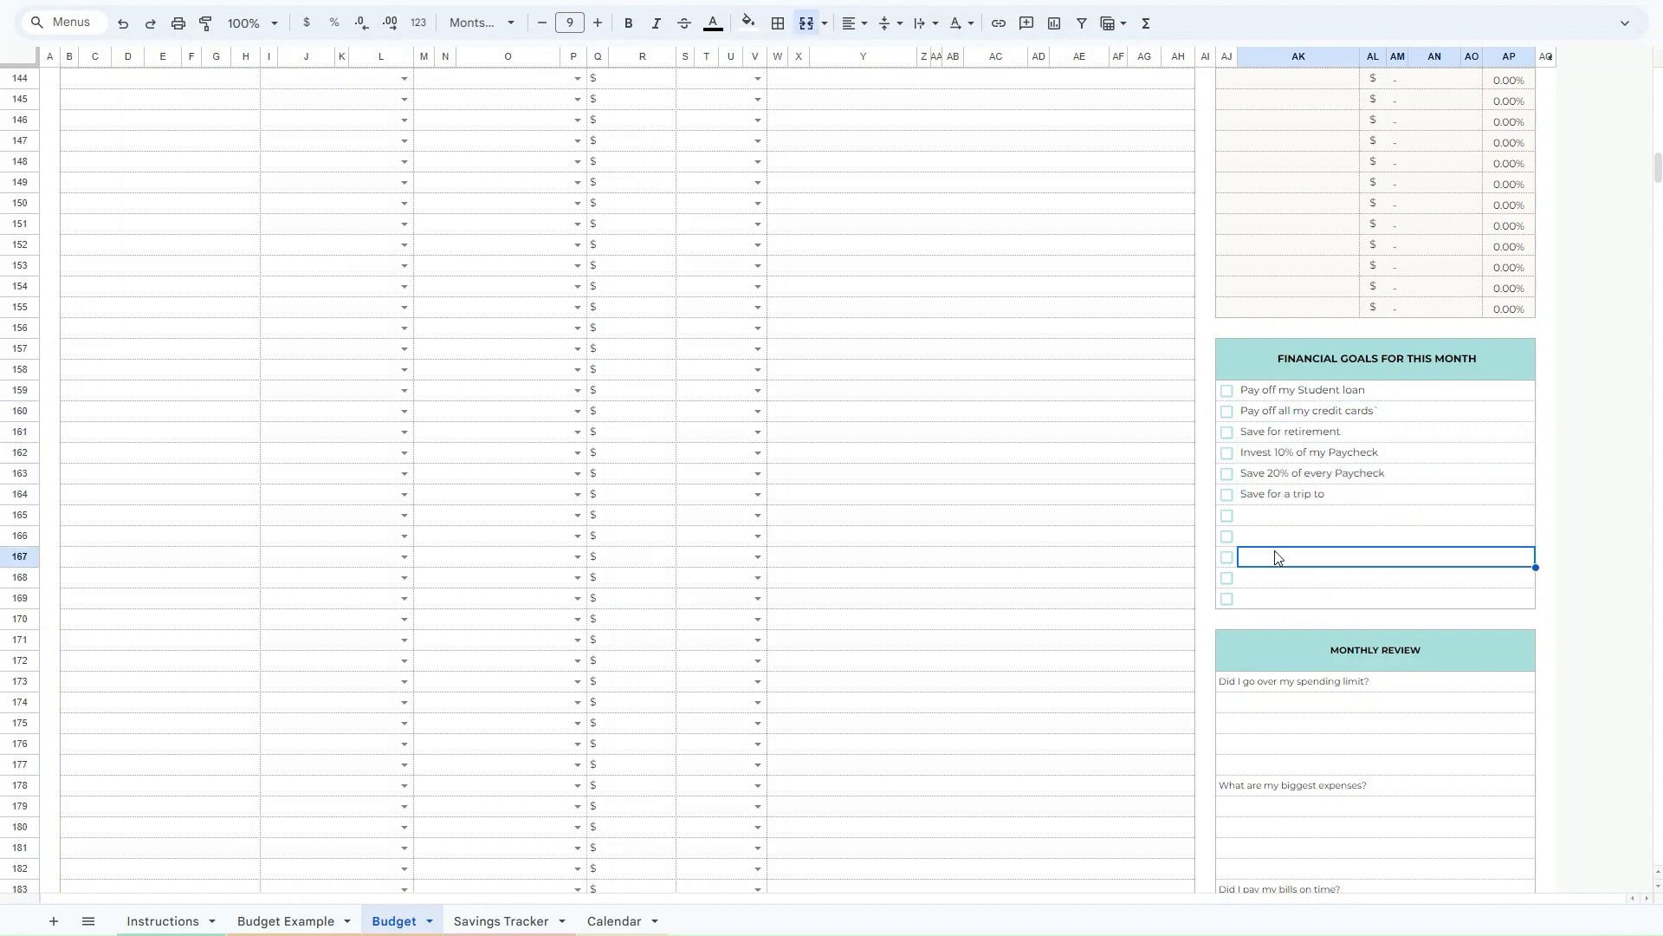
{"action": "left_click", "coordinate": [1226, 391]}
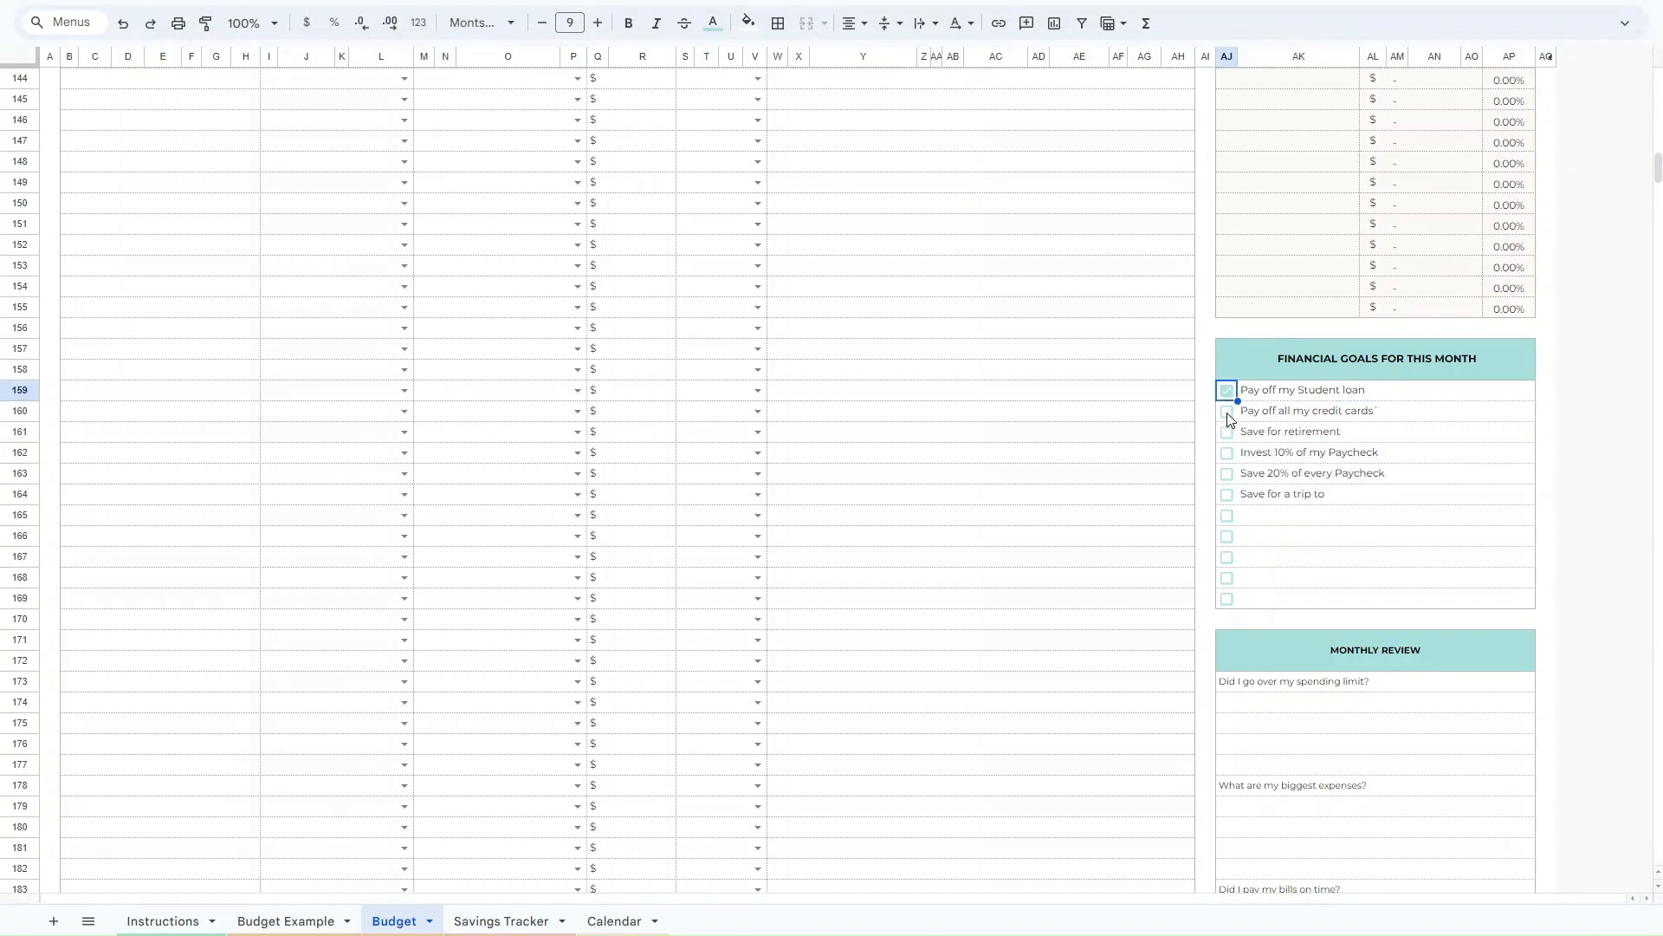
{"action": "left_click", "coordinate": [1228, 412]}
{"action": "left_click", "coordinate": [1227, 433]}
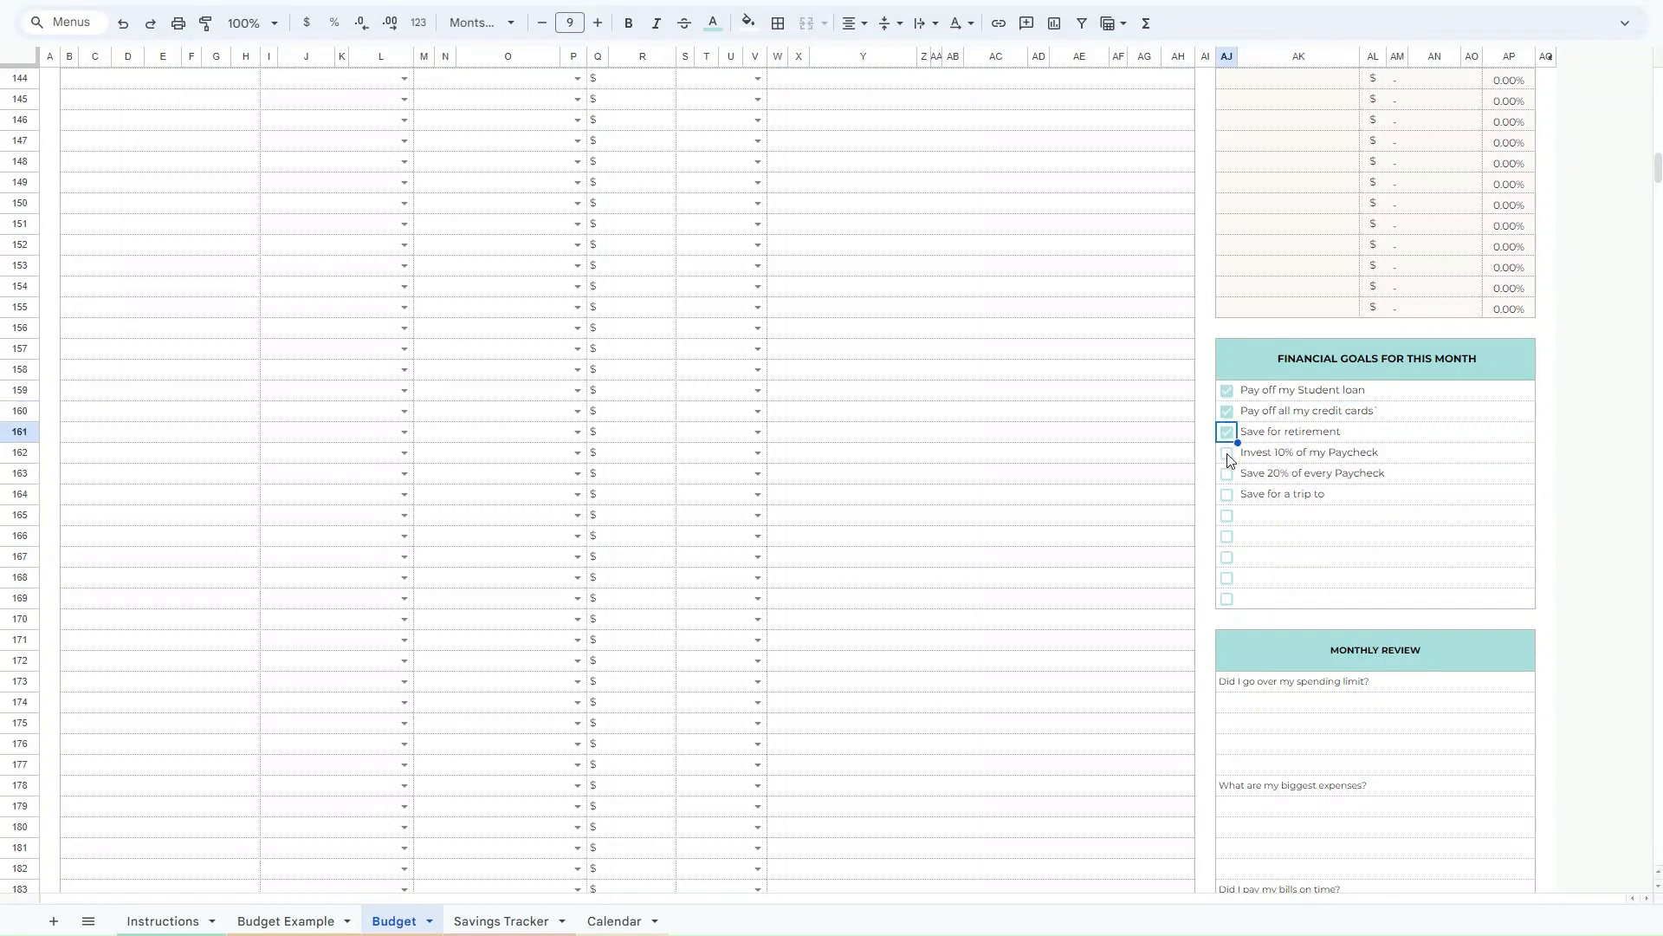
{"action": "left_click", "coordinate": [1228, 453]}
Review the Monthly Review questions and the Notes section beneath the financial goals.
{"action": "scroll", "coordinate": [1355, 543], "scroll_direction": "down", "scroll_amount": 4}
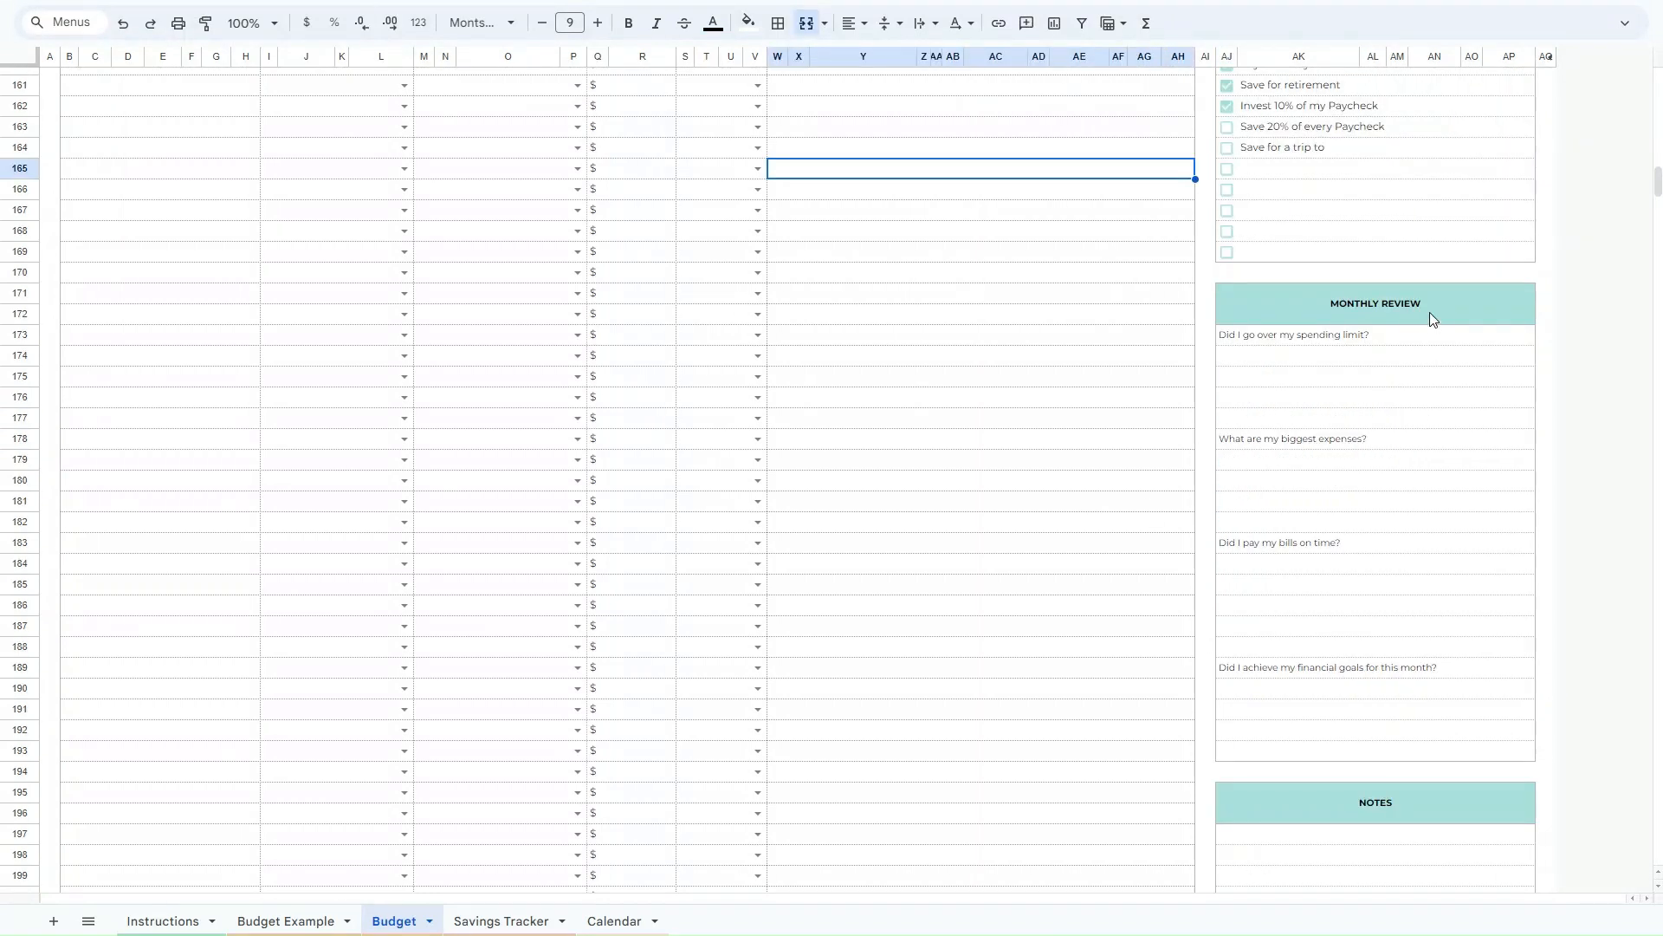
{"action": "left_click_drag", "start_coordinate": [1431, 319], "coordinate": [1433, 762]}
{"action": "scroll", "coordinate": [1440, 735], "scroll_direction": "down", "scroll_amount": 2}
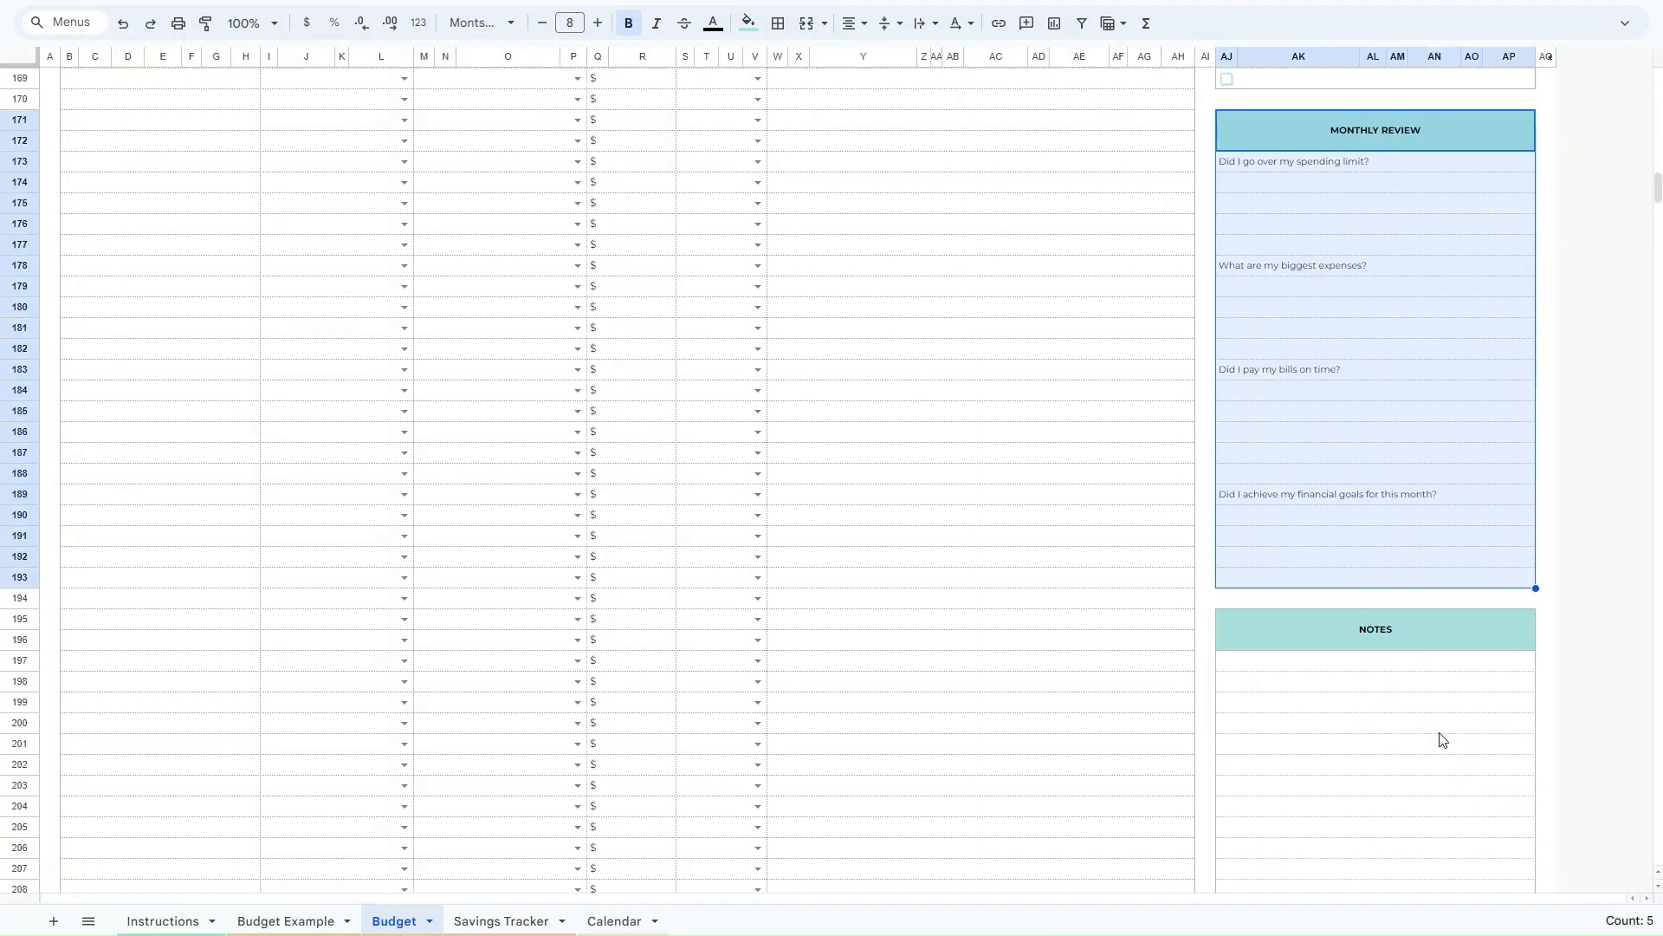
{"action": "scroll", "coordinate": [1443, 739], "scroll_direction": "down", "scroll_amount": 2}
{"action": "left_click_drag", "start_coordinate": [1421, 456], "coordinate": [1434, 835]}
{"action": "scroll", "coordinate": [1438, 817], "scroll_direction": "down", "scroll_amount": 1}
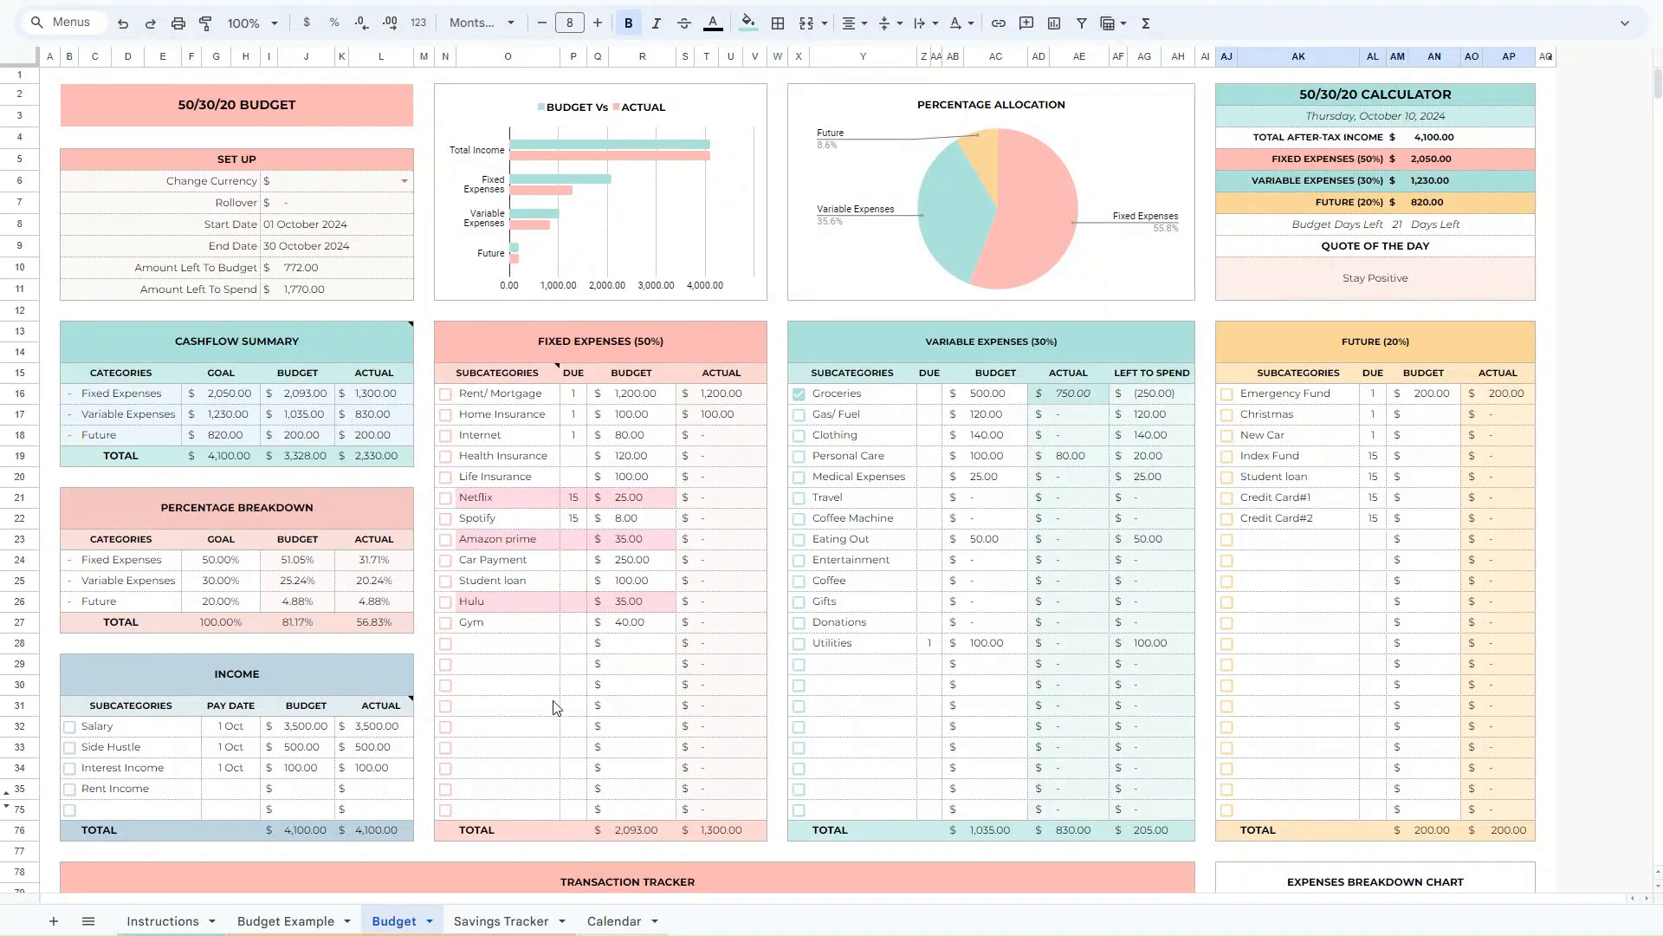
Try to enter 200 as the Health Insurance actual in the Fixed Expenses table, and cancel the protected edit.
{"action": "left_click", "coordinate": [615, 705]}
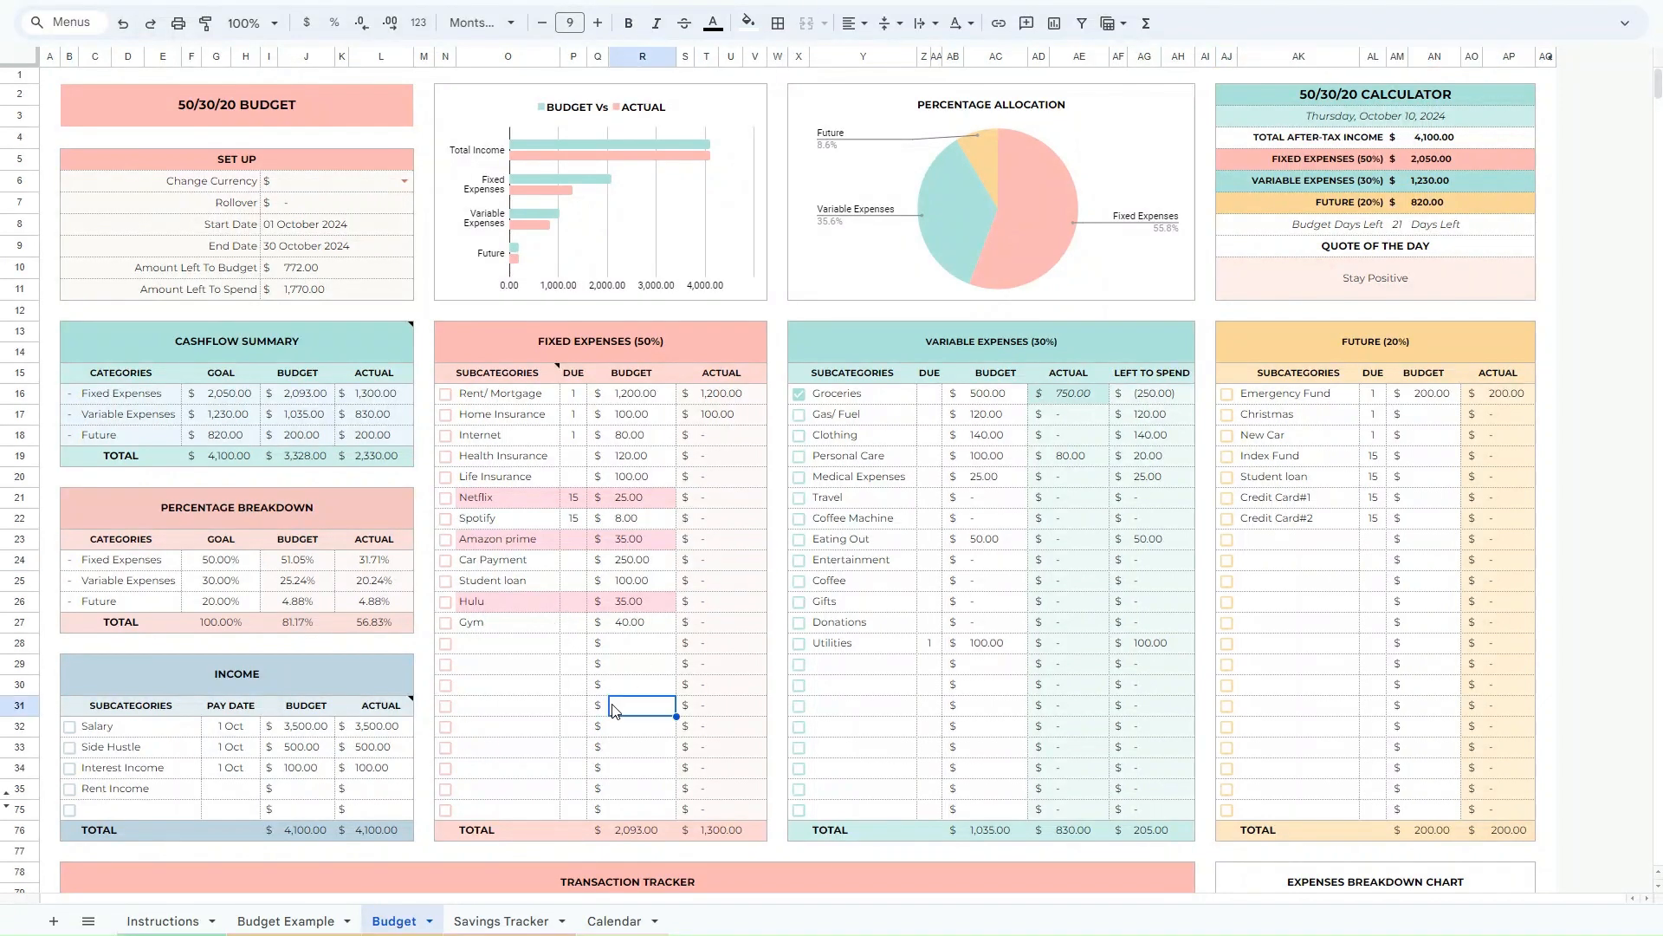
{"action": "left_click_drag", "start_coordinate": [736, 435], "coordinate": [738, 576]}
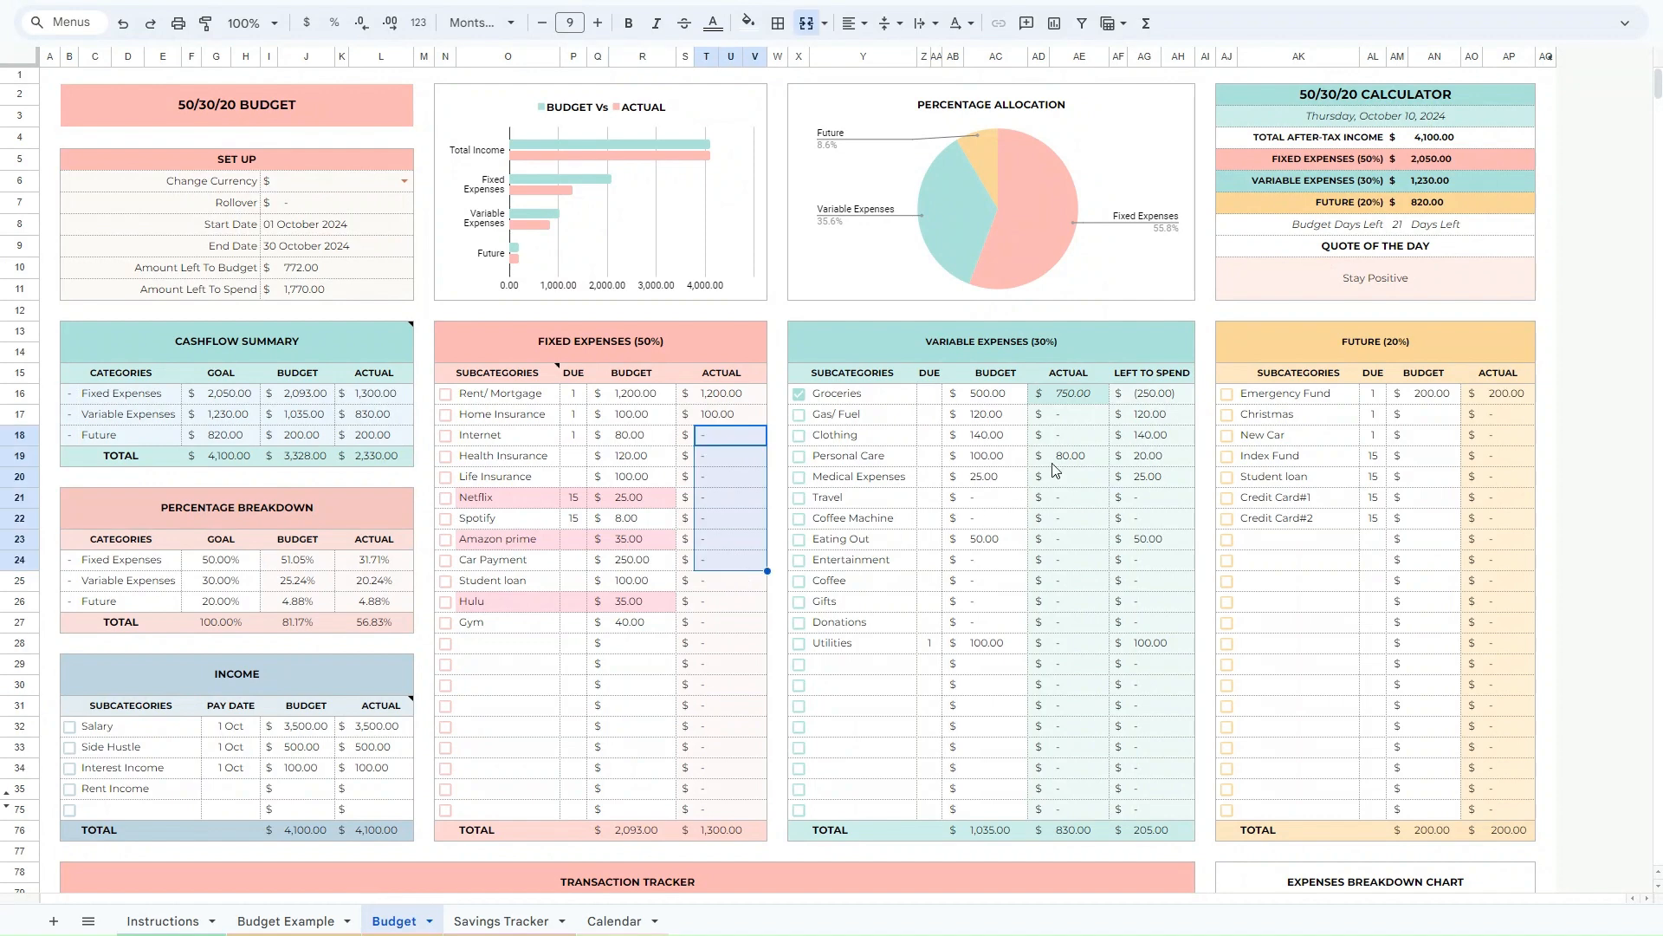
{"action": "left_click_drag", "start_coordinate": [1064, 435], "coordinate": [1085, 457]}
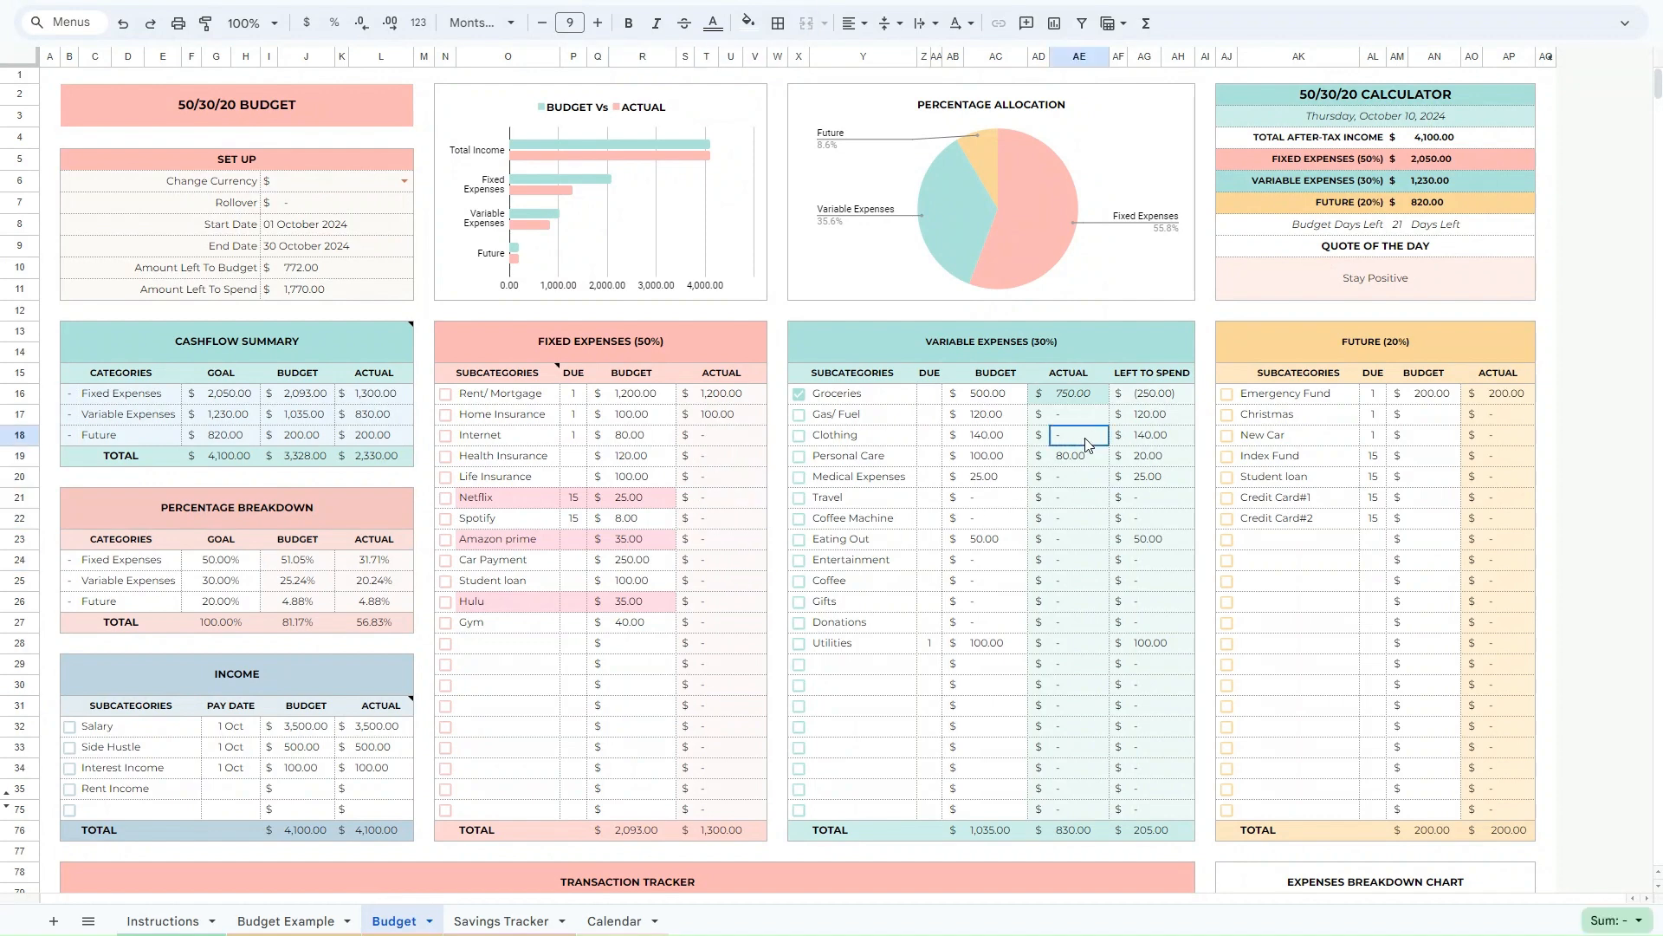
{"action": "left_click", "coordinate": [715, 466]}
{"action": "type", "text": "200"}
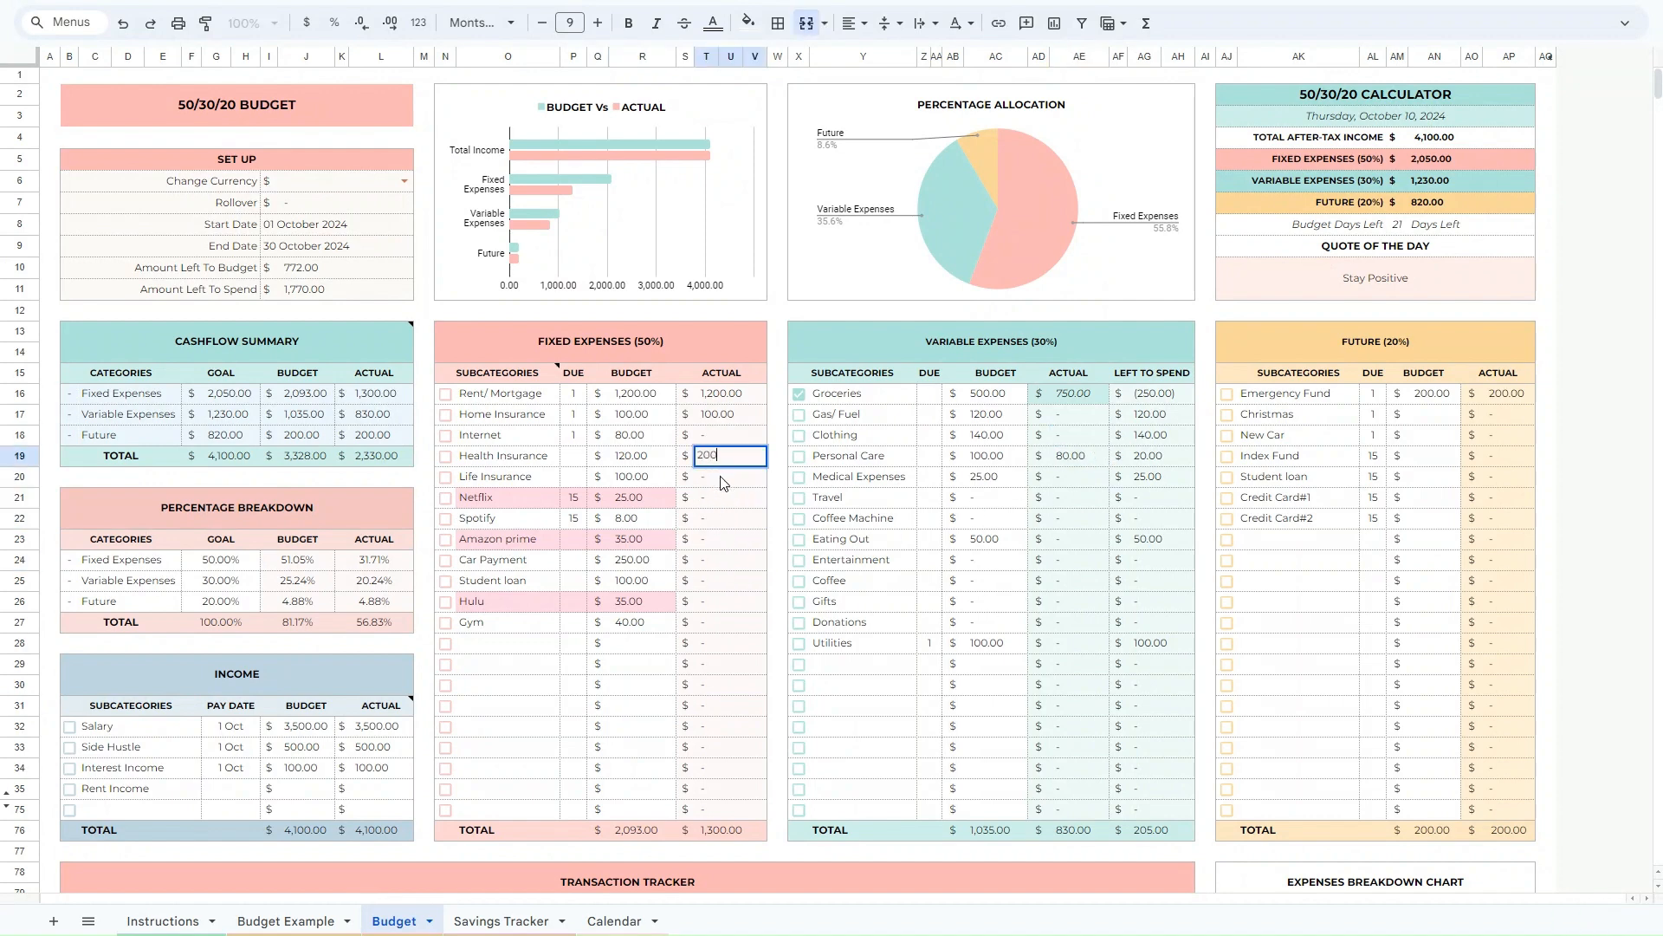
{"action": "key", "text": "Return"}
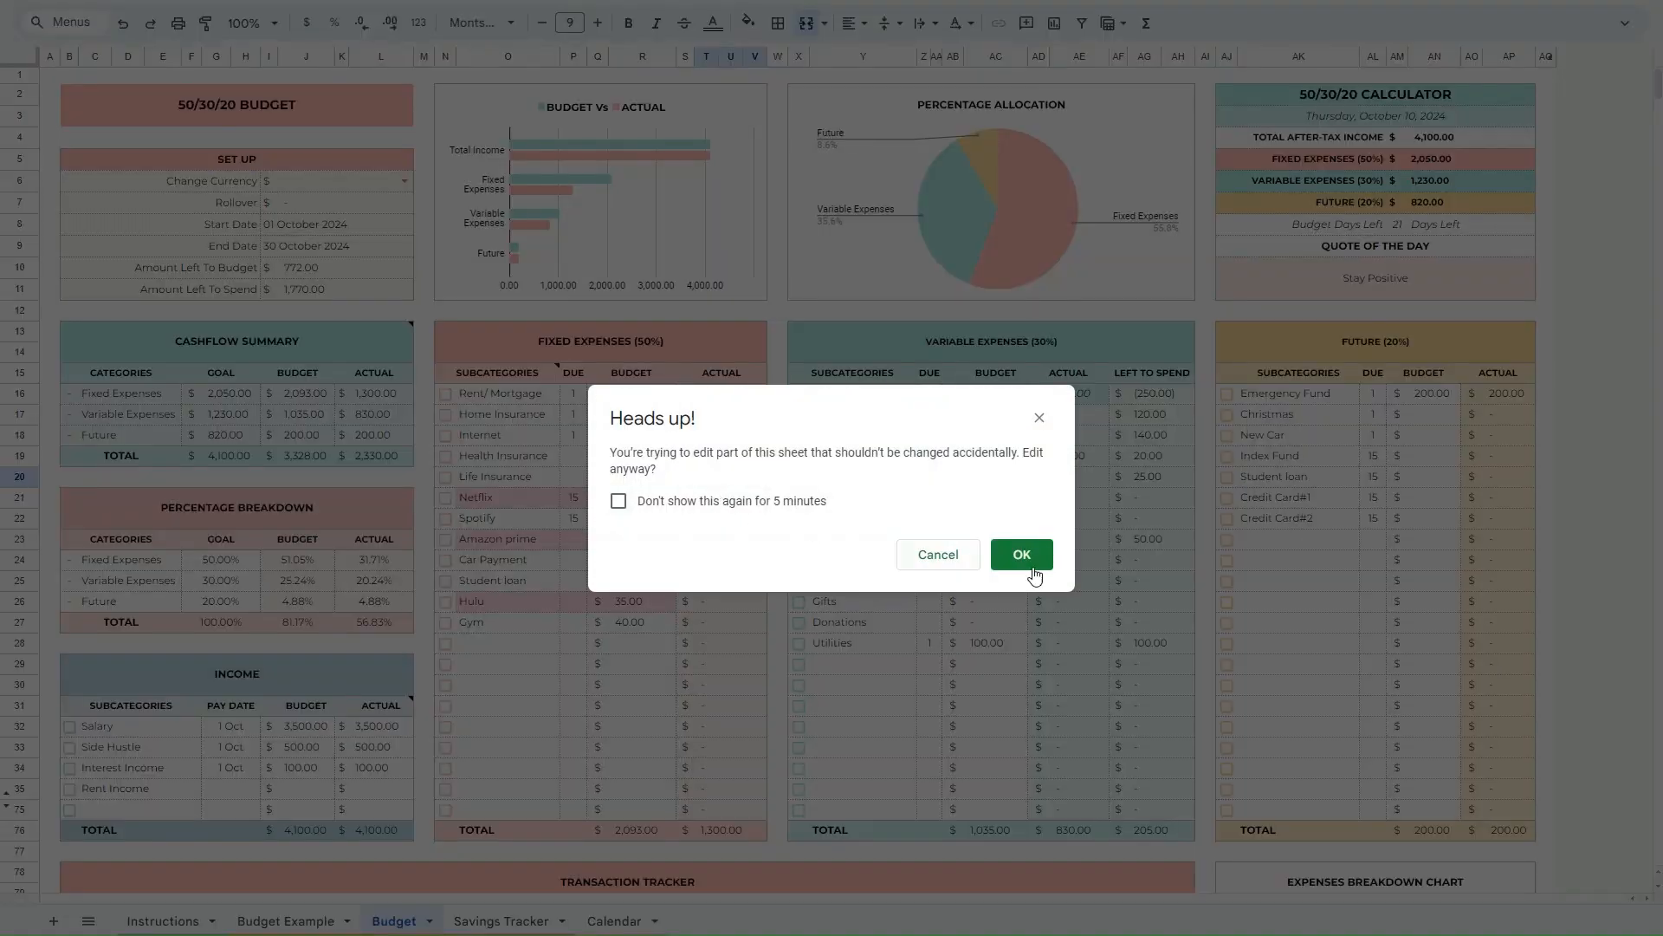
{"action": "left_click", "coordinate": [938, 555]}
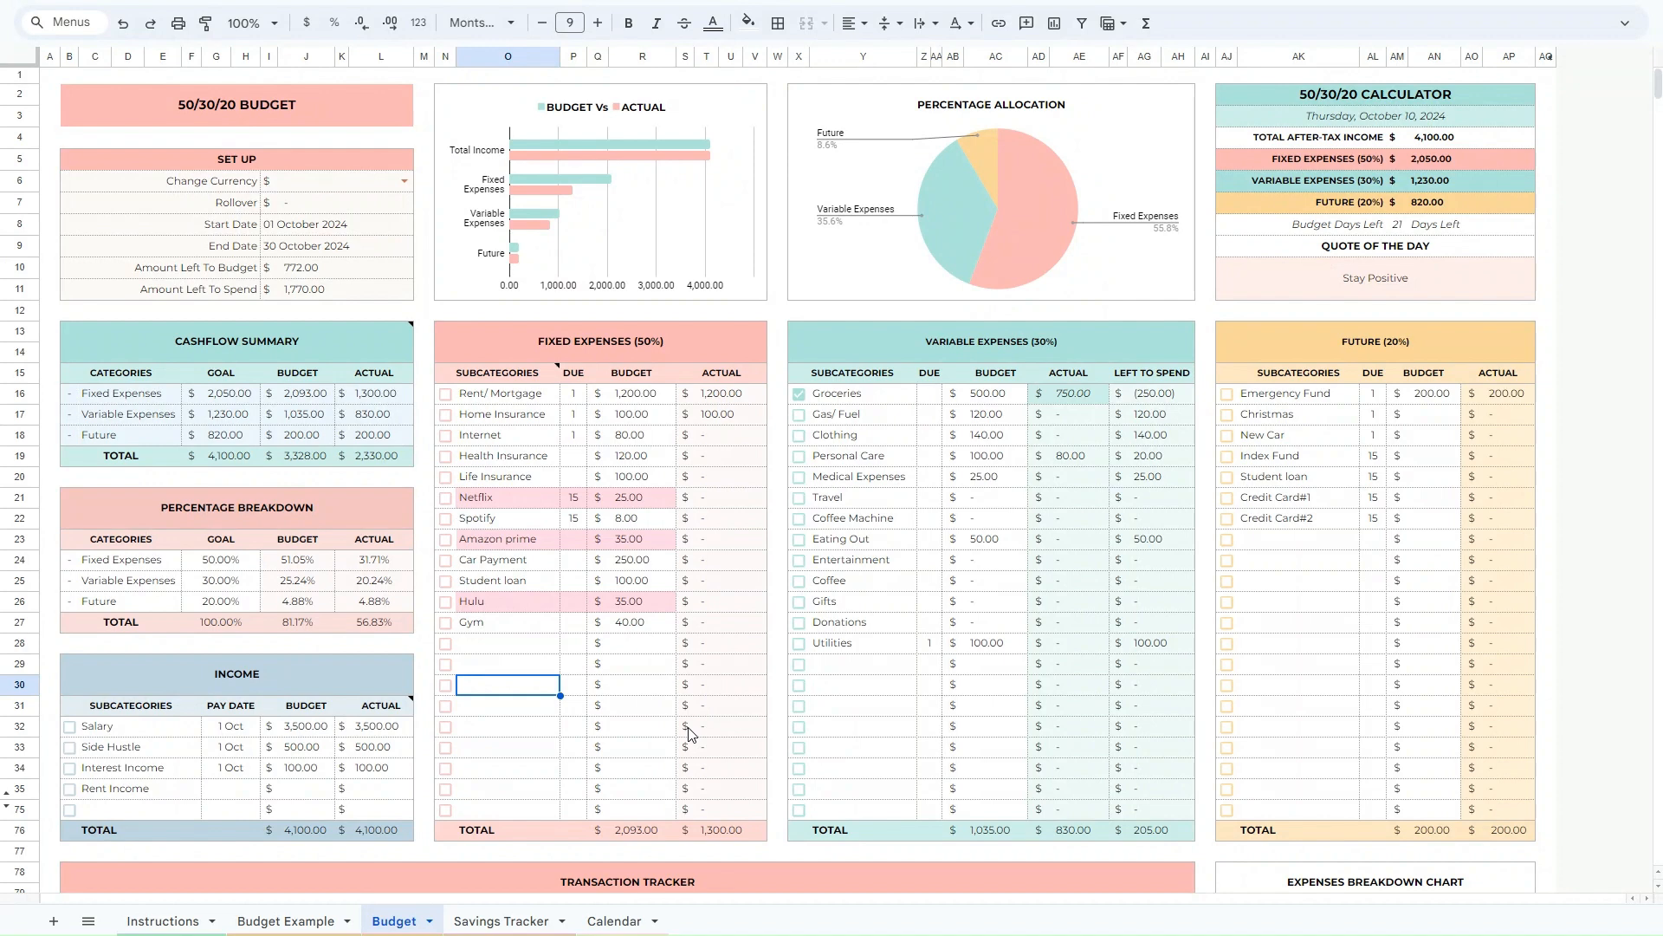
Try to enter 200 in the Fixed Expenses actual cell of row 30, and cancel the edit.
{"action": "left_click", "coordinate": [722, 686]}
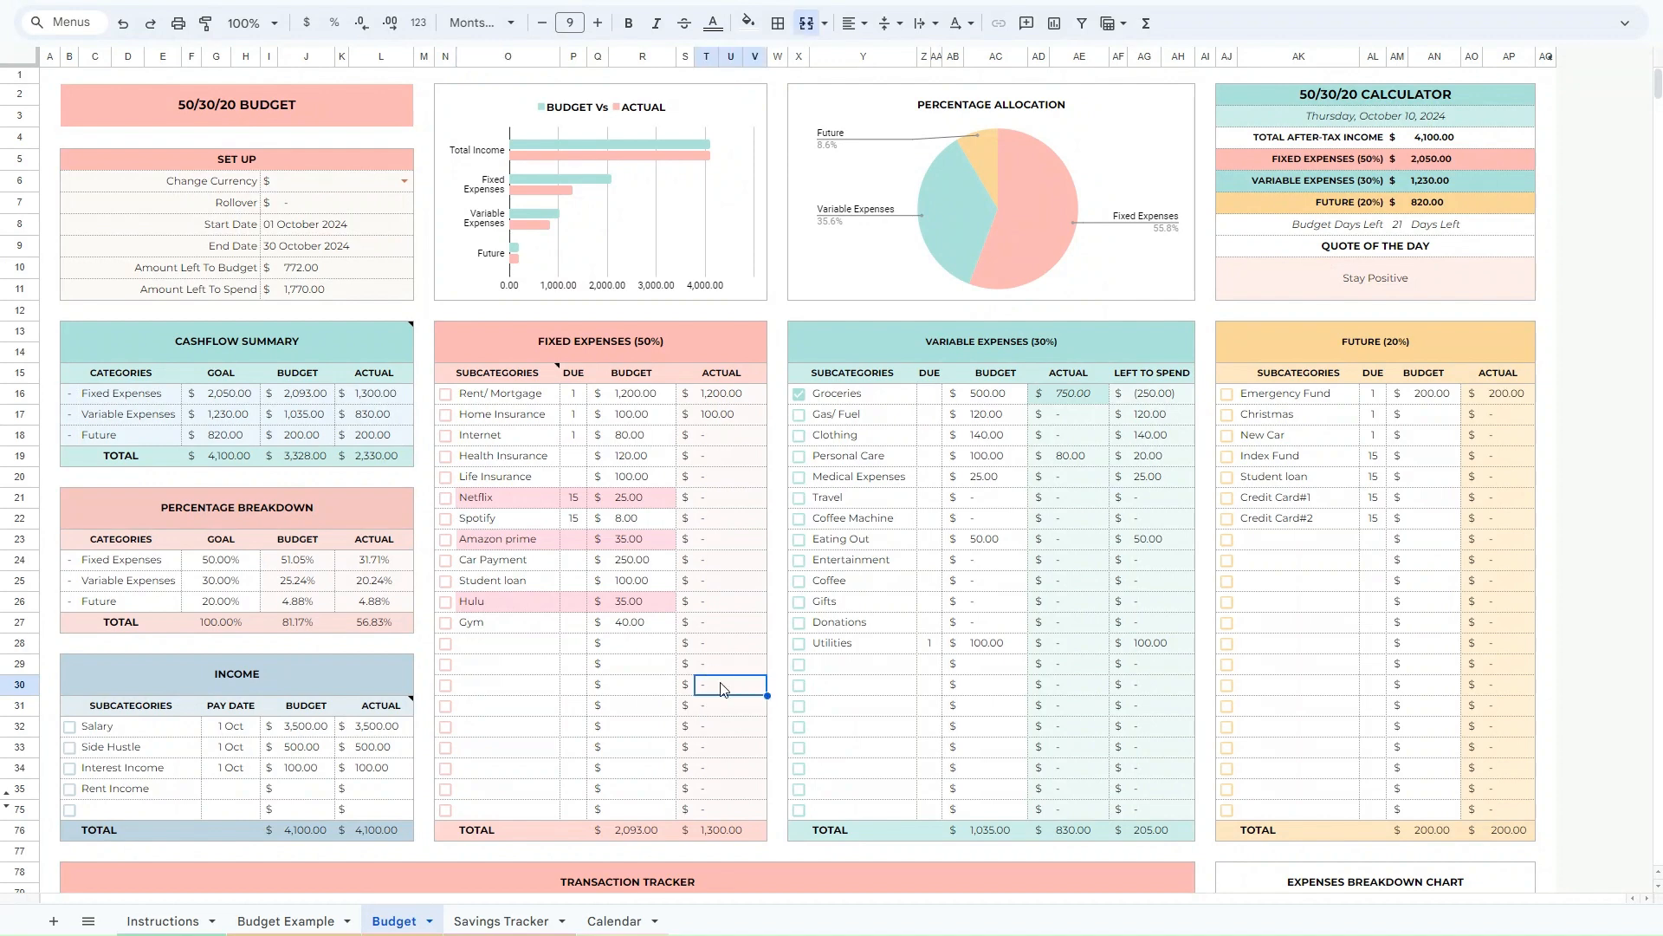
{"action": "type", "text": "200"}
{"action": "key", "text": "Return"}
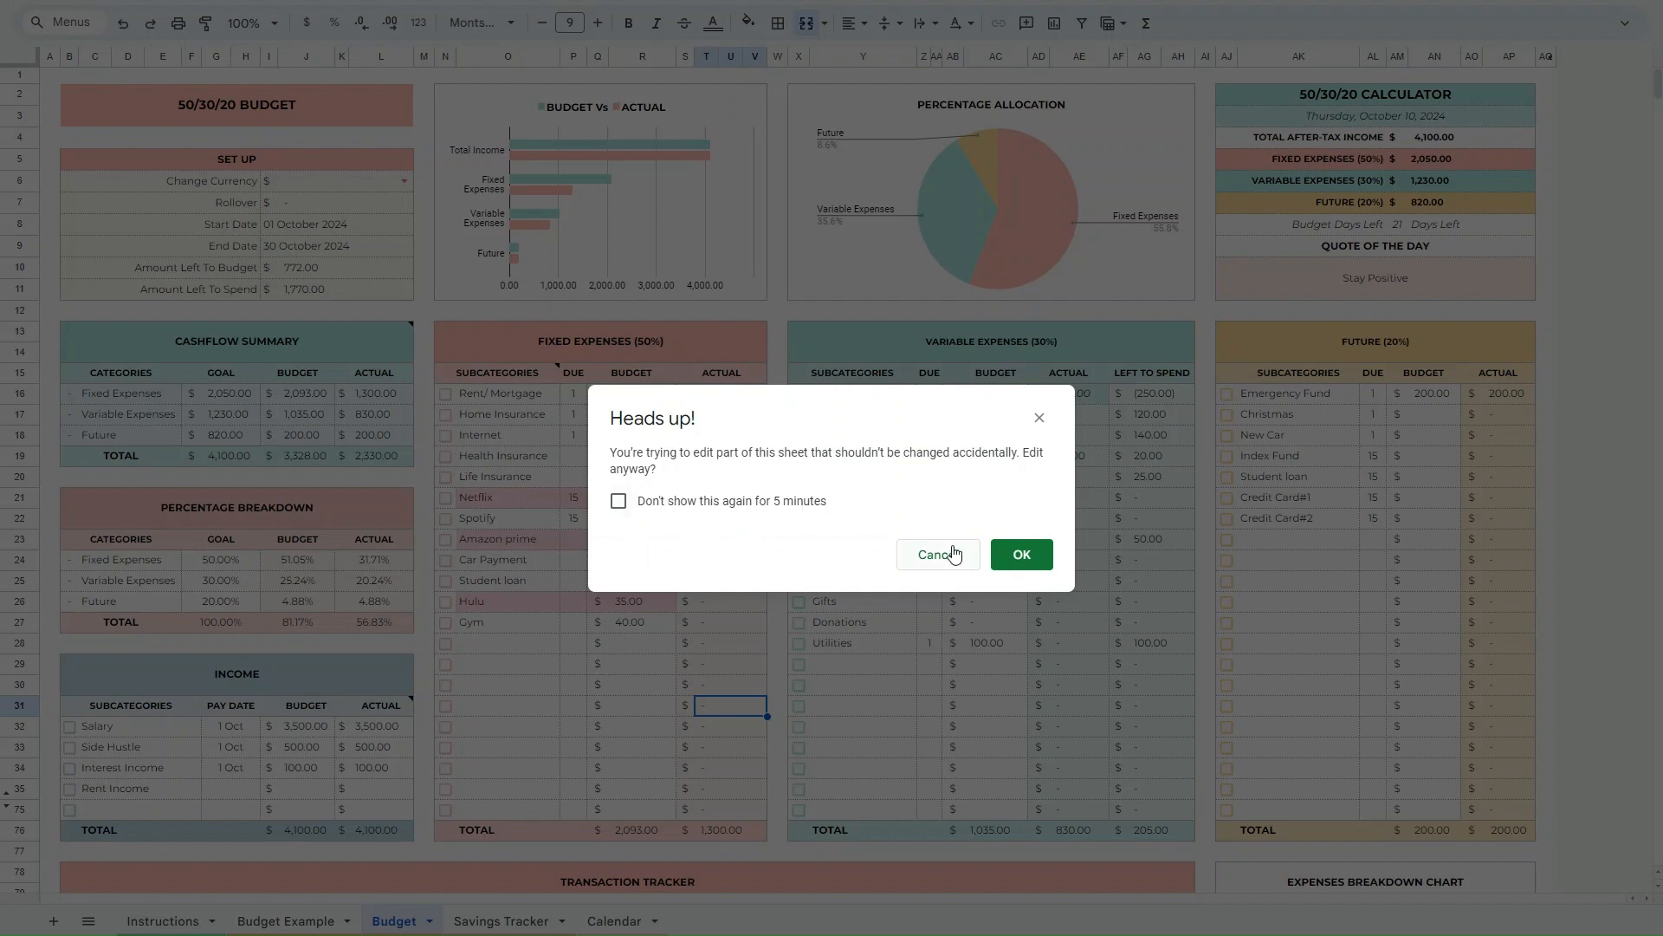
{"action": "left_click", "coordinate": [928, 554]}
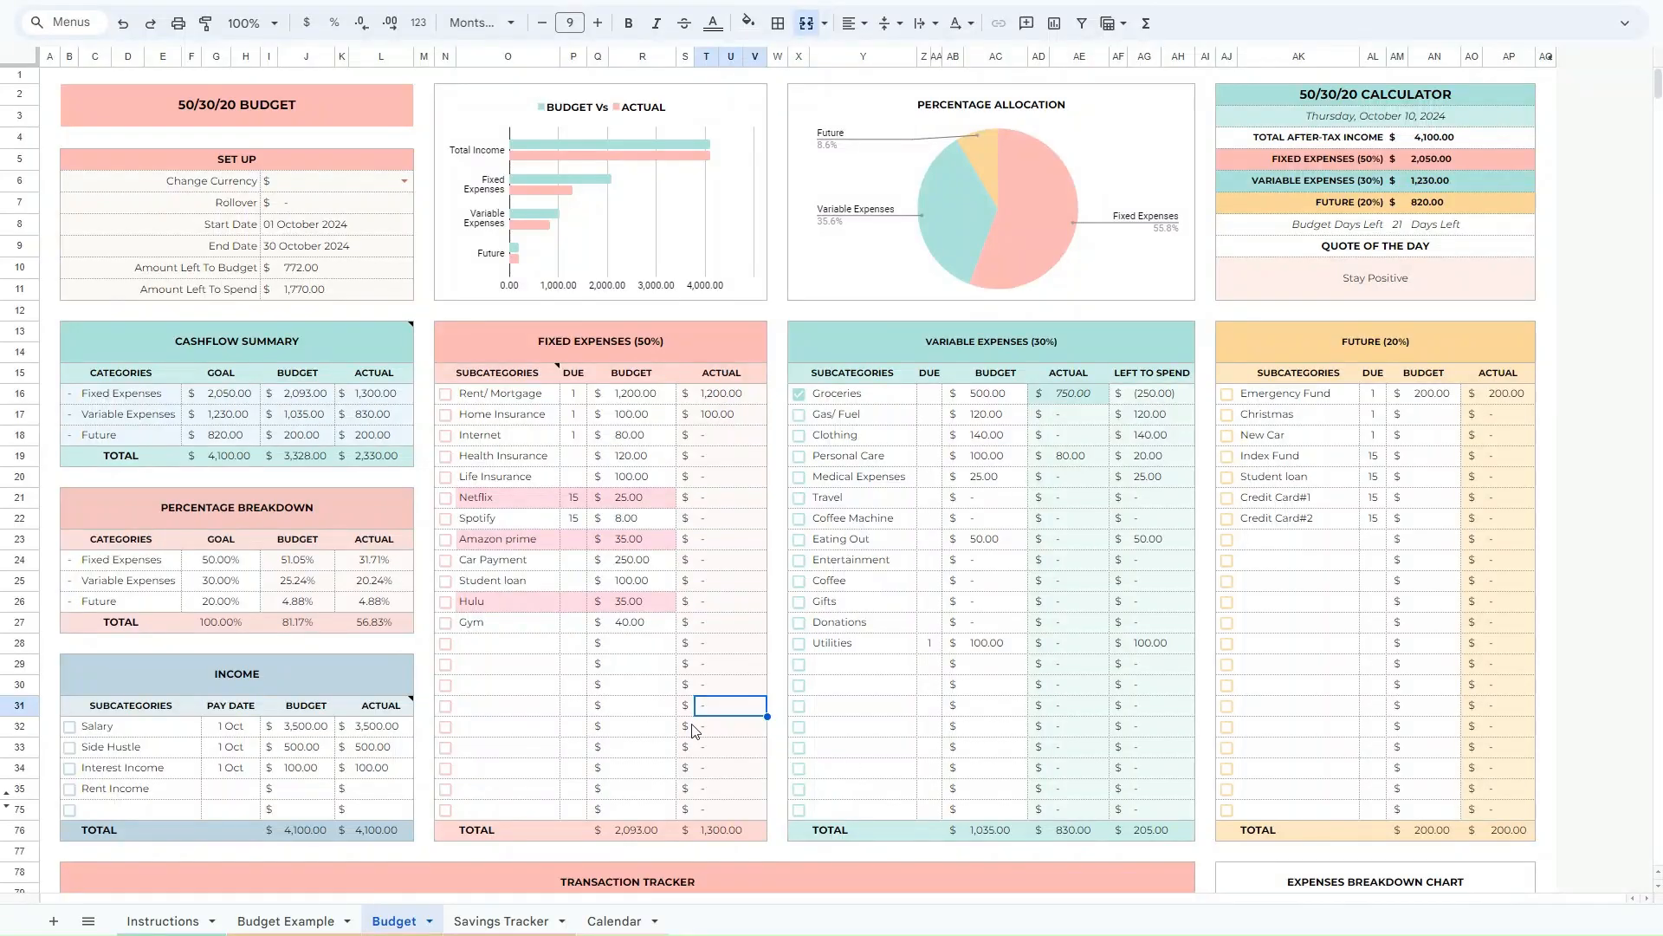
{"action": "left_click", "coordinate": [622, 710]}
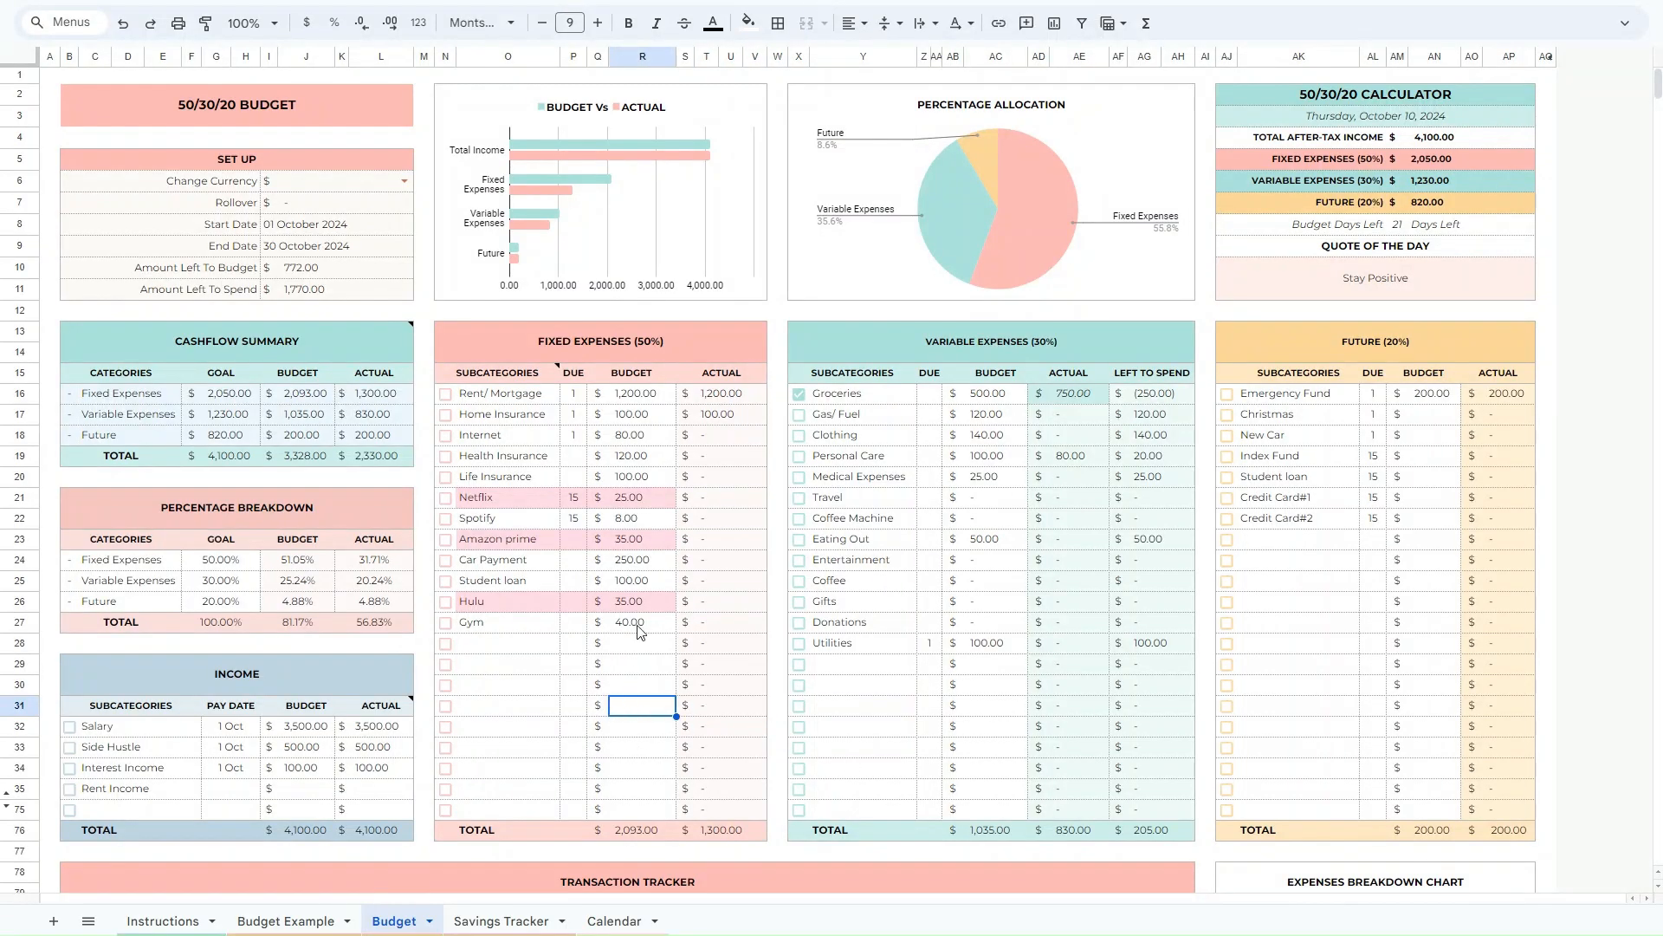
{"action": "left_click", "coordinate": [489, 646]}
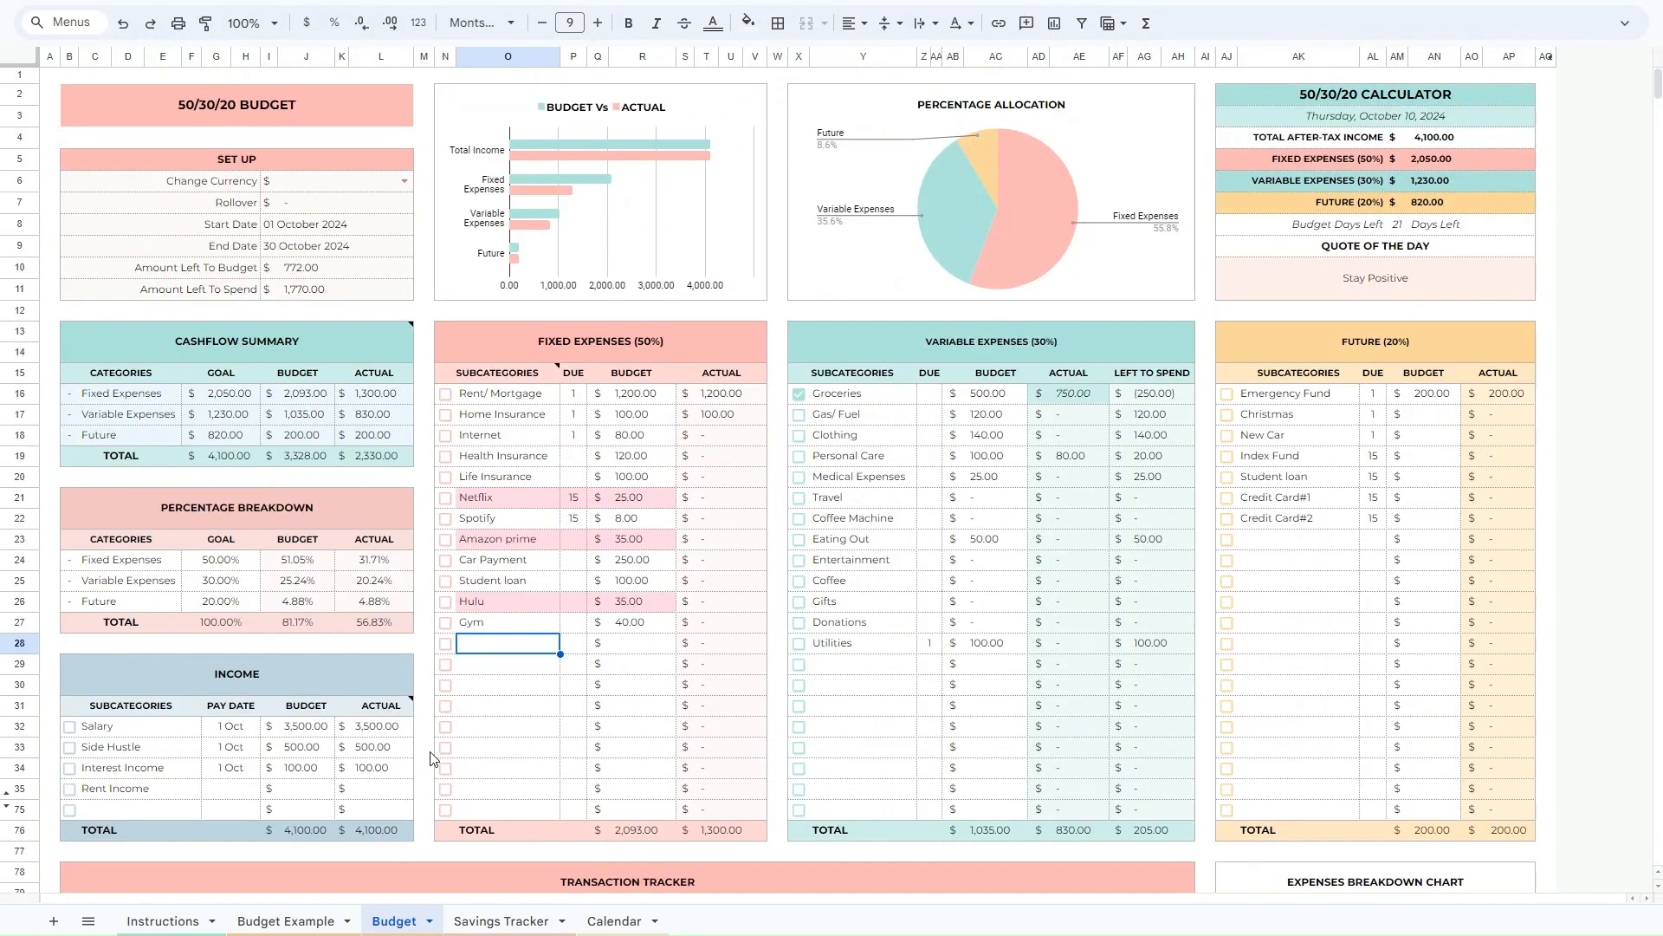
{"action": "key", "text": "Down"}
{"action": "key", "text": "Down"}
{"action": "key", "text": "Down"}
{"action": "key", "text": "Down"}
{"action": "key", "text": "Down"}
{"action": "key", "text": "Down"}
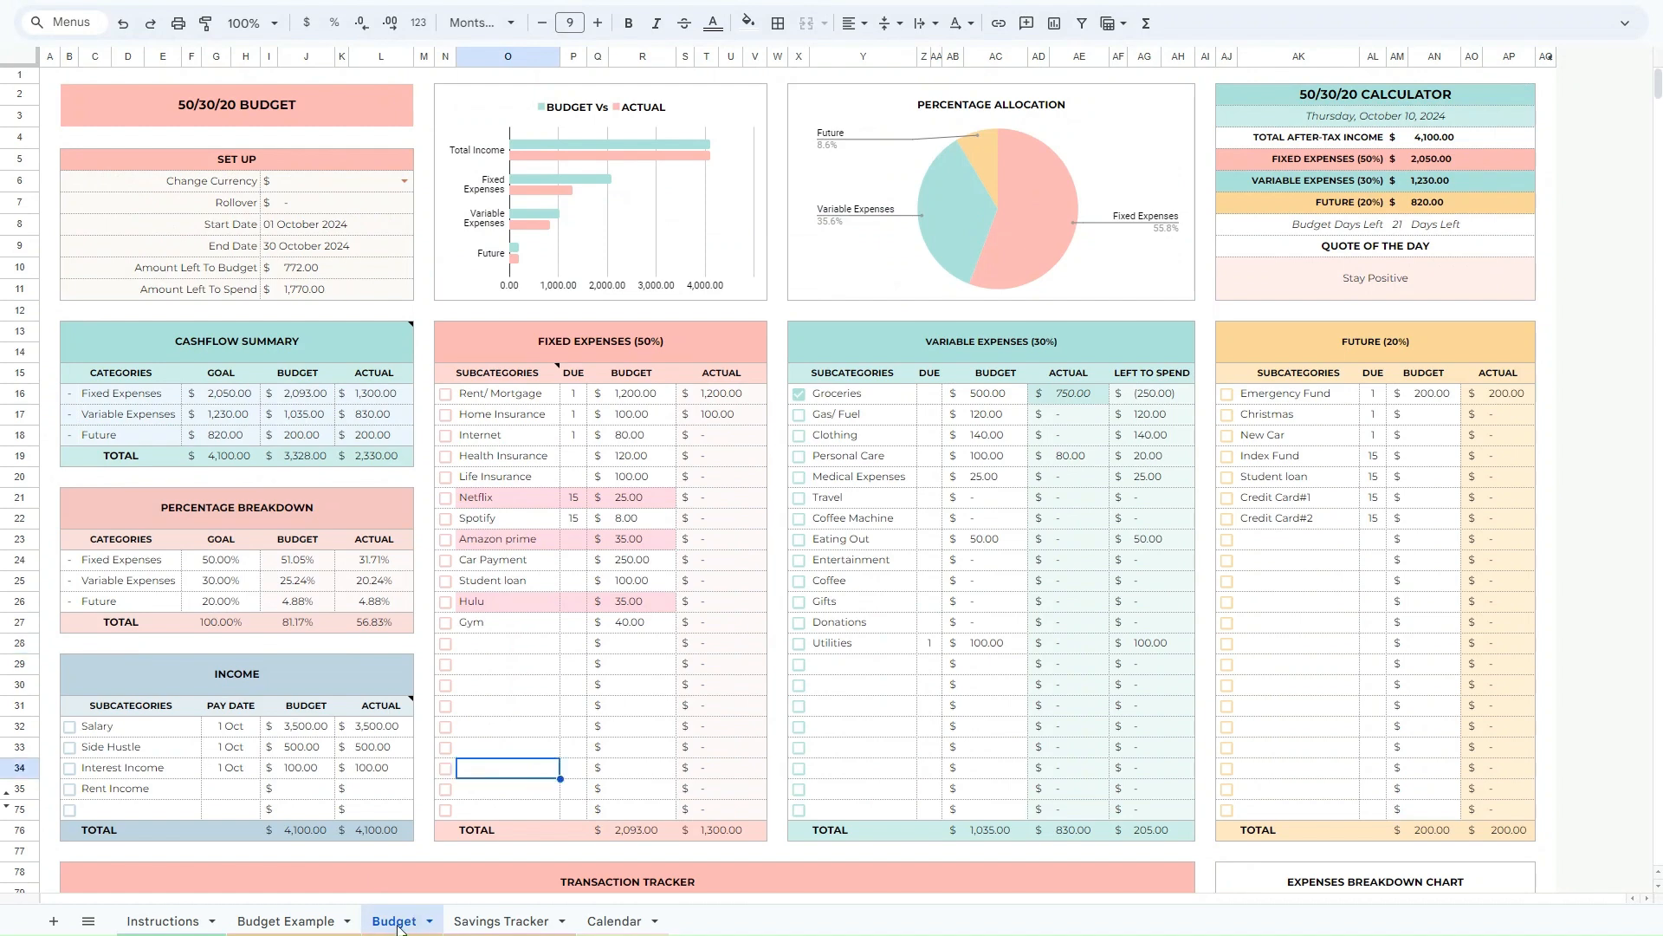
Duplicate the Budget sheet and rename the copy November.
{"action": "right_click", "coordinate": [395, 925]}
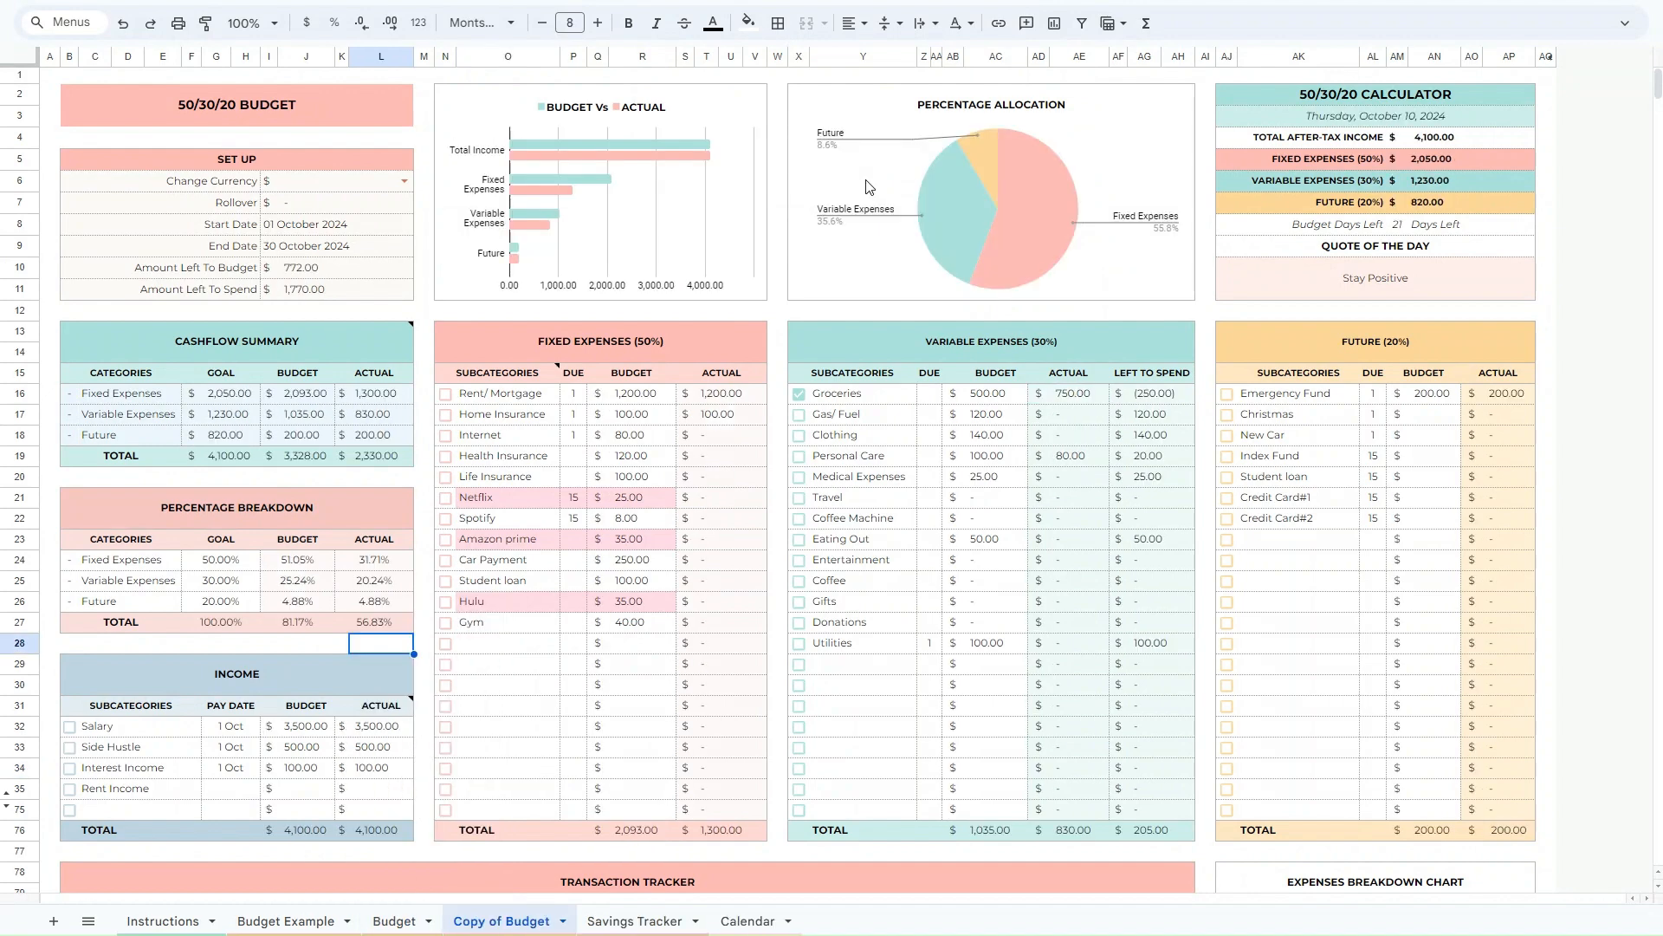
{"action": "double_click", "coordinate": [491, 922]}
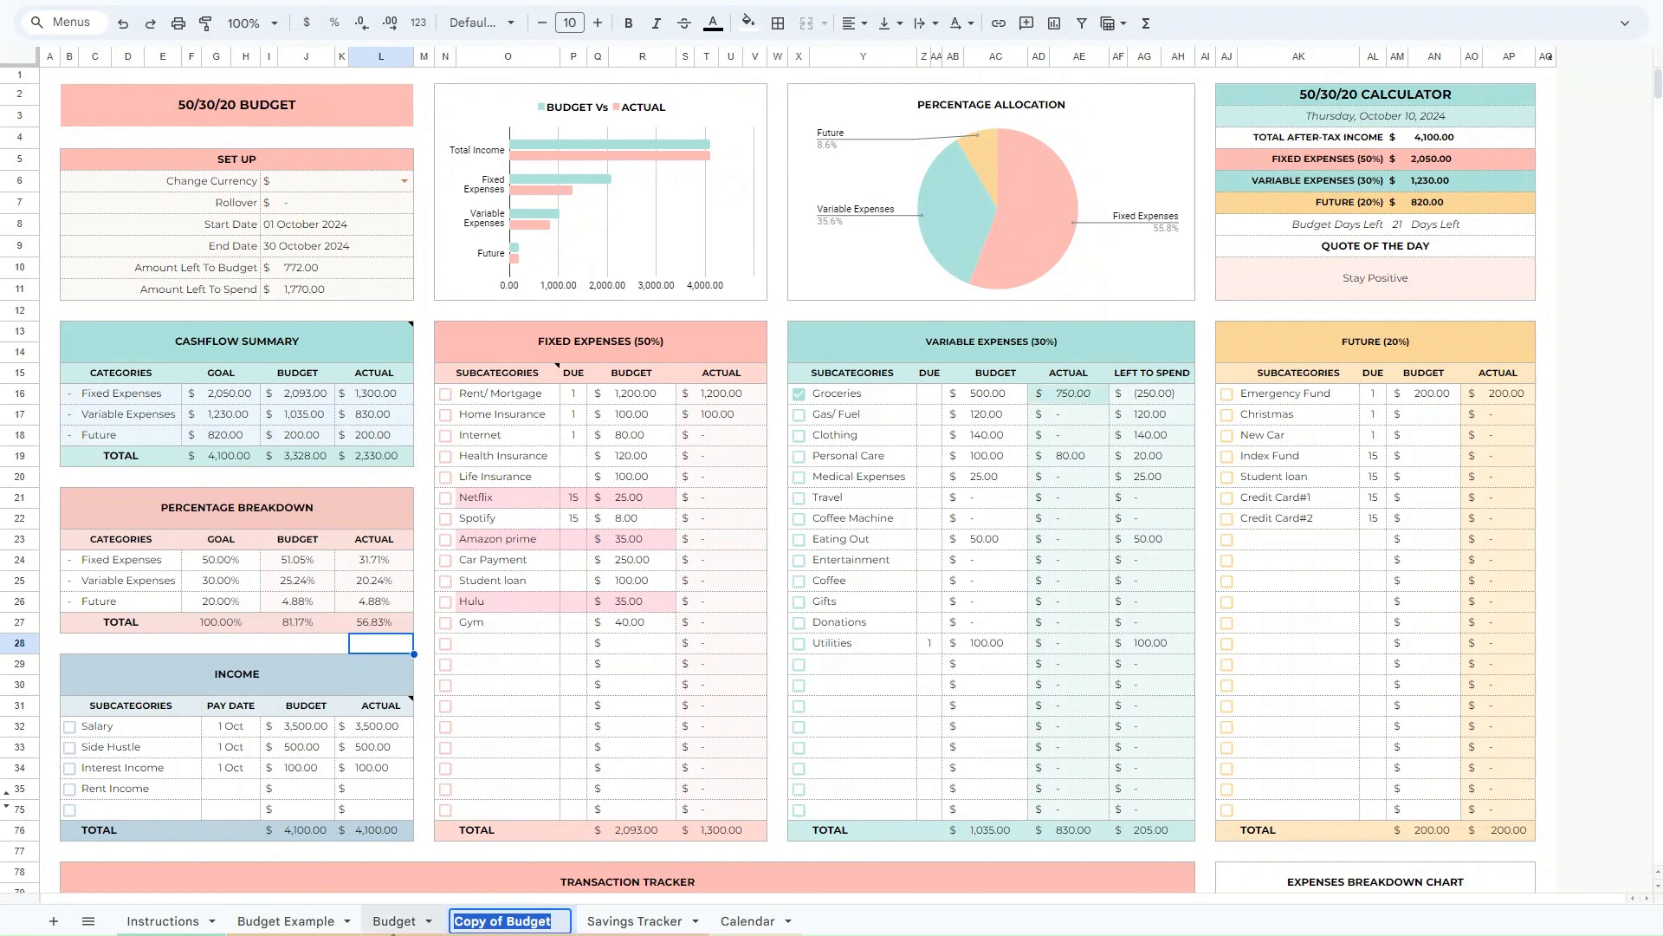
{"action": "type", "text": "No"}
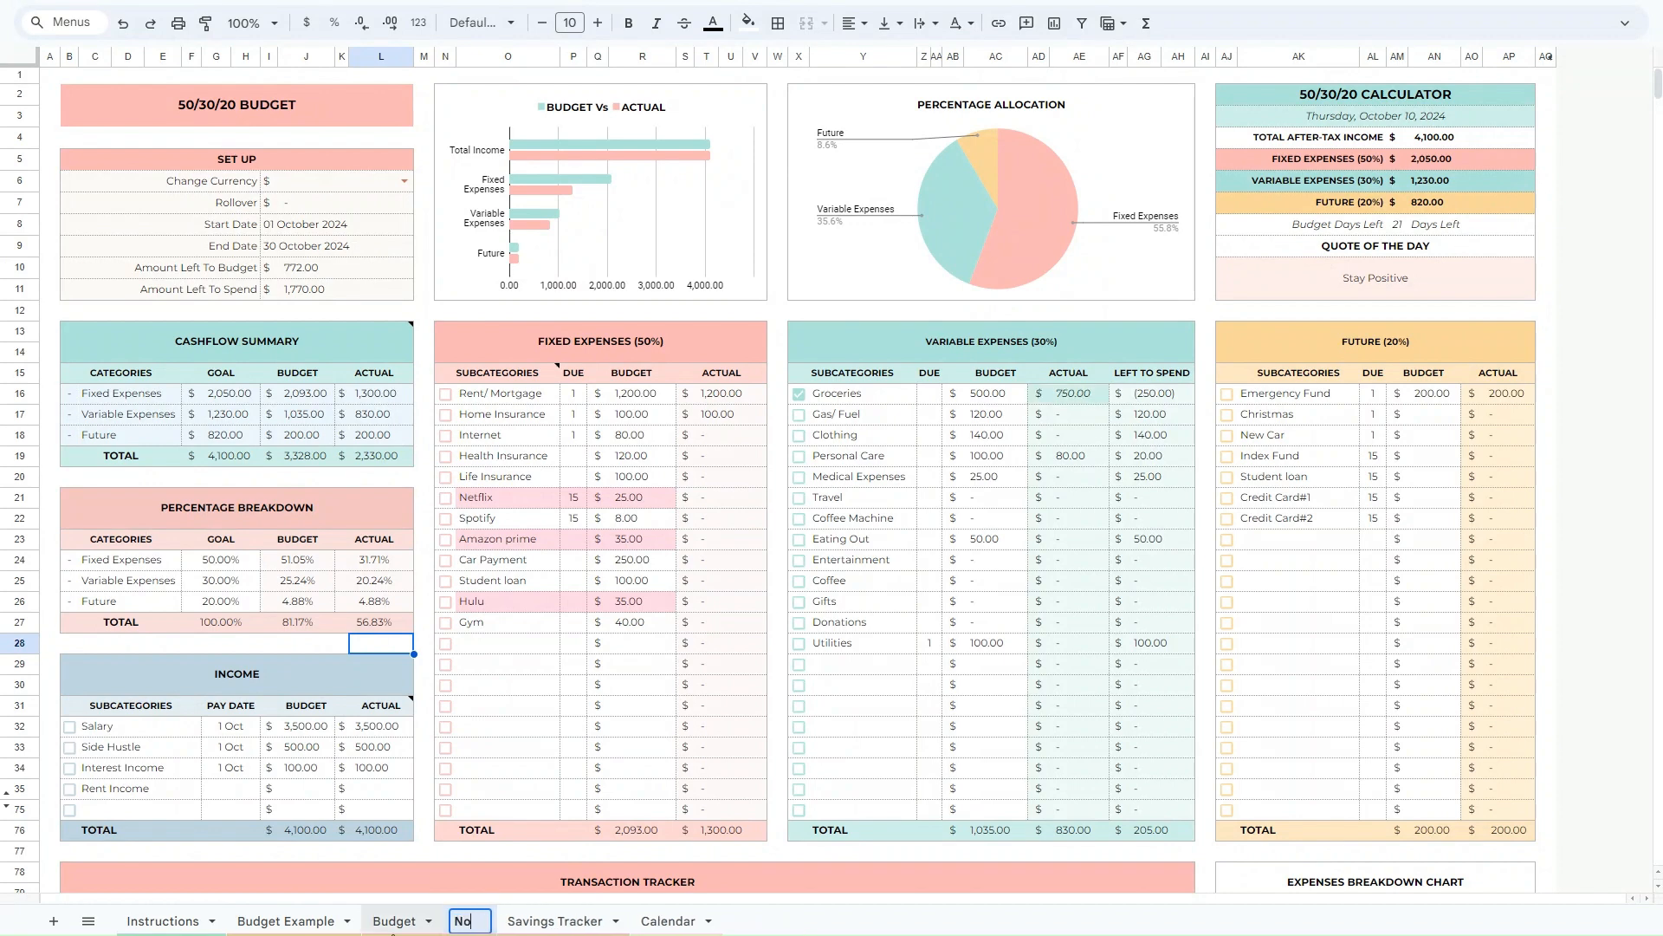
{"action": "type", "text": "vember"}
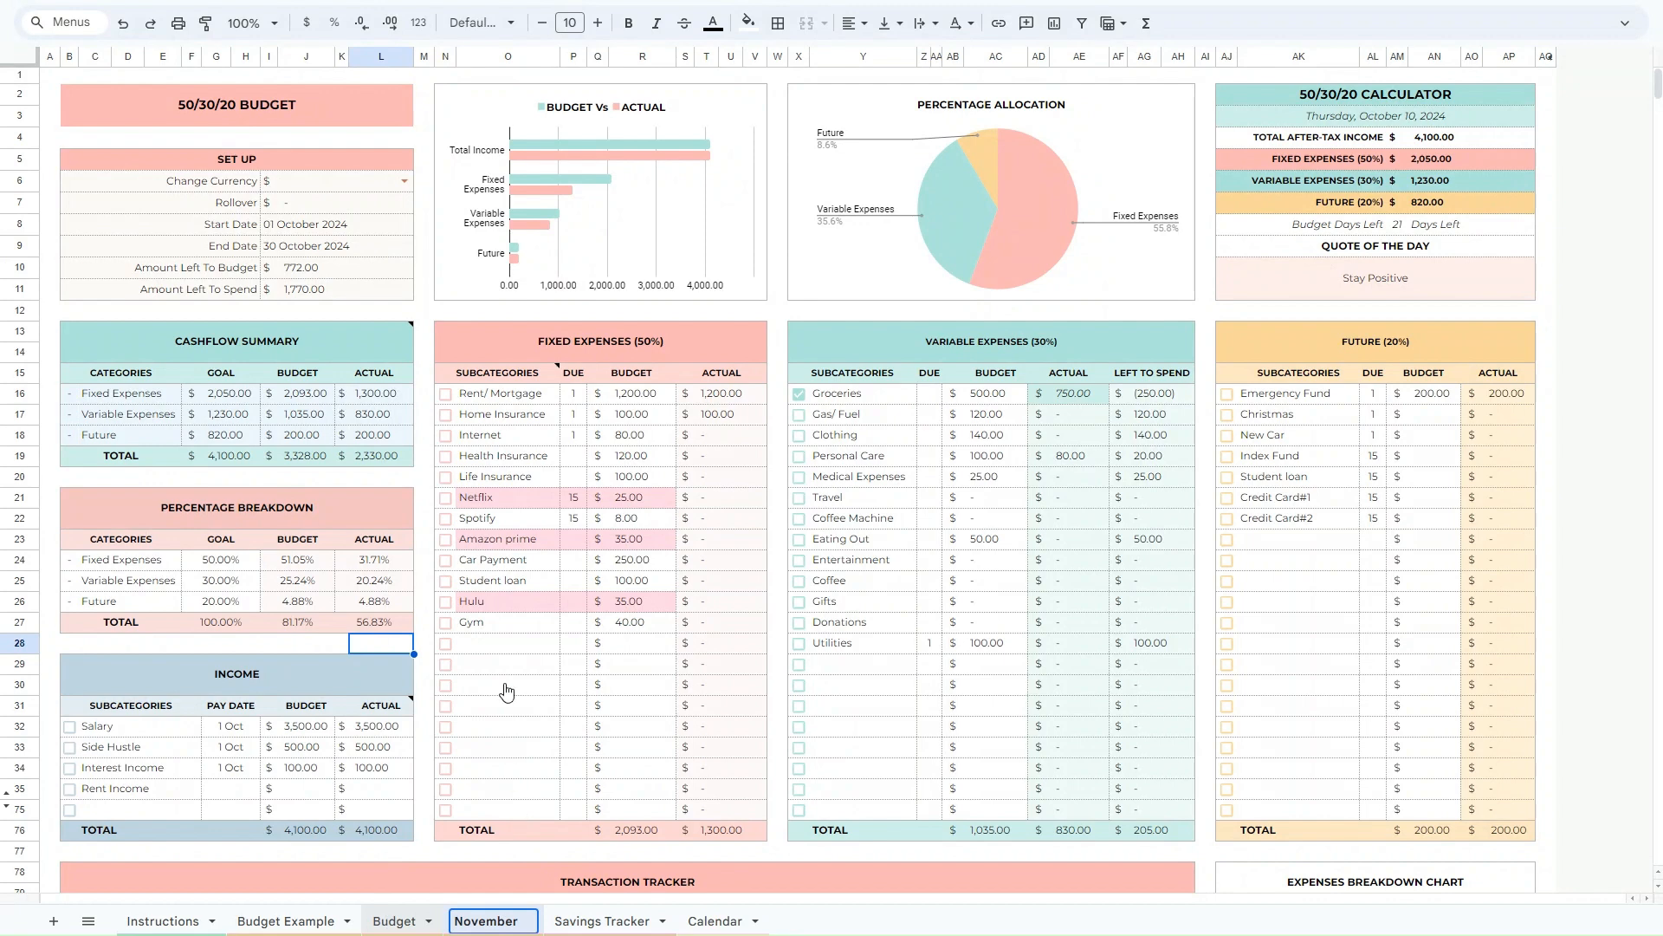
{"action": "key", "text": "Return"}
Unhide rows 36 to 74 on the November sheet, look through the extra rows and hide them again.
{"action": "scroll", "coordinate": [497, 620], "scroll_direction": "down", "scroll_amount": 2}
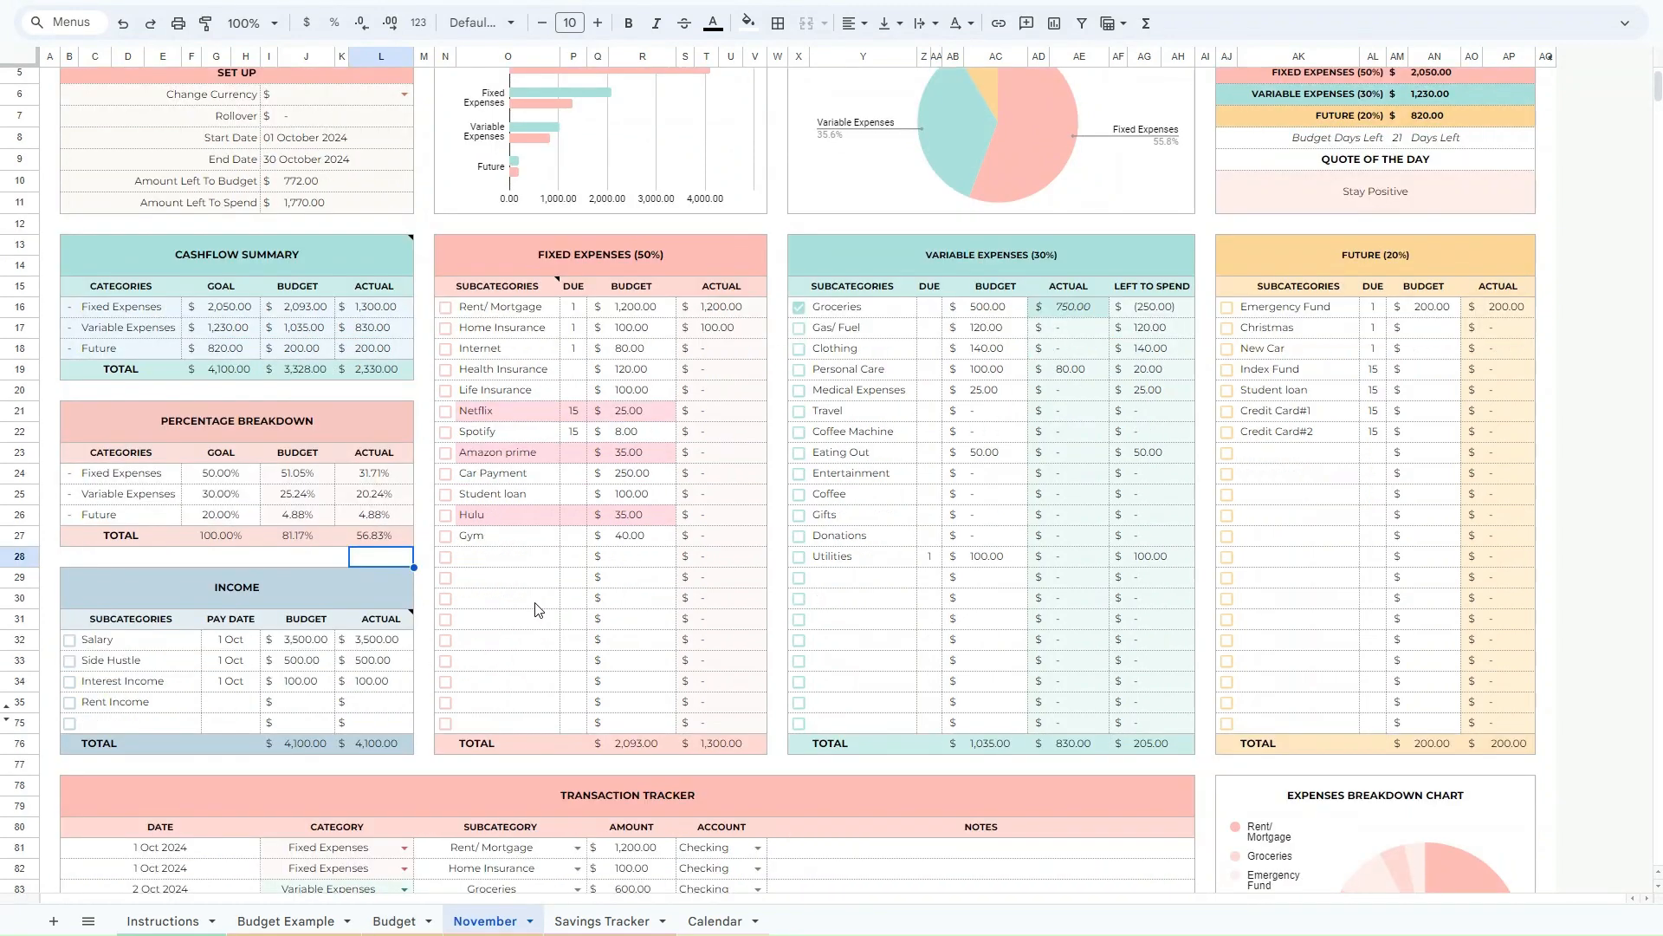
{"action": "left_click", "coordinate": [6, 724]}
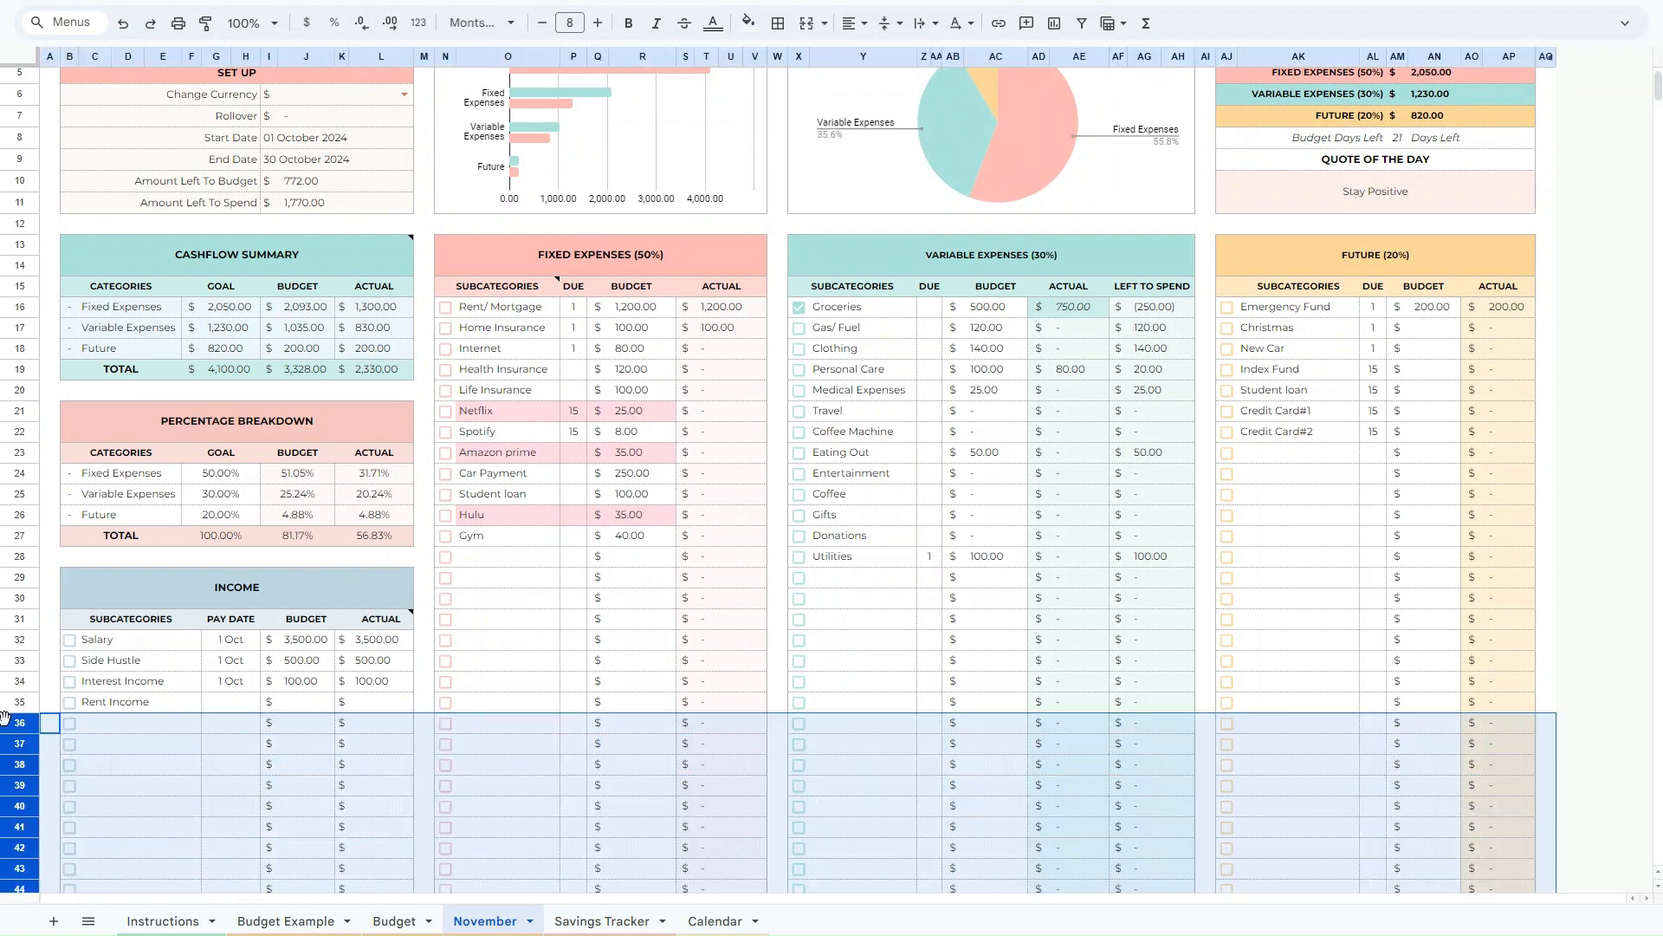
{"action": "scroll", "coordinate": [511, 707], "scroll_direction": "down", "scroll_amount": 2}
{"action": "scroll", "coordinate": [511, 707], "scroll_direction": "down", "scroll_amount": 8}
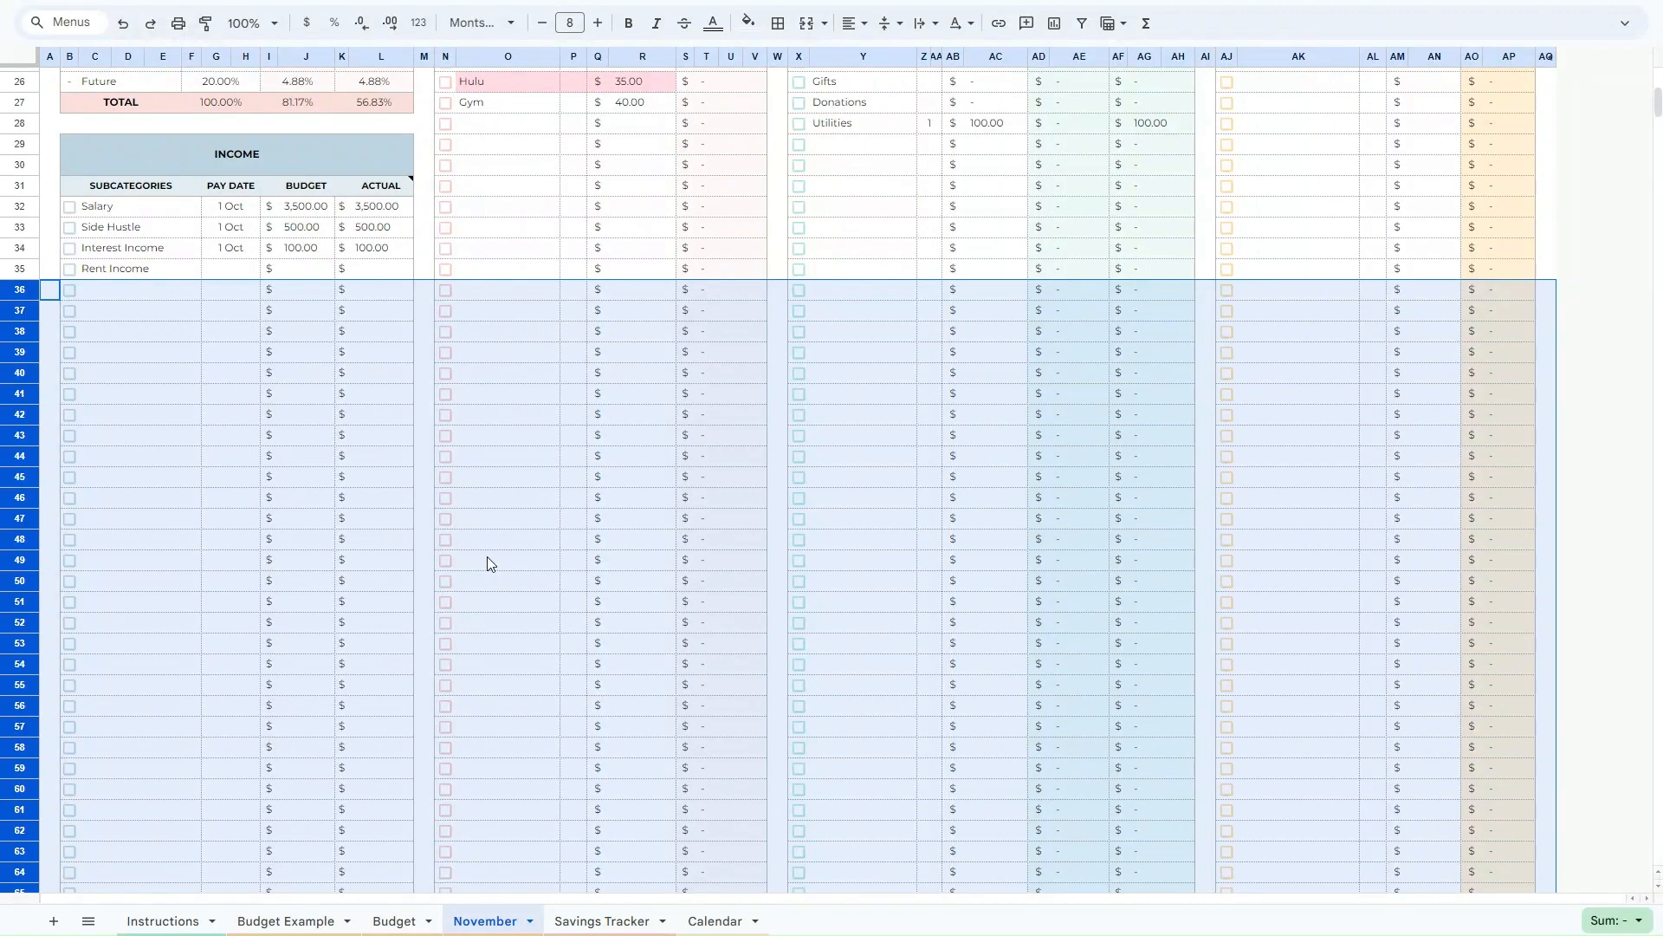
{"action": "right_click", "coordinate": [19, 281]}
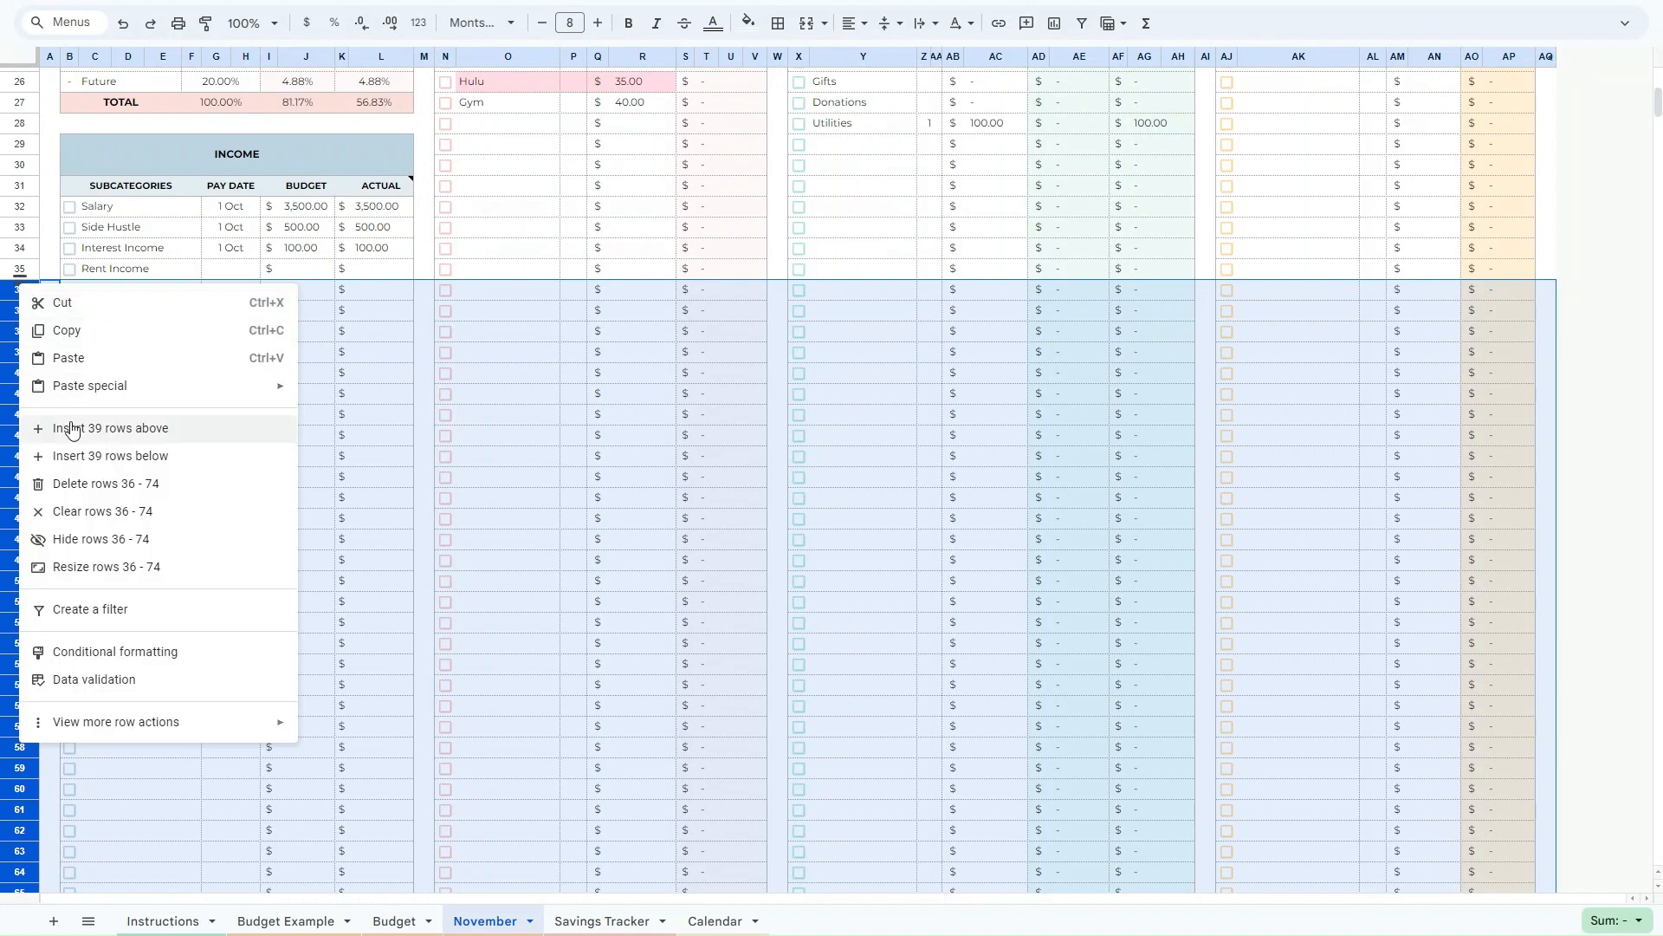
{"action": "left_click", "coordinate": [74, 539]}
{"action": "scroll", "coordinate": [469, 492], "scroll_direction": "up", "scroll_amount": 8}
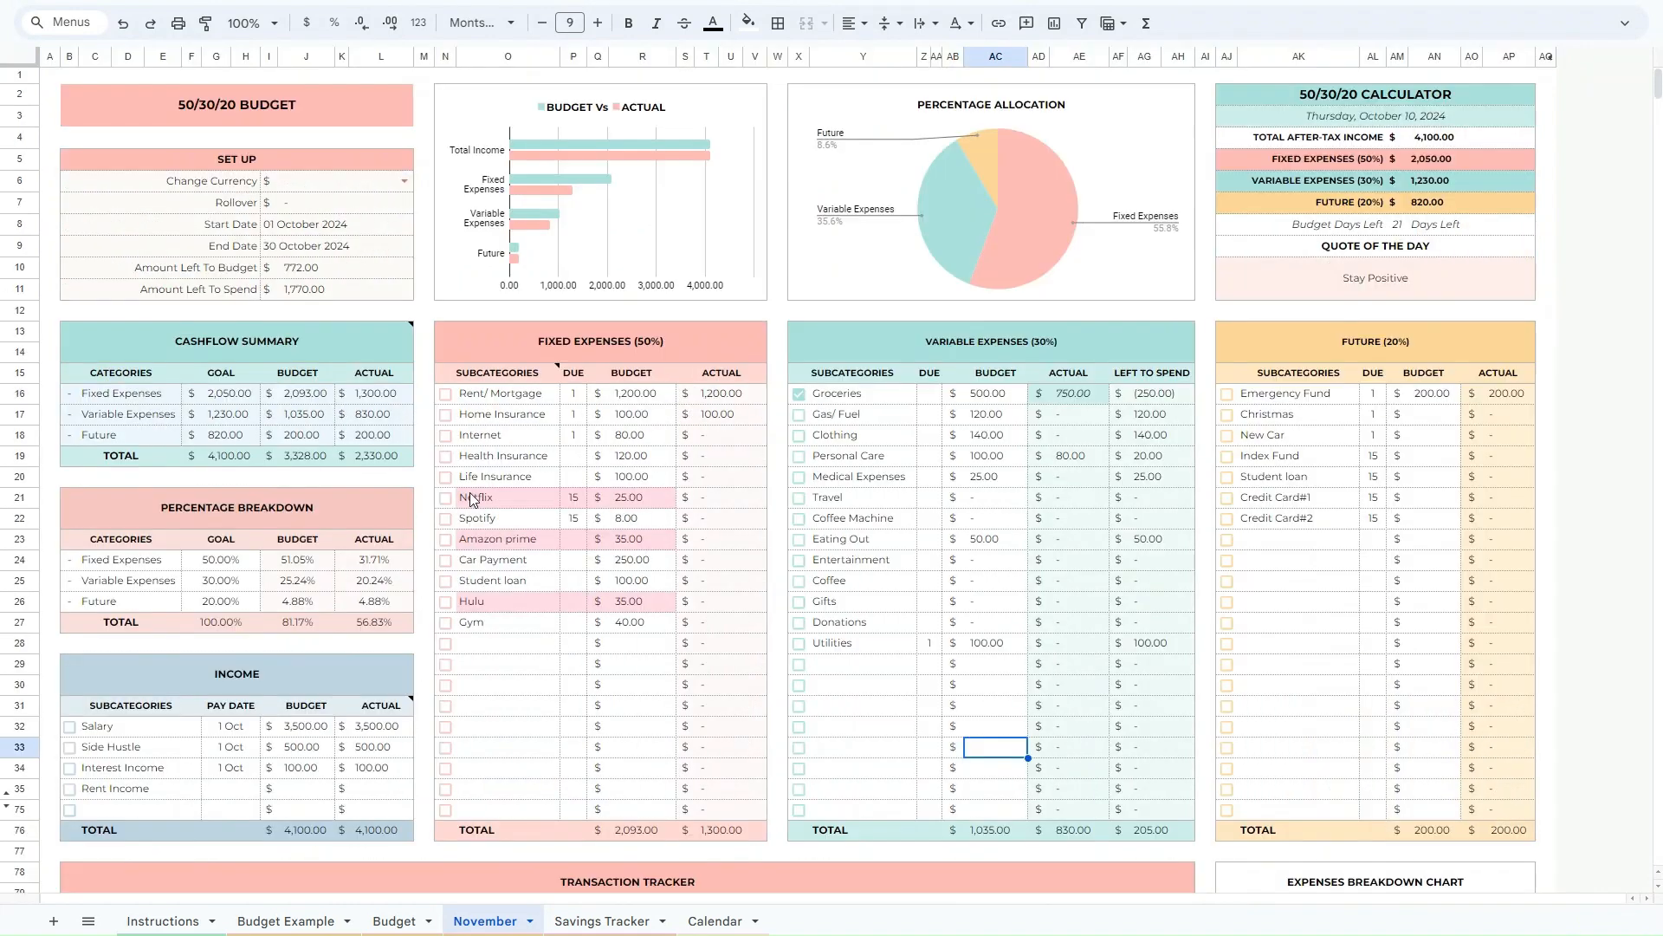
Reset the fill color of the Netflix, Amazon prime and Hulu rows in the November sheet's Fixed Expenses table.
{"action": "left_click", "coordinate": [470, 493]}
{"action": "left_click_drag", "start_coordinate": [572, 500], "coordinate": [638, 495]}
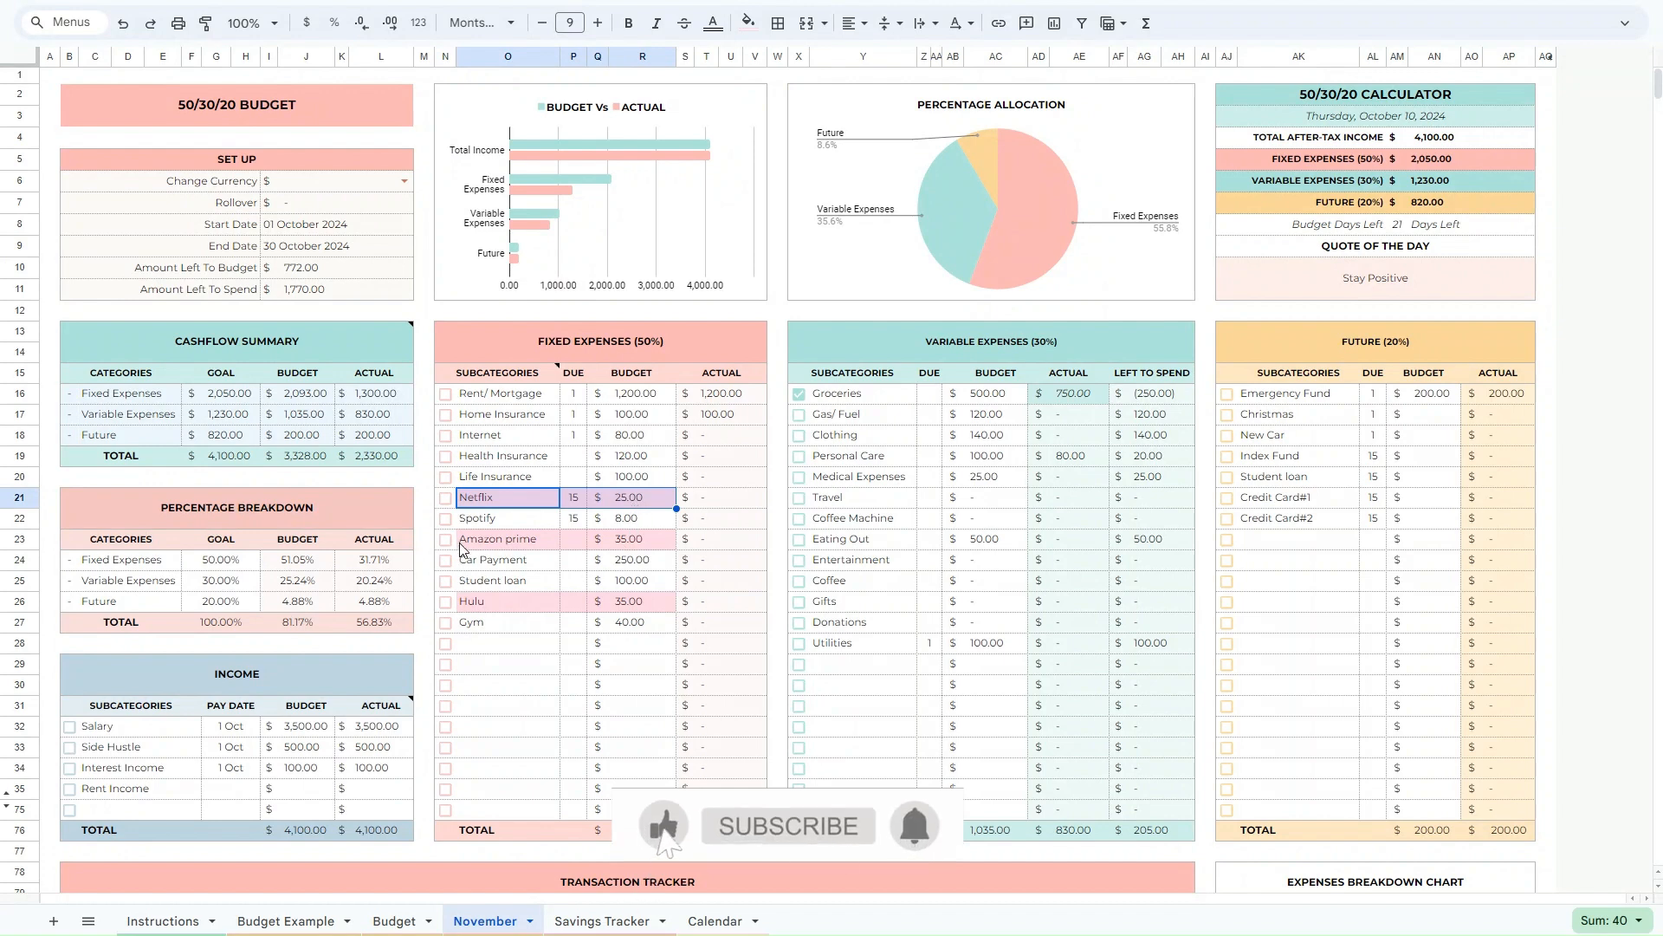
{"action": "left_click_drag", "start_coordinate": [503, 538], "coordinate": [633, 546]}
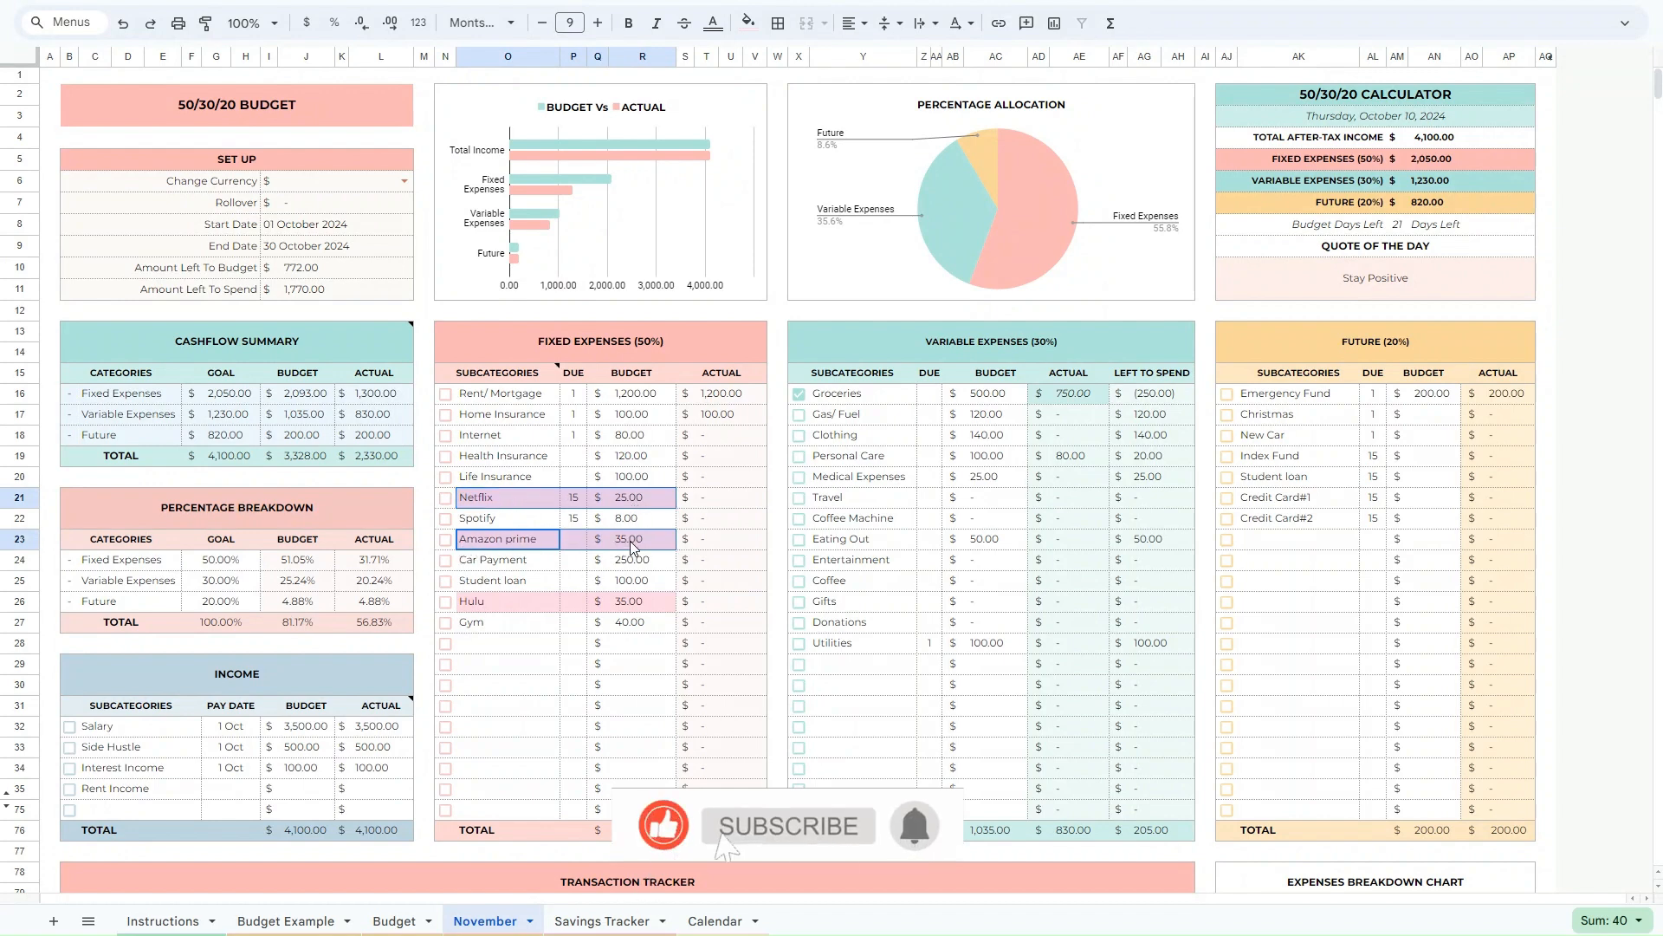
{"action": "left_click", "coordinate": [467, 607], "text": "ctrl"}
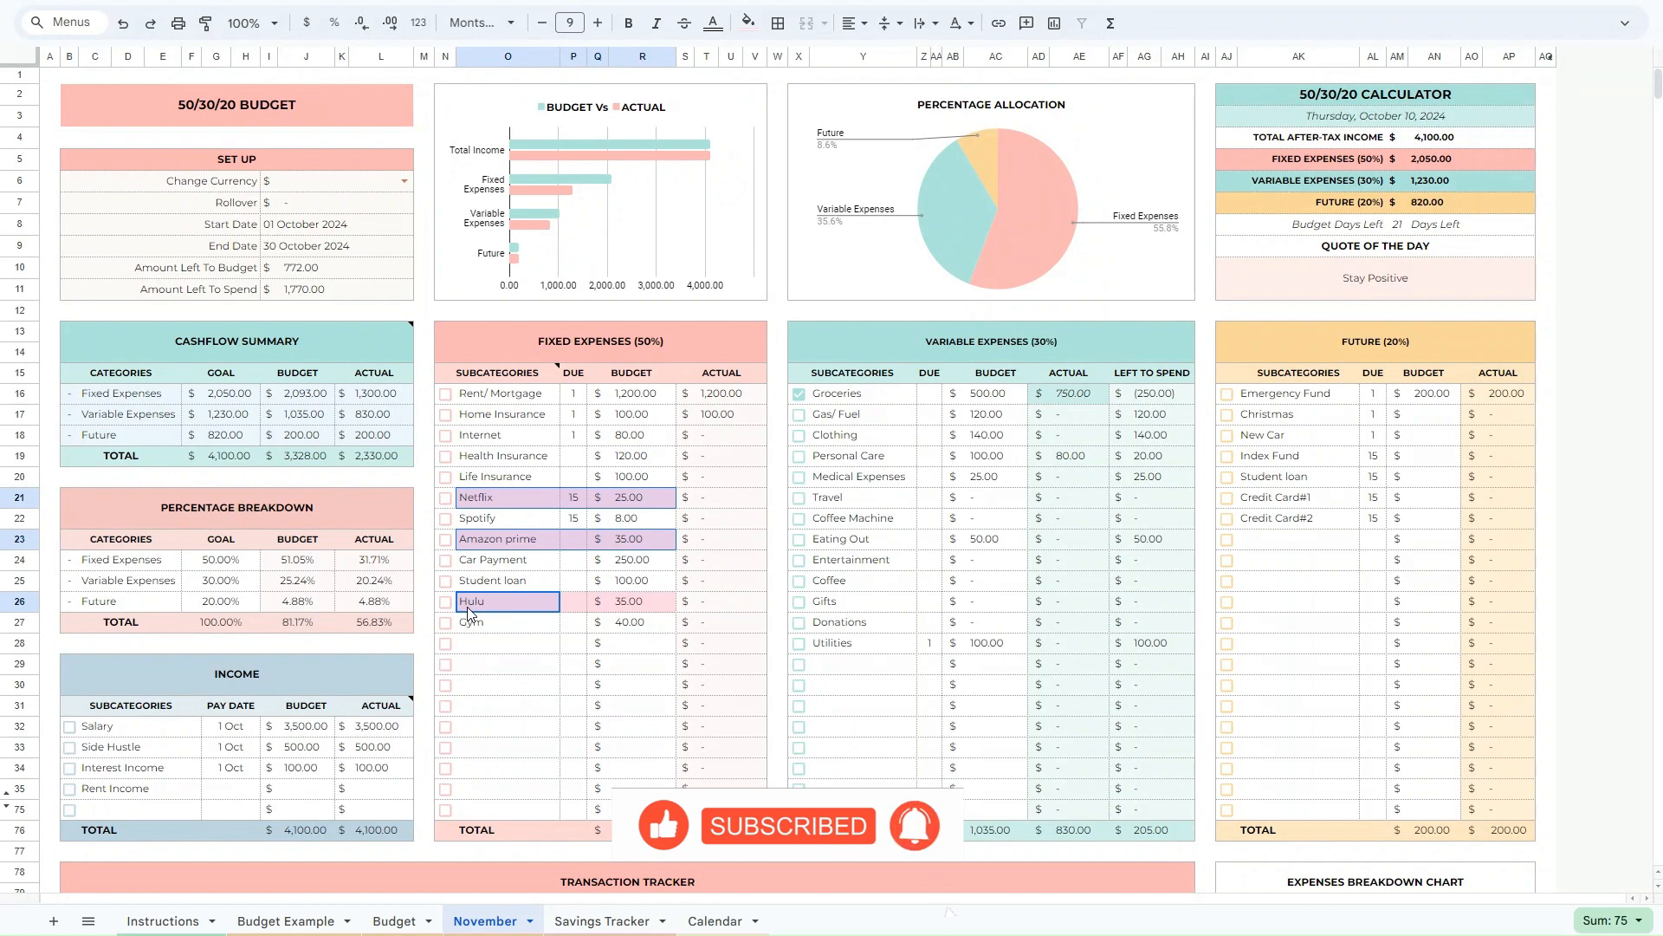
{"action": "left_click_drag", "start_coordinate": [467, 611], "coordinate": [638, 603]}
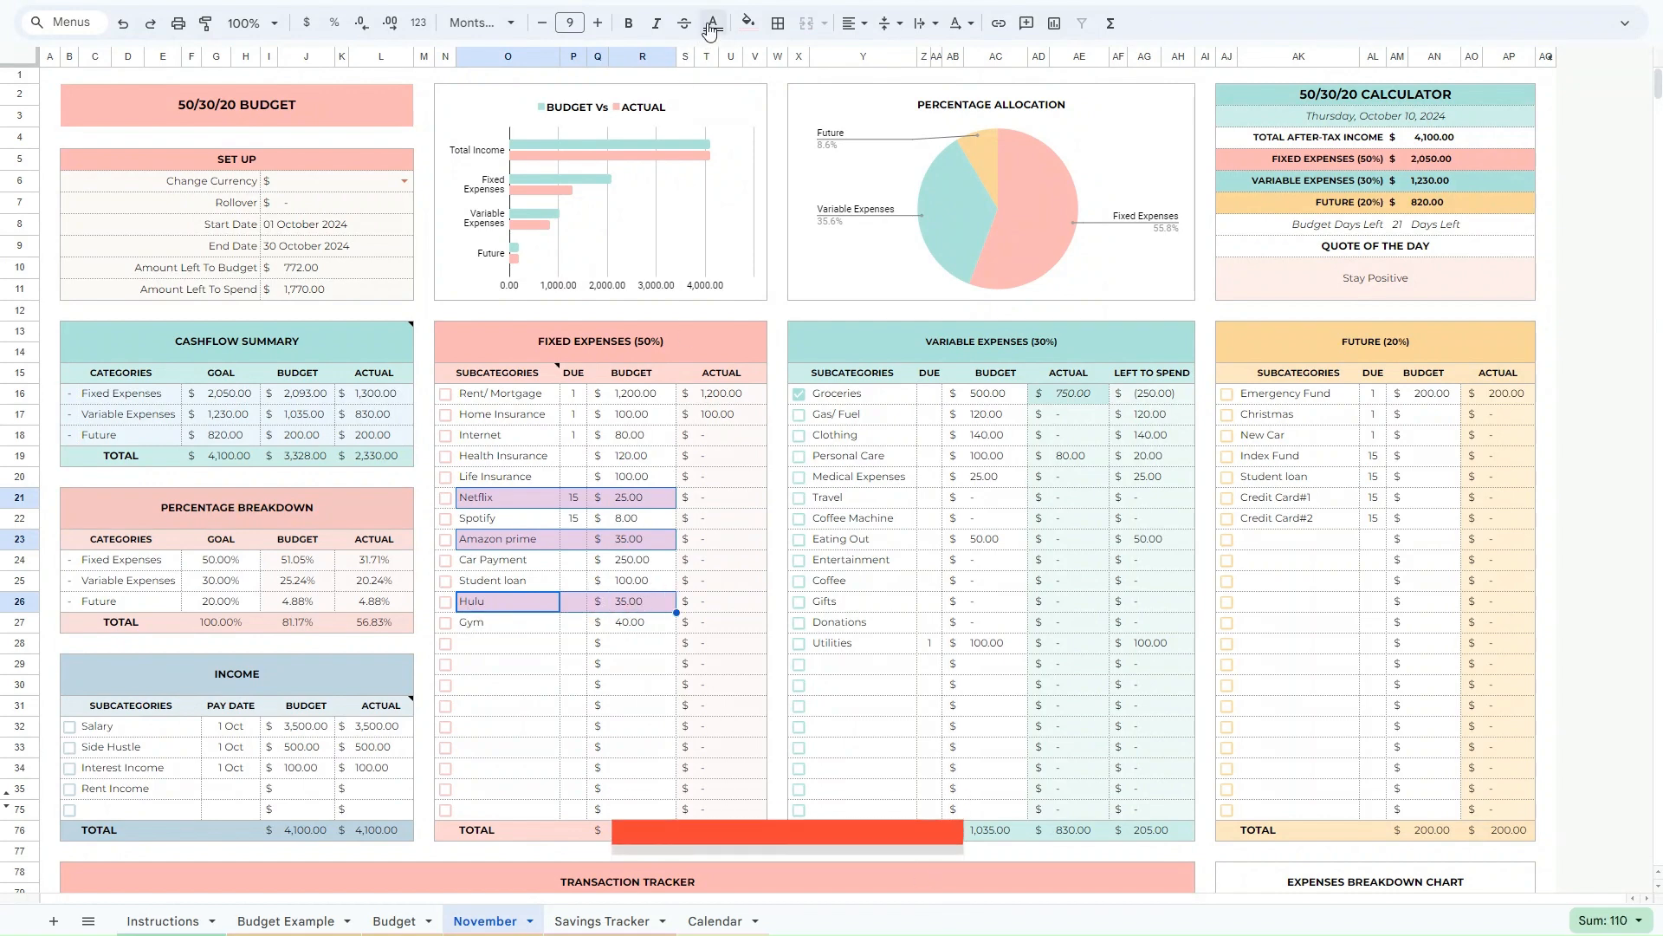
{"action": "left_click", "coordinate": [748, 24]}
{"action": "left_click", "coordinate": [748, 24]}
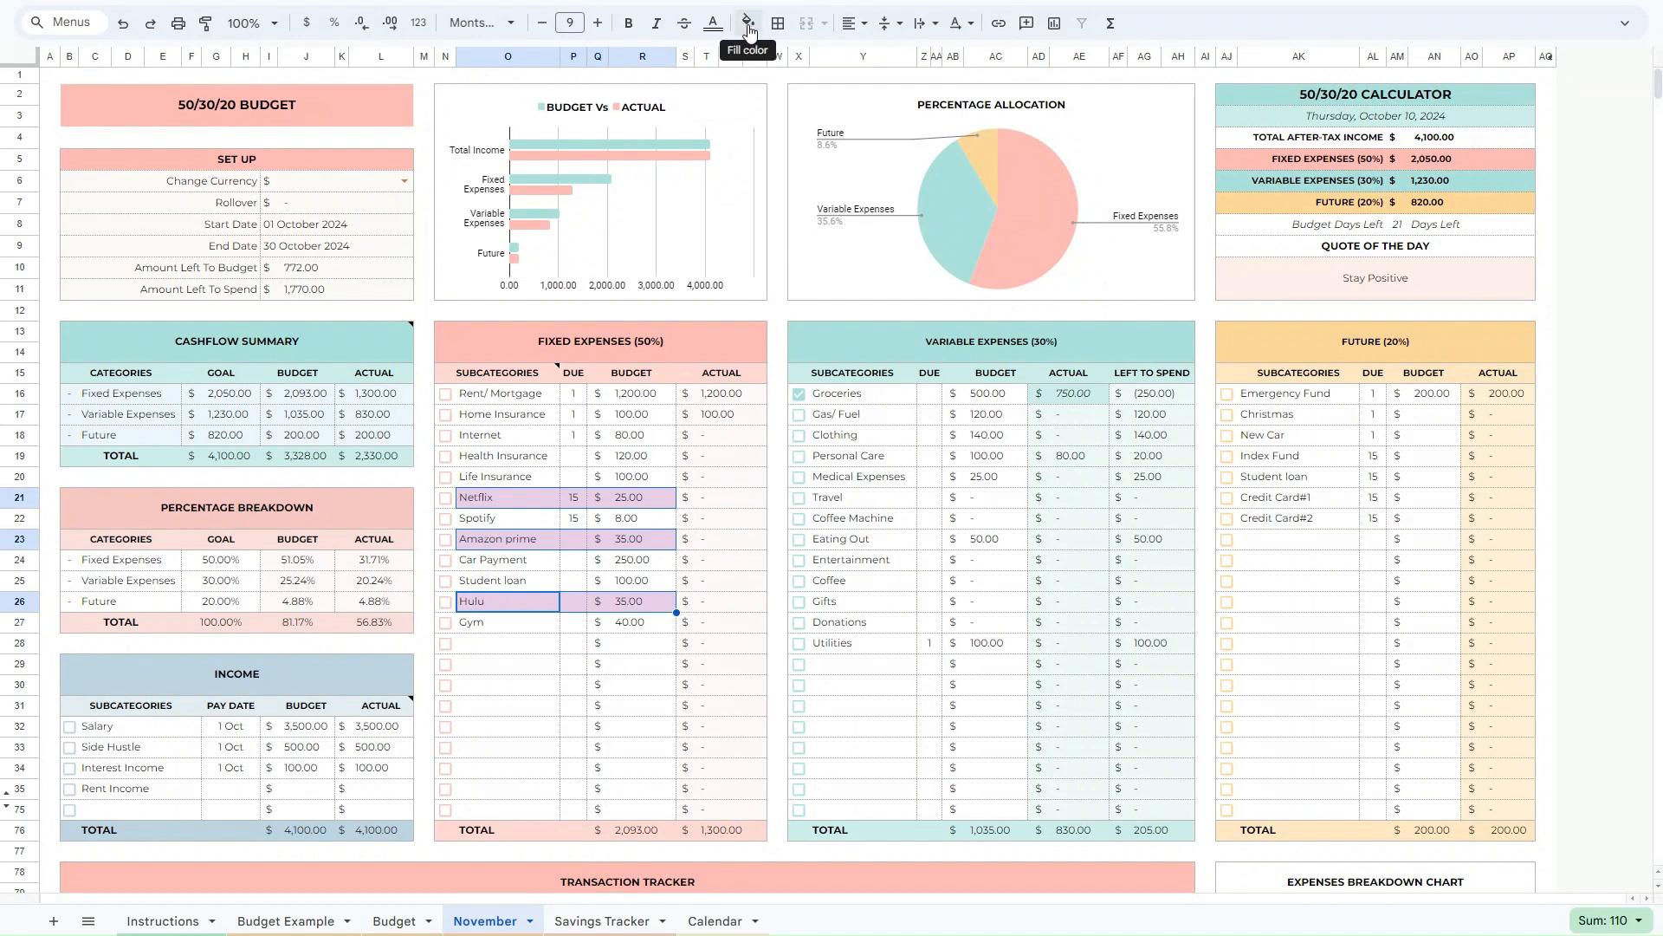
{"action": "left_click", "coordinate": [748, 24]}
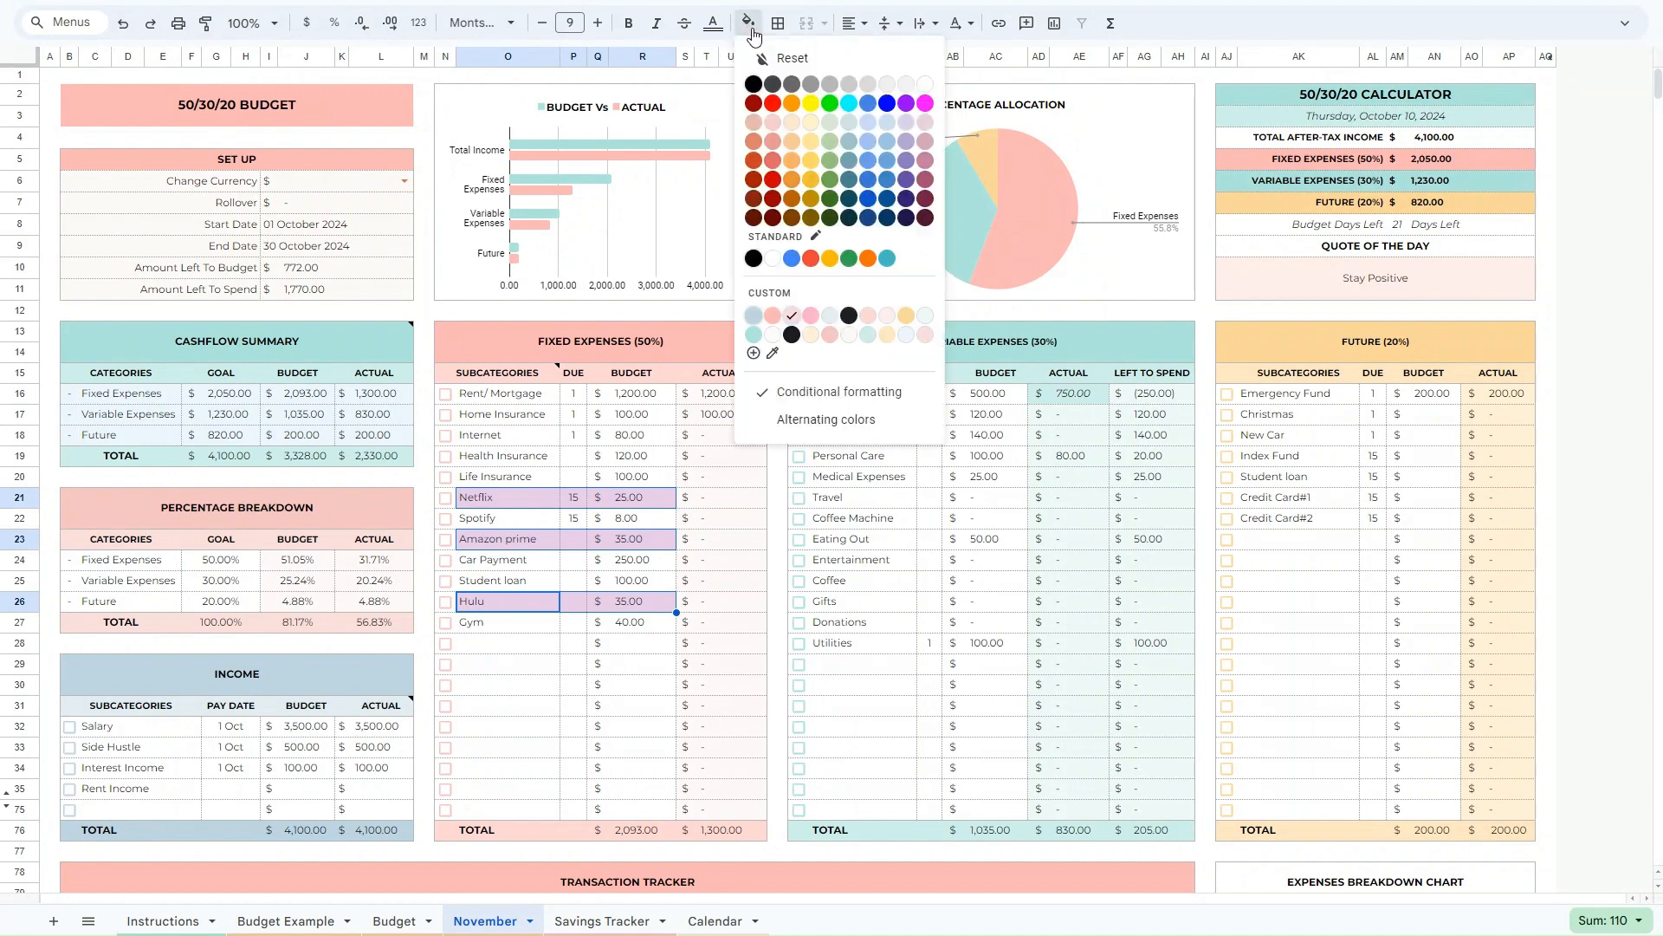
{"action": "left_click", "coordinate": [803, 59]}
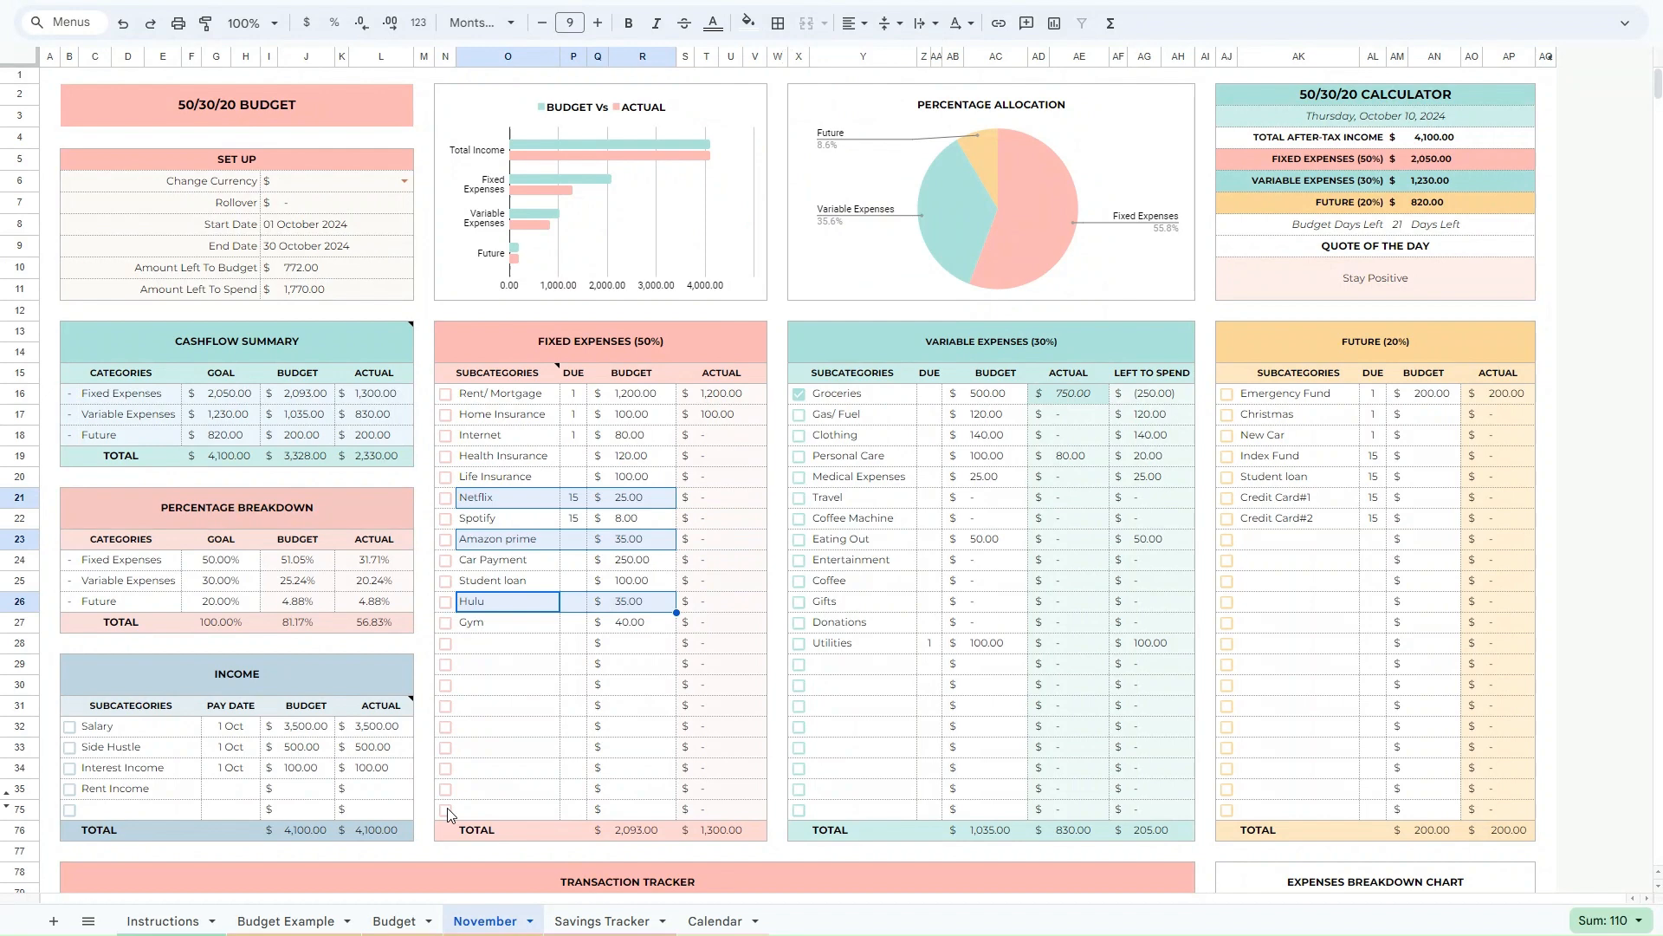
{"action": "left_click", "coordinate": [519, 642]}
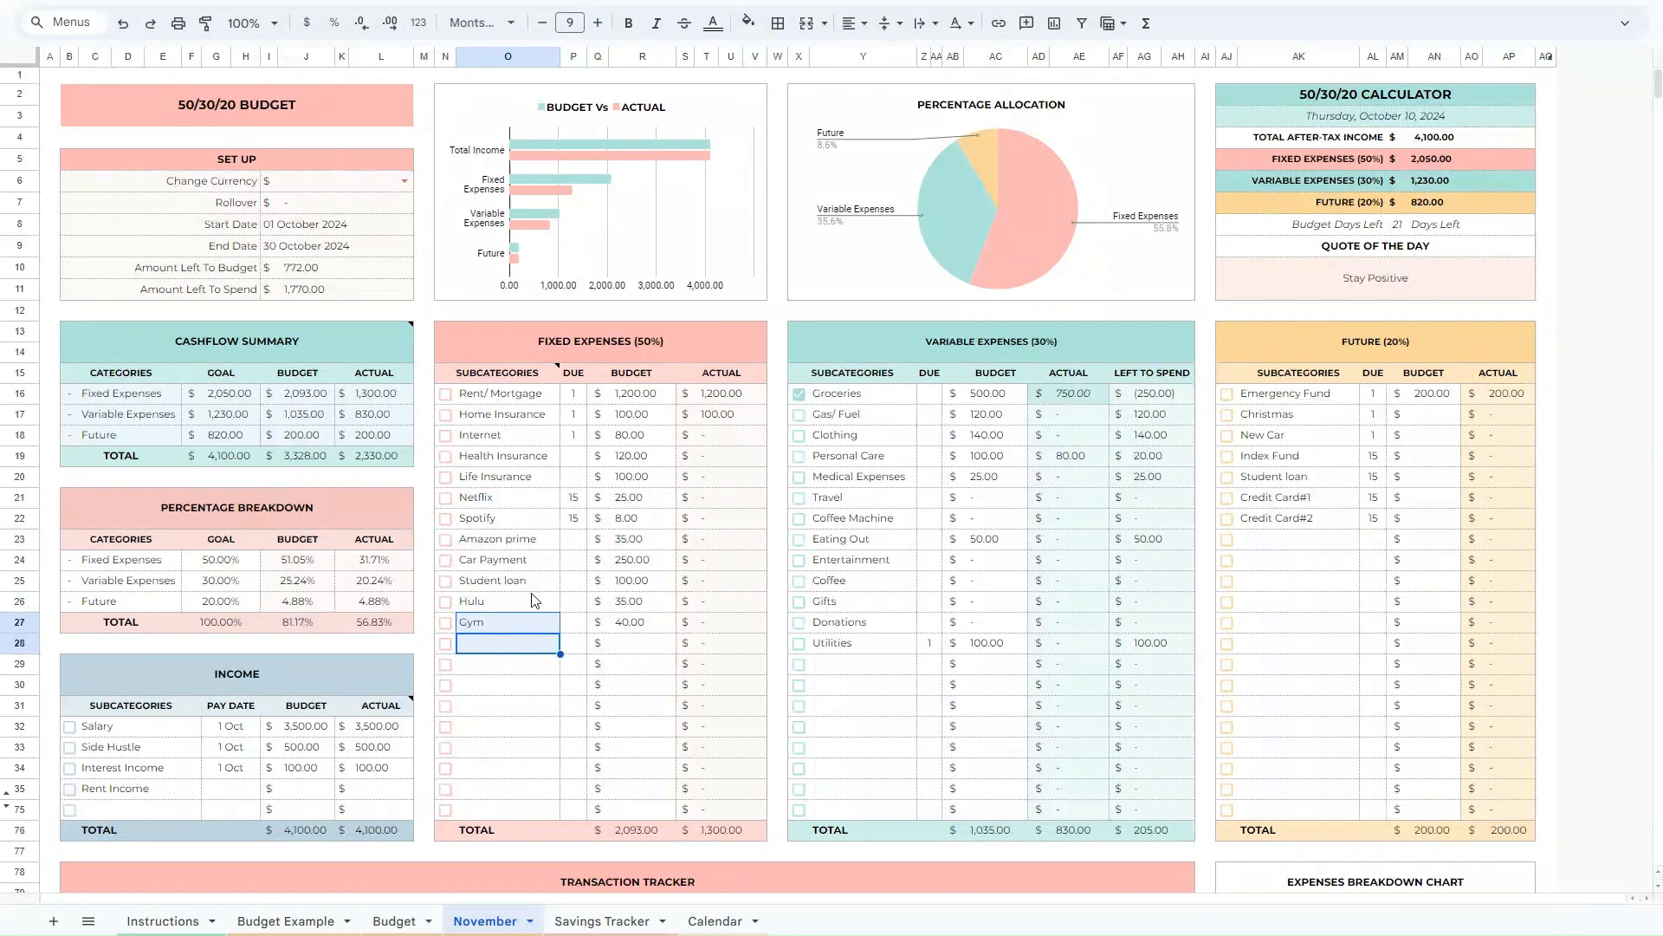
{"action": "left_click", "coordinate": [517, 667]}
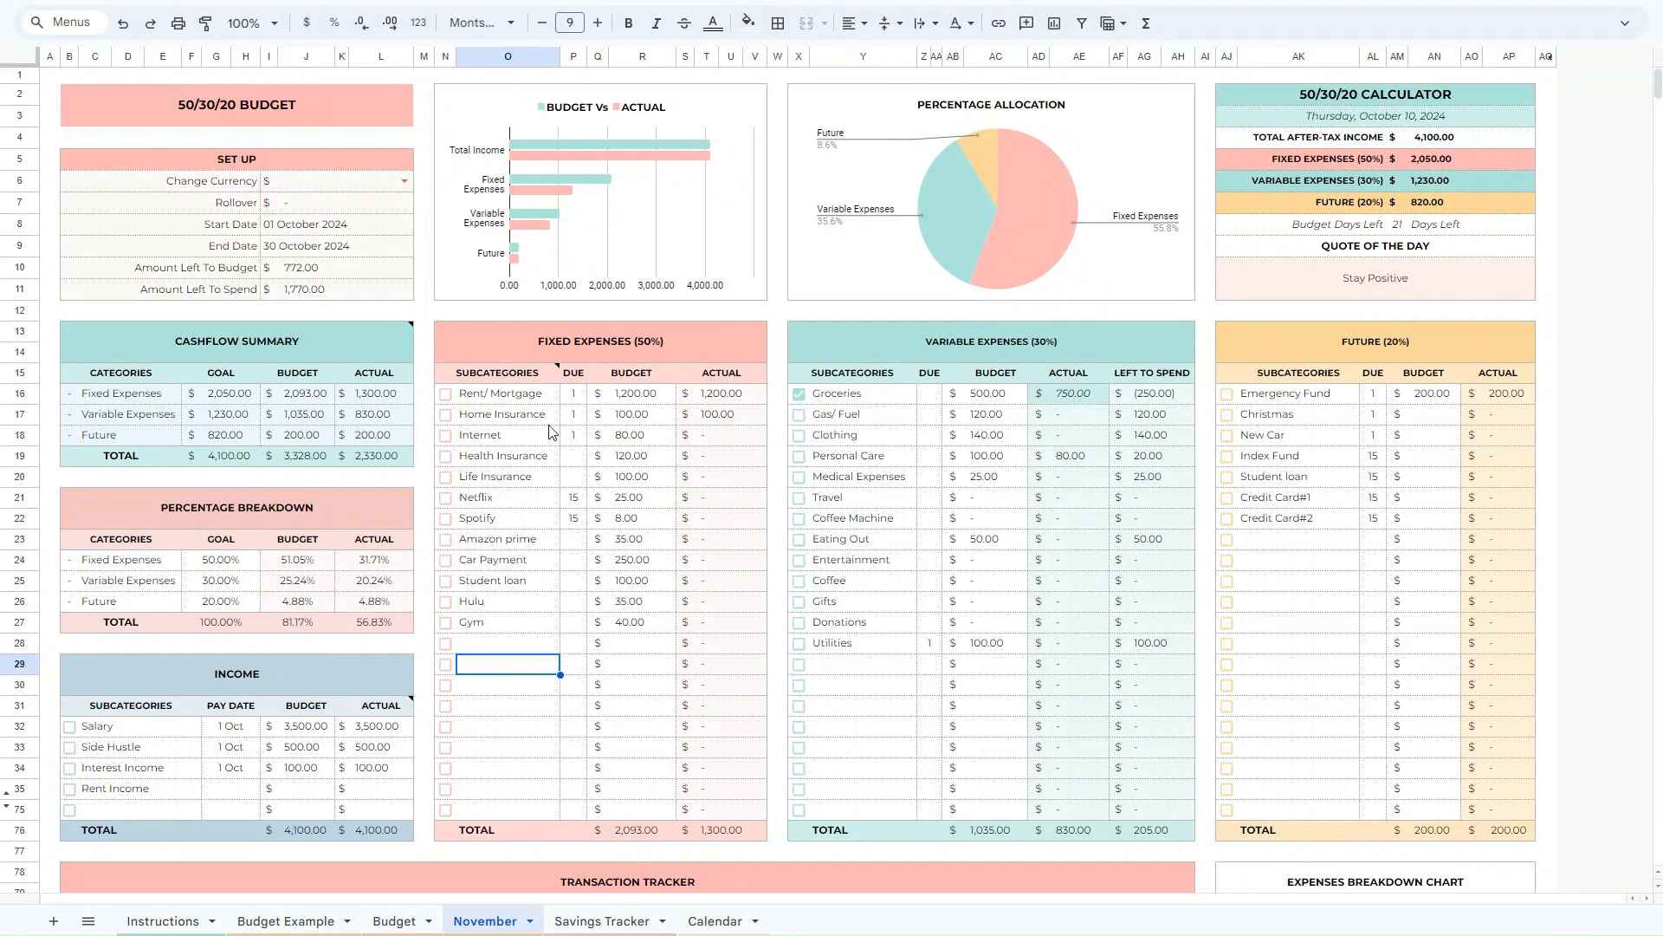
Clear the due days in the Fixed Expenses table.
{"action": "left_click_drag", "start_coordinate": [571, 400], "coordinate": [570, 520]}
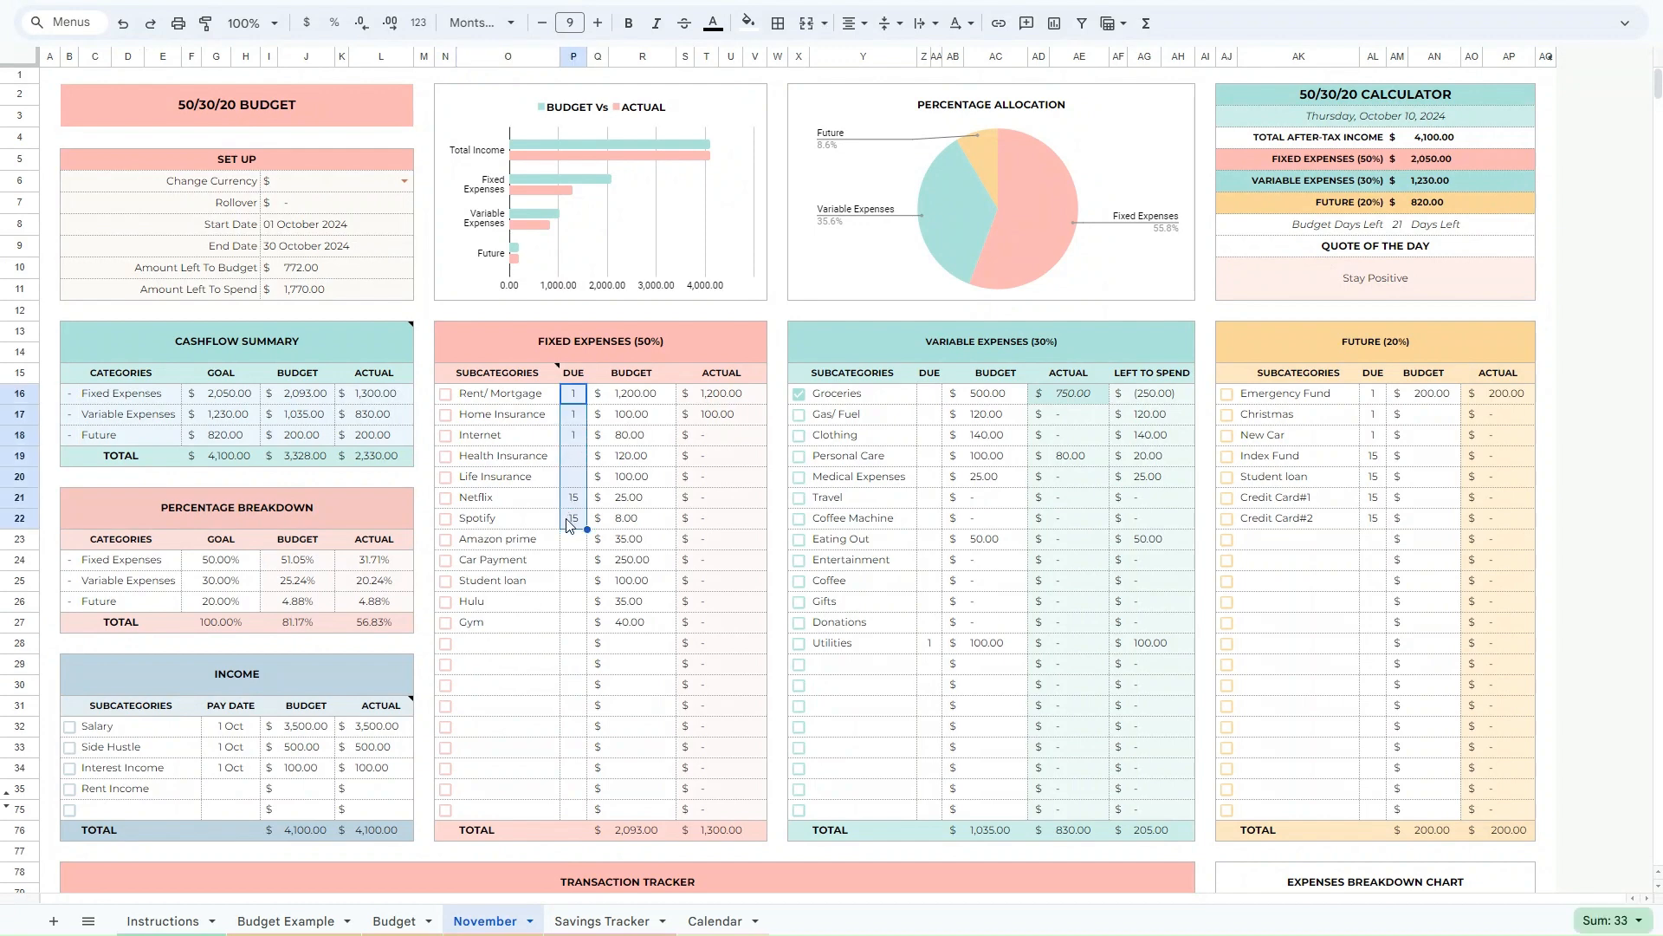
{"action": "key", "text": "Delete"}
{"action": "left_click", "coordinate": [643, 393]}
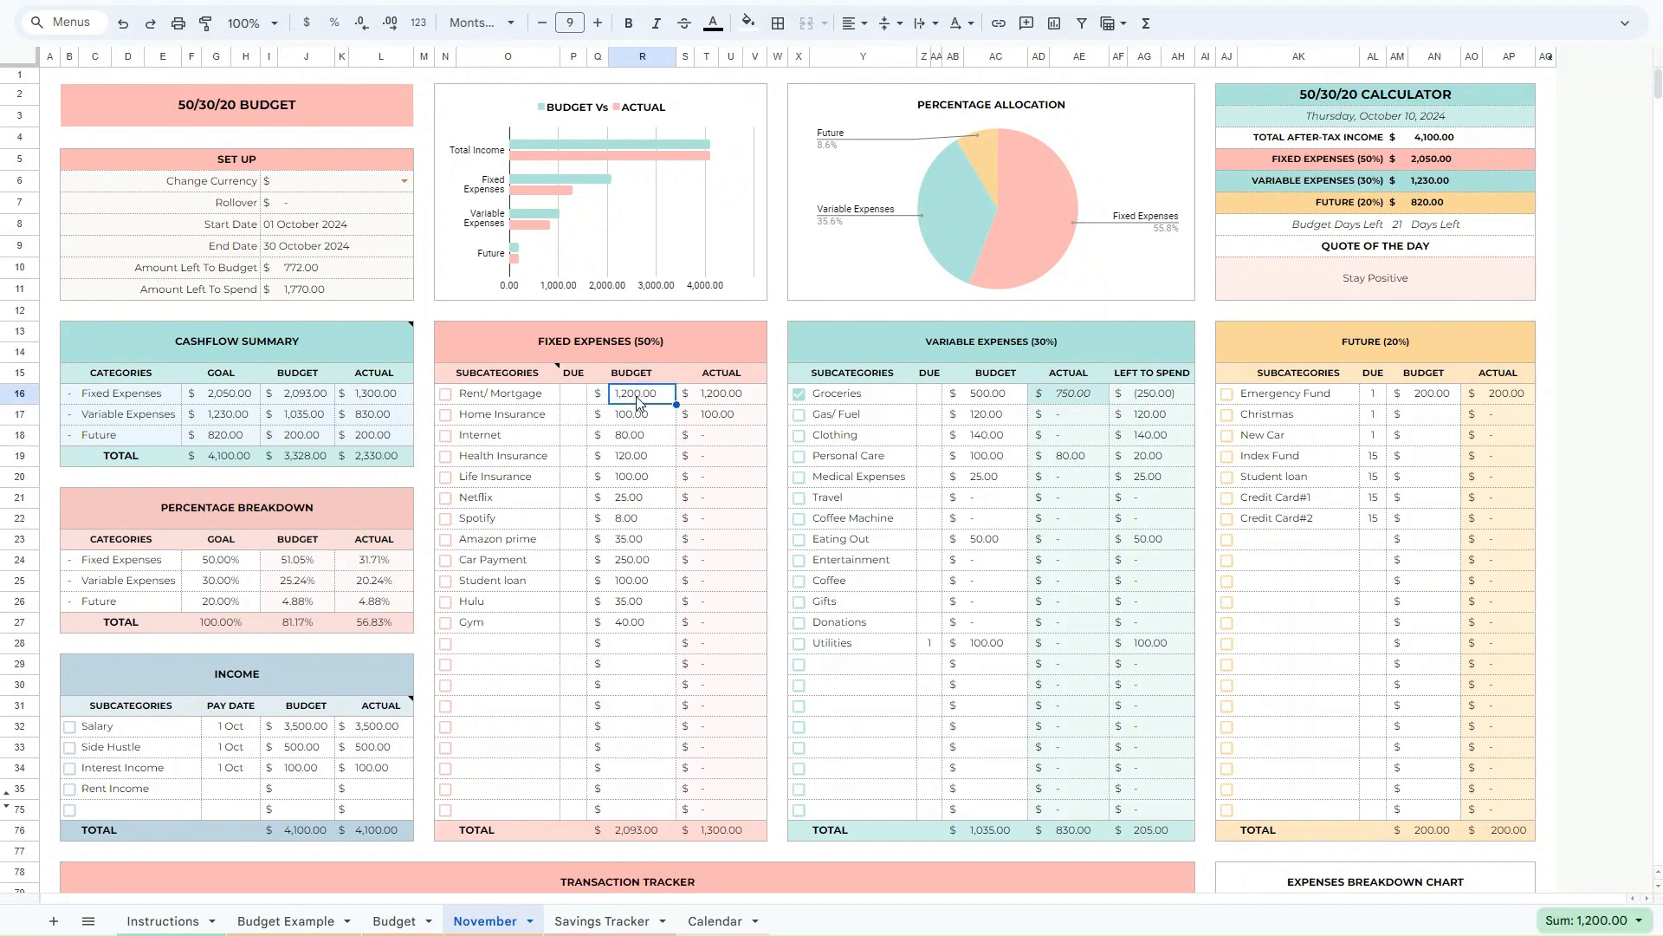
{"action": "left_click_drag", "start_coordinate": [640, 402], "coordinate": [625, 642]}
{"action": "double_click", "coordinate": [625, 642]}
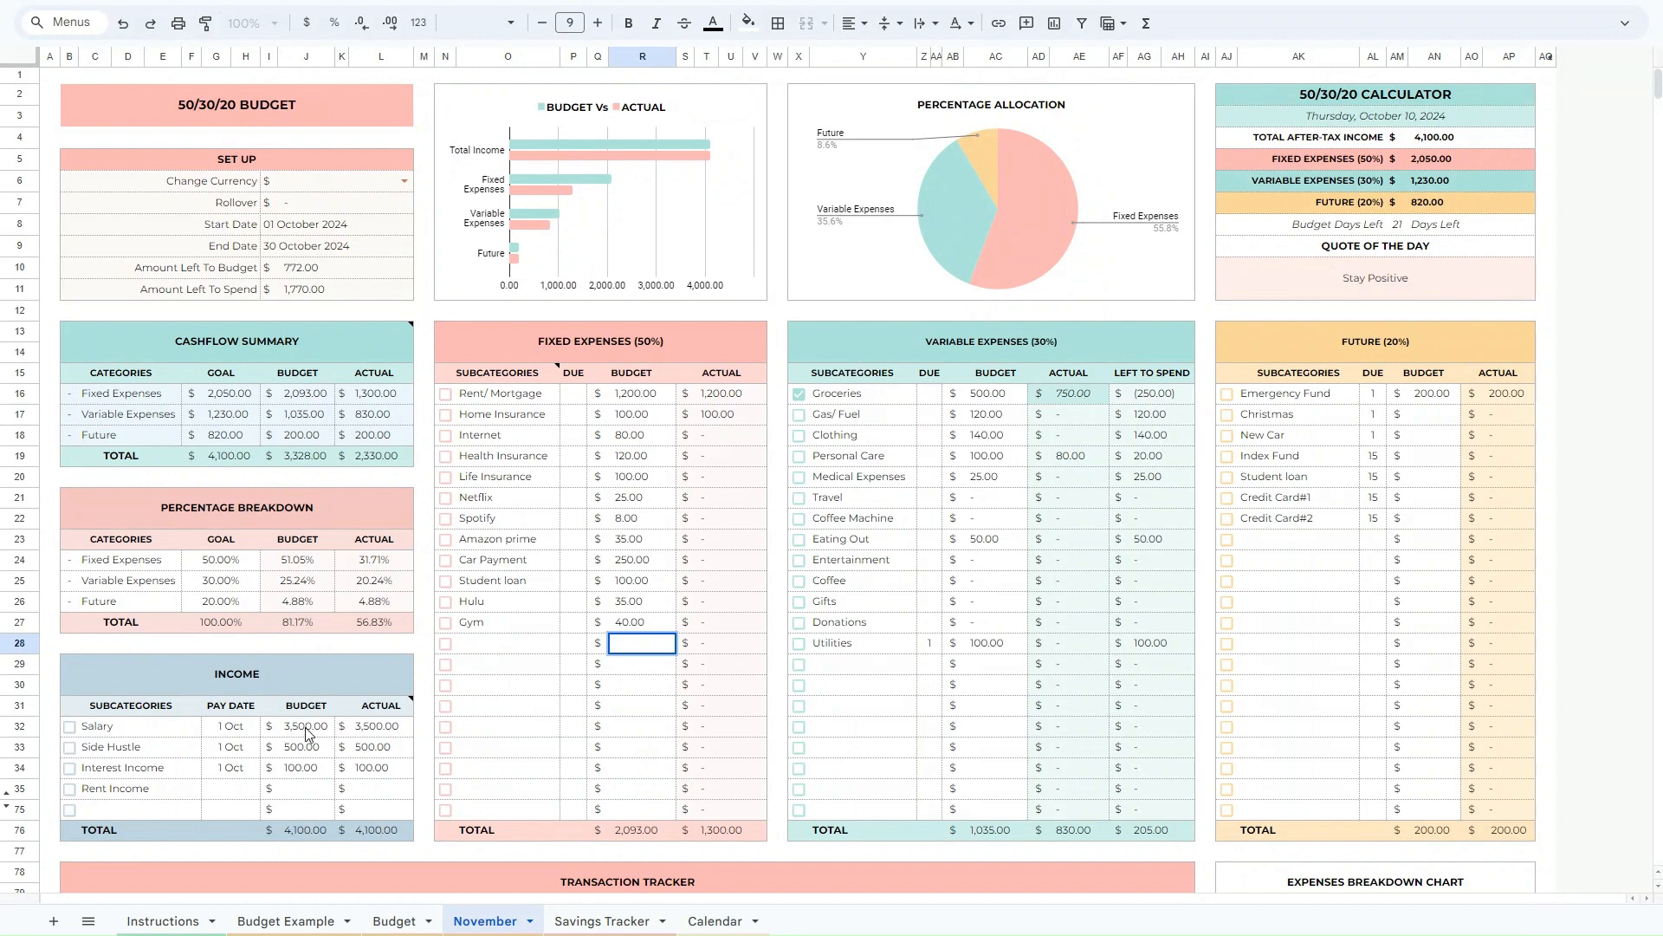
Clear the budget amounts, actual amounts and pay dates for Salary, Side Hustle and Interest Income in the Income table.
{"action": "left_click_drag", "start_coordinate": [306, 732], "coordinate": [308, 771]}
{"action": "key", "text": "Delete"}
{"action": "left_click_drag", "start_coordinate": [374, 726], "coordinate": [374, 769]}
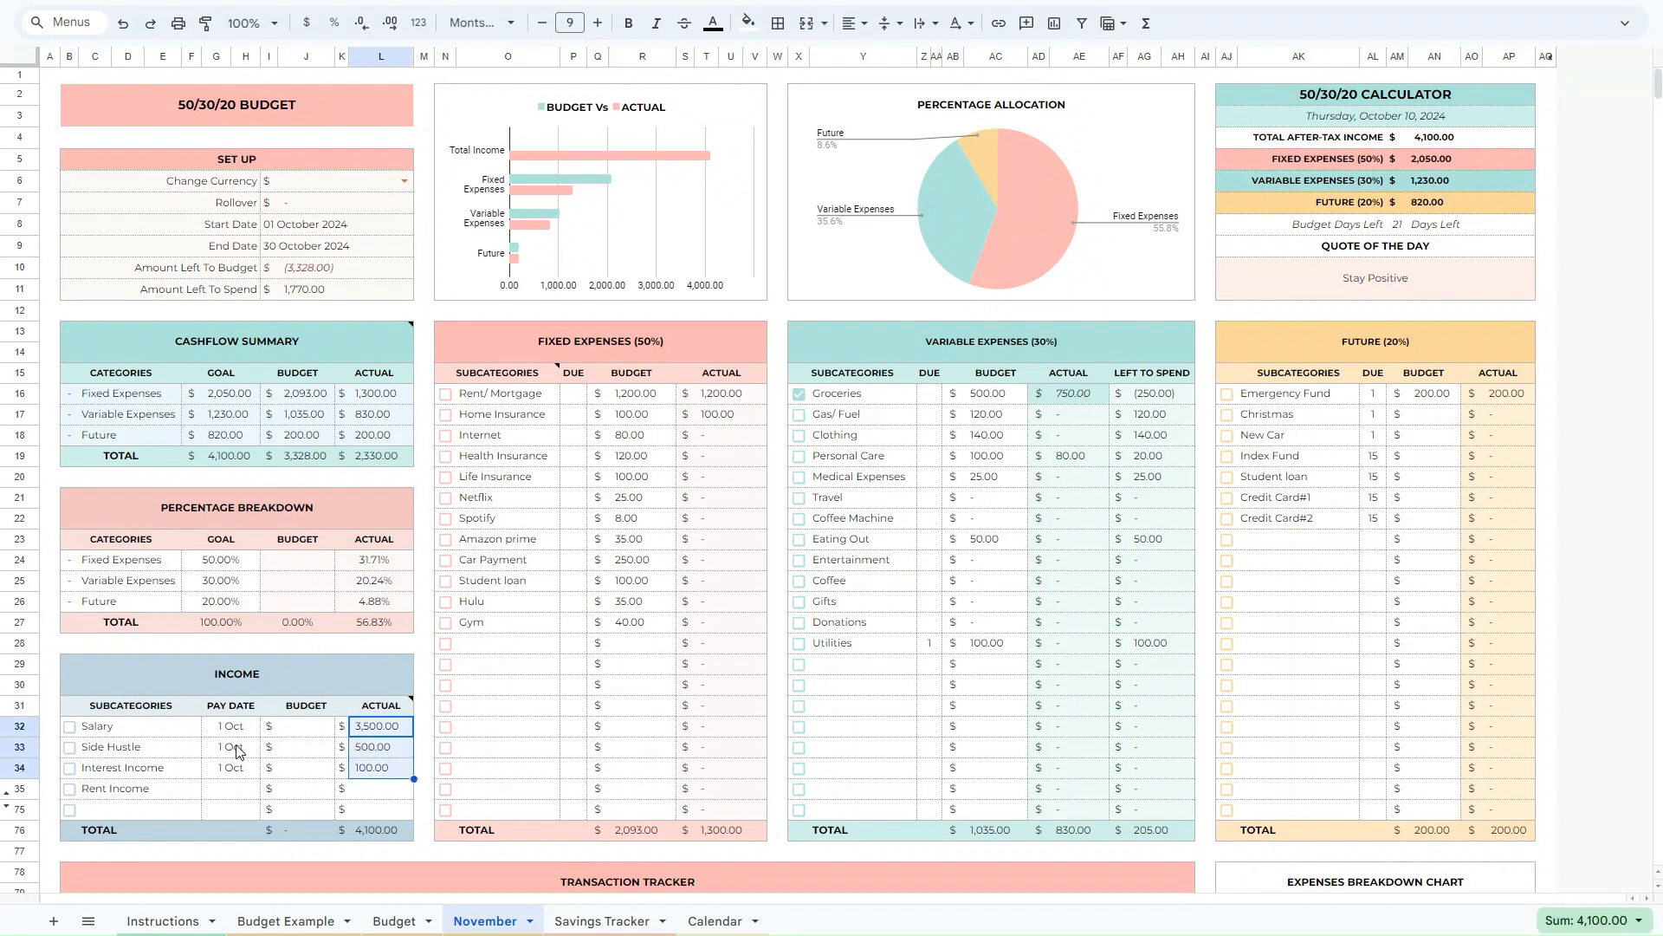
{"action": "key", "text": "Delete"}
{"action": "left_click_drag", "start_coordinate": [232, 727], "coordinate": [241, 772]}
{"action": "key", "text": "Delete"}
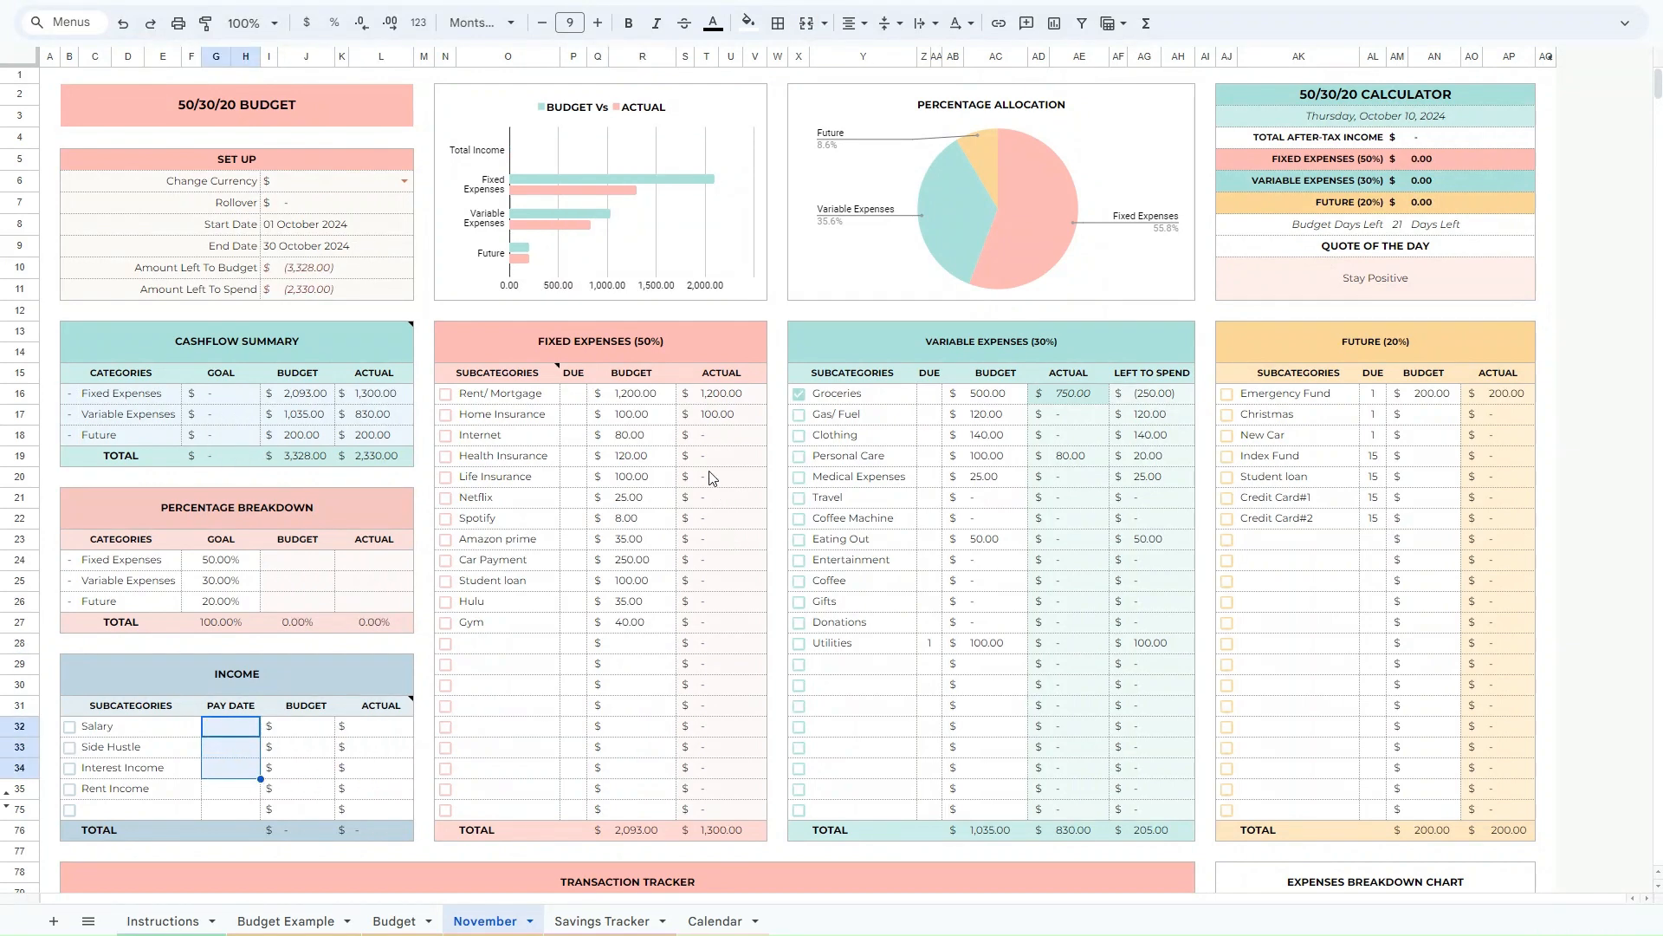
Clear the budget amounts in the Fixed and Variable Expenses tables, remove the Utilities due day and uncheck Groceries.
{"action": "left_click_drag", "start_coordinate": [648, 397], "coordinate": [646, 649]}
{"action": "key", "text": "Delete"}
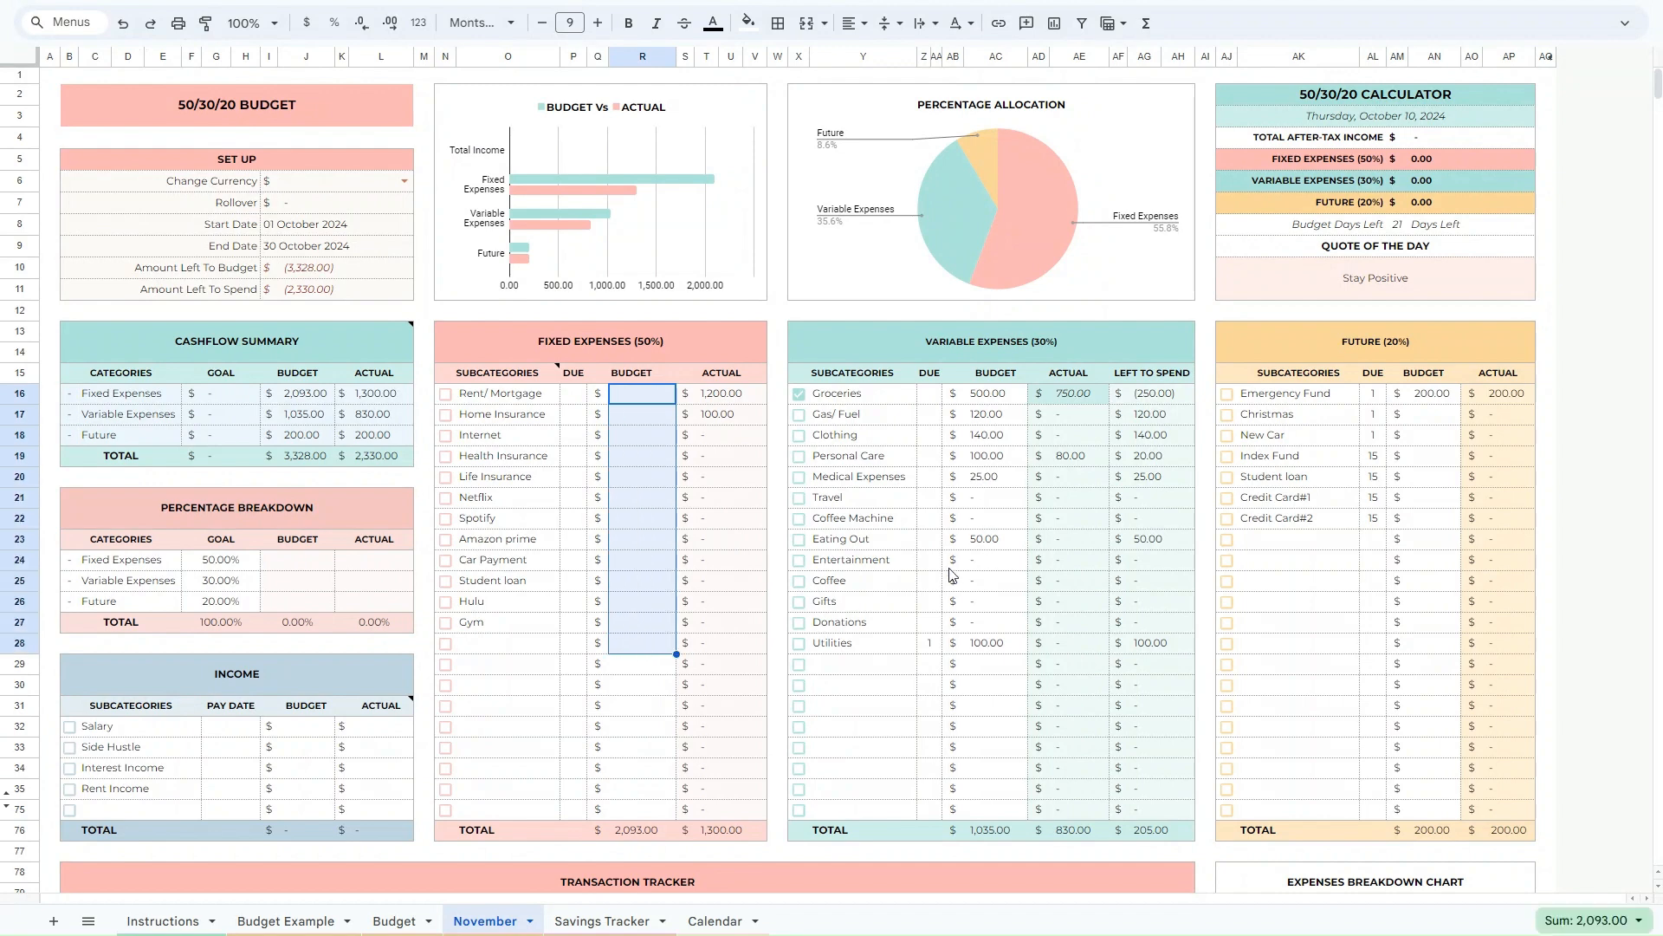
{"action": "left_click", "coordinate": [933, 661]}
{"action": "left_click_drag", "start_coordinate": [982, 398], "coordinate": [993, 681]}
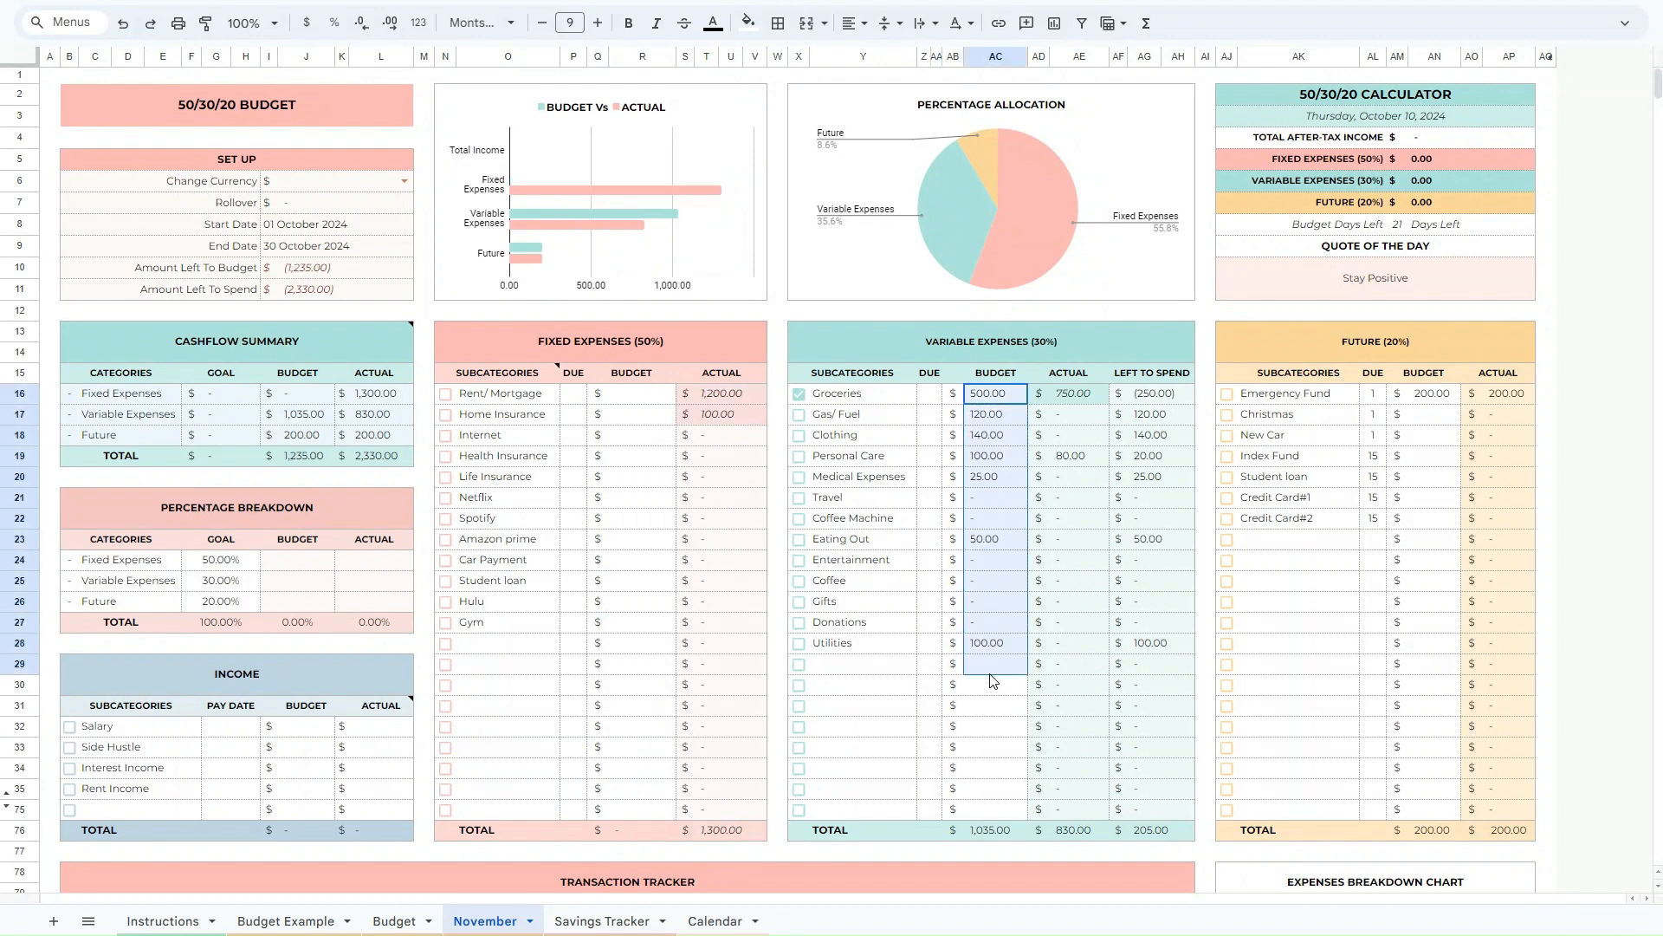
{"action": "key", "text": "Delete"}
{"action": "left_click", "coordinate": [799, 396]}
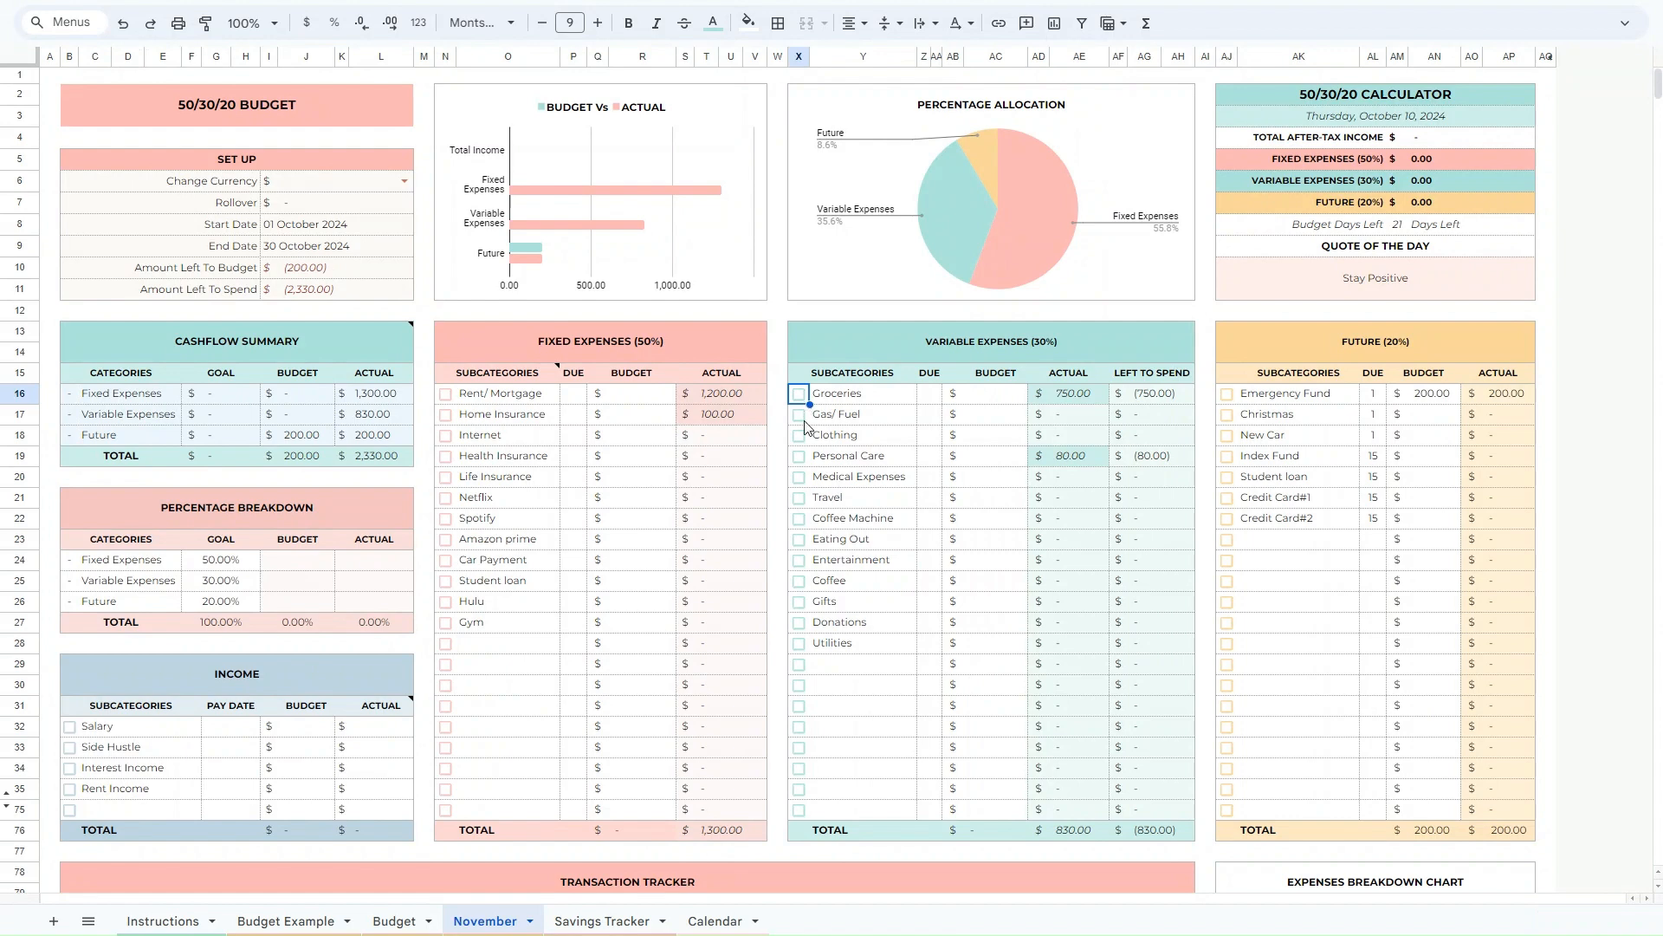
Clear the due days and the Emergency Fund budget amount in the Future table.
{"action": "left_click", "coordinate": [1373, 401]}
{"action": "left_click_drag", "start_coordinate": [1375, 413], "coordinate": [1377, 527]}
{"action": "key", "text": "Delete"}
{"action": "left_click", "coordinate": [1429, 401]}
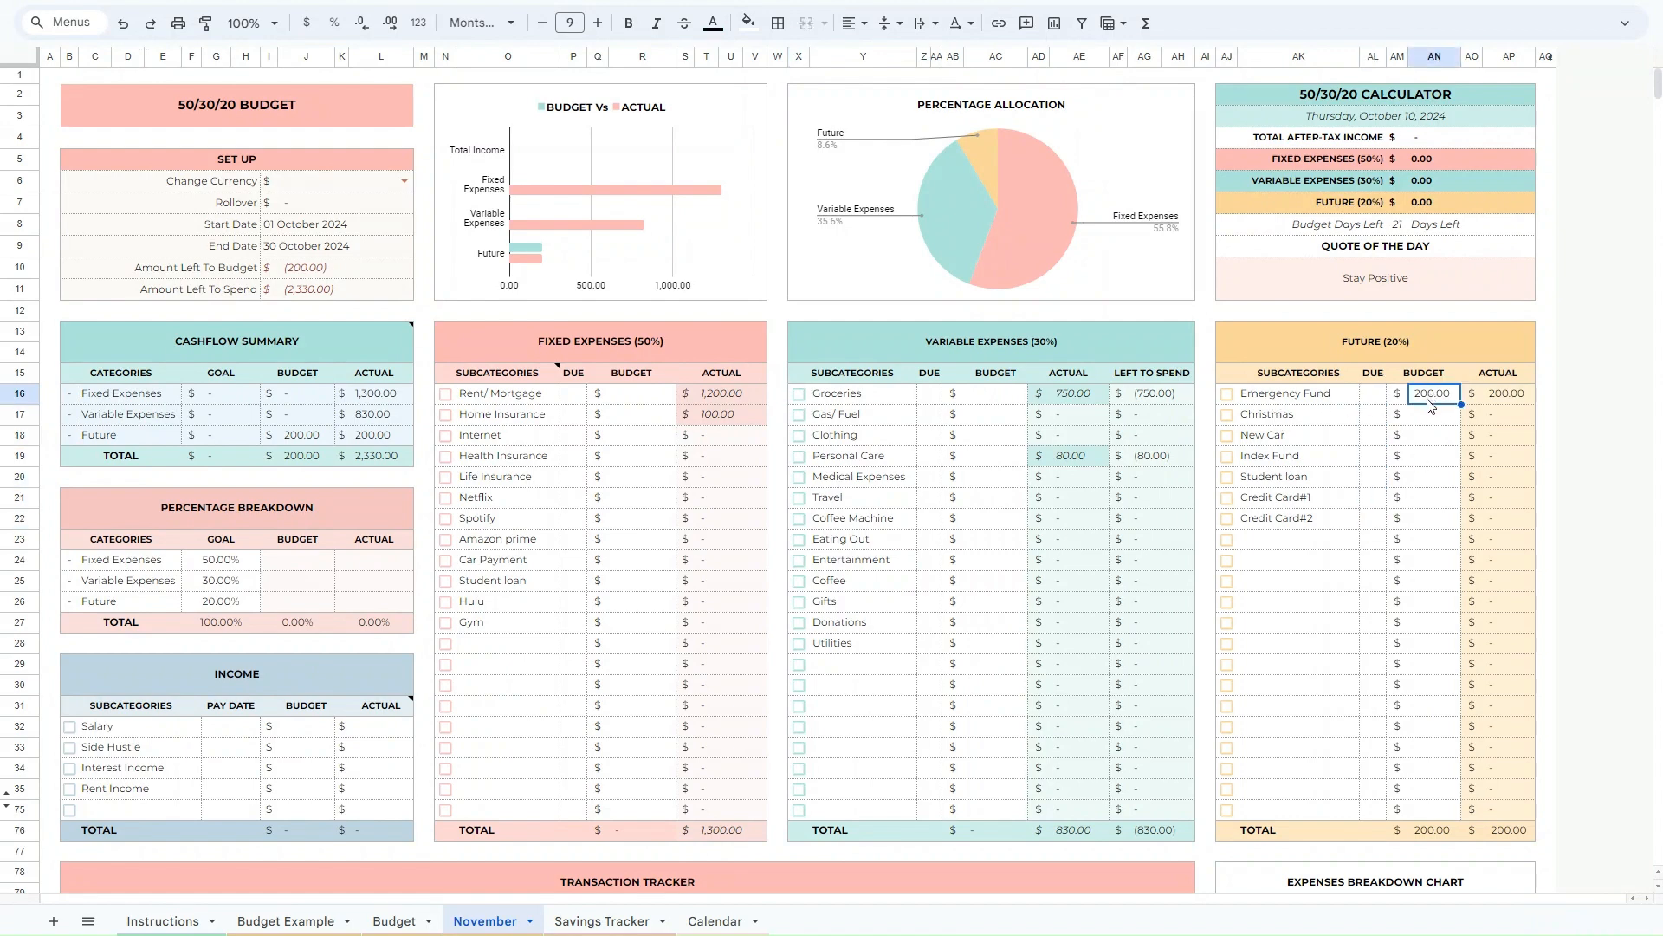
{"action": "key", "text": "Delete"}
Clear the October dates, categories, subcategories and amounts from the November sheet's Transaction Tracker, and select the filled account cells.
{"action": "scroll", "coordinate": [571, 627], "scroll_direction": "down", "scroll_amount": 5}
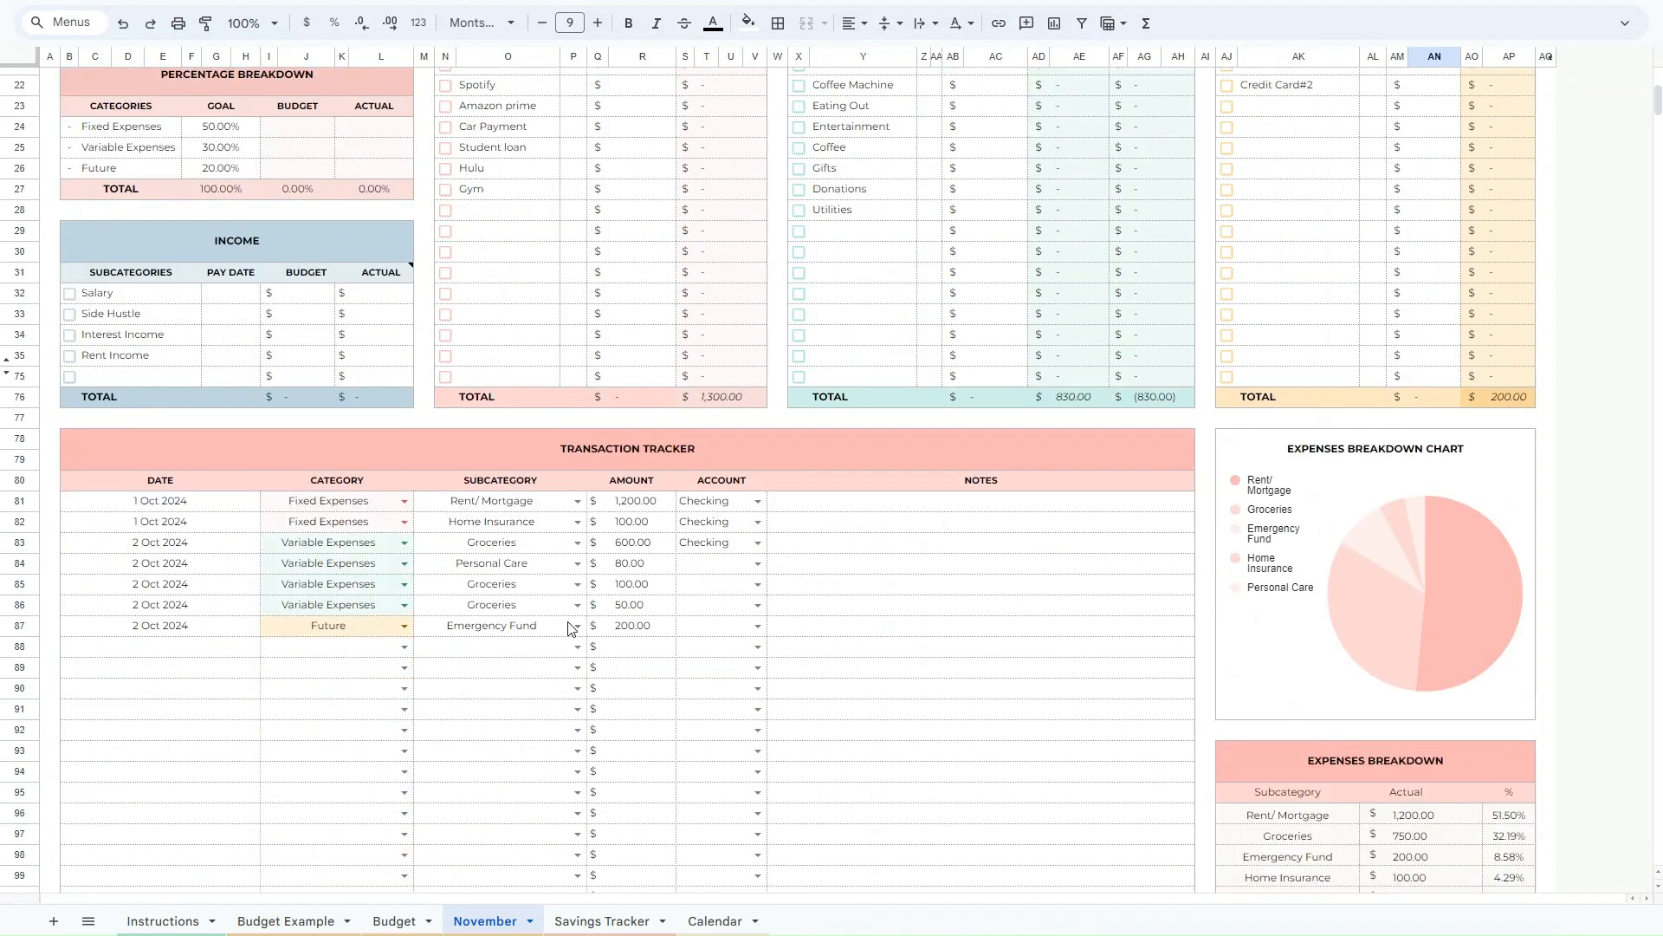
{"action": "scroll", "coordinate": [572, 627], "scroll_direction": "down", "scroll_amount": 1}
{"action": "left_click_drag", "start_coordinate": [147, 416], "coordinate": [546, 613]}
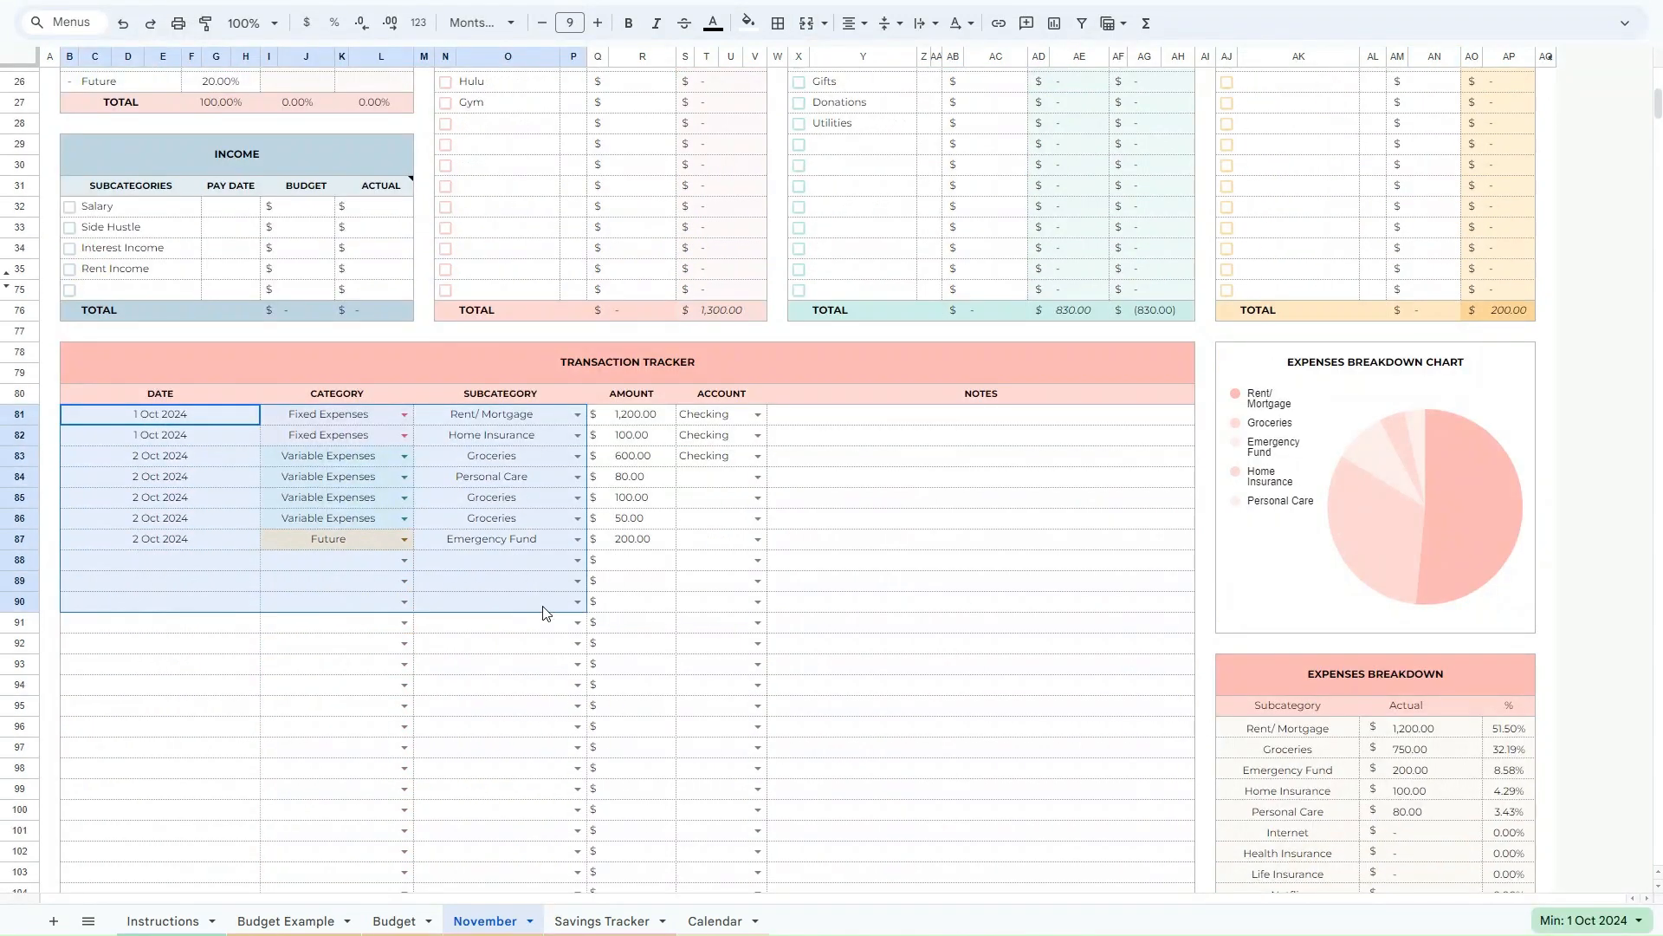
{"action": "key", "text": "Delete"}
{"action": "left_click", "coordinate": [646, 418]}
{"action": "left_click", "coordinate": [649, 546], "text": "shift"}
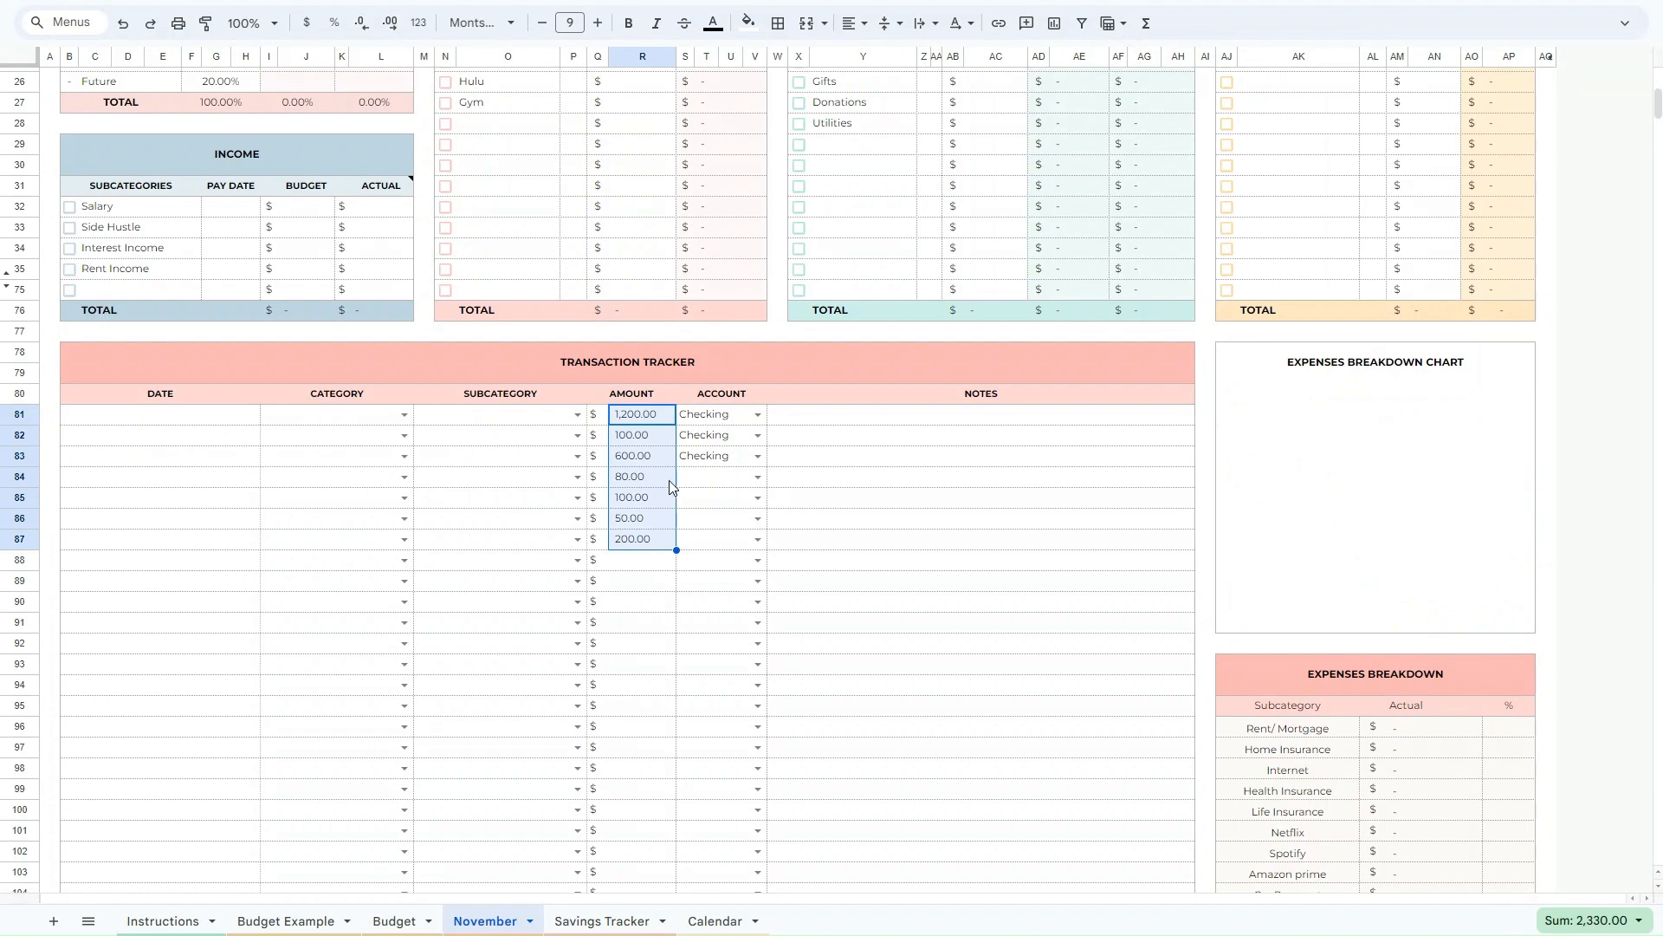
{"action": "key", "text": "Delete"}
{"action": "left_click_drag", "start_coordinate": [709, 416], "coordinate": [709, 461]}
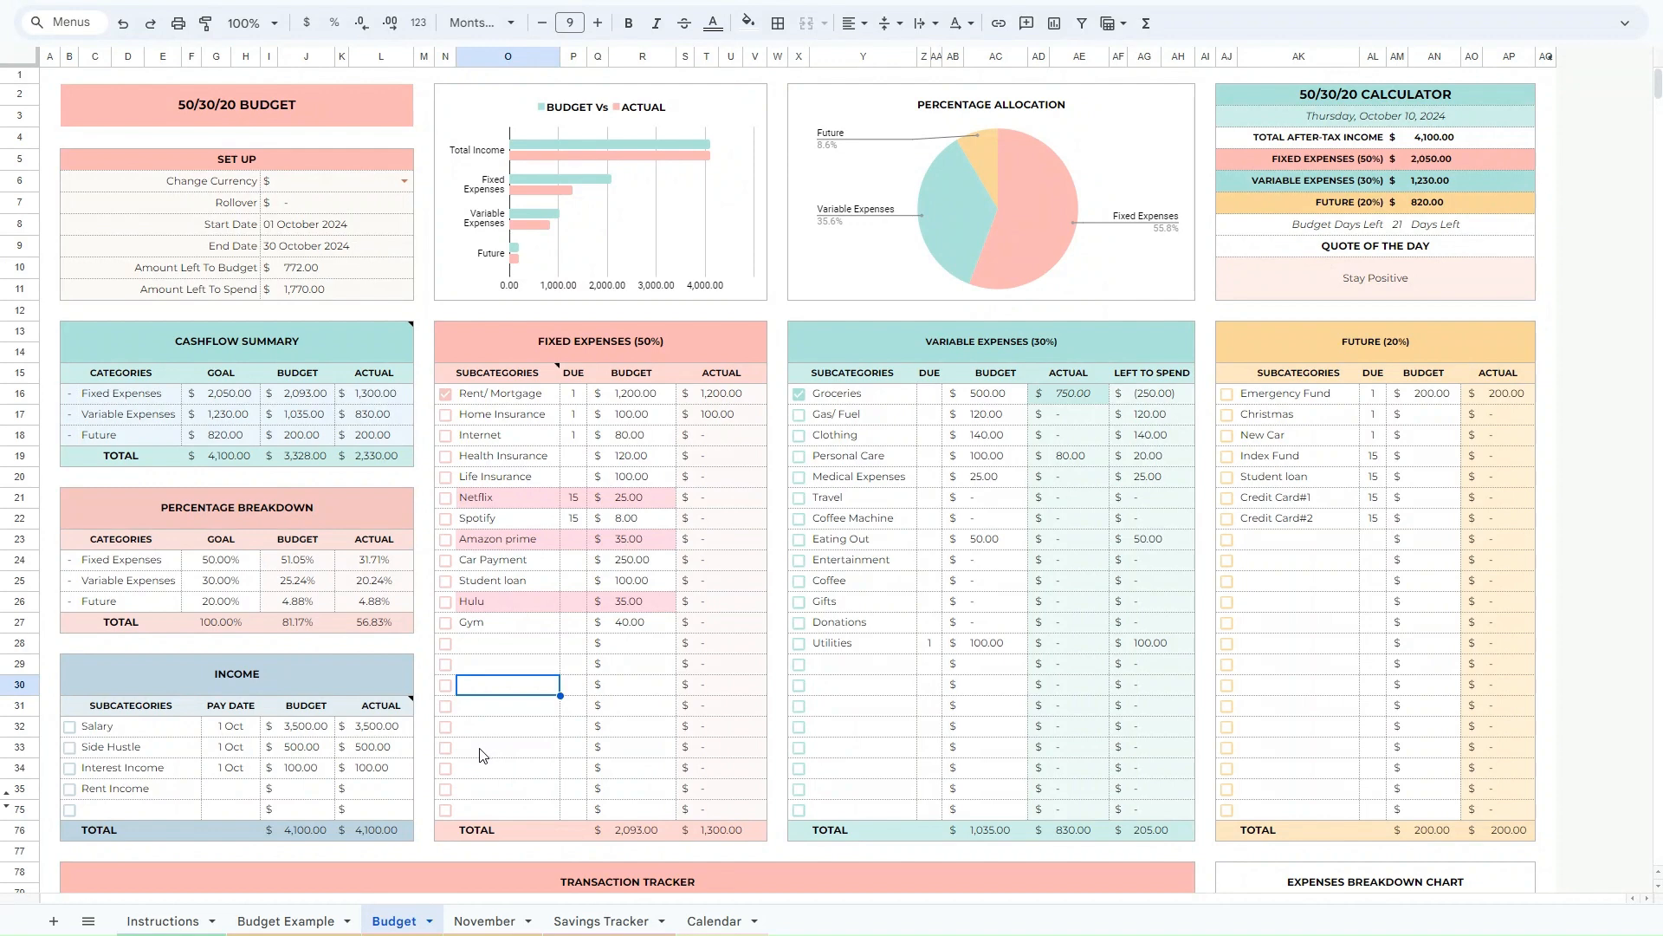
On the Budget sheet, check off Home Insurance, Health Insurance, Life Insurance, Netflix and Spotify in the Fixed Expenses table.
{"action": "left_click", "coordinate": [445, 419]}
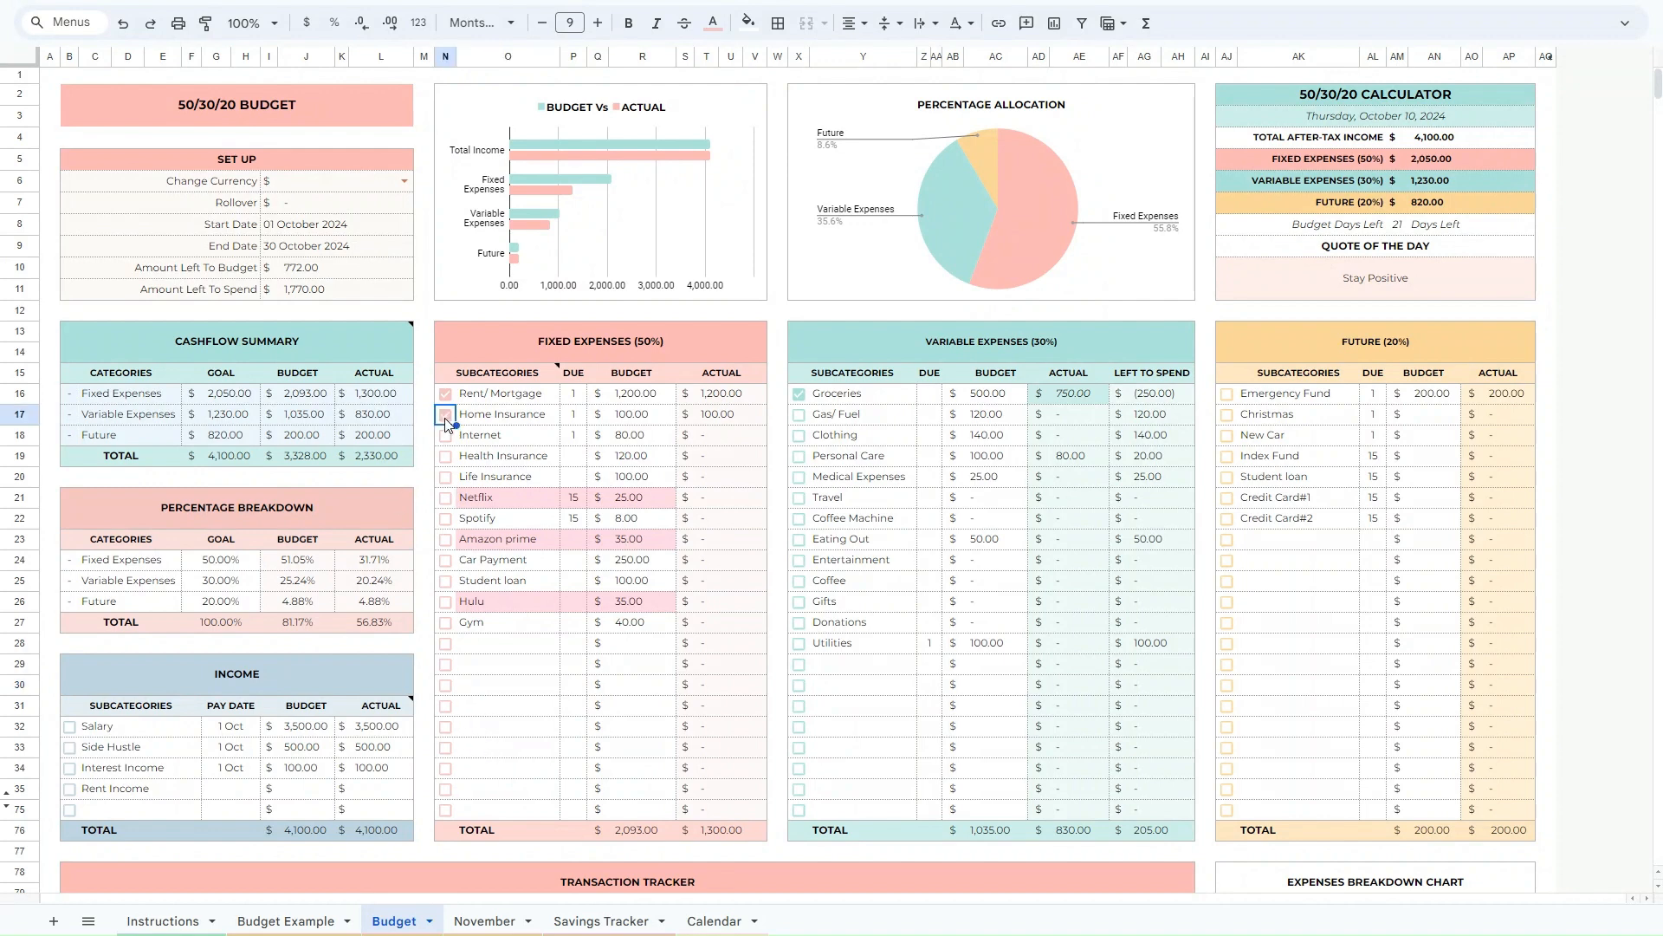
{"action": "left_click", "coordinate": [445, 456]}
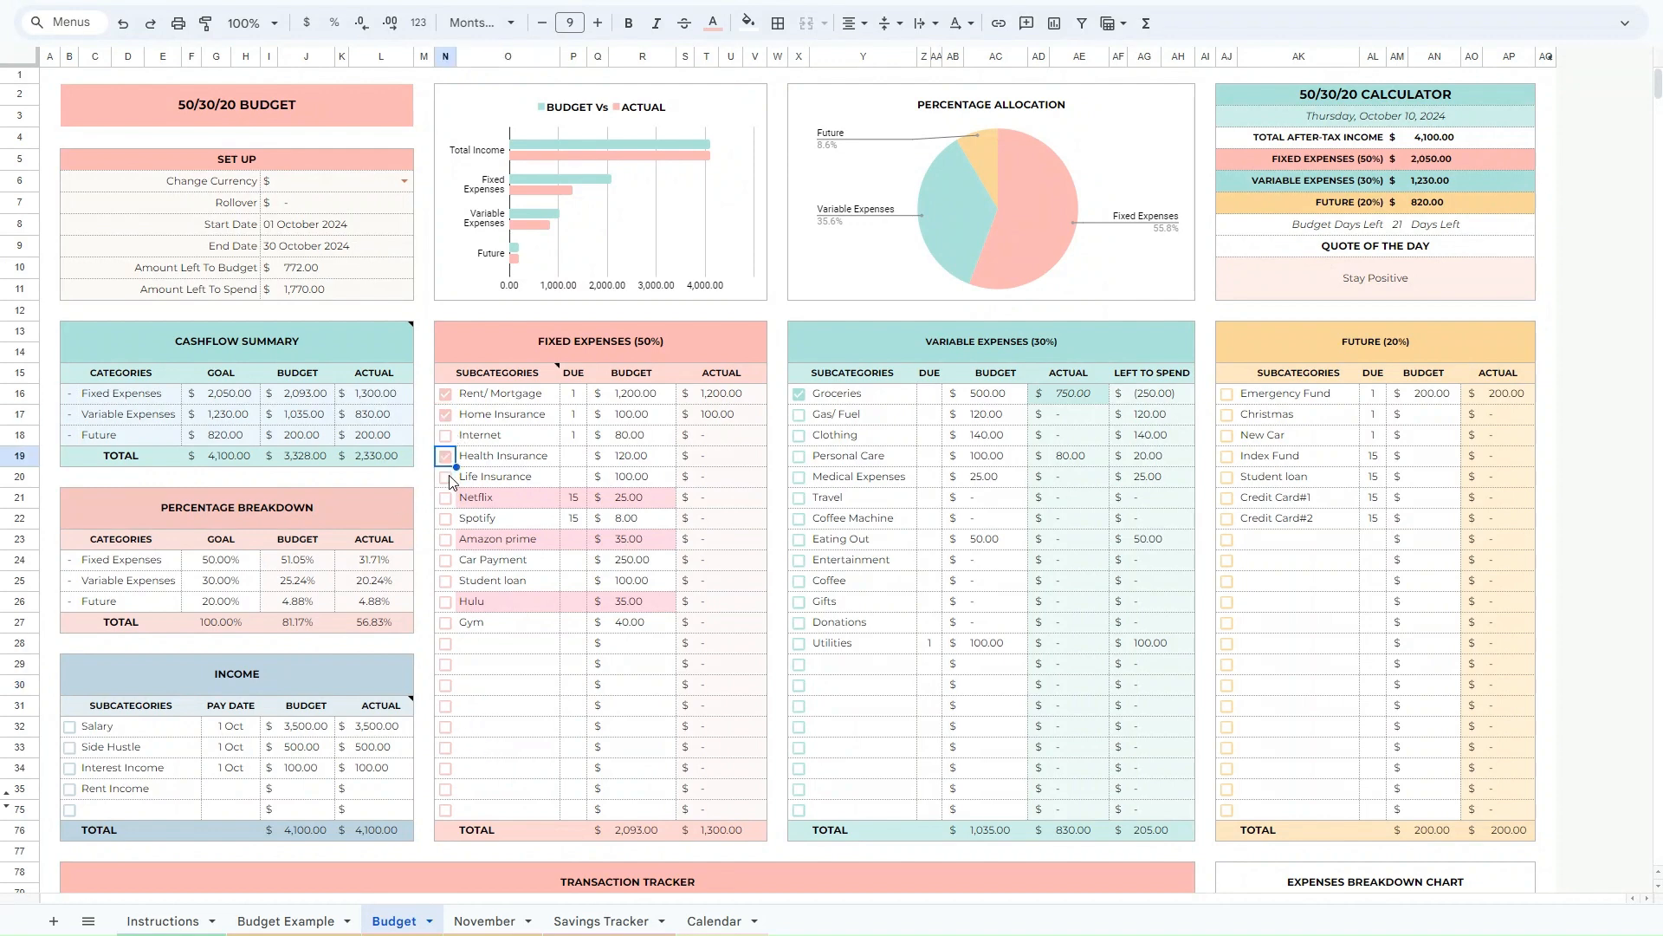
{"action": "left_click", "coordinate": [446, 478]}
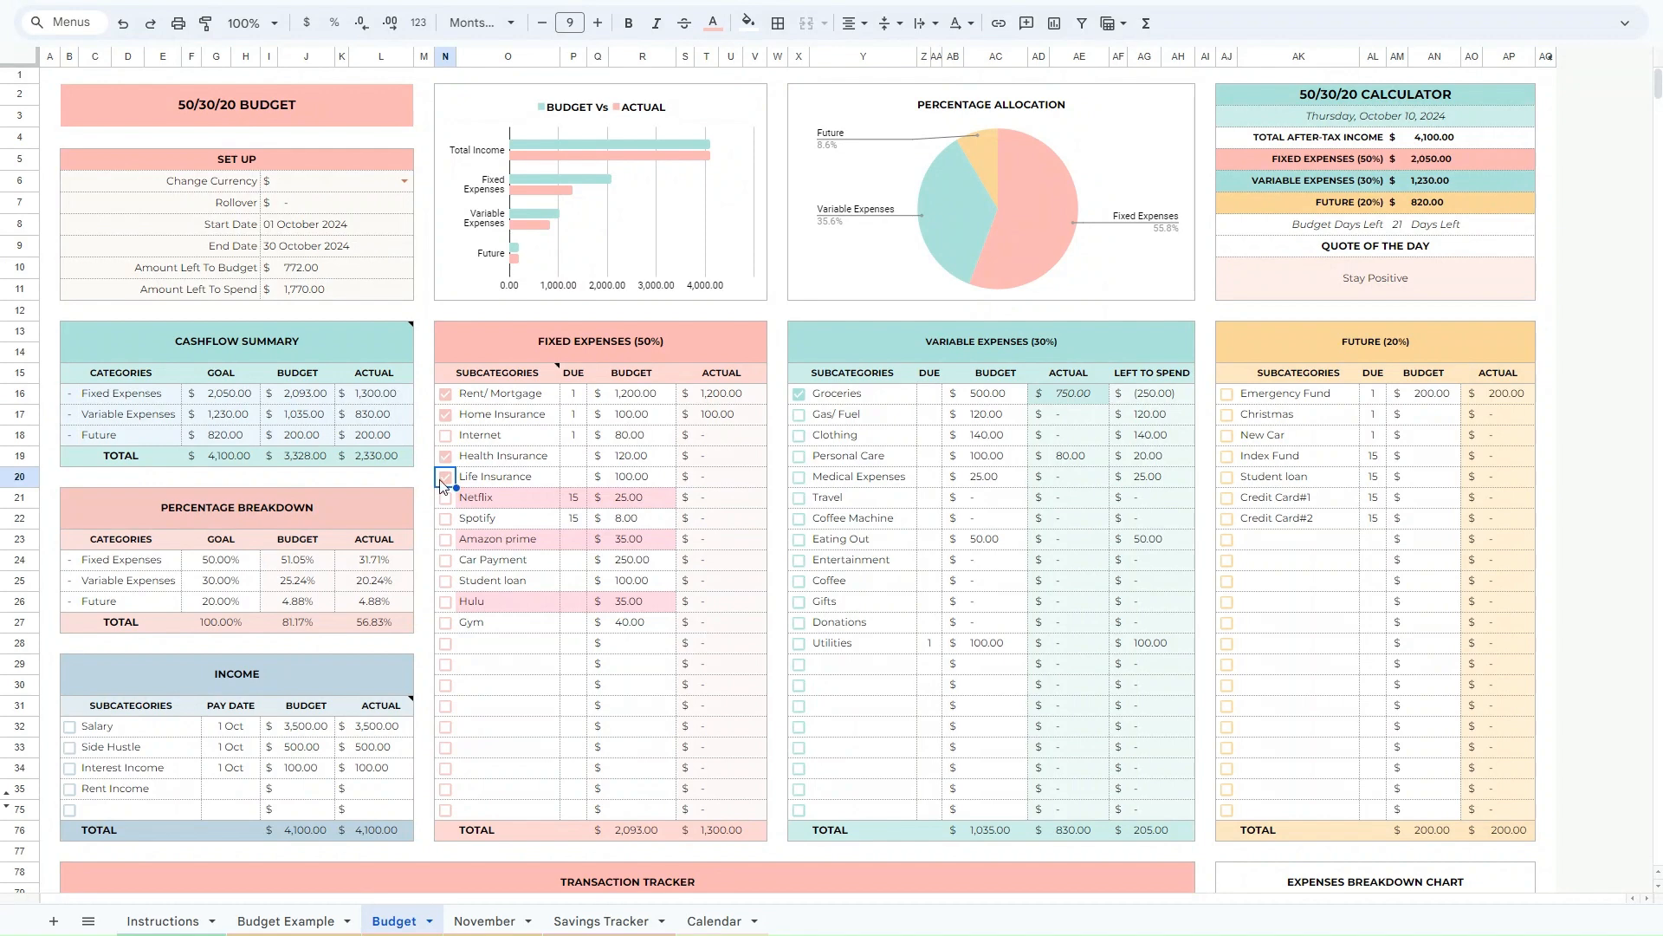
{"action": "left_click", "coordinate": [449, 418]}
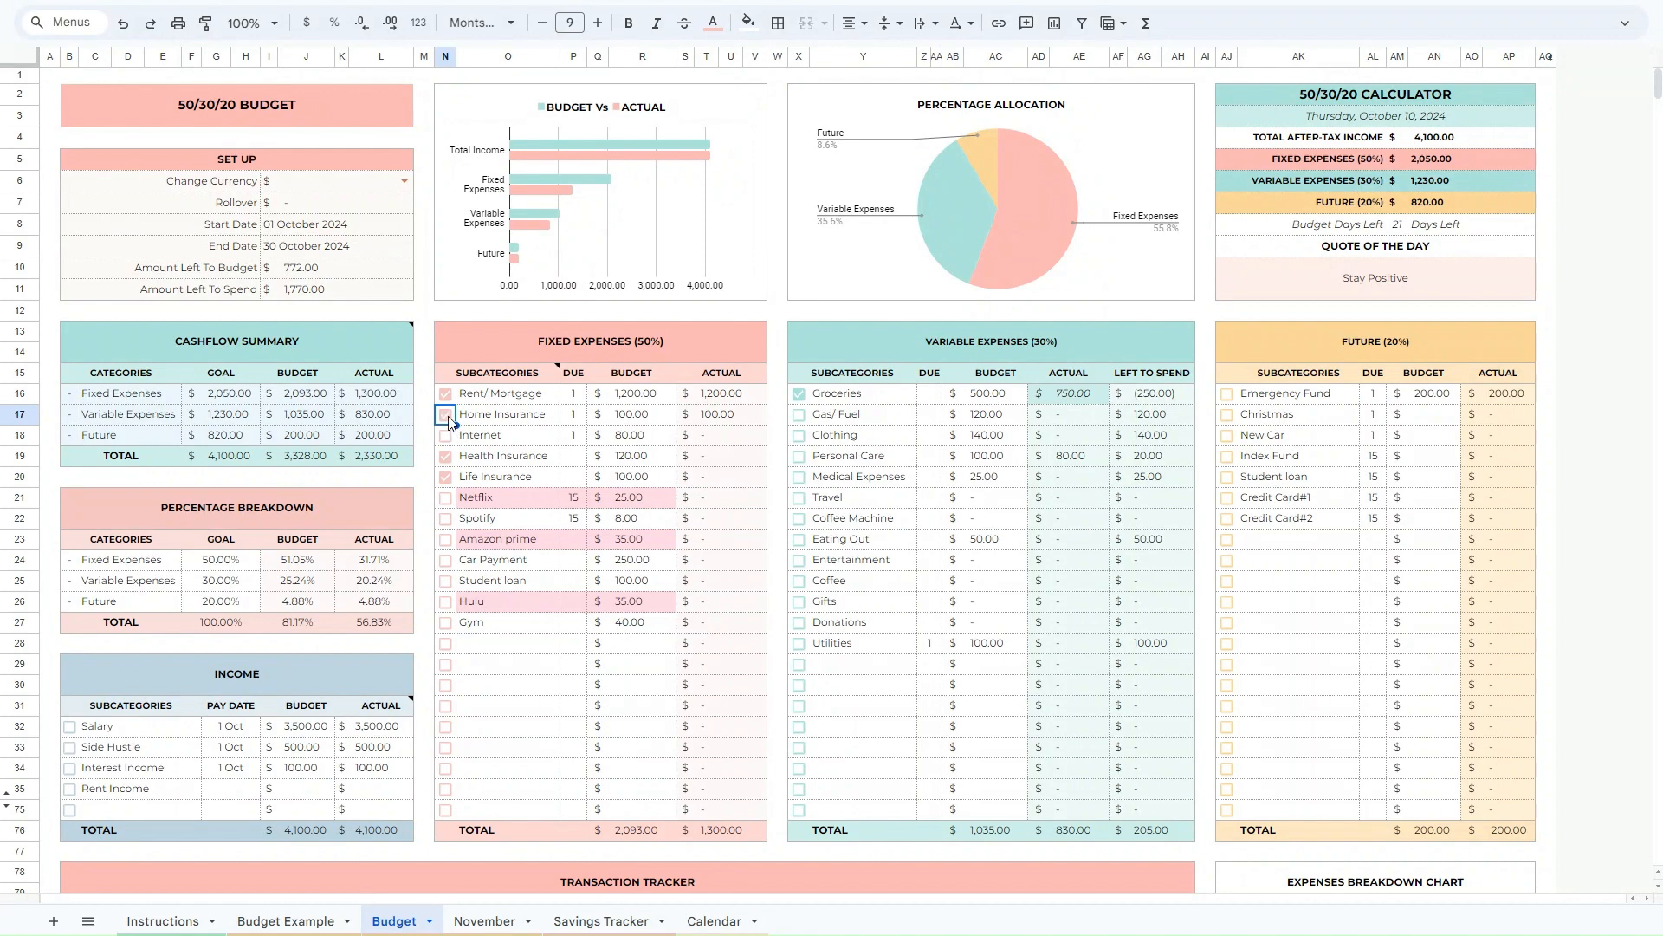
{"action": "left_click", "coordinate": [447, 500]}
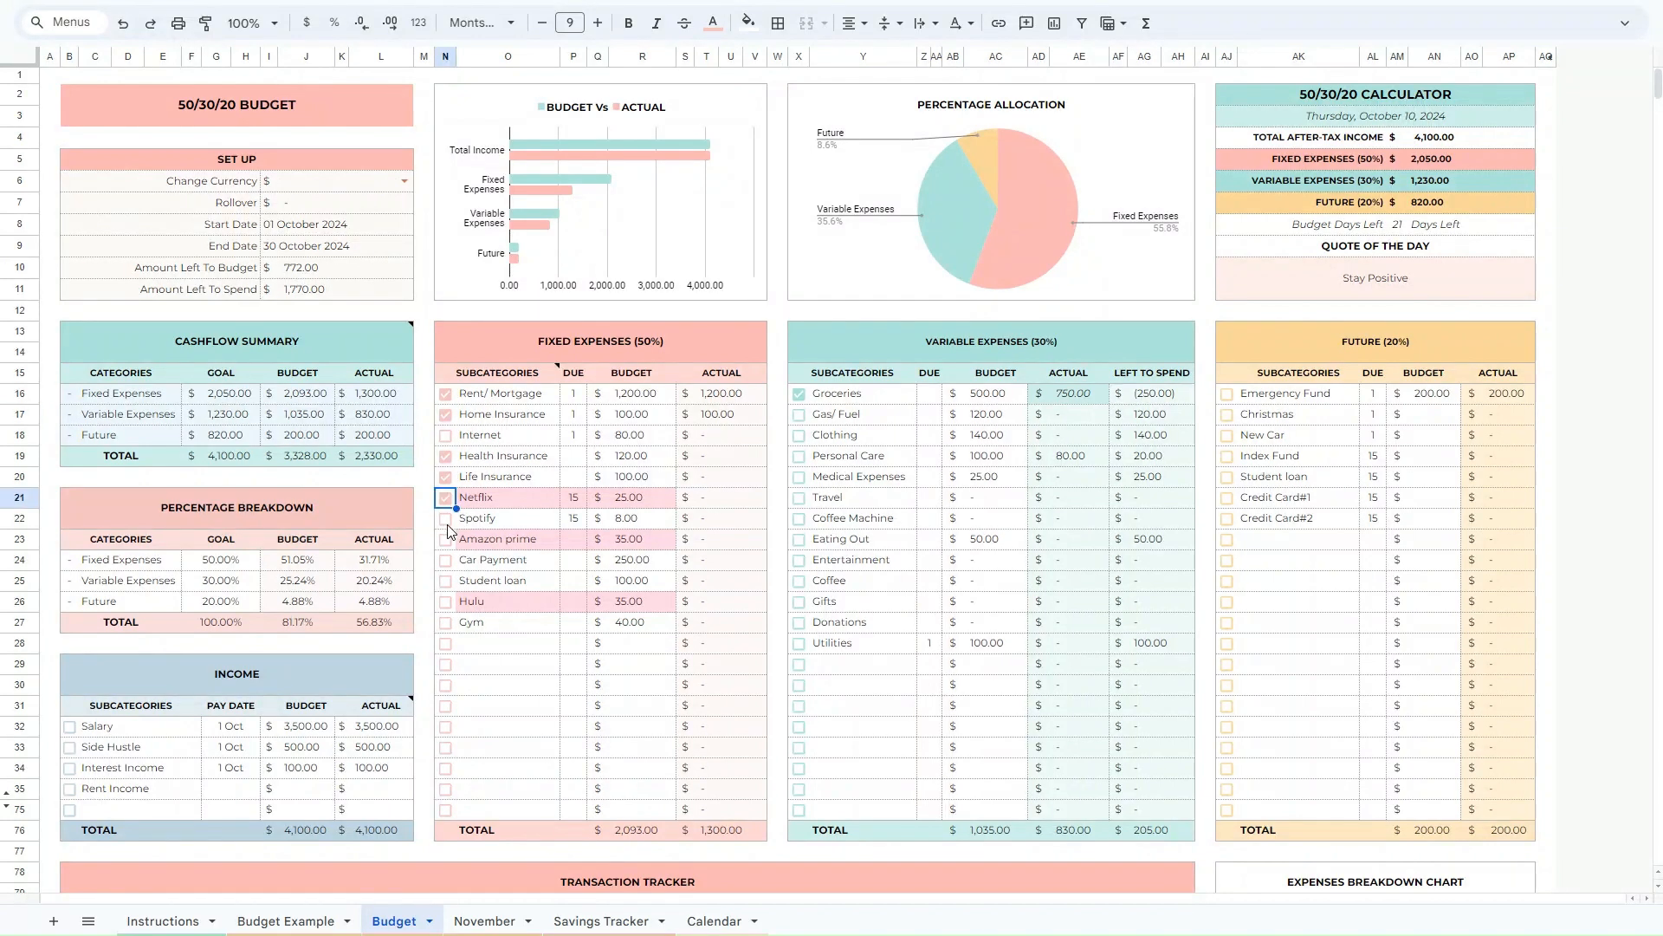
{"action": "left_click", "coordinate": [446, 520]}
Check off Salary, Side Hustle and Interest Income in the Income table.
{"action": "left_click", "coordinate": [70, 729]}
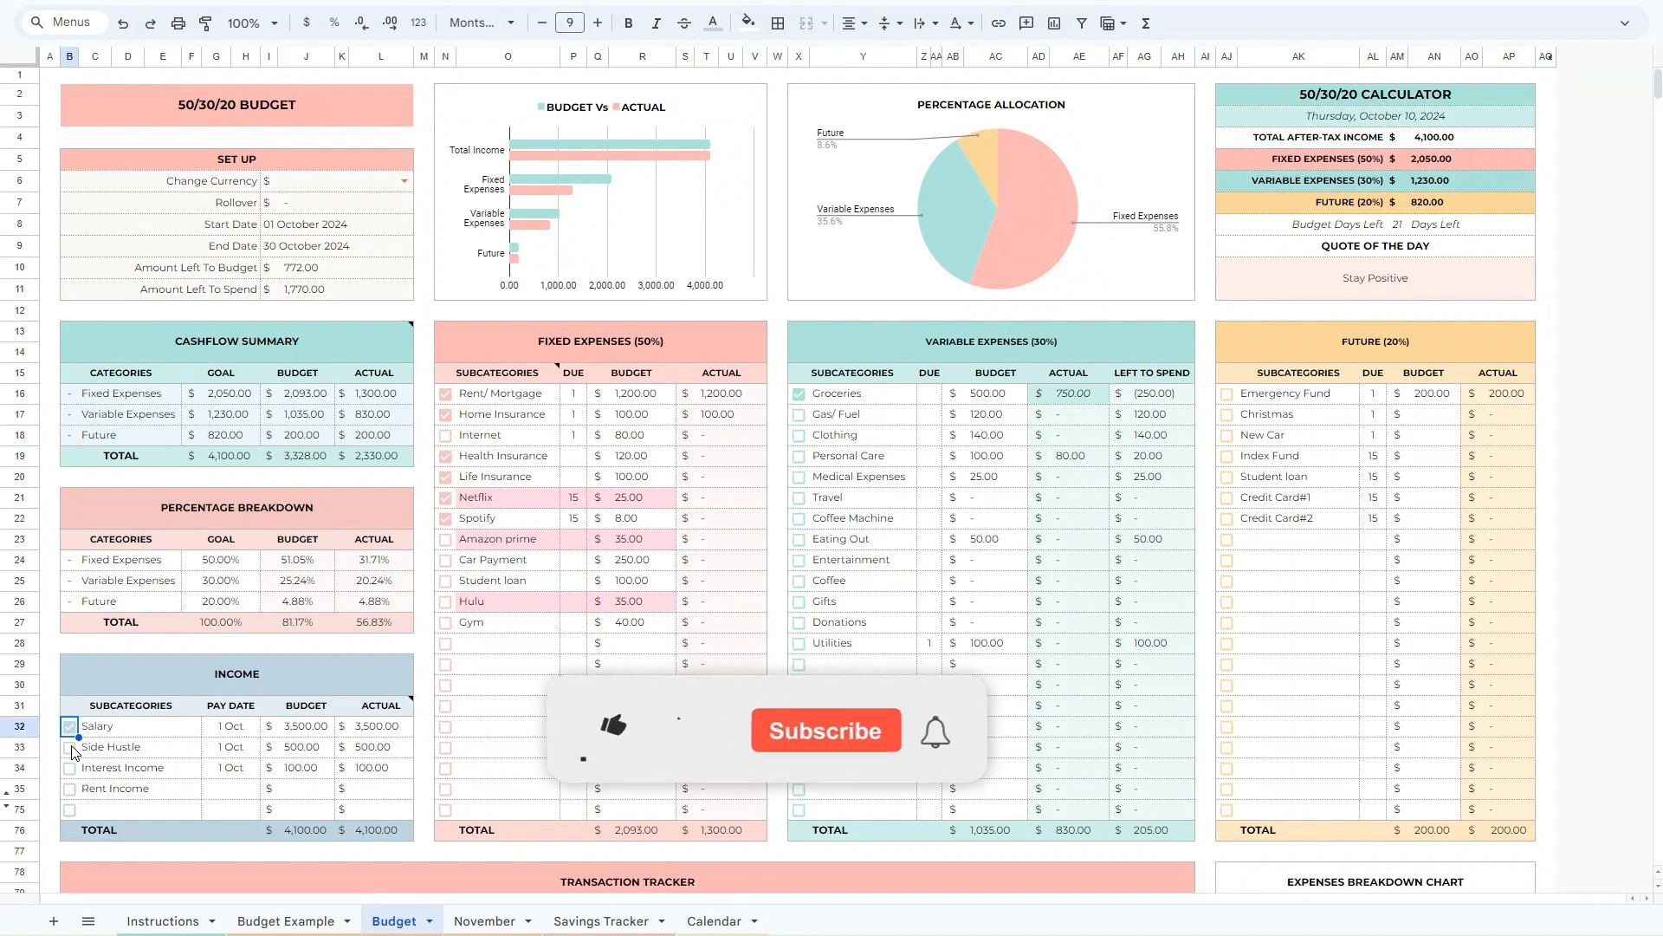
{"action": "left_click", "coordinate": [71, 748]}
{"action": "left_click", "coordinate": [71, 769]}
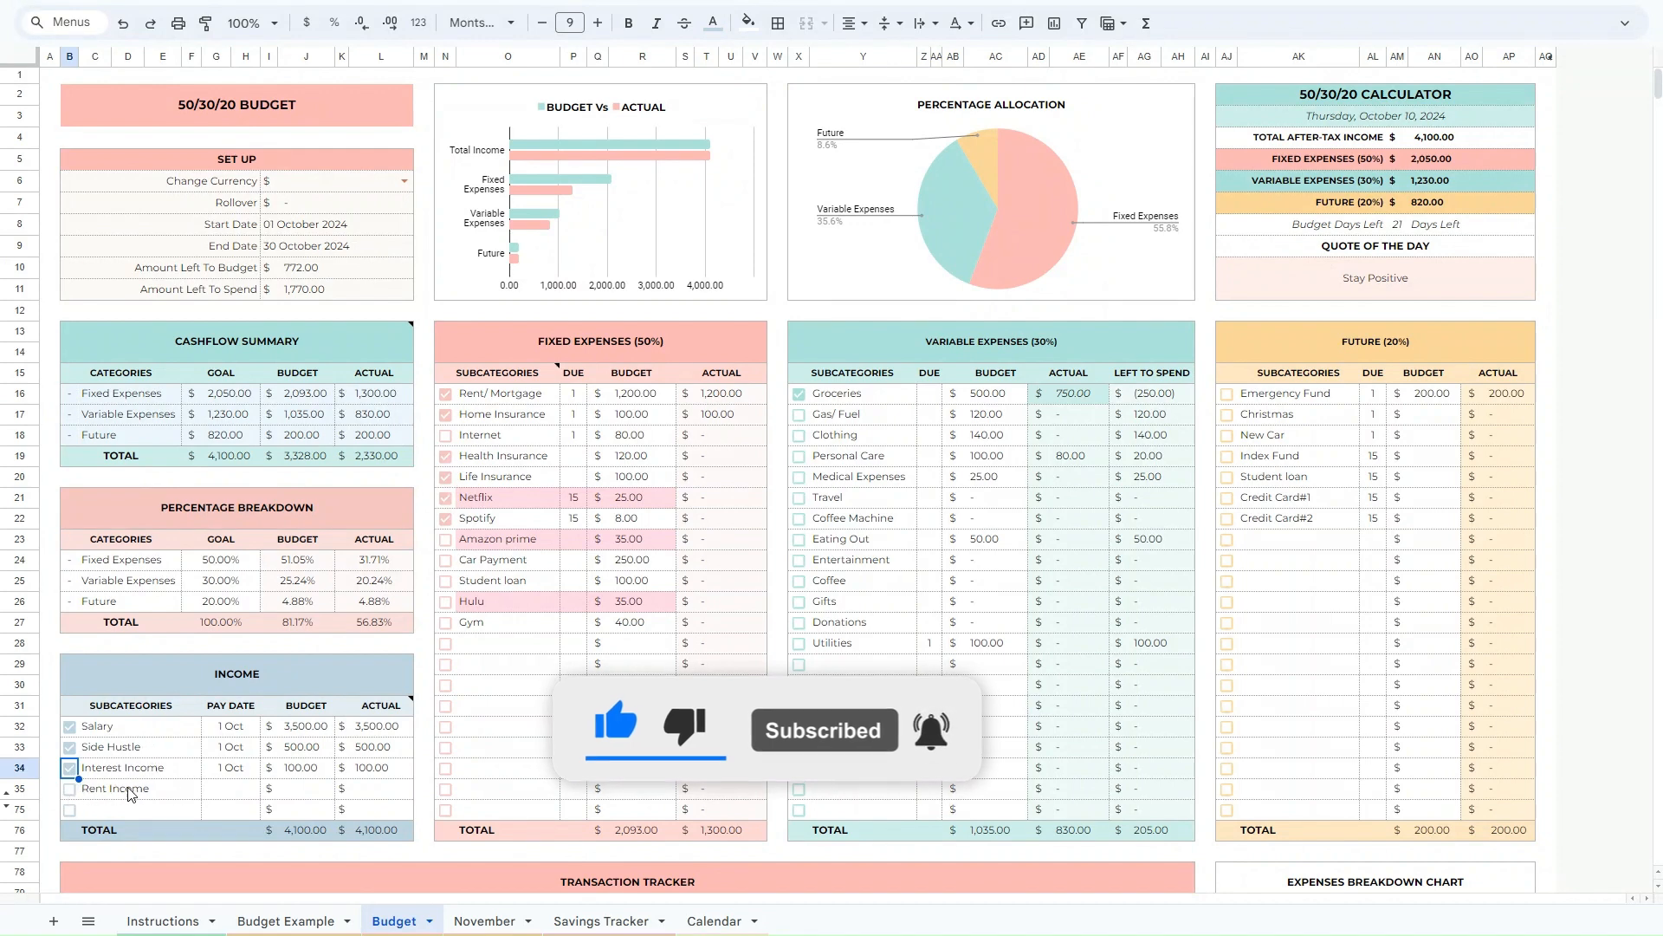
Check off Eating Out and Coffee in the Variable Expenses table and Emergency Fund in the Future table.
{"action": "left_click", "coordinate": [800, 419]}
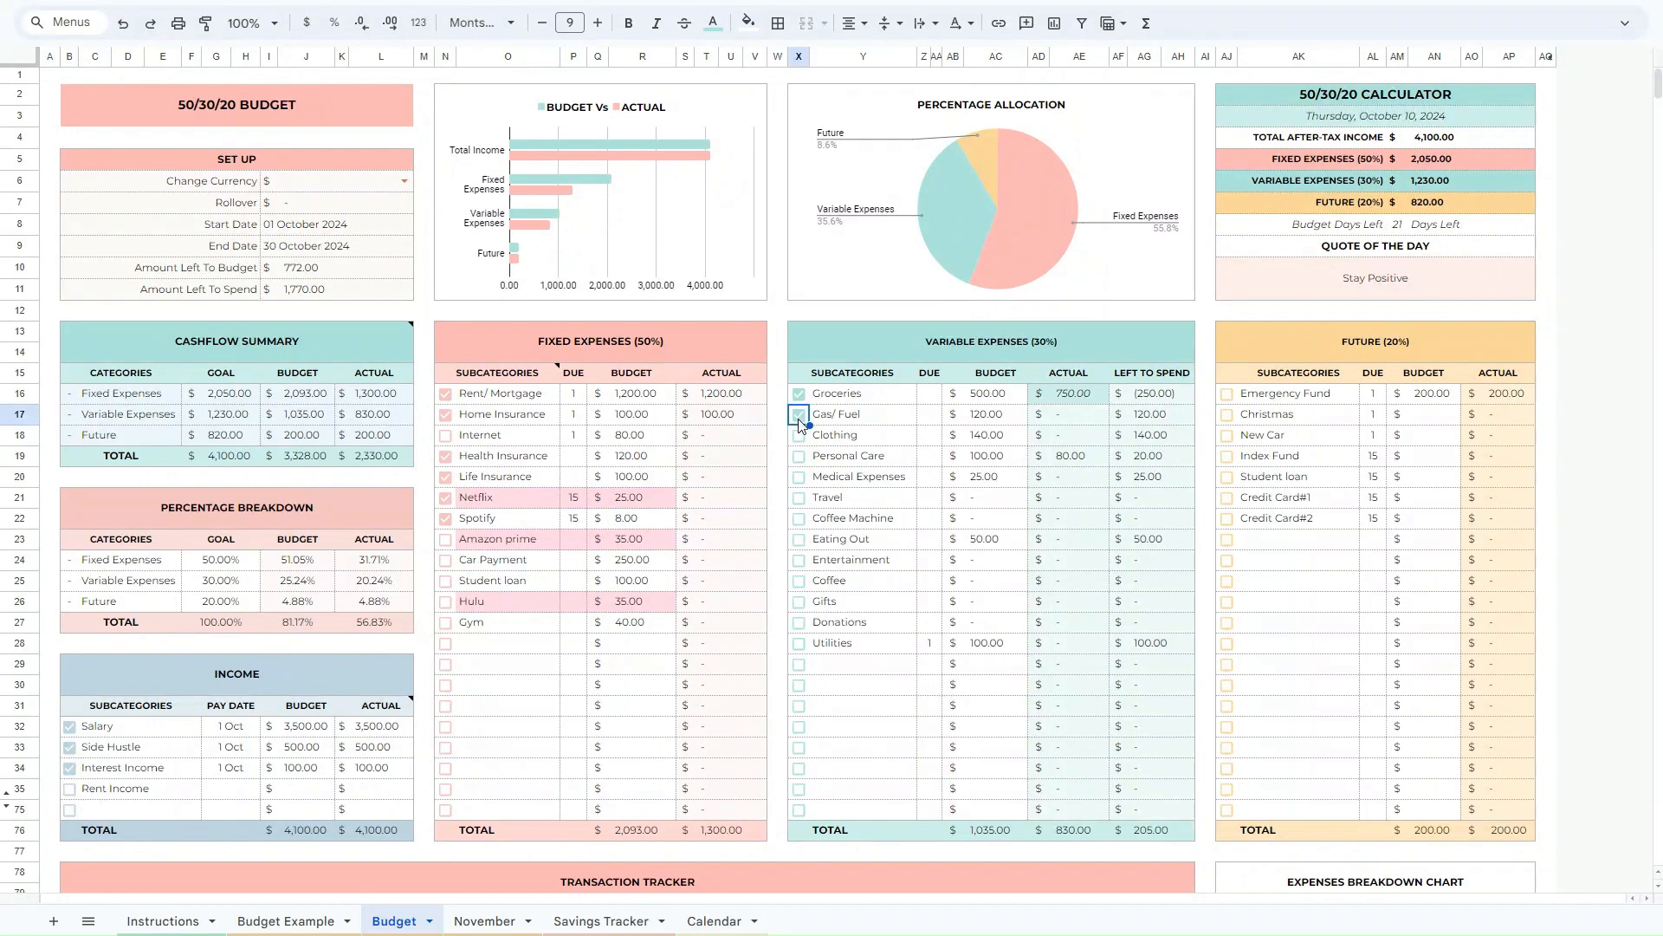
{"action": "left_click", "coordinate": [798, 540]}
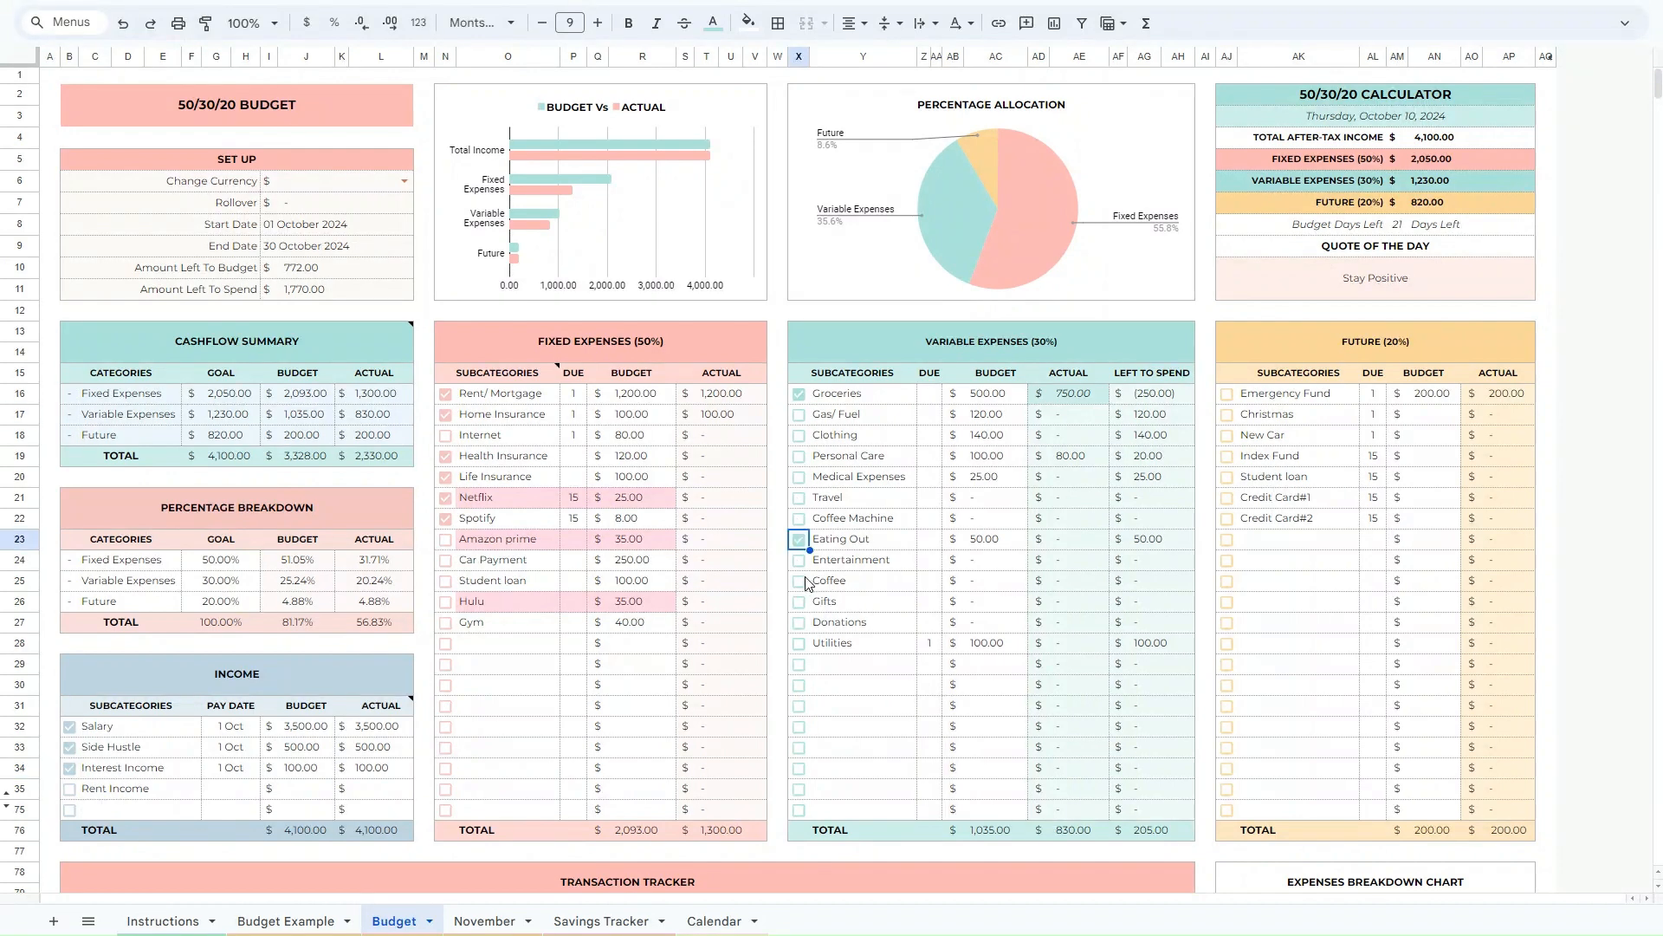
{"action": "left_click", "coordinate": [800, 582]}
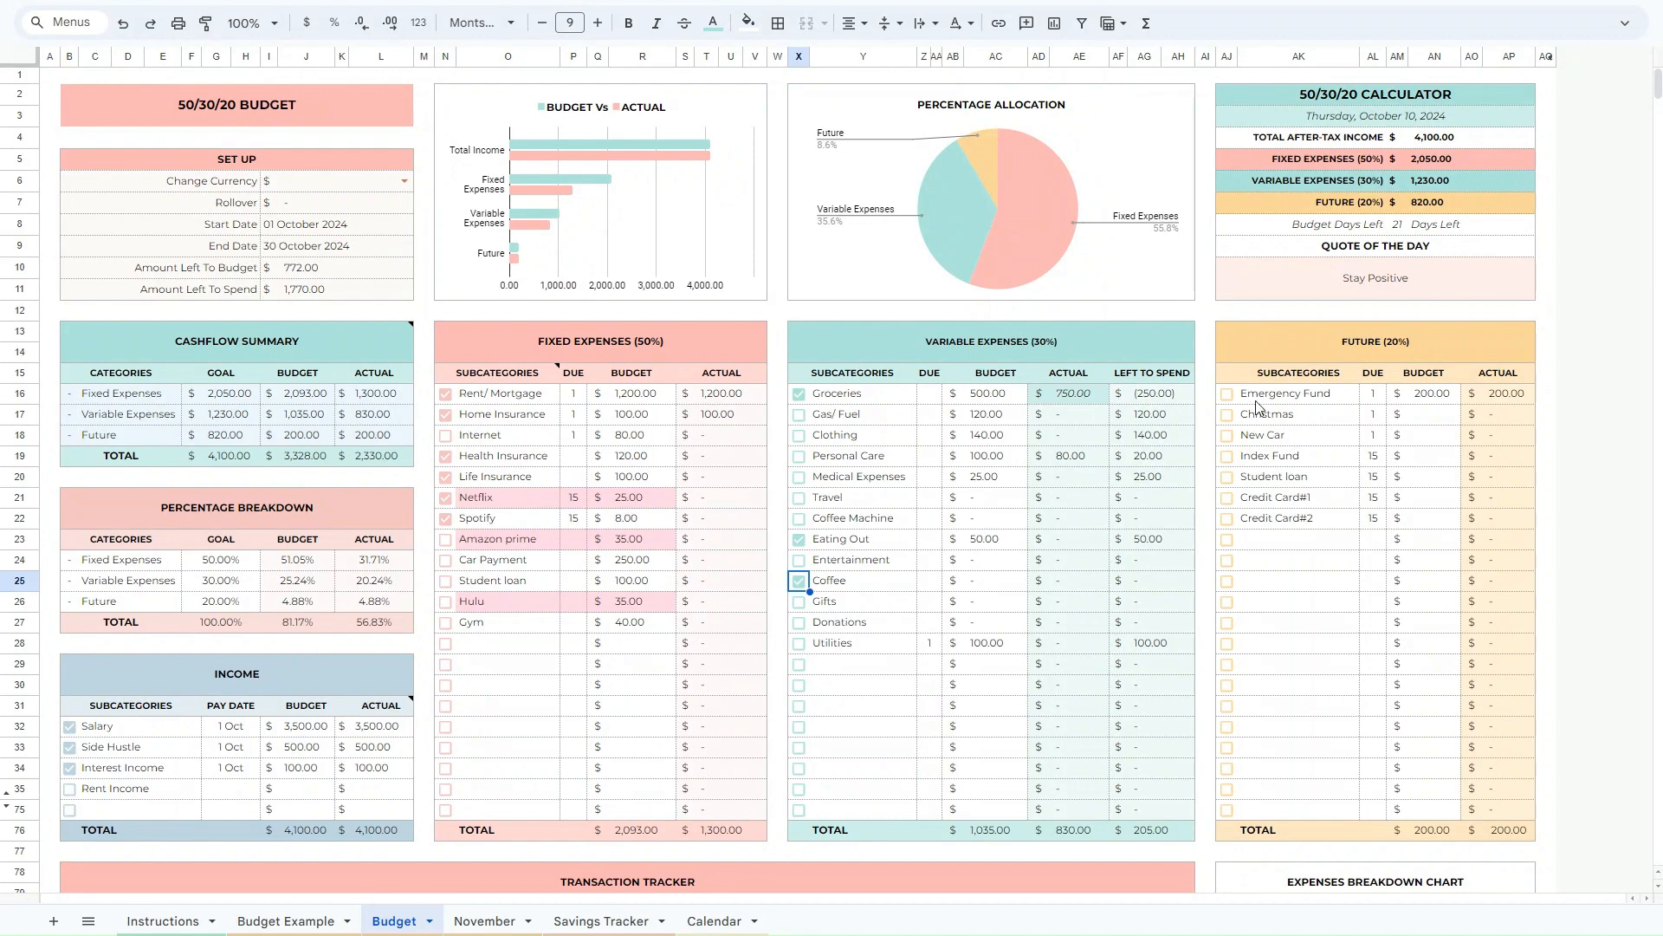
{"action": "left_click", "coordinate": [1227, 395]}
{"action": "scroll", "coordinate": [386, 628], "scroll_direction": "down", "scroll_amount": 1}
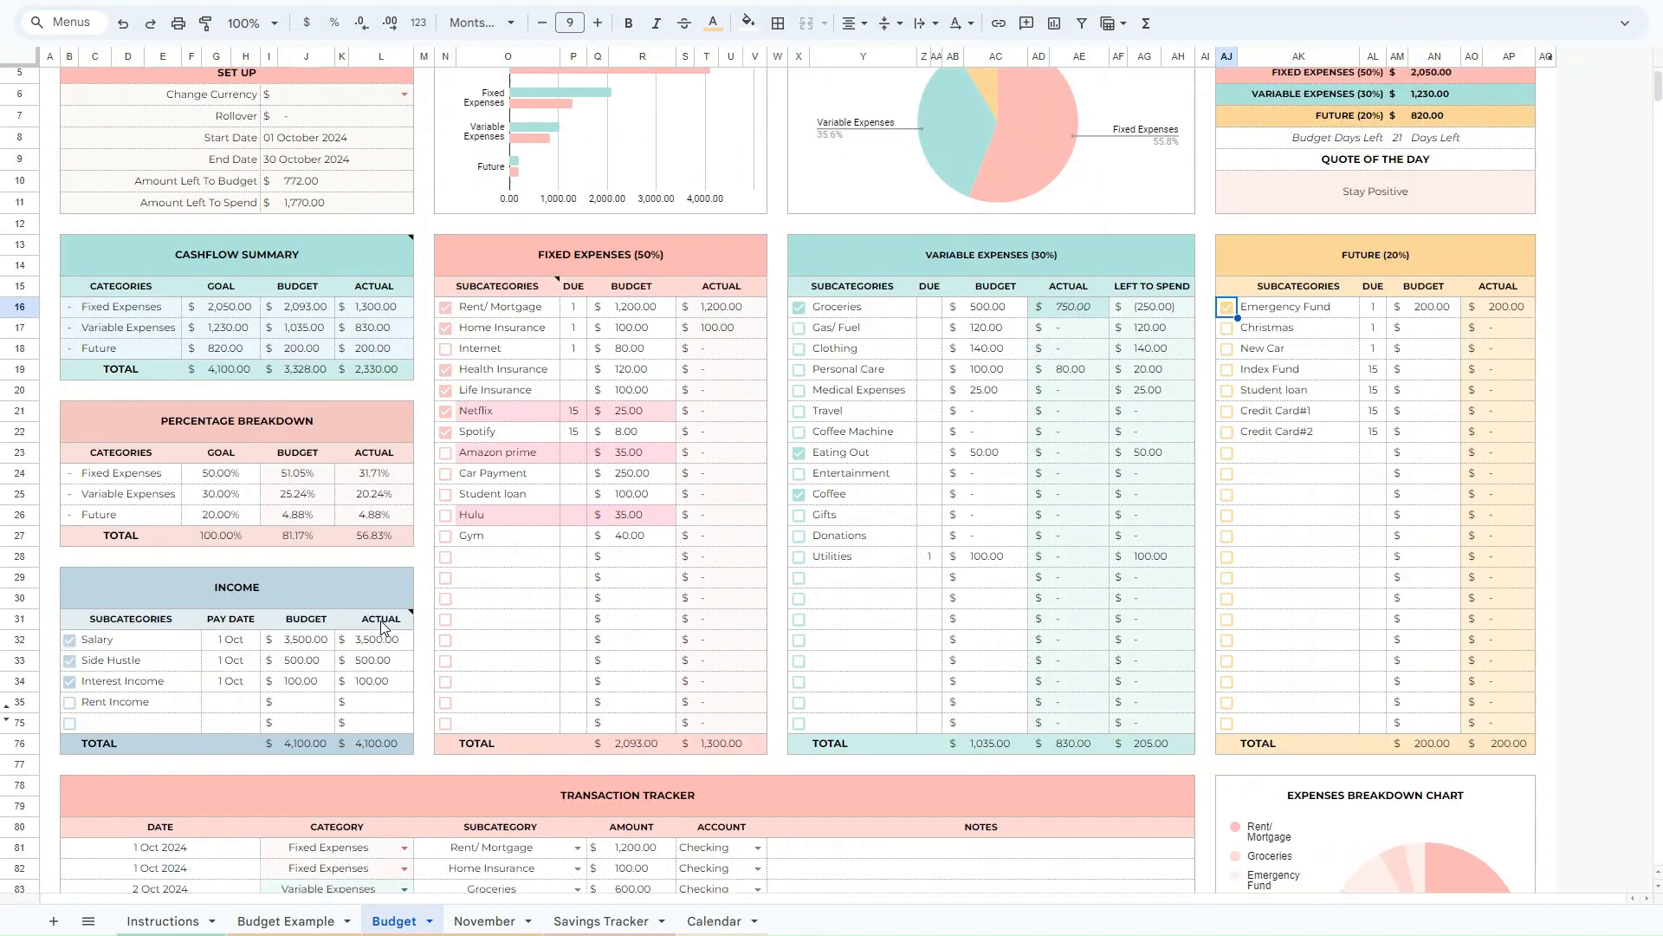
{"action": "scroll", "coordinate": [581, 866], "scroll_direction": "up", "scroll_amount": 1}
Open the Savings Tracker sheet to review the savings goals in the Savings Overview.
{"action": "left_click", "coordinate": [600, 921]}
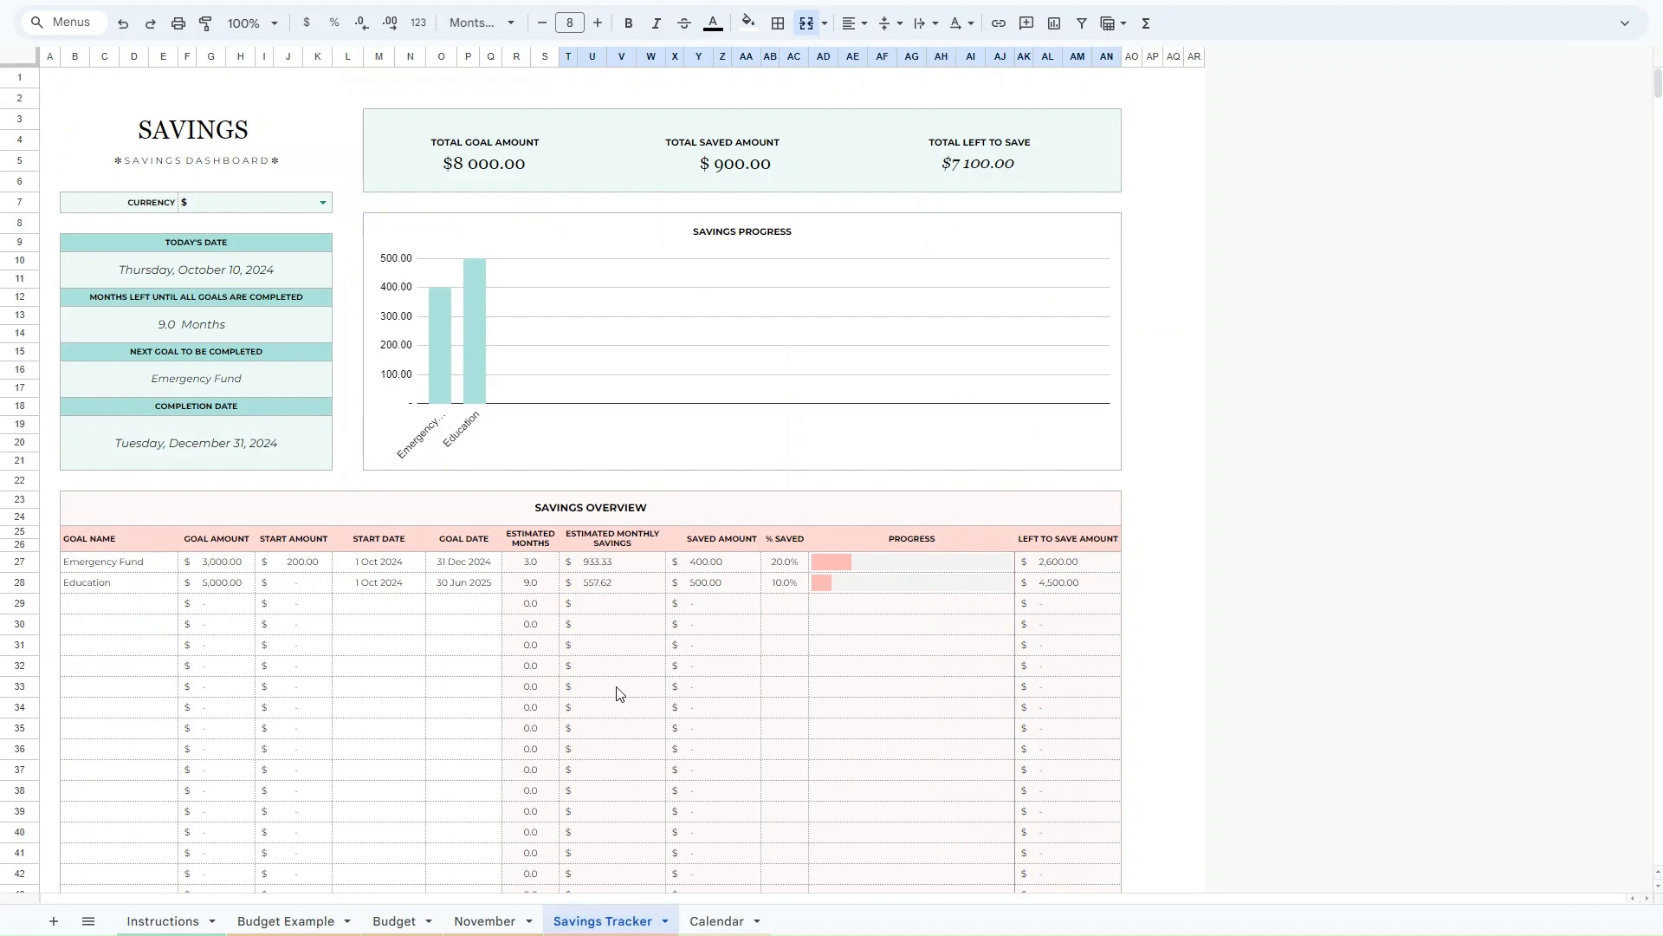
{"action": "left_click", "coordinate": [407, 924]}
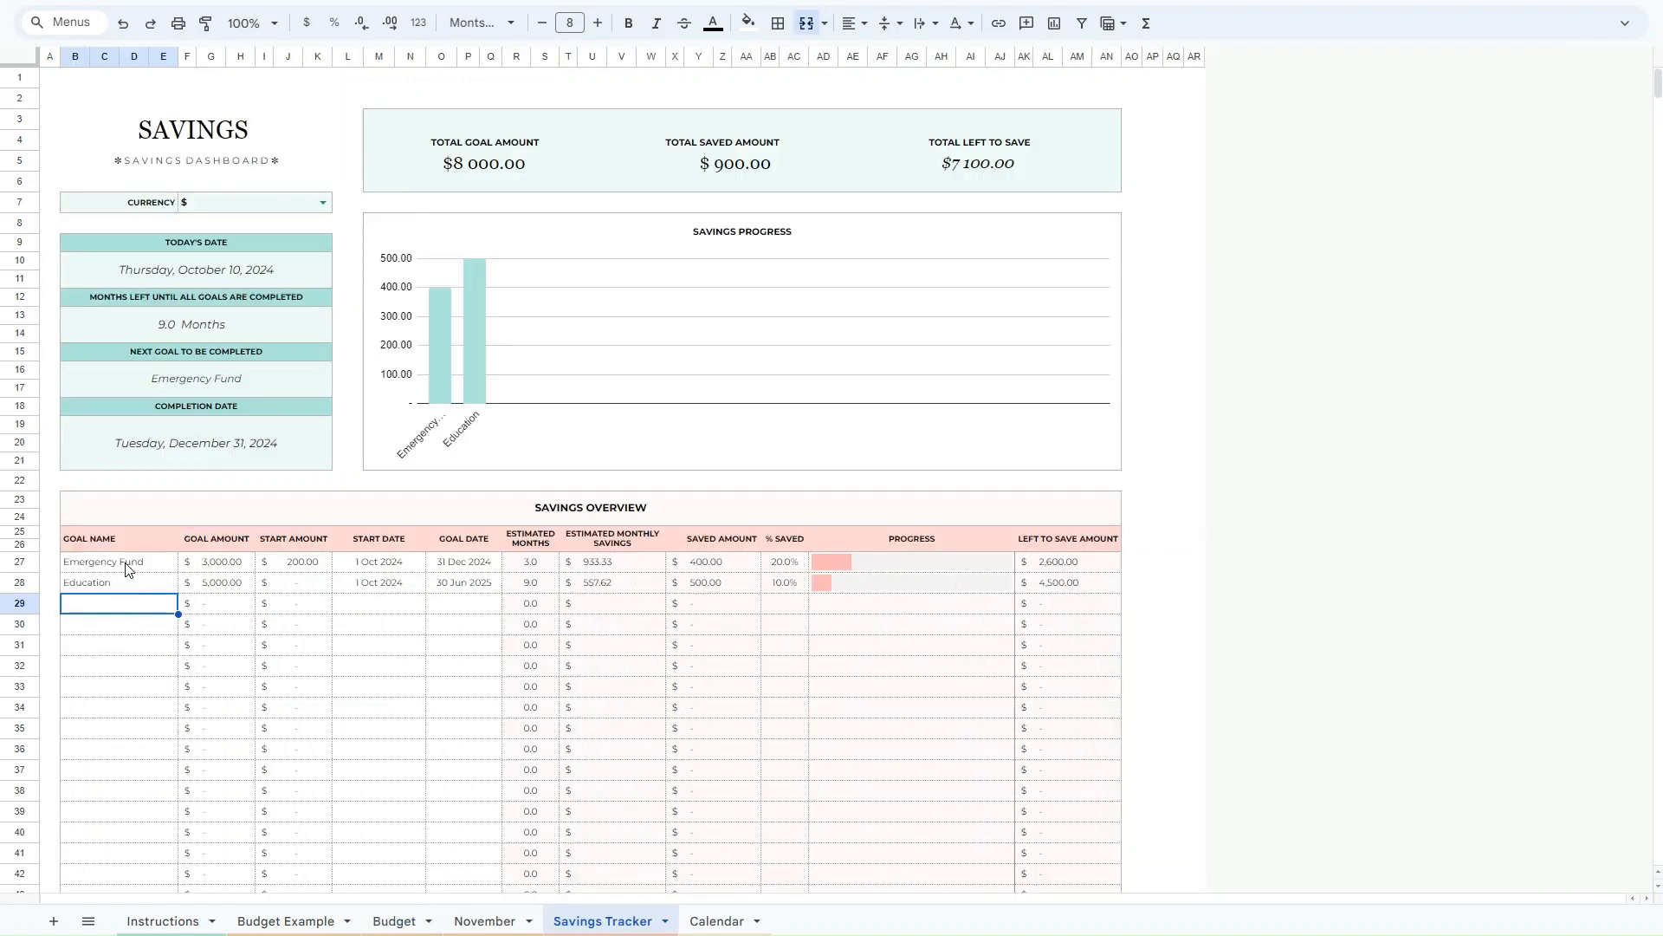
Add Christmas, Vacation and New car as goal names below Education in the Savings Overview.
{"action": "left_click_drag", "start_coordinate": [126, 568], "coordinate": [119, 798]}
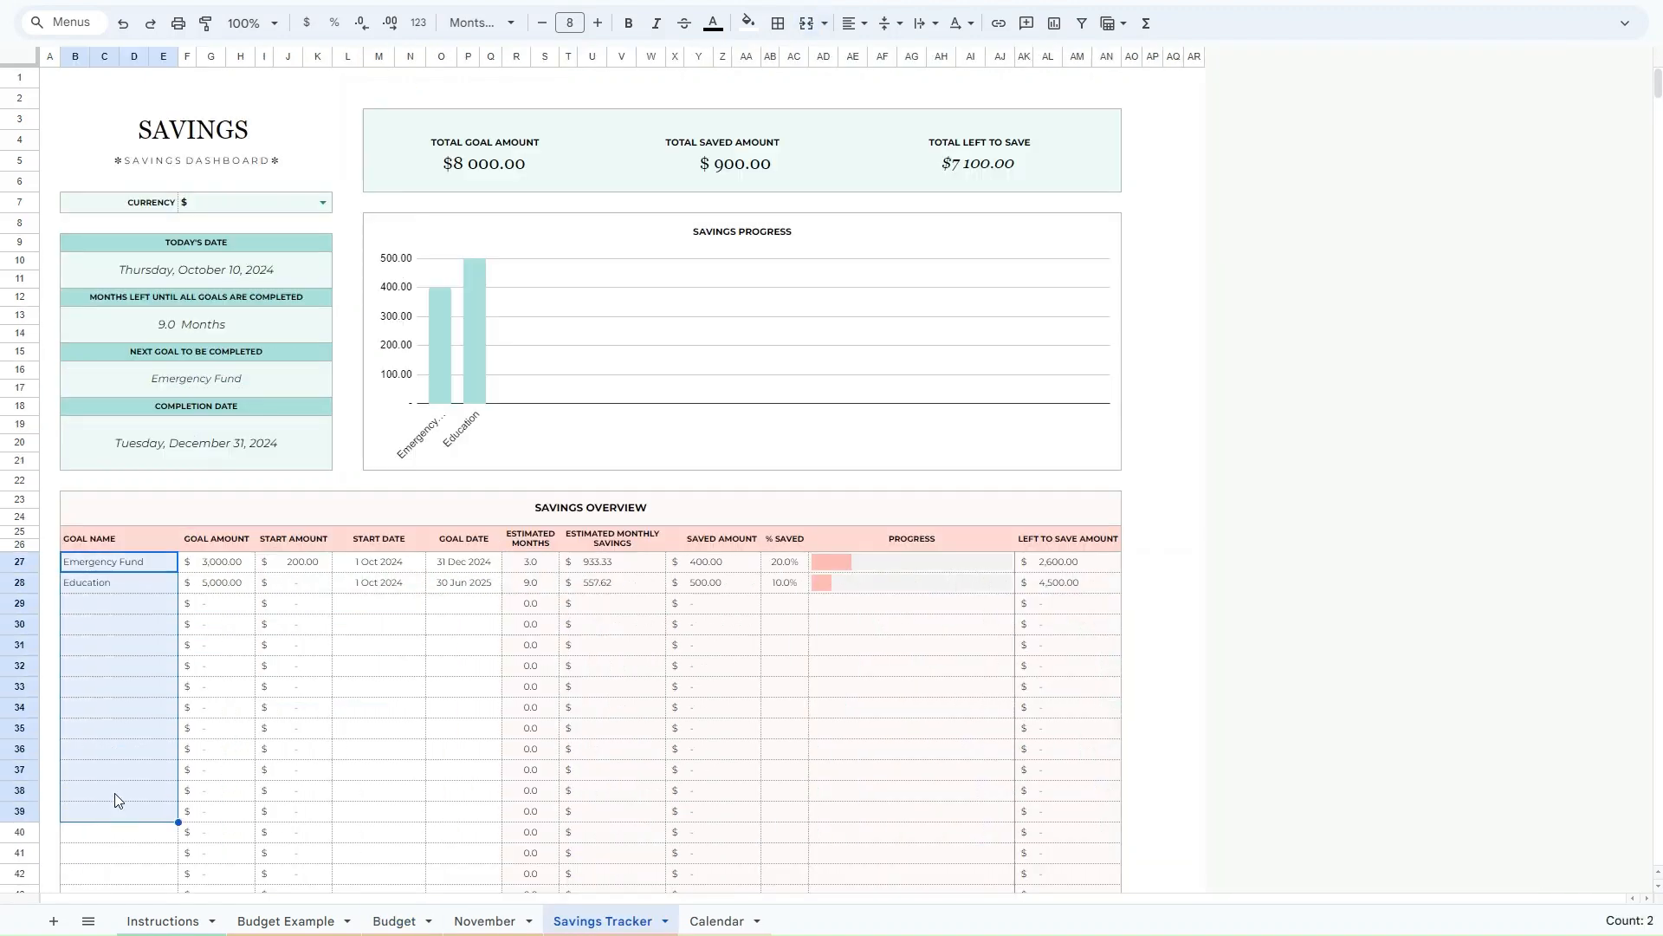
{"action": "left_click", "coordinate": [100, 609]}
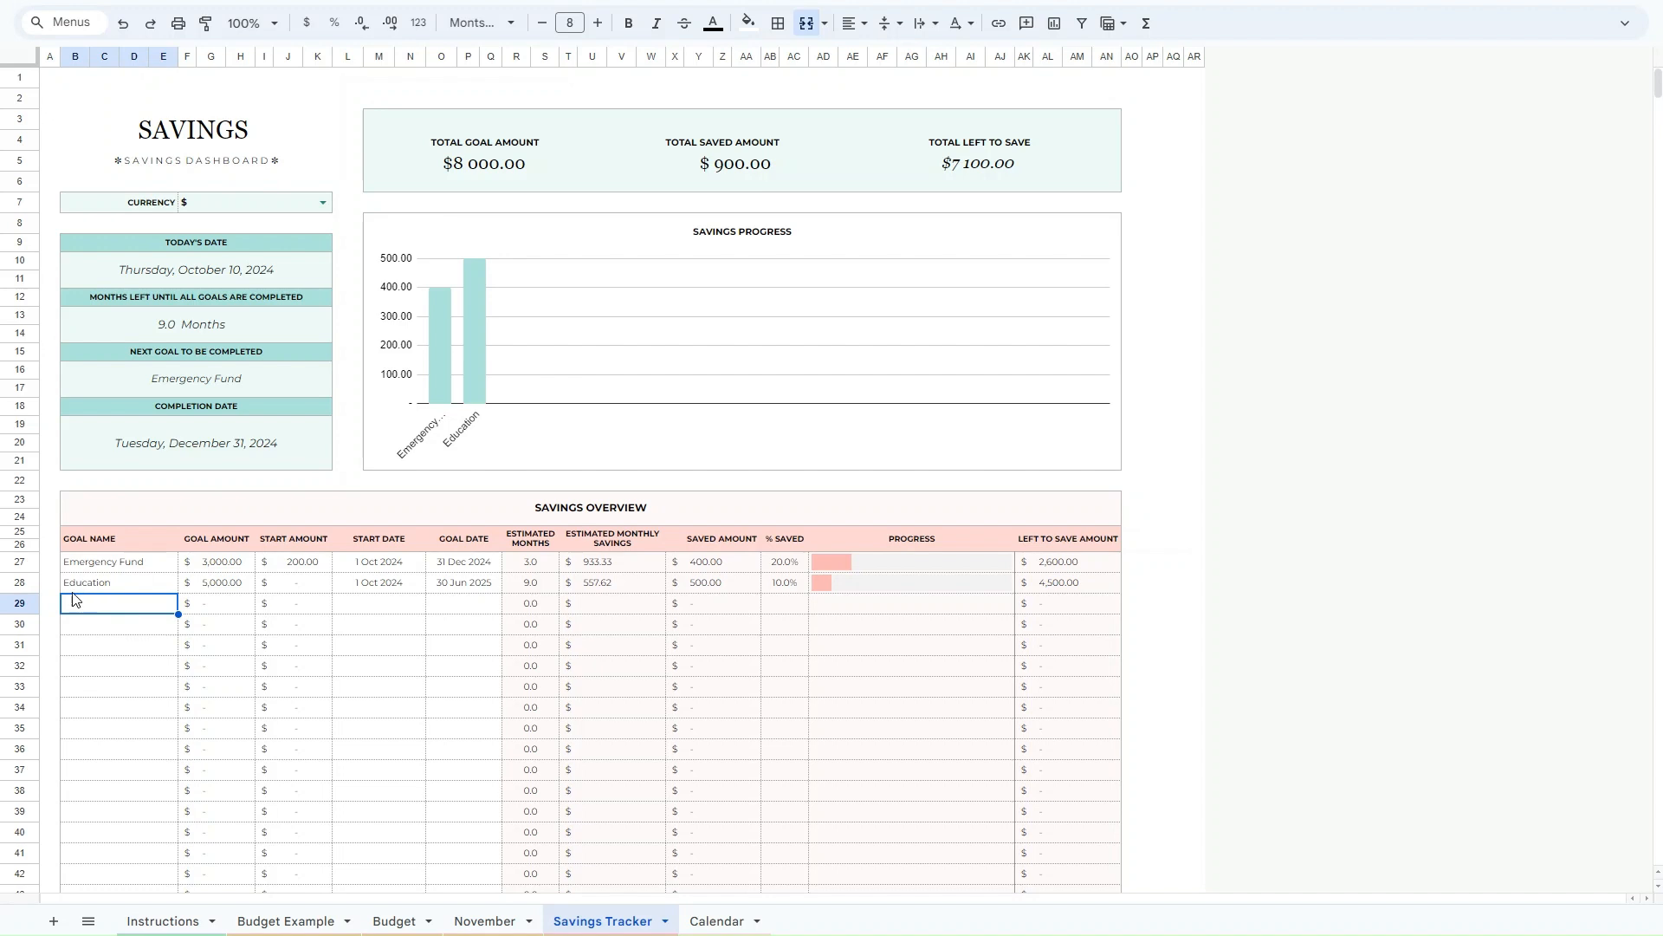
{"action": "type", "text": "Christmas"}
{"action": "key", "text": "Return"}
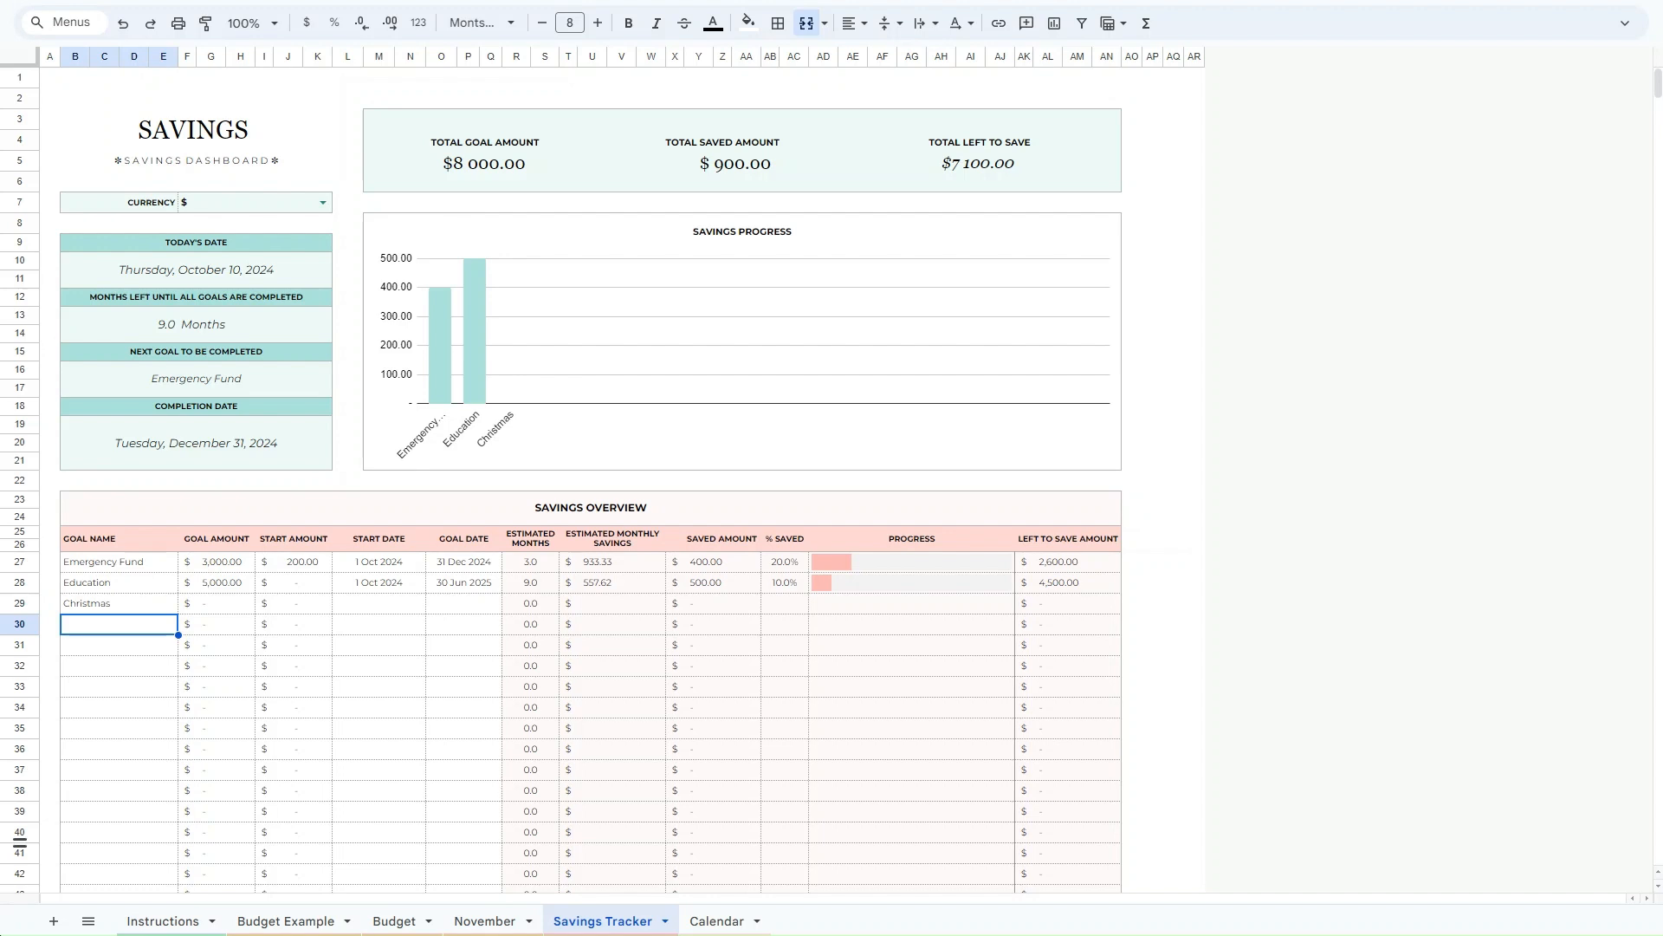
{"action": "type", "text": "Vacation"}
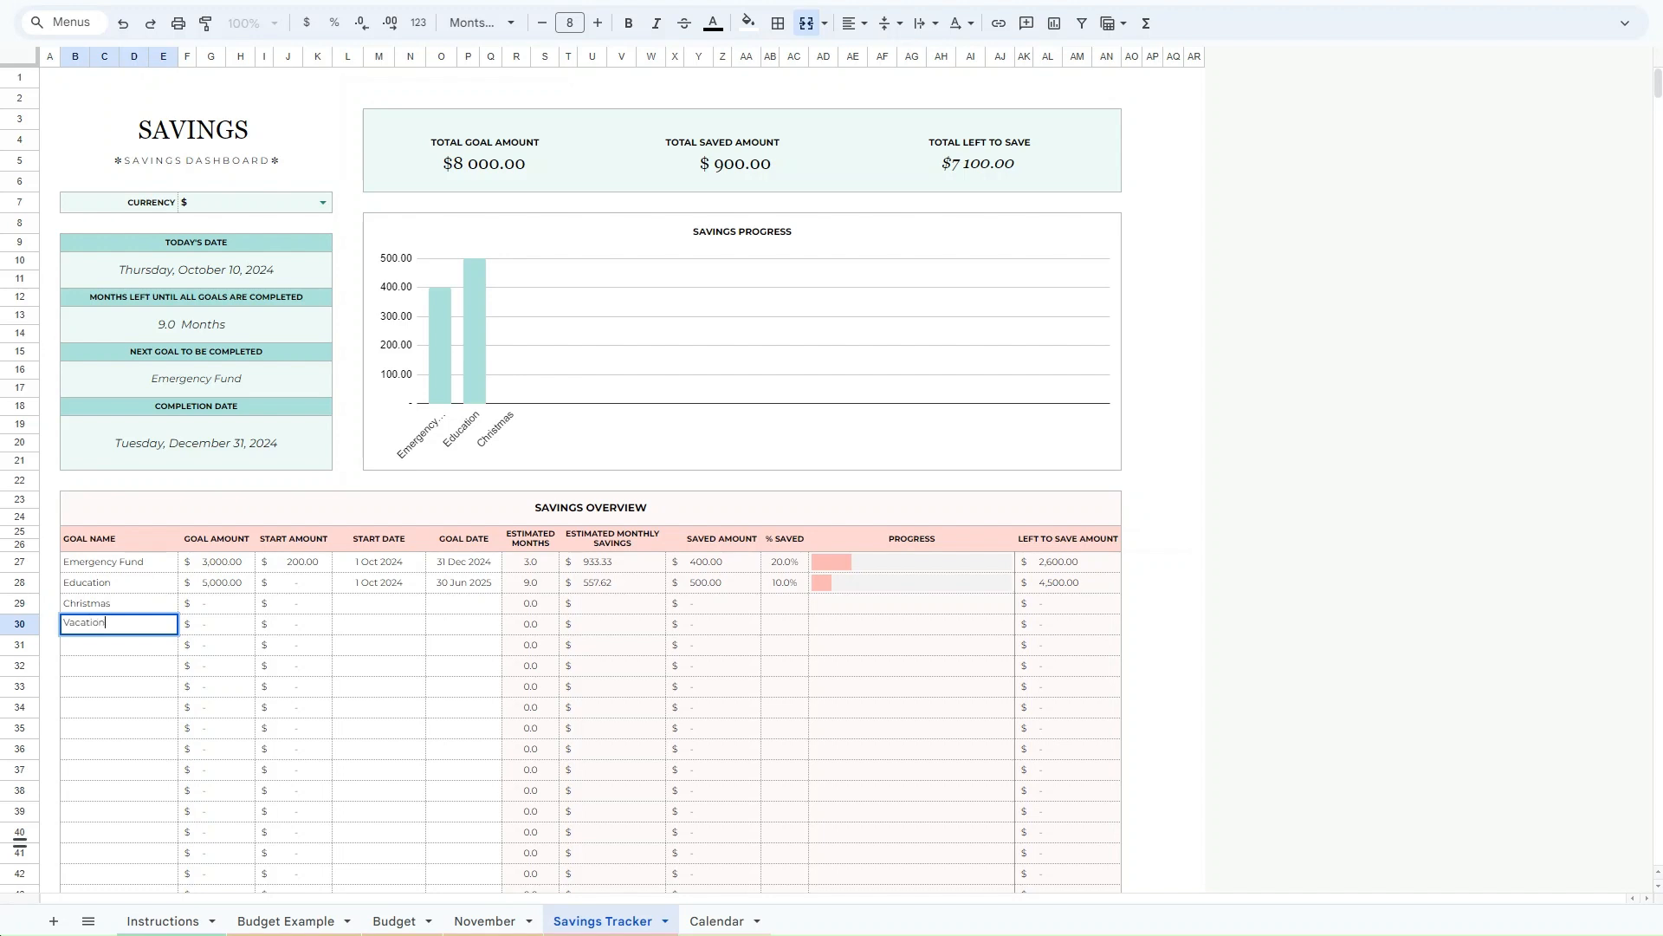
{"action": "key", "text": "Return"}
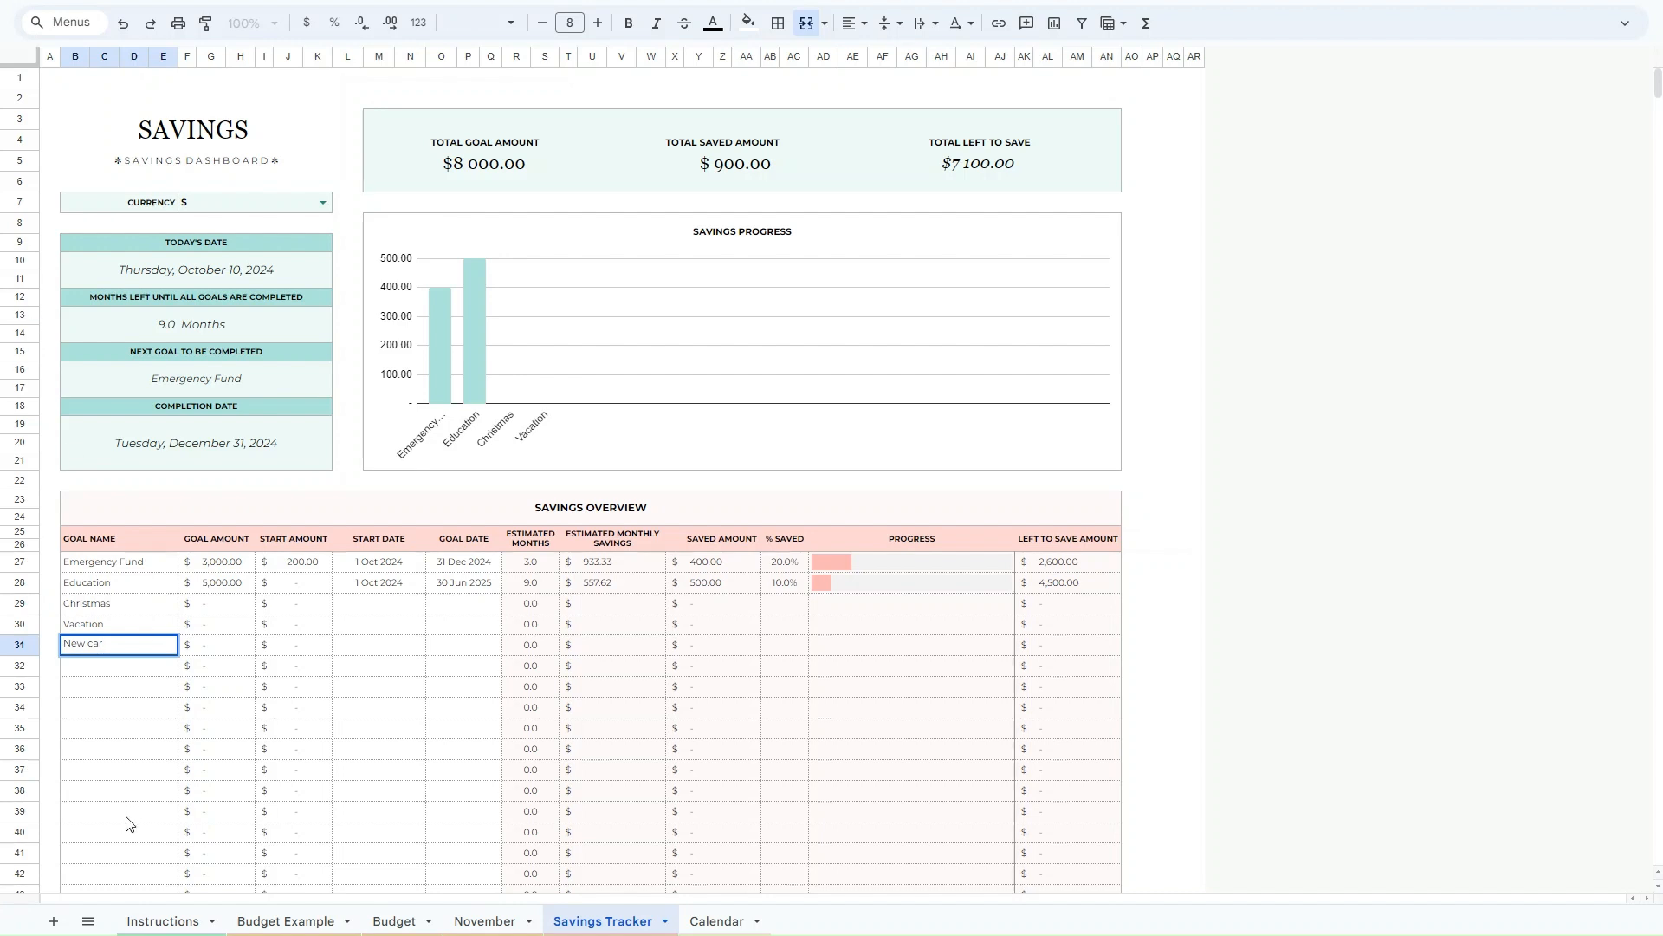
{"action": "left_click", "coordinate": [128, 747]}
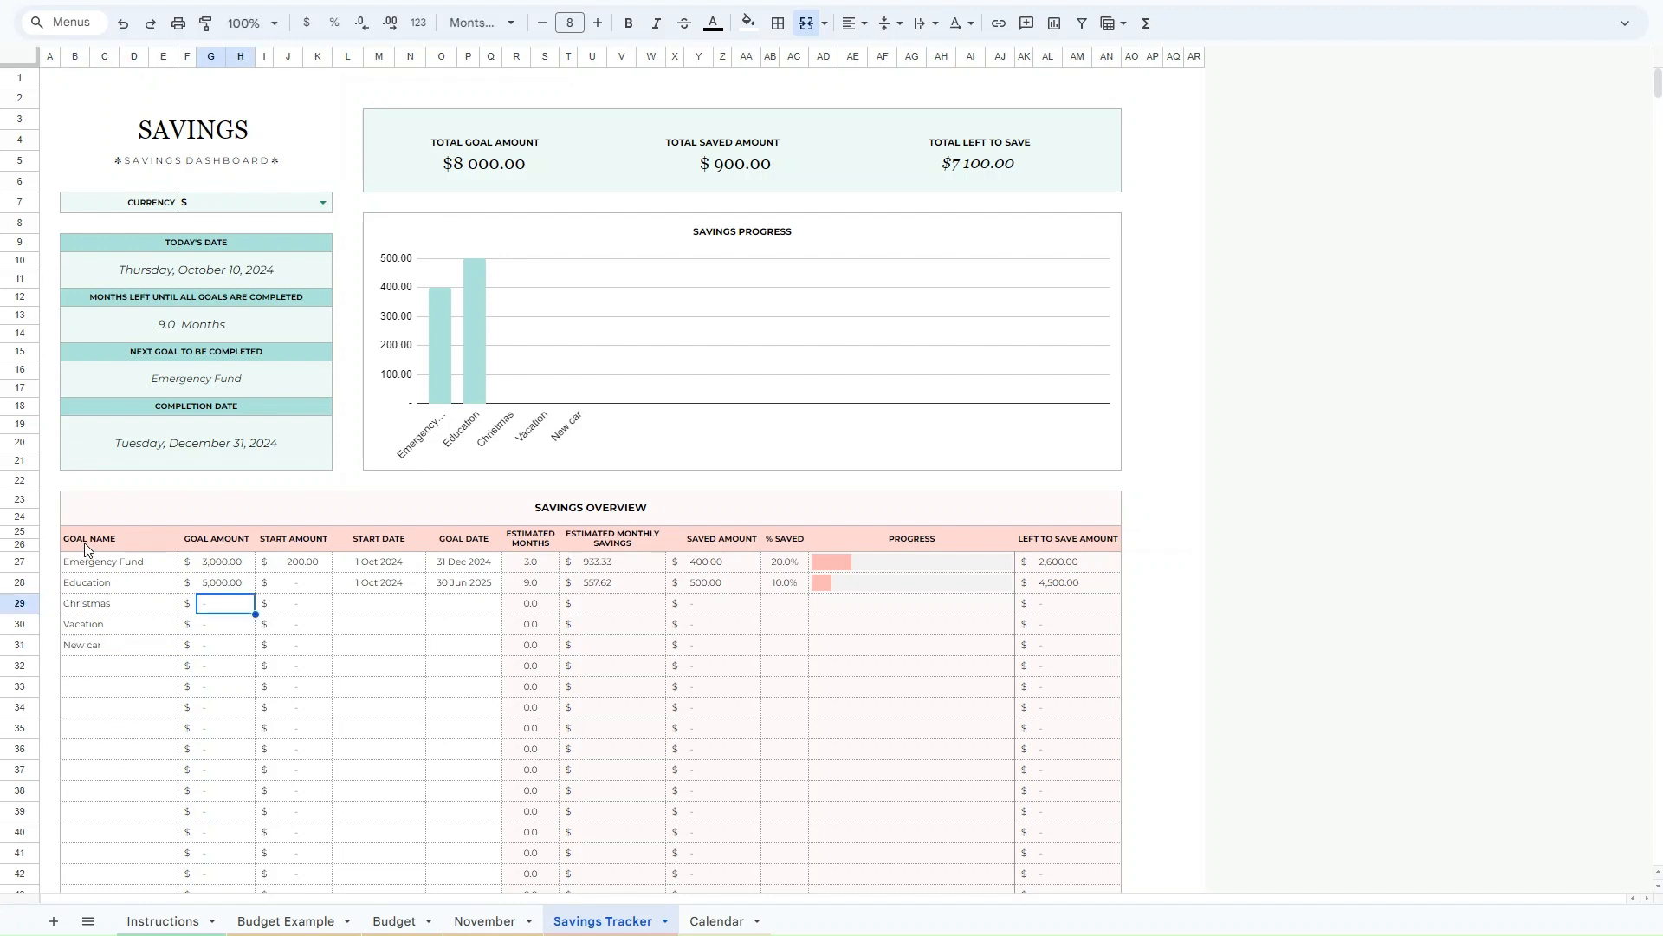
Set the goal amounts to 1000 for Christmas, 600 for Vacation and 5000 for New car.
{"action": "left_click_drag", "start_coordinate": [85, 542], "coordinate": [89, 661]}
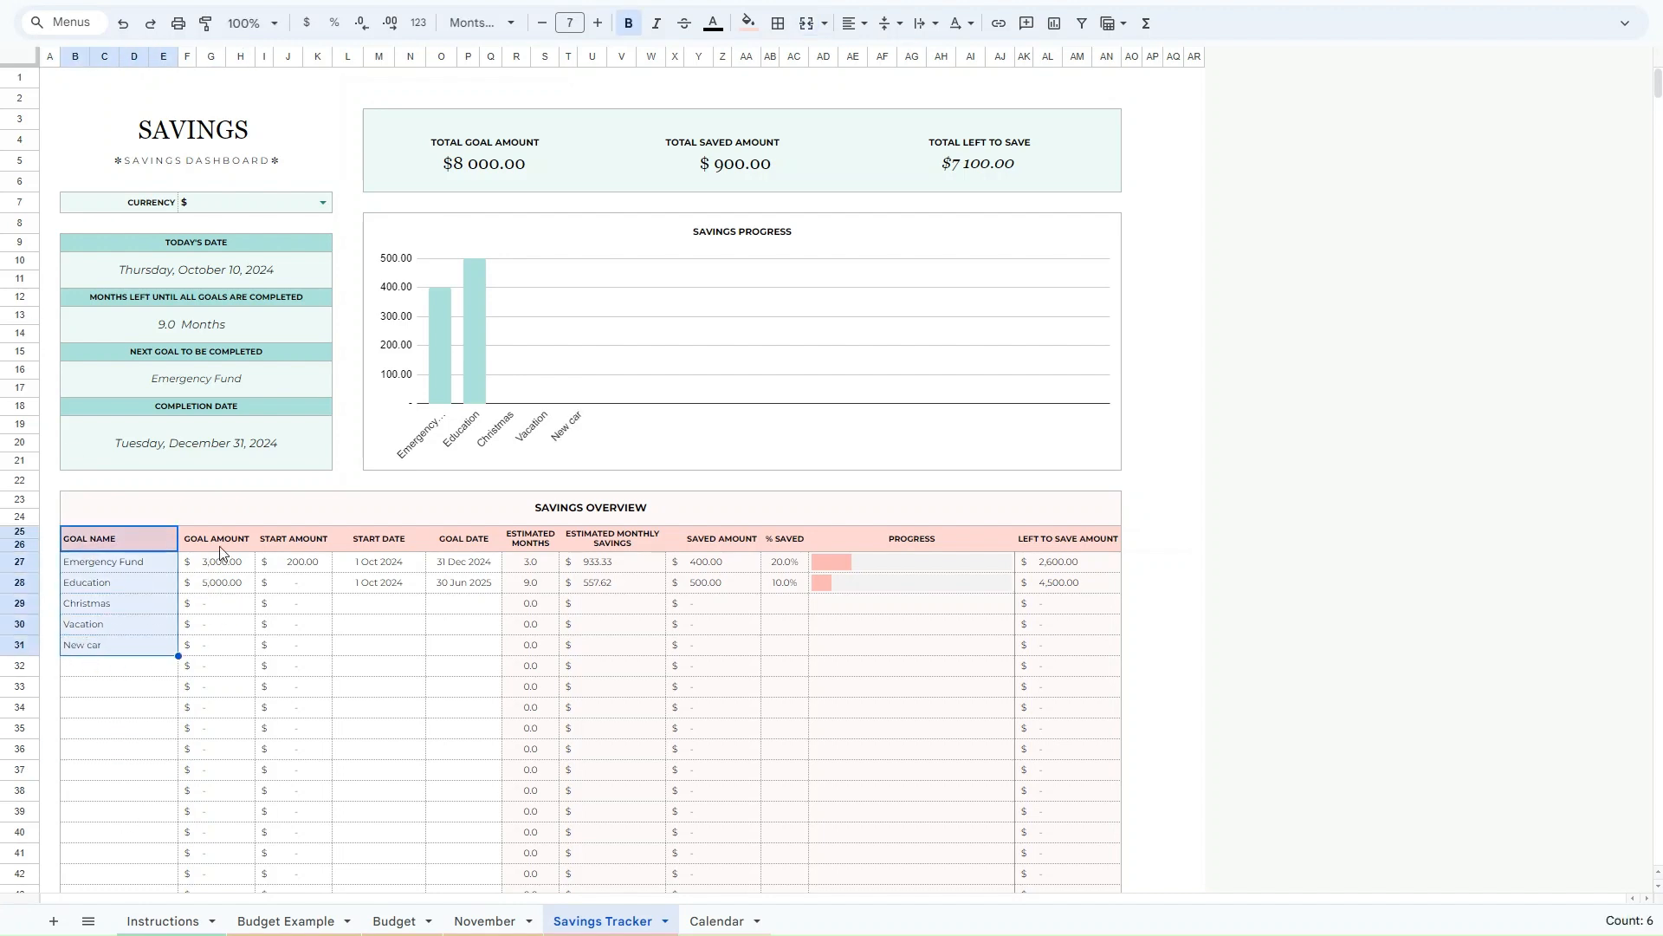
{"action": "left_click_drag", "start_coordinate": [223, 541], "coordinate": [216, 660]}
{"action": "left_click", "coordinate": [225, 605]}
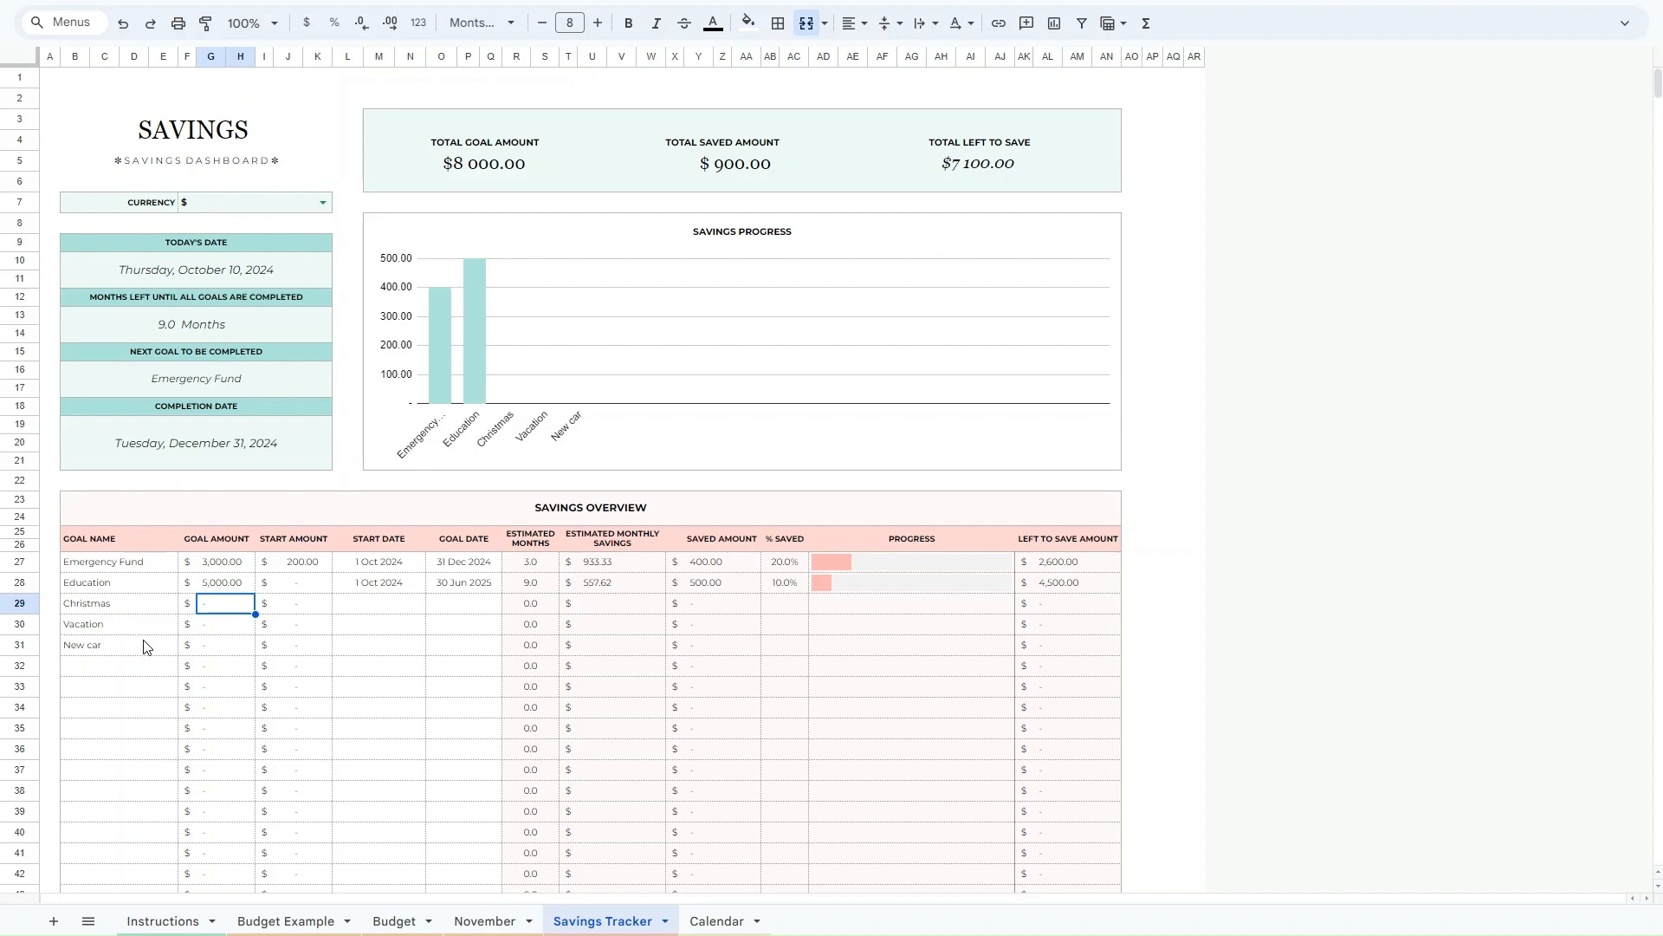
{"action": "key", "text": "Return"}
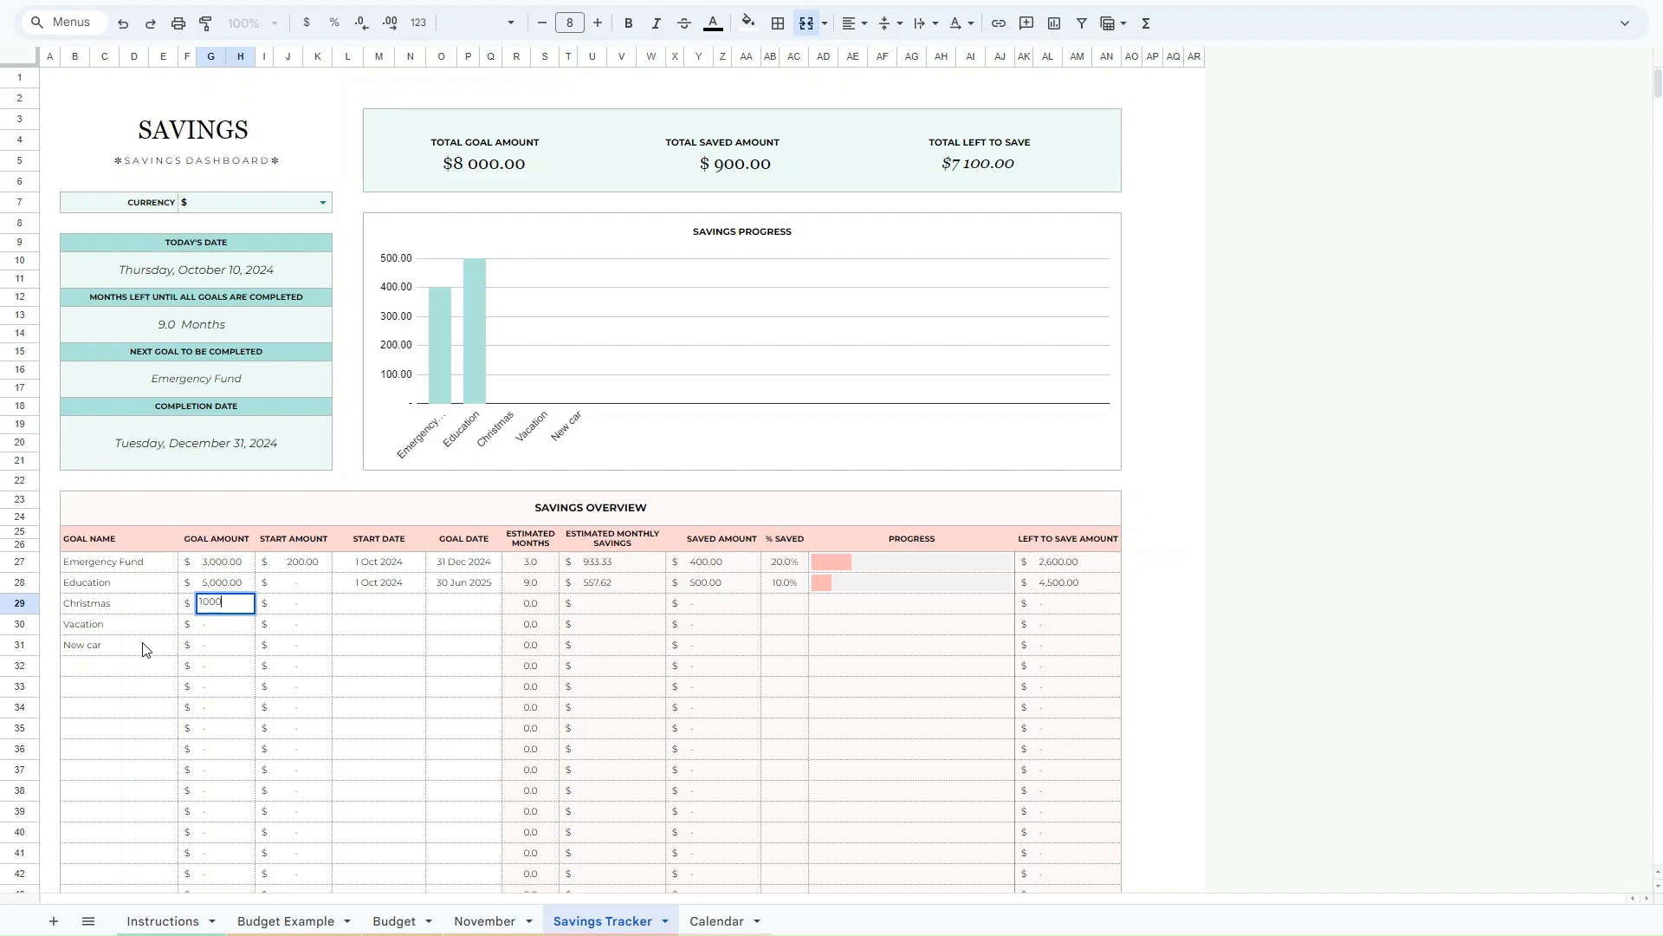
{"action": "left_click", "coordinate": [211, 637]}
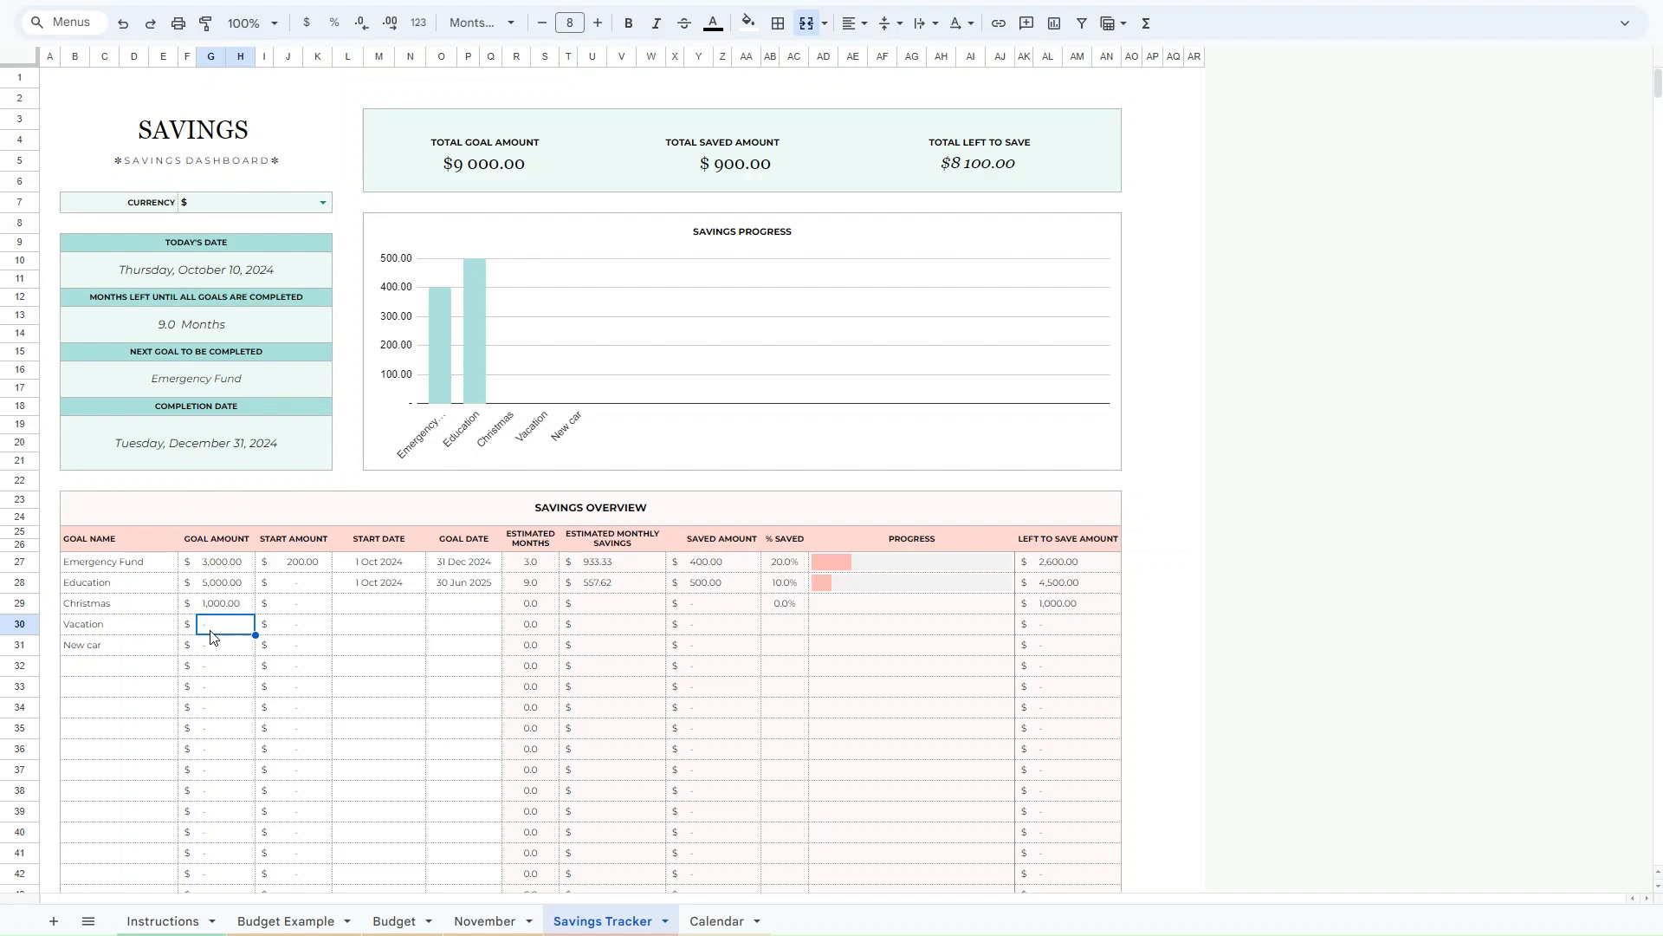
{"action": "type", "text": "600"}
{"action": "key", "text": "Return"}
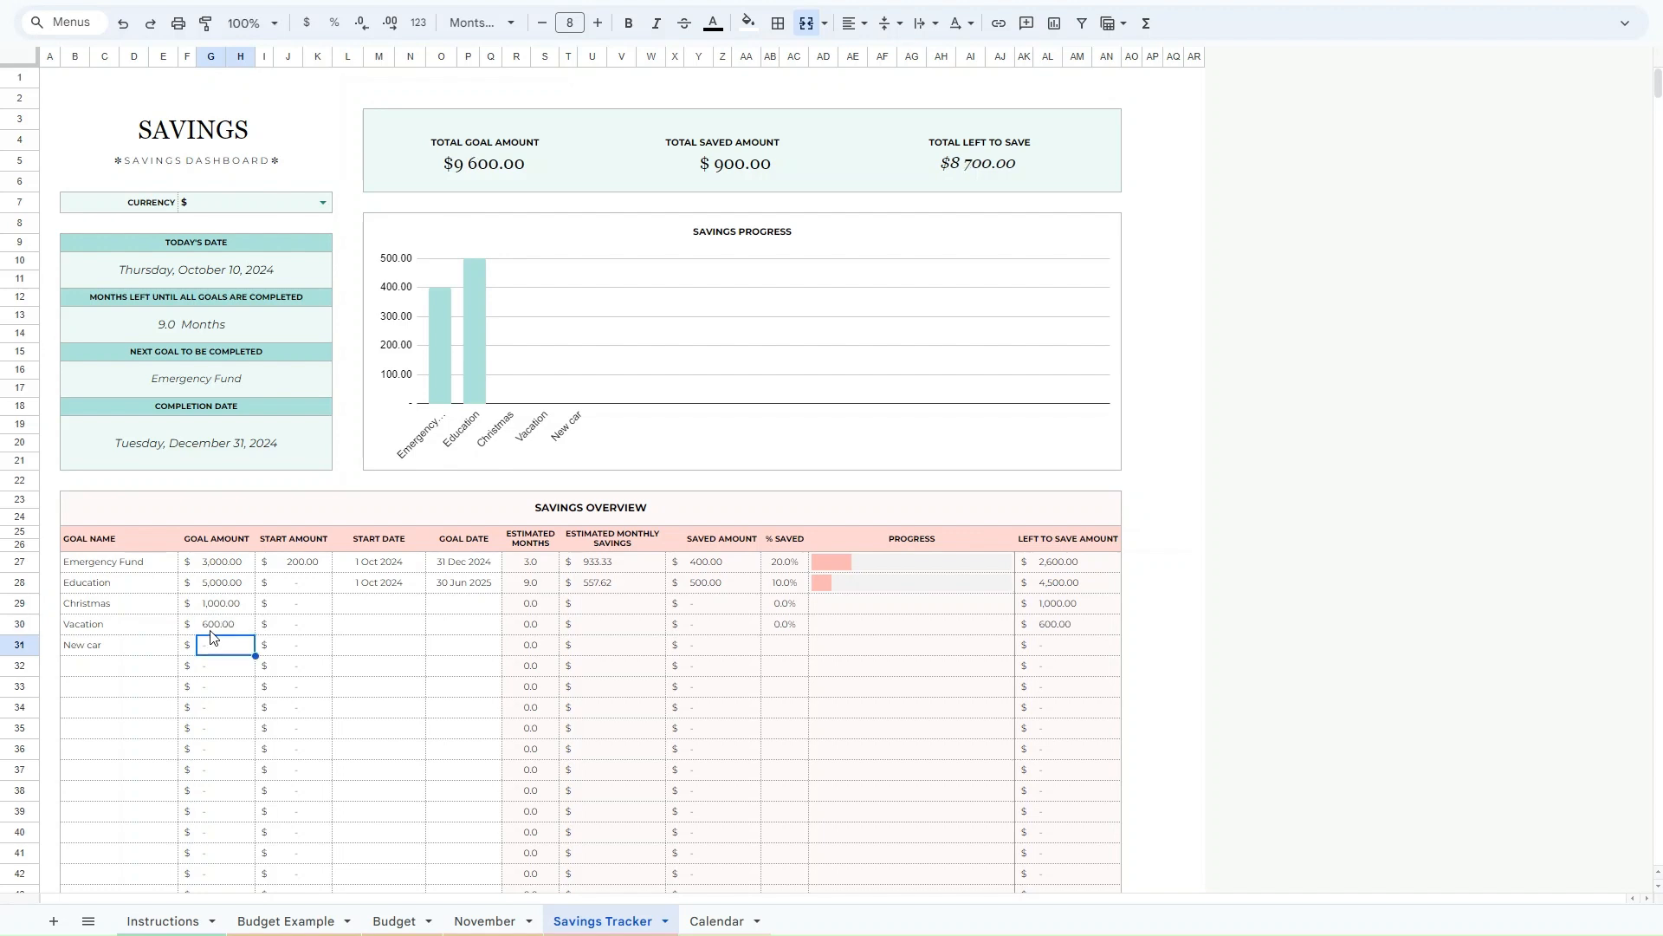
{"action": "type", "text": "5000"}
{"action": "key", "text": "Return"}
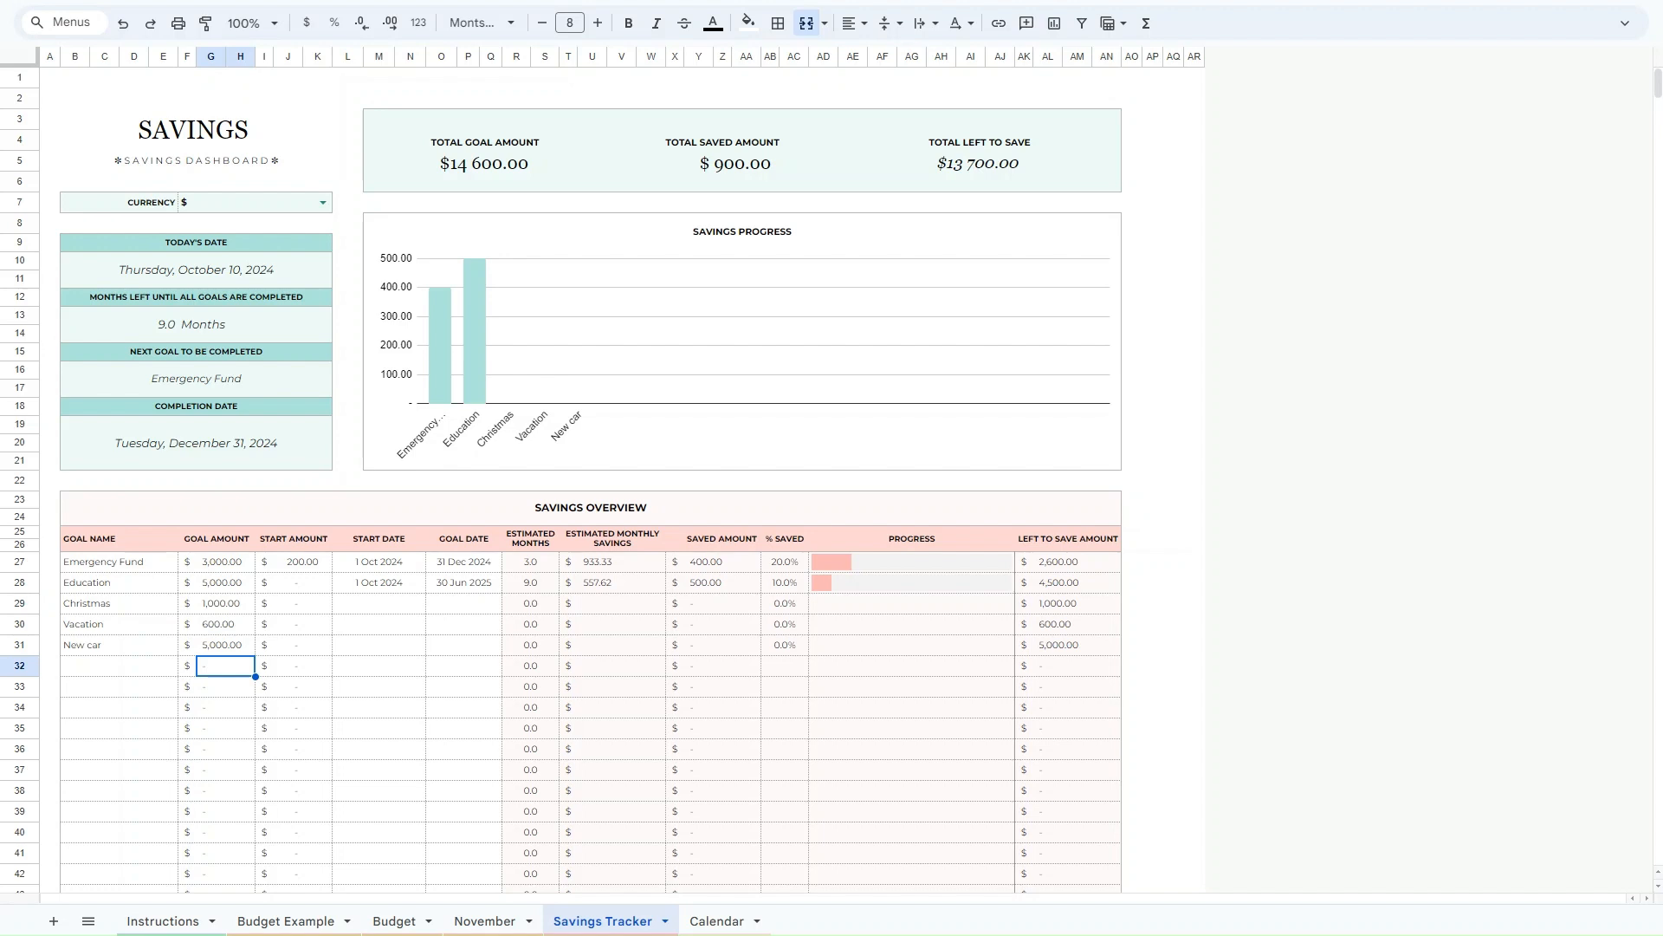
Examine the Start Amount column for the savings goals from Emergency Fund to New car.
{"action": "left_click_drag", "start_coordinate": [295, 538], "coordinate": [294, 668]}
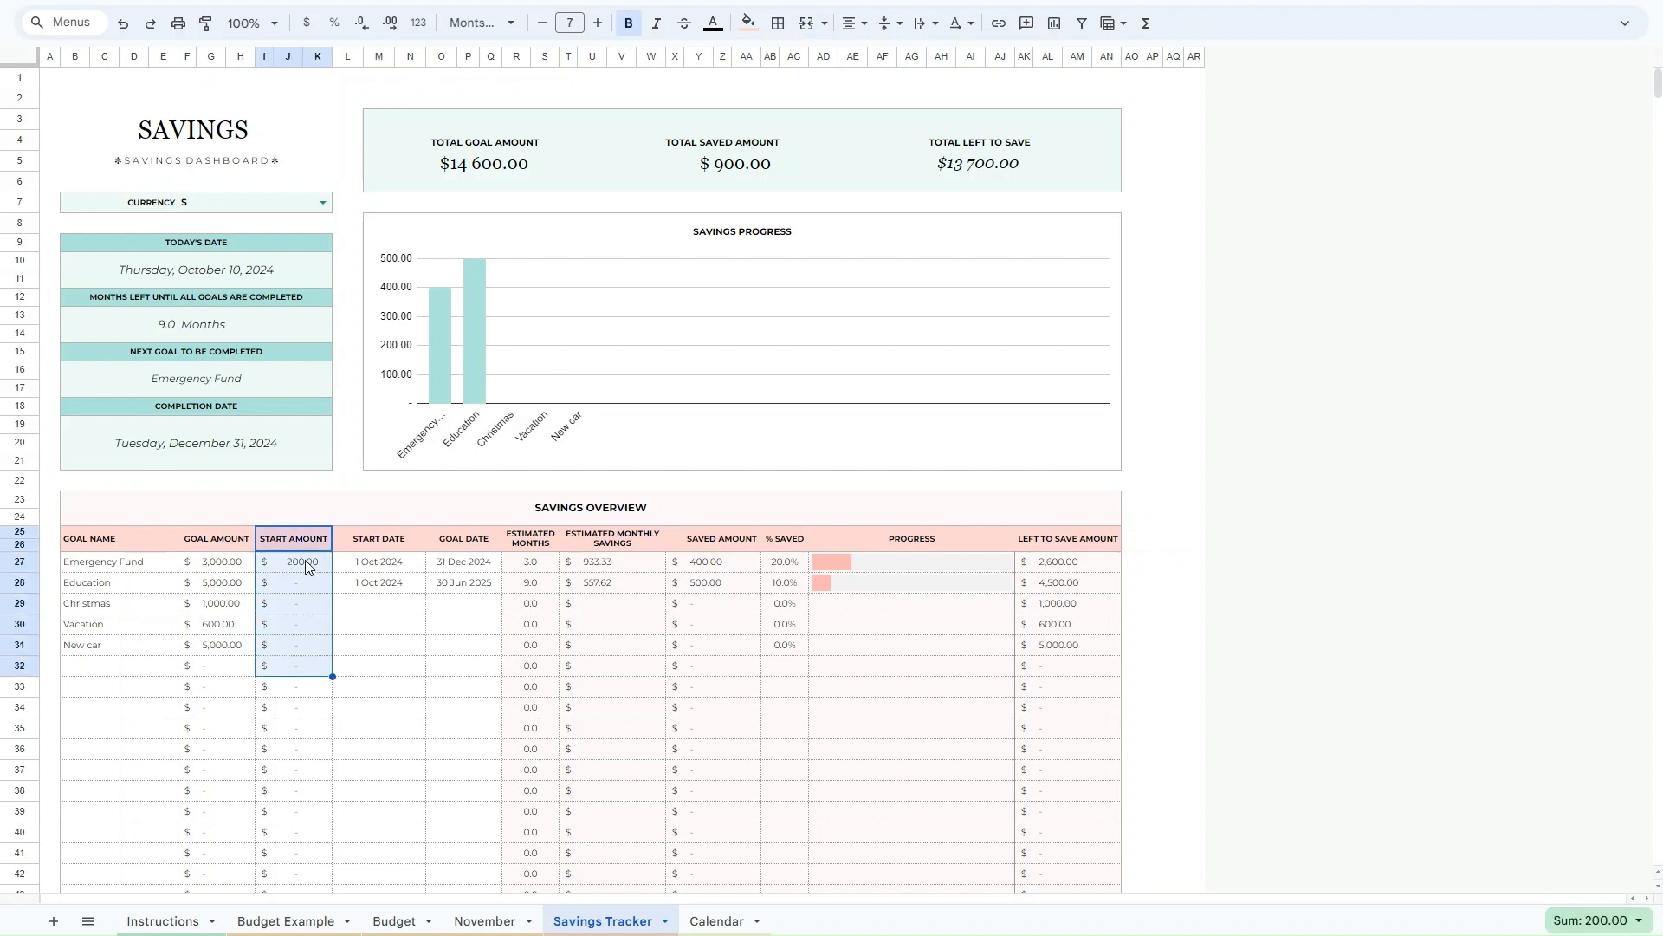
{"action": "left_click", "coordinate": [298, 583]}
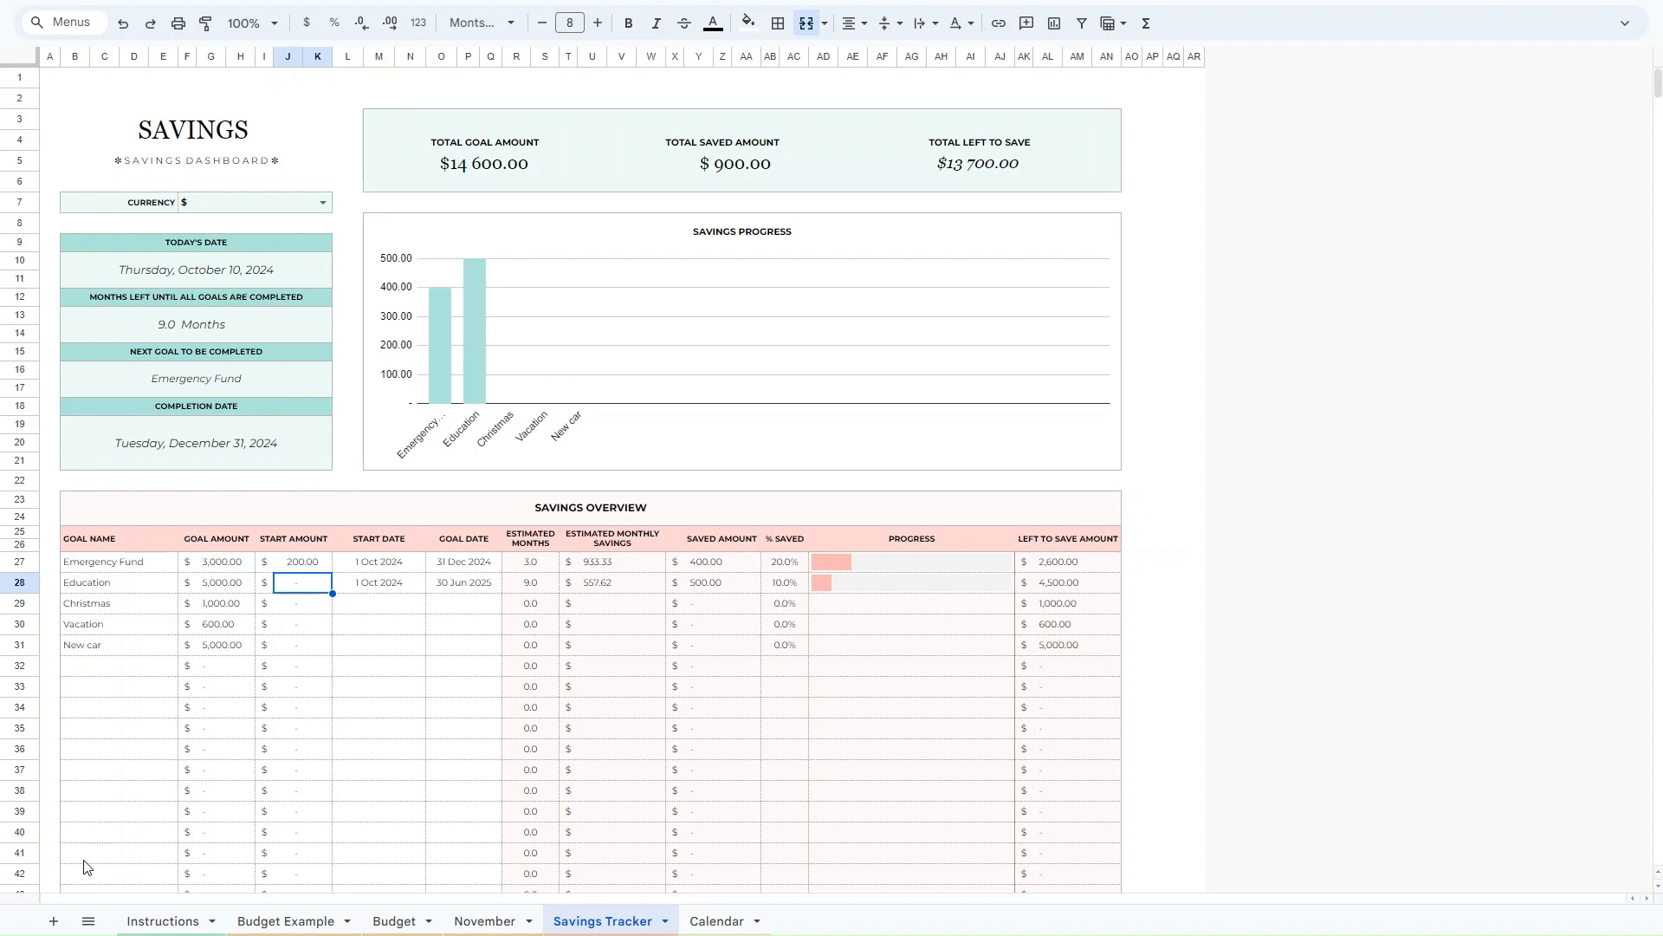
{"action": "key", "text": "Down"}
{"action": "key", "text": "Down"}
{"action": "key", "text": "Down"}
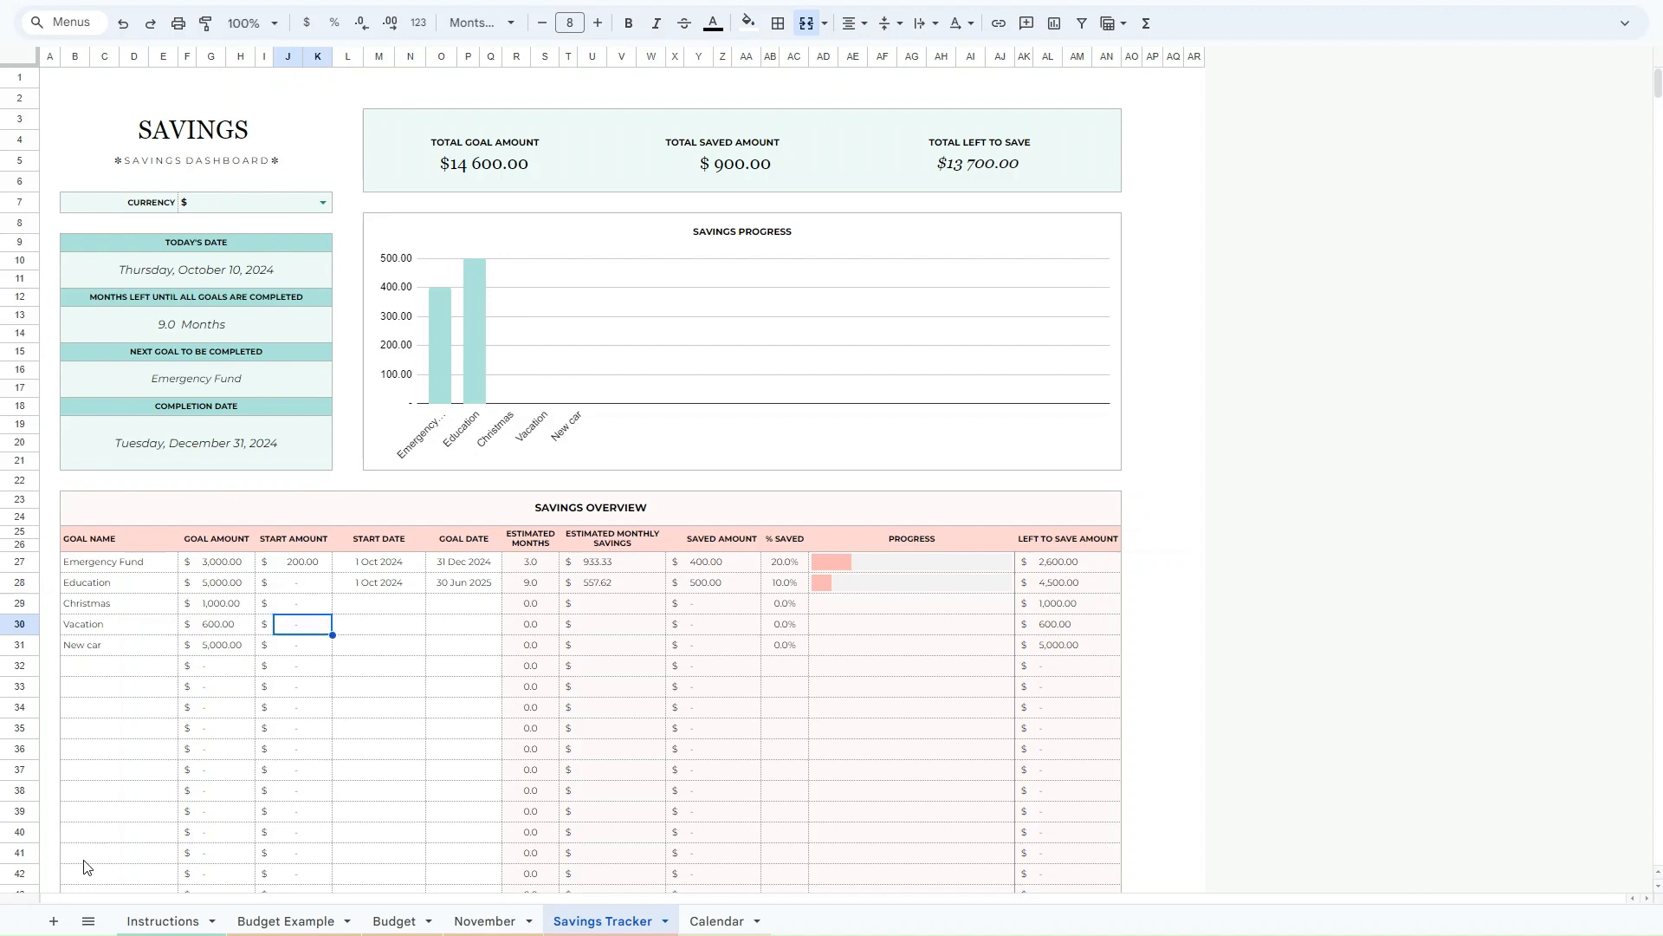
{"action": "key", "text": "Down"}
{"action": "key", "text": "Up"}
{"action": "key", "text": "Return"}
{"action": "key", "text": "Escape"}
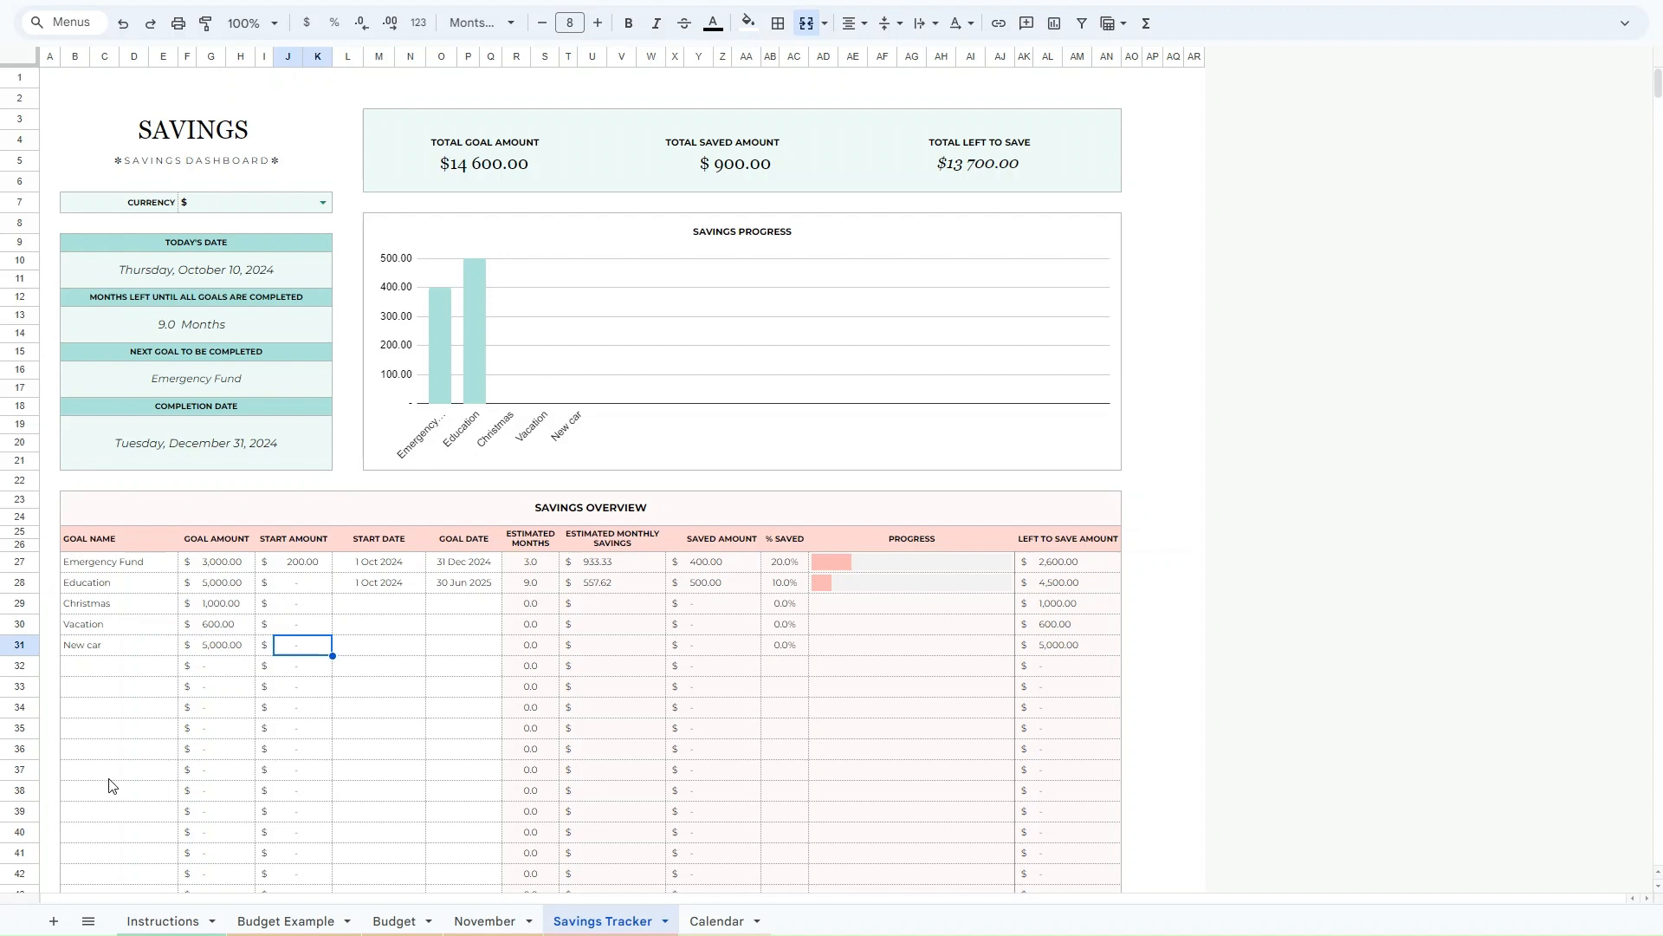
{"action": "left_click", "coordinate": [302, 568]}
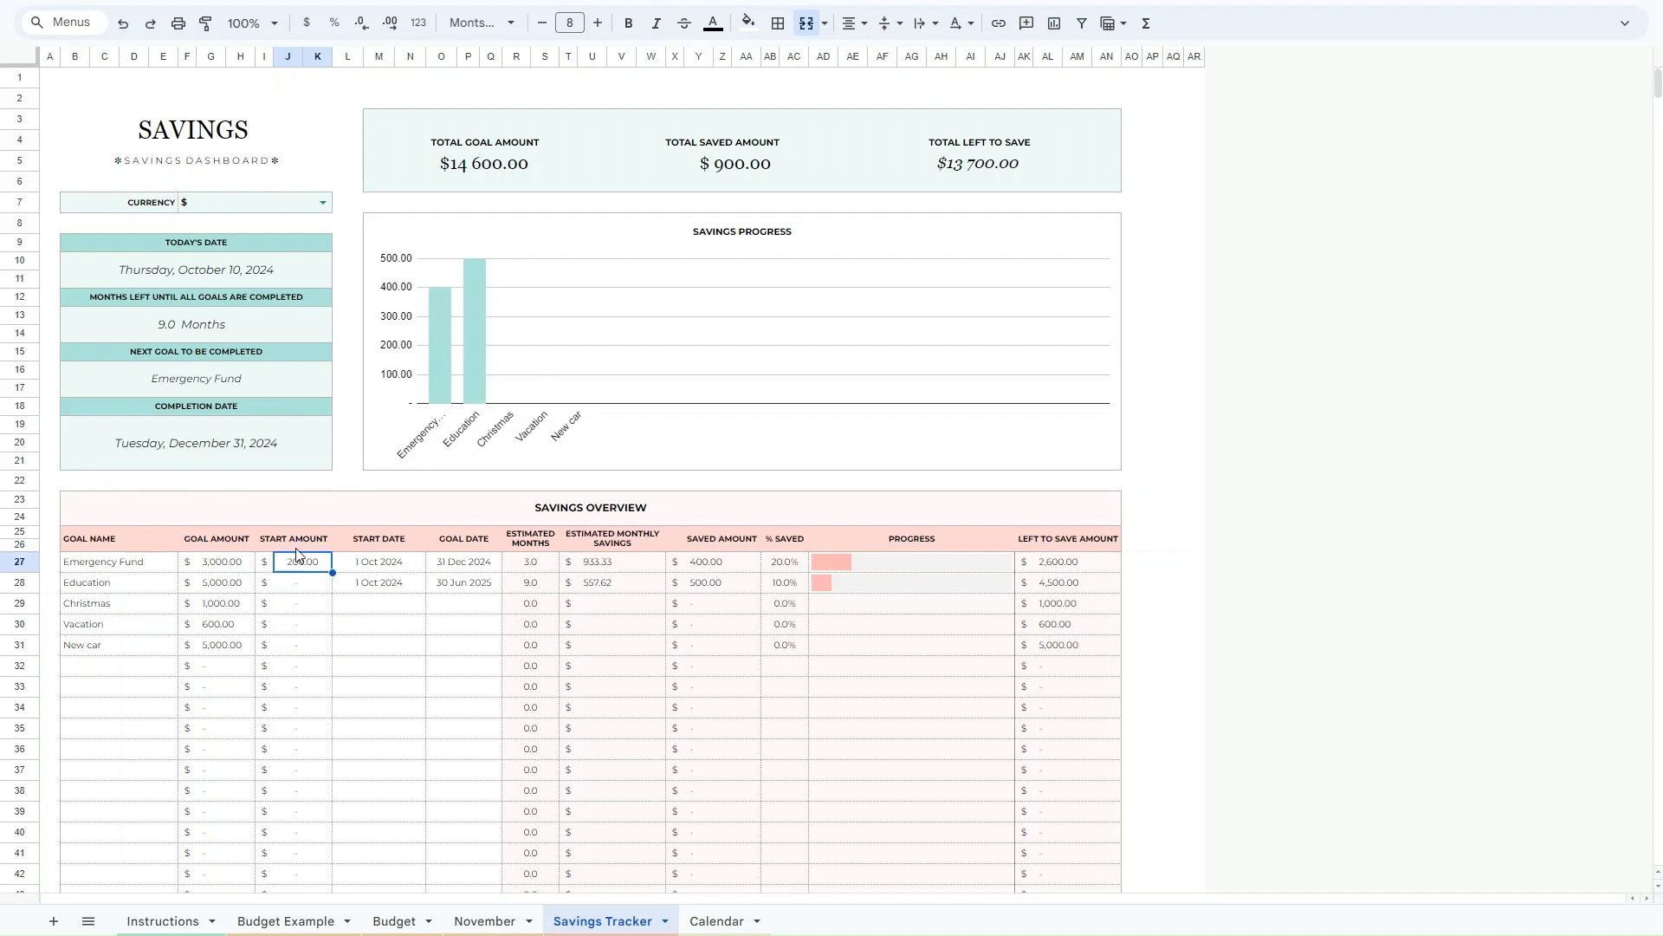
{"action": "left_click", "coordinate": [298, 543]}
{"action": "left_click_drag", "start_coordinate": [298, 564], "coordinate": [292, 651]}
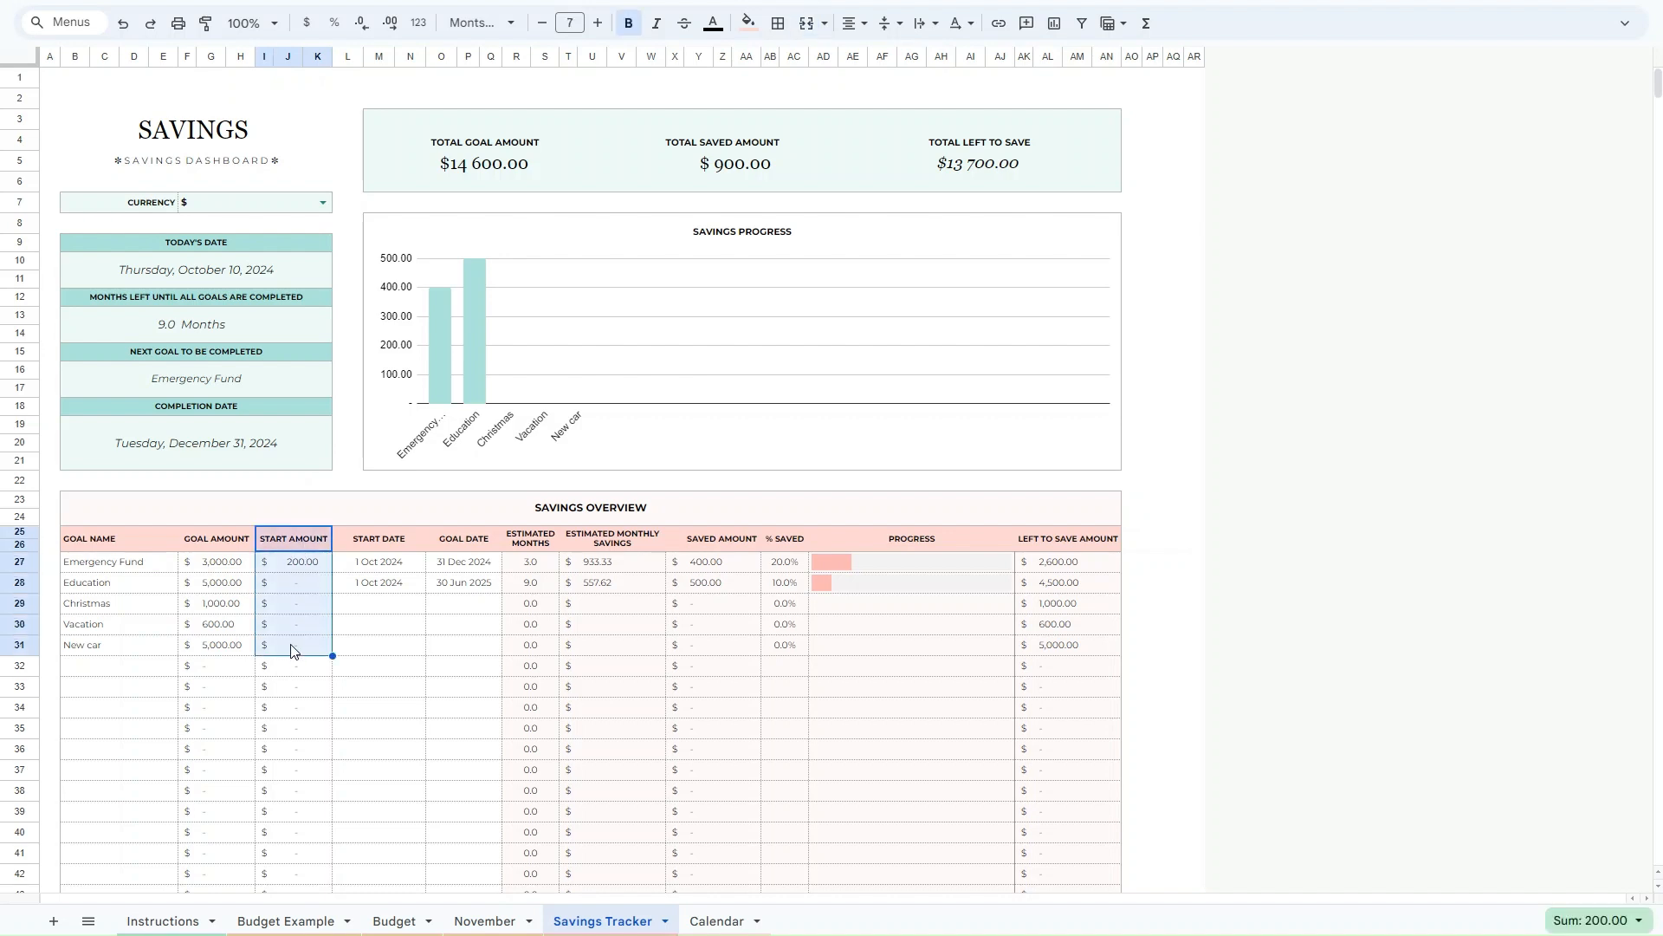
Set the start date to 1 Oct 2024 for Christmas and Vacation and to 1 Nov 2024 for New car.
{"action": "left_click", "coordinate": [370, 567]}
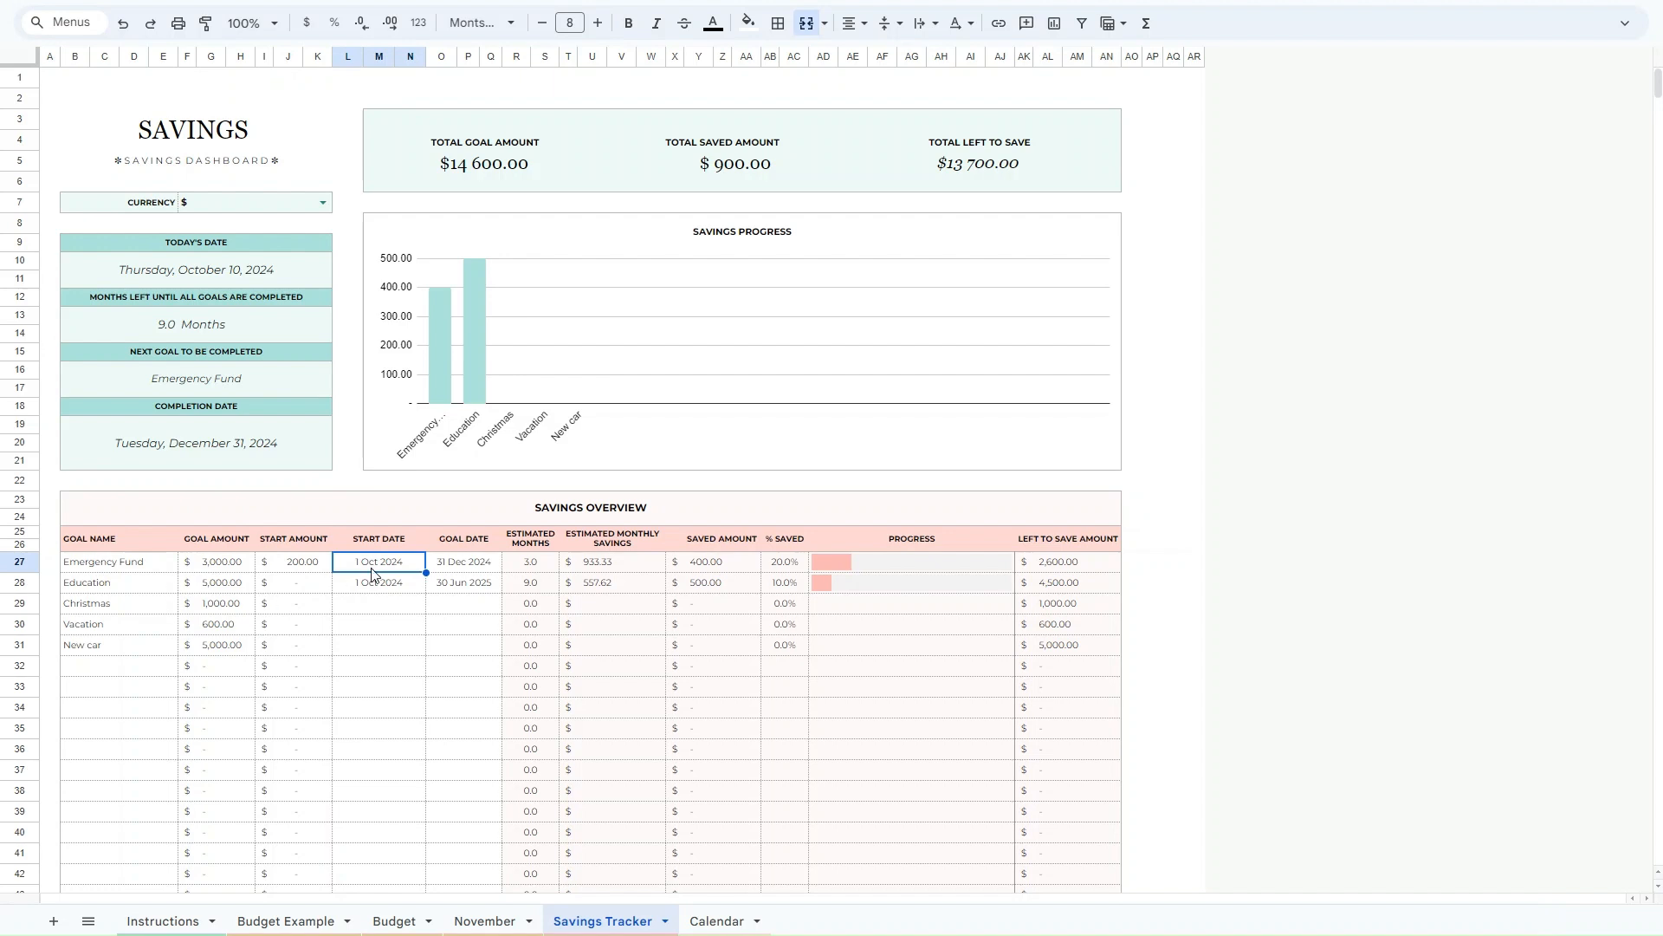
{"action": "double_click", "coordinate": [372, 604]}
{"action": "left_click", "coordinate": [131, 669]}
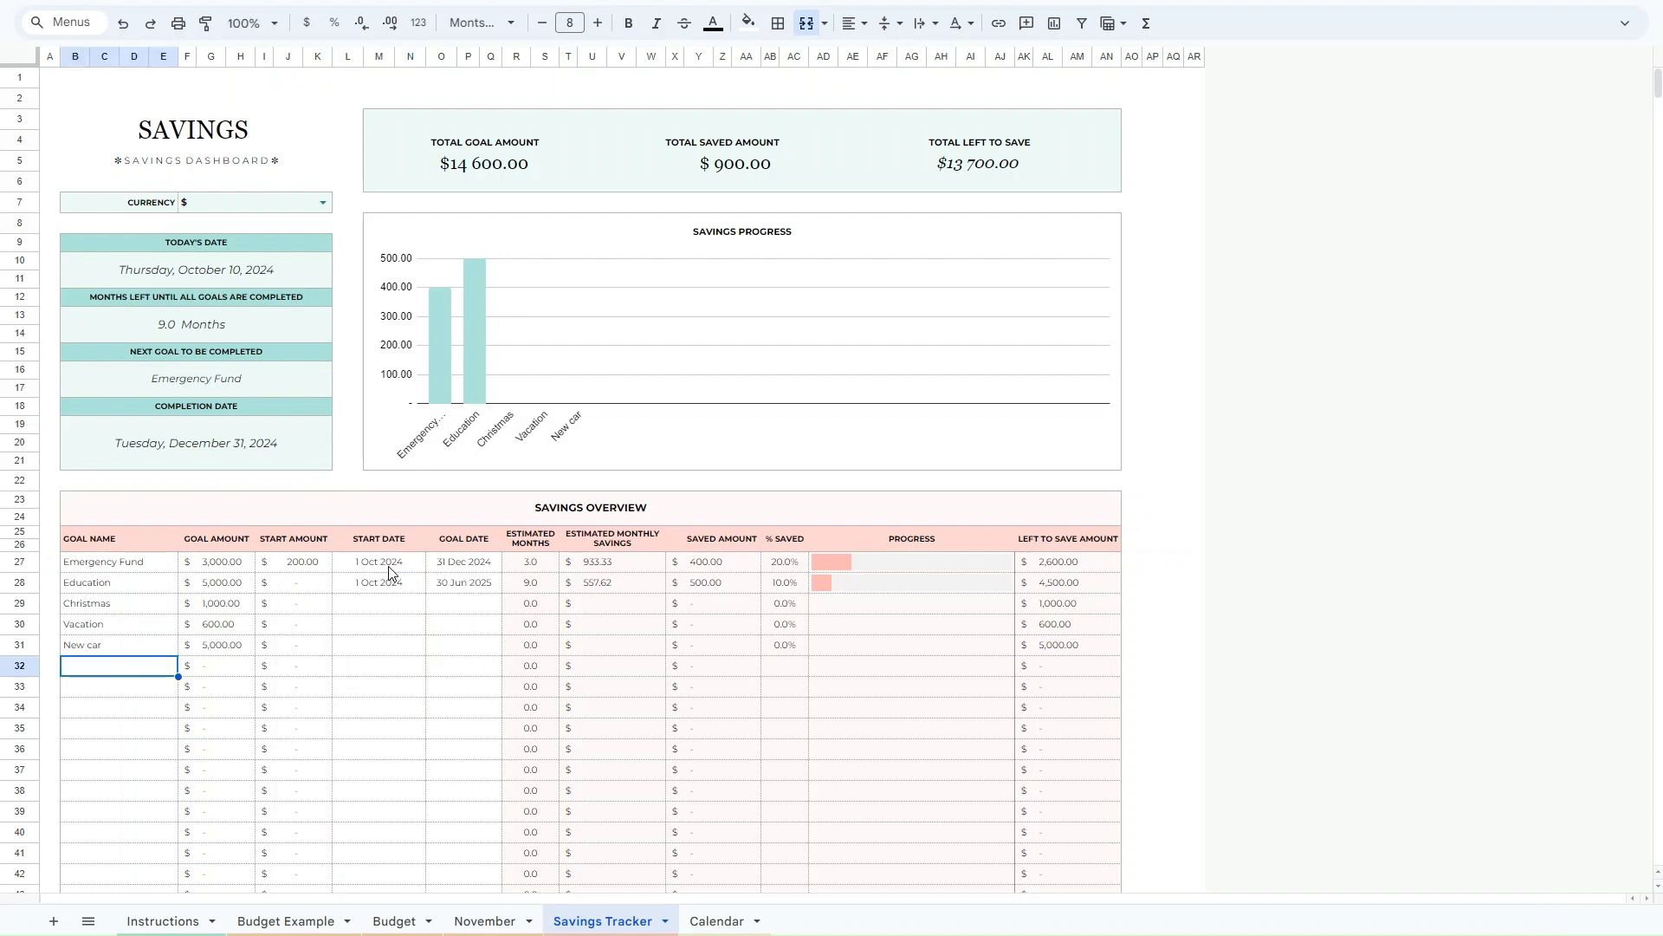
{"action": "left_click", "coordinate": [366, 610]}
{"action": "double_click", "coordinate": [366, 611]}
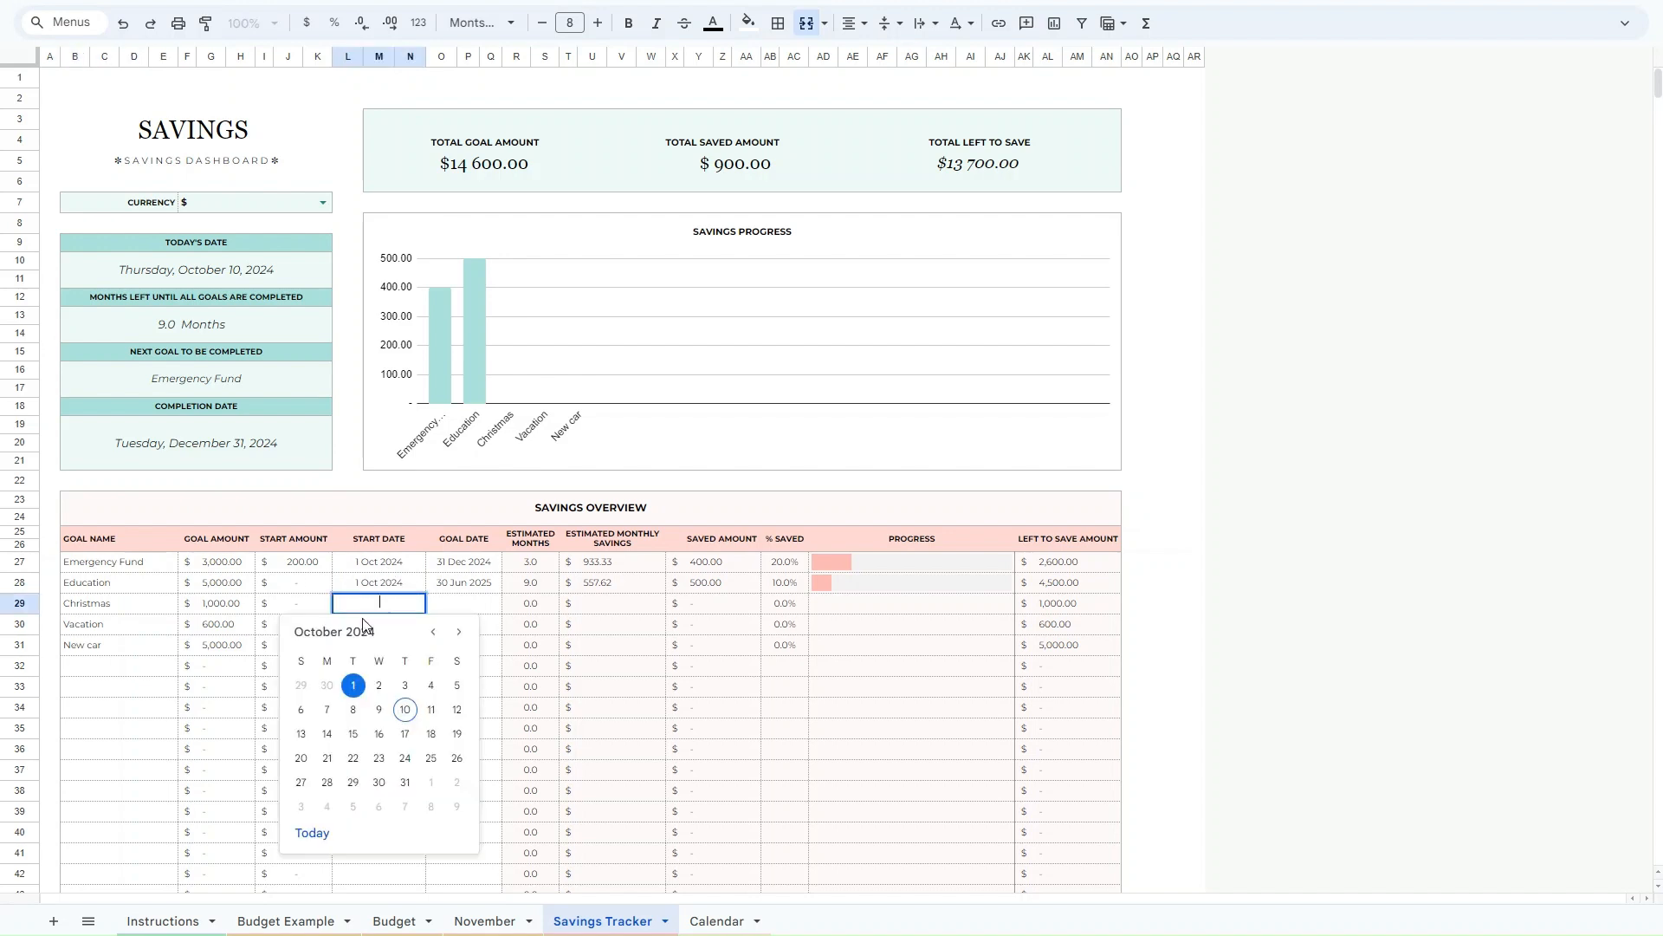
{"action": "left_click", "coordinate": [350, 691]}
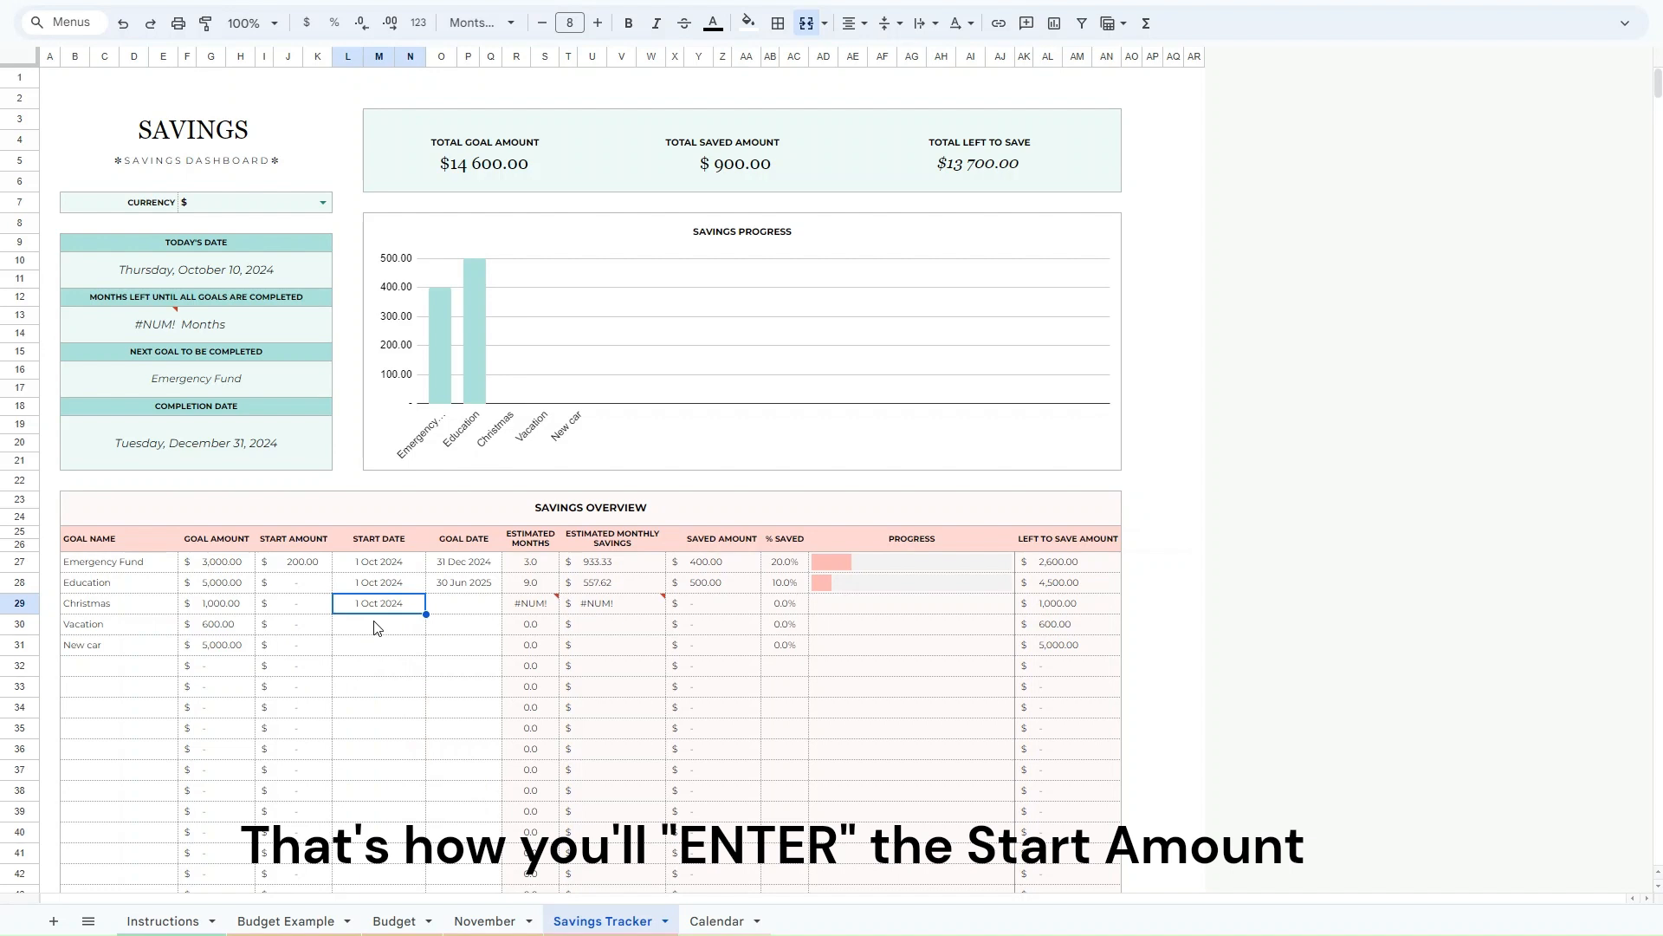
{"action": "left_click", "coordinate": [377, 625]}
{"action": "double_click", "coordinate": [377, 624]}
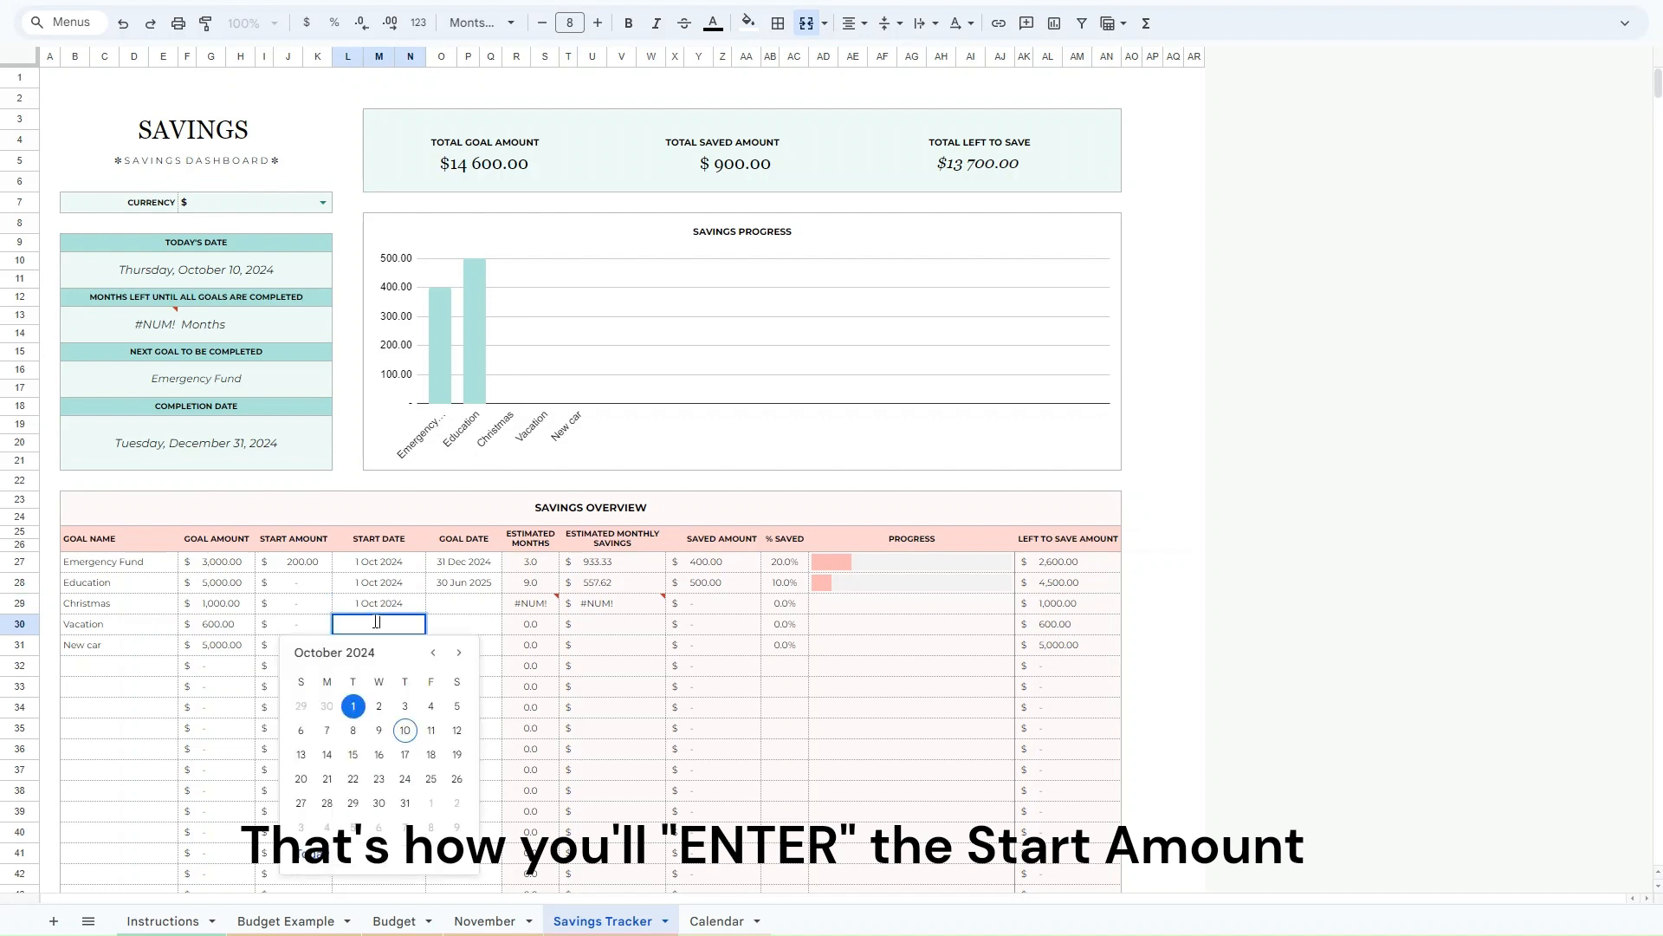
{"action": "left_click", "coordinate": [353, 708]}
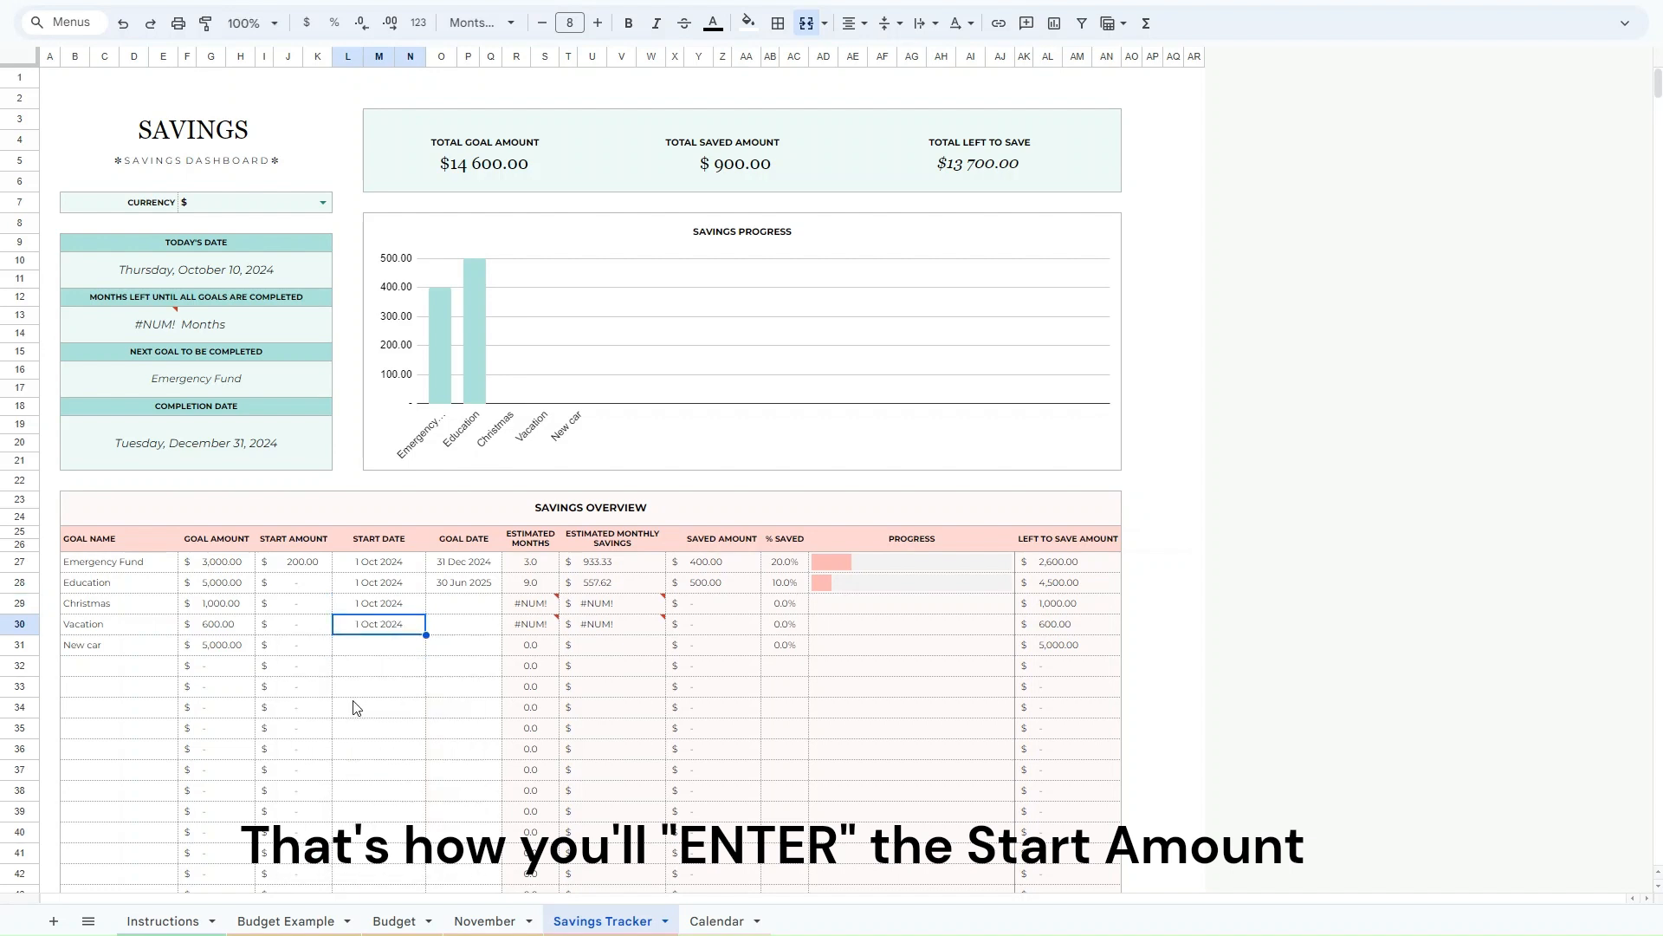
{"action": "double_click", "coordinate": [382, 645]}
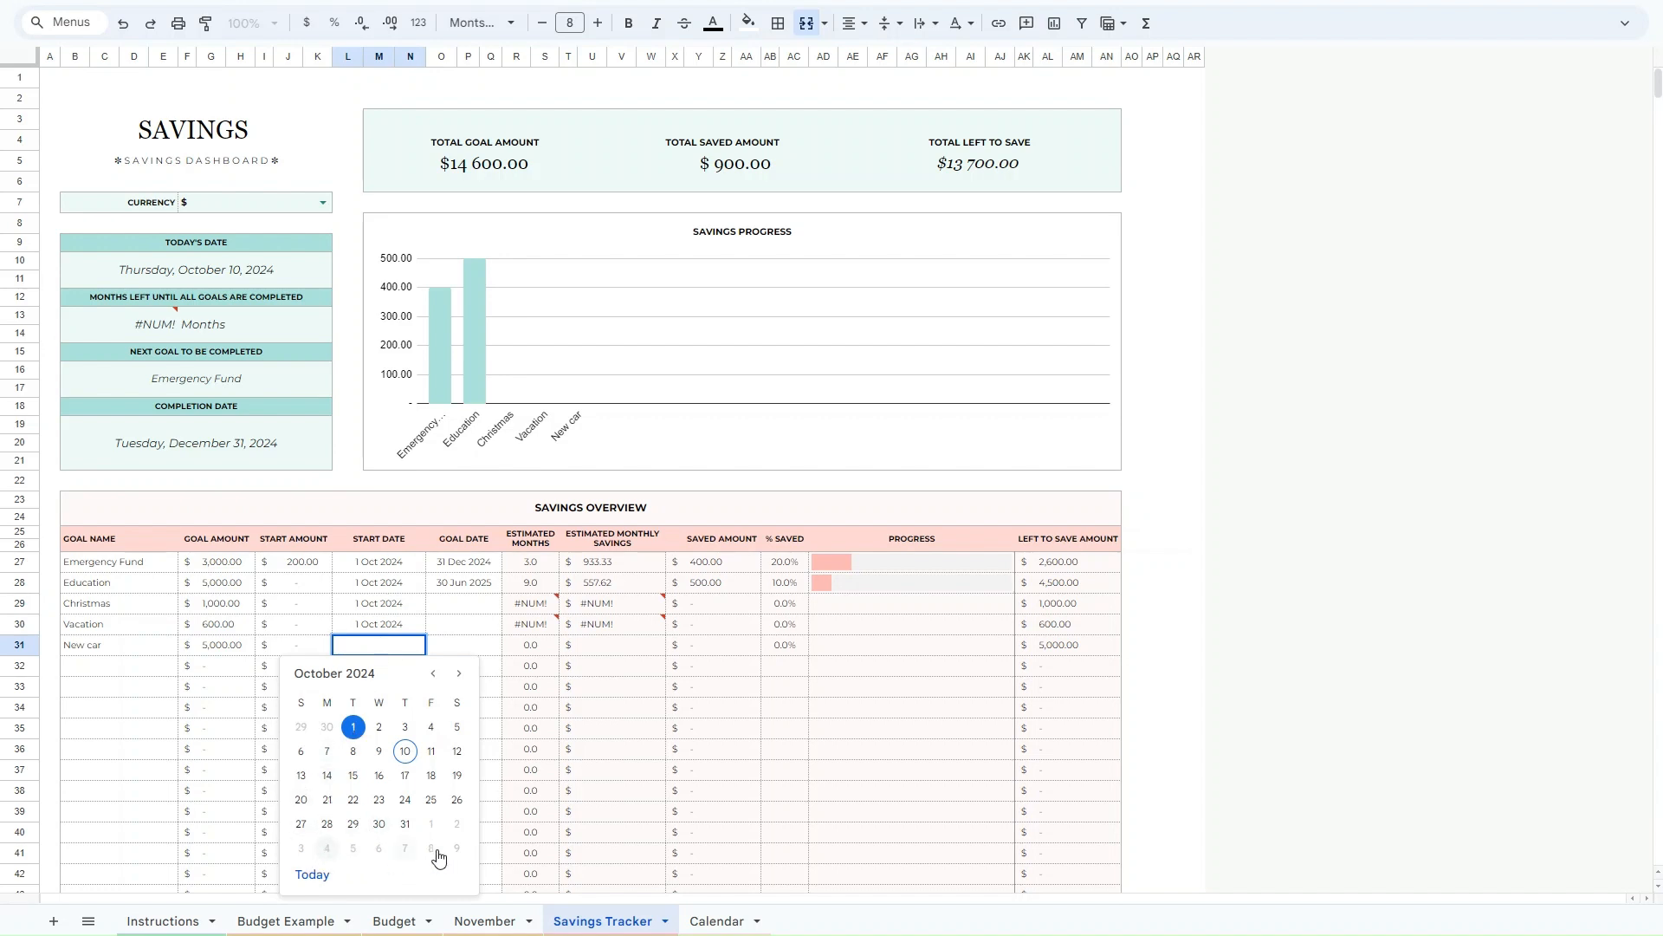
{"action": "left_click", "coordinate": [432, 825]}
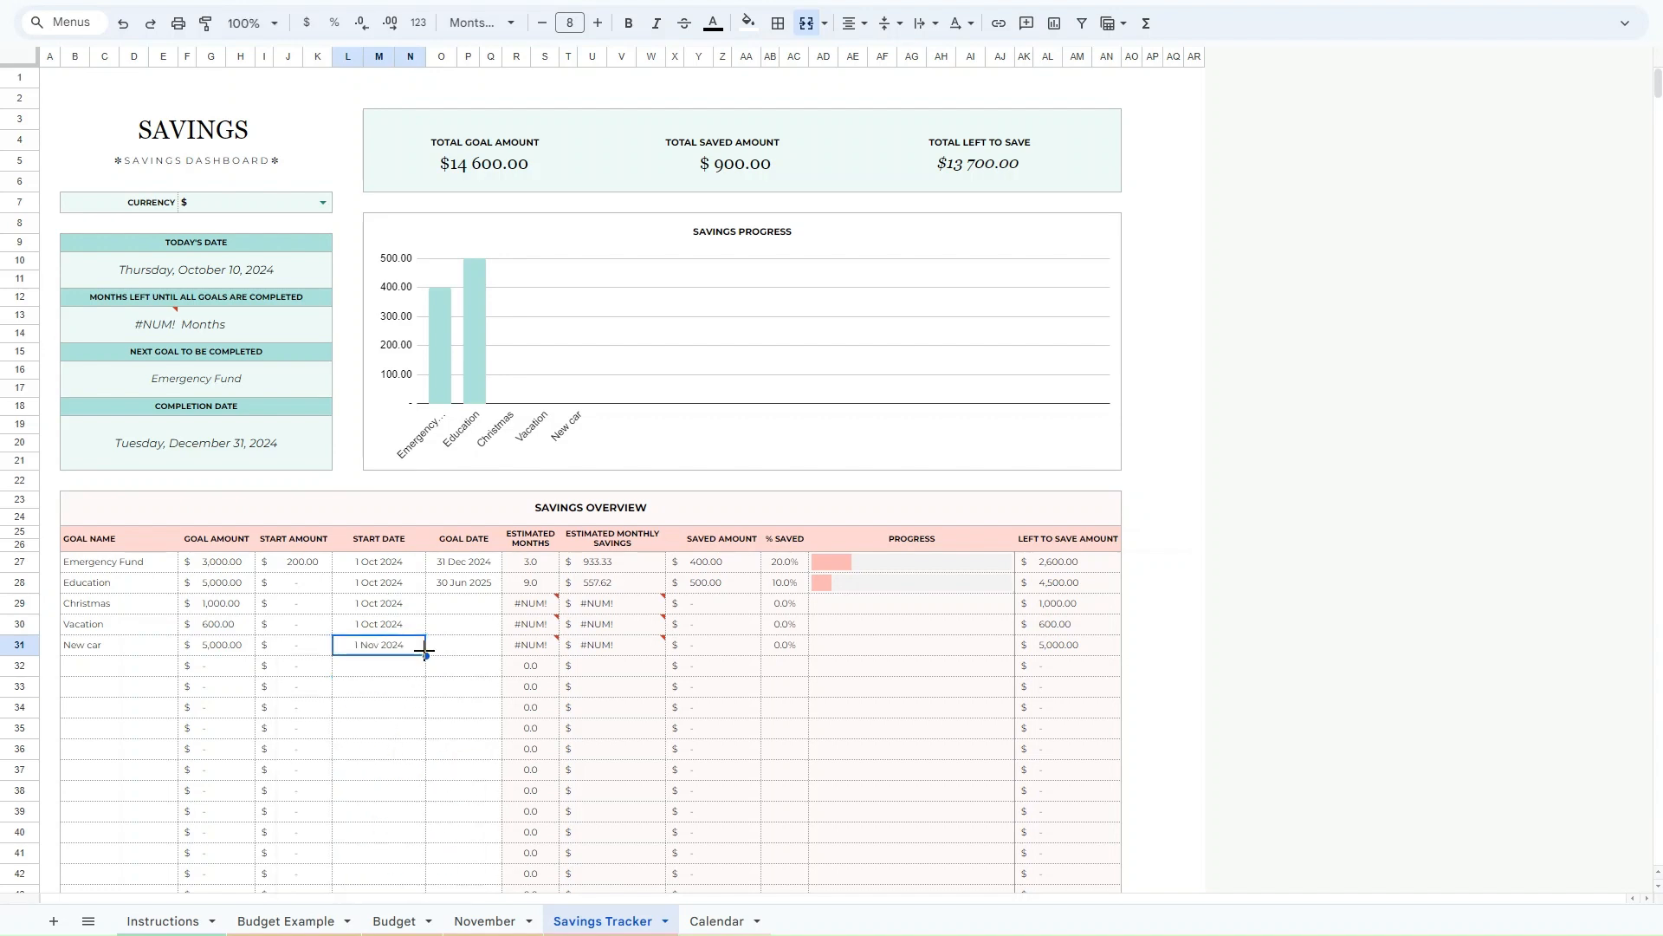
{"action": "key", "text": "Down"}
{"action": "key", "text": "Down"}
{"action": "key", "text": "Down"}
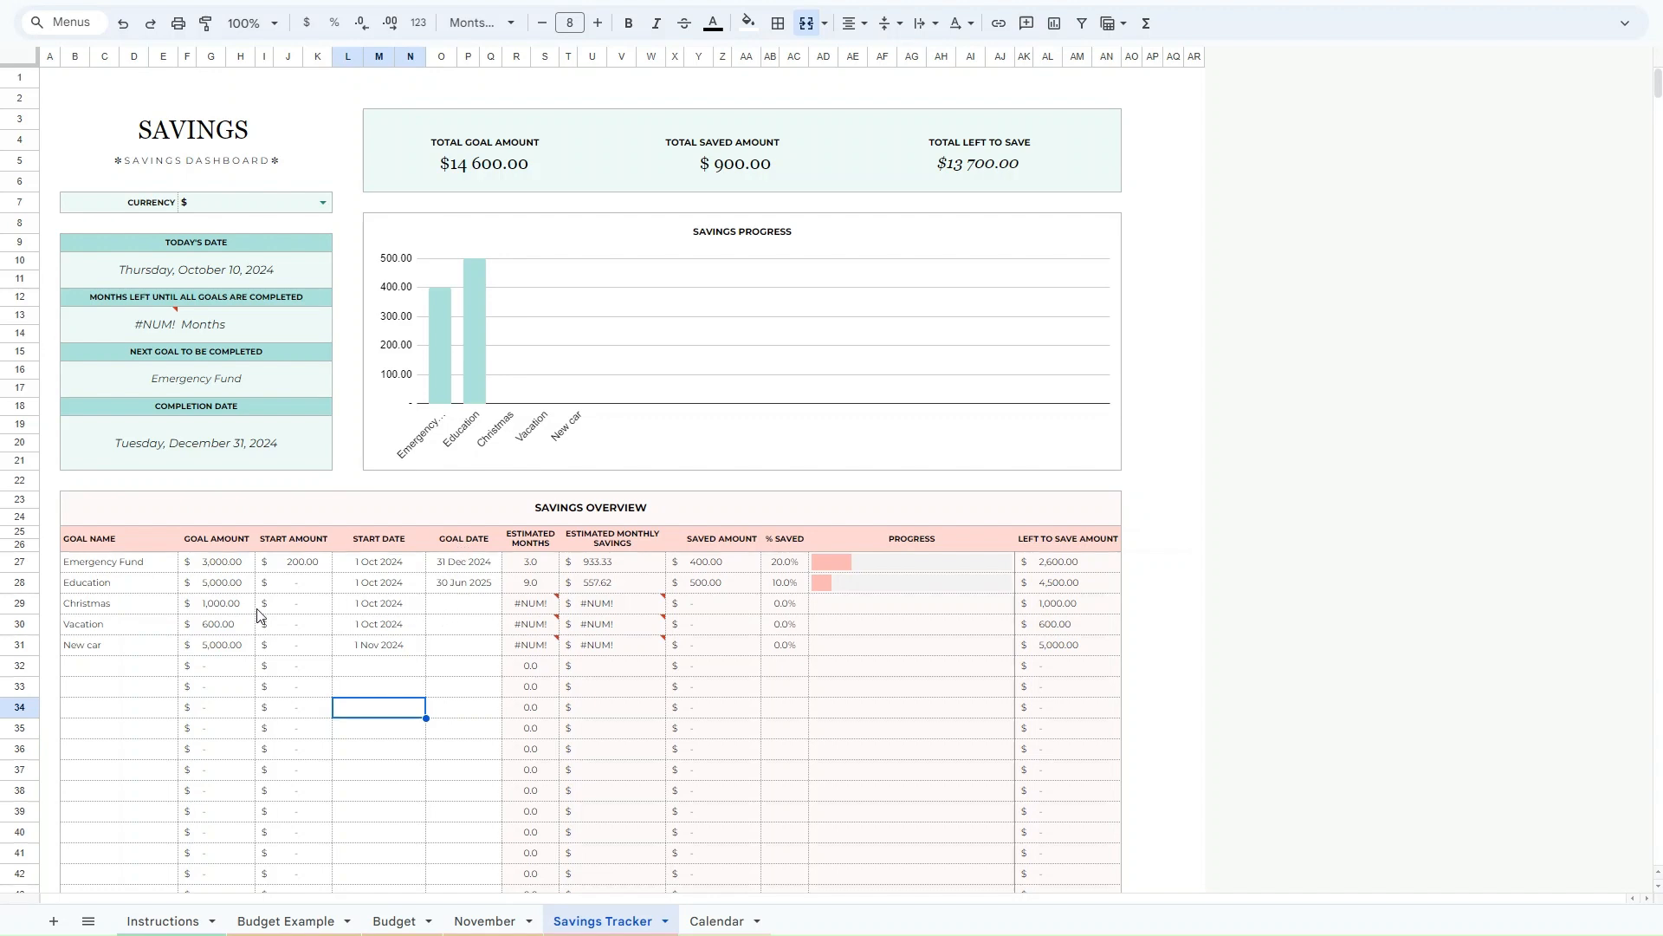
{"action": "key", "text": "Left"}
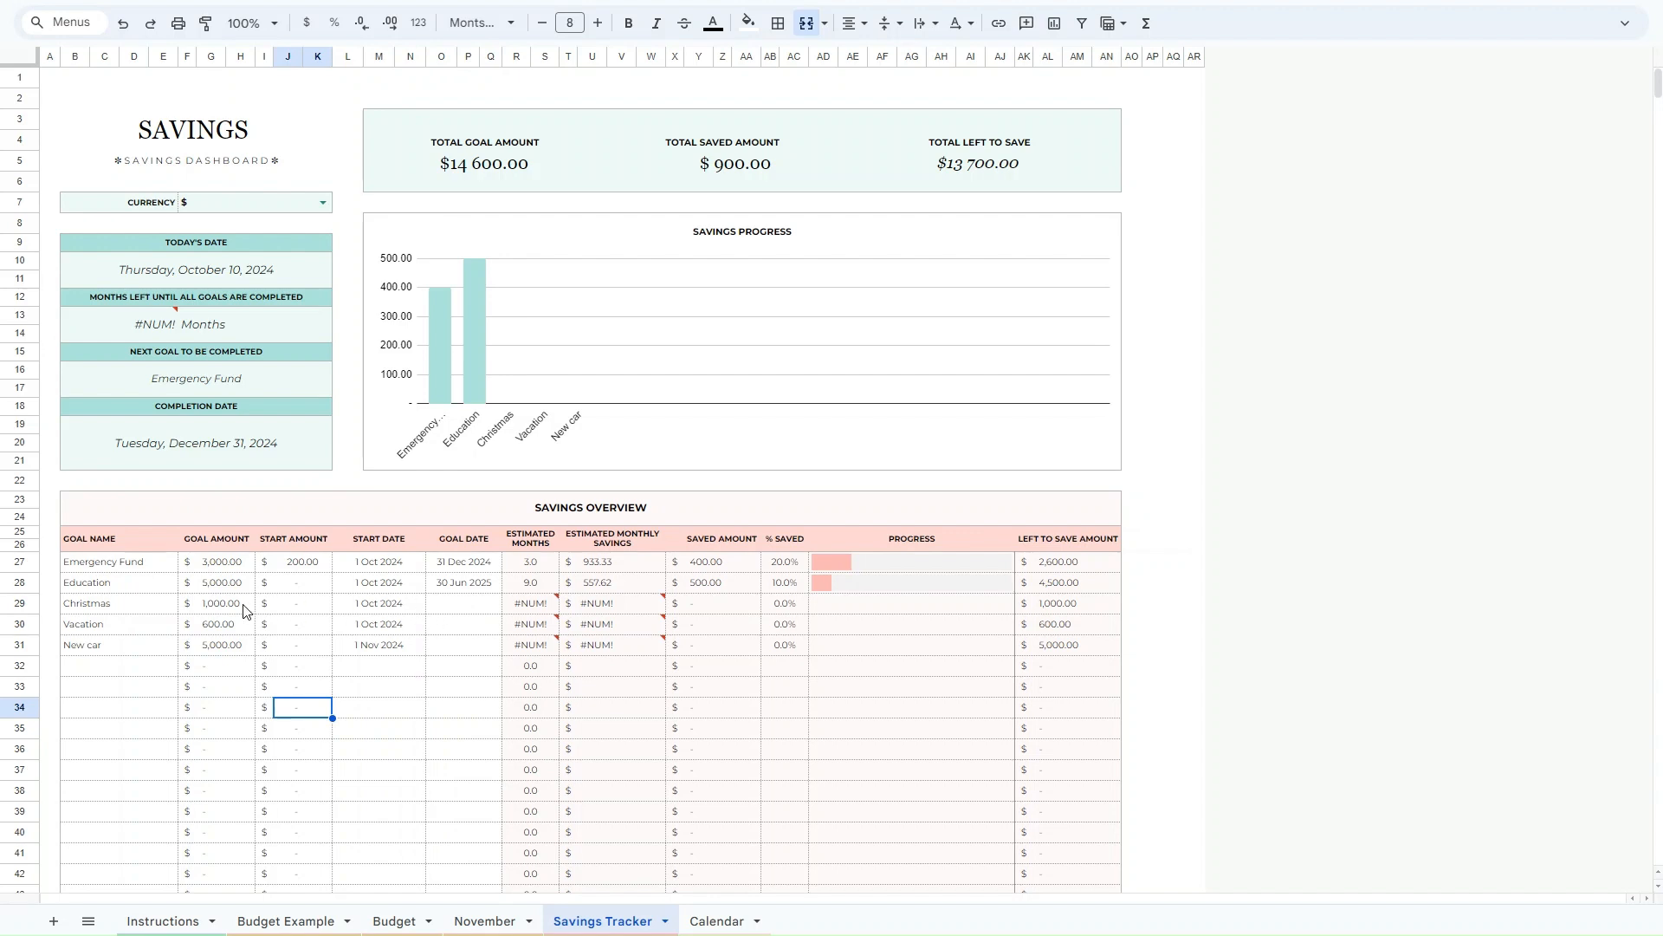
Set the goal date to 30 Nov 2024 for both the Christmas and Vacation goals.
{"action": "double_click", "coordinate": [458, 604]}
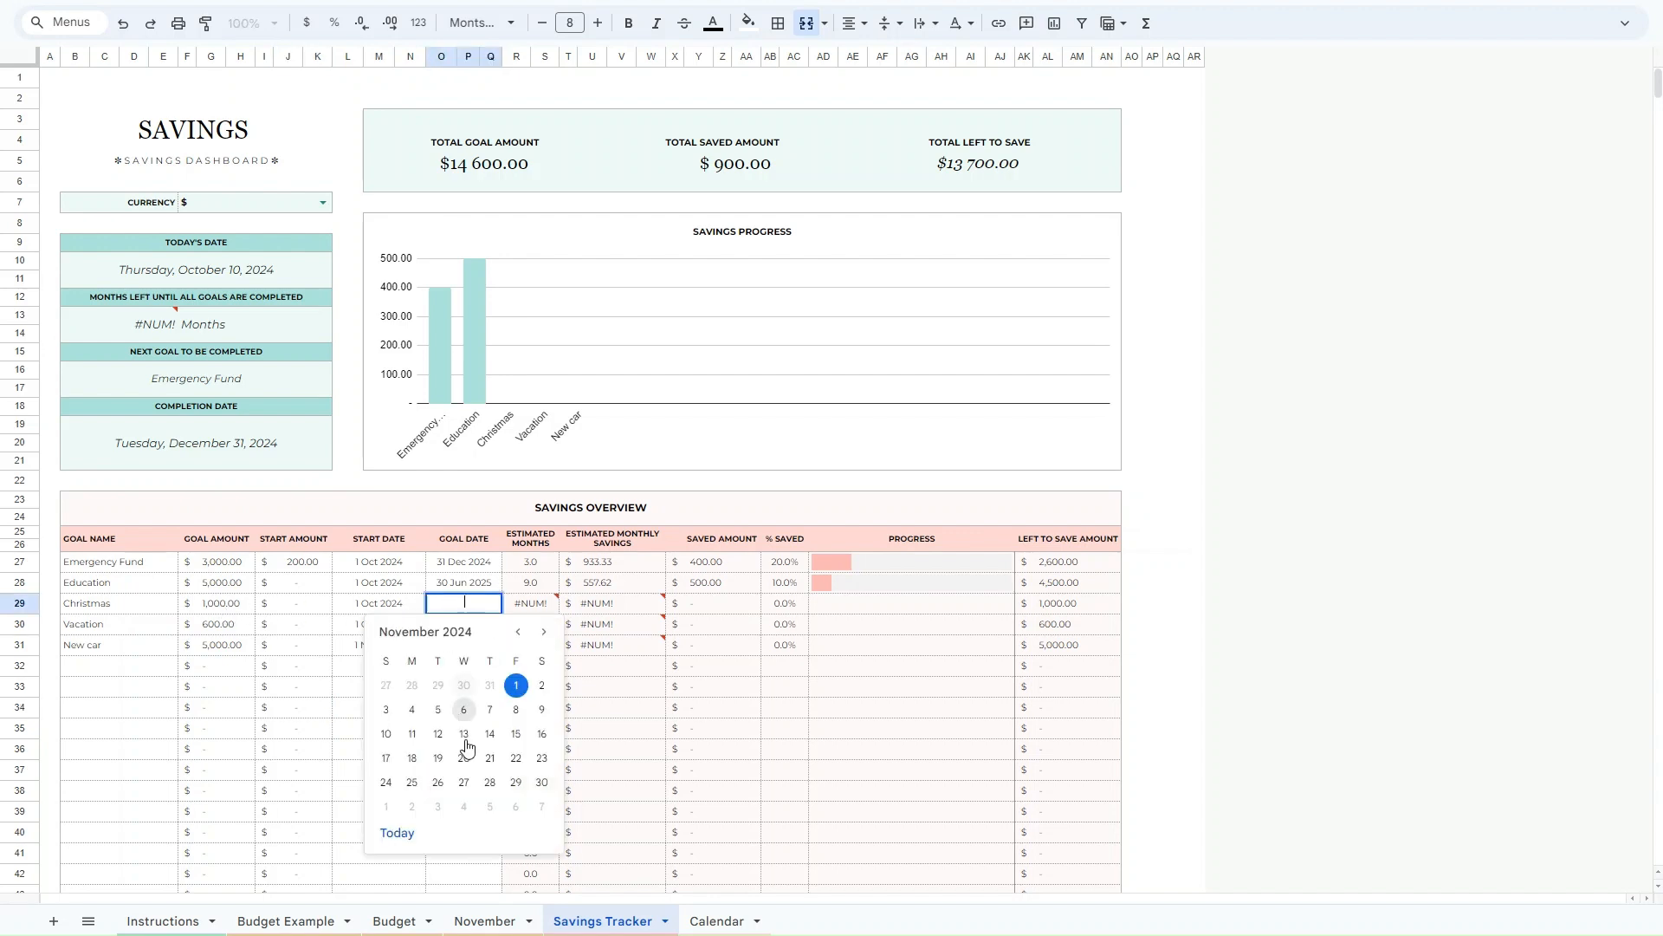
{"action": "left_click", "coordinate": [539, 783]}
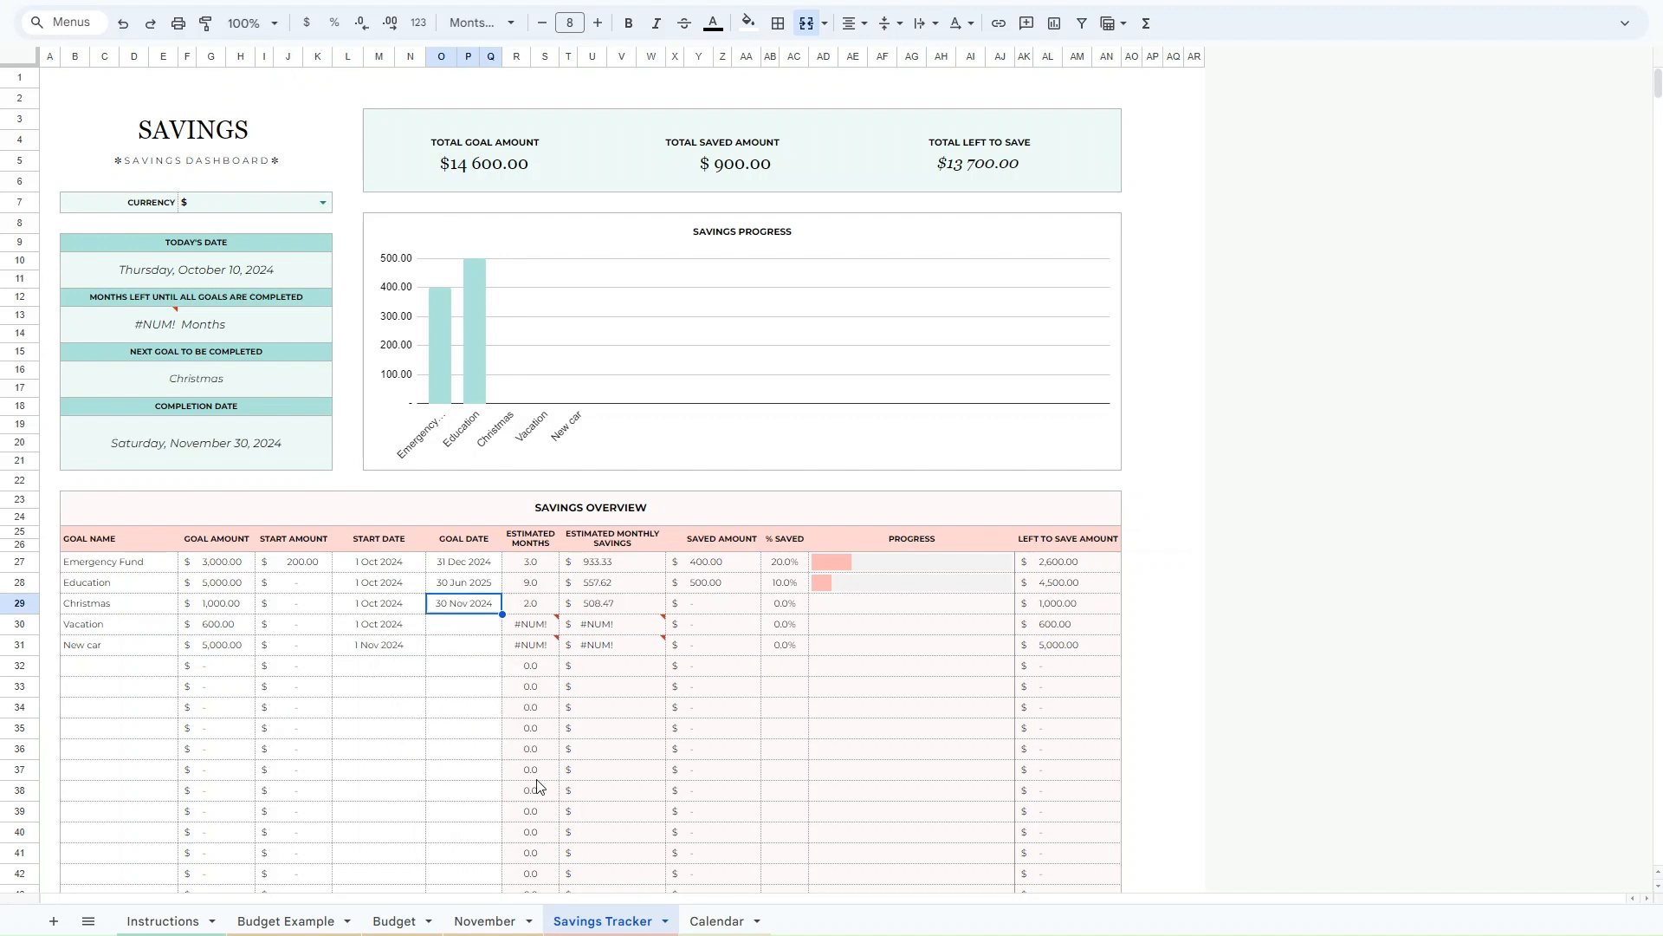
{"action": "double_click", "coordinate": [468, 634]}
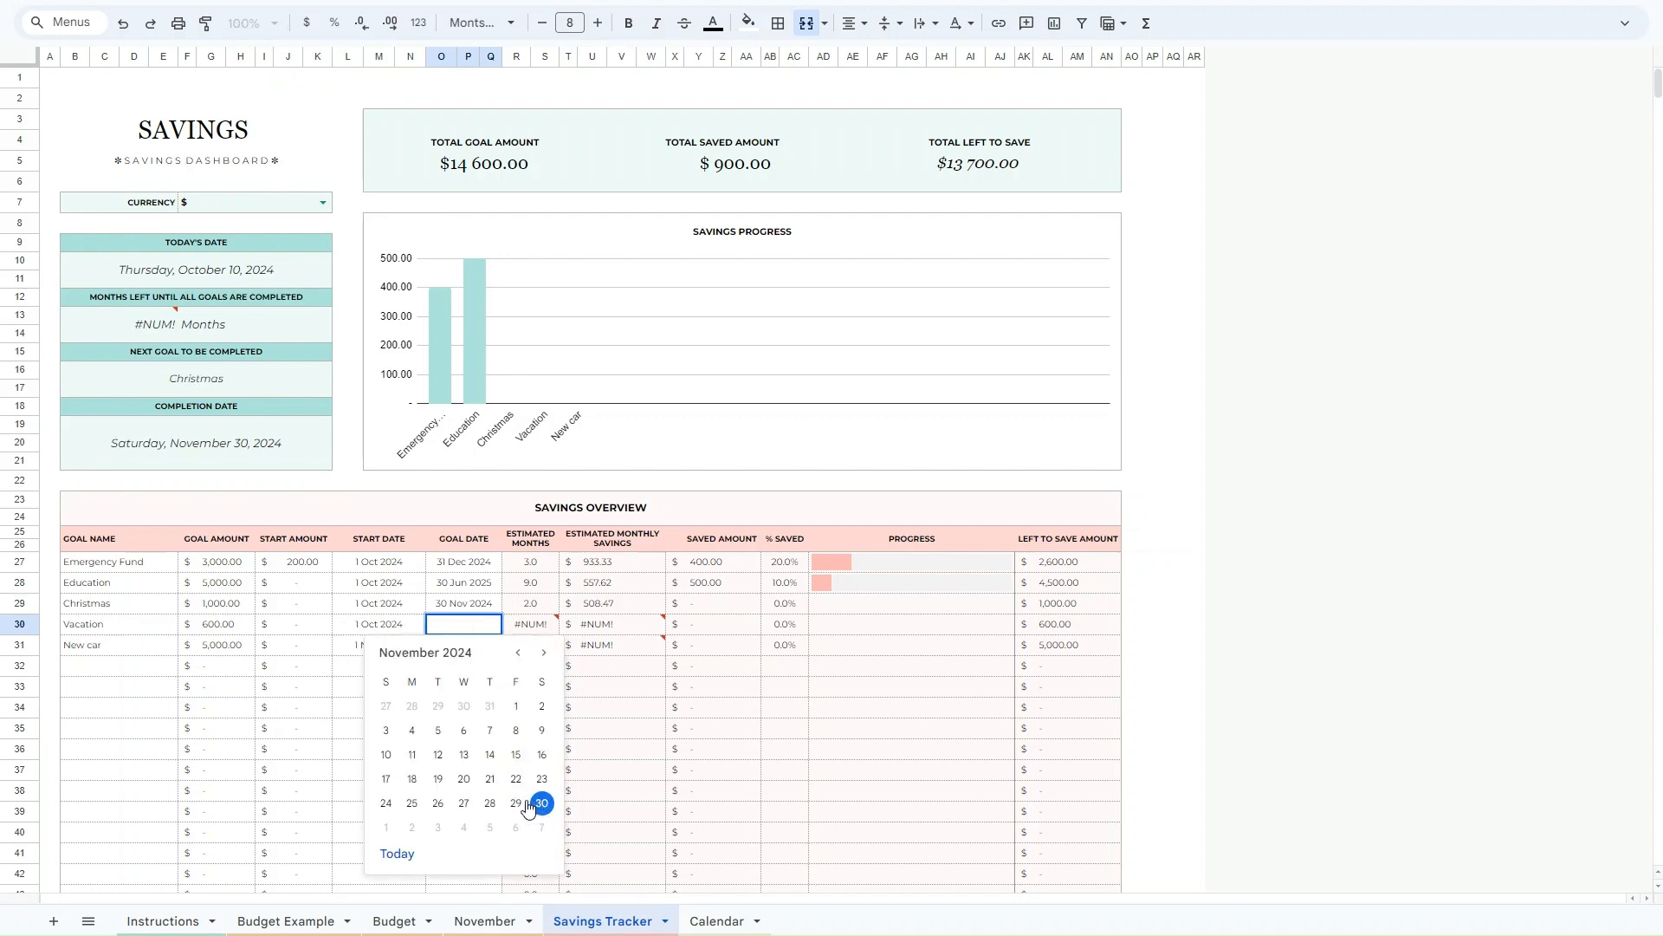
{"action": "left_click", "coordinate": [538, 804]}
Set the goal date of the New car goal to 31 Dec 2025.
{"action": "double_click", "coordinate": [448, 646]}
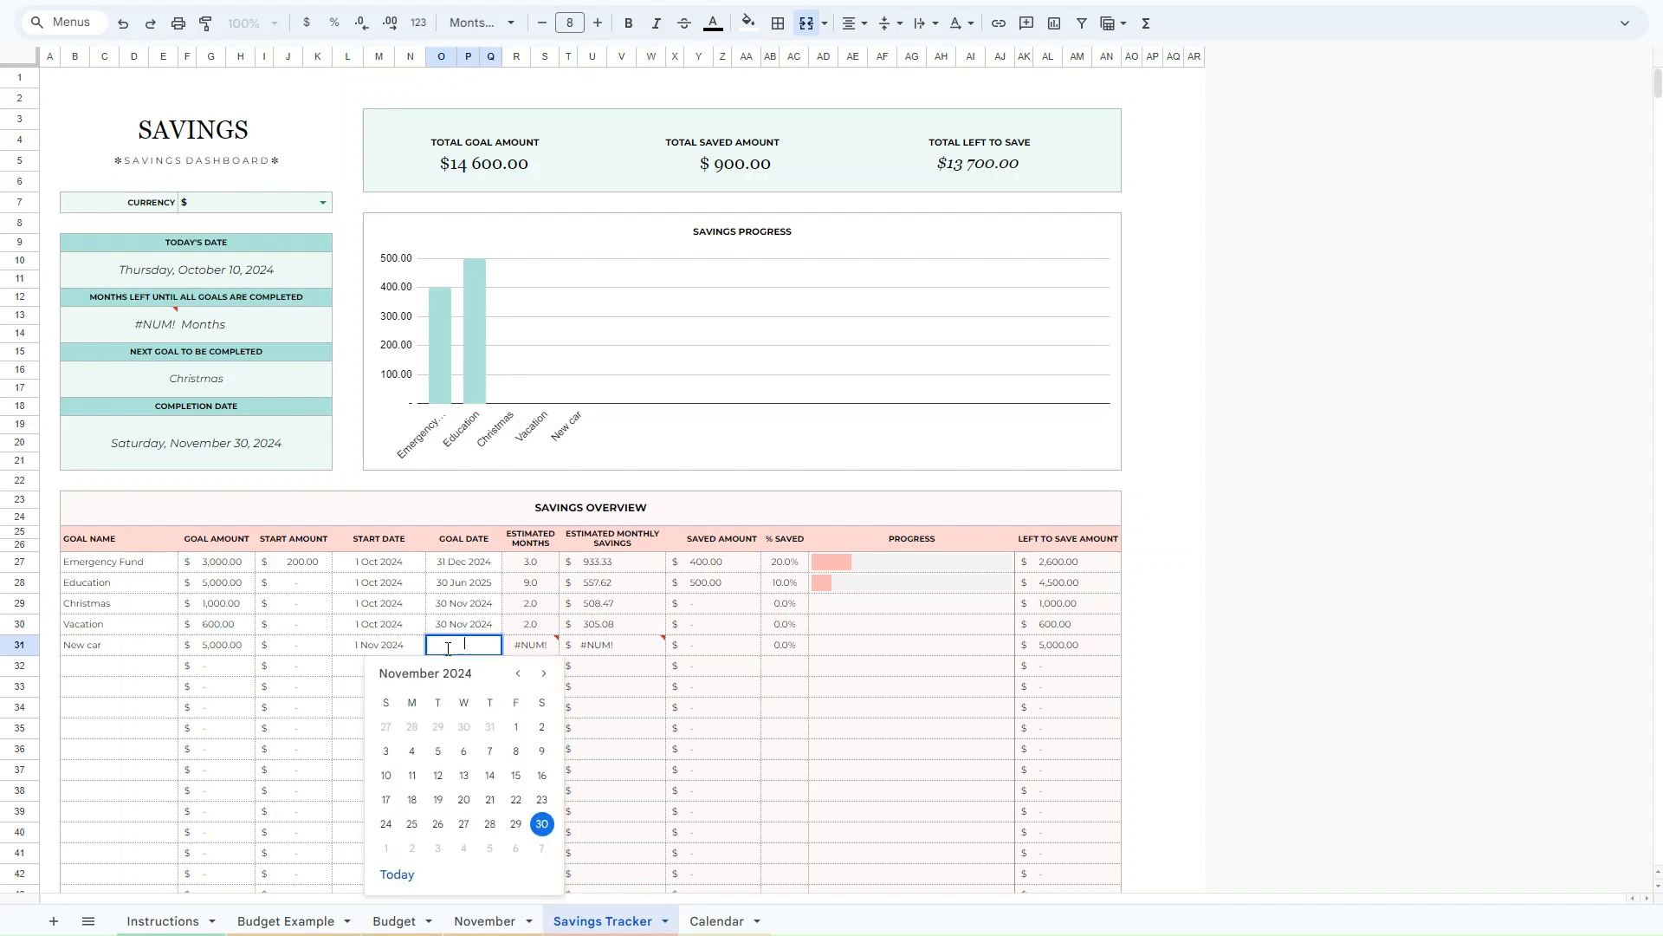
{"action": "left_click", "coordinate": [543, 674]}
{"action": "left_click", "coordinate": [542, 673]}
{"action": "left_click", "coordinate": [542, 674]}
{"action": "left_click", "coordinate": [542, 674]}
{"action": "left_click", "coordinate": [543, 674]}
{"action": "left_click", "coordinate": [541, 675]}
{"action": "left_click", "coordinate": [541, 674]}
{"action": "left_click", "coordinate": [541, 674]}
{"action": "left_click", "coordinate": [542, 675]}
{"action": "left_click", "coordinate": [542, 675]}
{"action": "left_click", "coordinate": [541, 675]}
{"action": "left_click", "coordinate": [542, 675]}
{"action": "left_click", "coordinate": [542, 674]}
{"action": "left_click", "coordinate": [468, 822]}
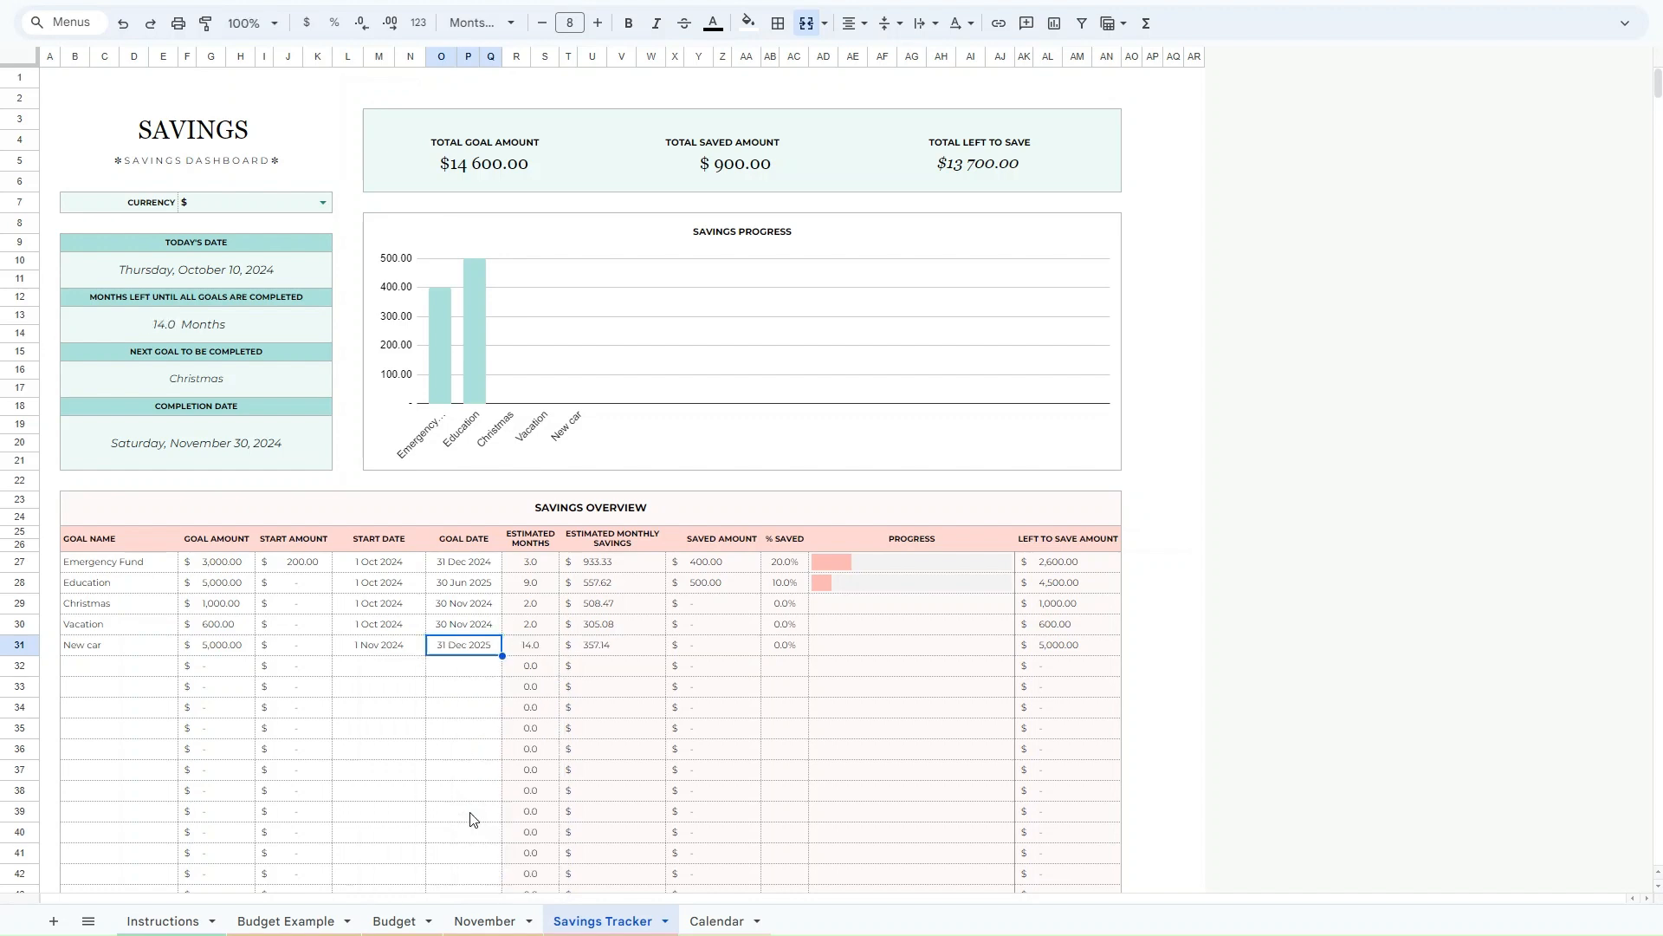
Select the calculated columns from Estimated Months to Left to Save Amount across the goal rows to review them.
{"action": "left_click", "coordinate": [440, 716]}
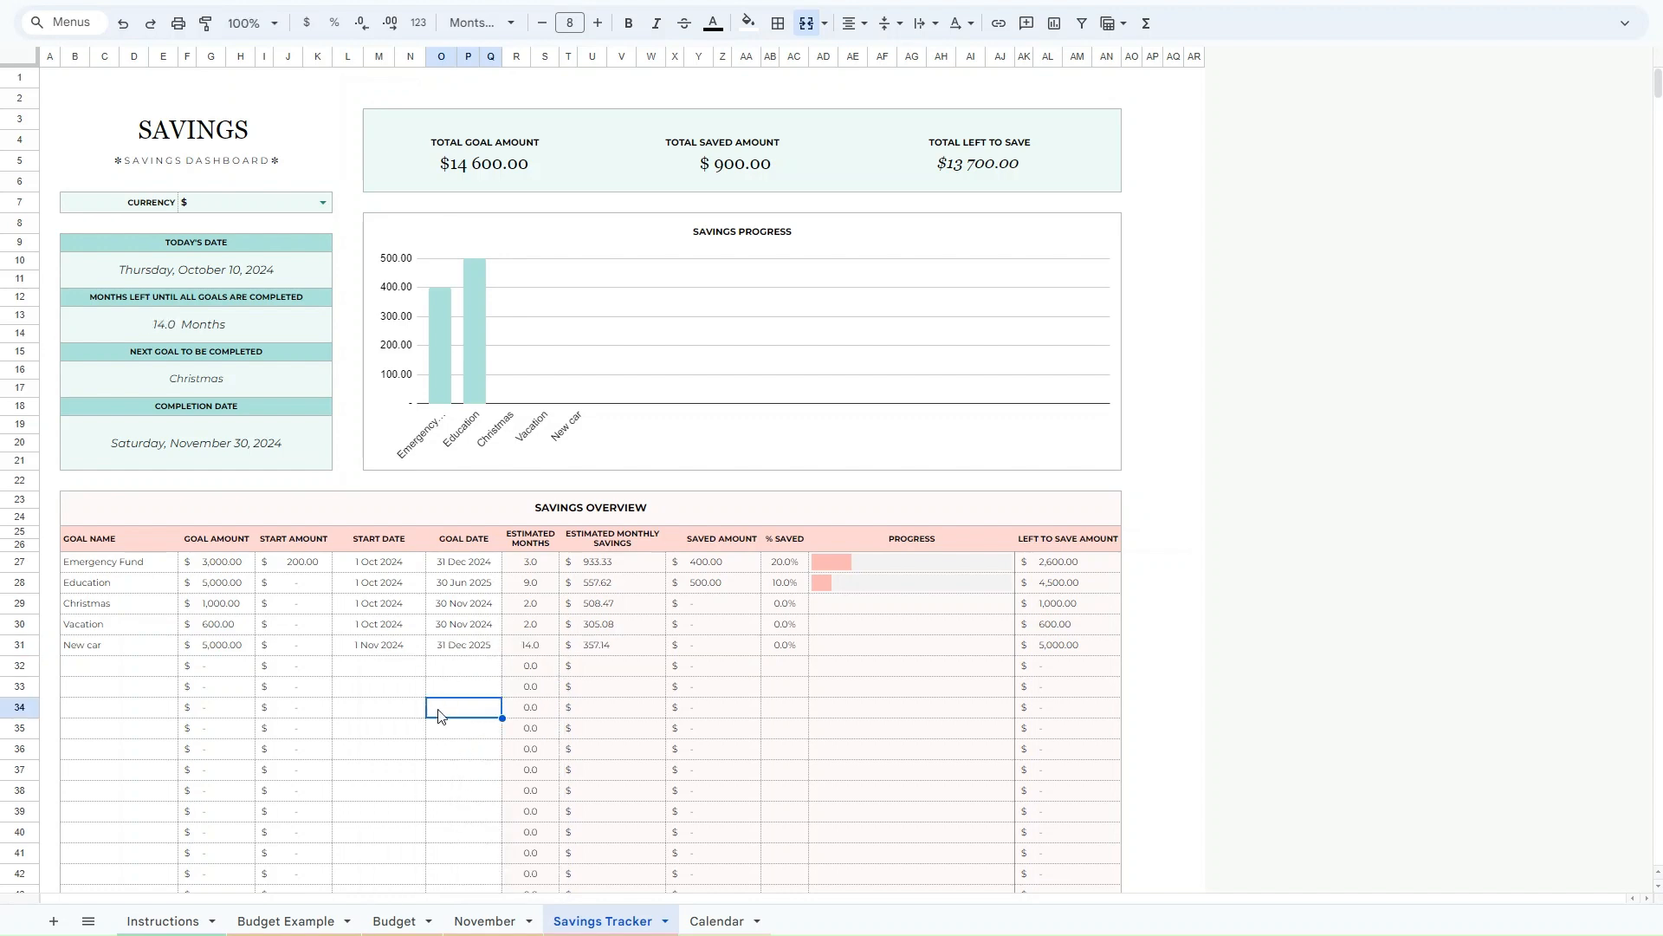
{"action": "left_click_drag", "start_coordinate": [529, 541], "coordinate": [1080, 673]}
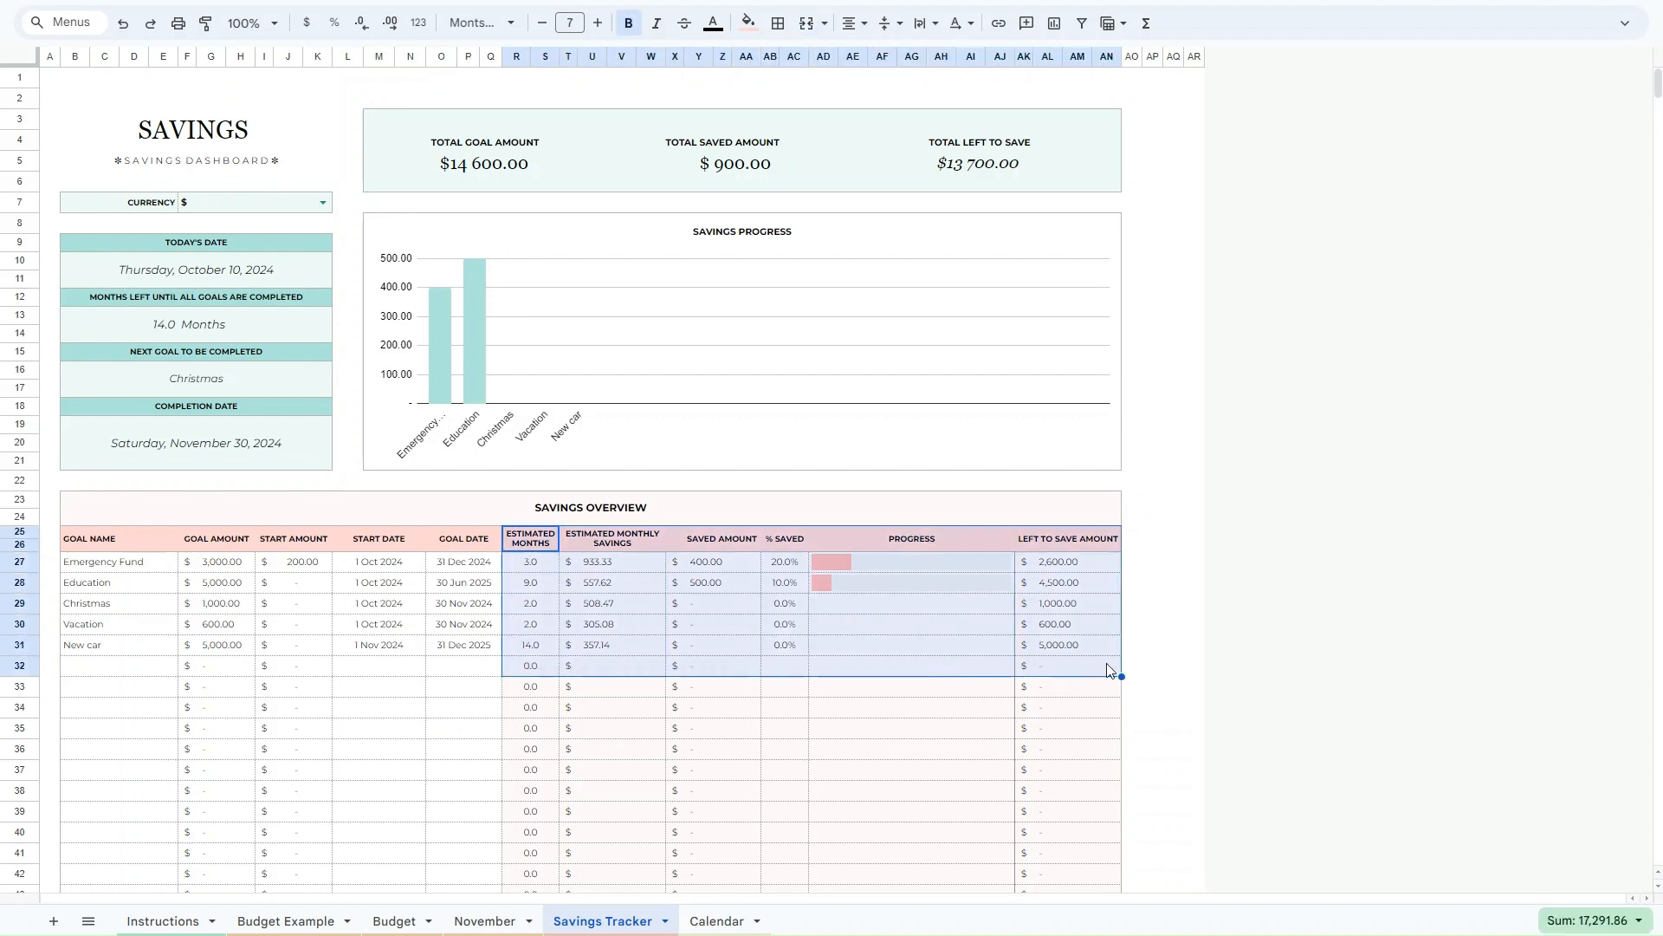
Go through the estimated monthly savings of the goals from Education down to New car.
{"action": "left_click", "coordinate": [1145, 653]}
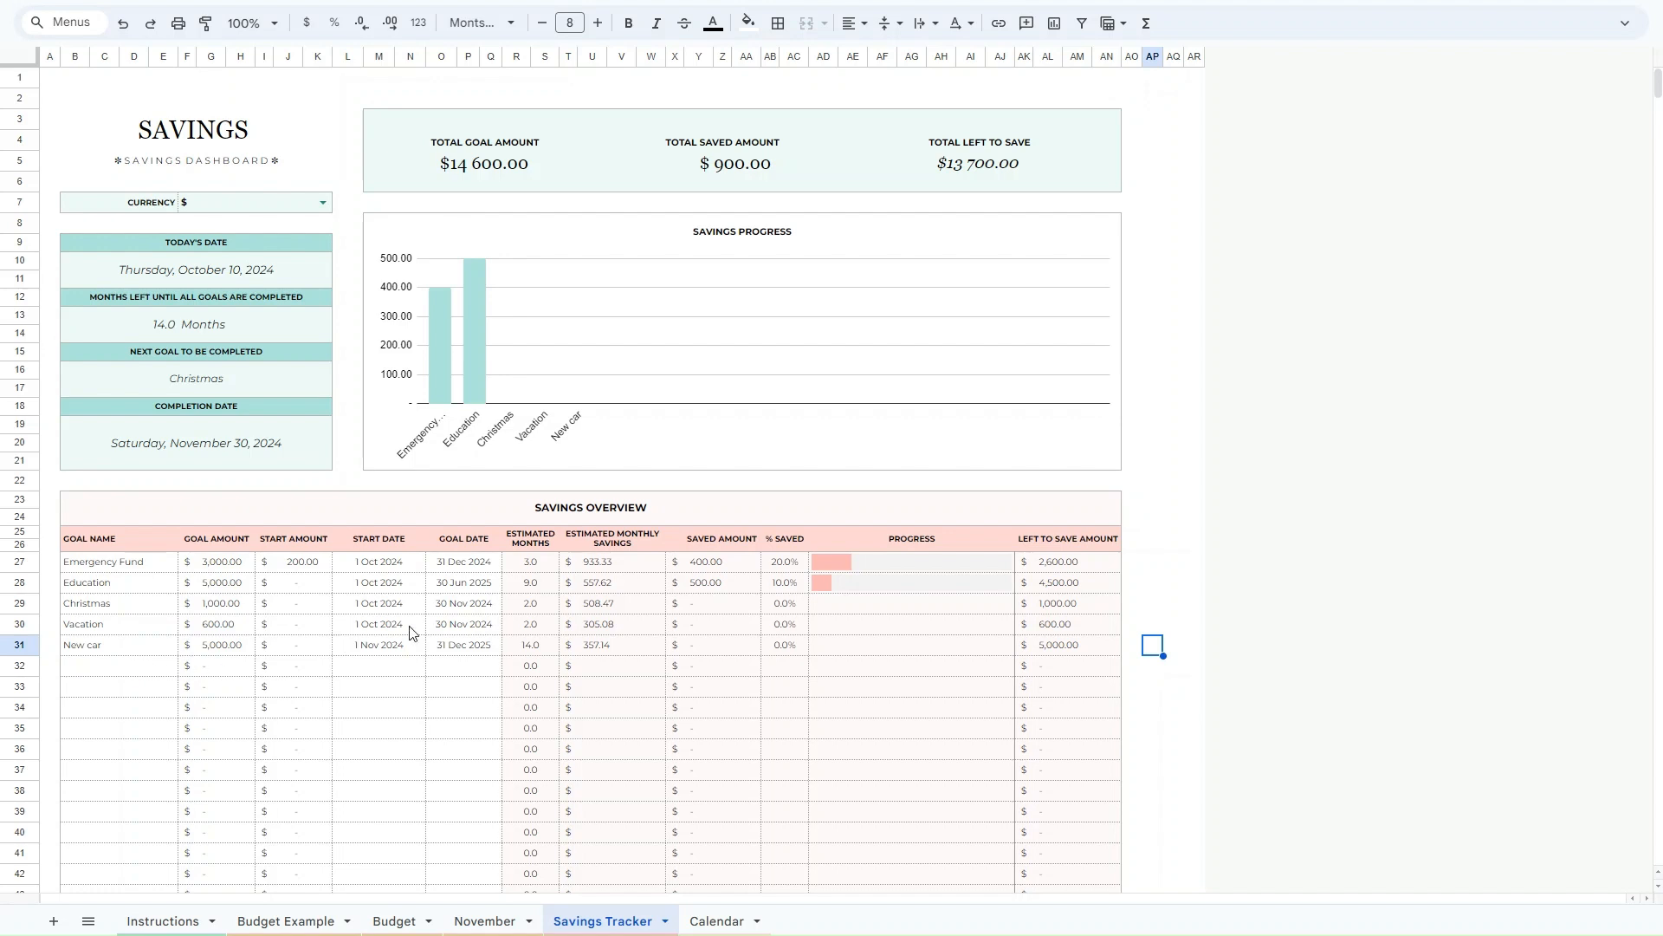
{"action": "left_click", "coordinate": [602, 582]}
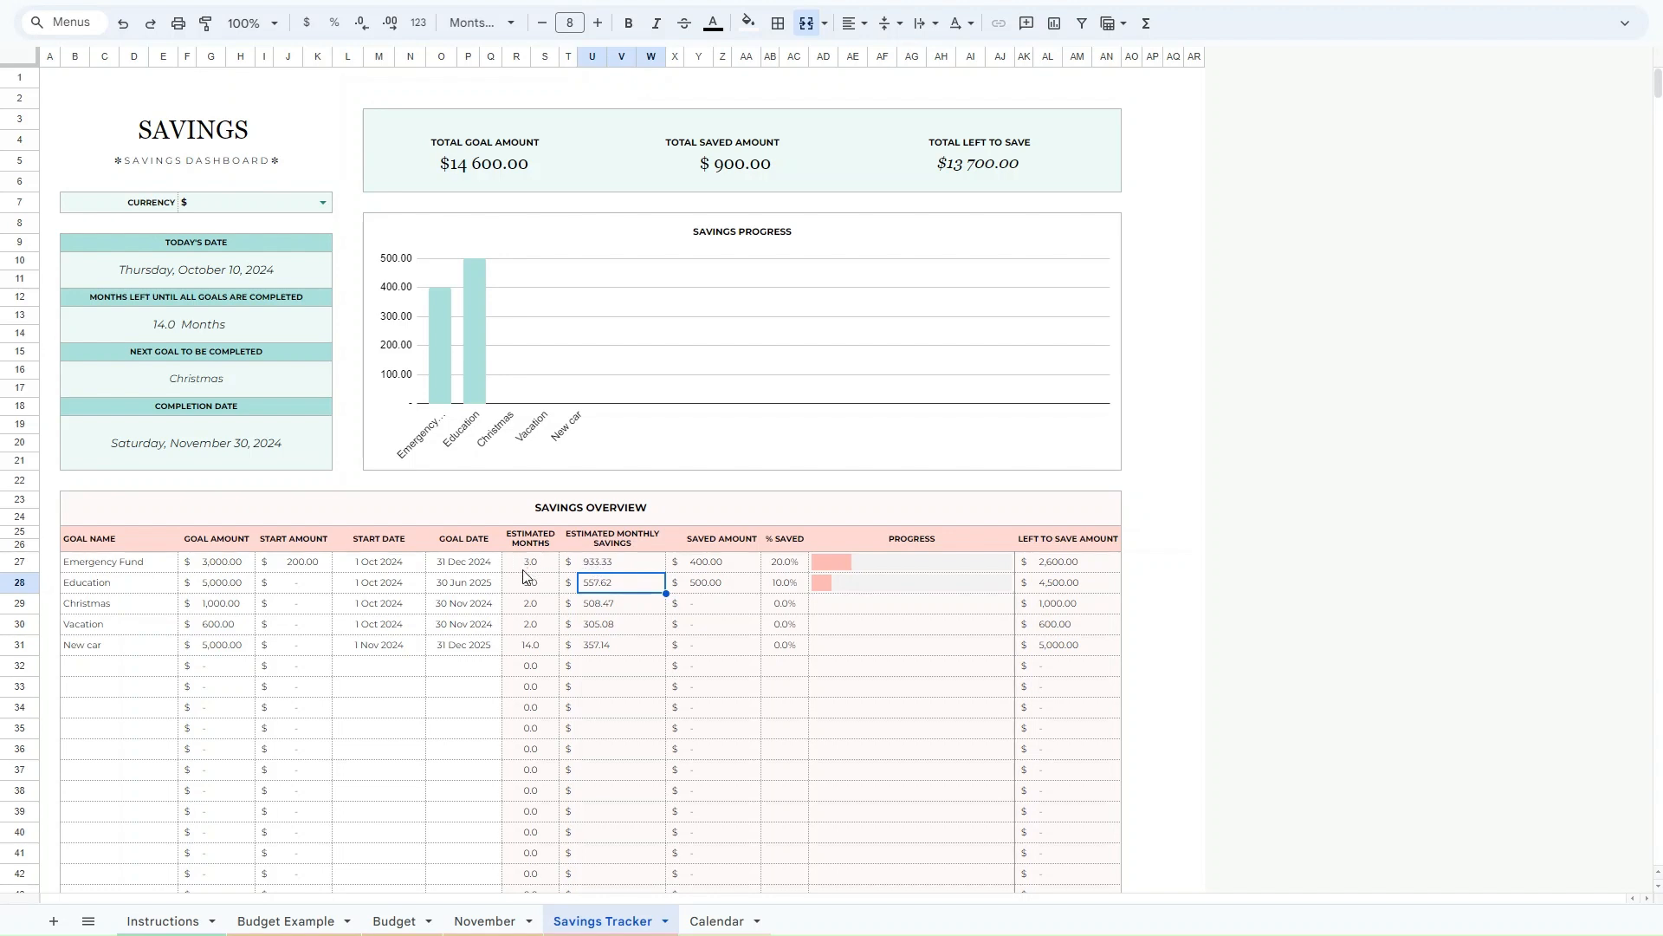
{"action": "key", "text": "Down"}
{"action": "key", "text": "Down"}
{"action": "key", "text": "Down"}
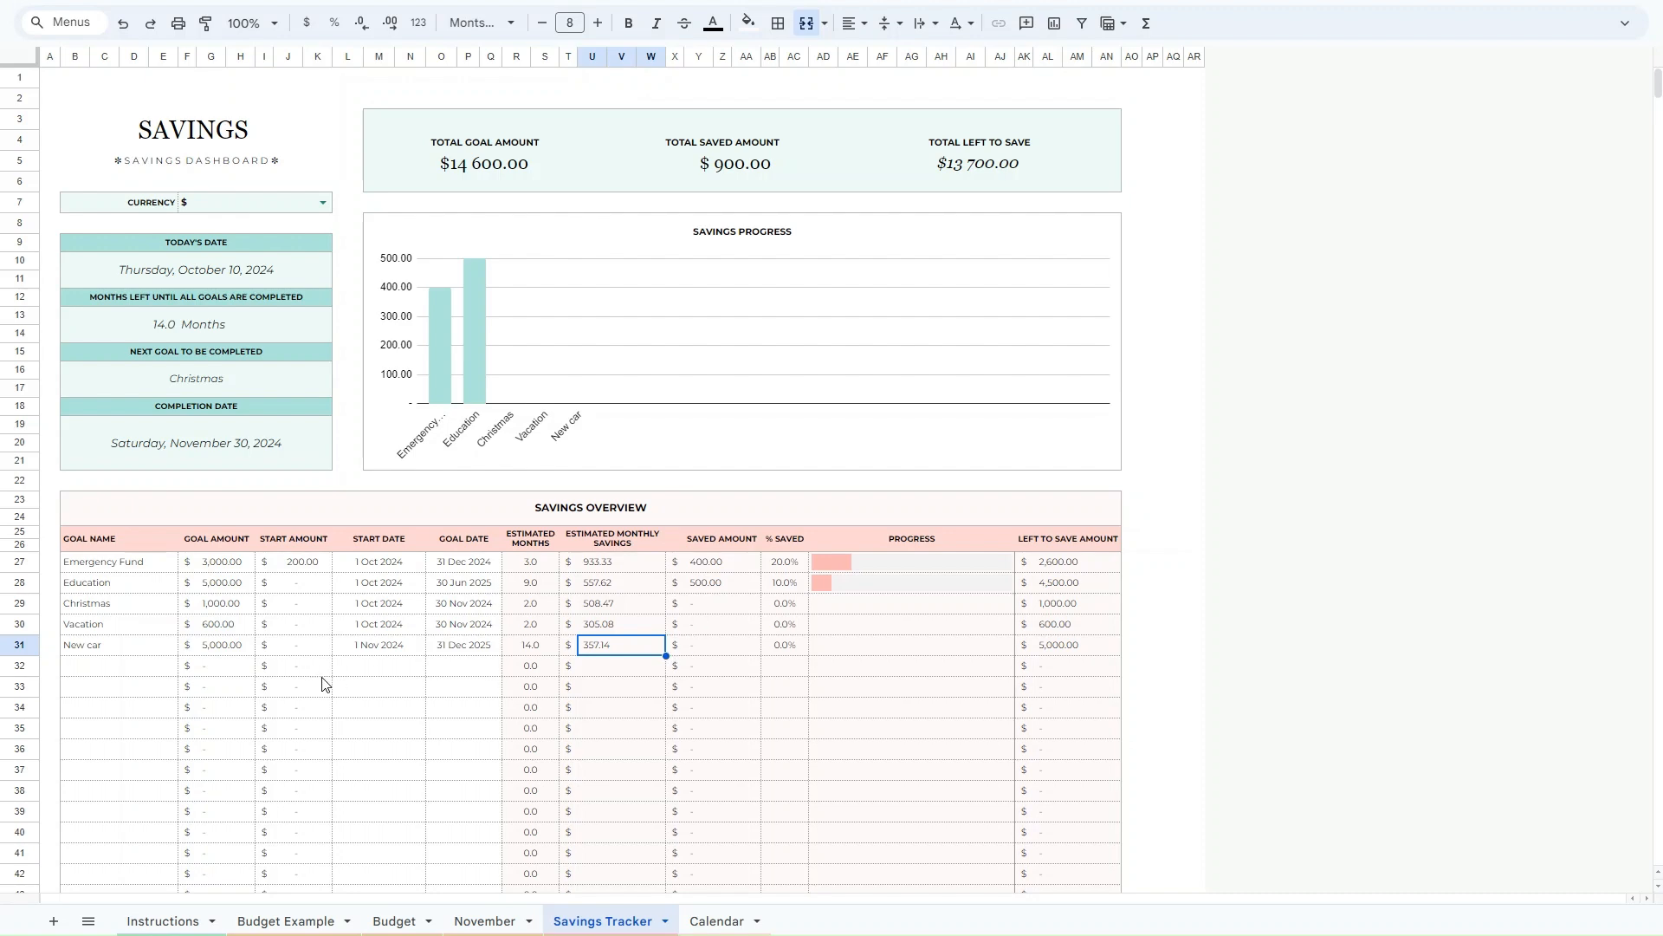
Review the goals' start dates in the Savings Overview against the dates in the Transactions Tracker below.
{"action": "scroll", "coordinate": [322, 685], "scroll_direction": "down", "scroll_amount": 2}
{"action": "scroll", "coordinate": [322, 684], "scroll_direction": "down", "scroll_amount": 2}
{"action": "scroll", "coordinate": [338, 606], "scroll_direction": "up", "scroll_amount": 1}
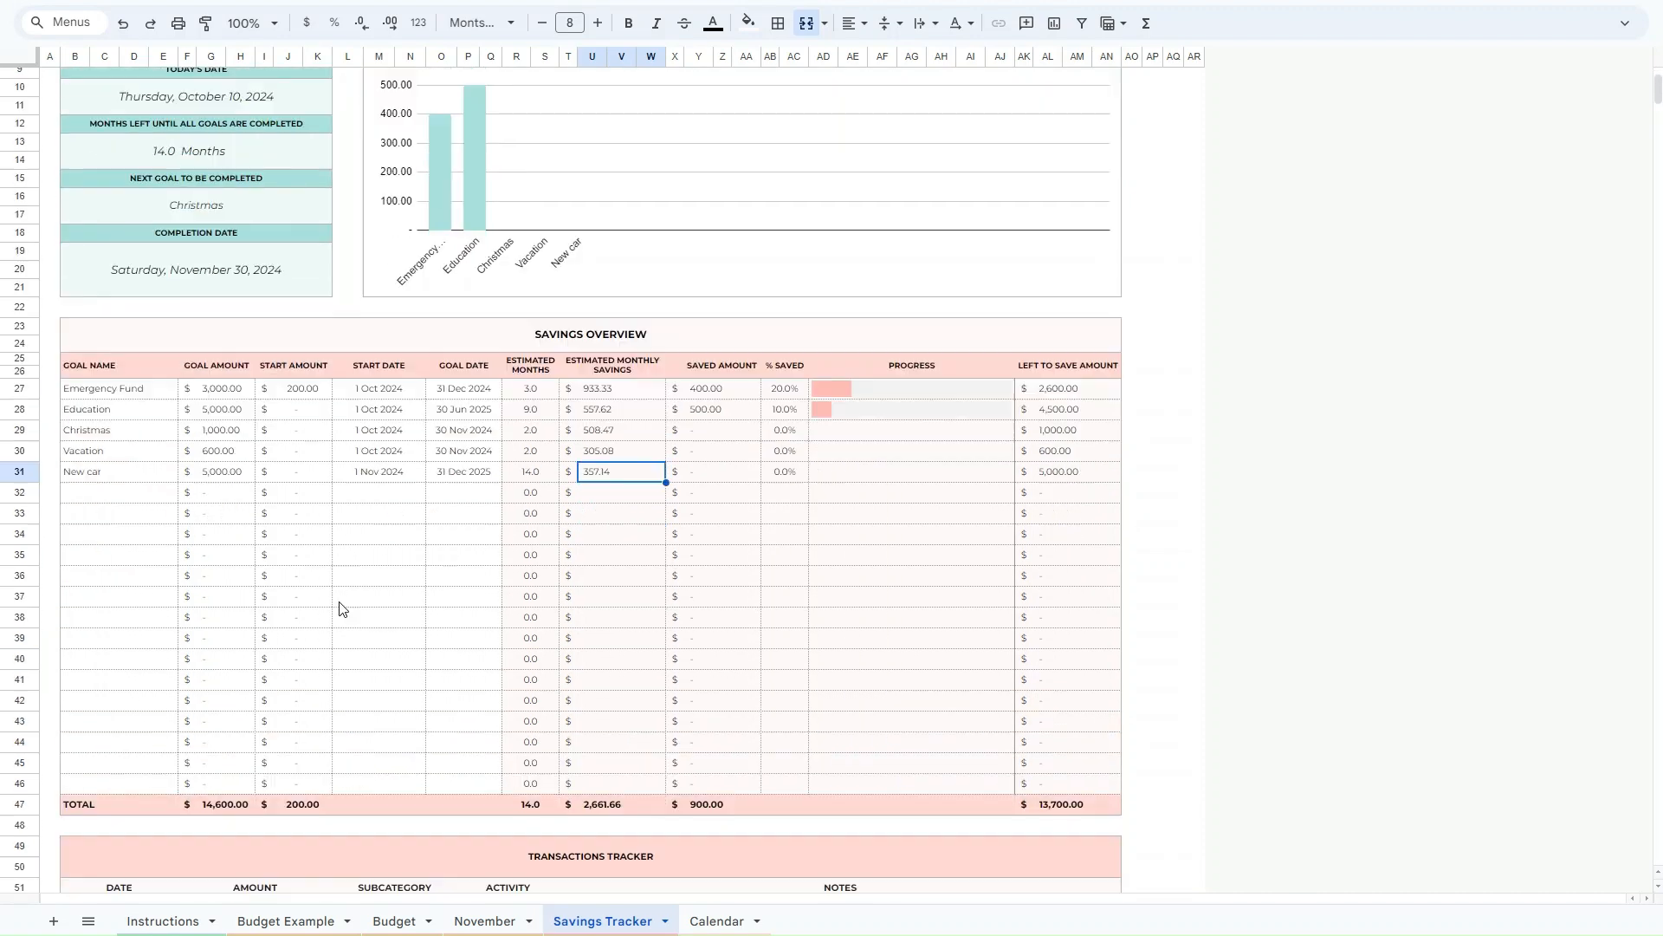
{"action": "scroll", "coordinate": [339, 609], "scroll_direction": "down", "scroll_amount": 1}
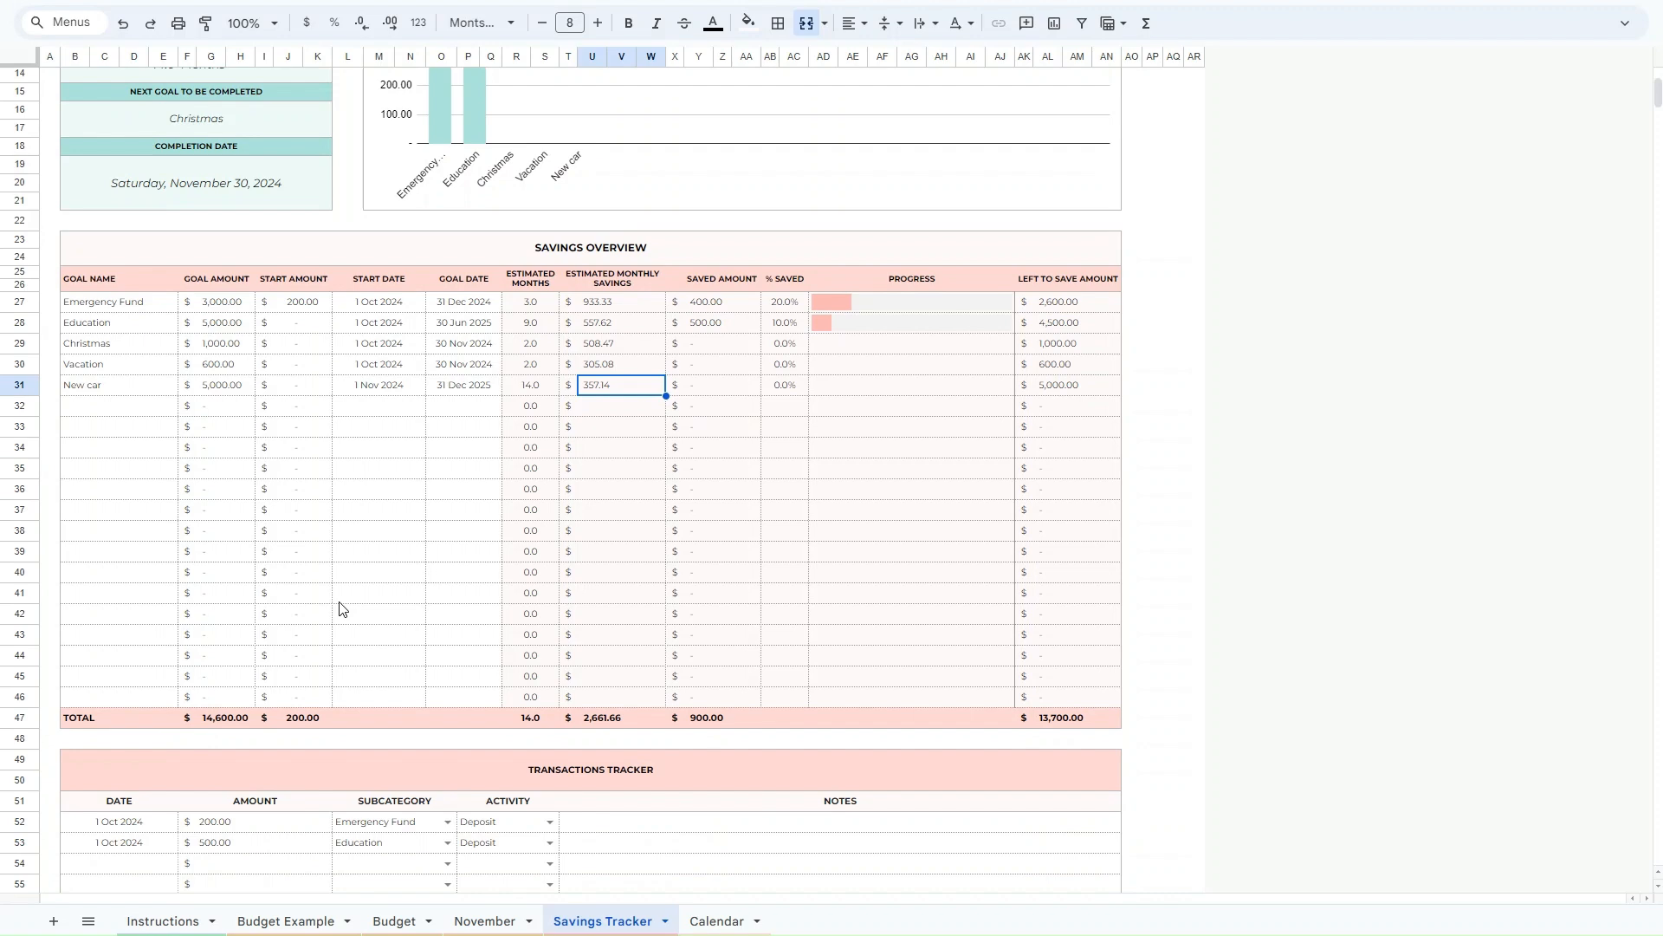
{"action": "scroll", "coordinate": [339, 609], "scroll_direction": "down", "scroll_amount": 1}
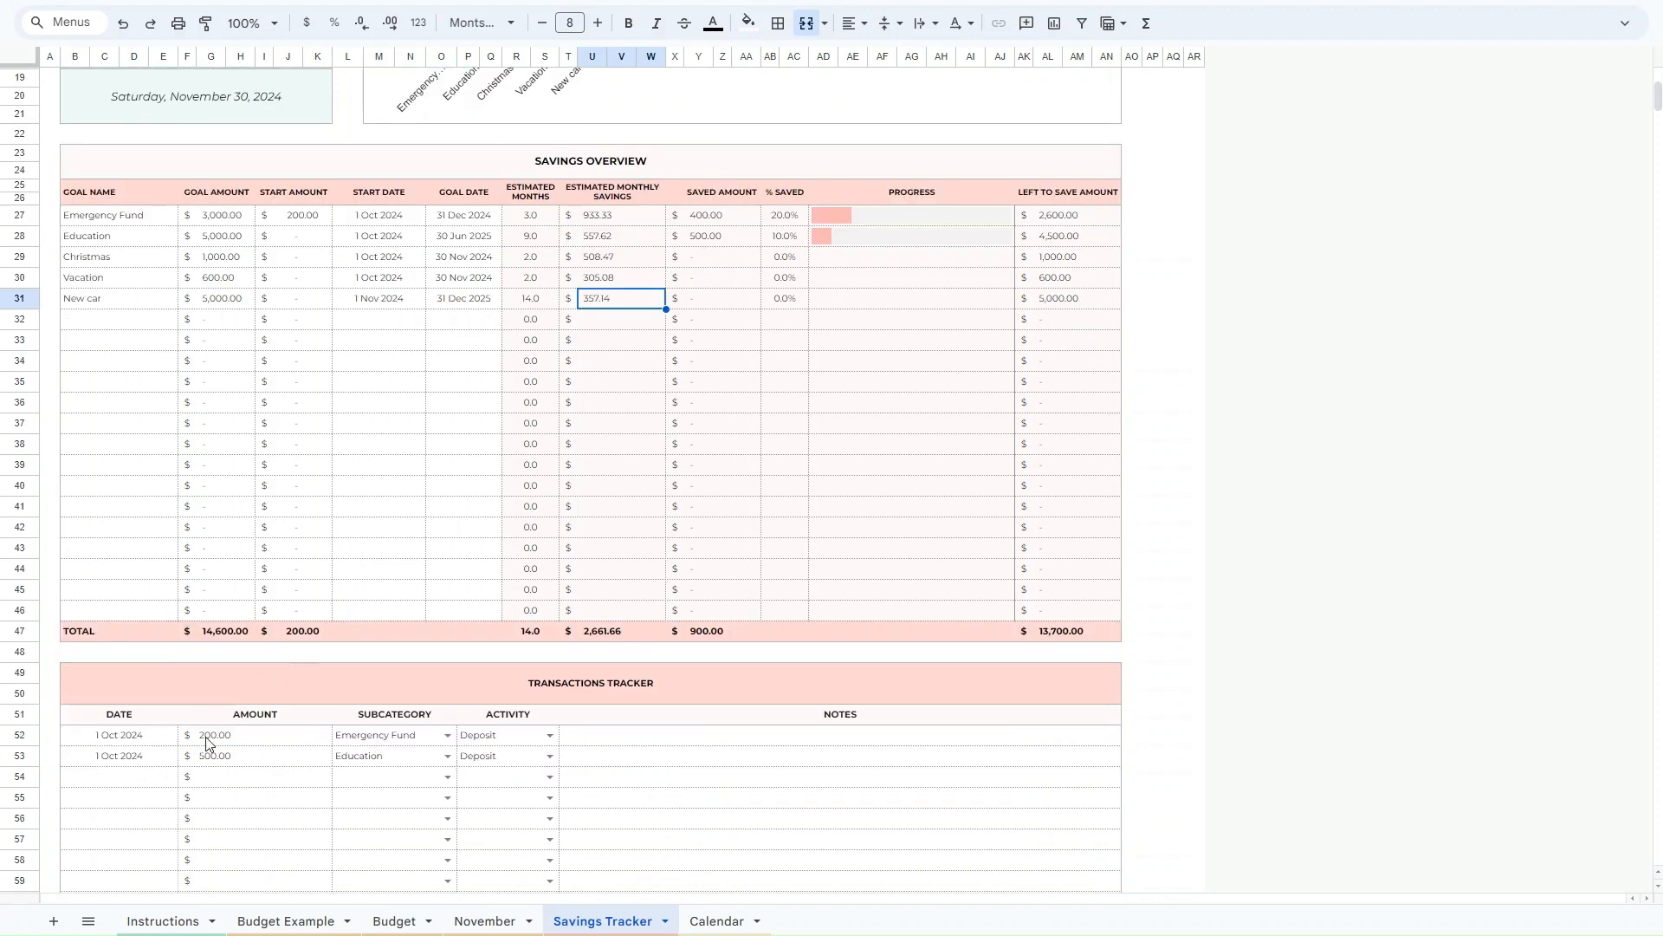
{"action": "left_click", "coordinate": [362, 300]}
{"action": "left_click", "coordinate": [372, 239]}
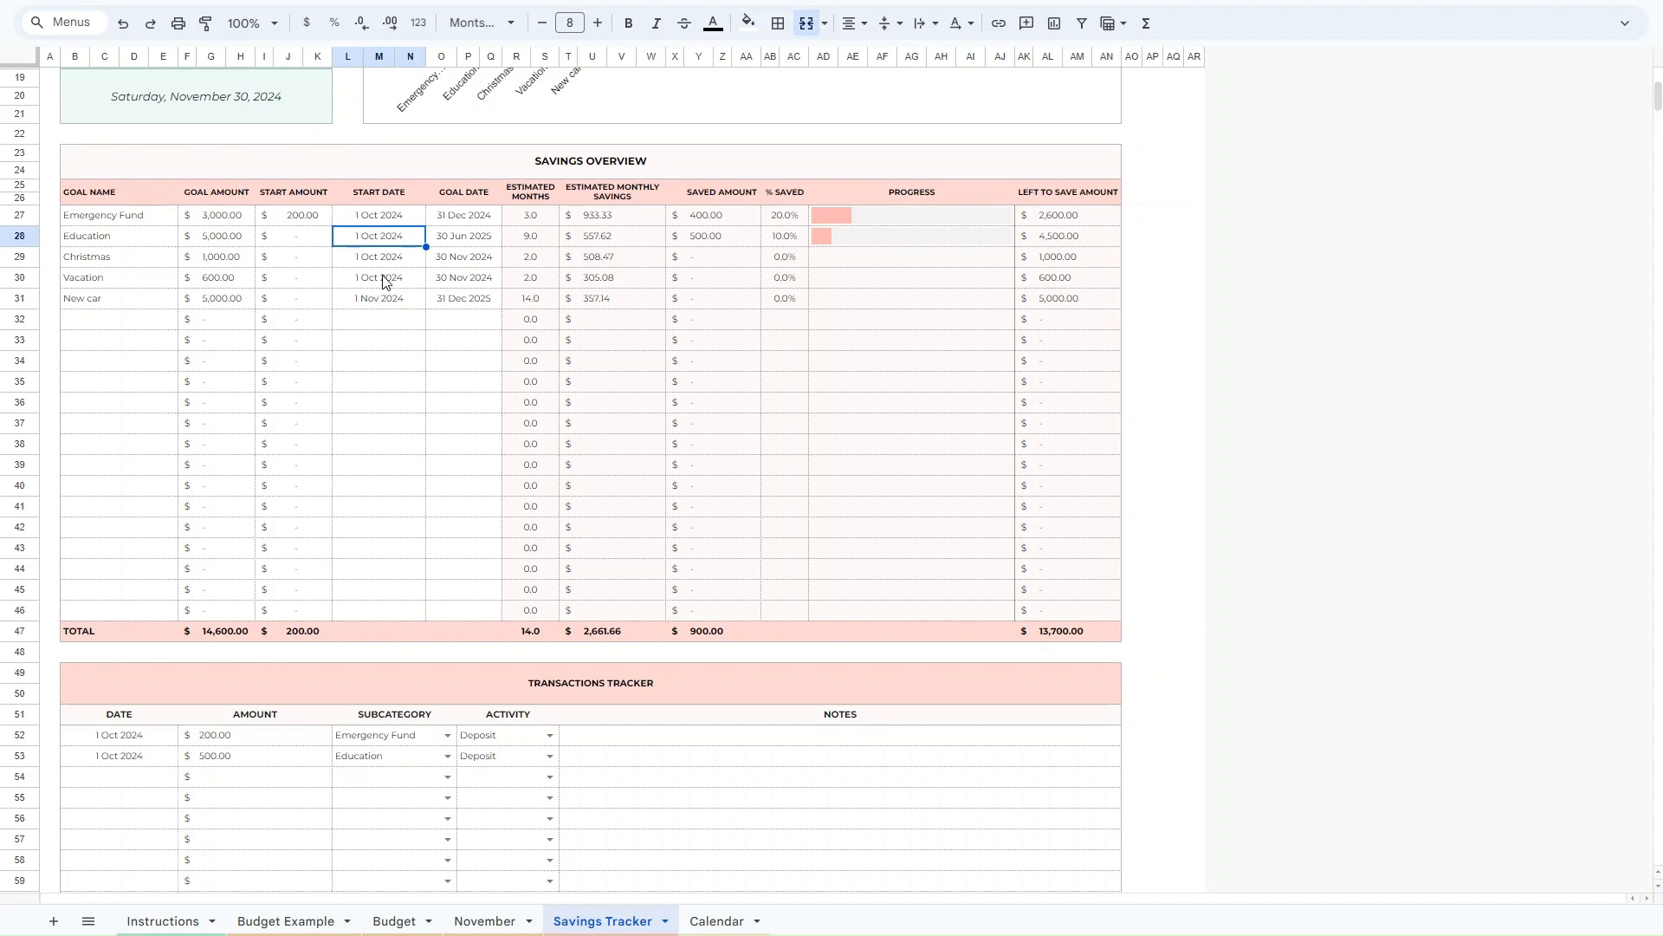
{"action": "left_click", "coordinate": [385, 282]}
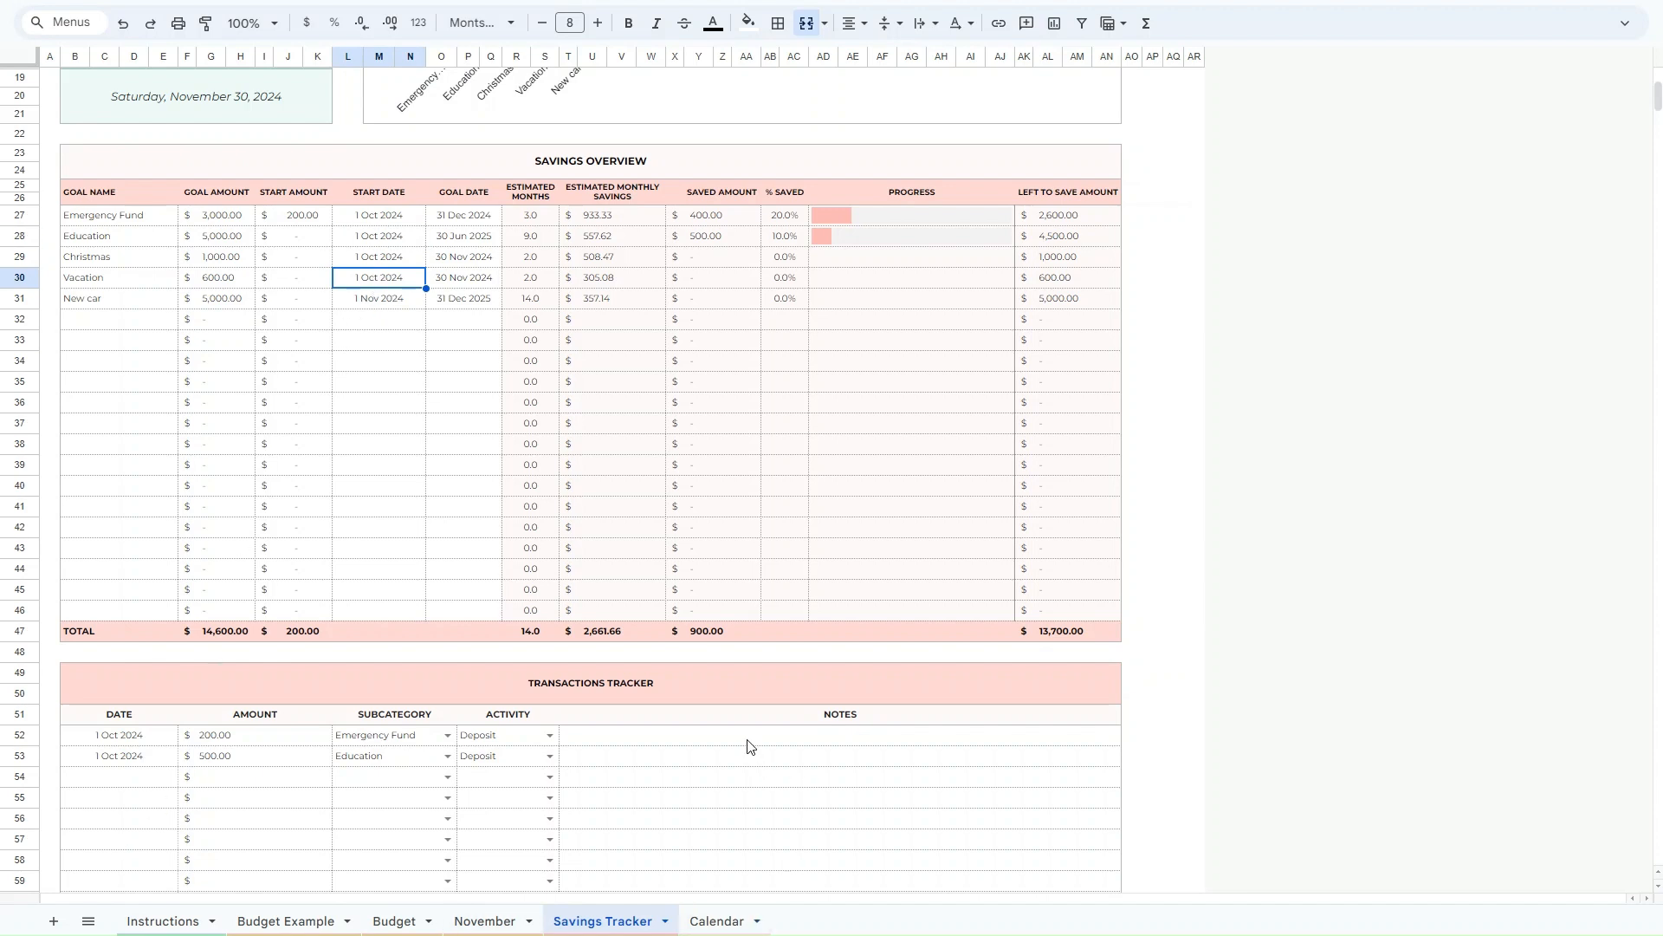
Log a Christmas deposit of 200 dated 1 Oct 2024 in the first empty row of the Transactions Tracker.
{"action": "left_click", "coordinate": [112, 778]}
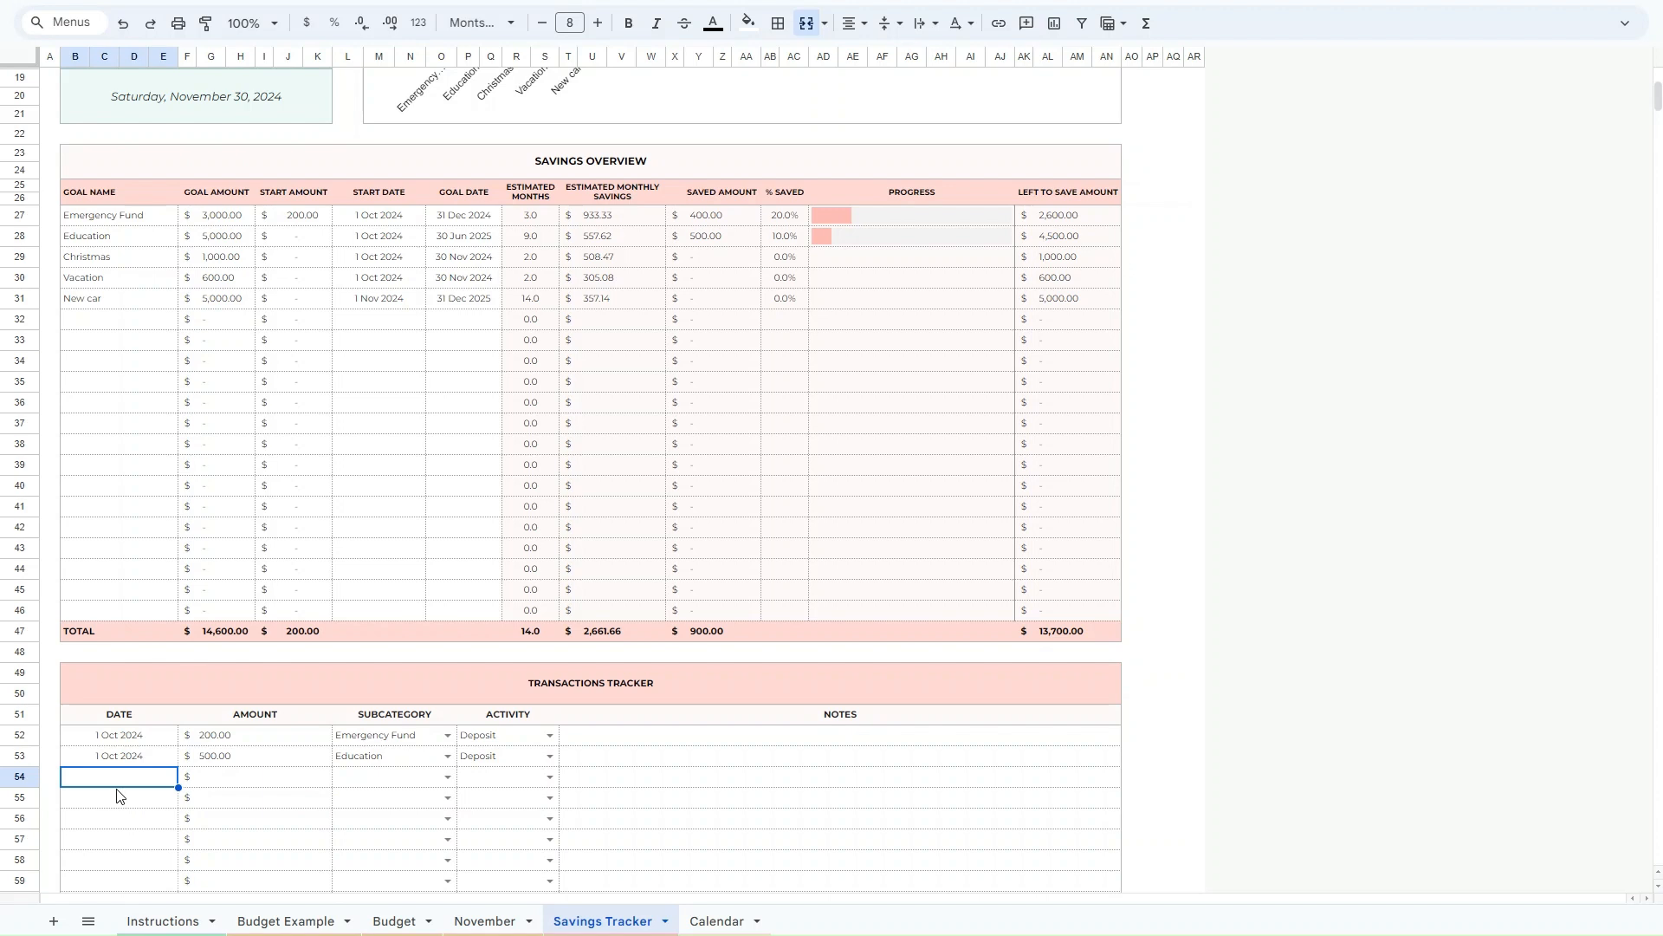
{"action": "double_click", "coordinate": [122, 778]}
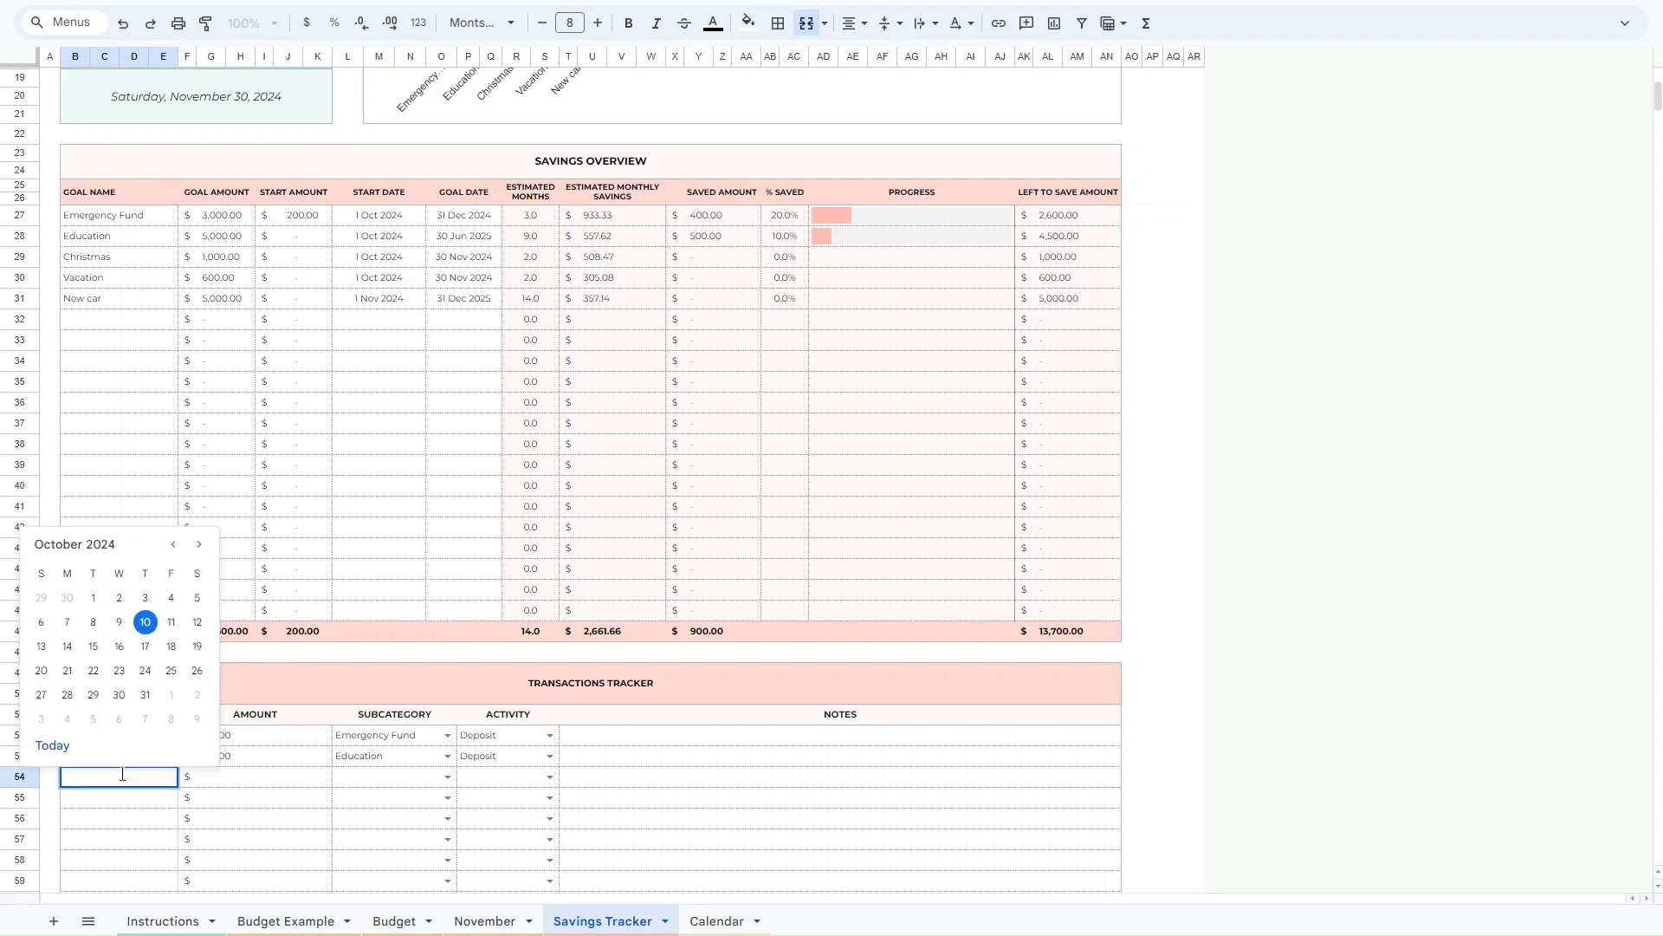
{"action": "left_click", "coordinate": [93, 598]}
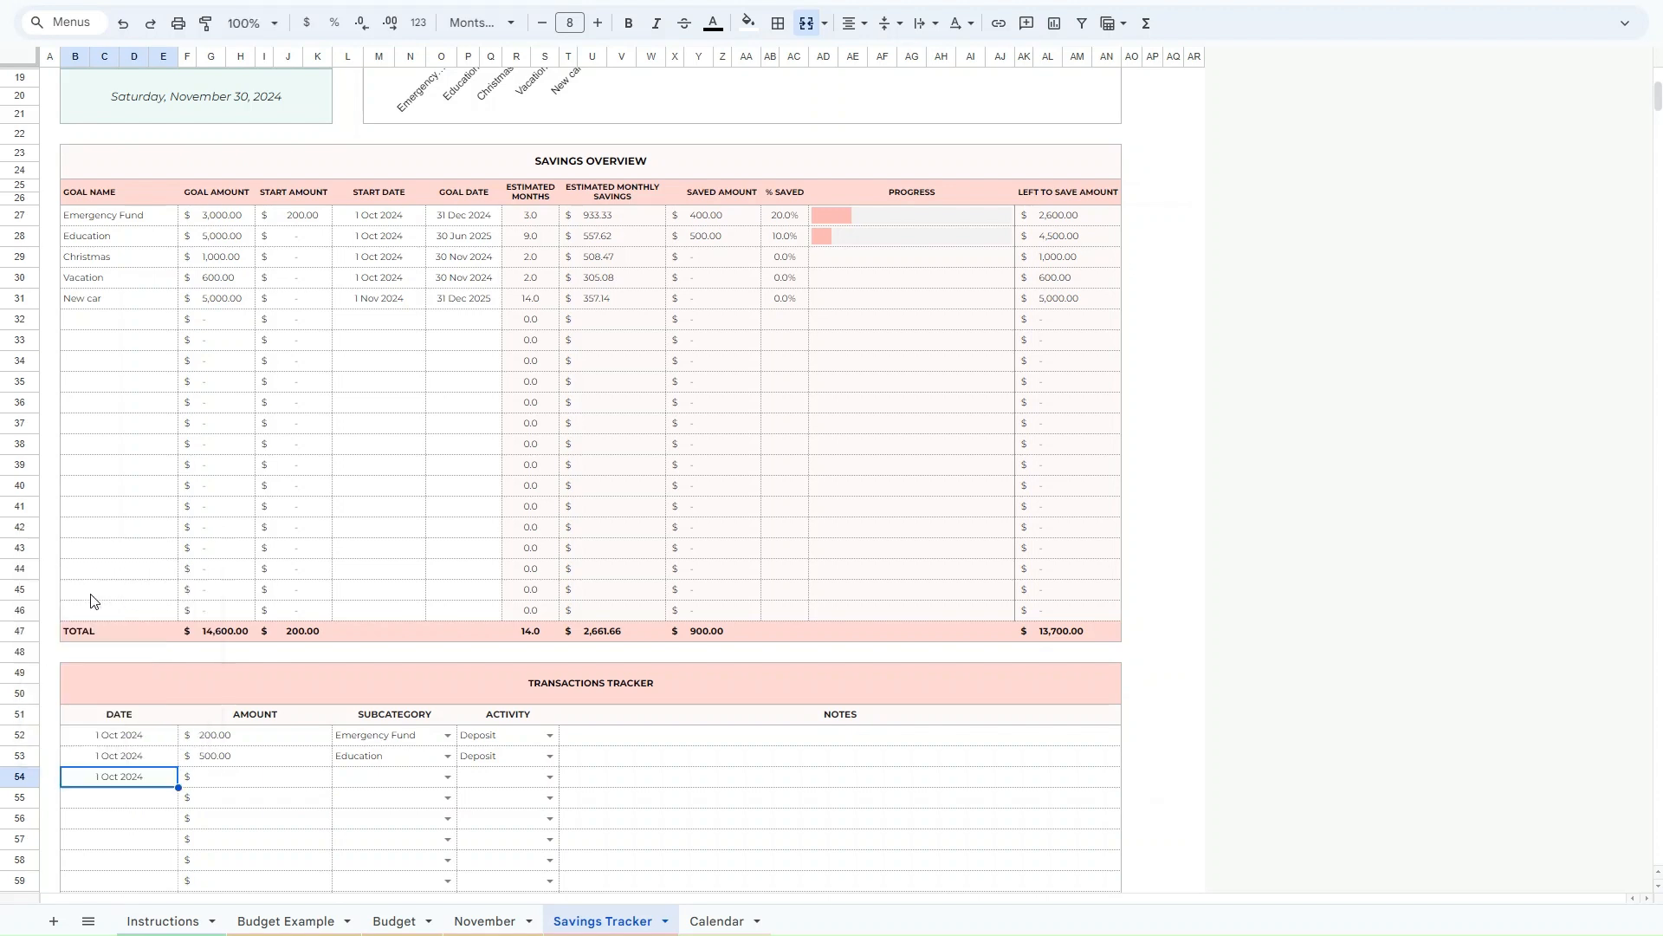
{"action": "left_click", "coordinate": [238, 777]}
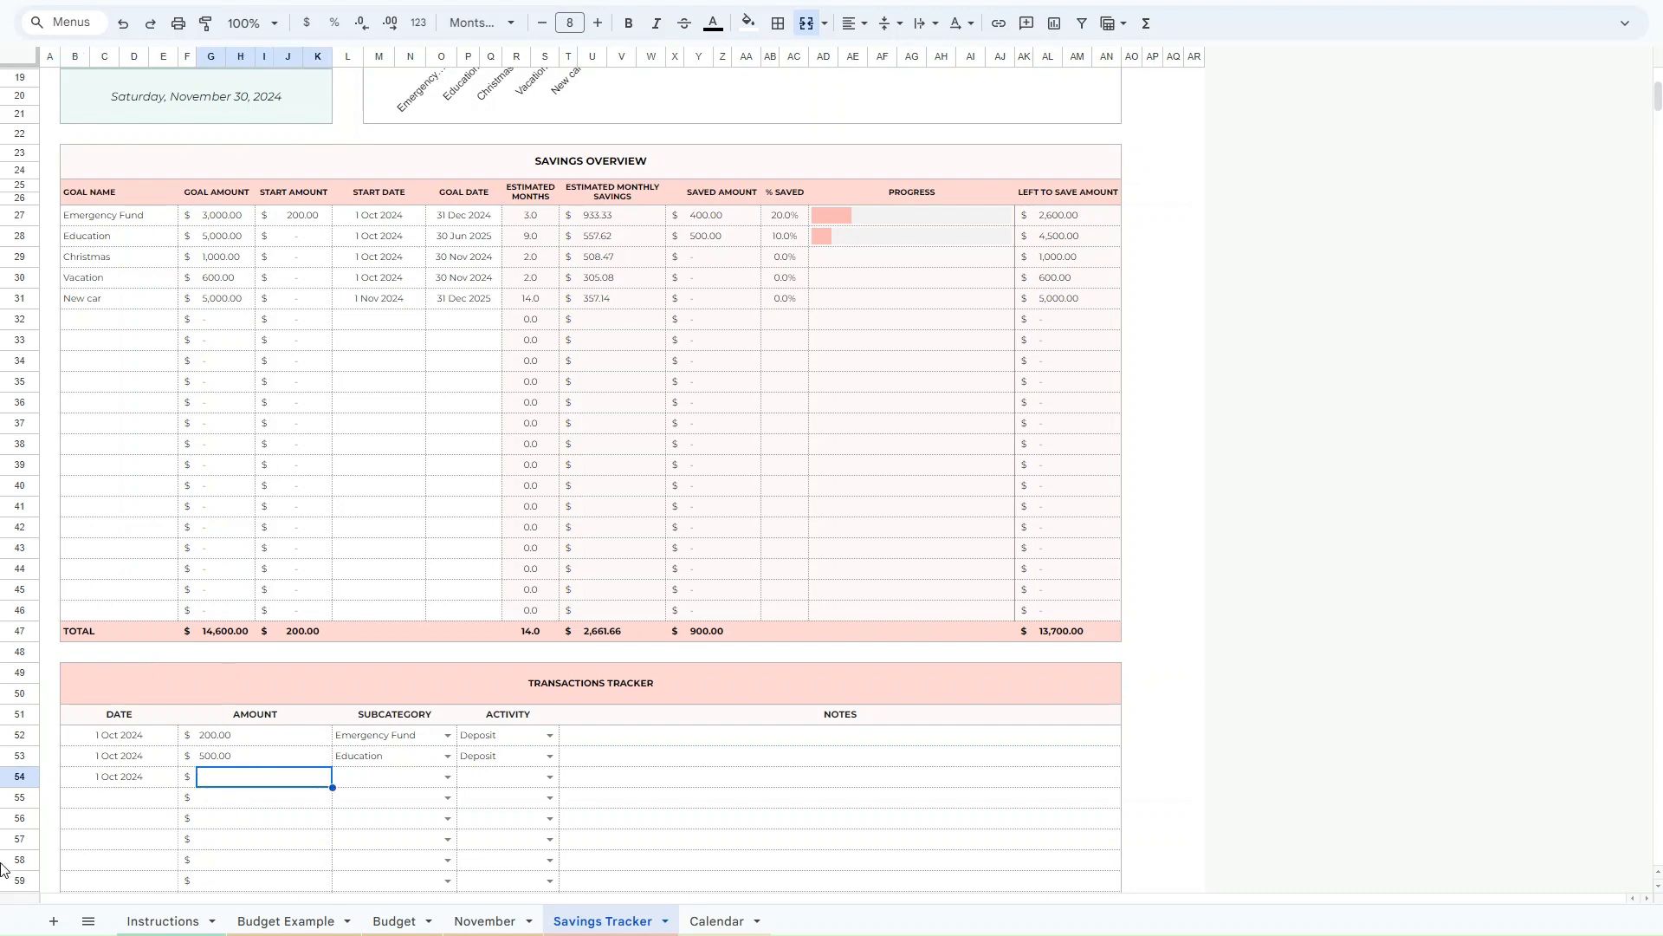
{"action": "type", "text": "200"}
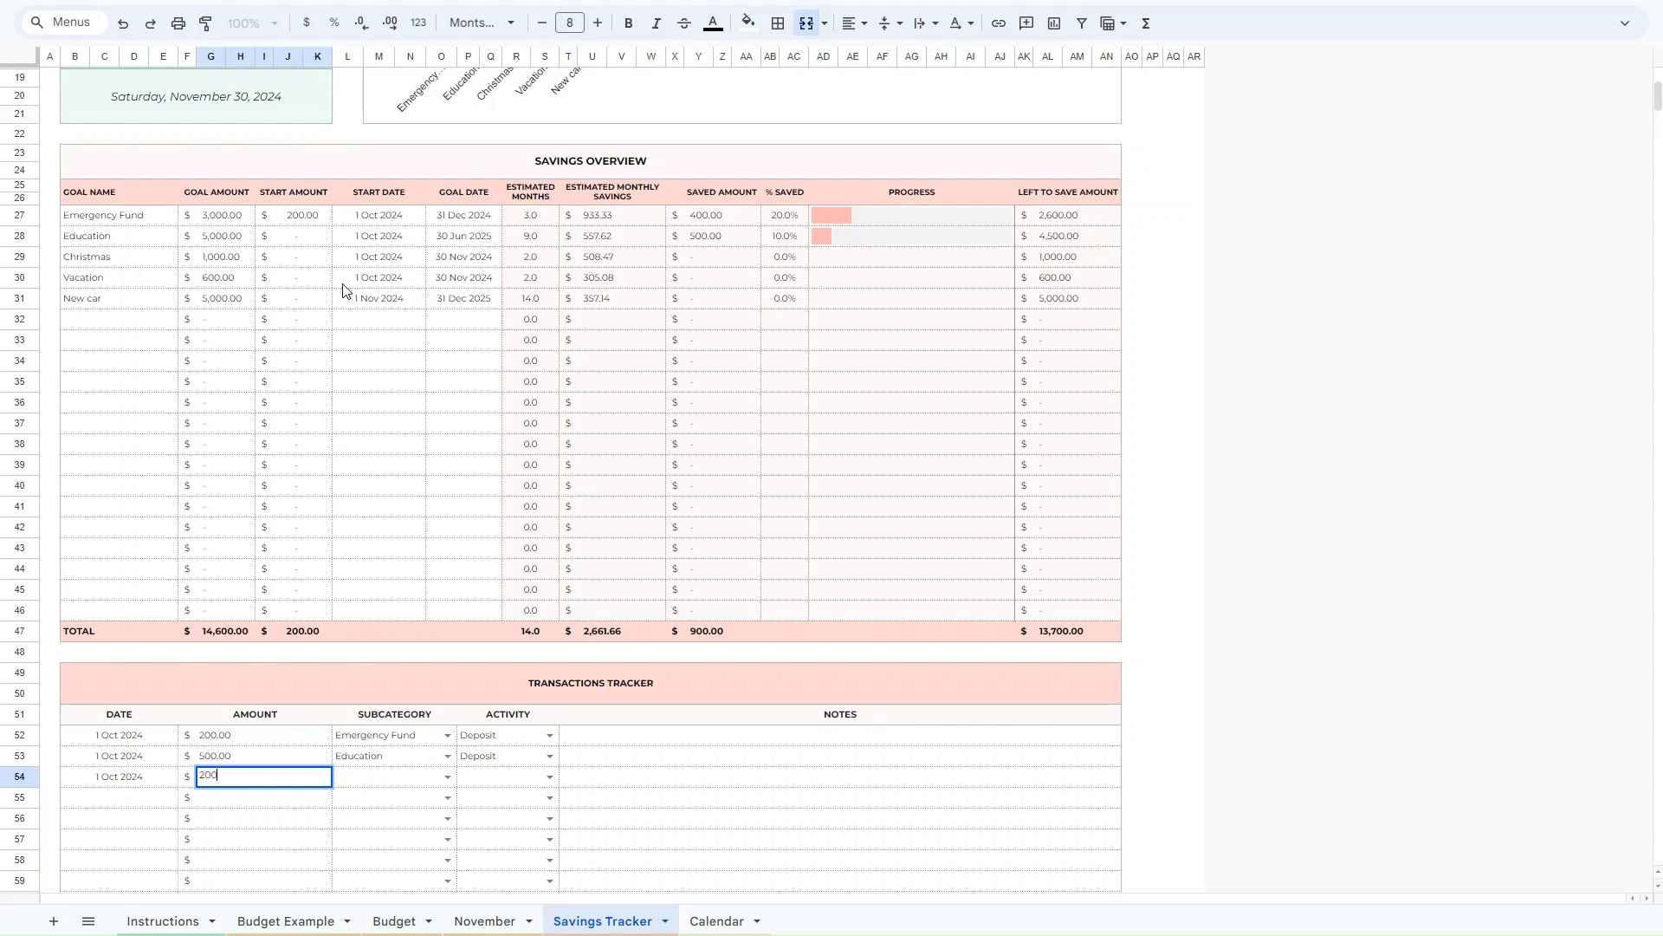
{"action": "left_click", "coordinate": [448, 777]}
{"action": "left_click", "coordinate": [385, 707]}
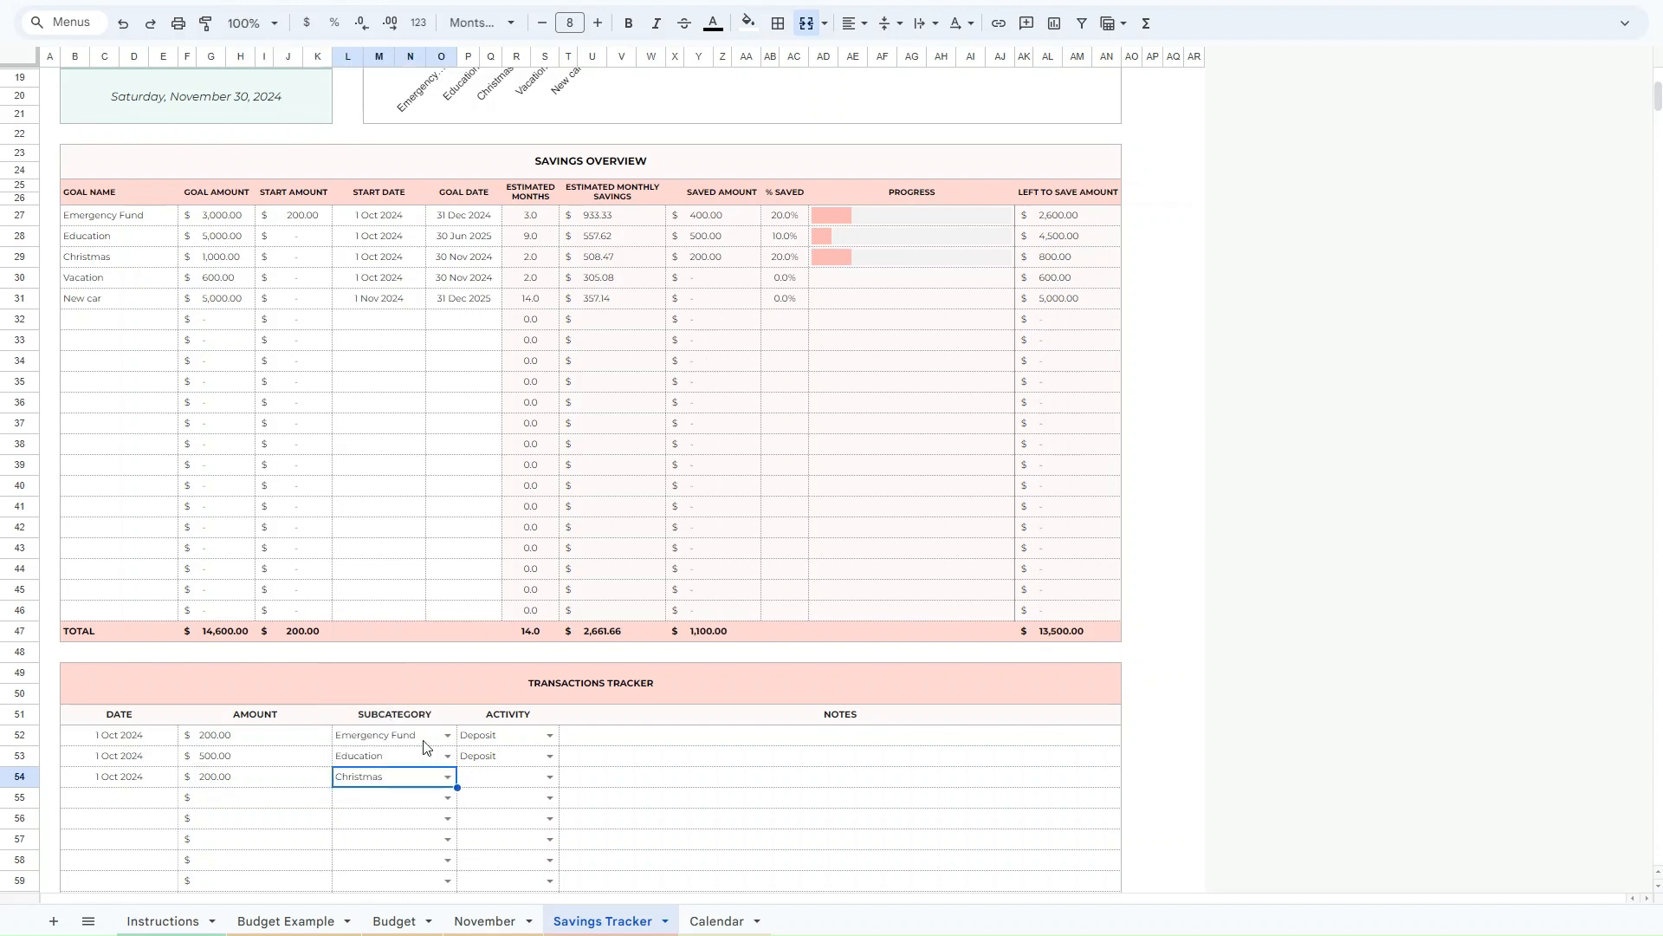
{"action": "left_click", "coordinate": [549, 778]}
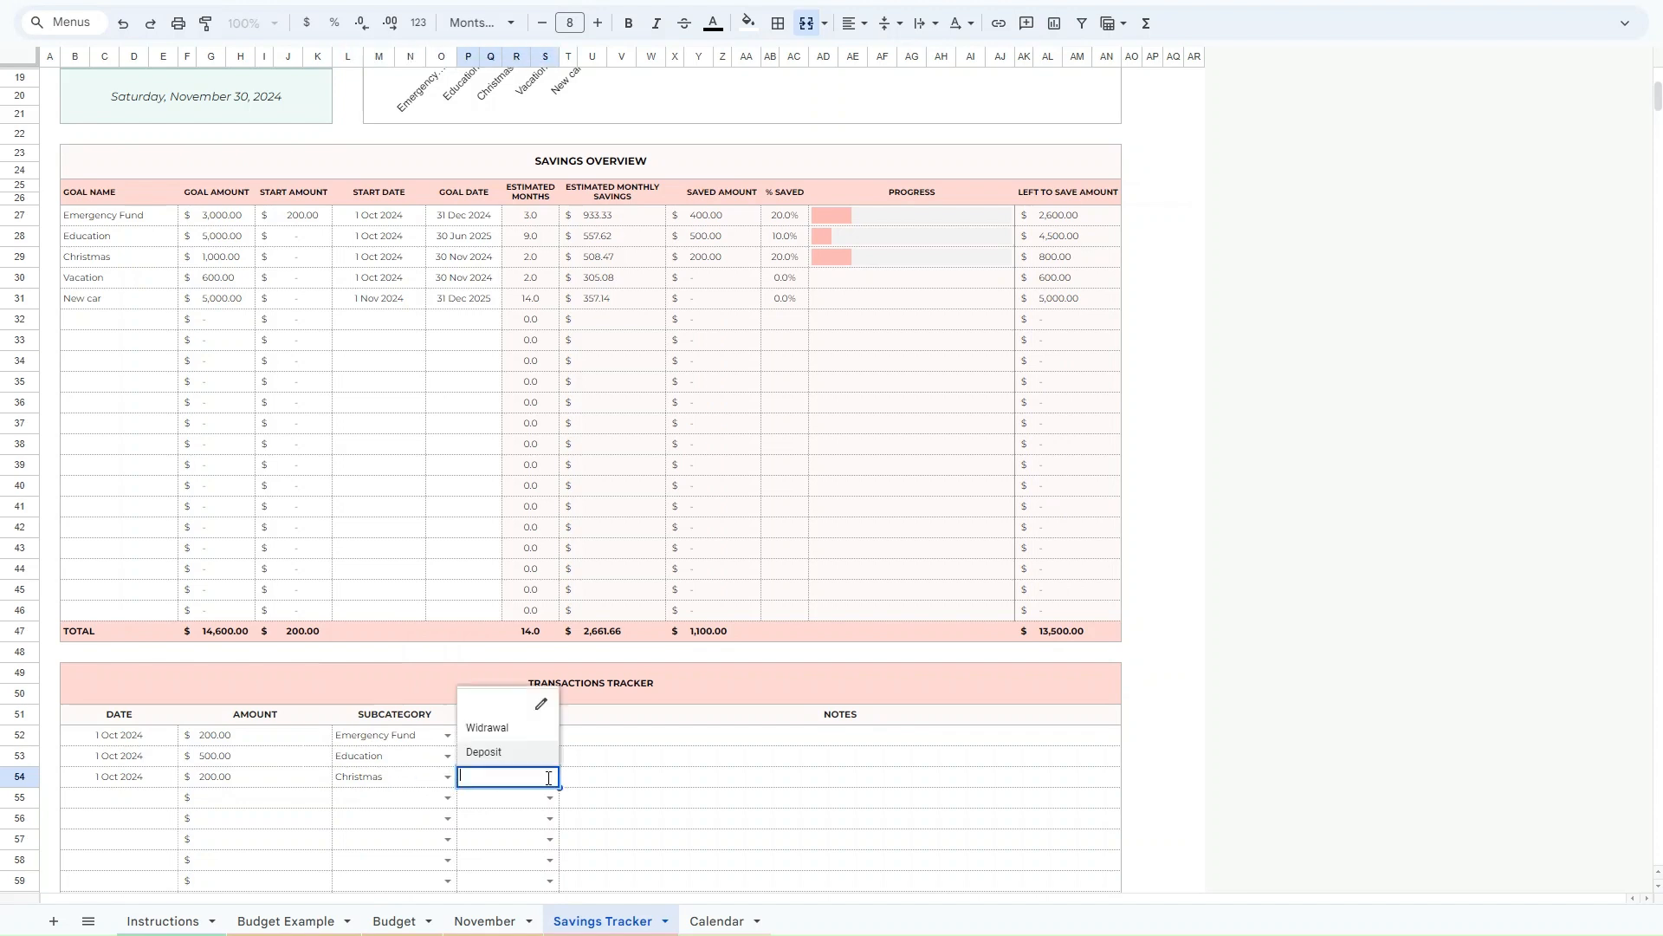
{"action": "left_click", "coordinate": [481, 751]}
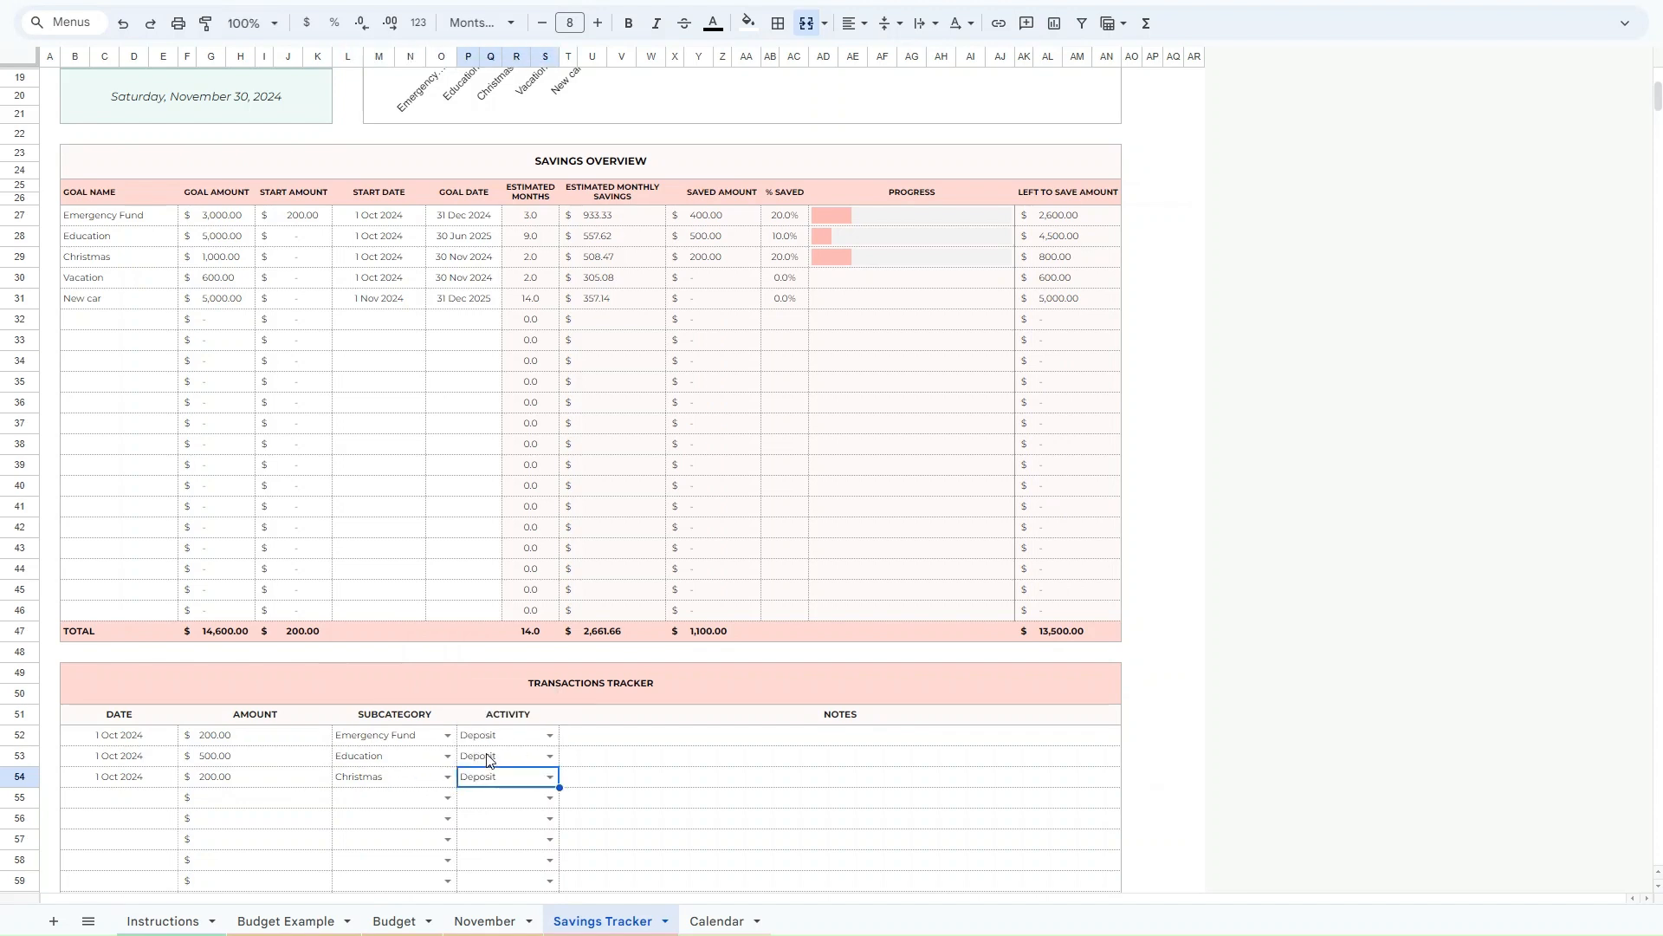
Log a Vacation deposit of 500 dated 5 Oct 2024 in the Transactions Tracker, with the note "For Holidays".
{"action": "double_click", "coordinate": [109, 795]}
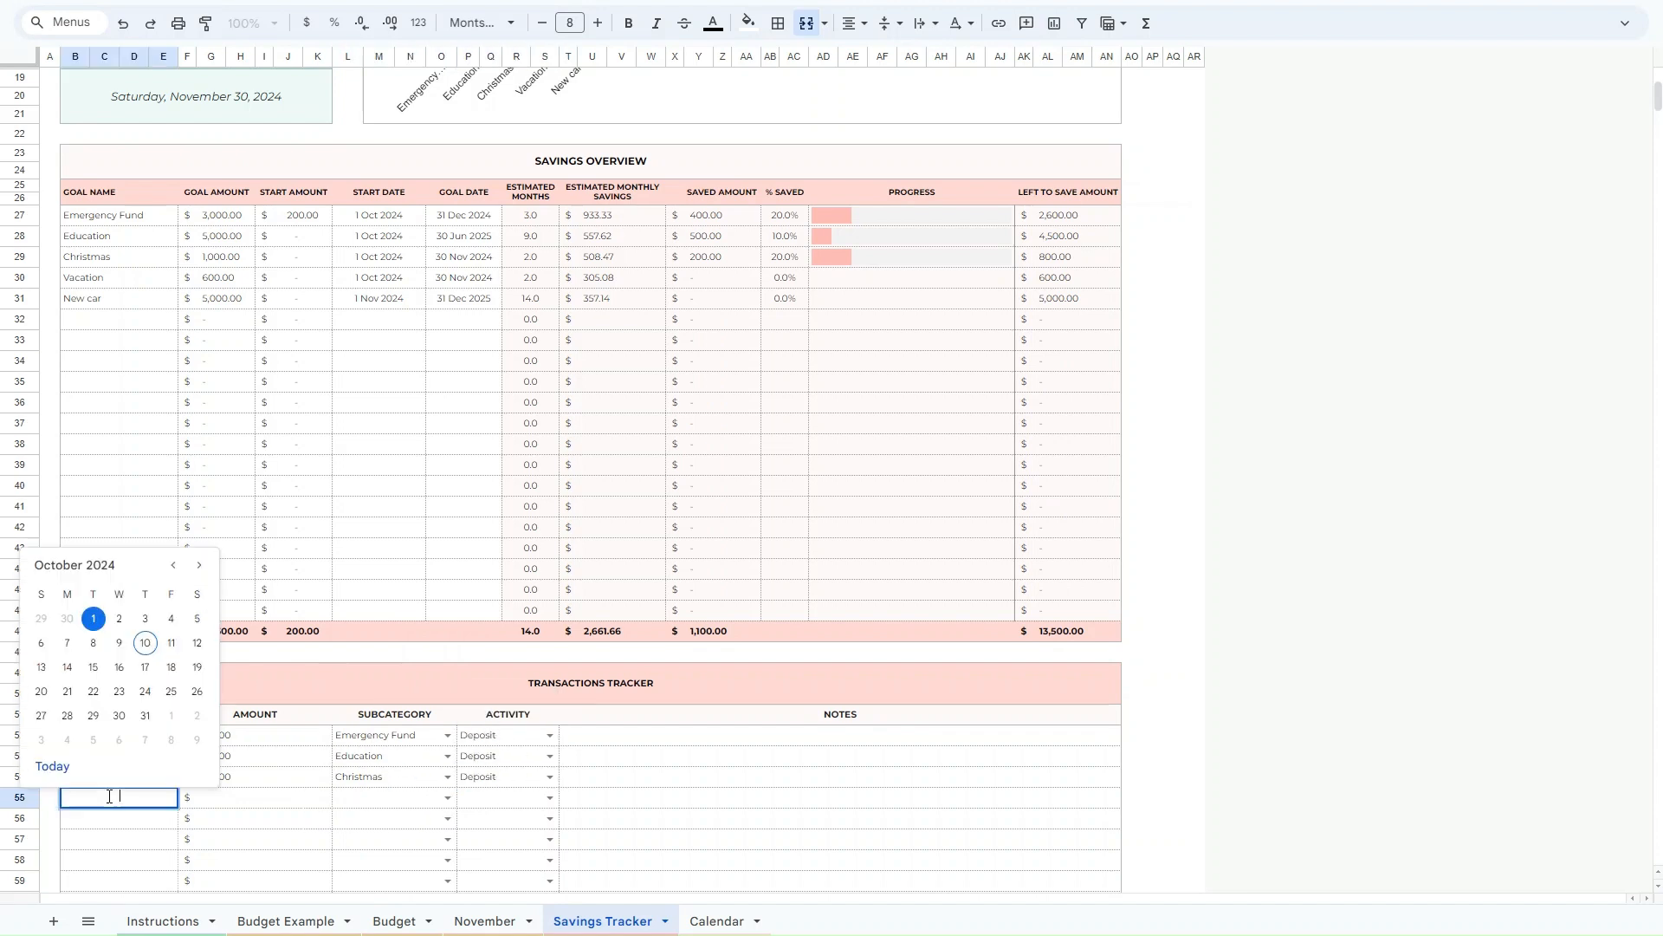
{"action": "left_click", "coordinate": [197, 618]}
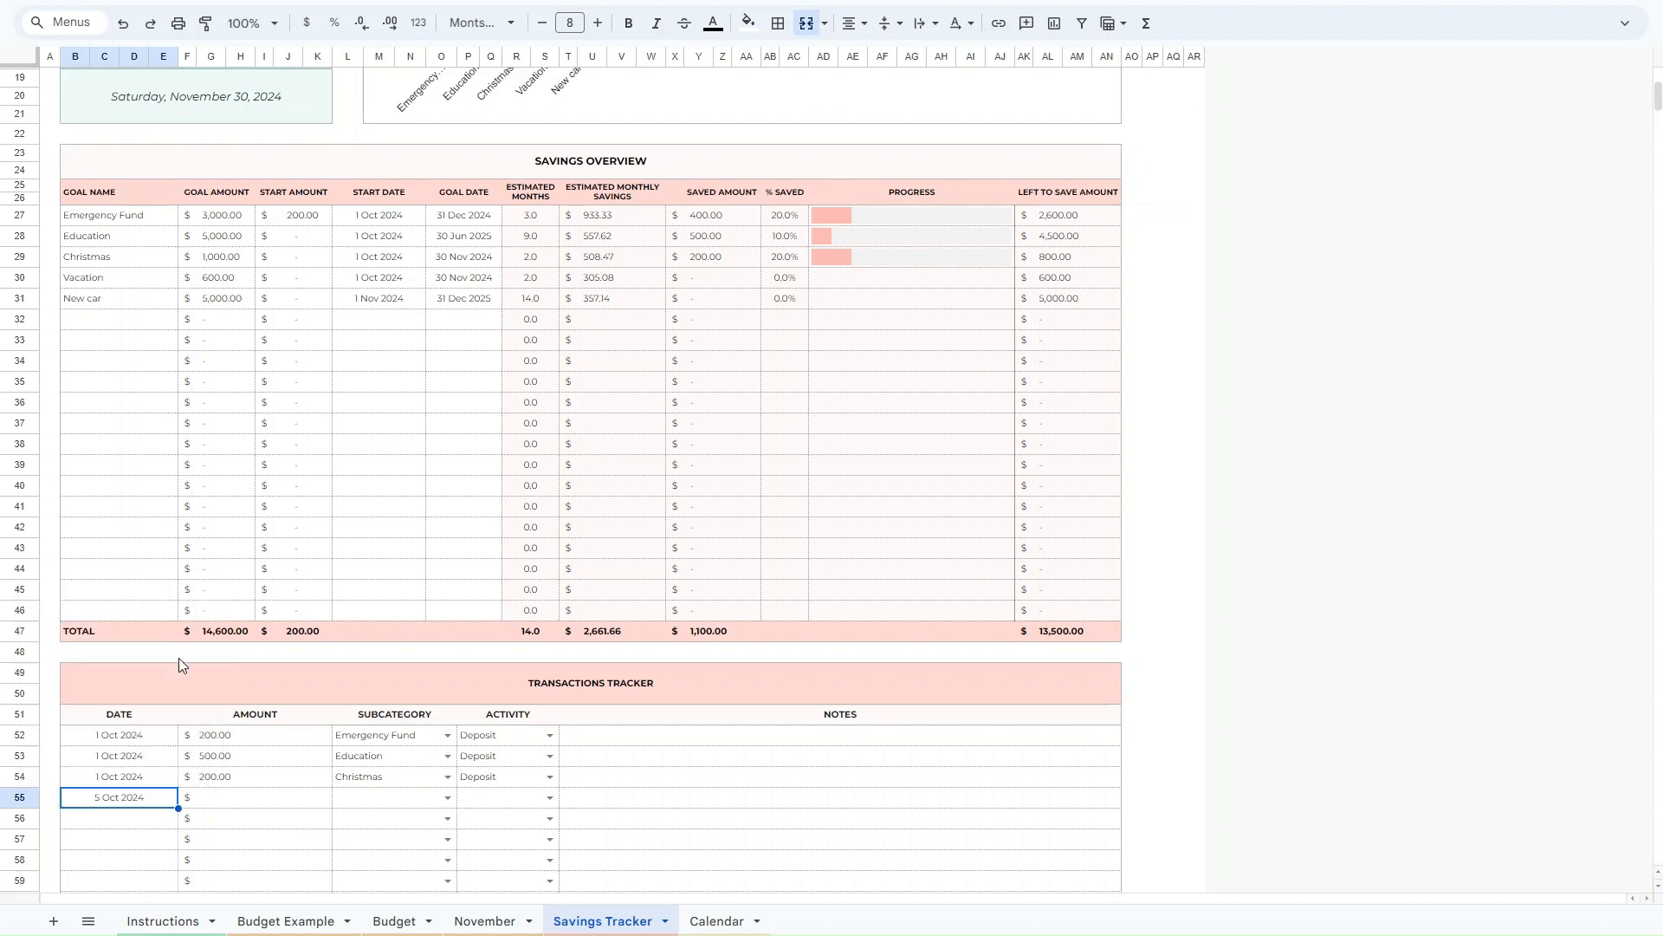
{"action": "left_click", "coordinate": [227, 799]}
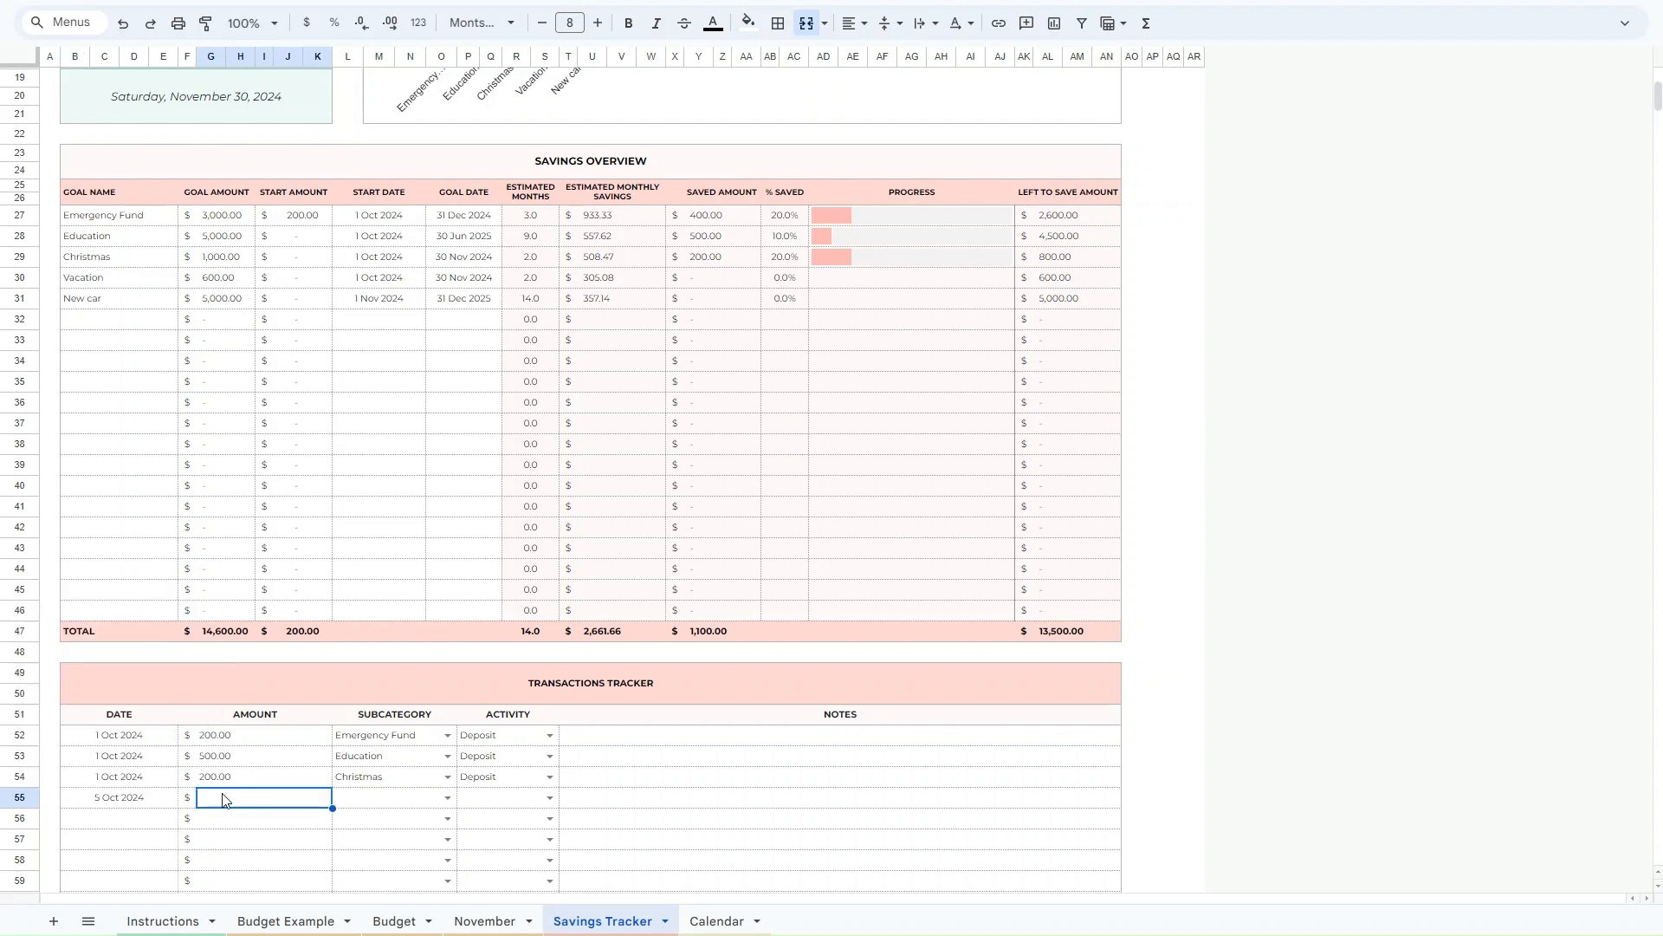
{"action": "type", "text": "500"}
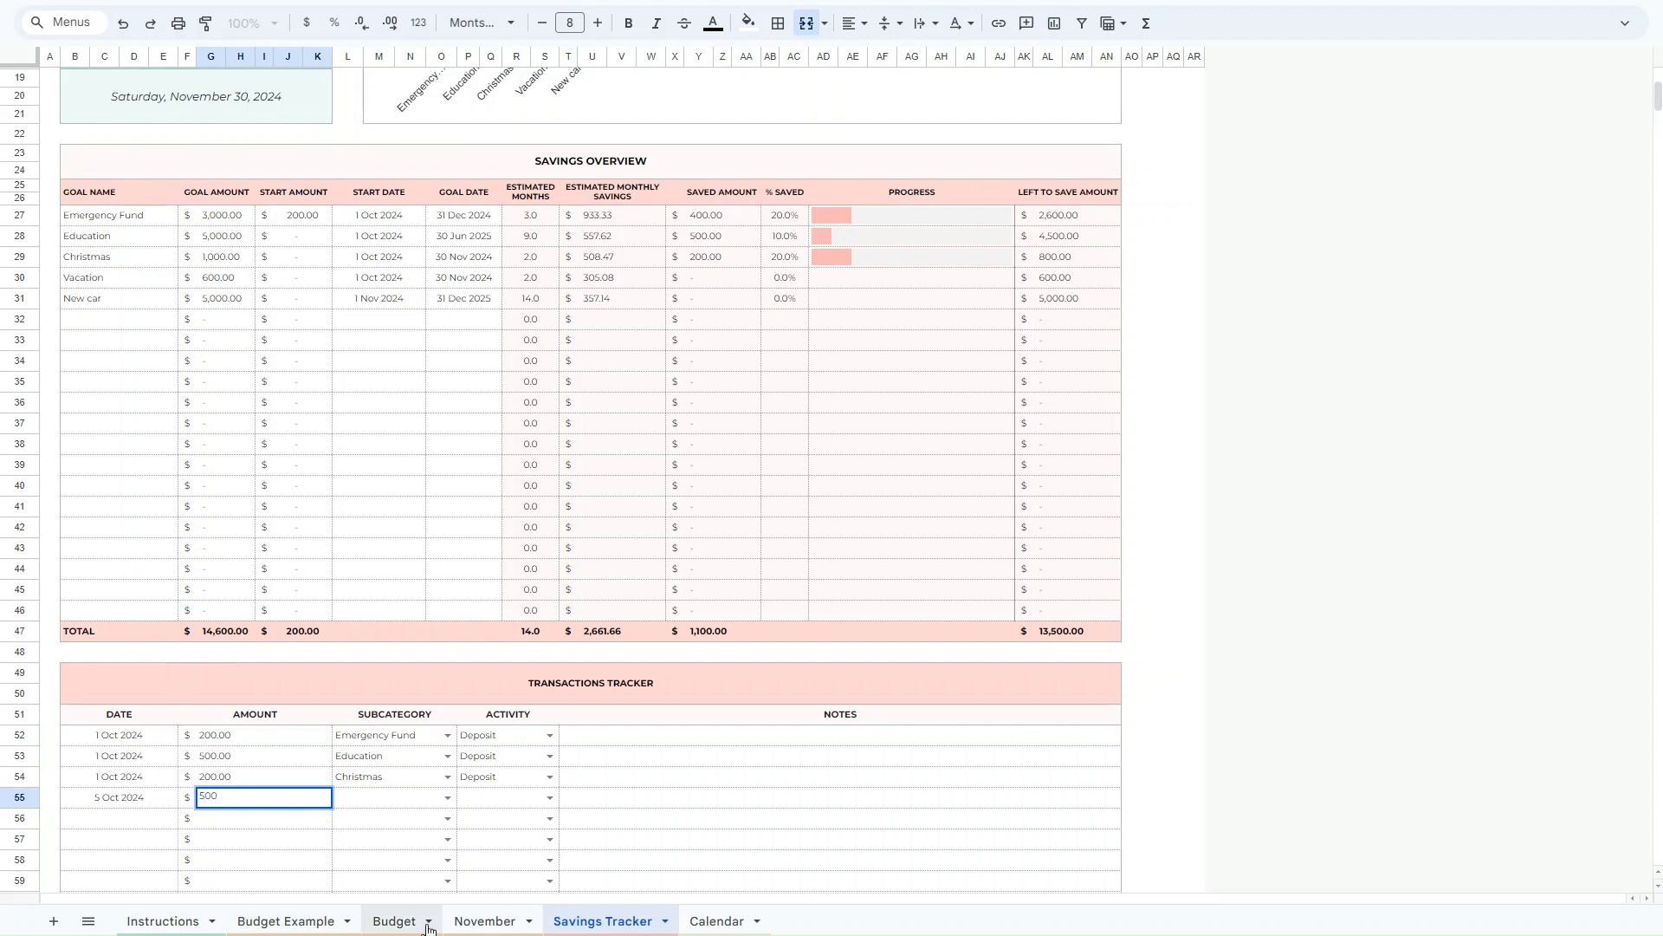
{"action": "left_click", "coordinate": [447, 797]}
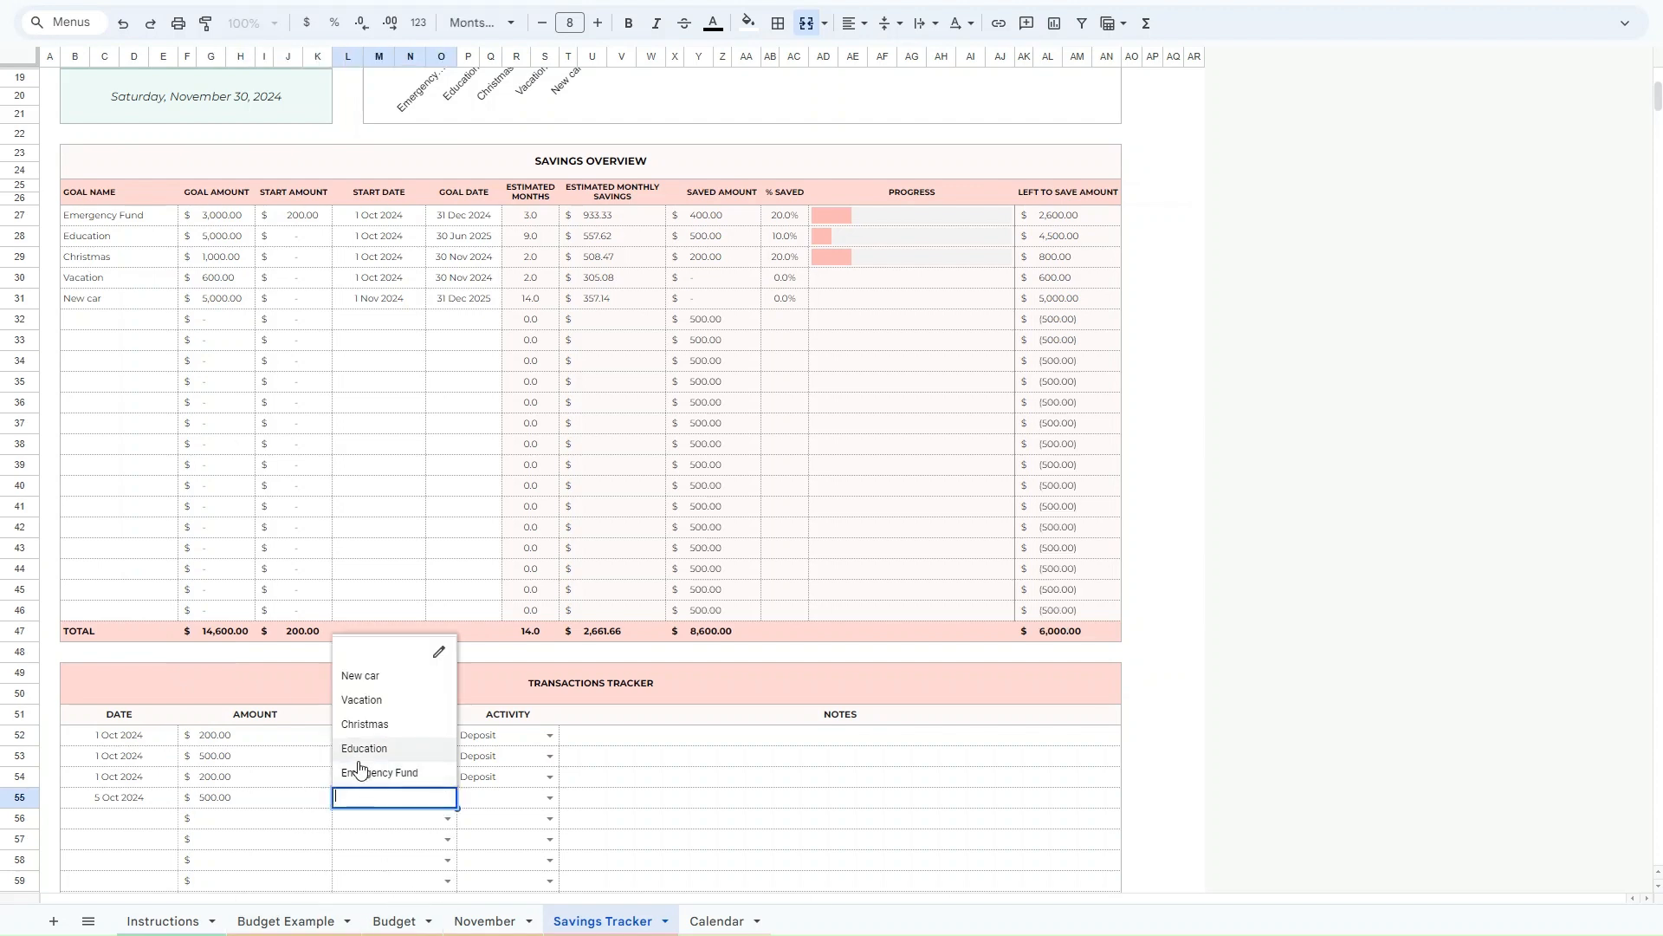
{"action": "left_click", "coordinate": [361, 699]}
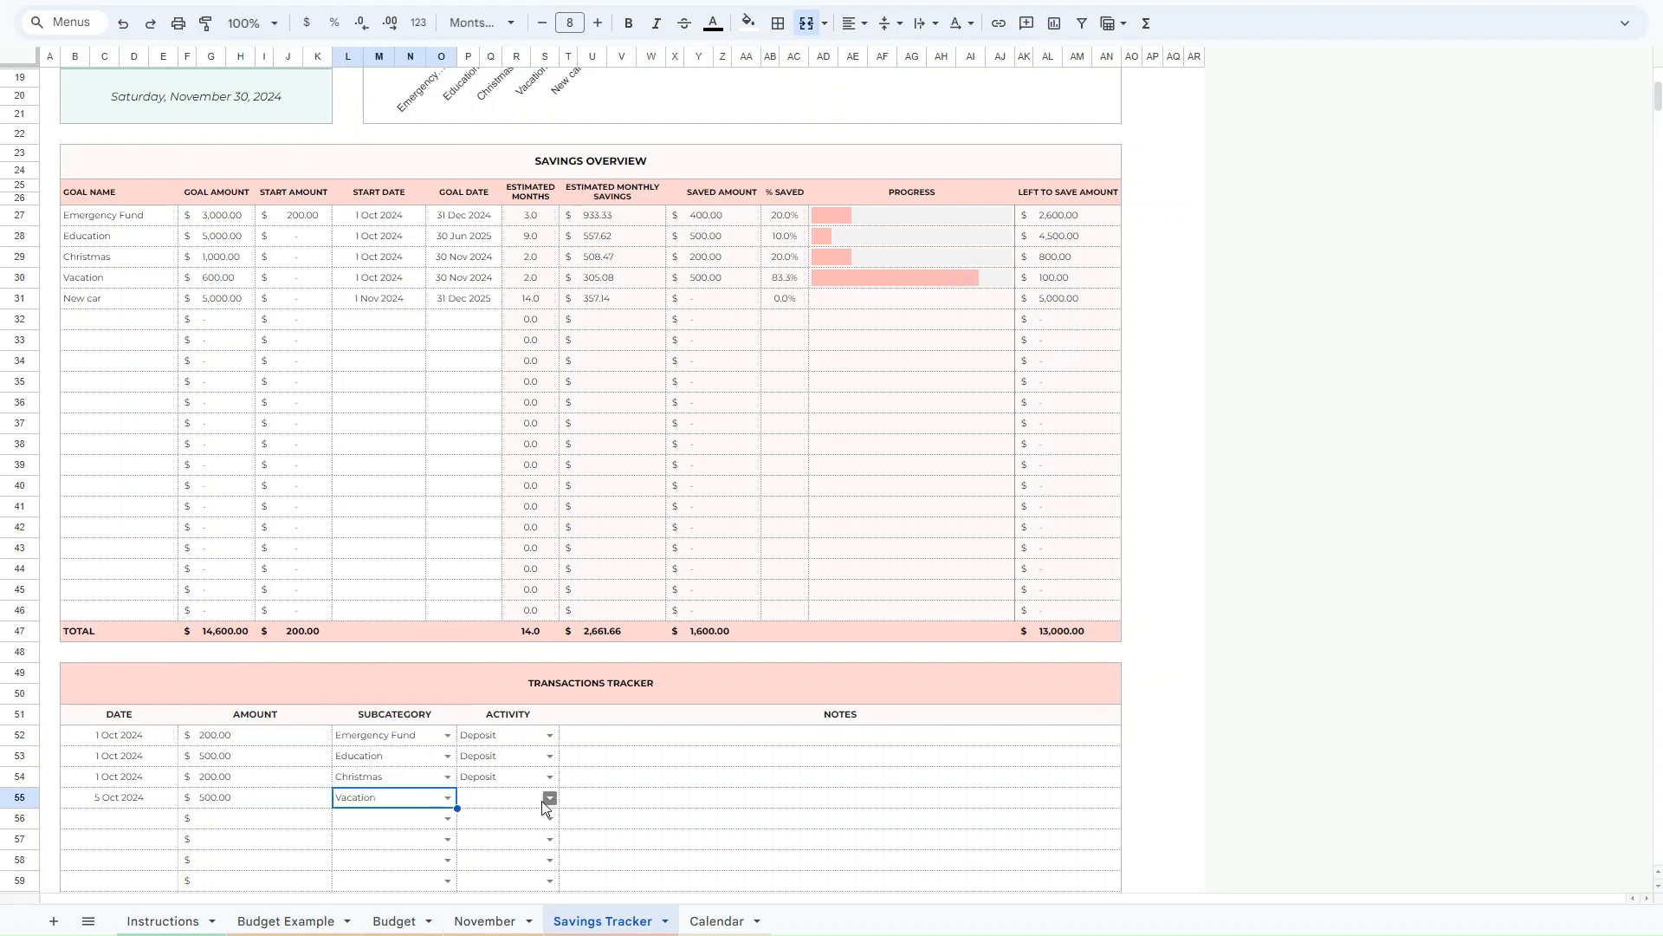
{"action": "type", "text": "Hol"}
{"action": "type", "text": "F"}
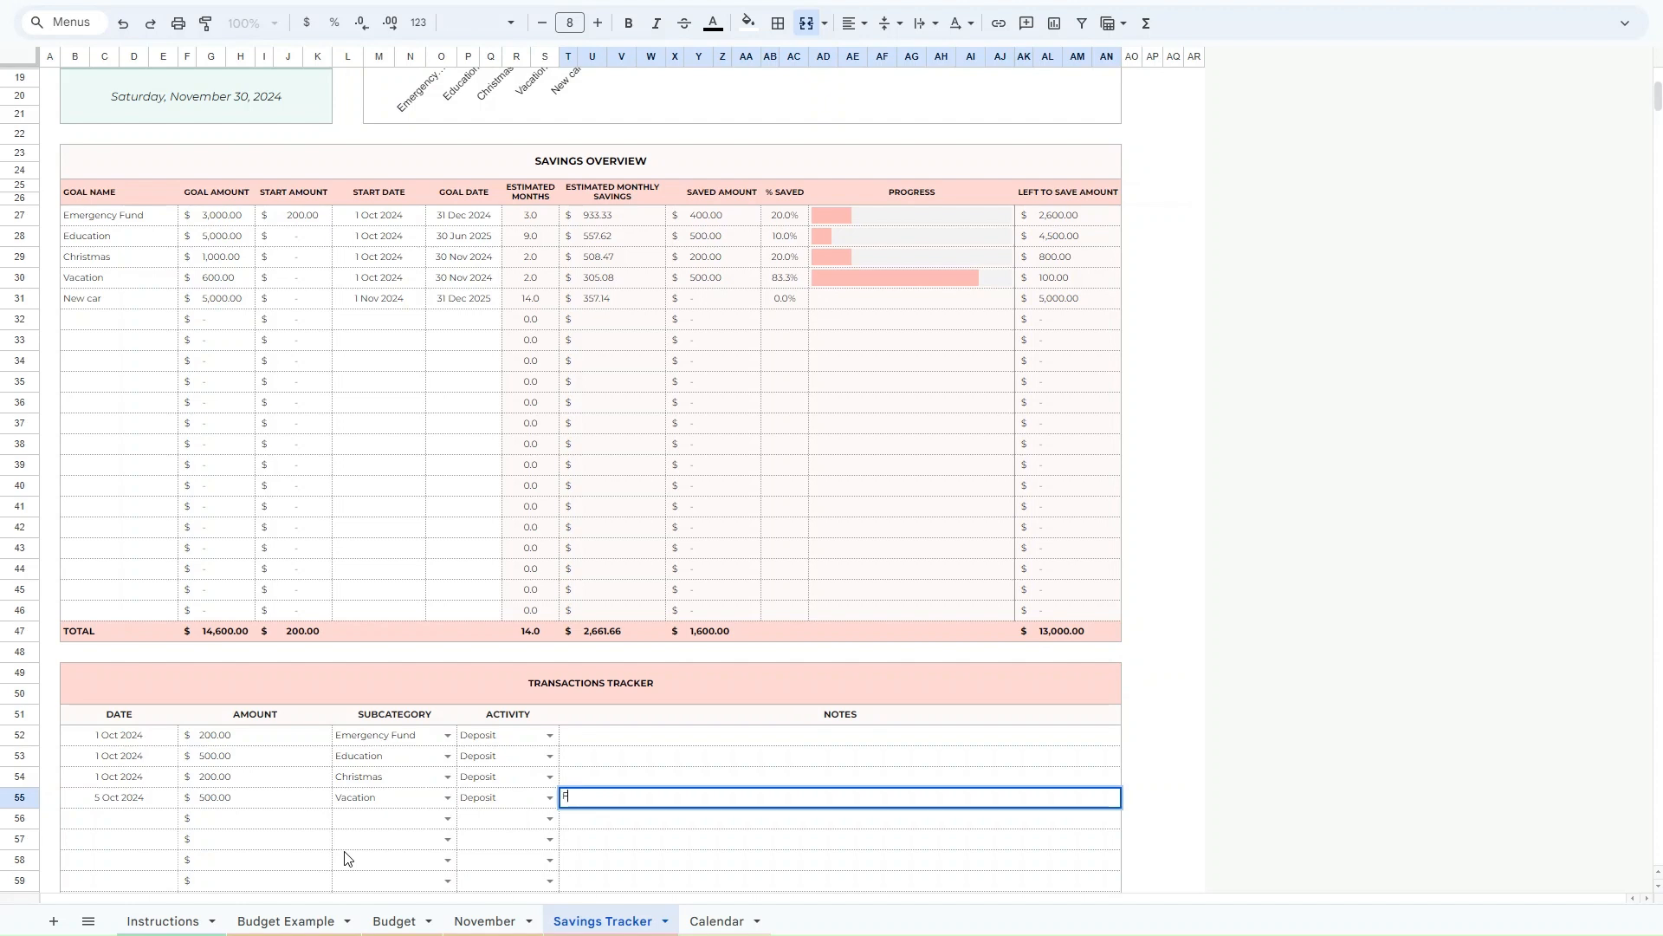
{"action": "type", "text": "or Holidays"}
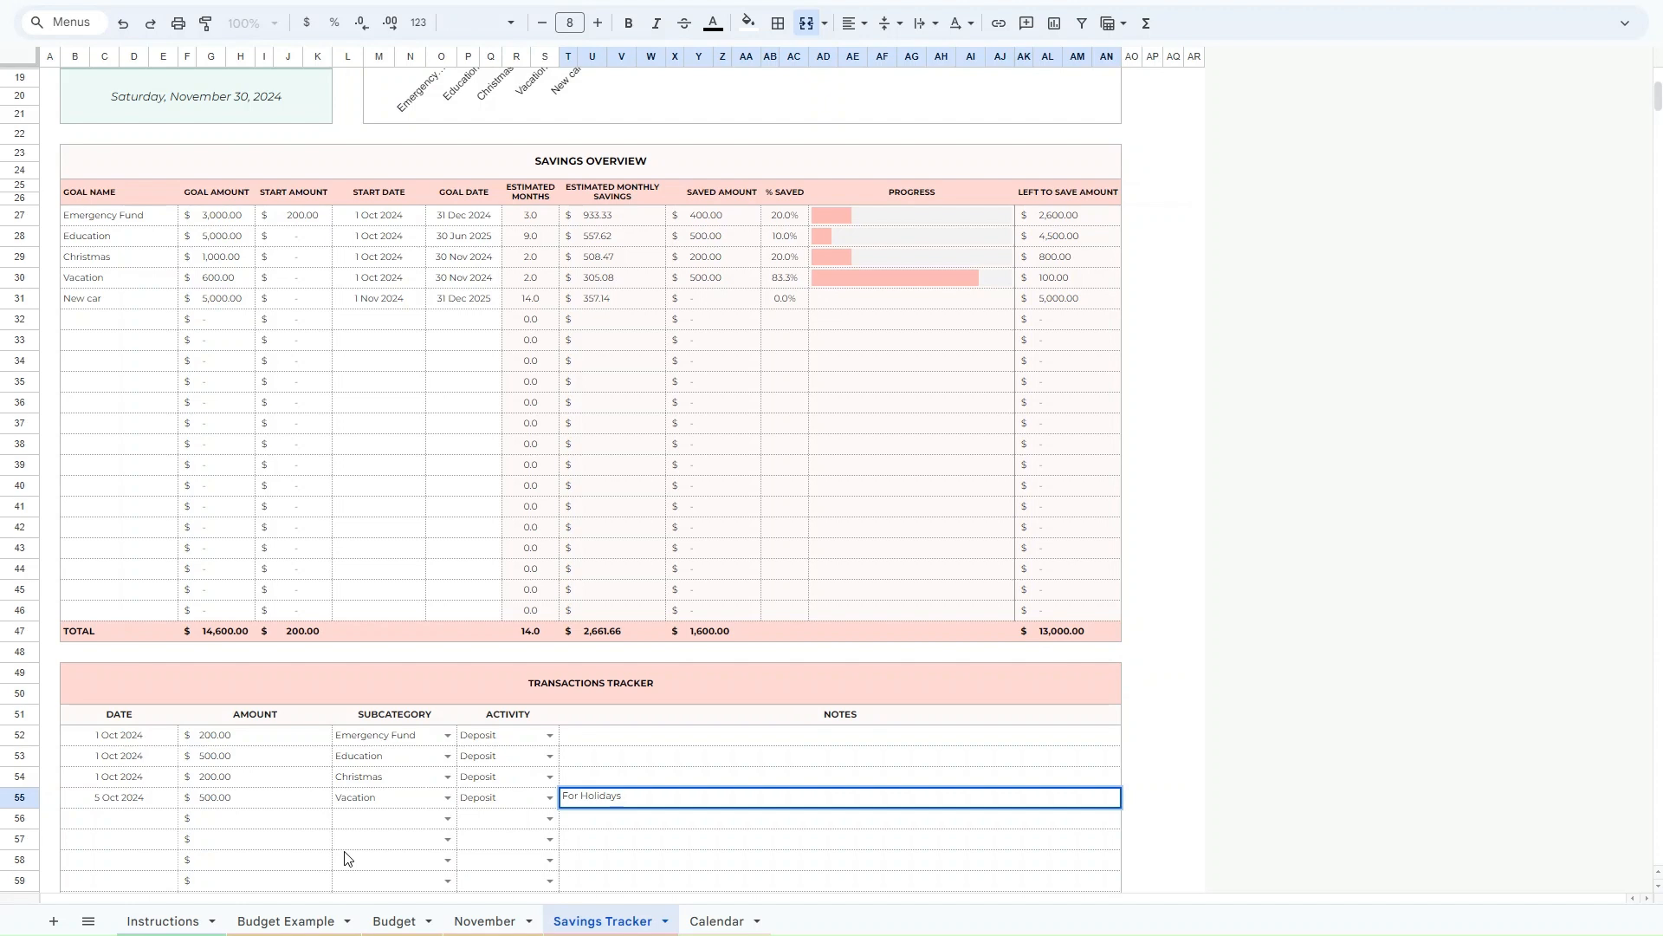
{"action": "left_click", "coordinate": [264, 839]}
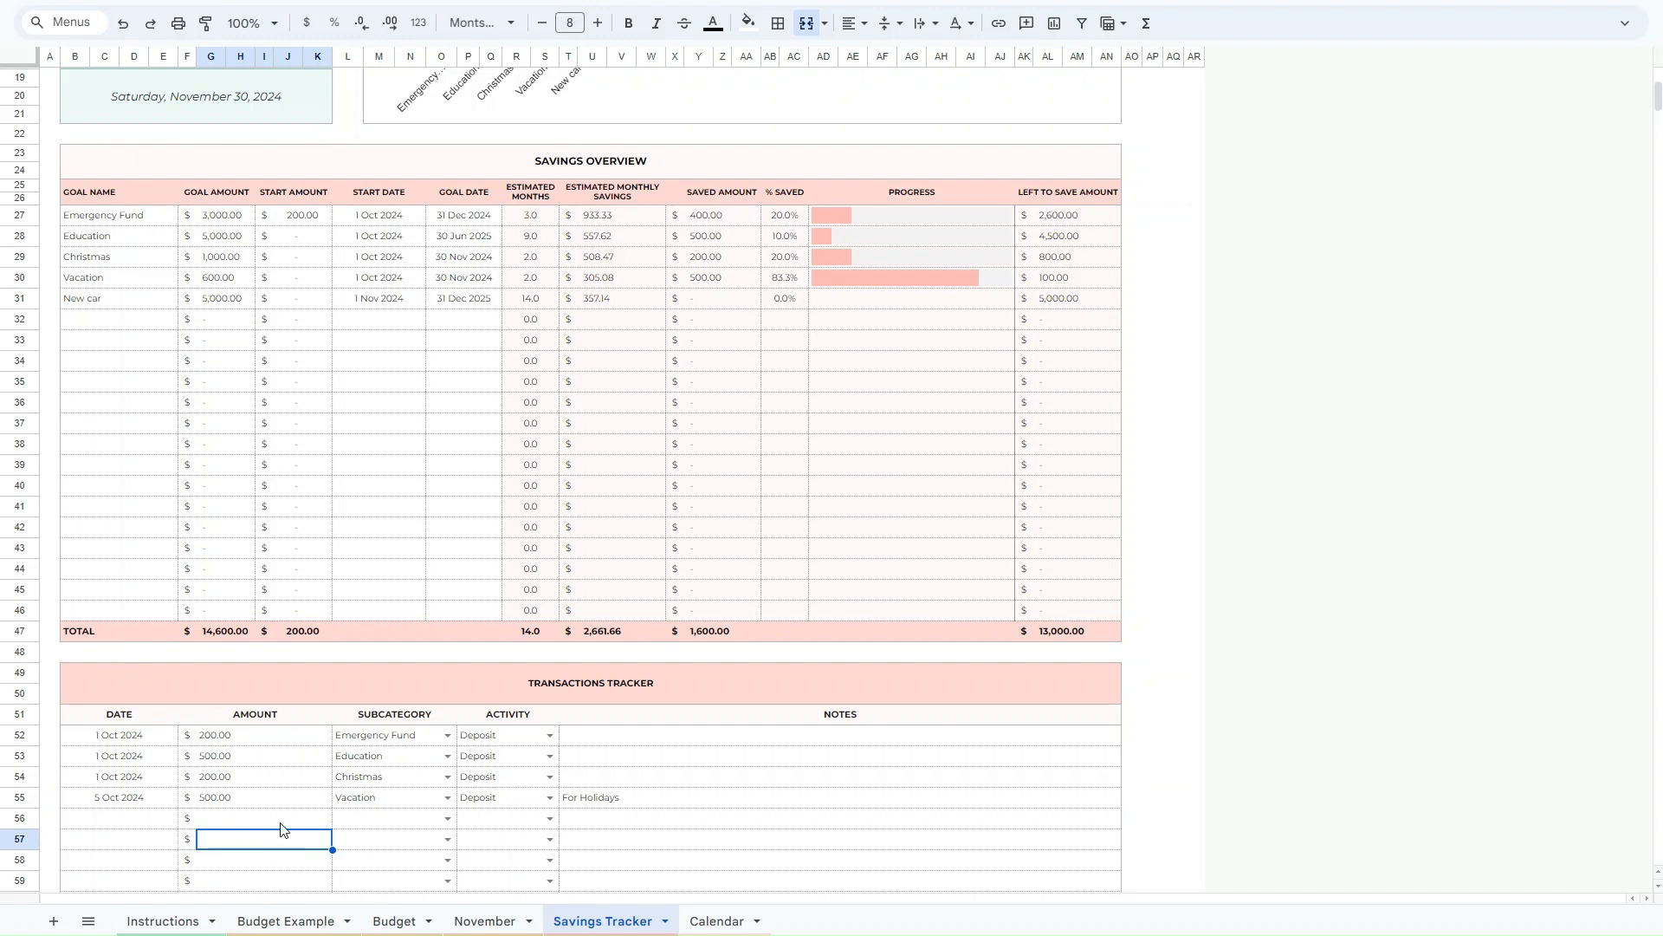
Check the goals' progress bars and saved amounts in the Savings Overview.
{"action": "scroll", "coordinate": [293, 802], "scroll_direction": "down", "scroll_amount": 2}
{"action": "scroll", "coordinate": [293, 804], "scroll_direction": "up", "scroll_amount": 4}
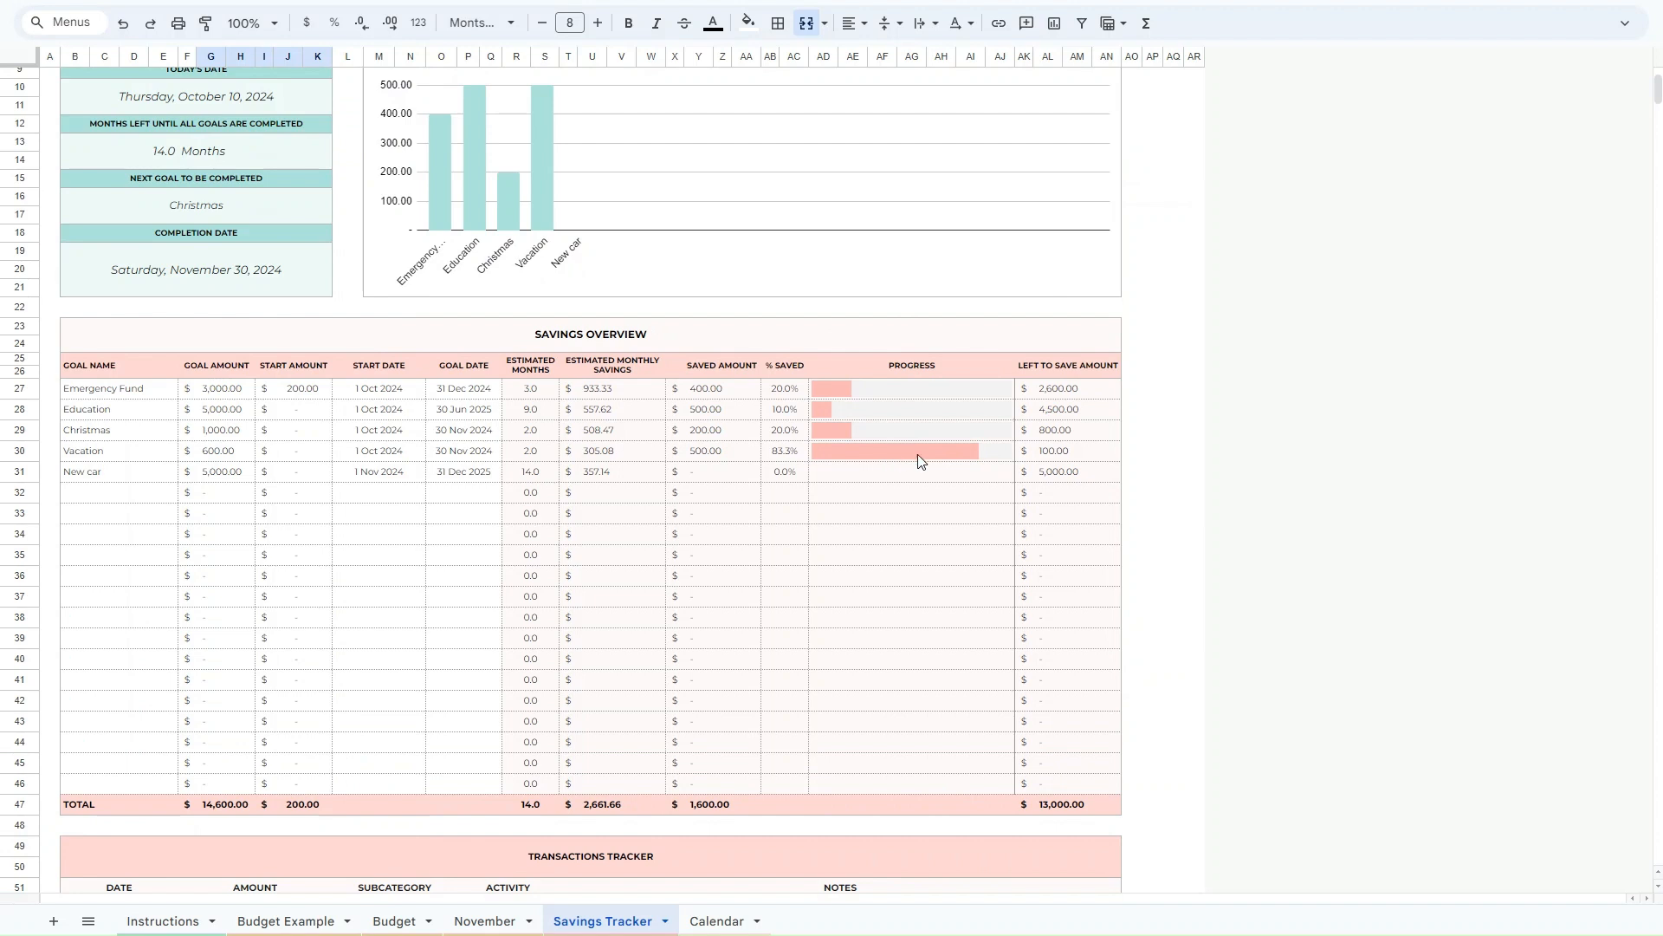
{"action": "left_click", "coordinate": [1077, 554]}
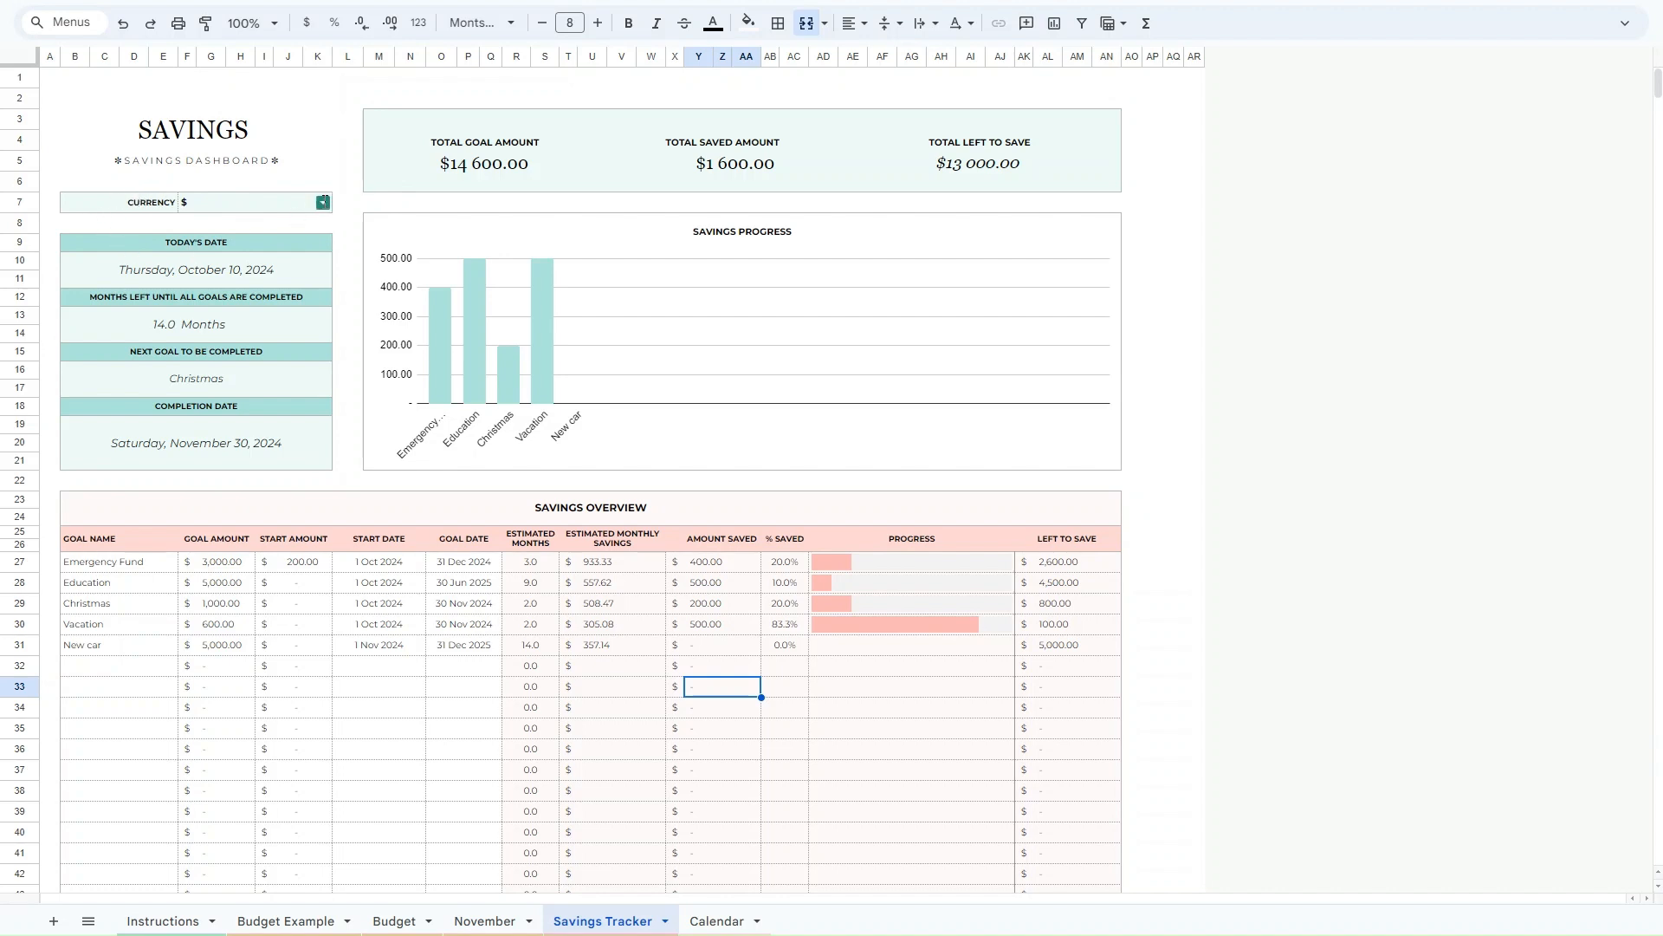
Try ₺ as the savings dashboard currency and switch it back to $.
{"action": "left_click", "coordinate": [323, 202]}
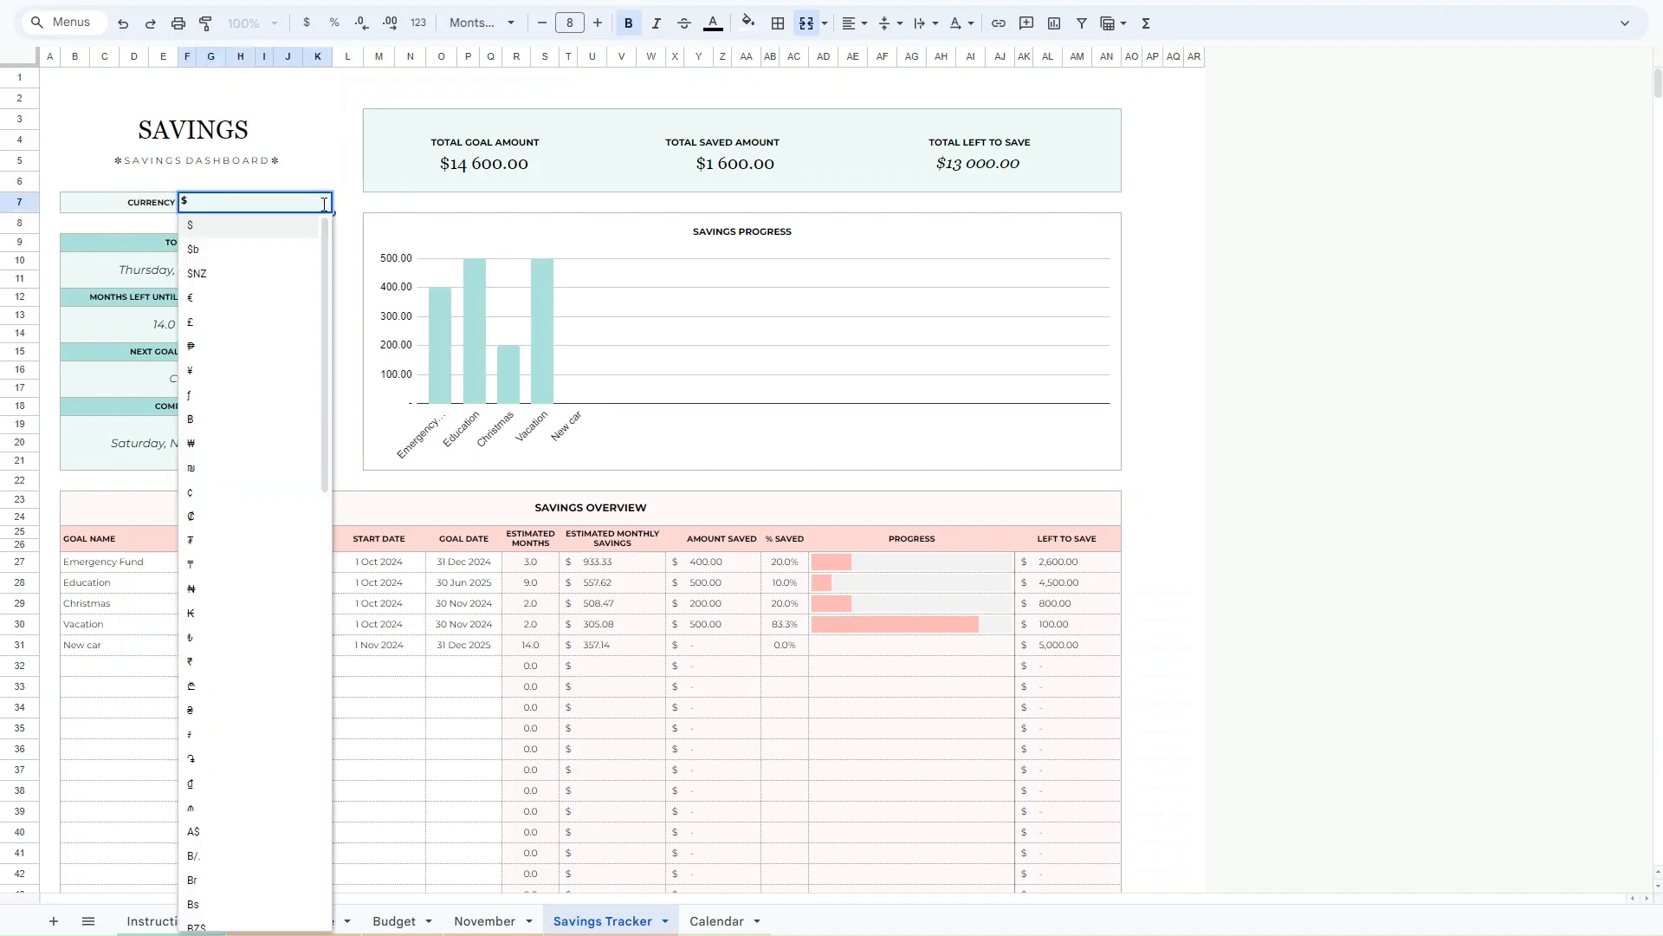
{"action": "left_click", "coordinate": [200, 647]}
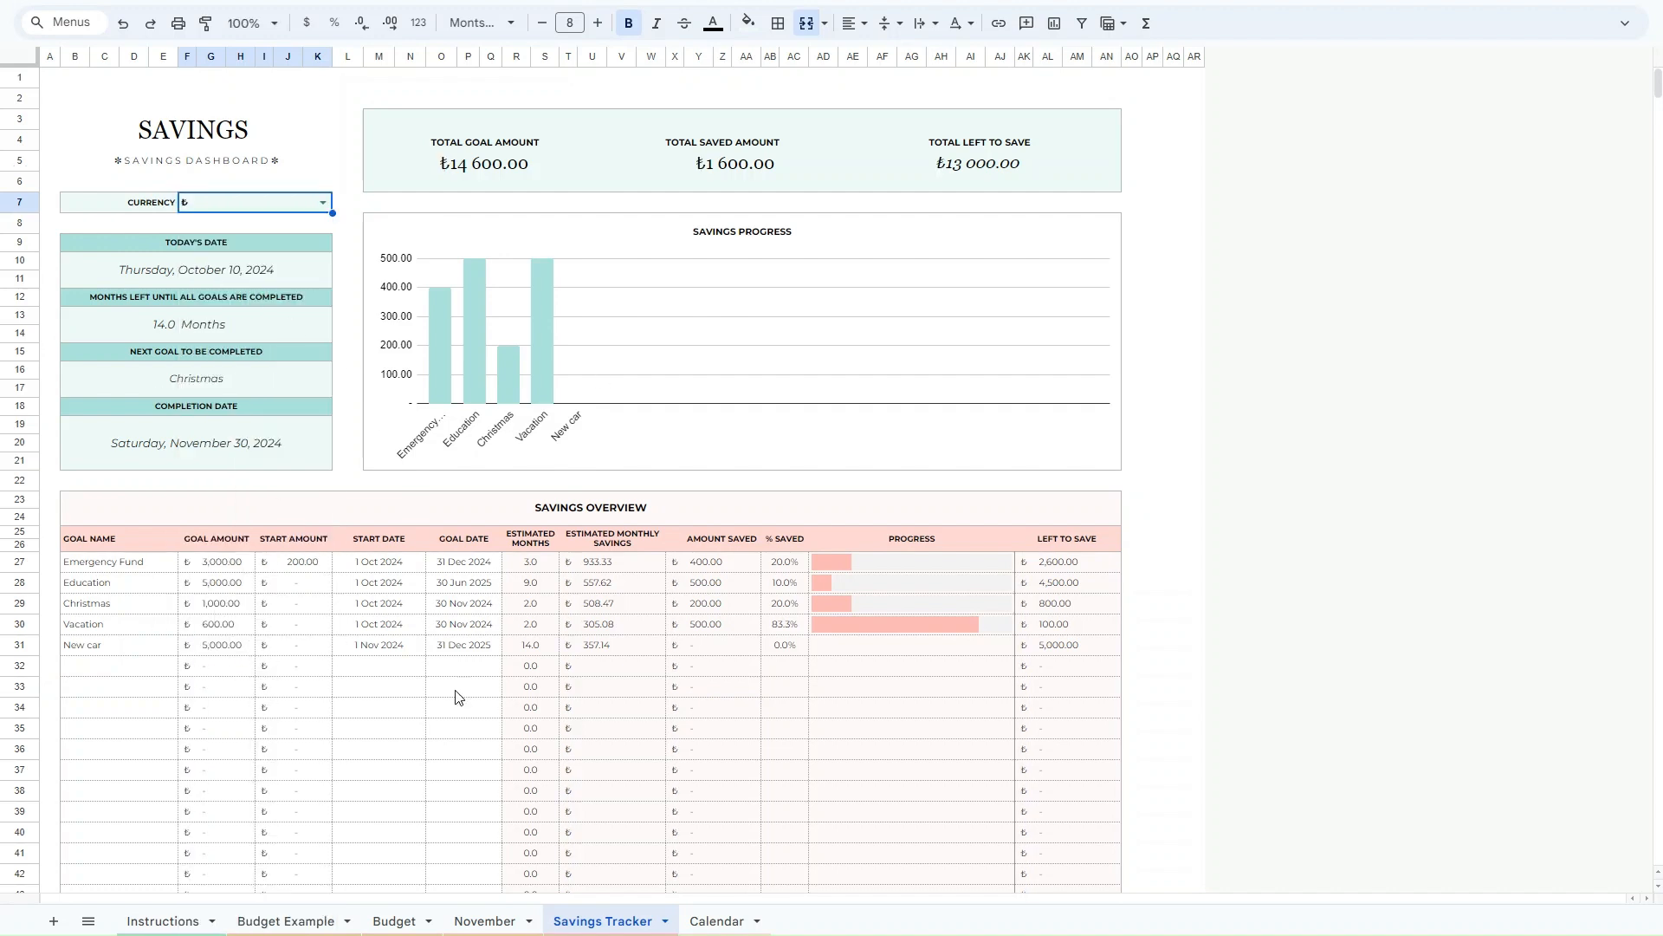
{"action": "left_click", "coordinate": [324, 199]}
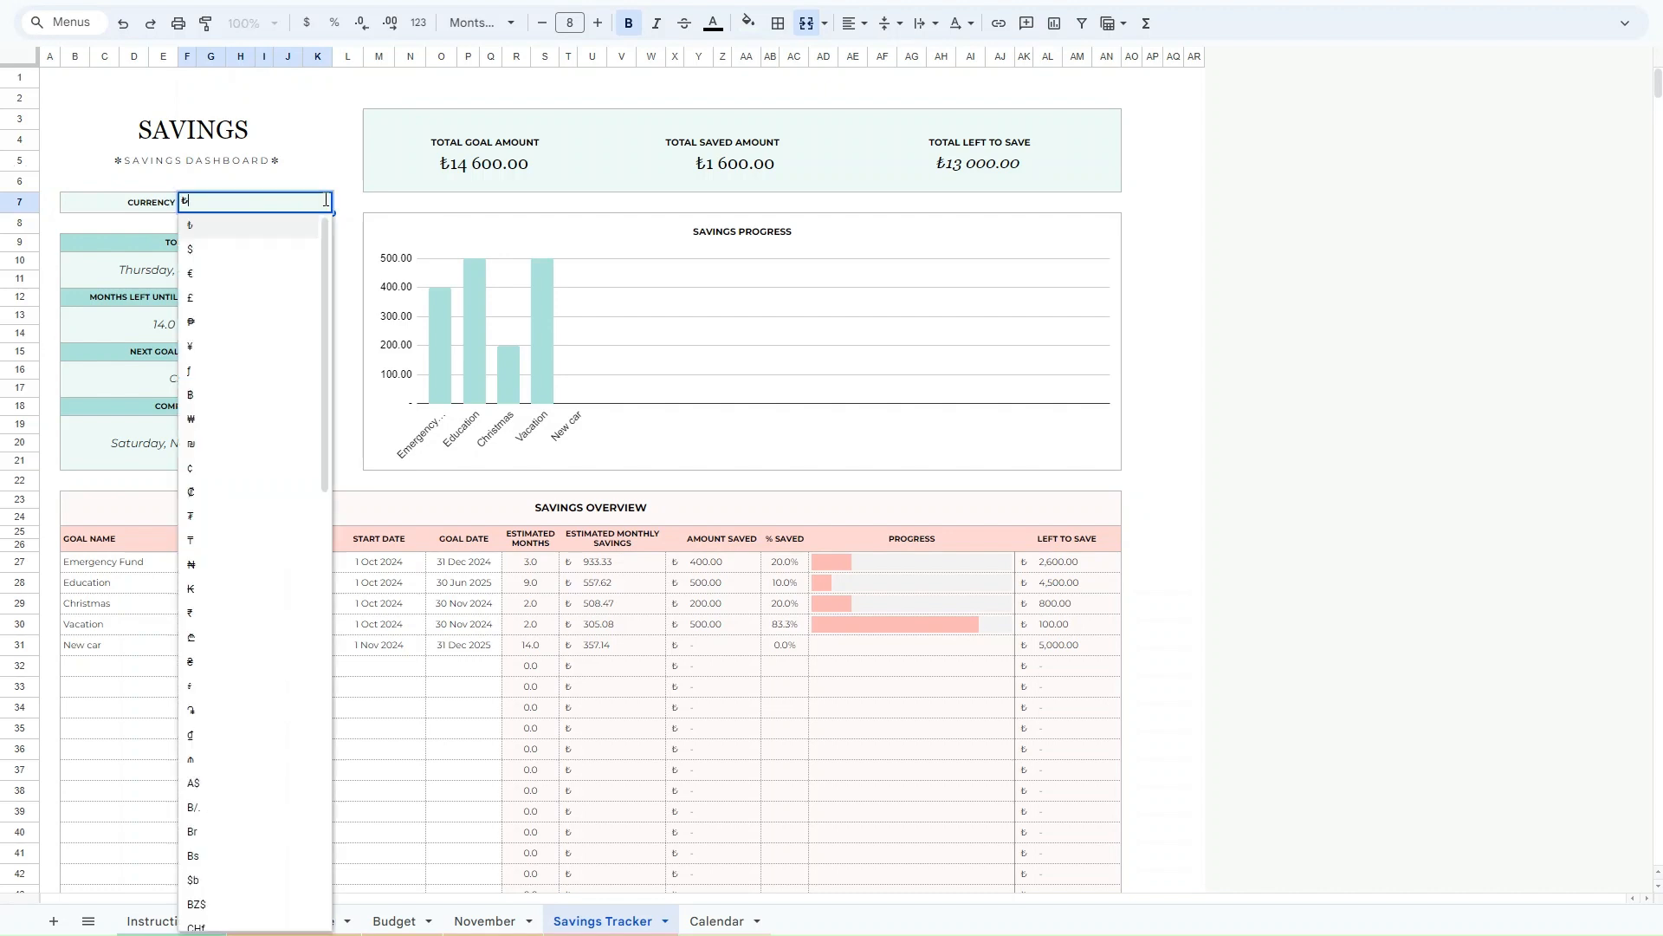
{"action": "left_click", "coordinate": [201, 251]}
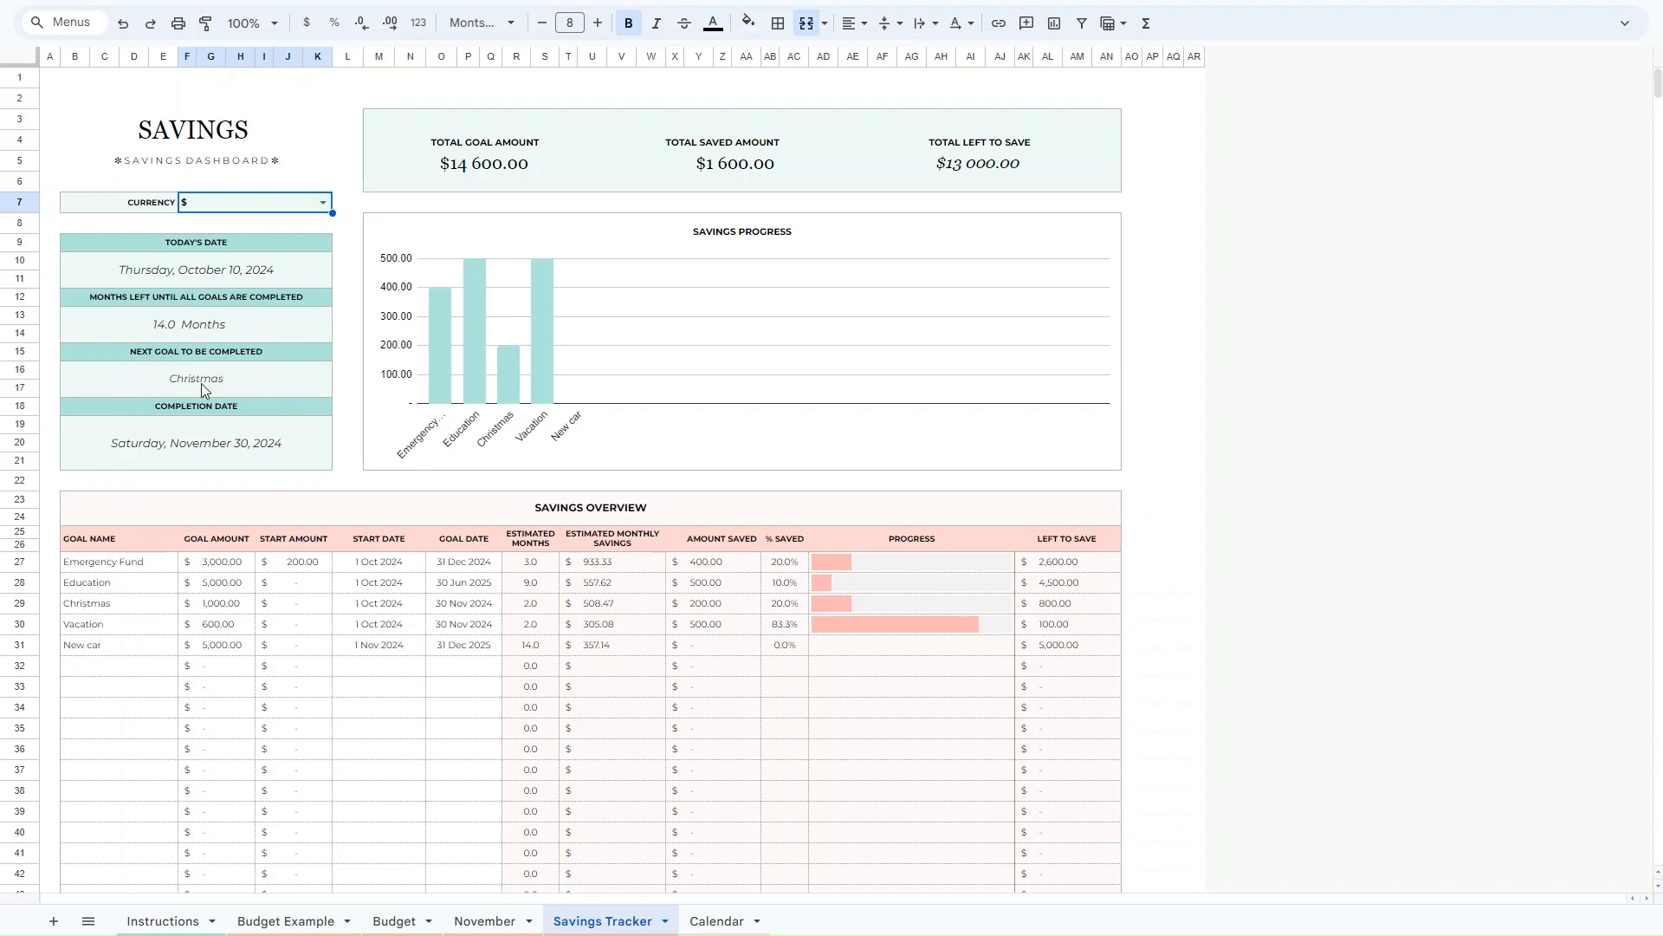
Compare the dashboard's next goal and completion date with the Christmas row and its goal date.
{"action": "left_click", "coordinate": [108, 604]}
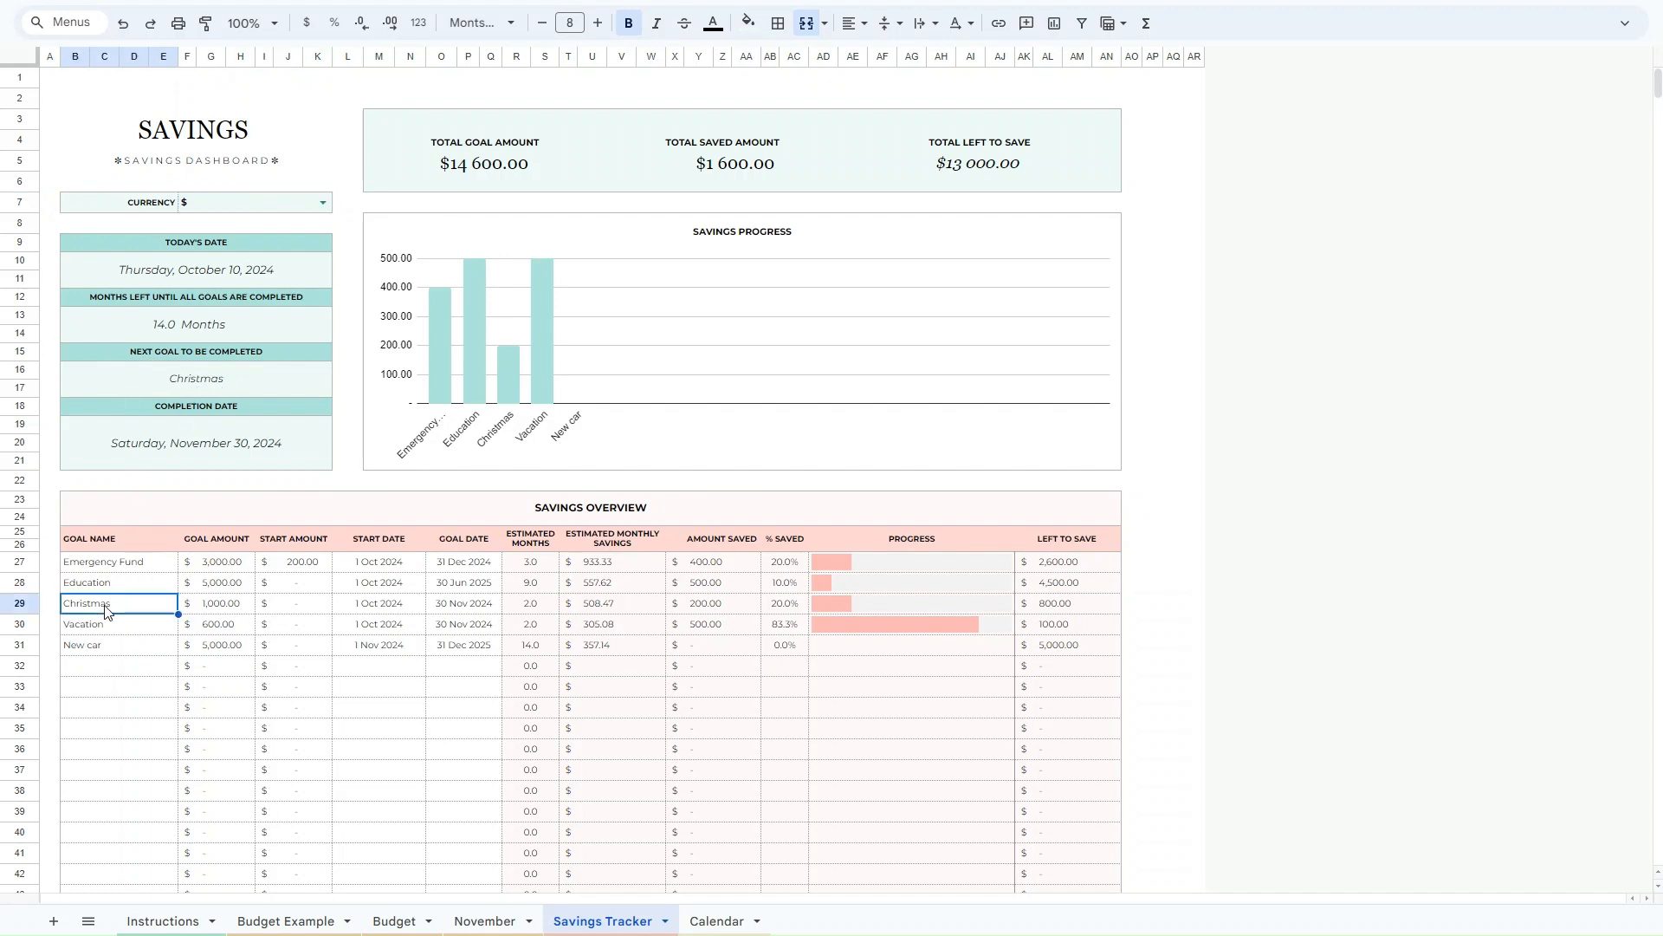
{"action": "left_click", "coordinate": [459, 605]}
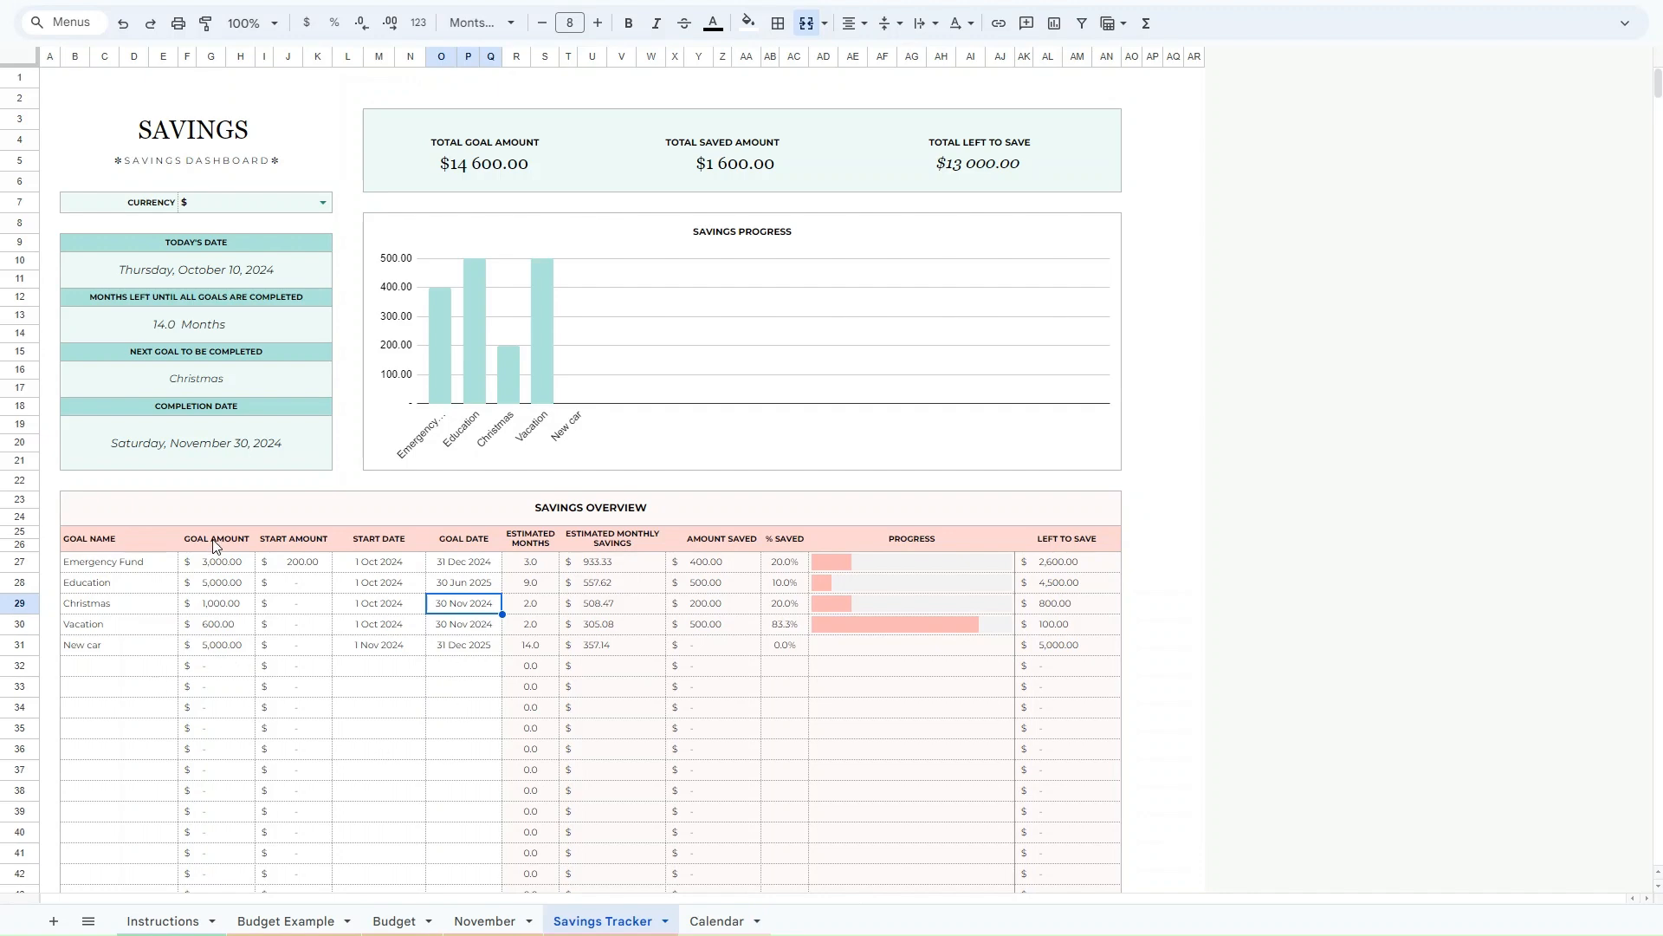
{"action": "scroll", "coordinate": [279, 773], "scroll_direction": "down", "scroll_amount": 2}
{"action": "left_click", "coordinate": [437, 620]}
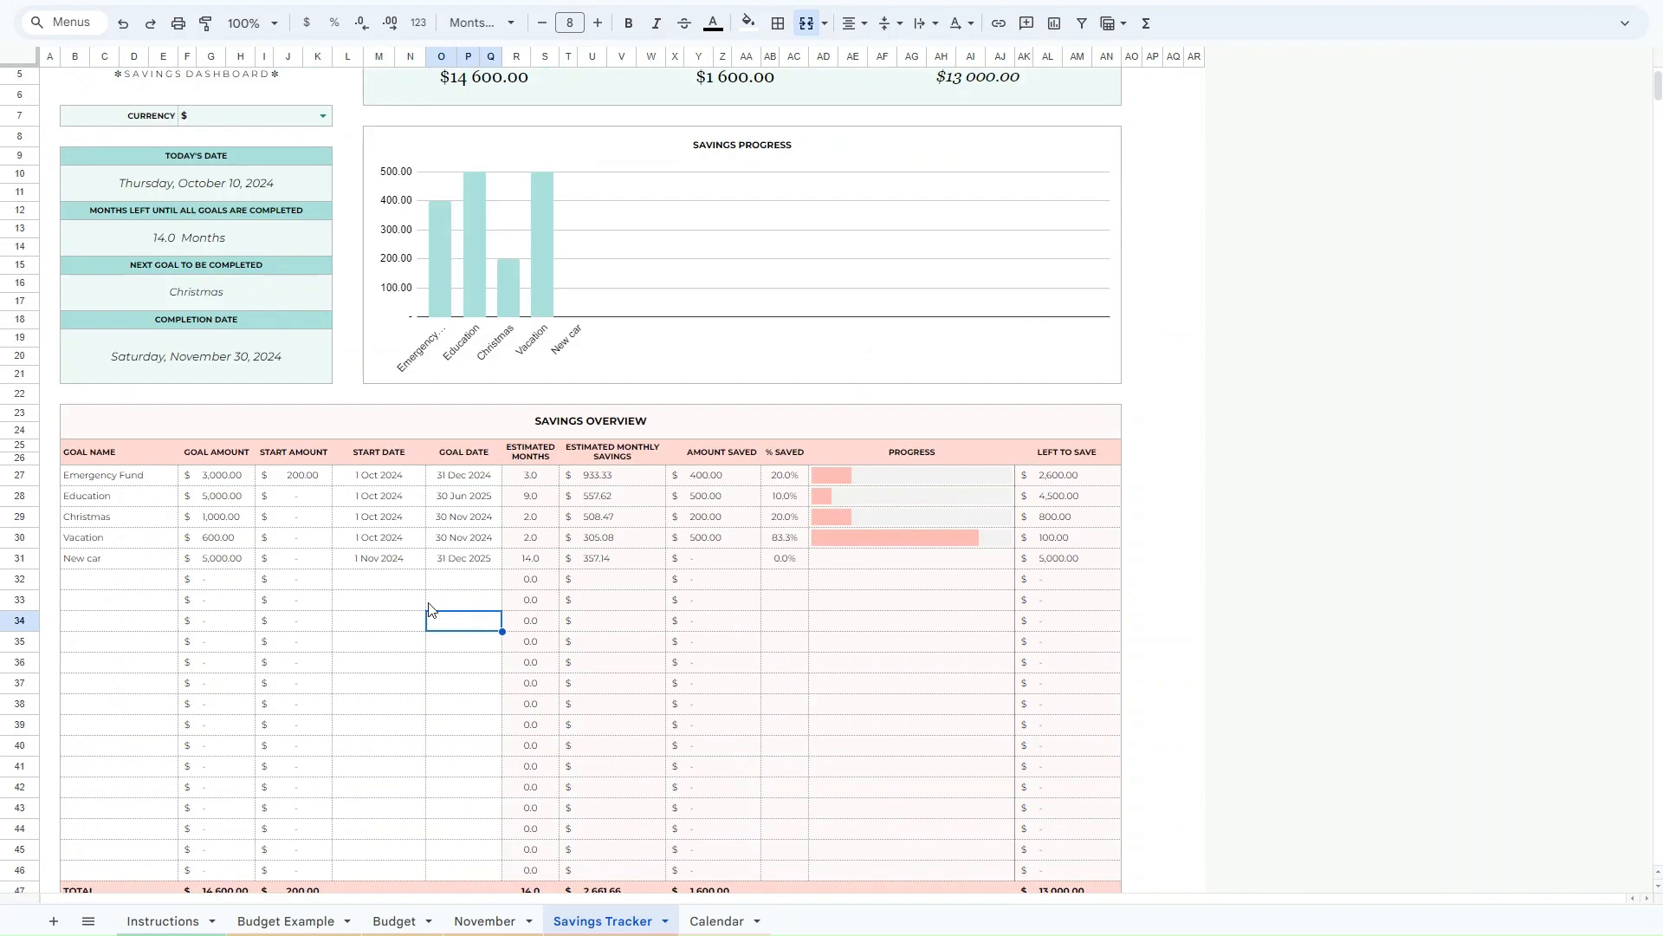
Open the Calendar sheet and set its month to 10 for October 2024.
{"action": "left_click", "coordinate": [706, 923]}
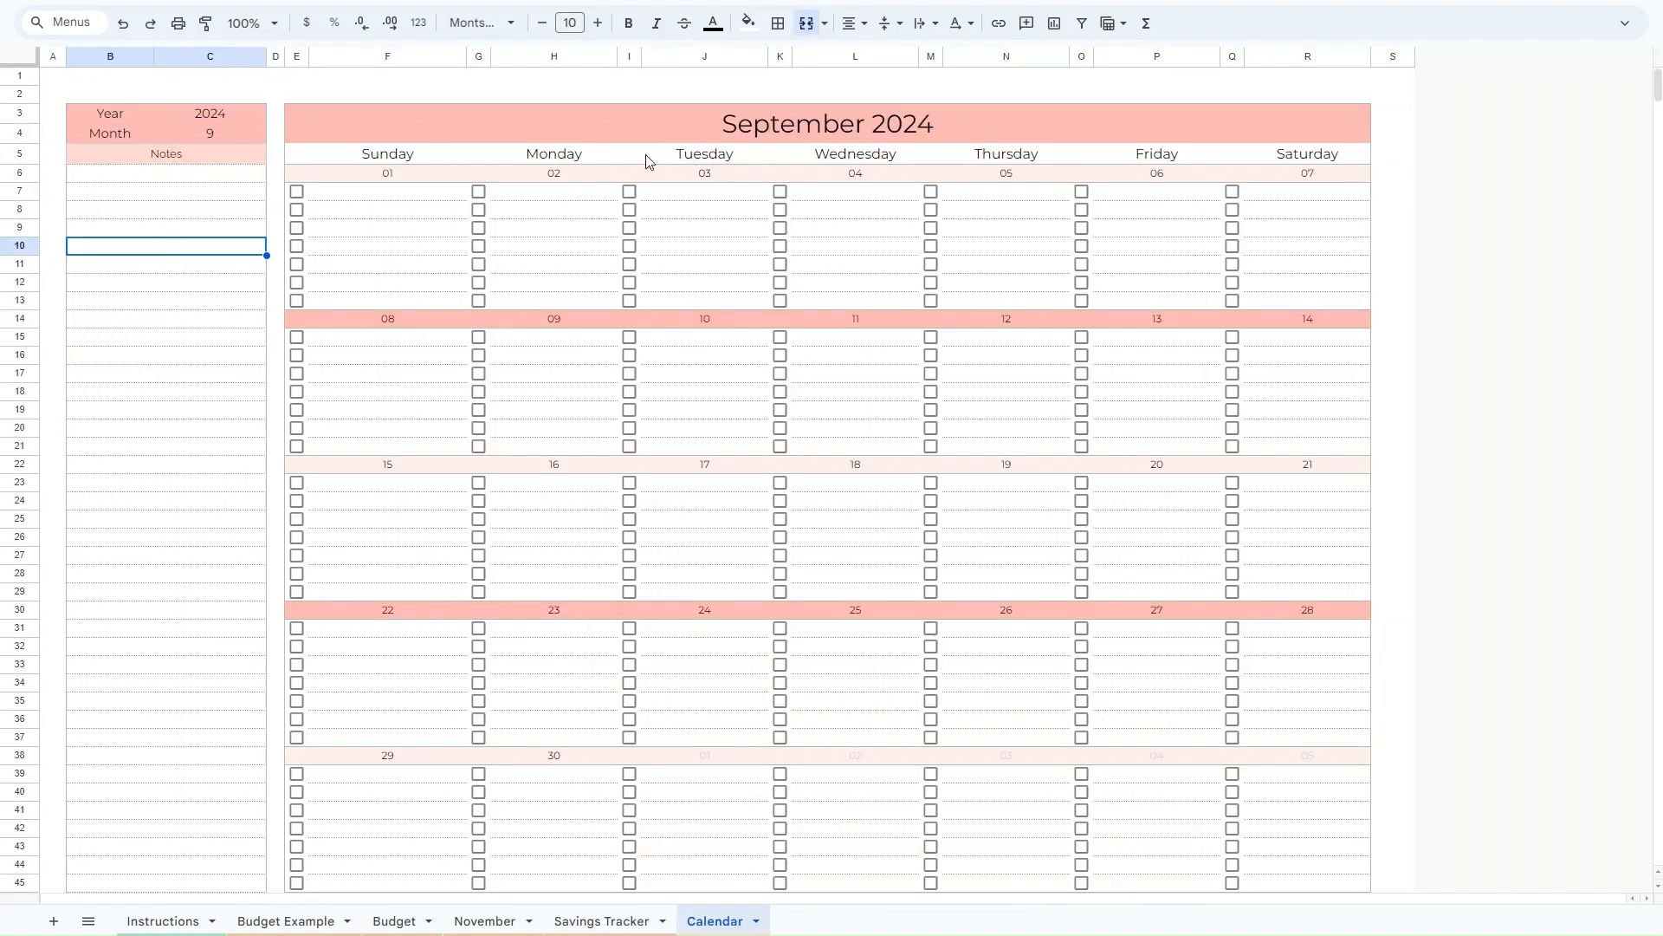
{"action": "left_click", "coordinate": [222, 136]}
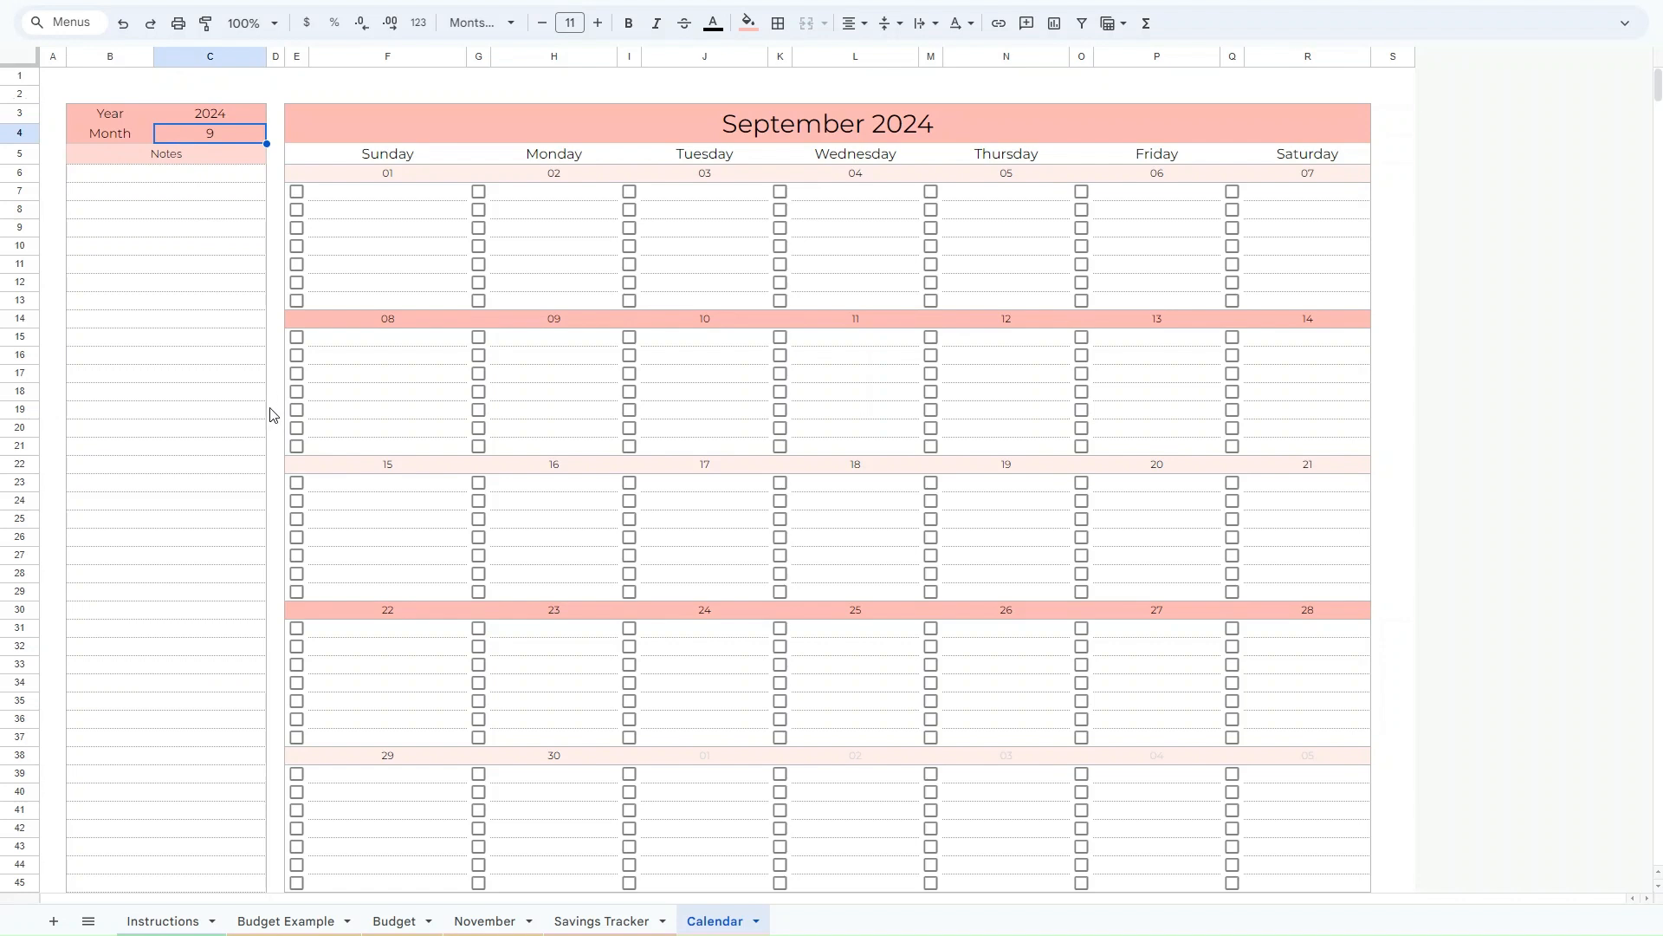
{"action": "type", "text": "10"}
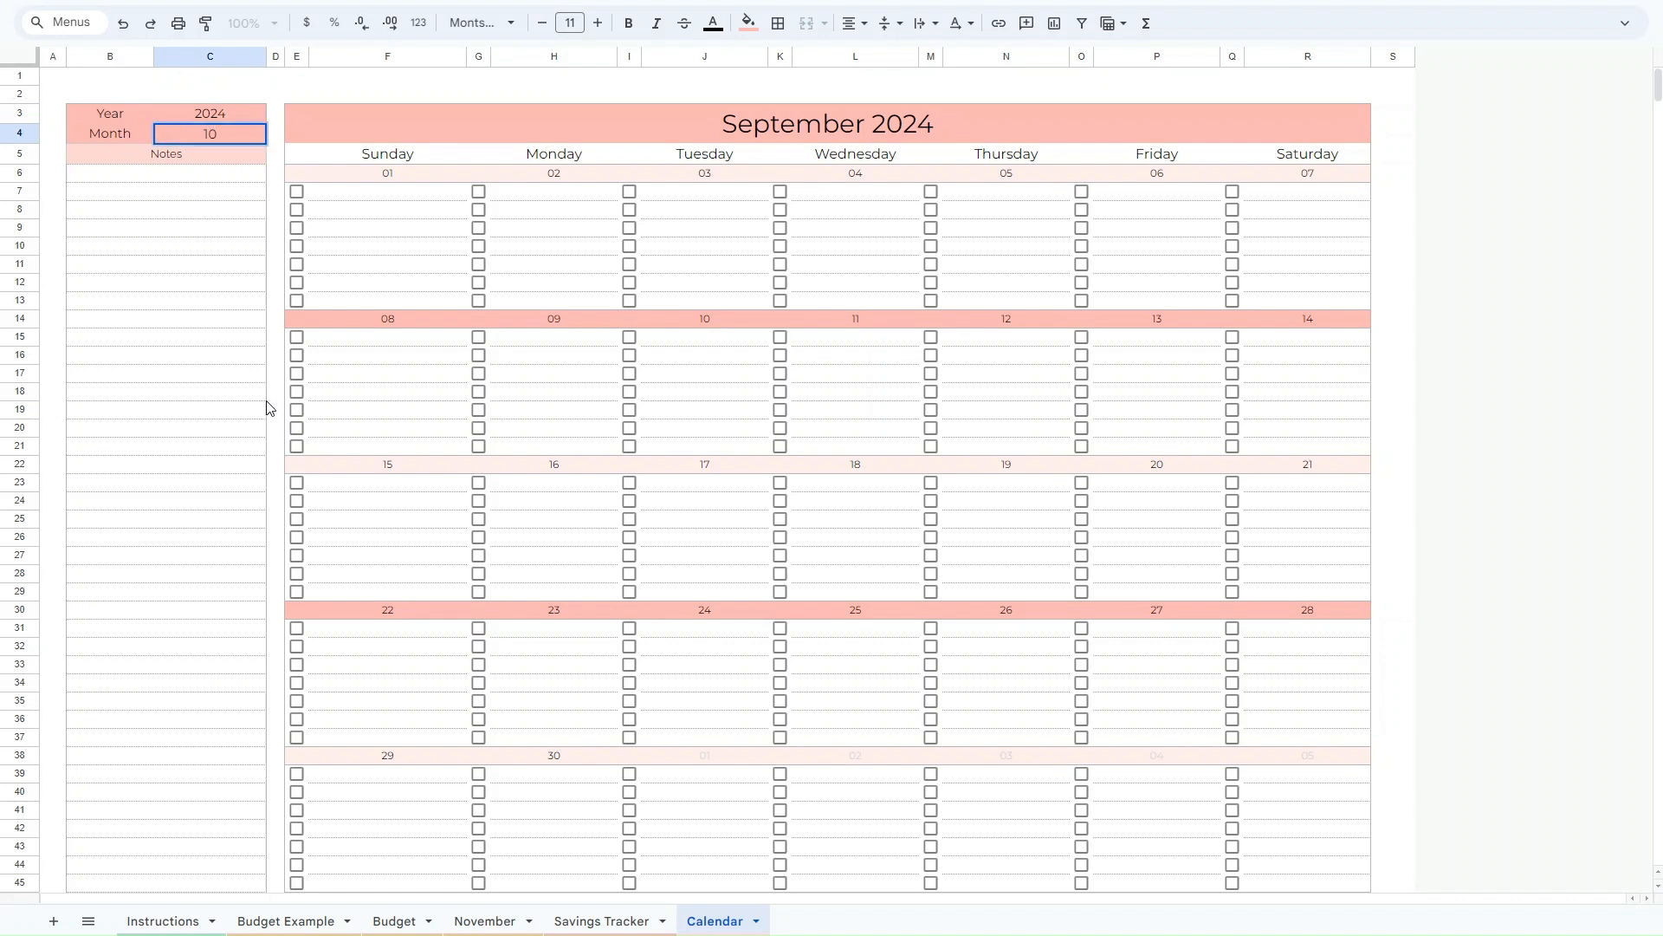
{"action": "key", "text": "Return"}
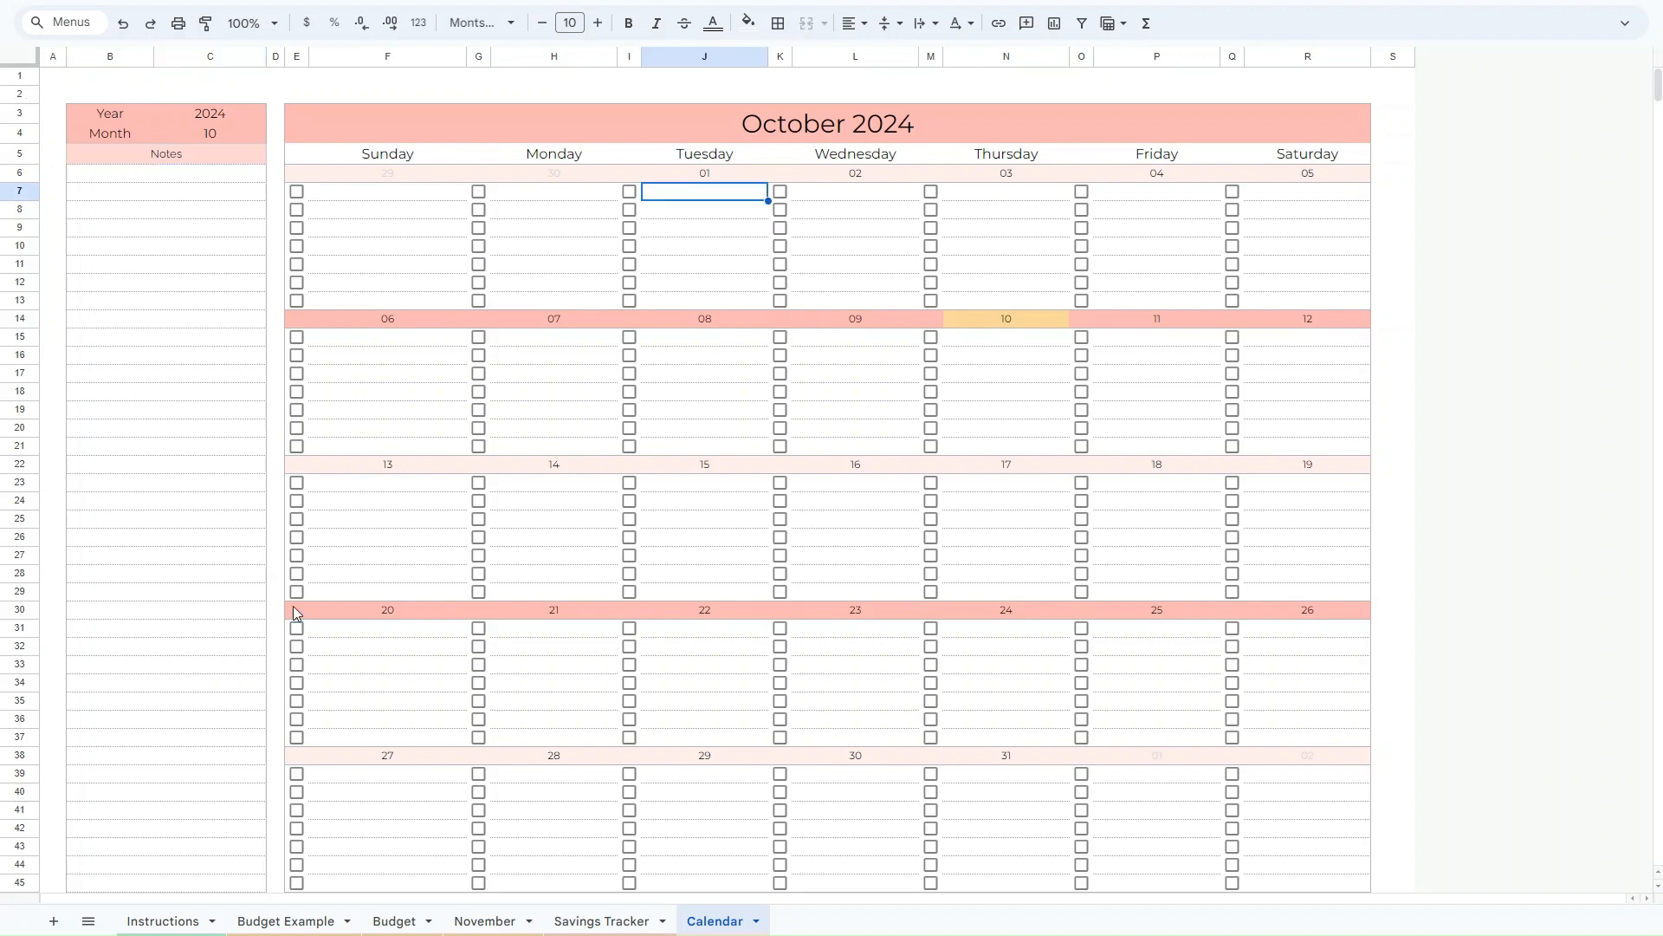
Add "Rent" and "Utilities" on consecutive task lines under Tuesday 1 October in the calendar.
{"action": "type", "text": "Rent"}
{"action": "key", "text": "Return"}
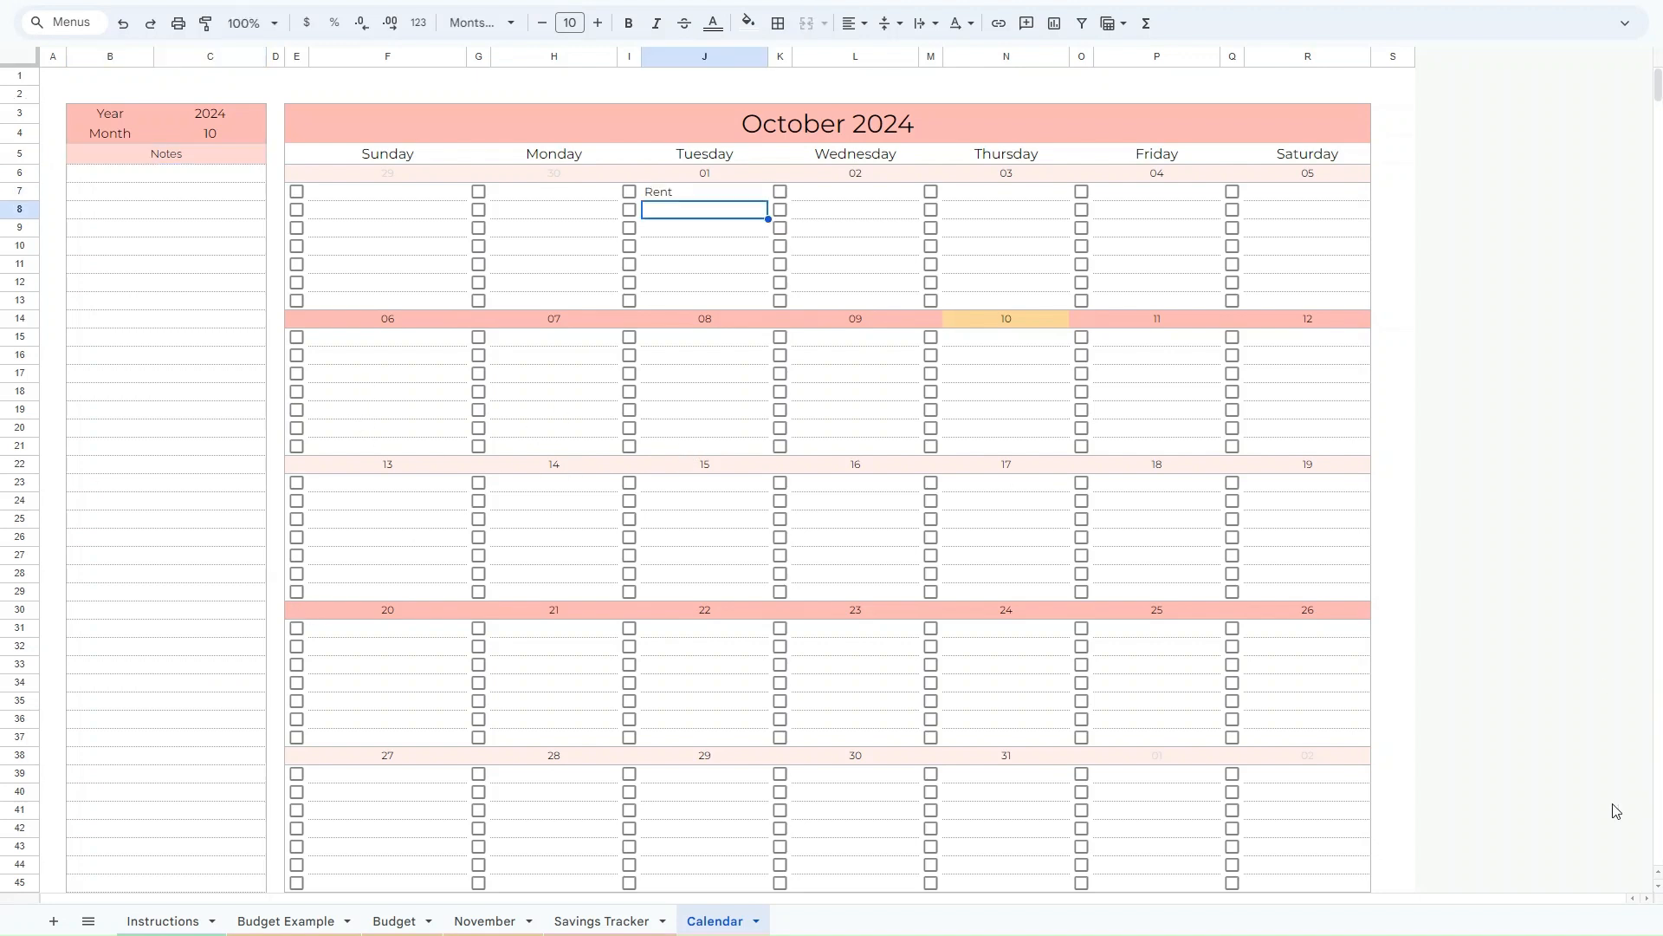
{"action": "type", "text": "Utili"}
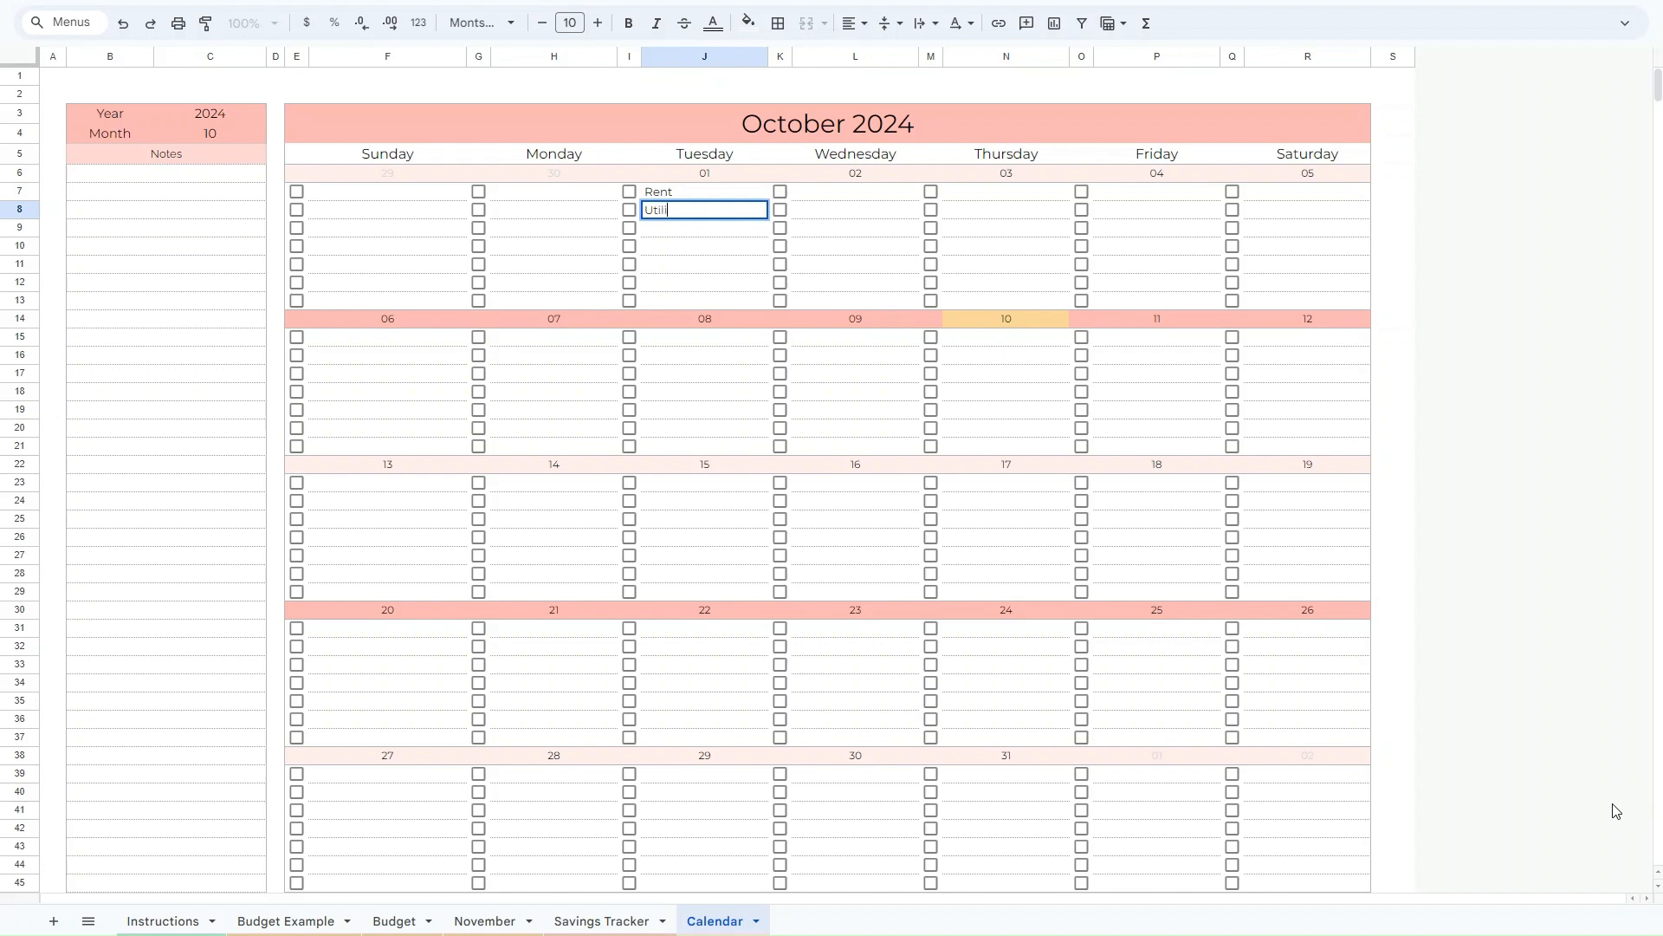
{"action": "type", "text": "ties"}
Enter the task "Buy Birthdsy Gift" on the first line under Tuesday 15 October and mark it as done.
{"action": "left_click", "coordinate": [678, 492]}
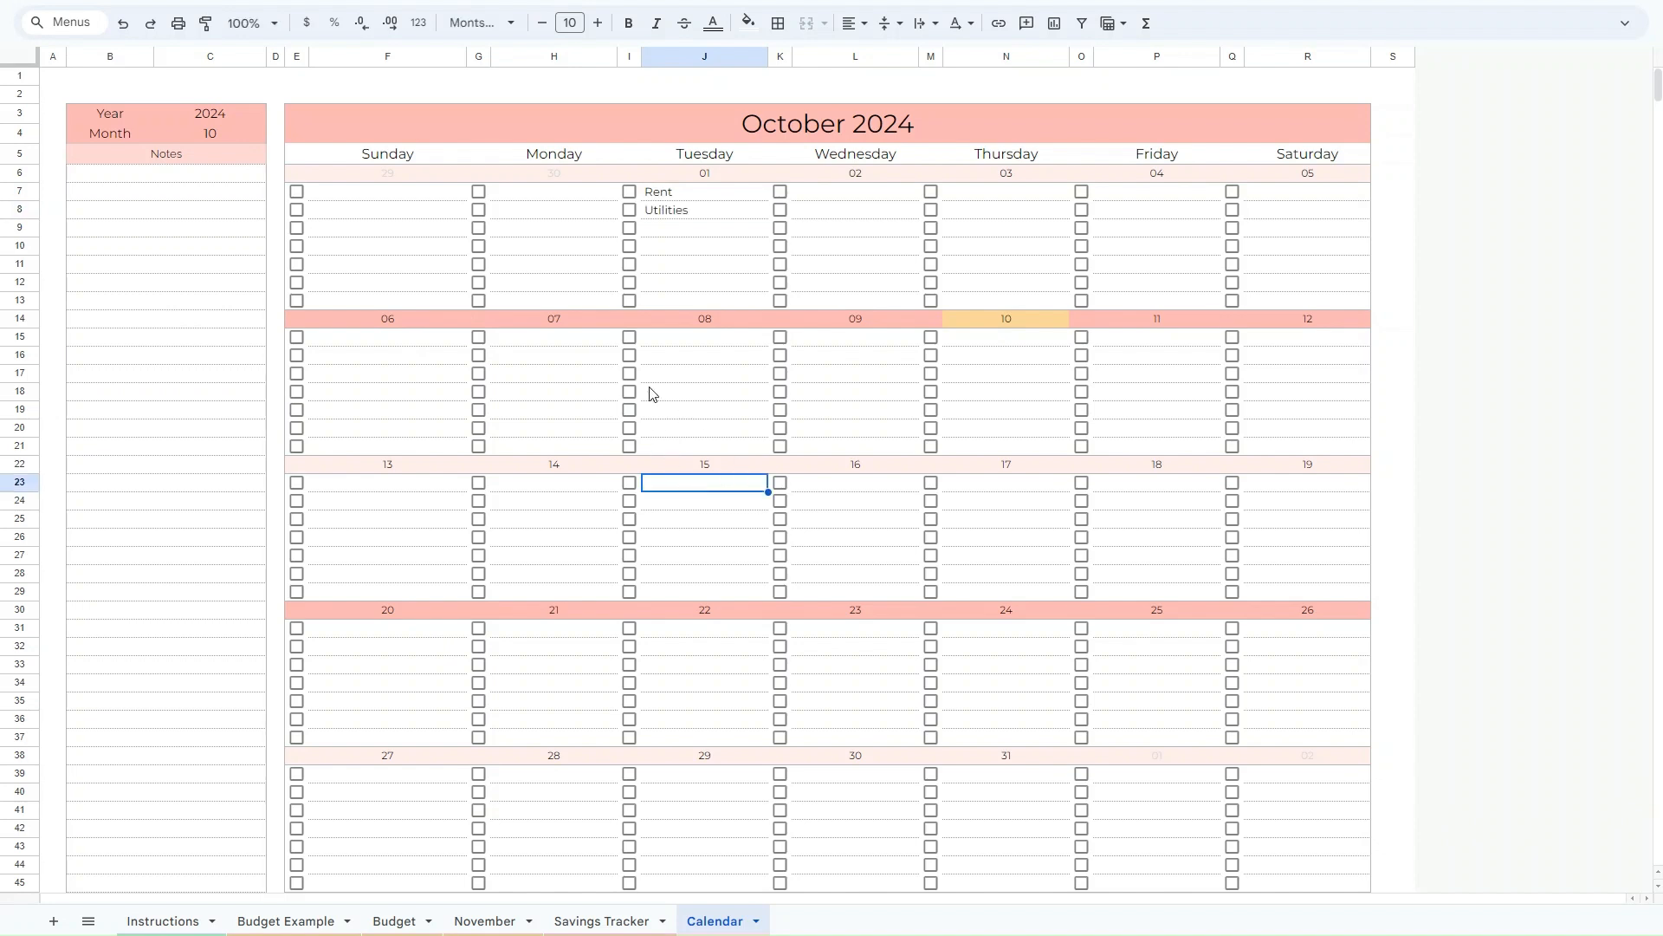
{"action": "type", "text": "Buy"}
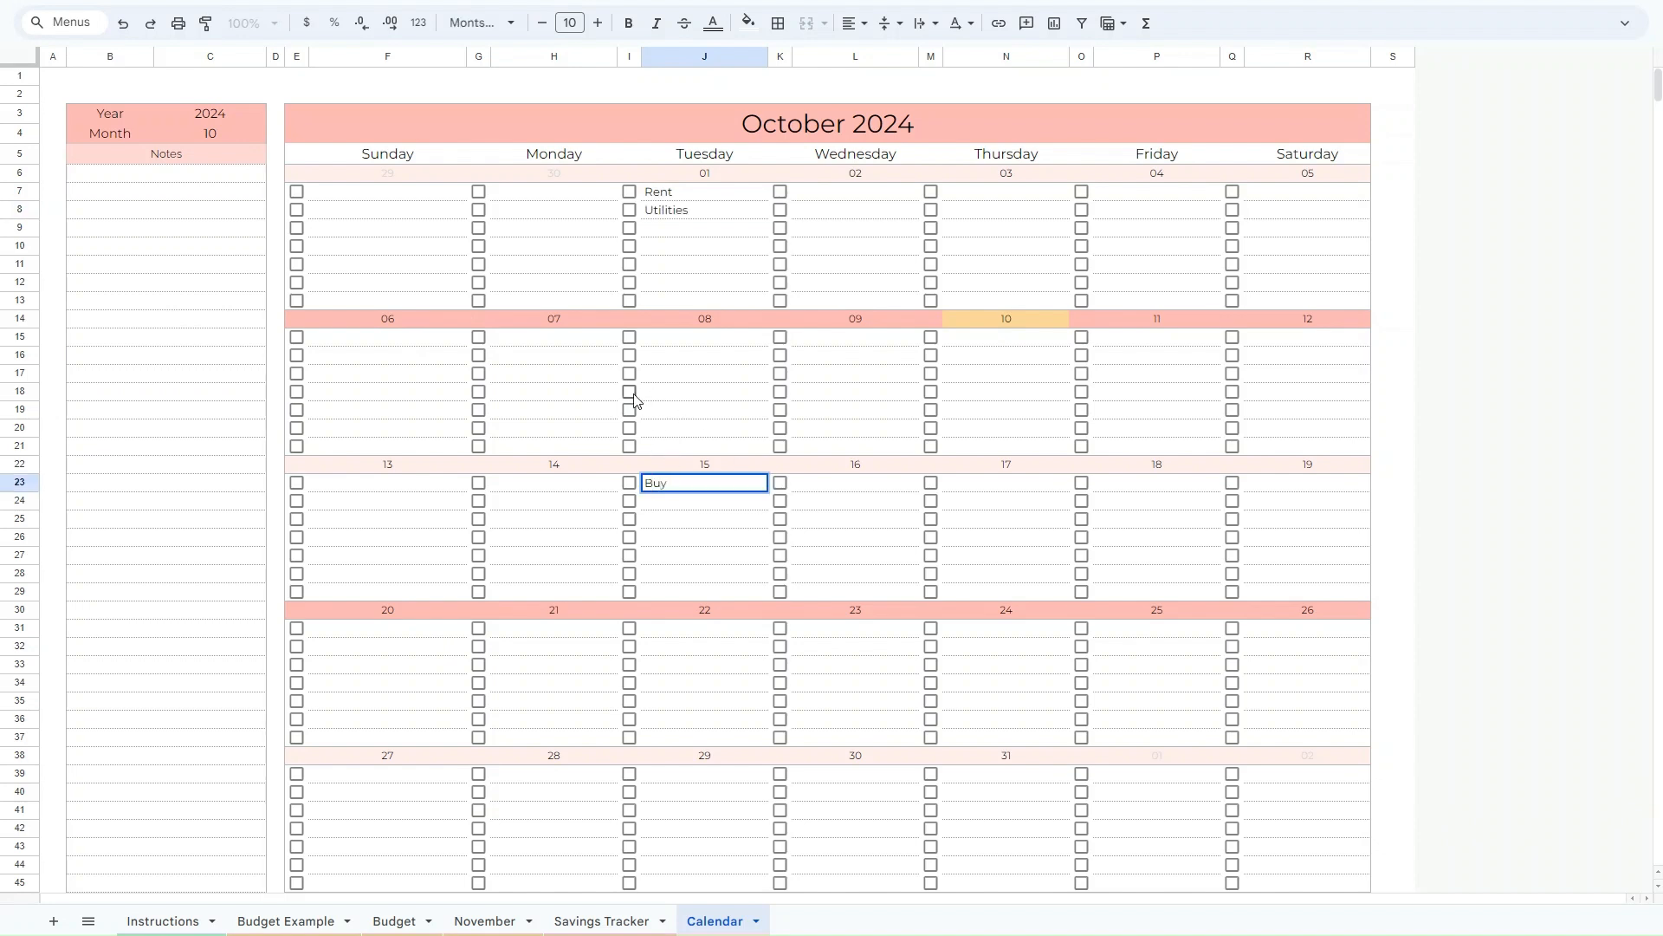
{"action": "type", "text": " Birthdsy Gift"}
{"action": "left_click", "coordinate": [676, 664]}
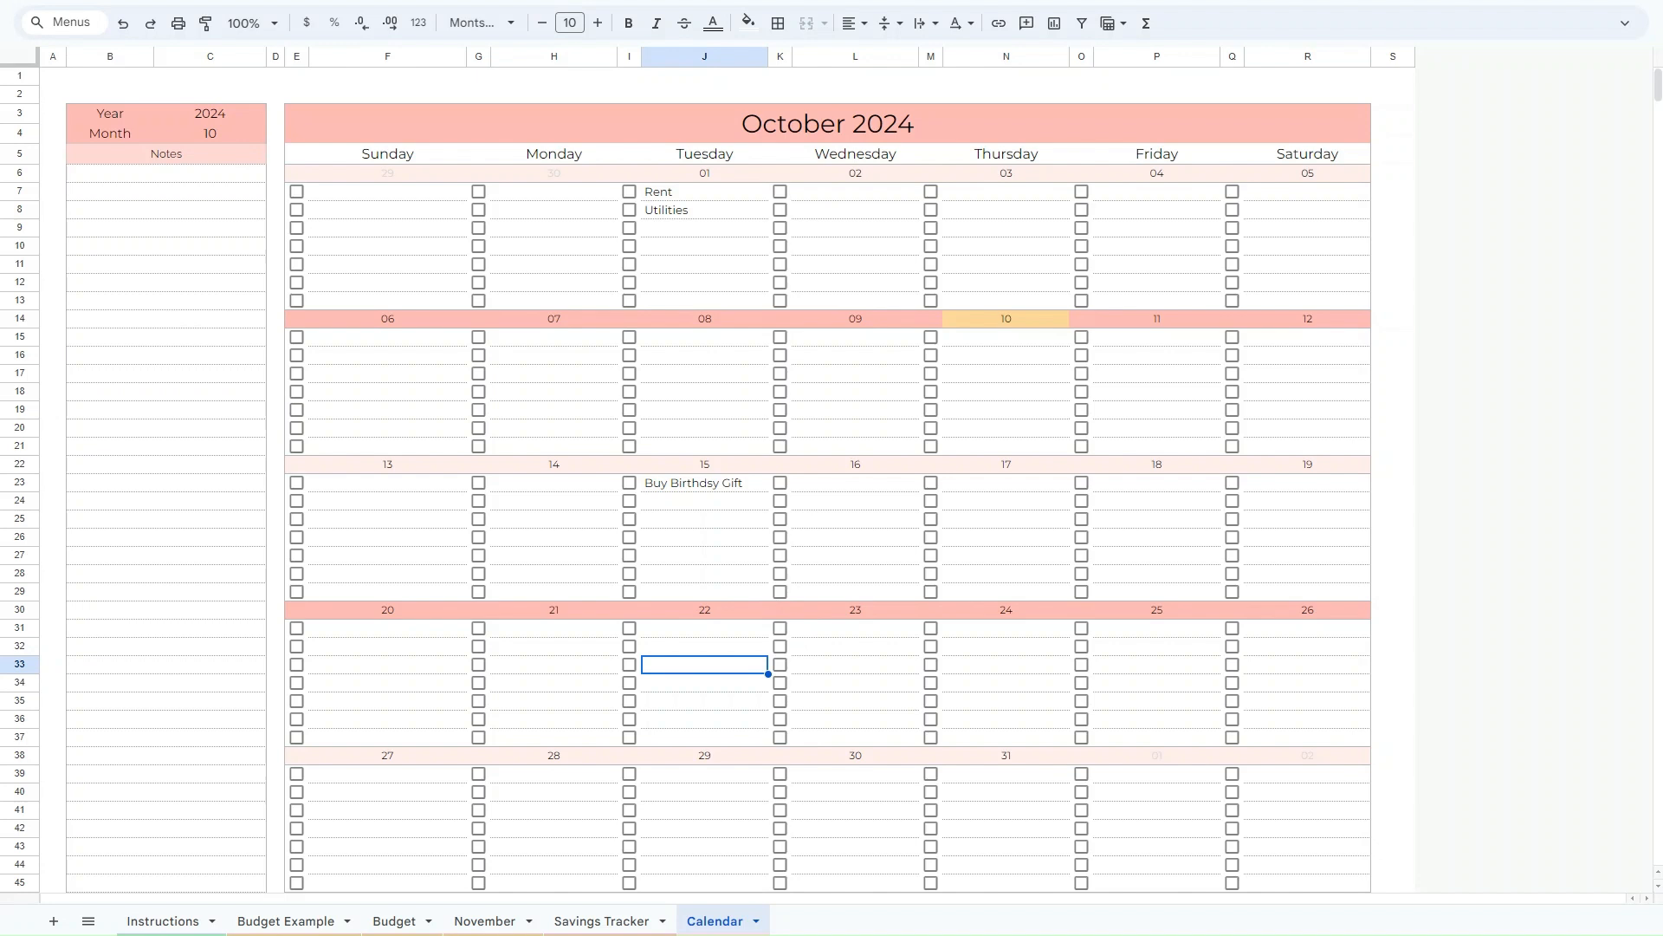
{"action": "left_click", "coordinate": [629, 484]}
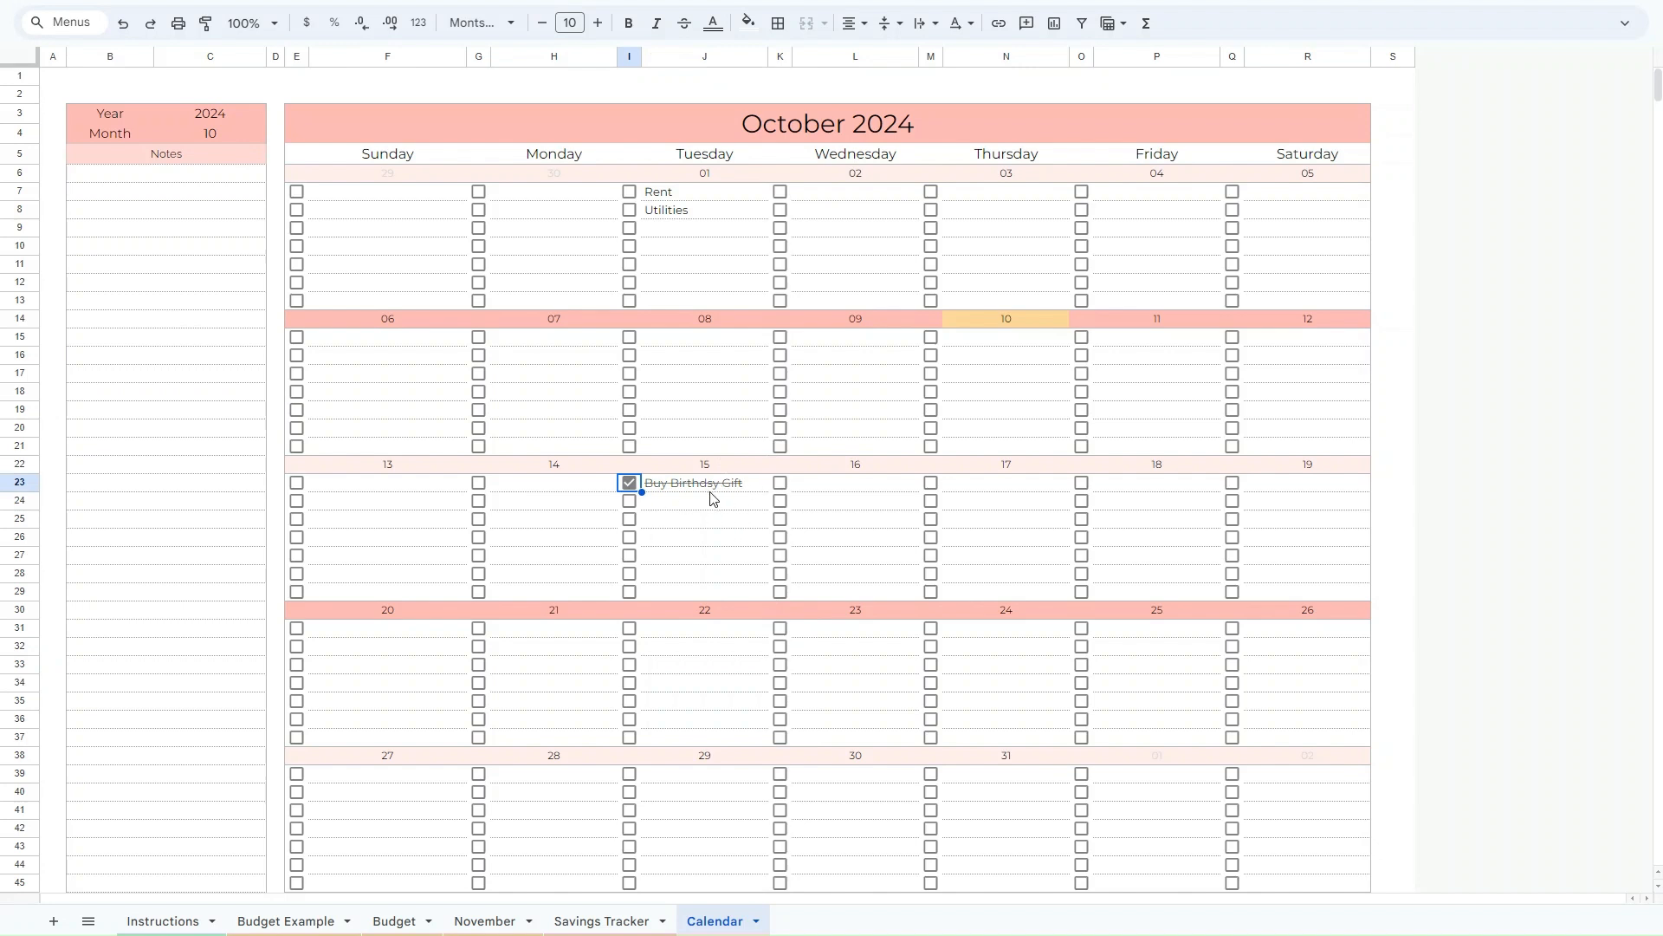
{"action": "left_click", "coordinate": [689, 523]}
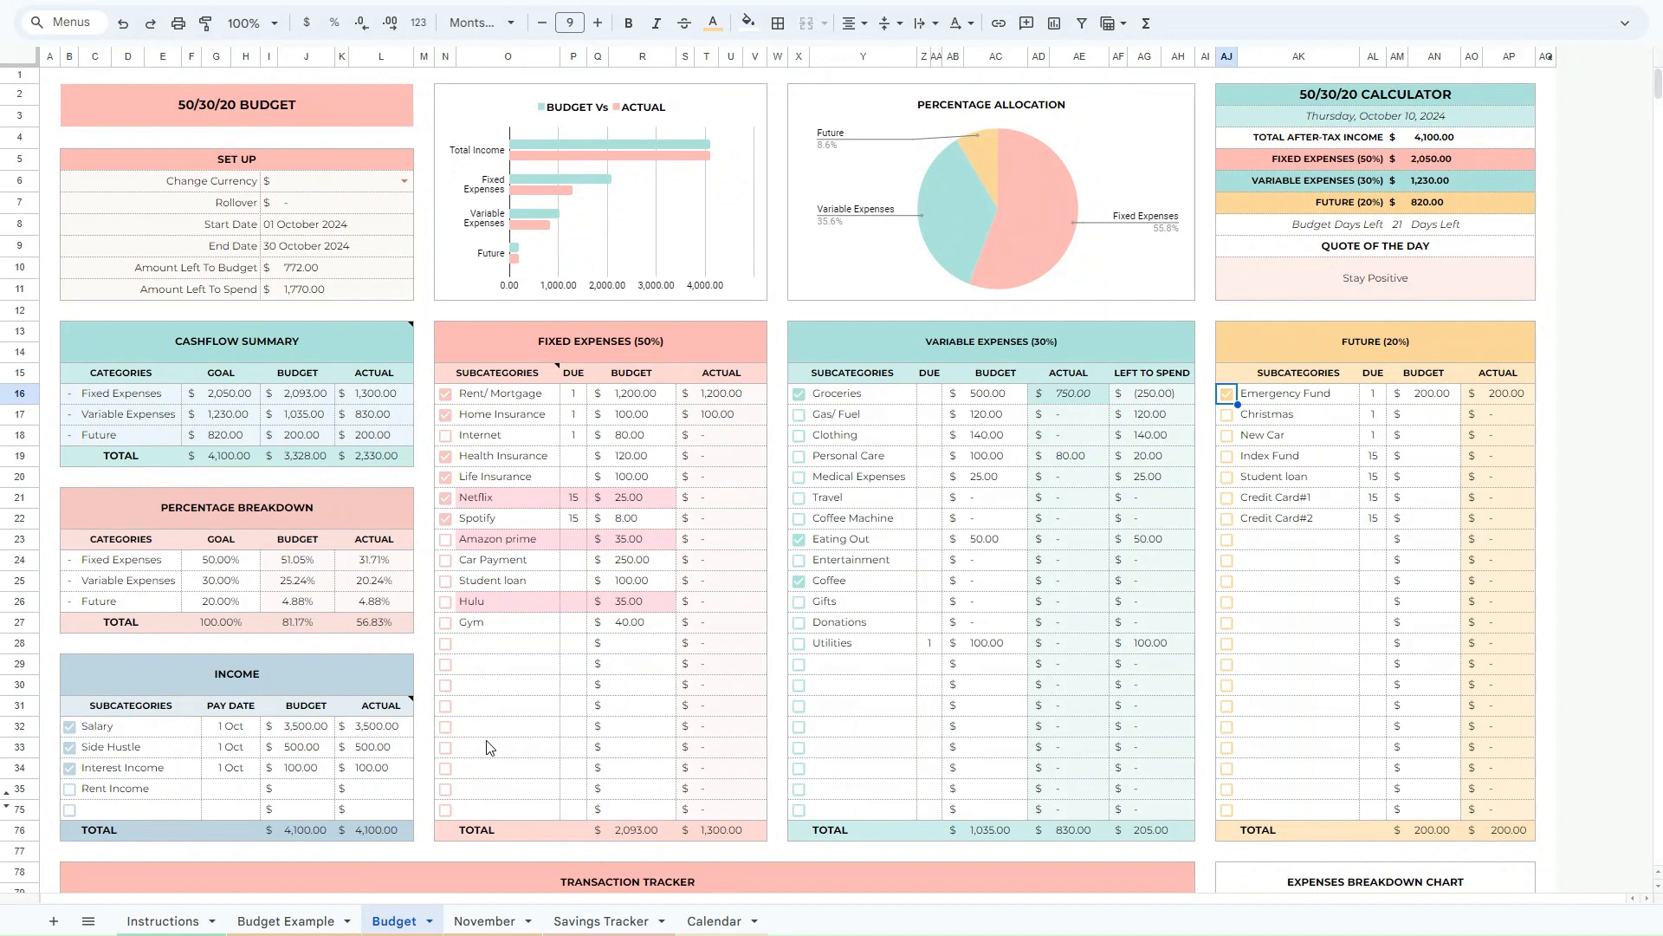
{"action": "left_click", "coordinate": [1304, 603]}
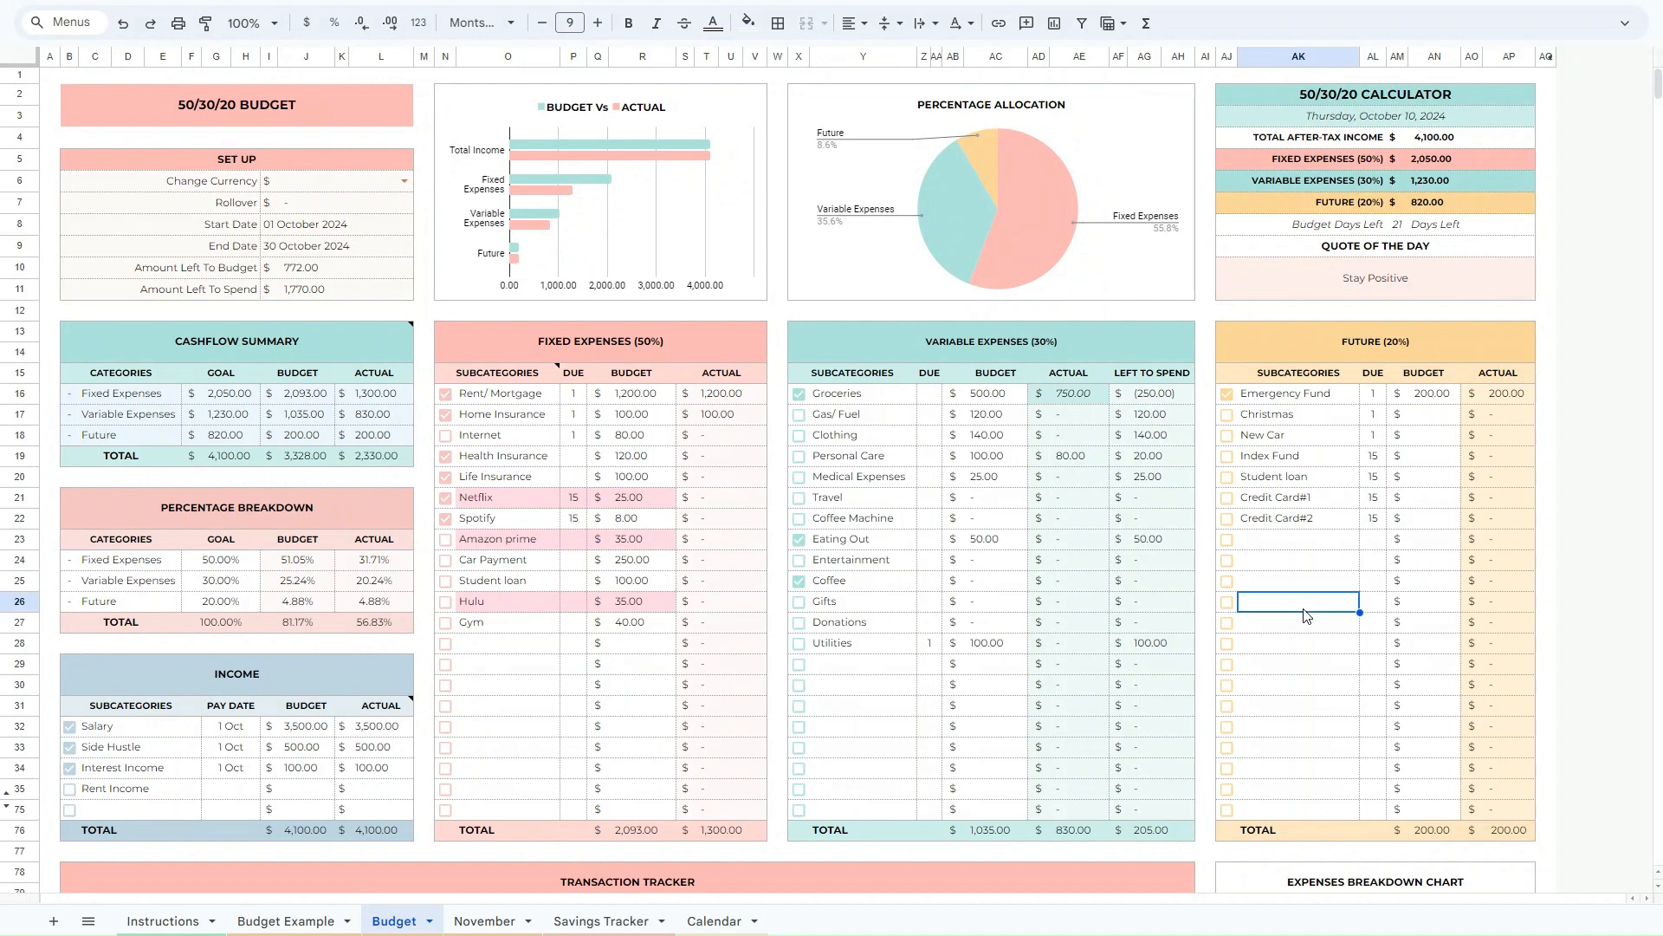